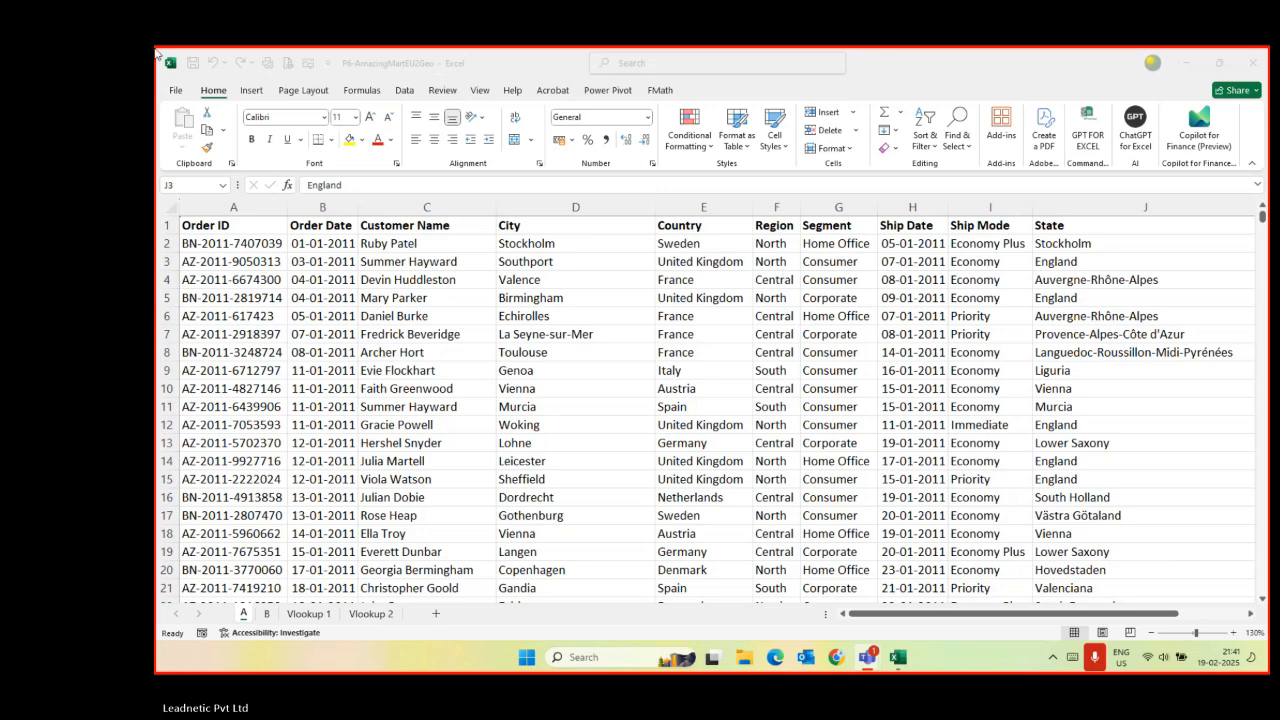
- Examine the Order ID and Order Date columns in sheet A at a larger zoom
{"action": "left_click", "coordinate": [236, 229]}
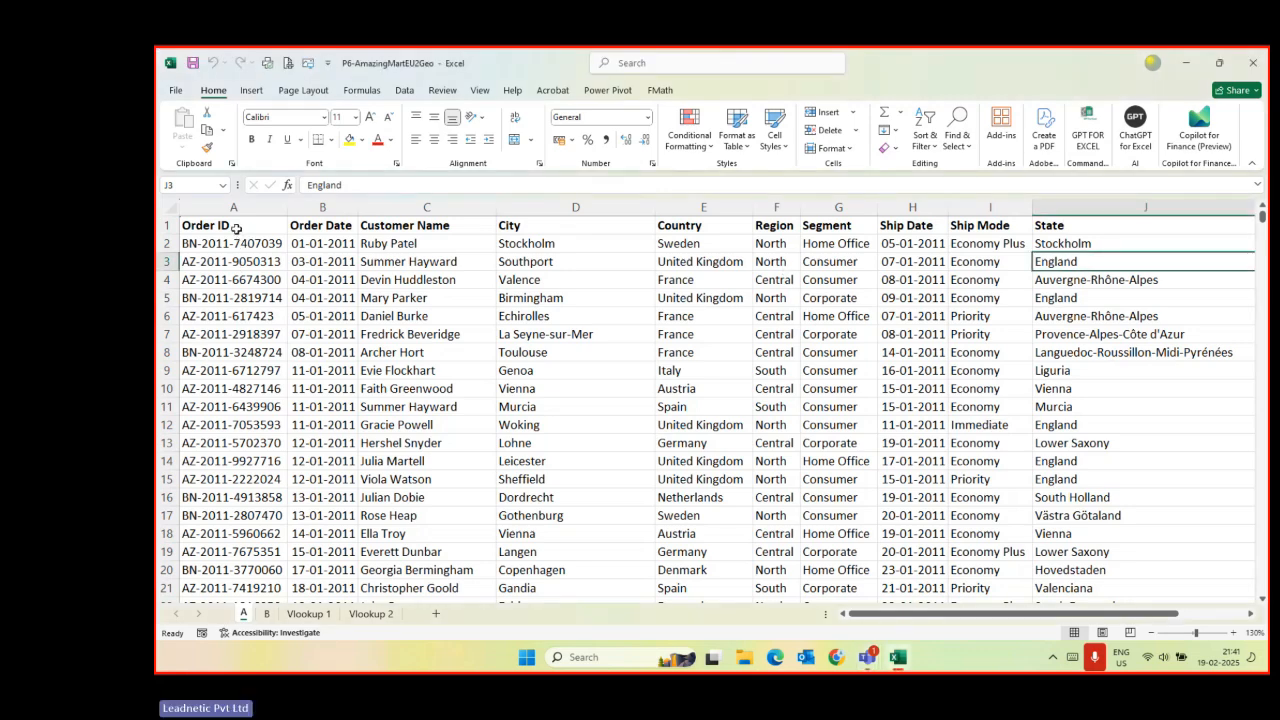
{"action": "left_click", "coordinate": [232, 226]}
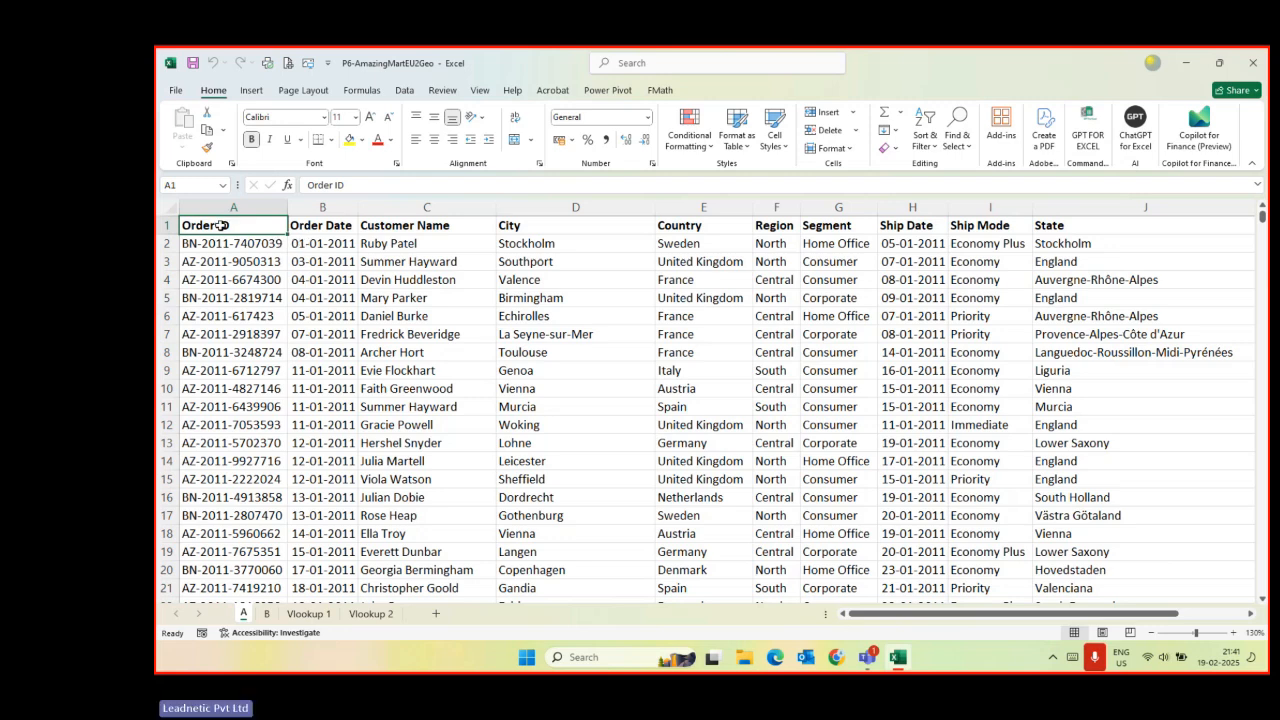
{"action": "scroll", "coordinate": [222, 226], "scroll_direction": "up", "scroll_amount": 3}
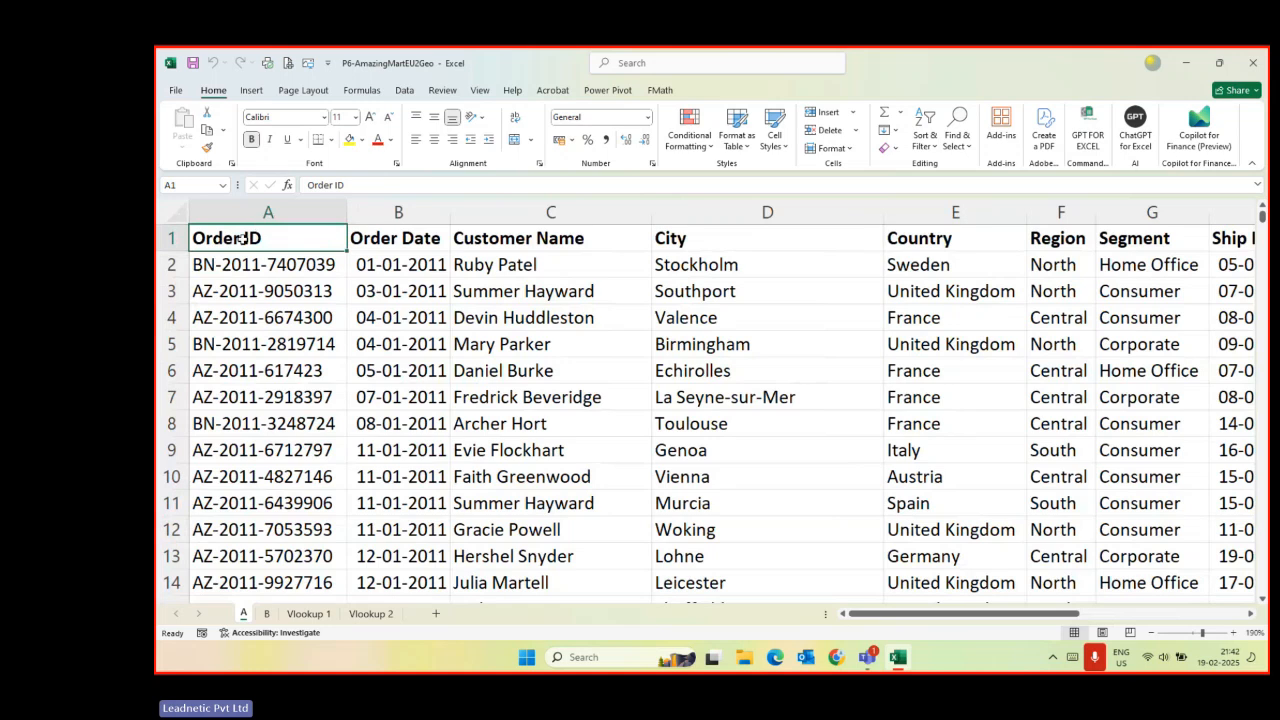
{"action": "left_click", "coordinate": [402, 240]}
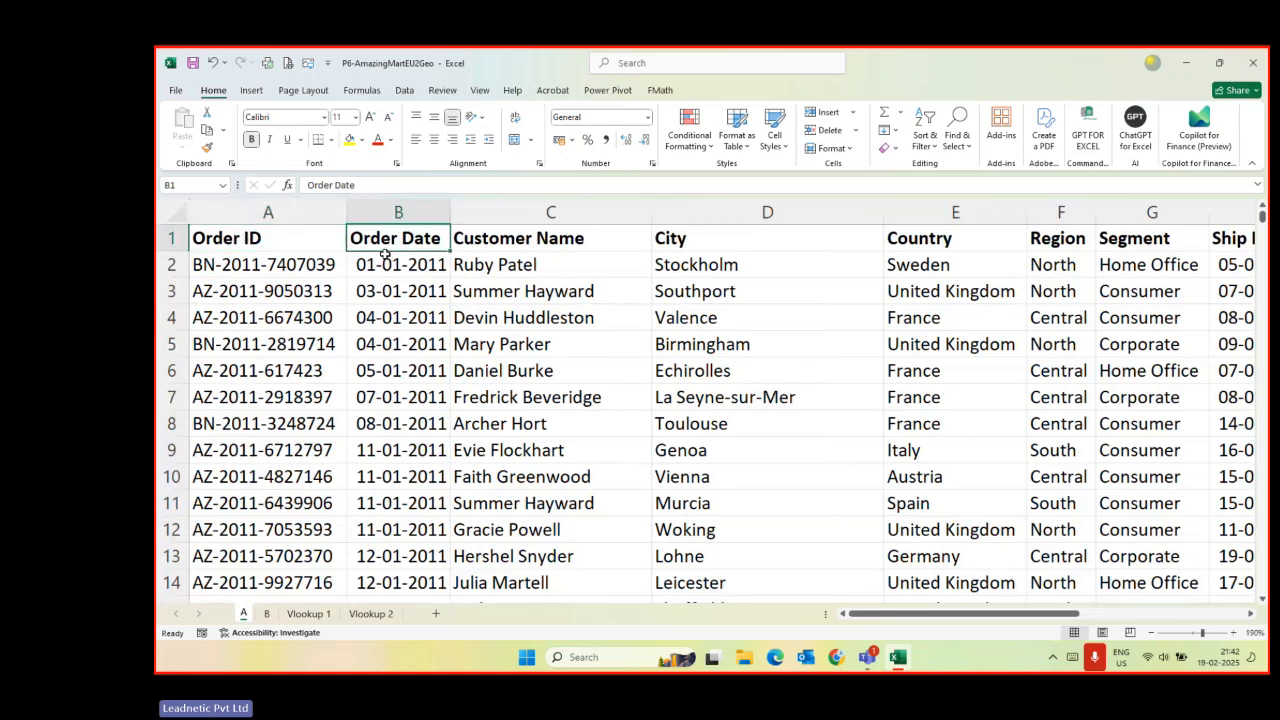
{"action": "left_click_drag", "start_coordinate": [294, 244], "coordinate": [272, 525]}
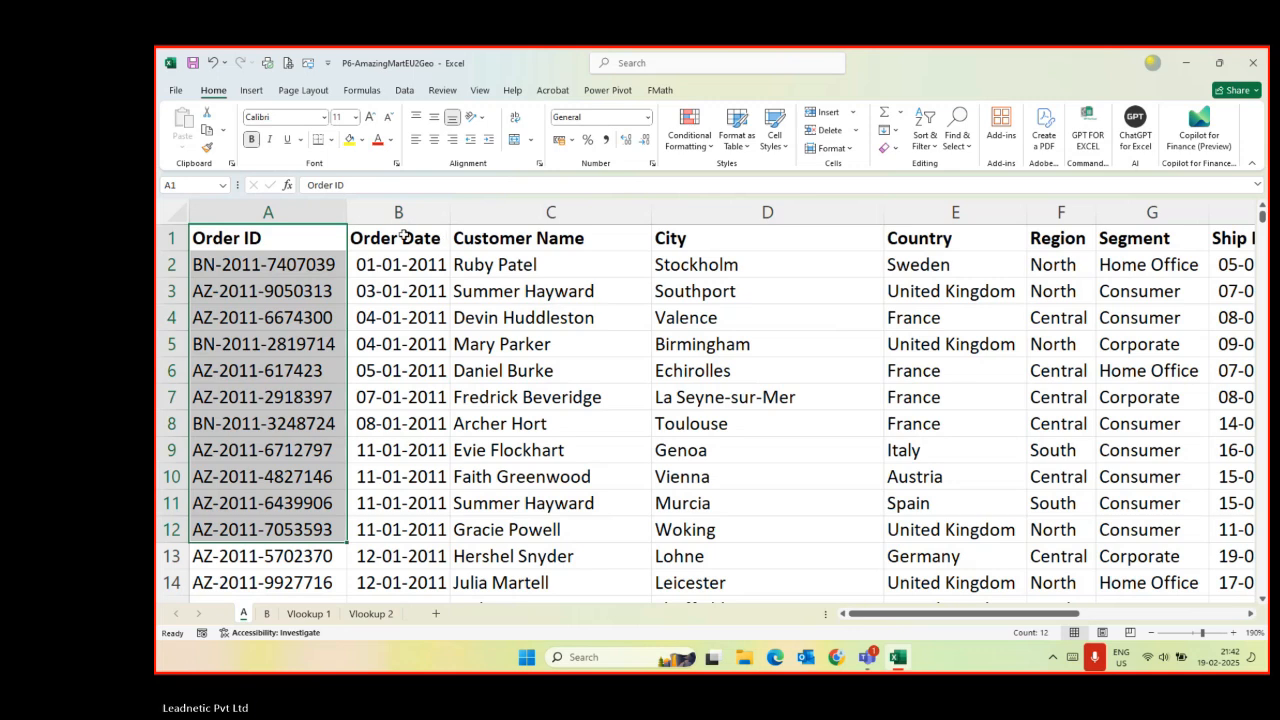
{"action": "left_click_drag", "start_coordinate": [404, 238], "coordinate": [397, 363]}
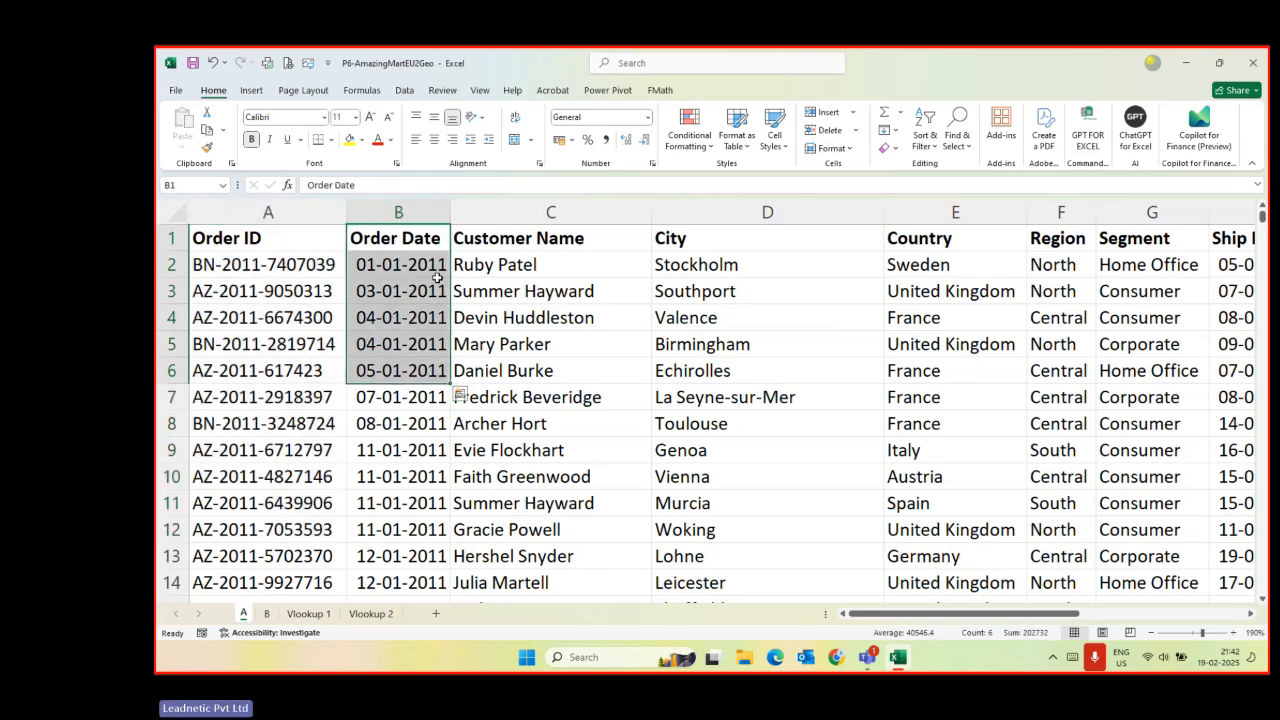
- Try merging and centering cells A2:B2, accepting that only the upper-left value is kept
{"action": "left_click", "coordinate": [350, 266]}
{"action": "left_click_drag", "start_coordinate": [312, 265], "coordinate": [378, 263]}
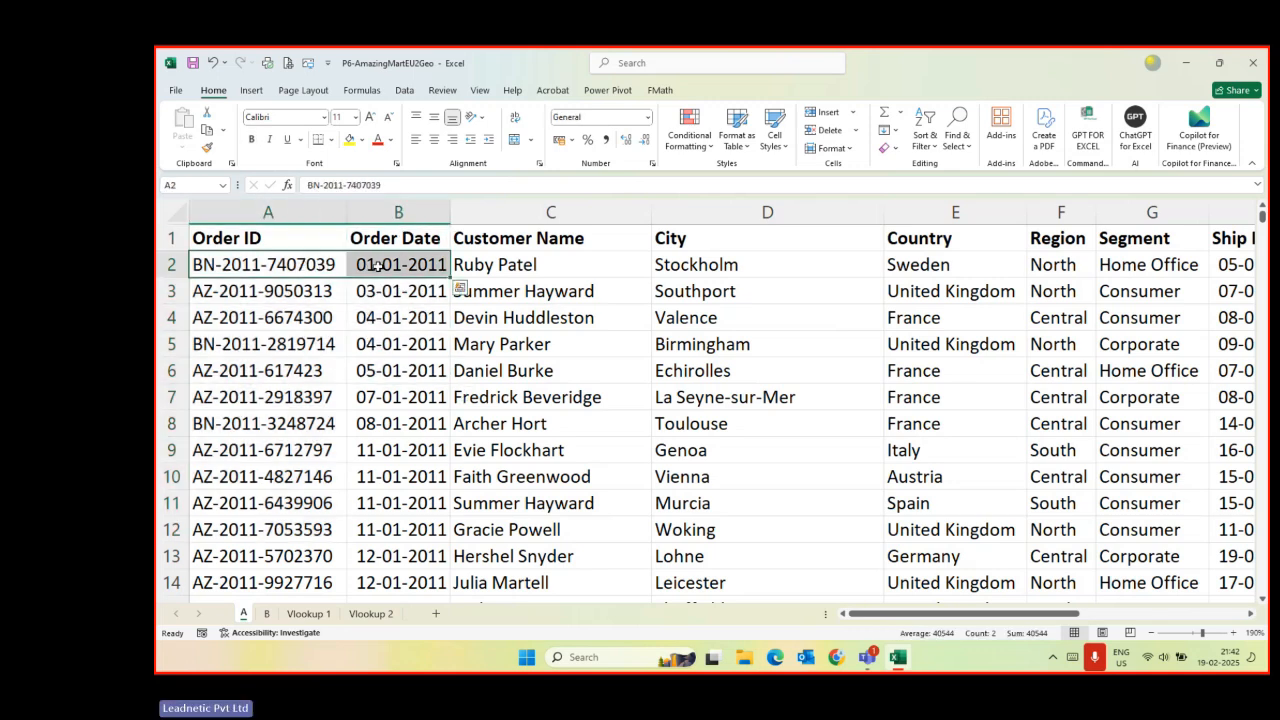
{"action": "left_click", "coordinate": [515, 139]}
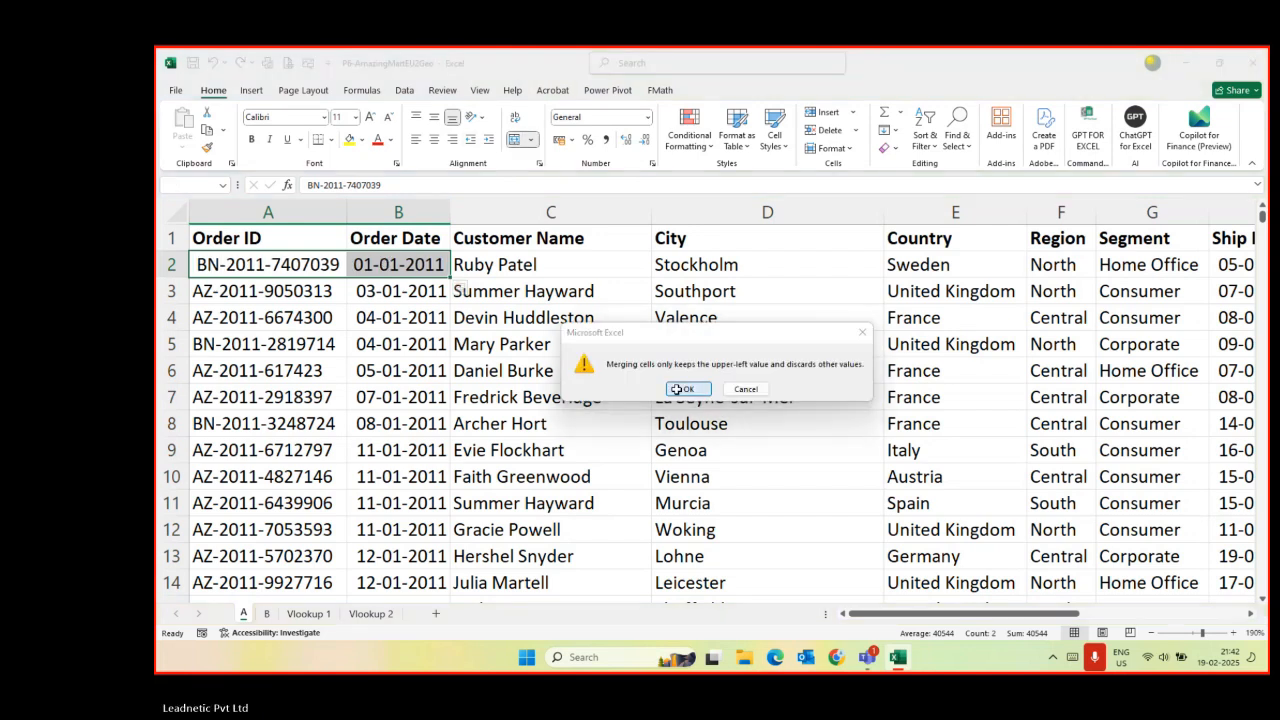
{"action": "left_click", "coordinate": [684, 389]}
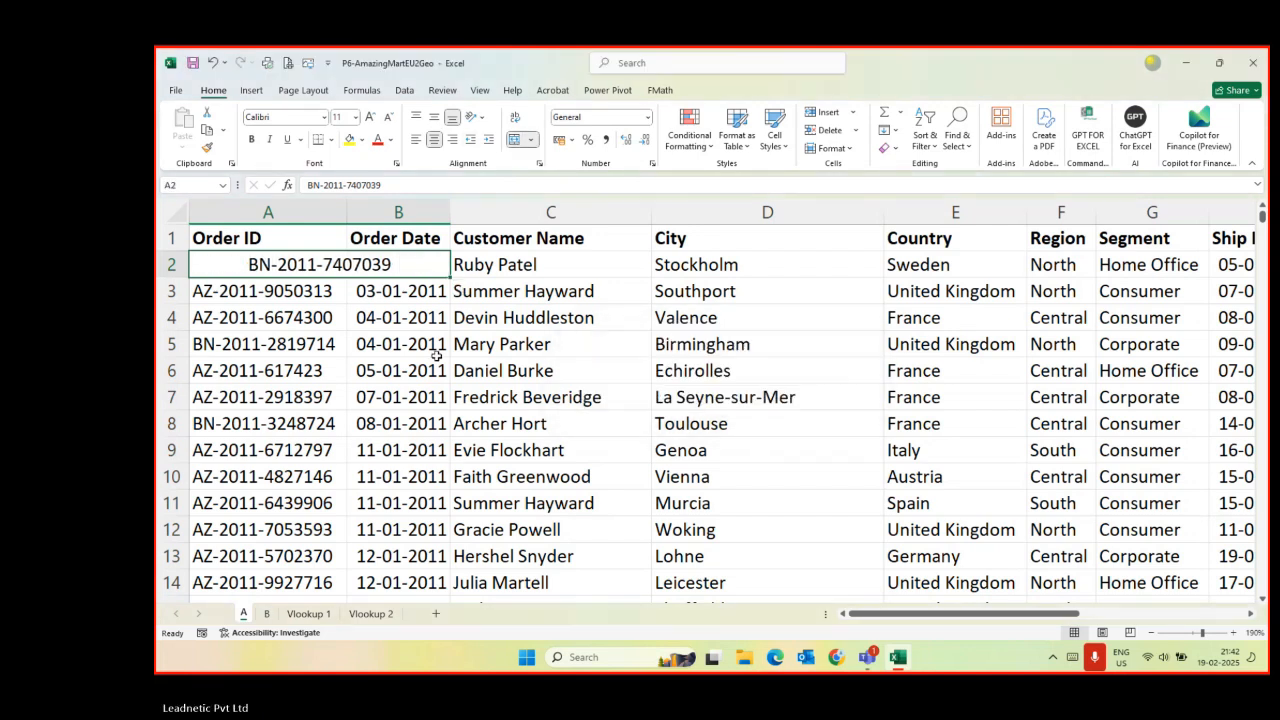
- Clear the order date in cell B2, and undo the deletion
{"action": "left_click", "coordinate": [390, 266]}
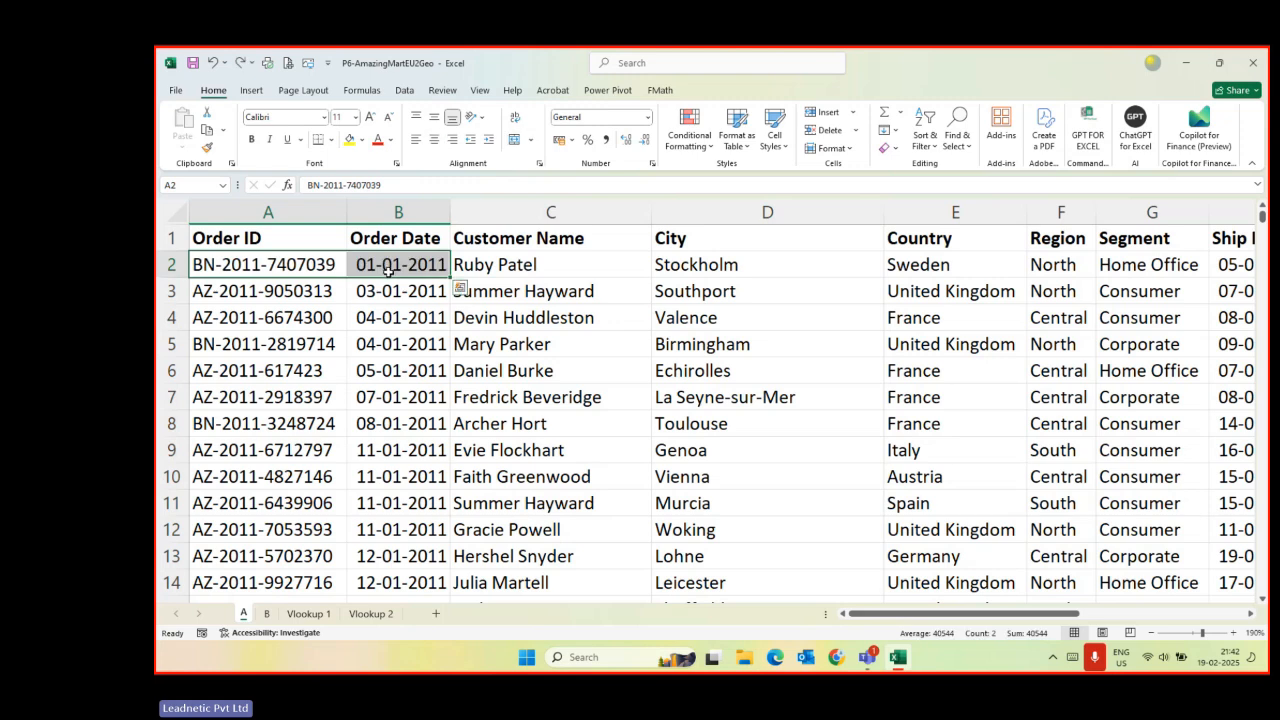
{"action": "key", "text": "Delete"}
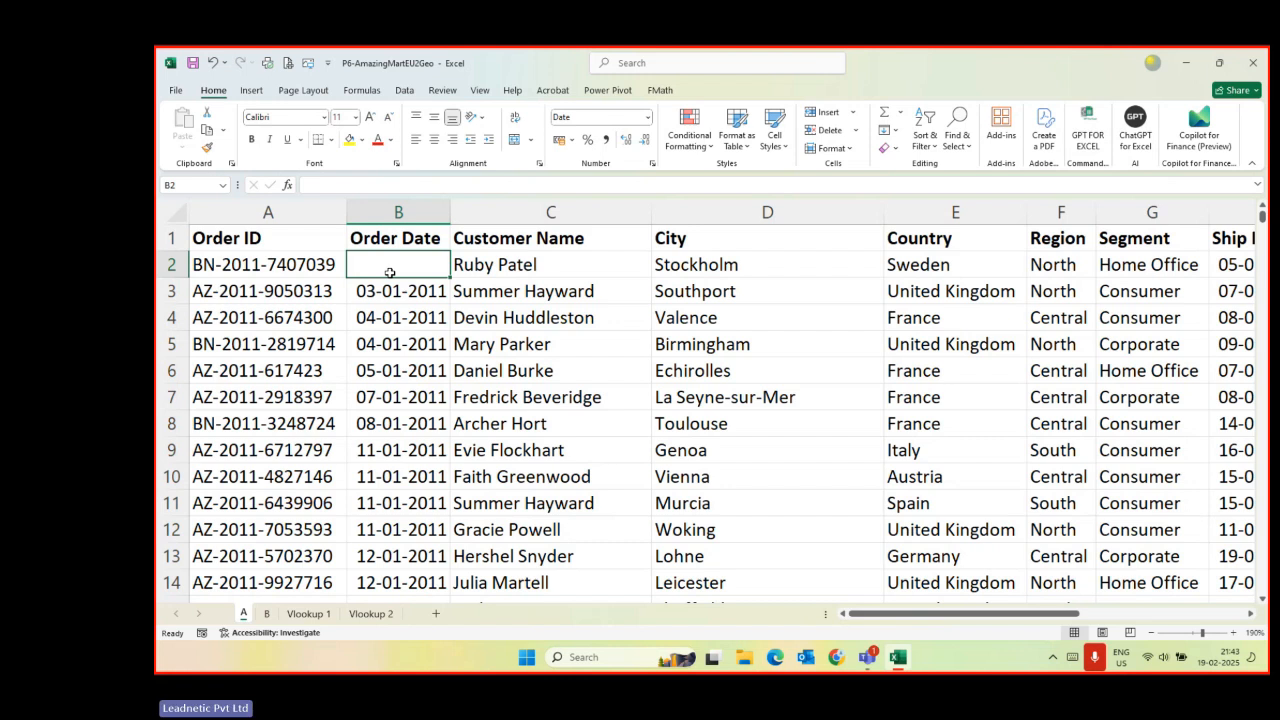
{"action": "key", "text": "ctrl+z"}
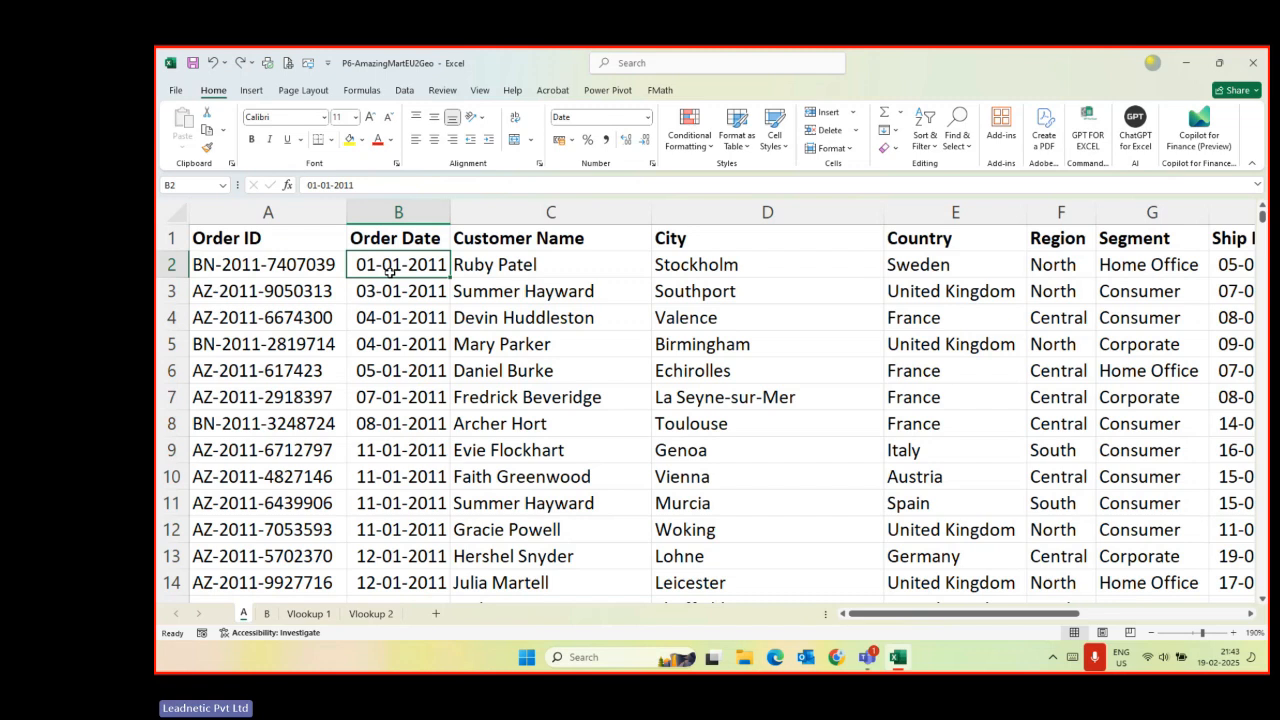
- Overwrite the order date in cell B2 with the first customer's full name, and undo the entry
{"action": "type", "text": "Ruby"}
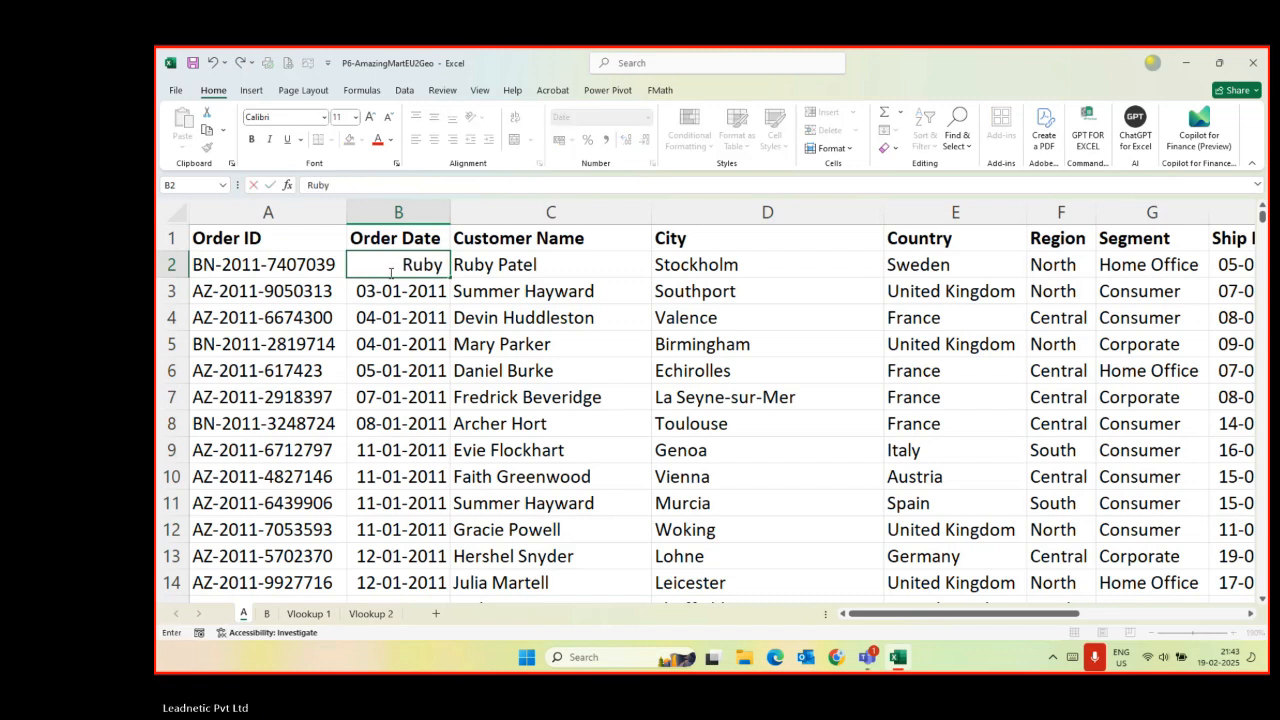
{"action": "type", "text": " Patel"}
{"action": "key", "text": "Return"}
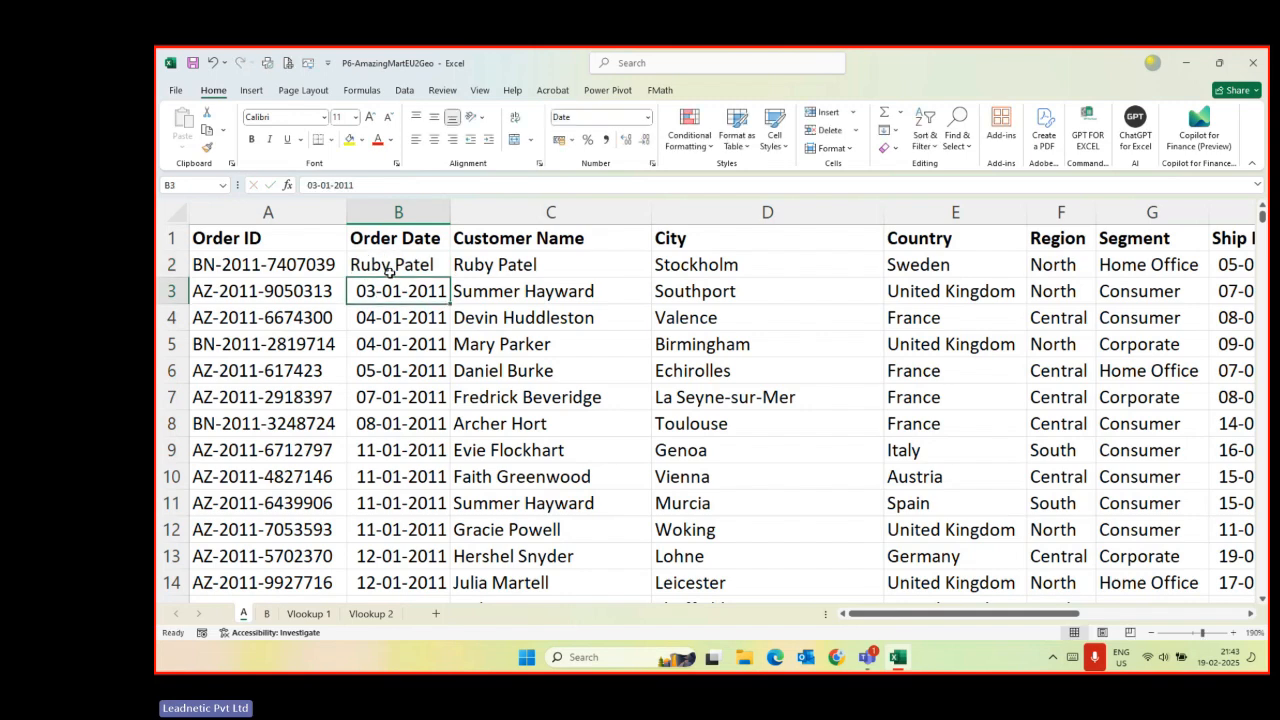
{"action": "key", "text": "ctrl+z"}
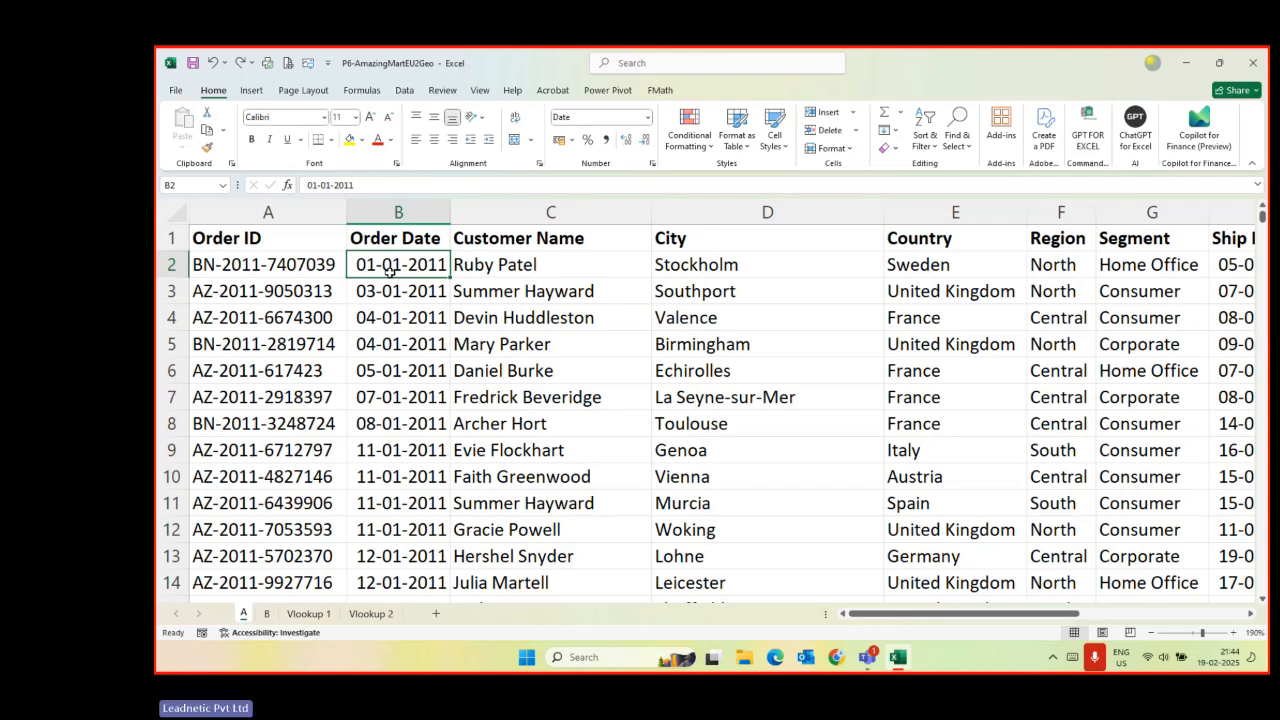
{"action": "left_click_drag", "start_coordinate": [324, 270], "coordinate": [399, 265]}
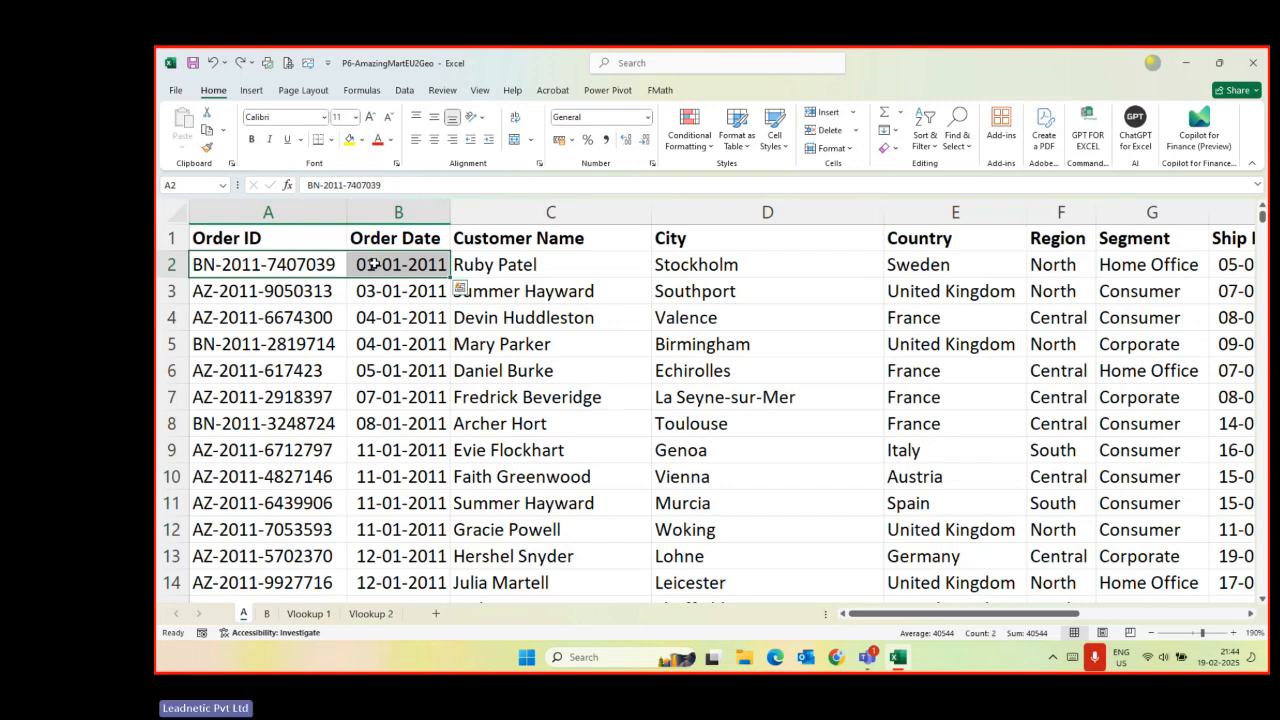
{"action": "left_click", "coordinate": [329, 236]}
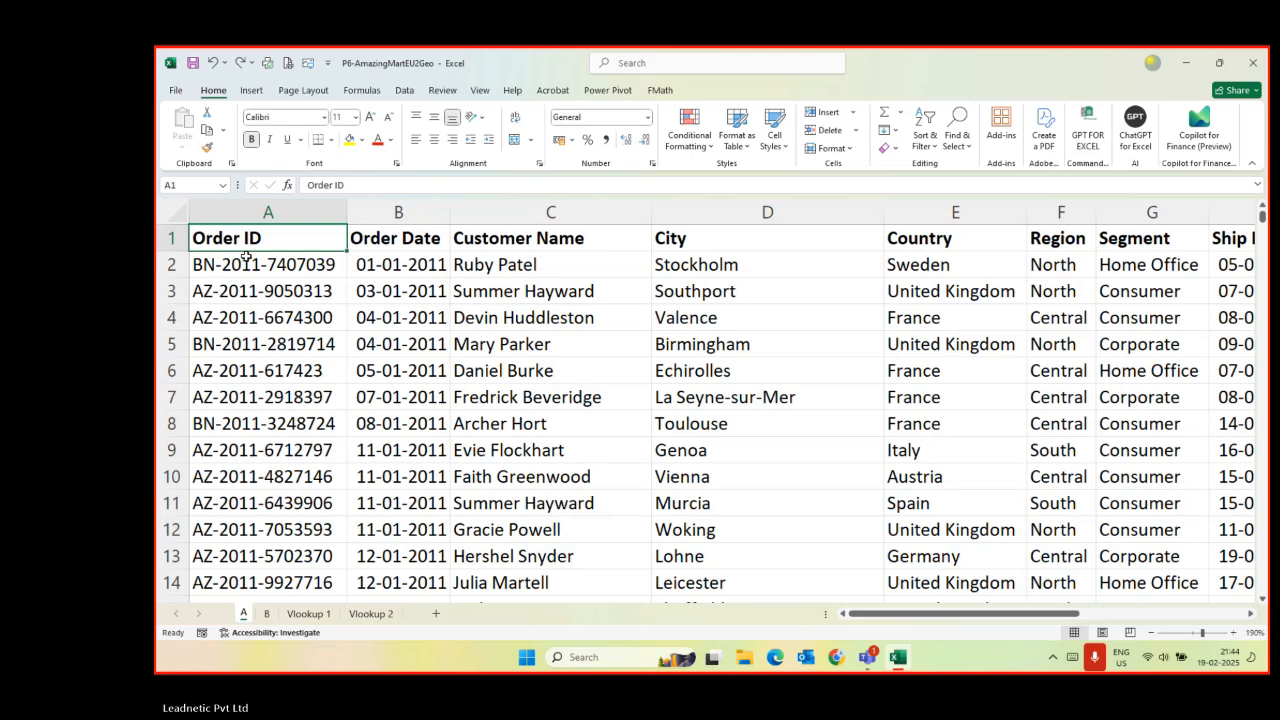
{"action": "scroll", "coordinate": [266, 310], "scroll_direction": "down", "scroll_amount": 2}
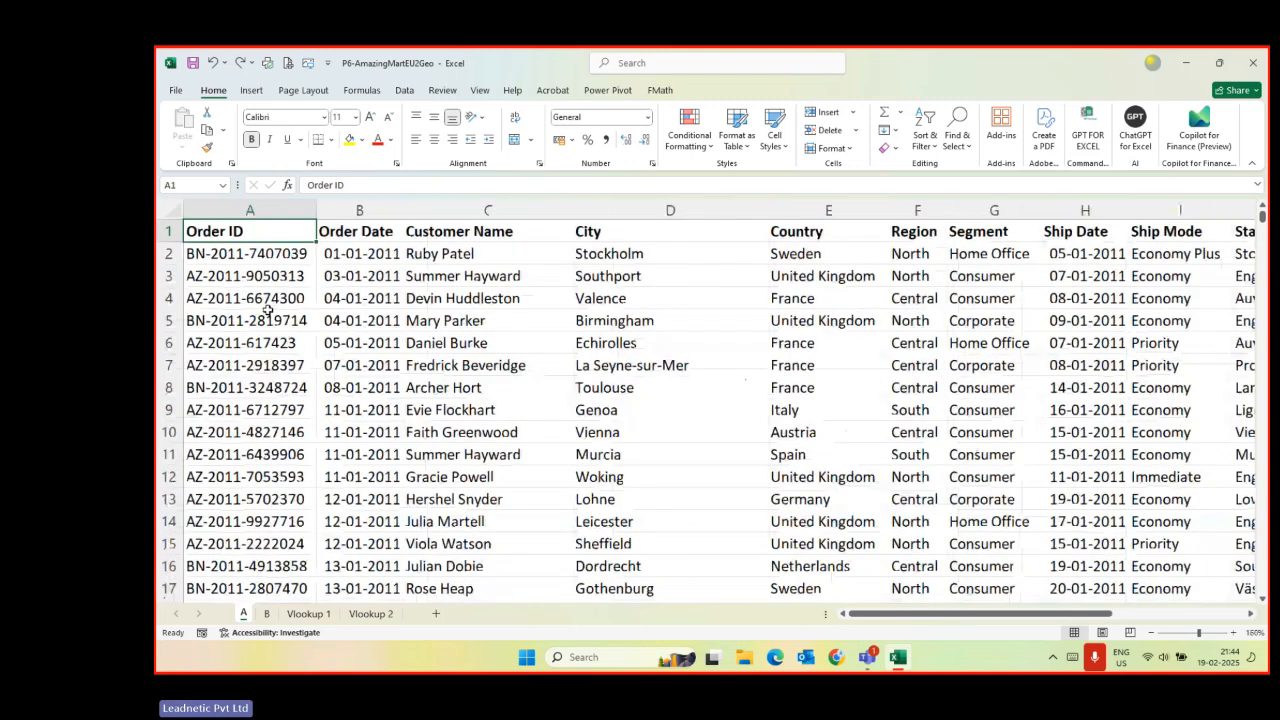
{"action": "left_click", "coordinate": [338, 233]}
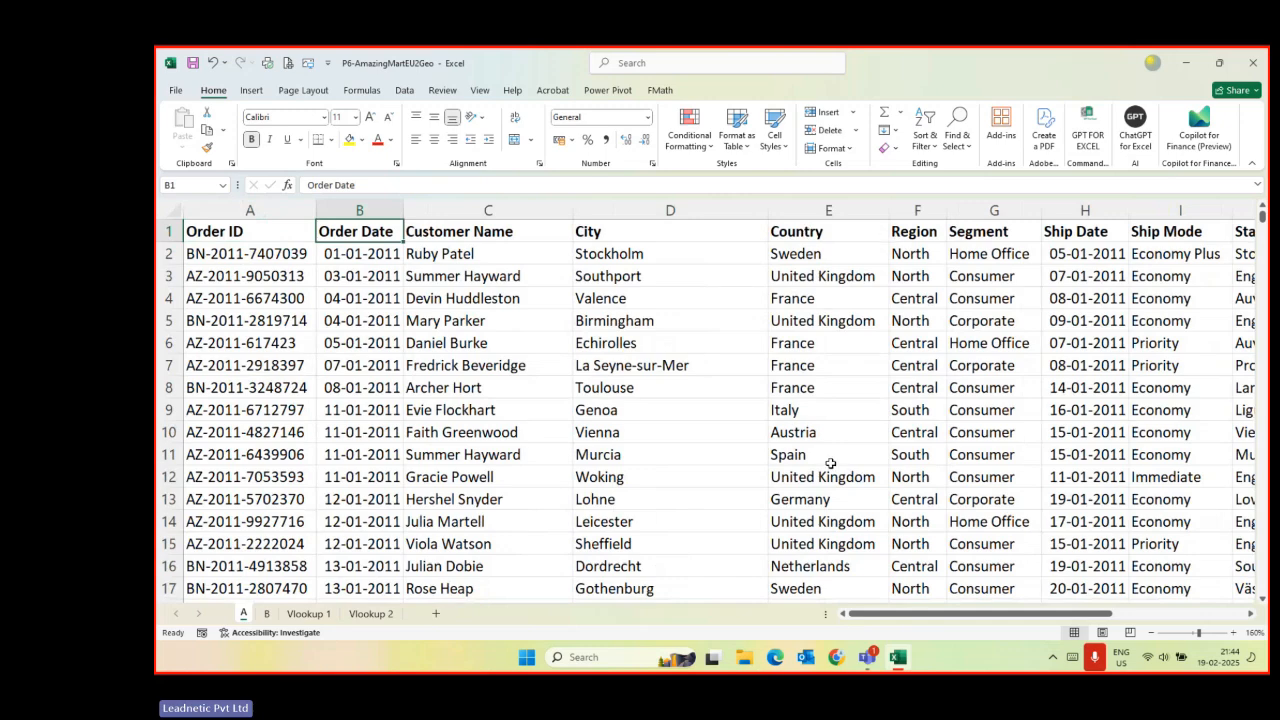
{"action": "mouse_move", "coordinate": [868, 616]}
{"action": "left_mouse_down"}
{"action": "mouse_move", "coordinate": [1021, 628]}
{"action": "mouse_move", "coordinate": [850, 618]}
{"action": "left_mouse_up"}
- Launch Word and create a new blank document
{"action": "key", "text": "super"}
{"action": "type", "text": "word"}
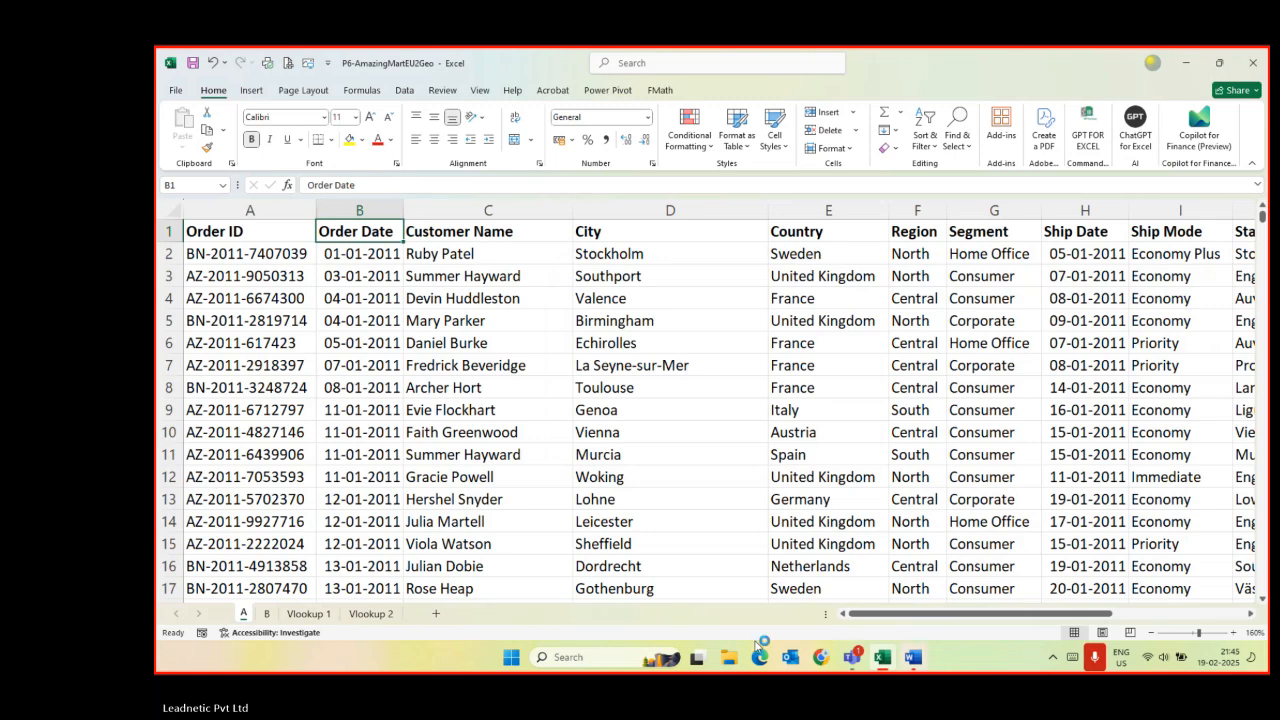
{"action": "left_click", "coordinate": [912, 660]}
{"action": "left_click", "coordinate": [345, 214]}
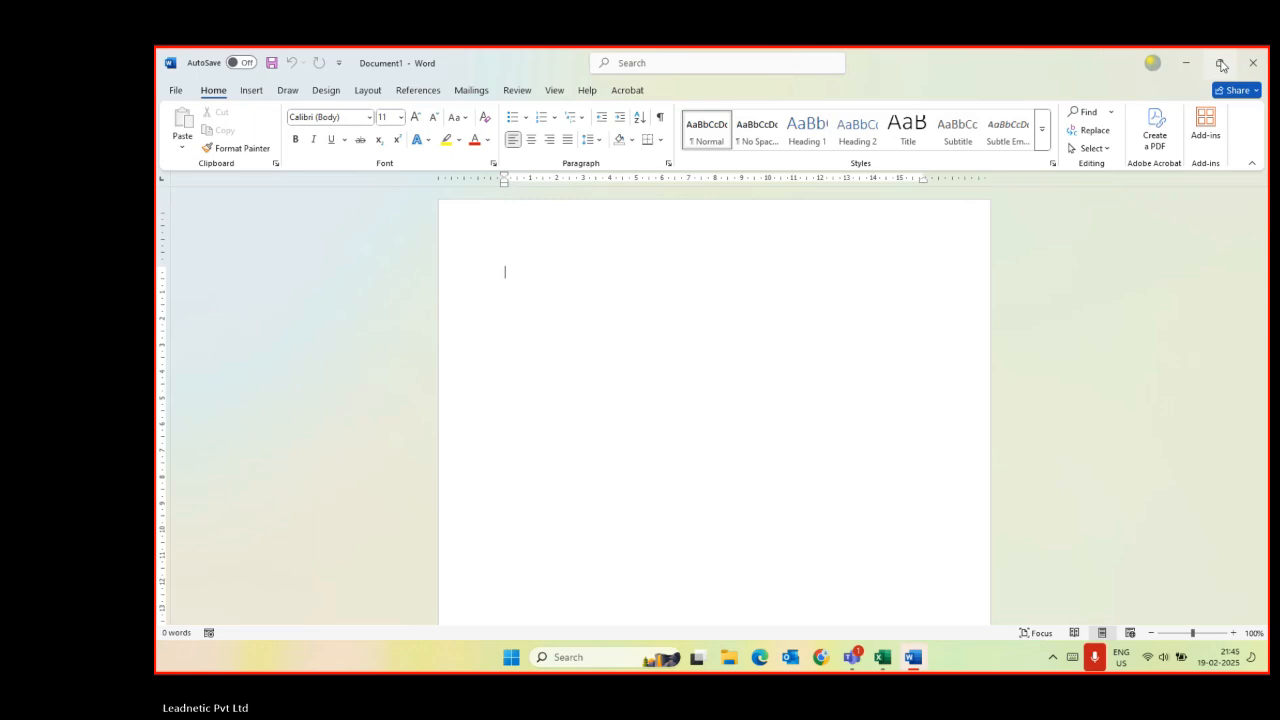
- Arrange the windows side by side, with the blank Word document on the left half and the Excel workbook on the right
{"action": "left_click", "coordinate": [1219, 63]}
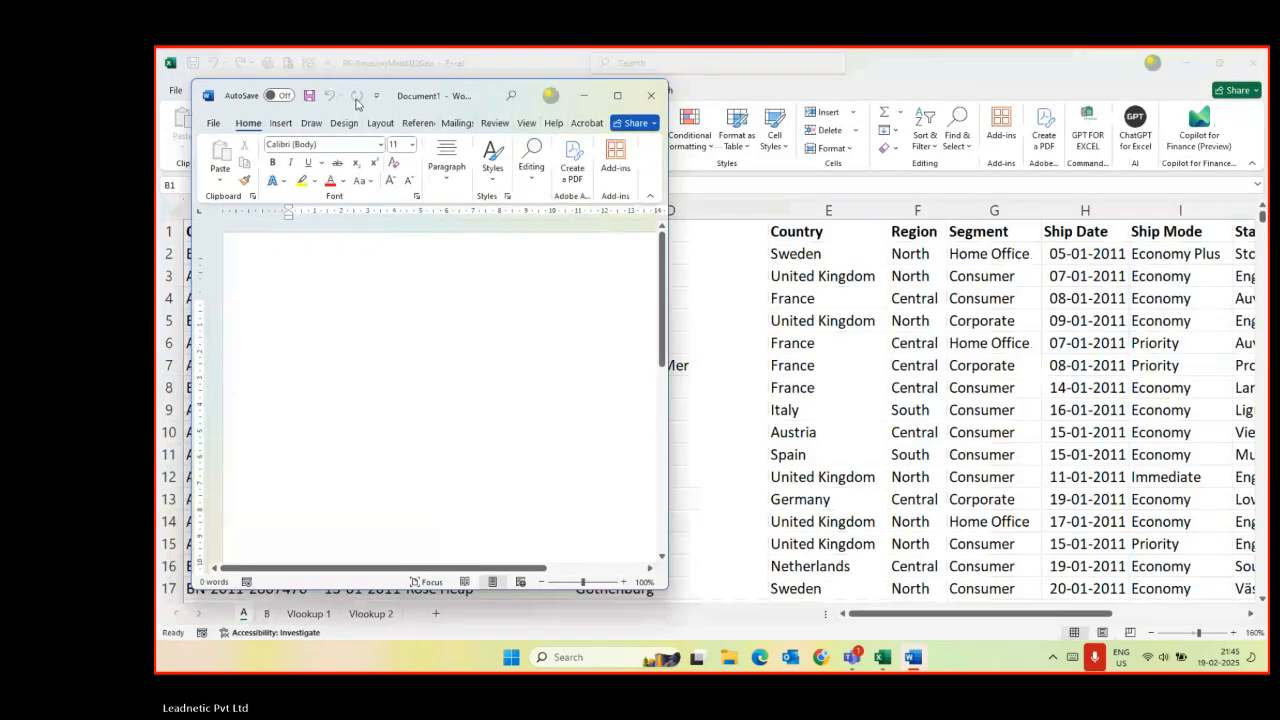
{"action": "left_click_drag", "start_coordinate": [493, 93], "coordinate": [991, 97]}
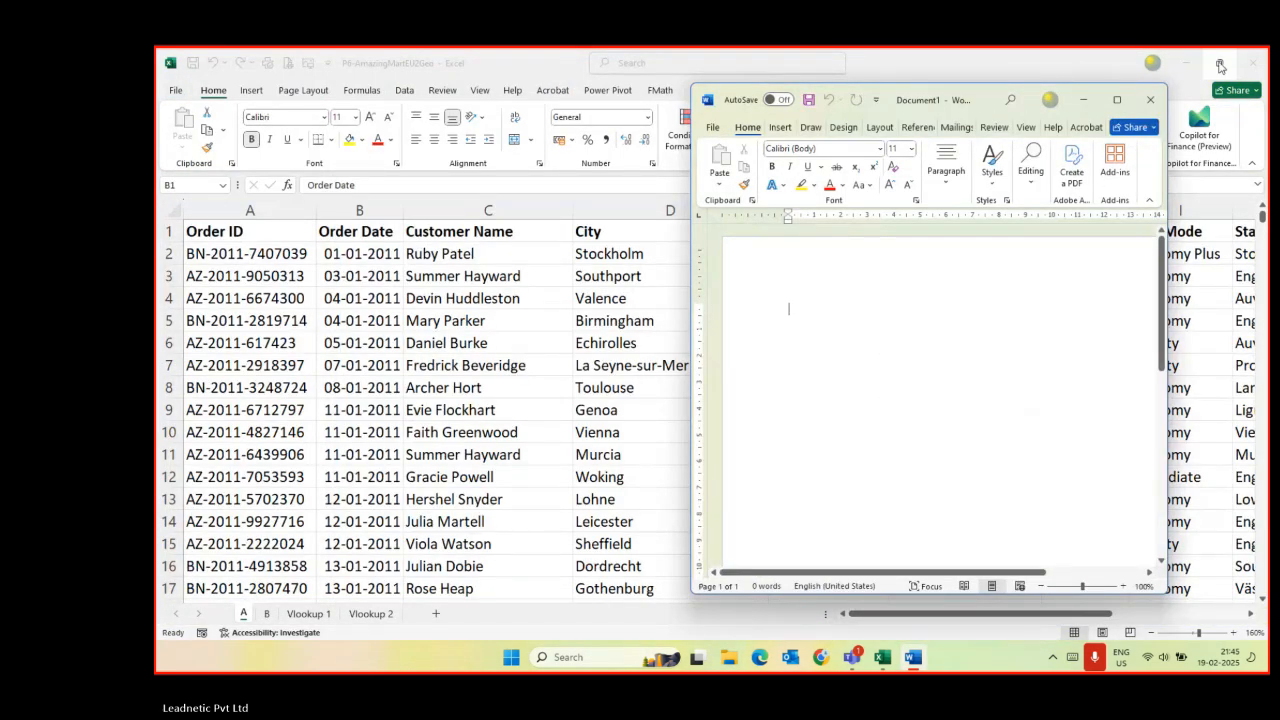
{"action": "mouse_move", "coordinate": [1219, 66]}
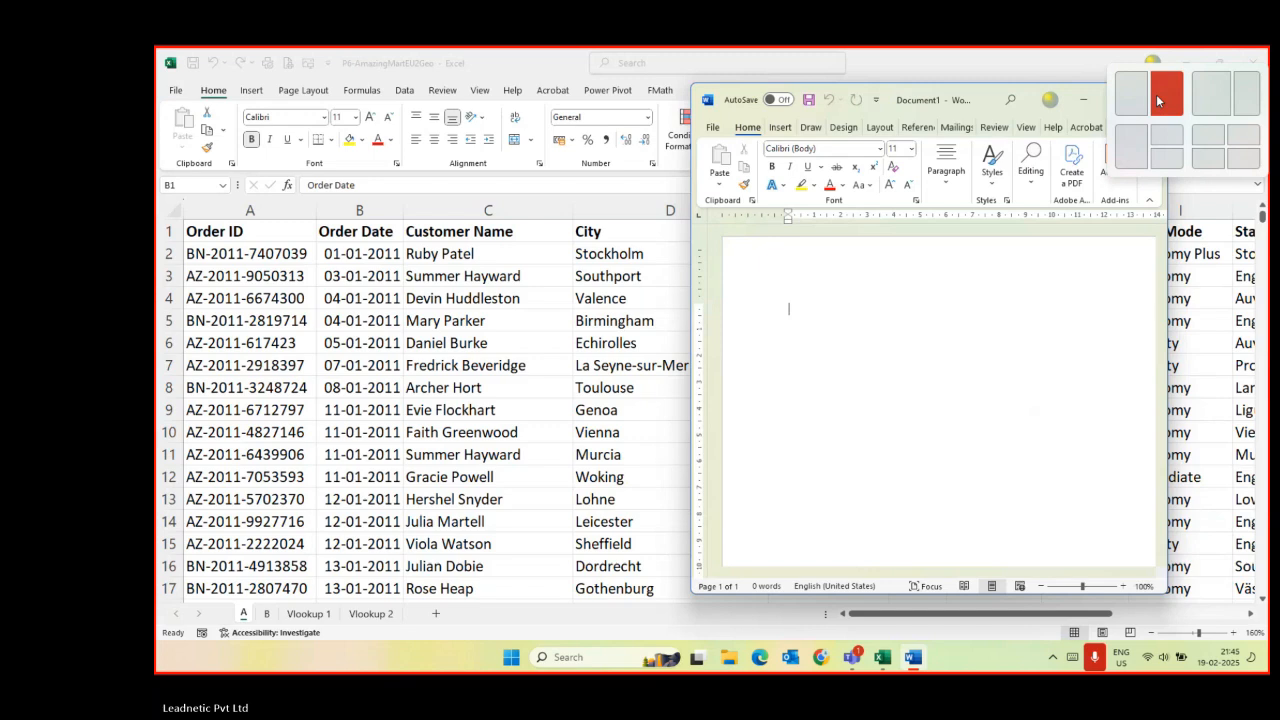
{"action": "left_click", "coordinate": [1157, 100]}
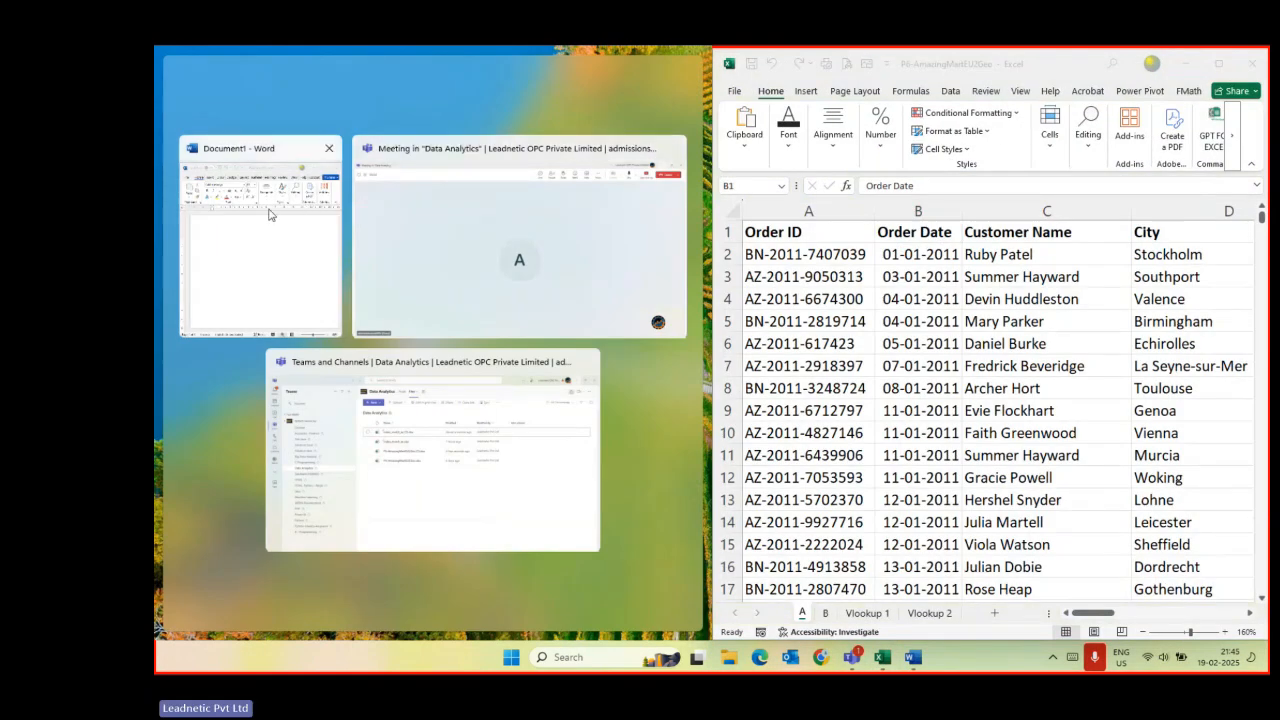
{"action": "left_click", "coordinate": [267, 220]}
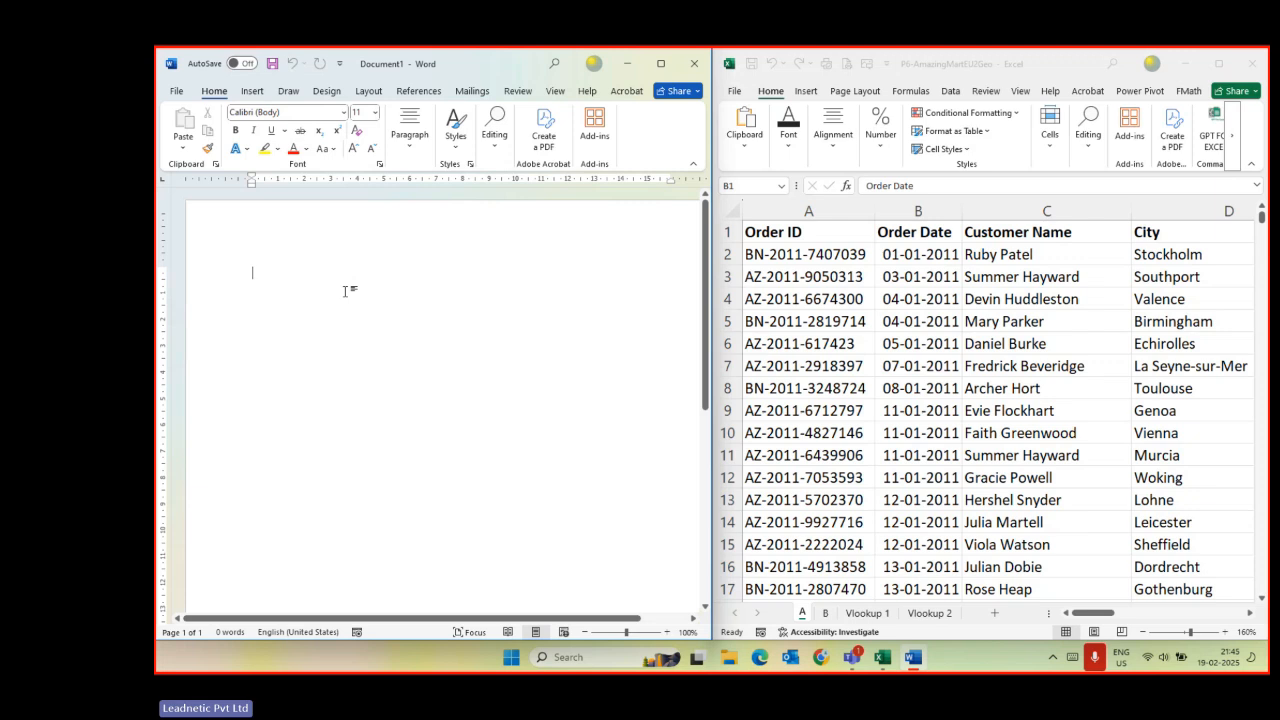
- Write "Total Number of Orders" as the first line of the Word document, enlarging the page view for readability
{"action": "type", "text": "Tota"}
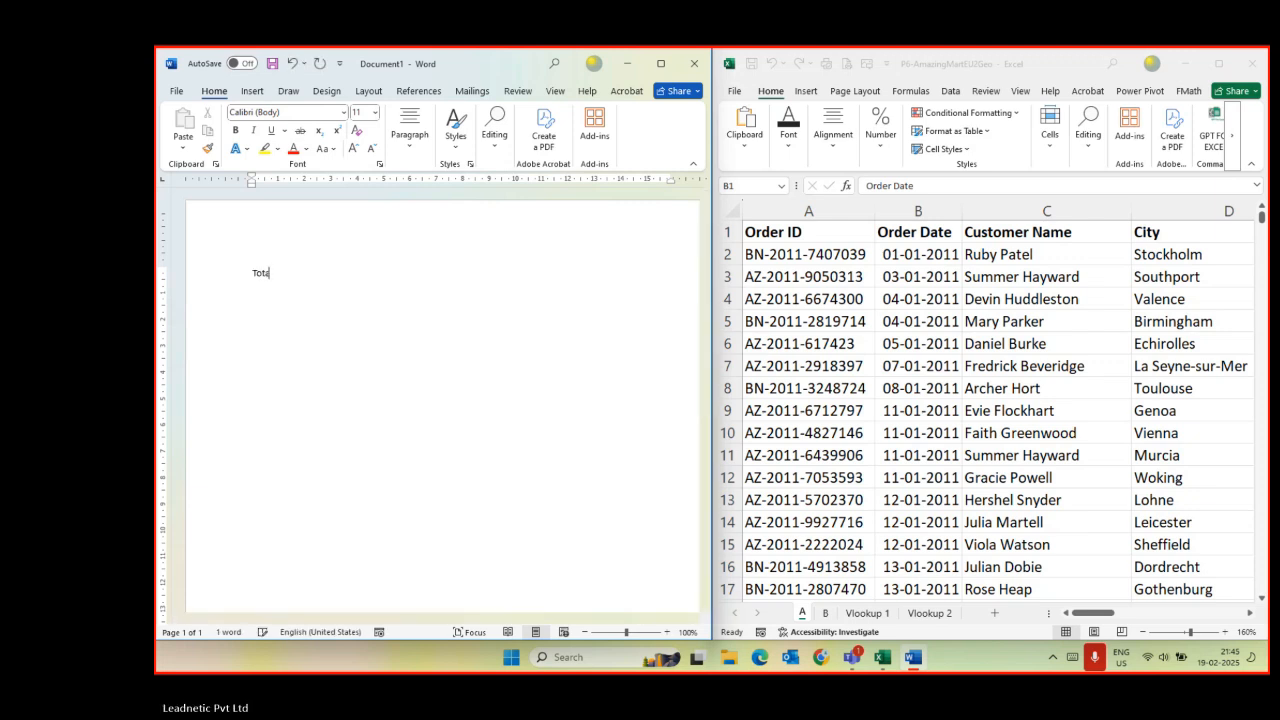
{"action": "scroll", "coordinate": [345, 290], "scroll_direction": "up", "scroll_amount": 18, "text": "ctrl"}
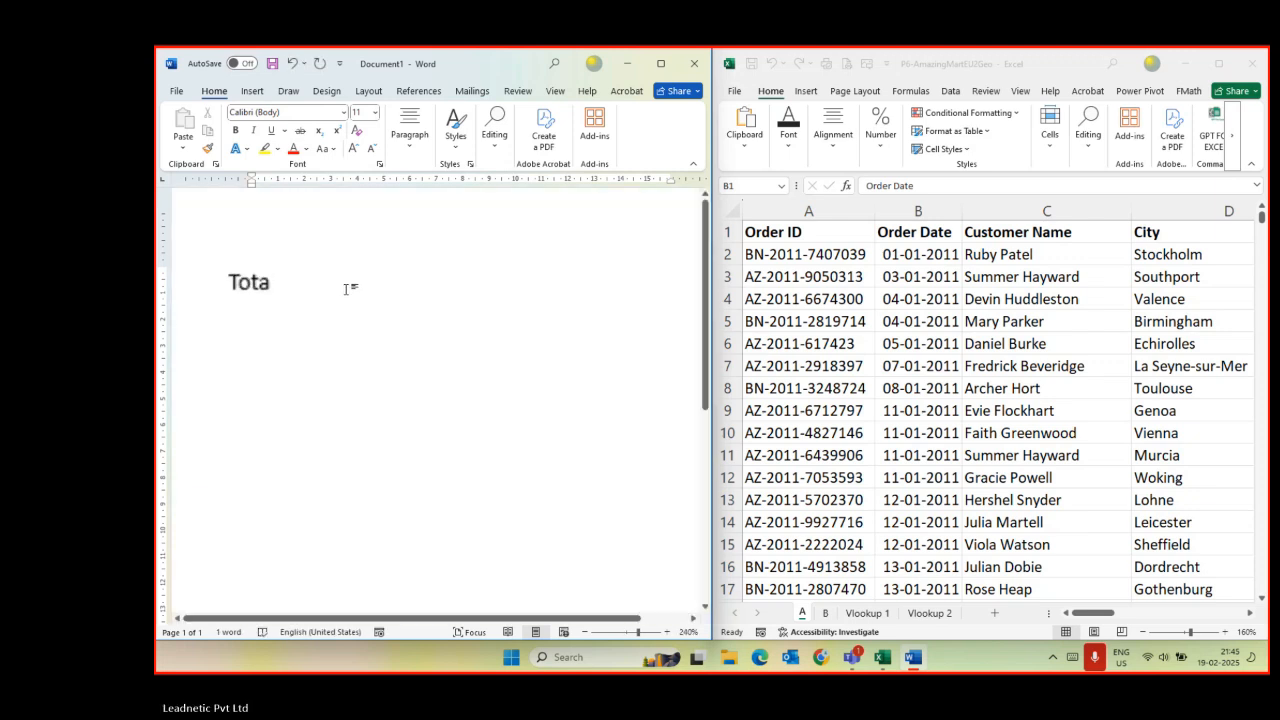
{"action": "type", "text": "al"}
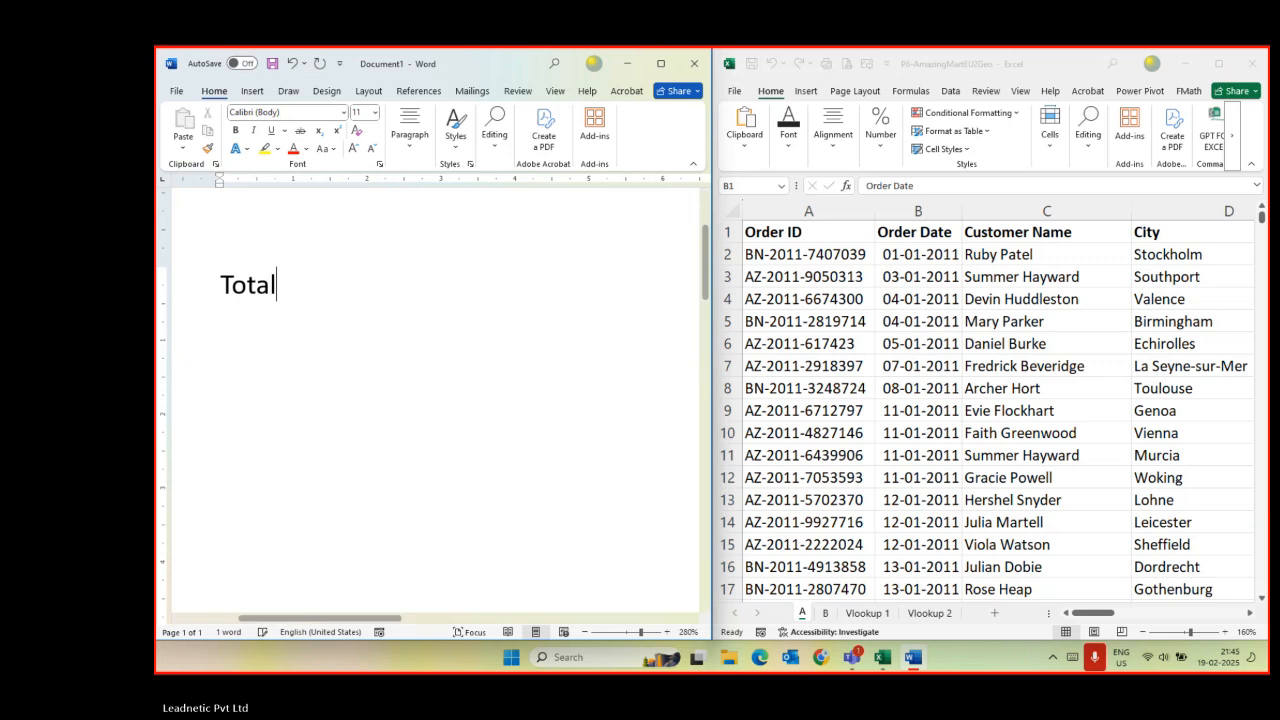
{"action": "type", "text": " Number of "}
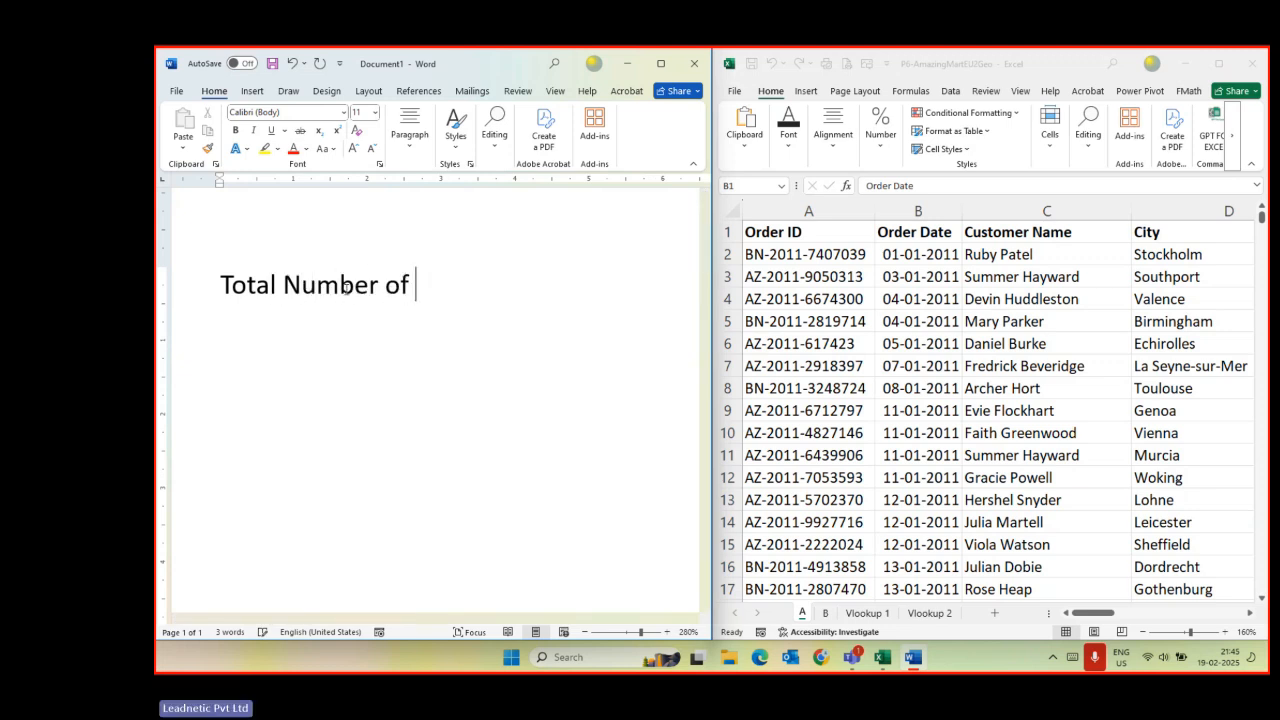
{"action": "type", "text": "Orders"}
{"action": "key", "text": "Return"}
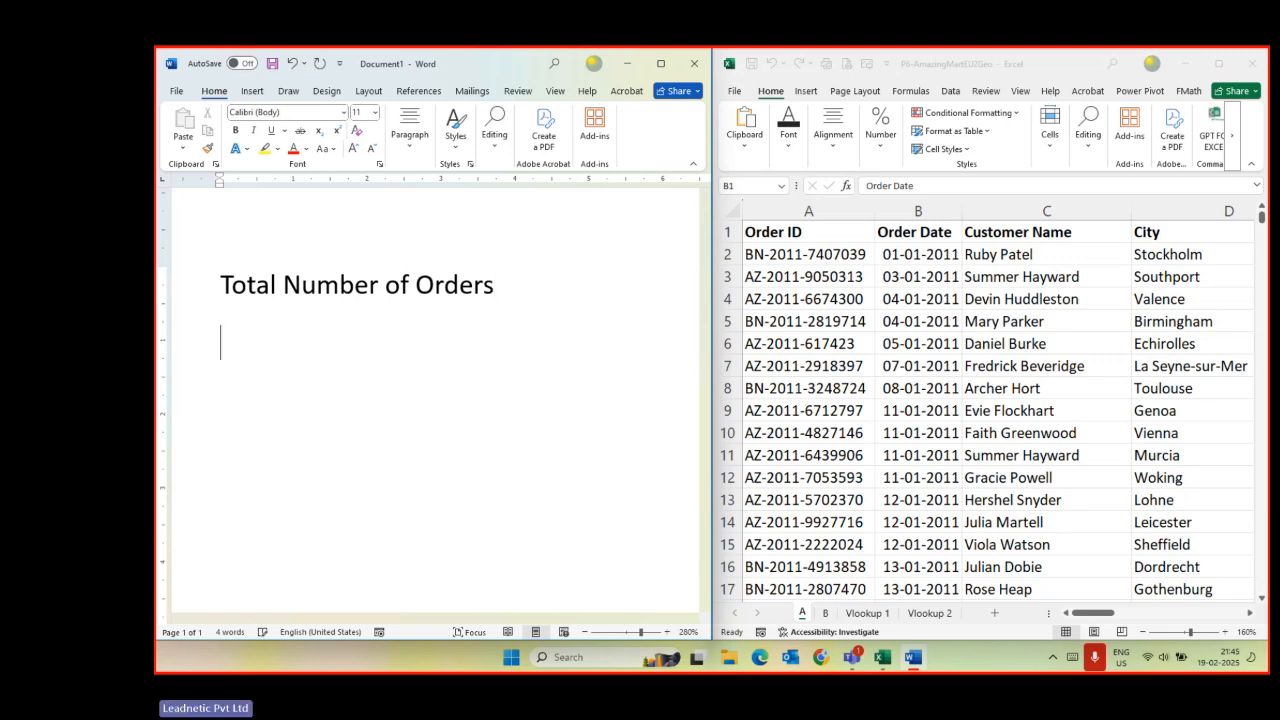
- Add a dashed list below the first line with the items "Month wise" and "City wise", and start a further item
{"action": "type", "text": "-"}
{"action": "key", "text": "Tab"}
{"action": "type", "text": "Mon"}
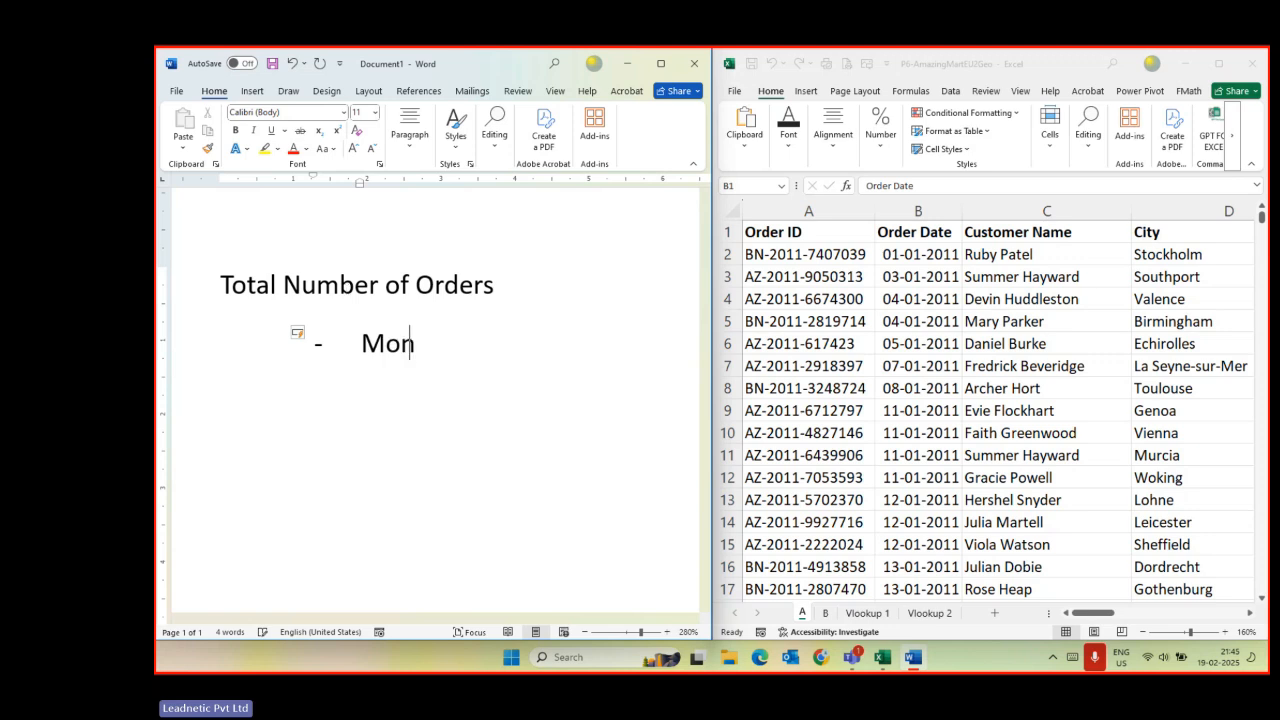
{"action": "type", "text": "th wise"}
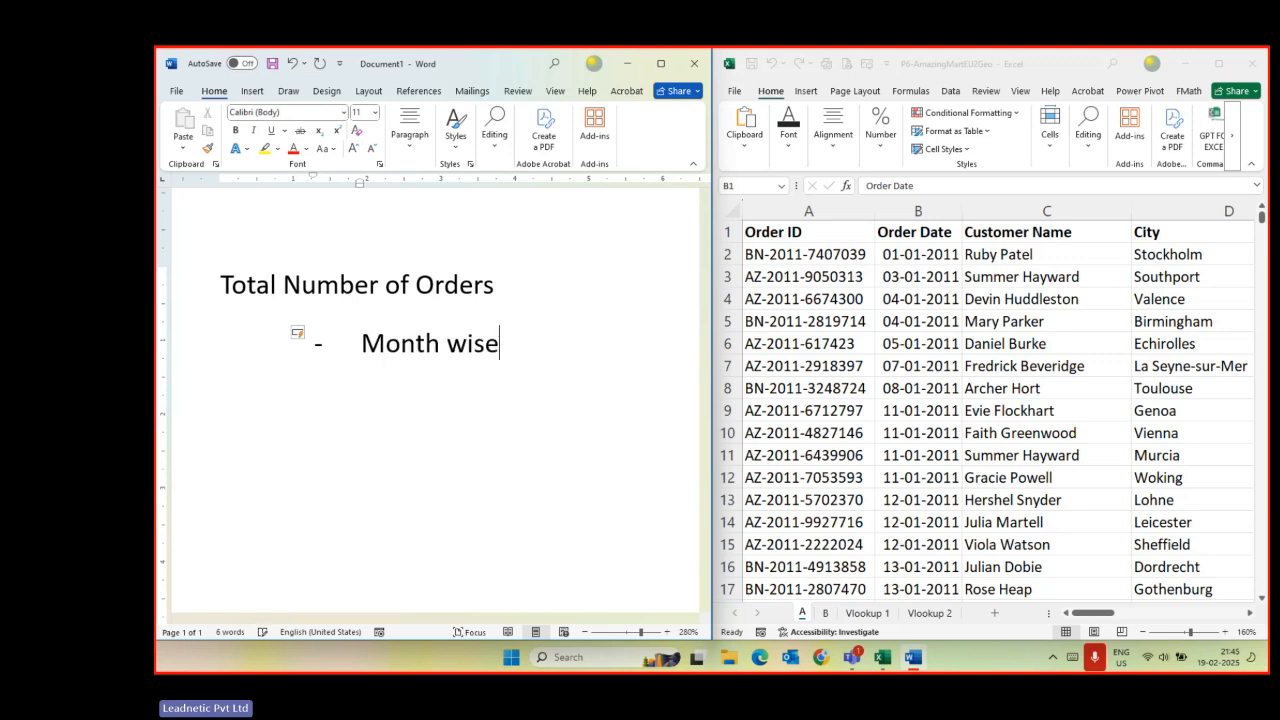
{"action": "key", "text": "Return"}
{"action": "type", "text": "City wise"}
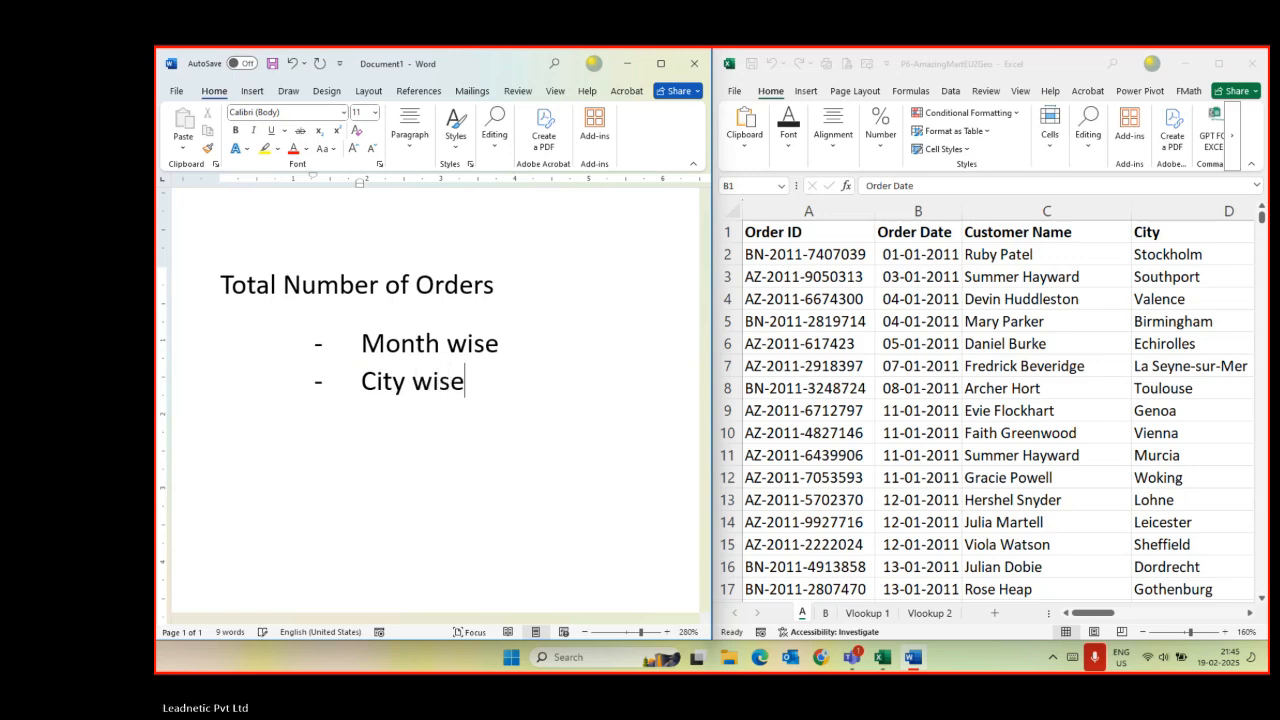
{"action": "key", "text": "Return"}
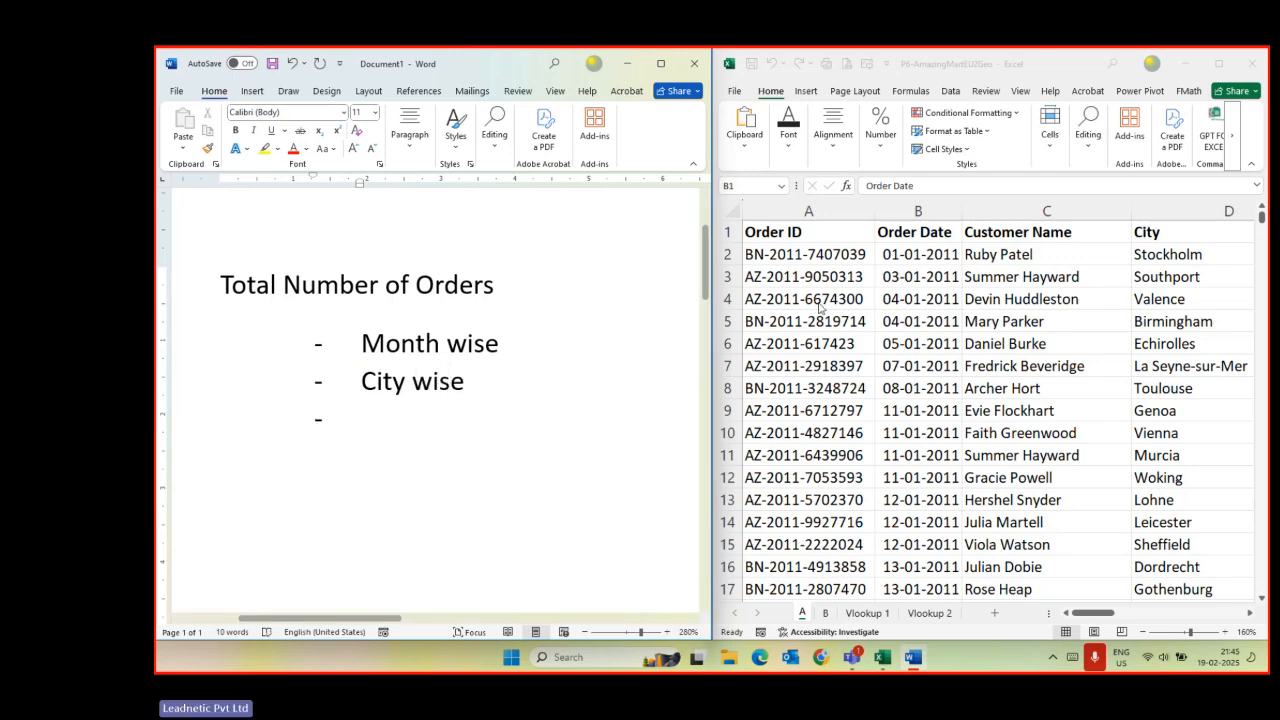
- Check the Country and Region headers in the workbook and add "Country wise" and "Region wise" to the dashed list, starting a further item
{"action": "left_click", "coordinate": [870, 426]}
{"action": "key", "text": "Right"}
{"action": "key", "text": "Right"}
{"action": "key", "text": "Right"}
{"action": "key", "text": "Right"}
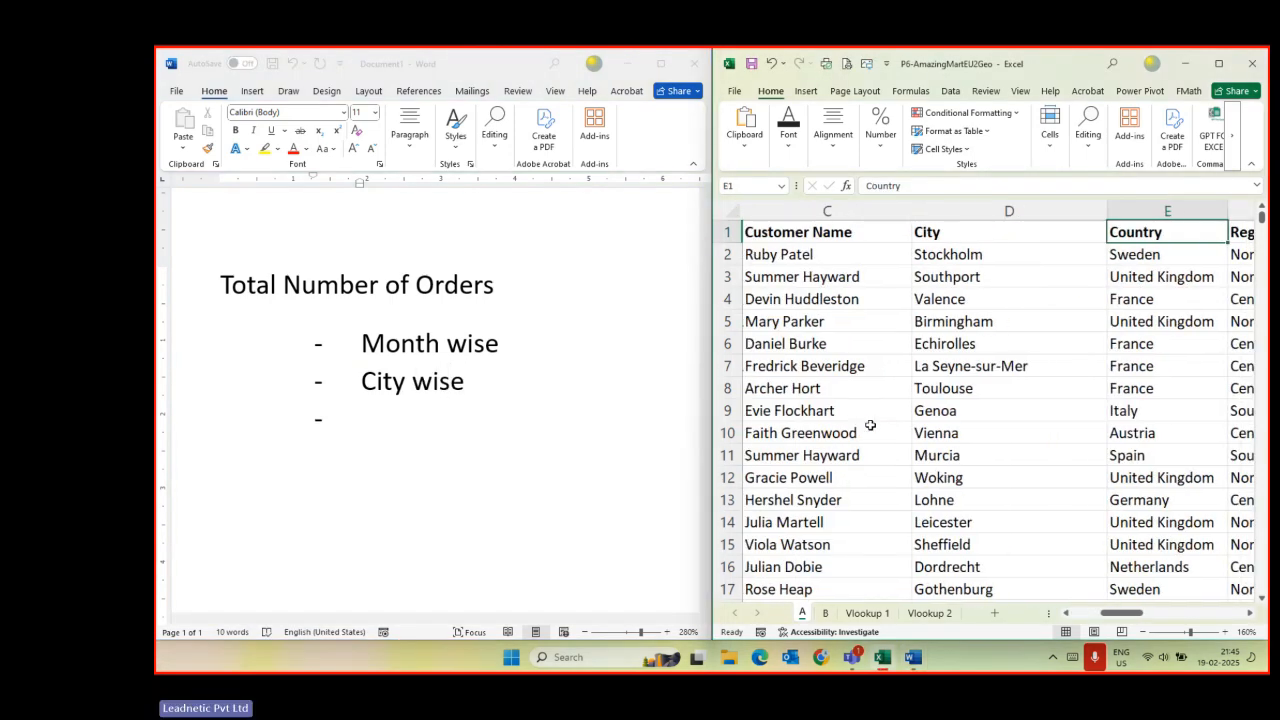
{"action": "left_click", "coordinate": [406, 413]}
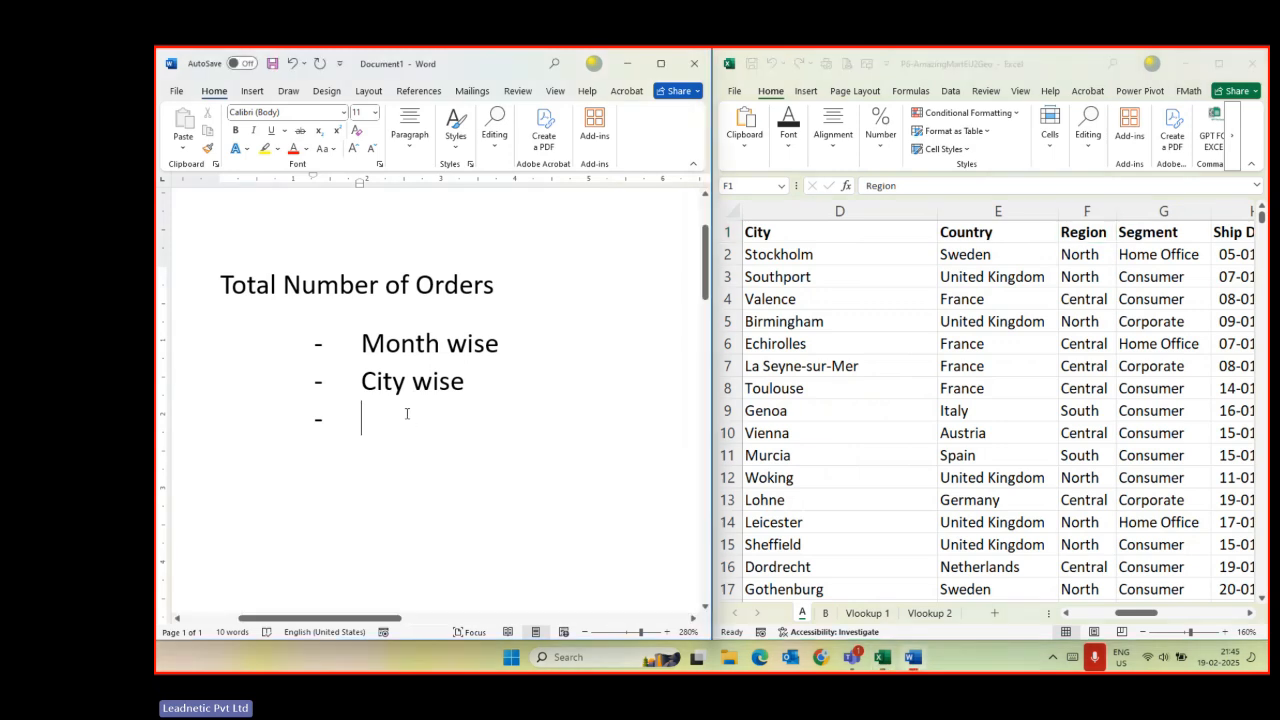
{"action": "type", "text": "Cou"}
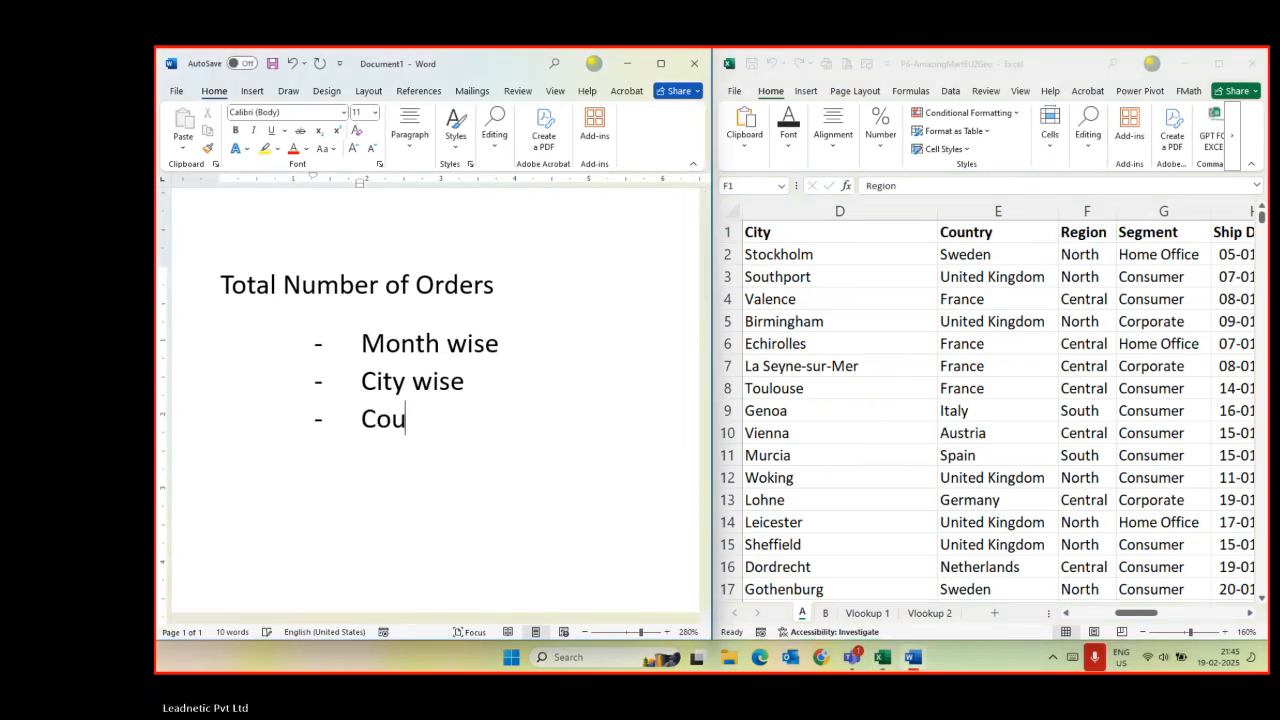
{"action": "type", "text": "ntry wise"}
{"action": "key", "text": "Return"}
{"action": "type", "text": "Region wise"}
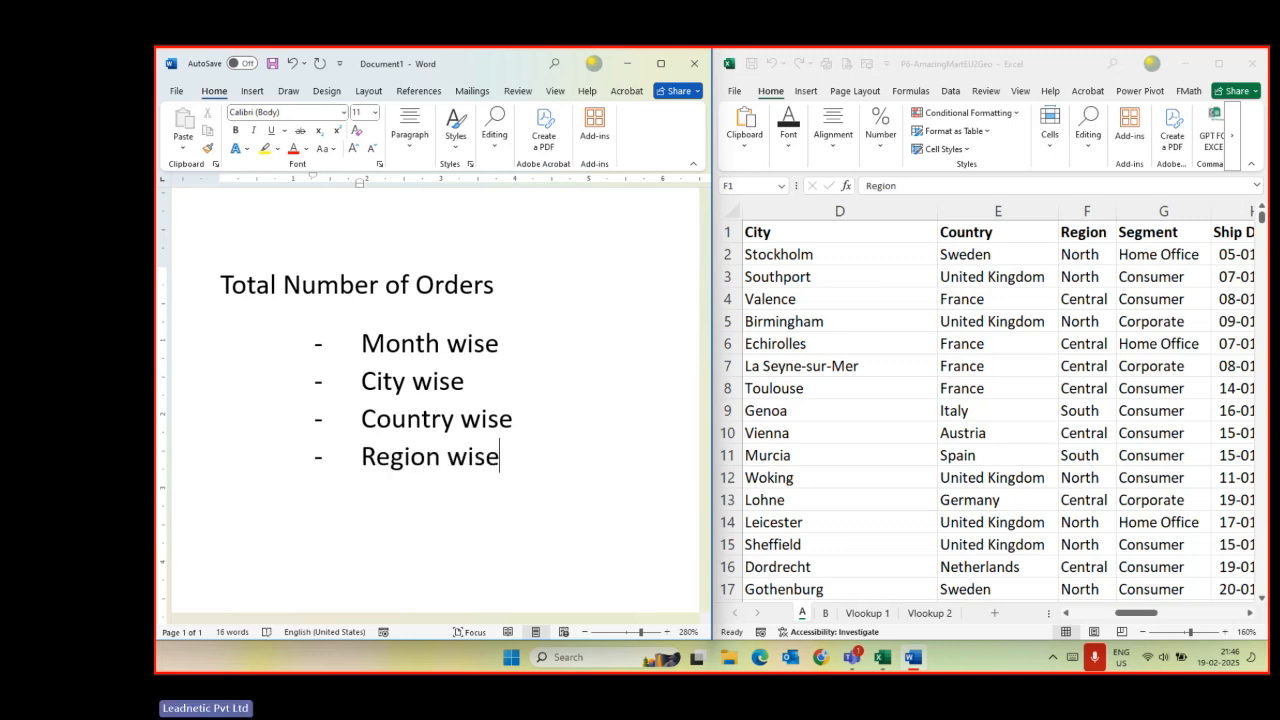
{"action": "key", "text": "Return"}
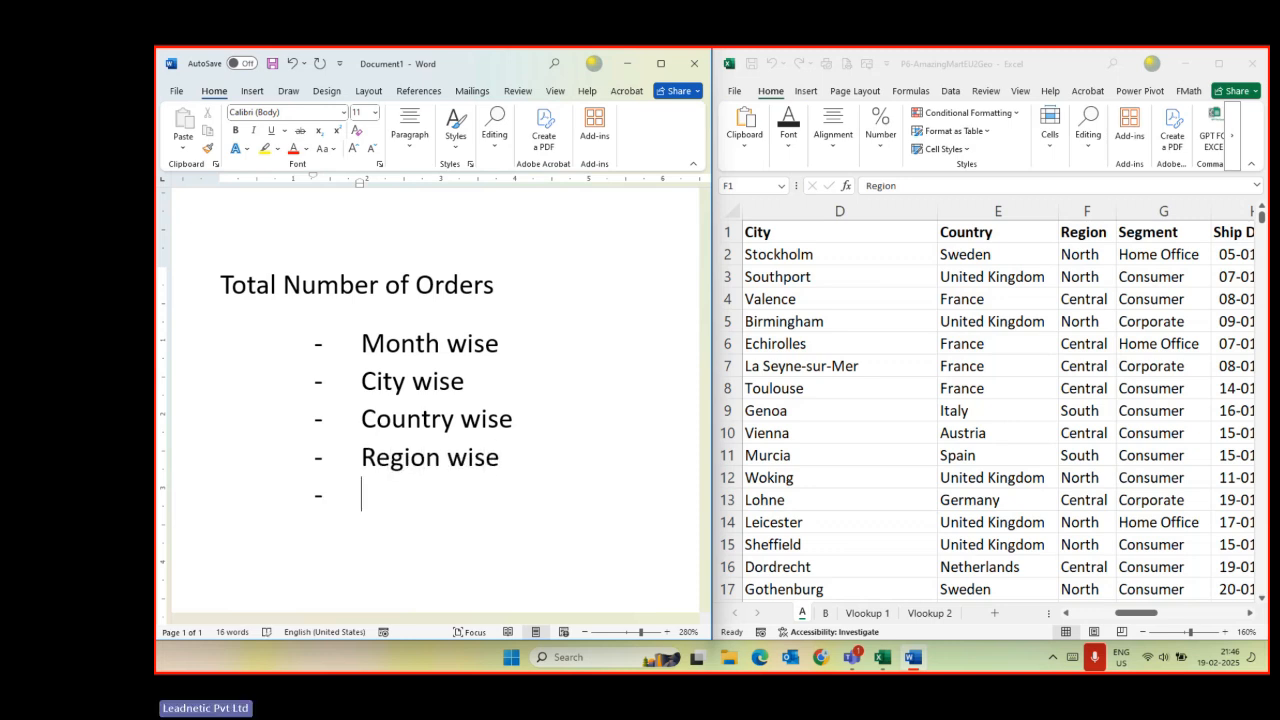
- Add "Segment wise" as the next dashed item, correcting the spelling of "Segment"
{"action": "type", "text": "Segement t"}
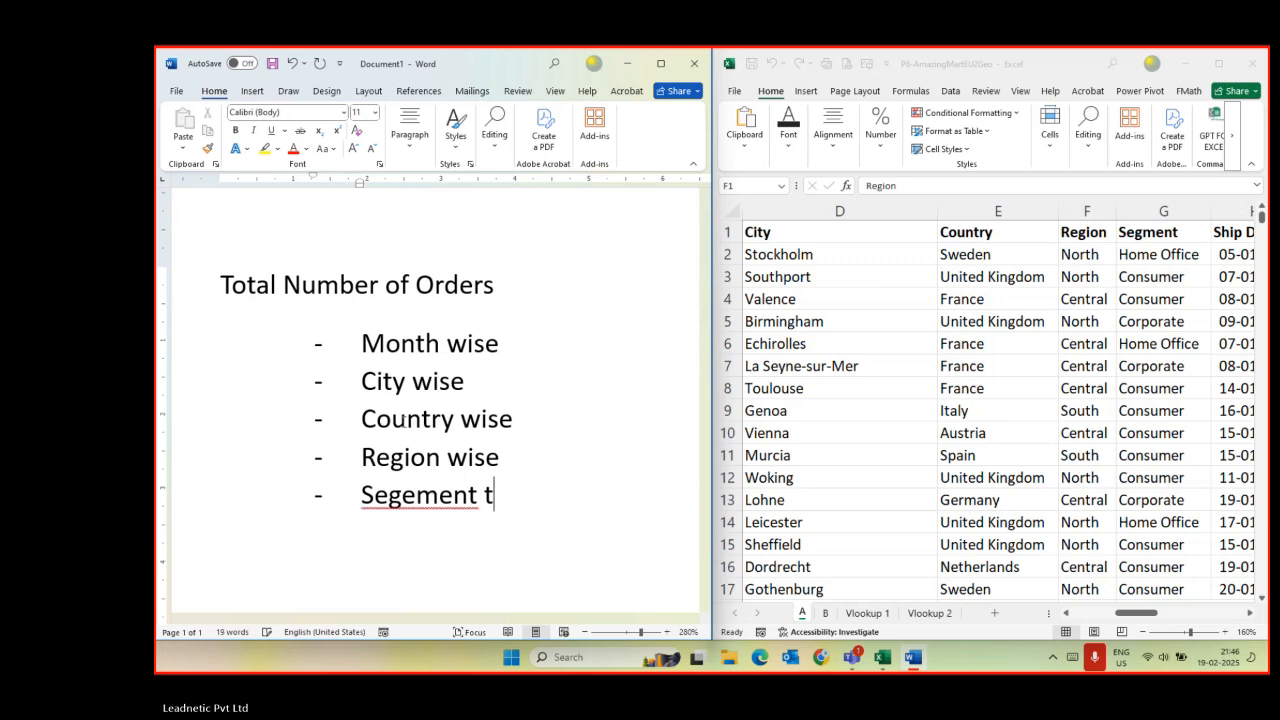
{"action": "key", "text": "BackSpace"}
{"action": "key", "text": "Left"}
{"action": "key", "text": "Left"}
{"action": "key", "text": "Left"}
{"action": "key", "text": "Left"}
{"action": "key", "text": "Left"}
{"action": "key", "text": "Left"}
{"action": "key", "text": "Delete"}
{"action": "key", "text": "End"}
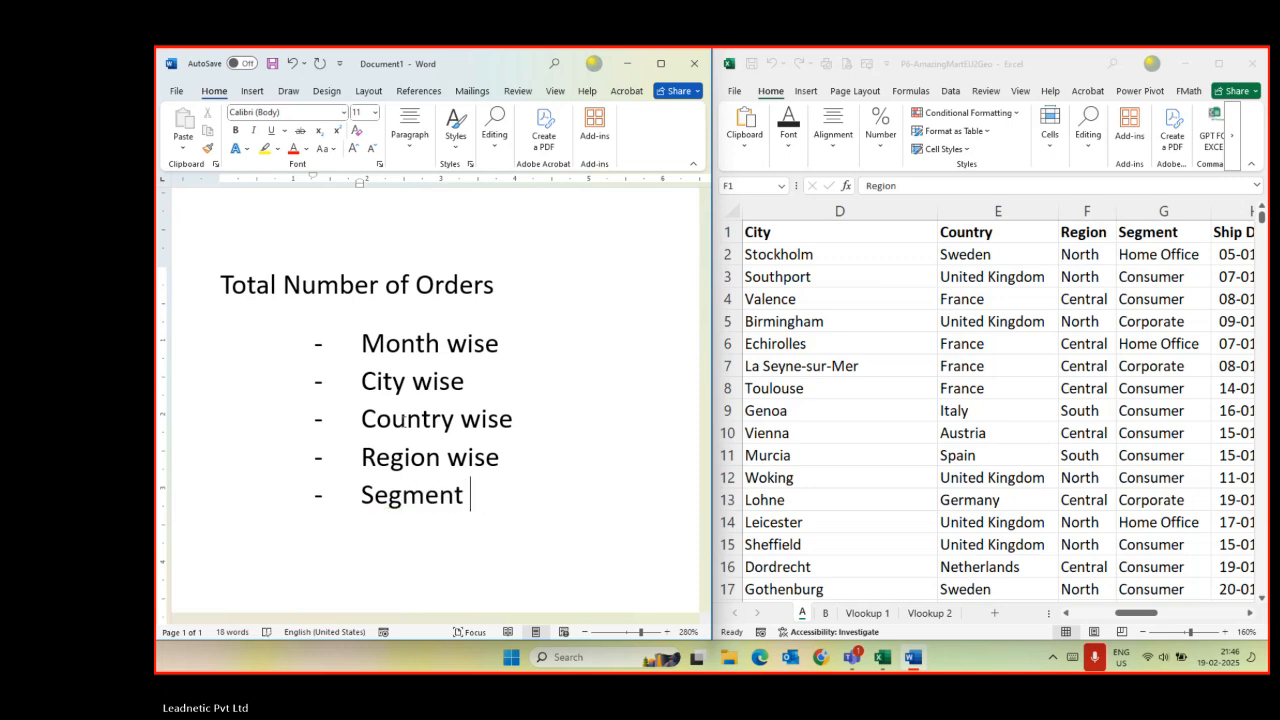
{"action": "type", "text": "wise"}
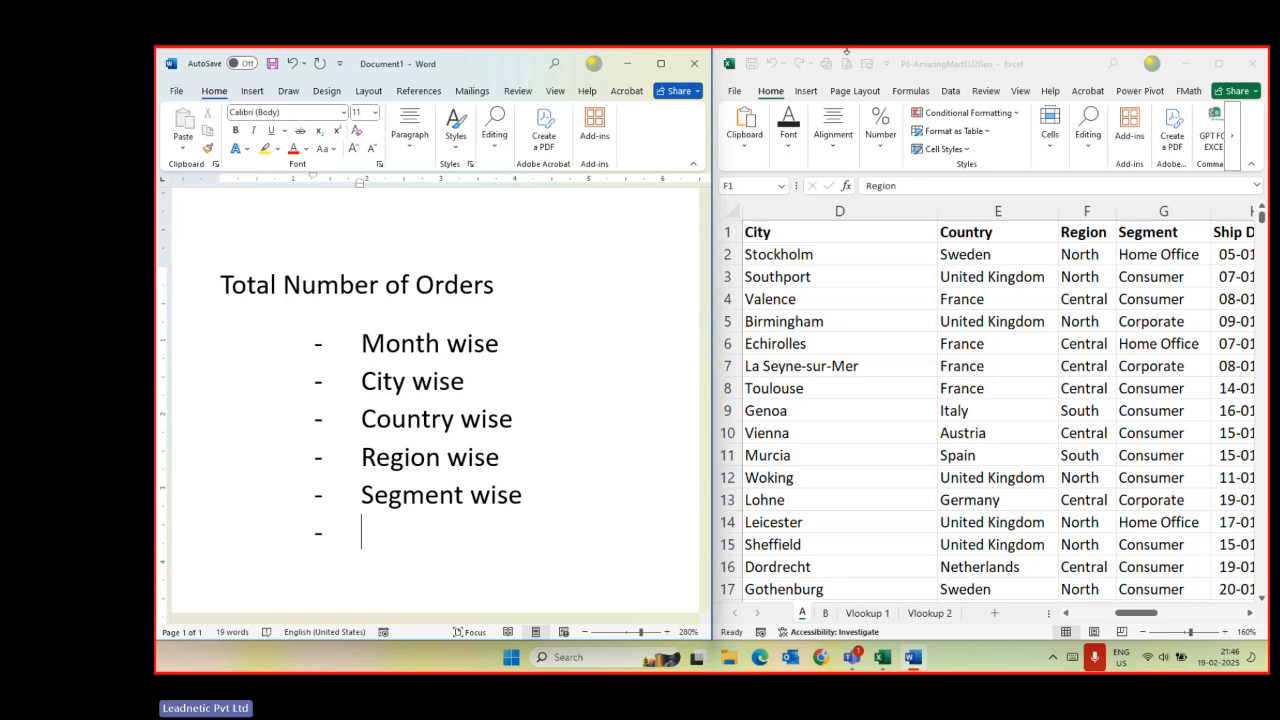
- Check the shipping columns in the workbook and add "Shipping mode wise" as the next dashed item in the Word document
{"action": "left_click", "coordinate": [1145, 614]}
{"action": "mouse_move", "coordinate": [1150, 614]}
{"action": "left_mouse_down"}
{"action": "mouse_move", "coordinate": [1187, 617]}
{"action": "mouse_move", "coordinate": [1170, 624]}
{"action": "left_mouse_up"}
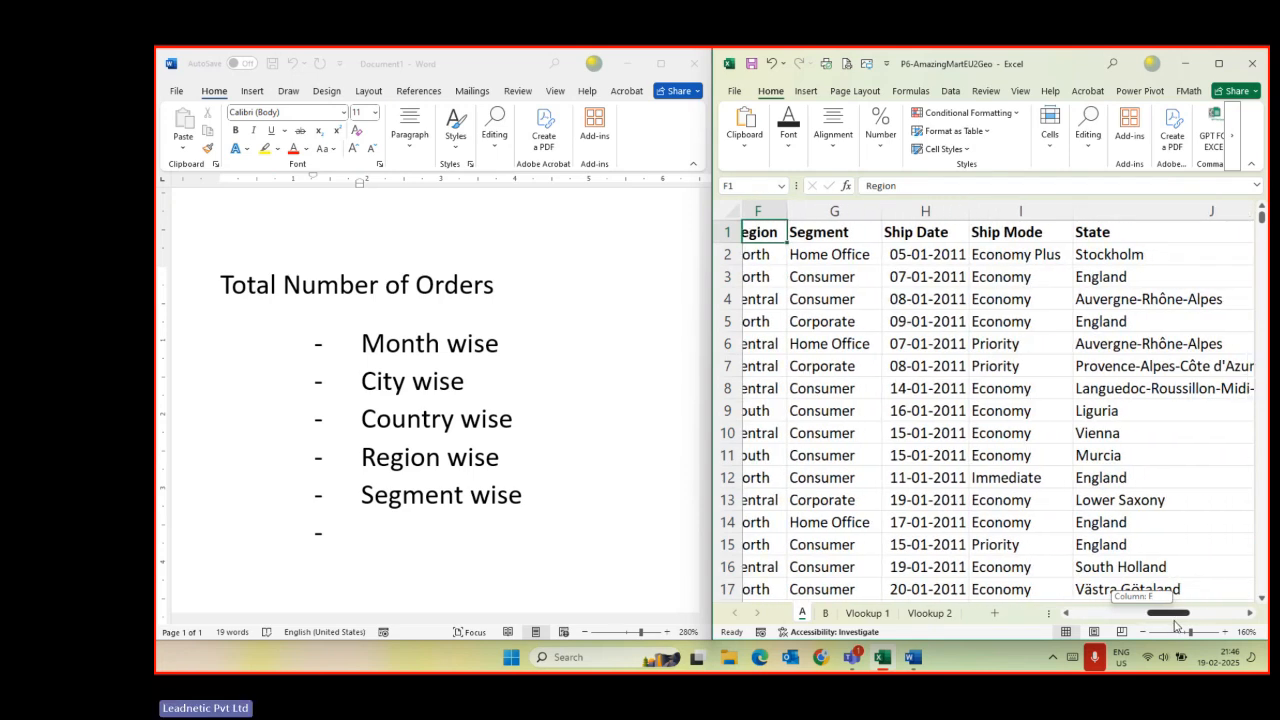
{"action": "left_click", "coordinate": [434, 529]}
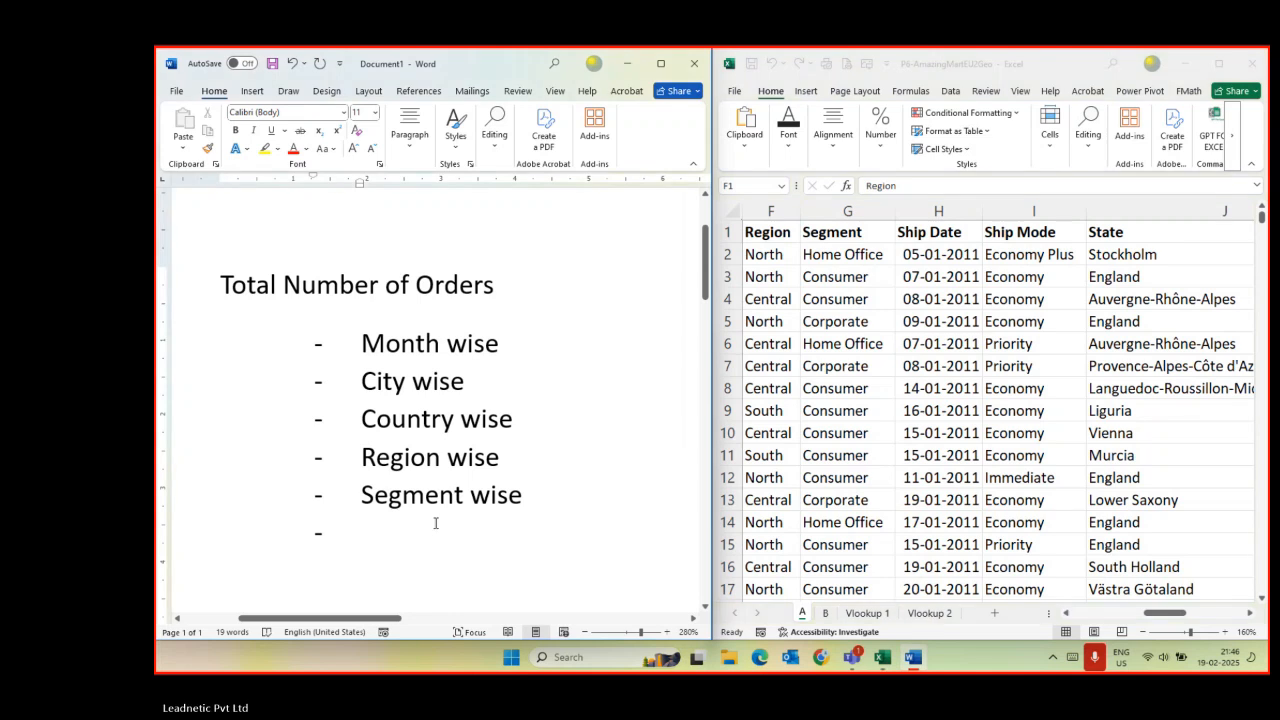
{"action": "type", "text": "Ship"}
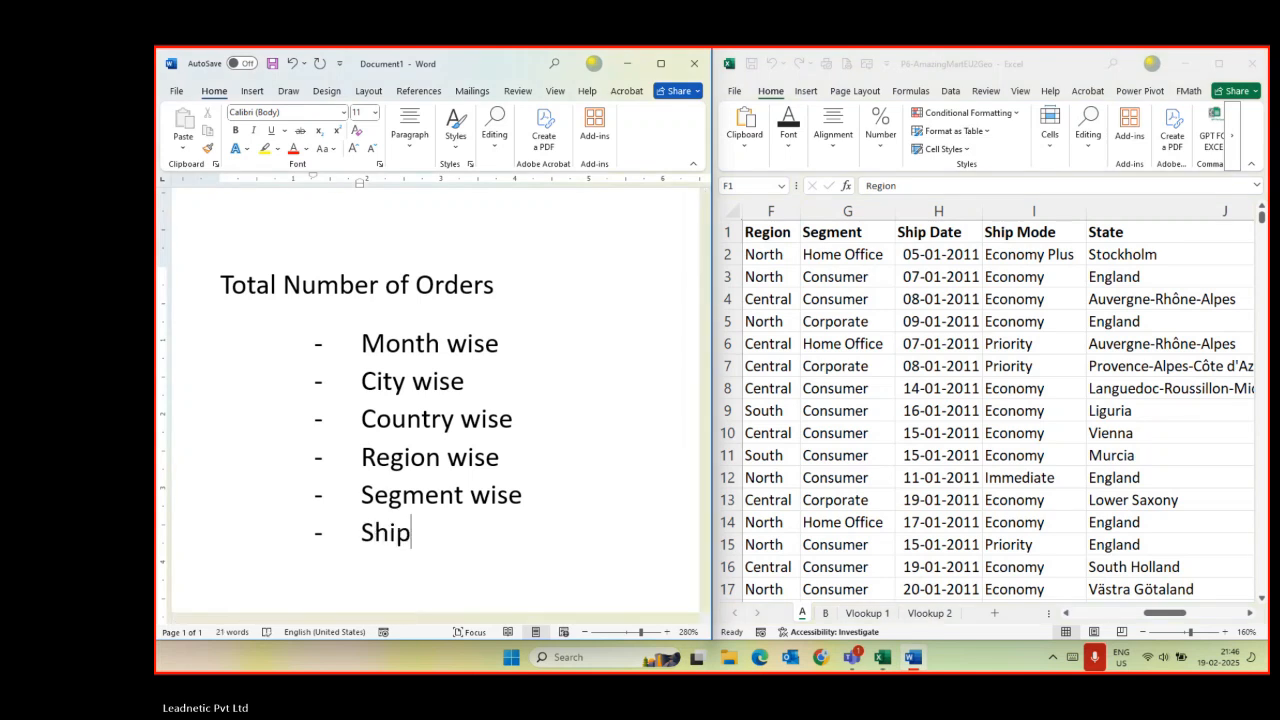
{"action": "type", "text": "ping mode"}
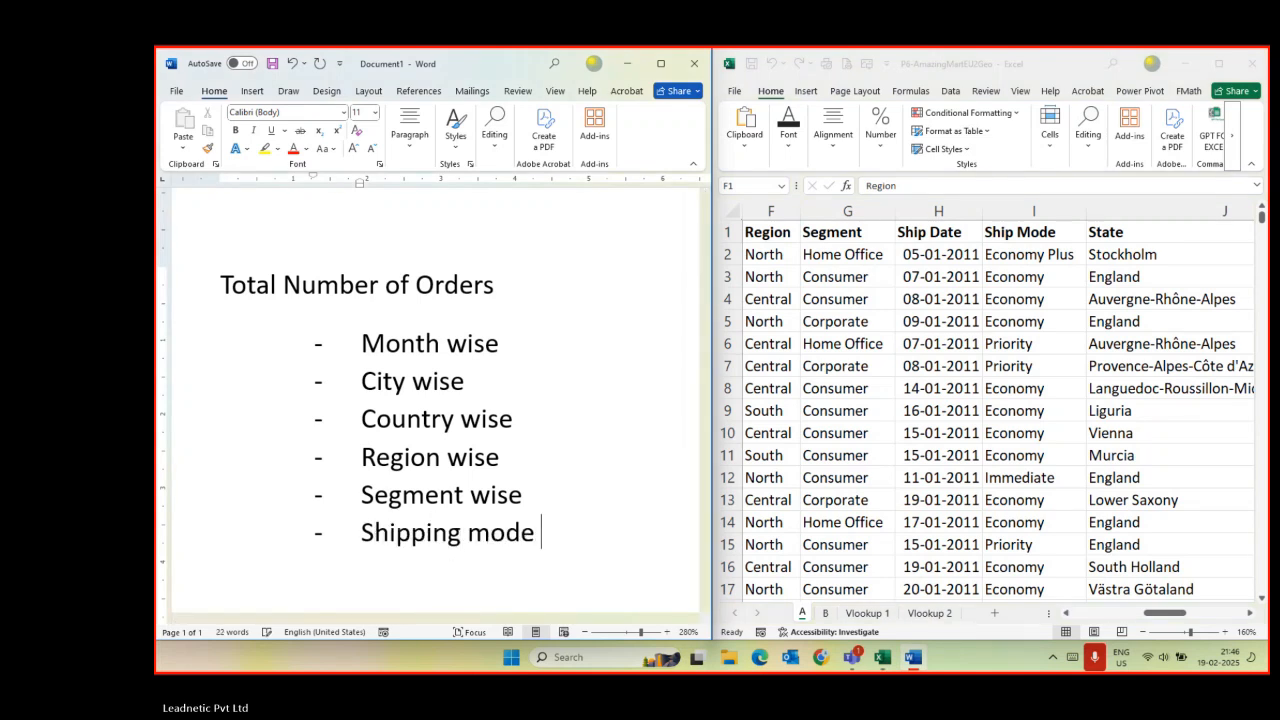
{"action": "type", "text": " wise"}
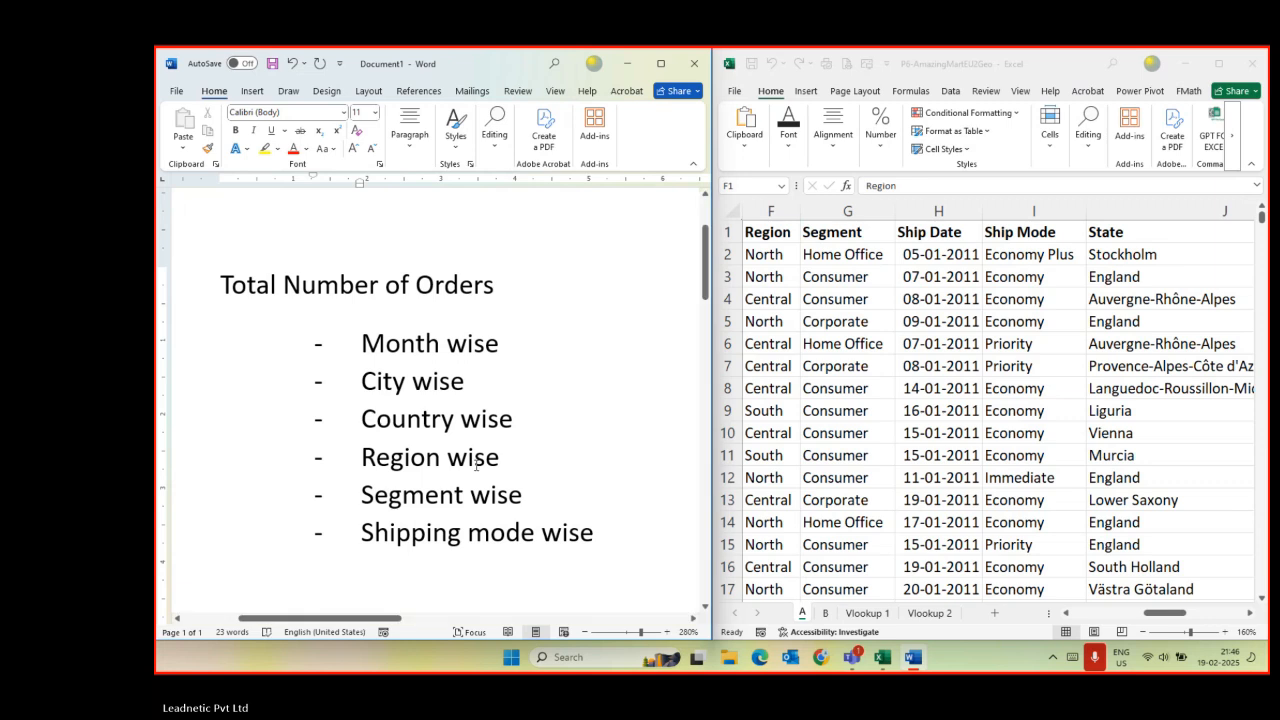
- Return the workbook to its first columns and end the dashed list with an empty line below "Shipping mode wise"
{"action": "left_click", "coordinate": [1155, 615]}
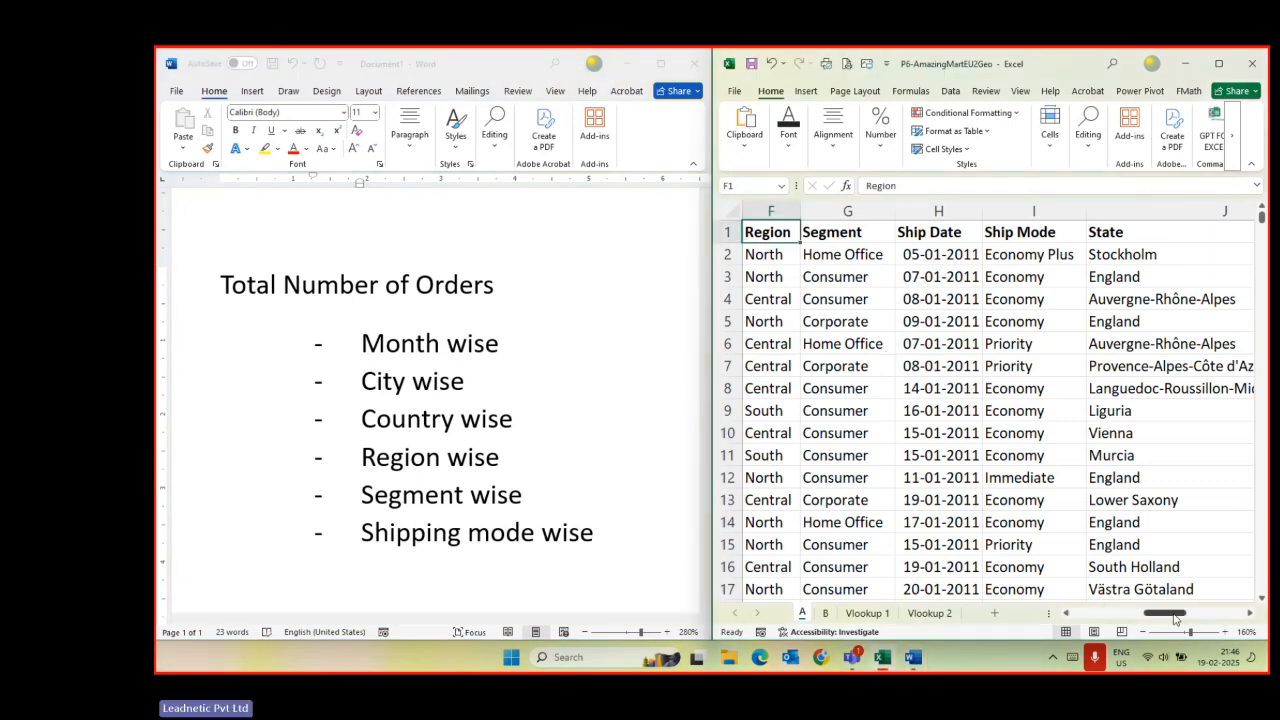
{"action": "left_click_drag", "start_coordinate": [1175, 619], "coordinate": [1078, 617]}
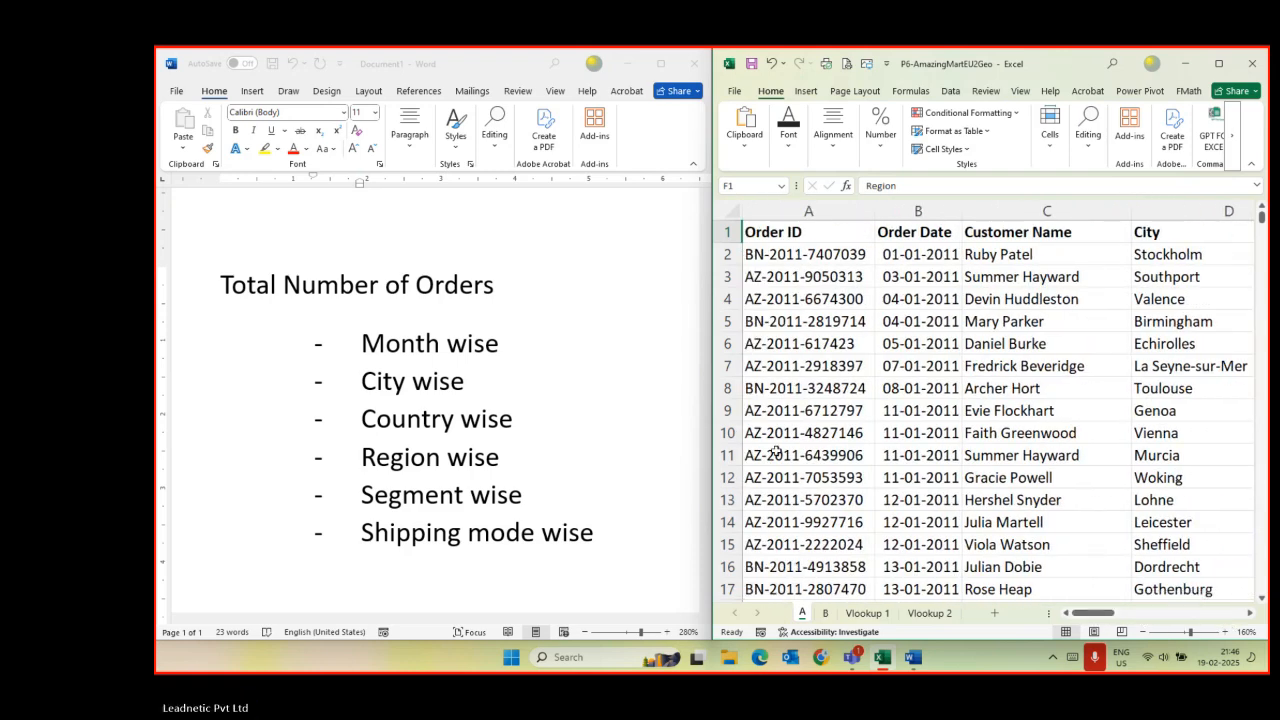
{"action": "left_click", "coordinate": [362, 566]}
{"action": "key", "text": "Return"}
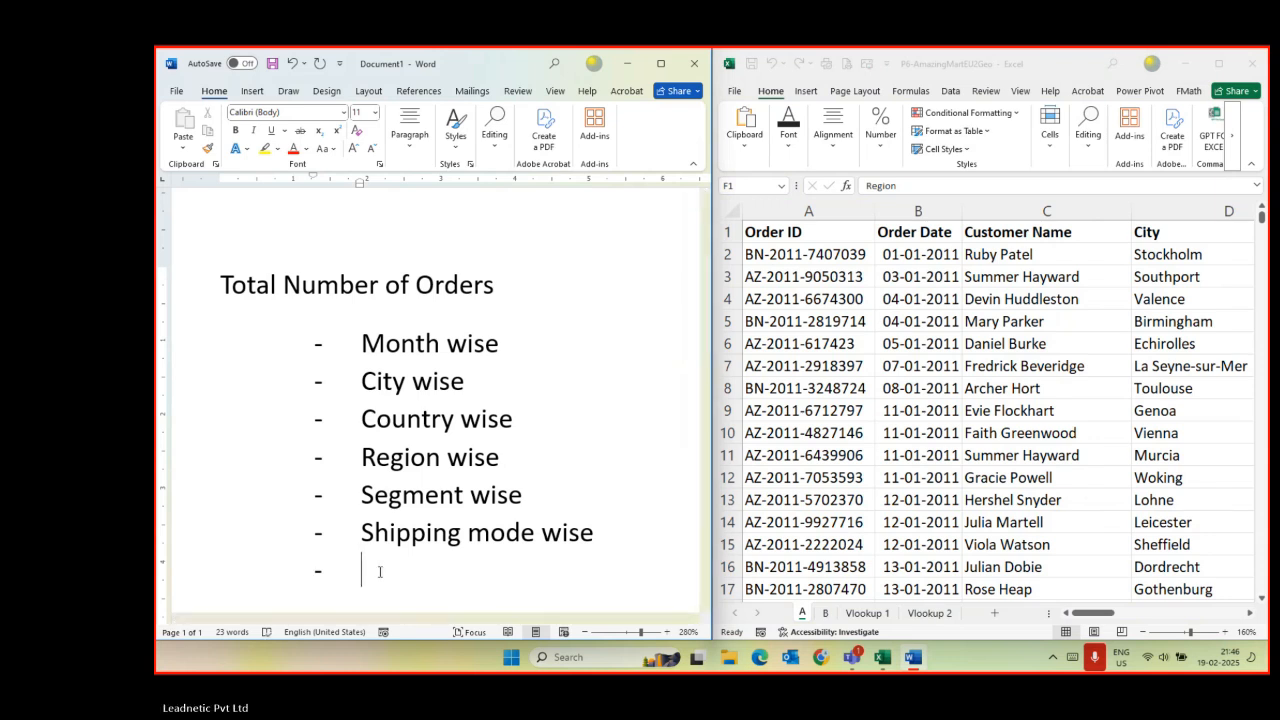
{"action": "key", "text": "BackSpace"}
{"action": "key", "text": "BackSpace"}
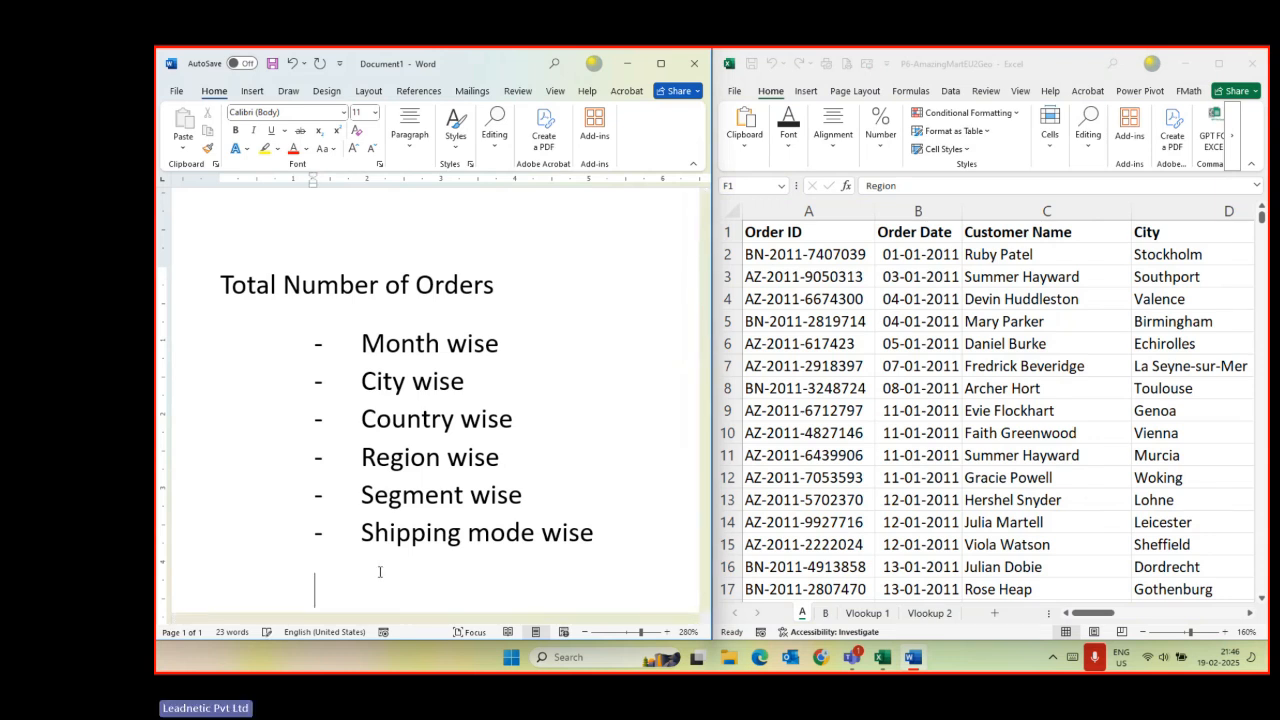
- Look through the remaining column headers of sheet A, from Region across to the longitude and latitude columns
{"action": "scroll", "coordinate": [380, 572], "scroll_direction": "up", "scroll_amount": 2}
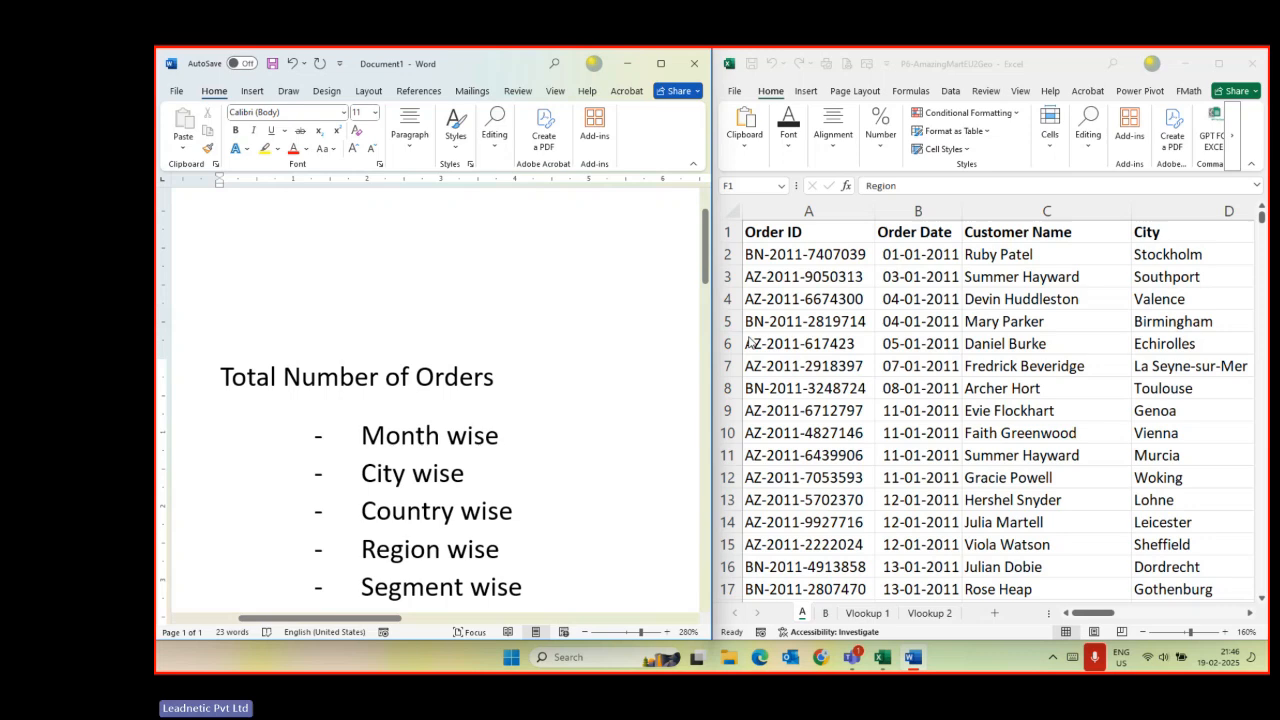
{"action": "left_click", "coordinate": [868, 325]}
{"action": "key", "text": "Right"}
{"action": "key", "text": "Right"}
{"action": "key", "text": "Right"}
{"action": "key", "text": "Right"}
{"action": "key", "text": "Right"}
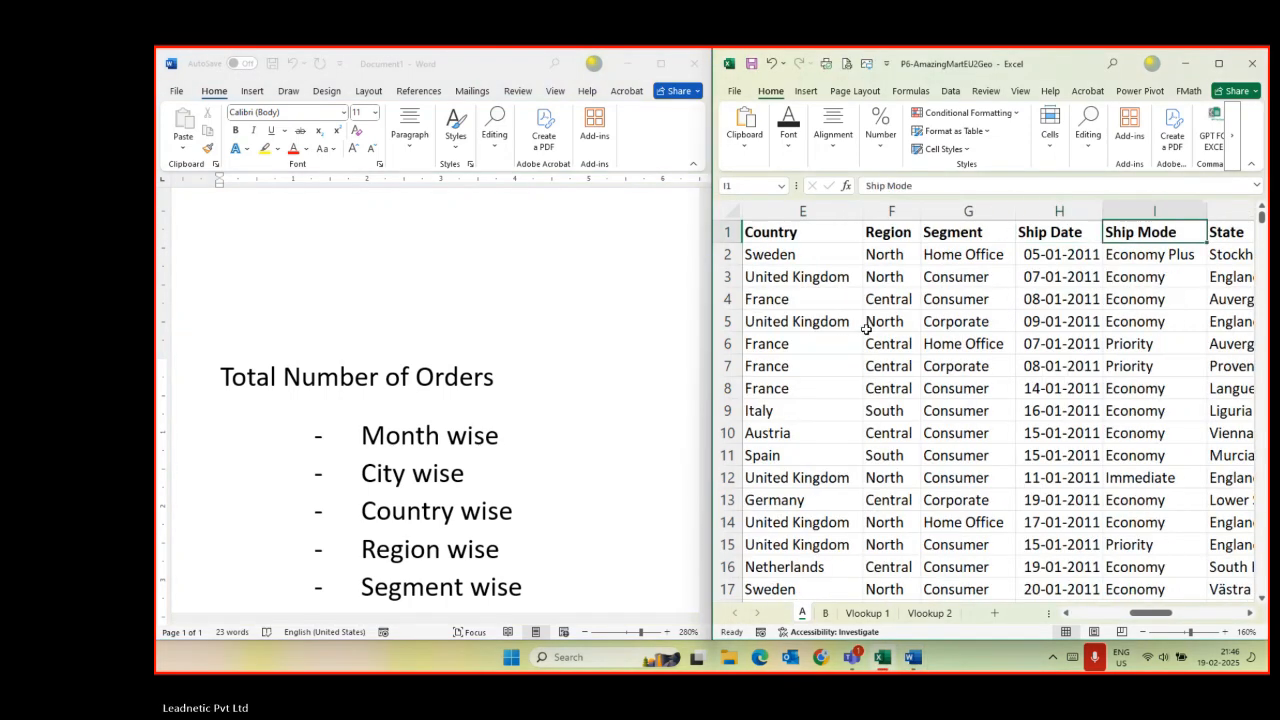
{"action": "key", "text": "Right"}
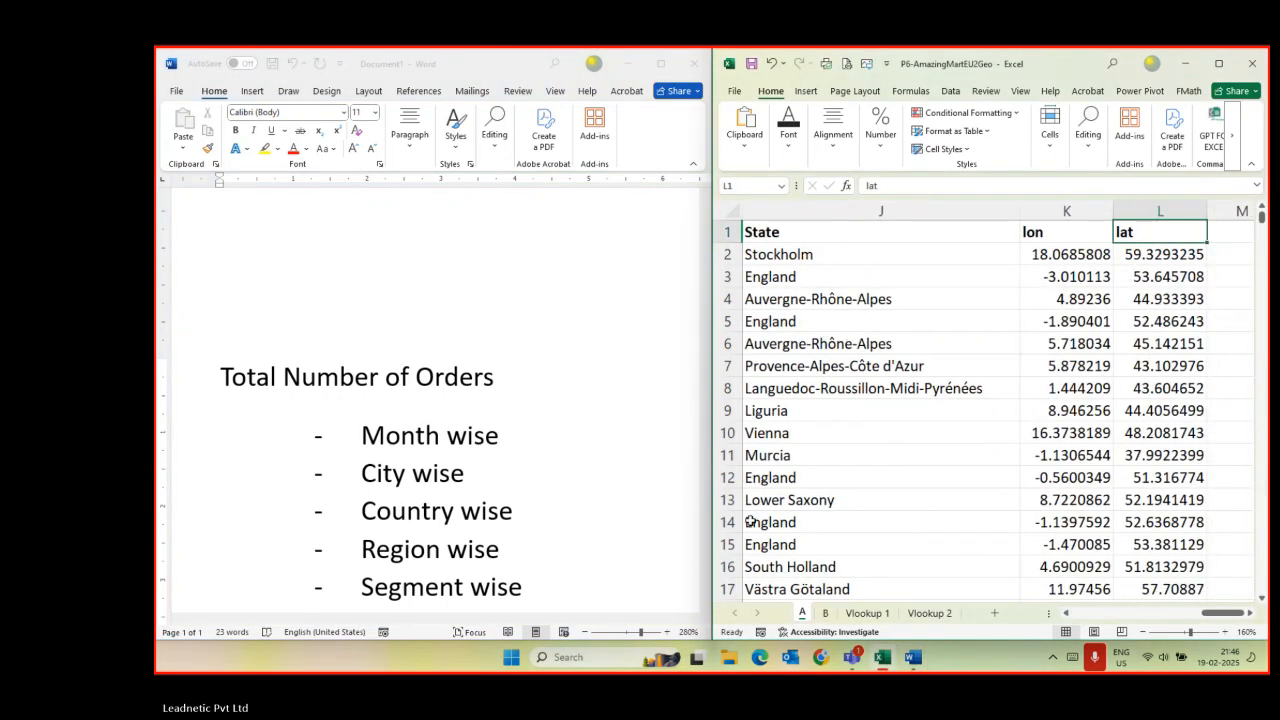
- Open sheet B and examine its column headers from Order ID through Sales, Profit and Sub-Category to the lookup notes, returning to the first column
{"action": "left_click", "coordinate": [823, 614]}
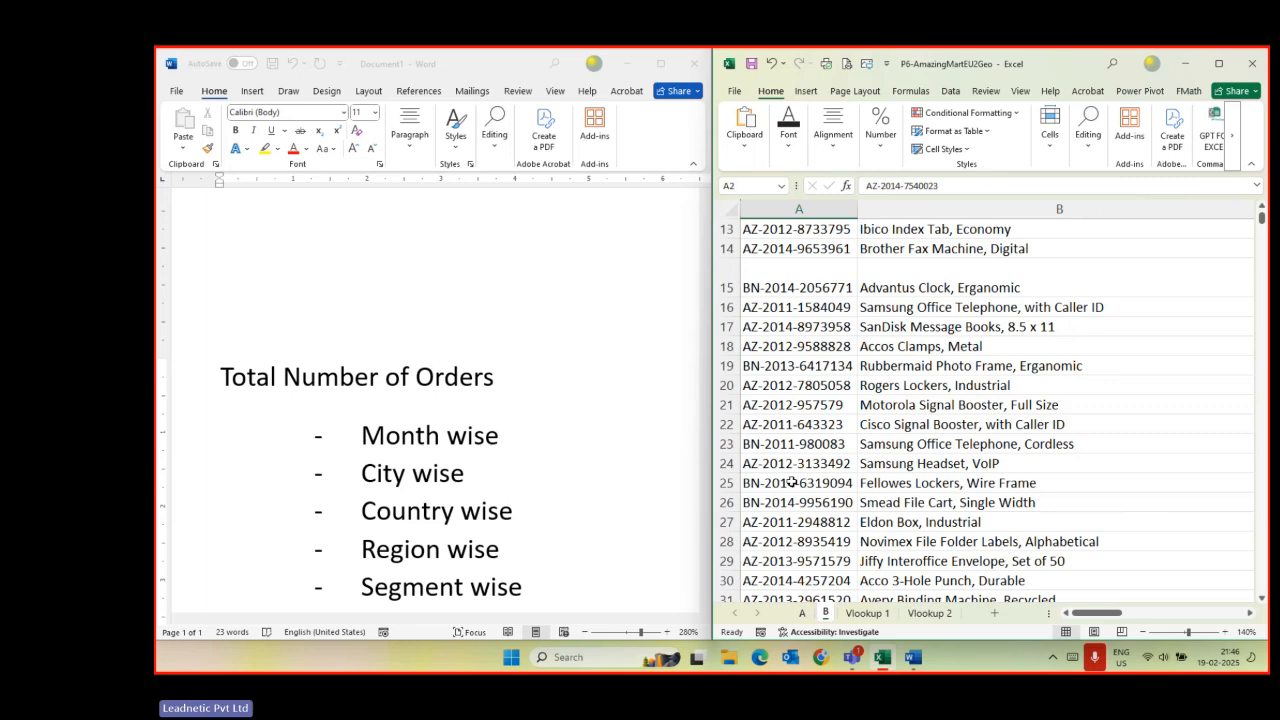
{"action": "left_click", "coordinate": [838, 232]}
{"action": "key", "text": "ctrl+Up"}
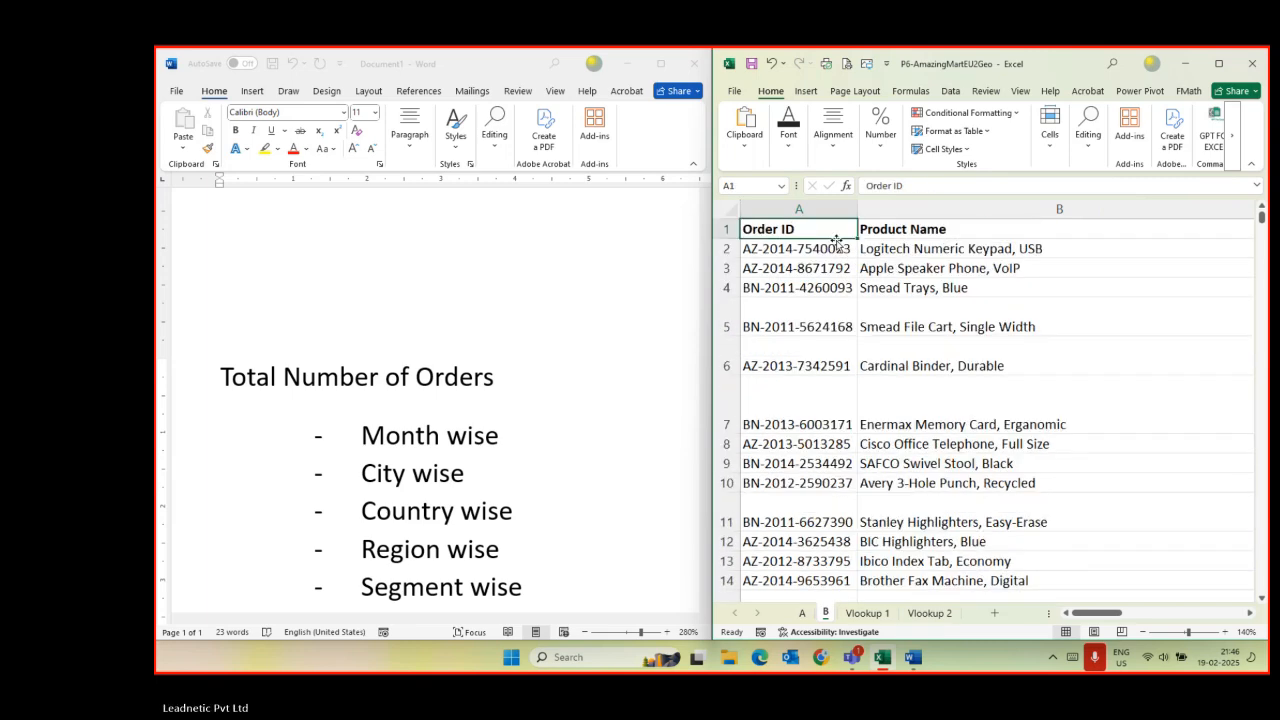
{"action": "key", "text": "Right"}
{"action": "key", "text": "Right"}
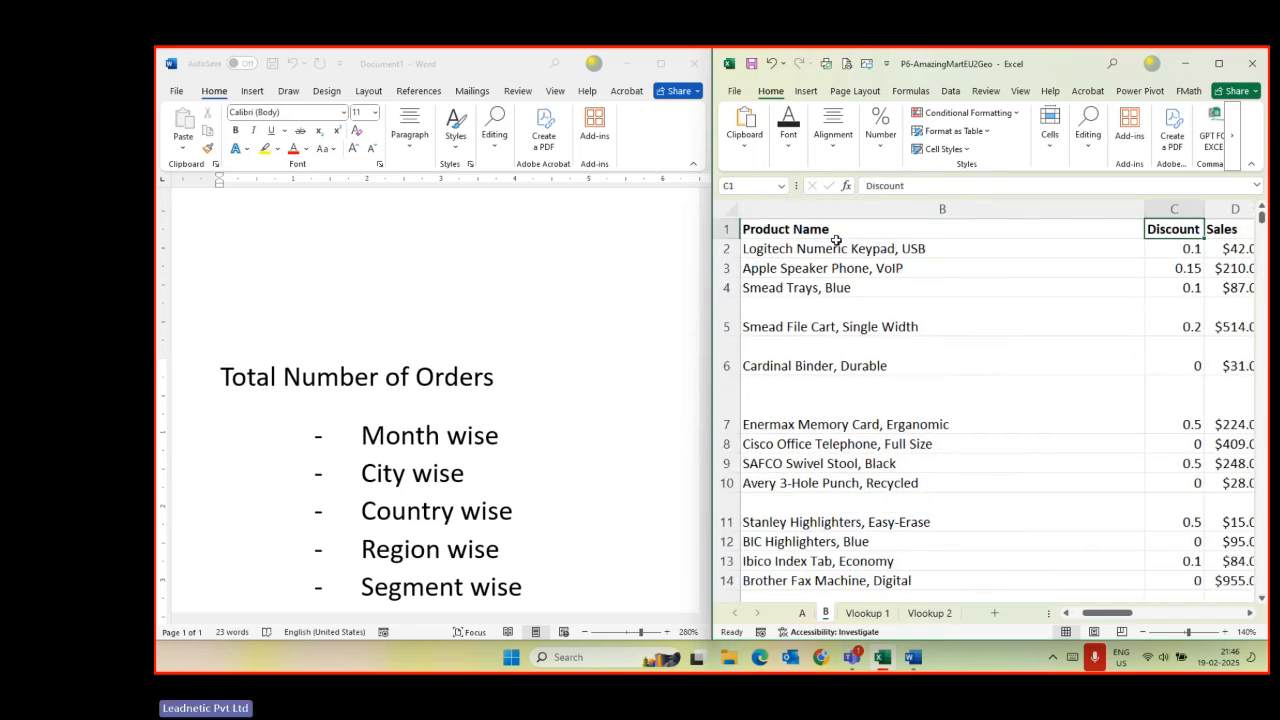
{"action": "key", "text": "Right"}
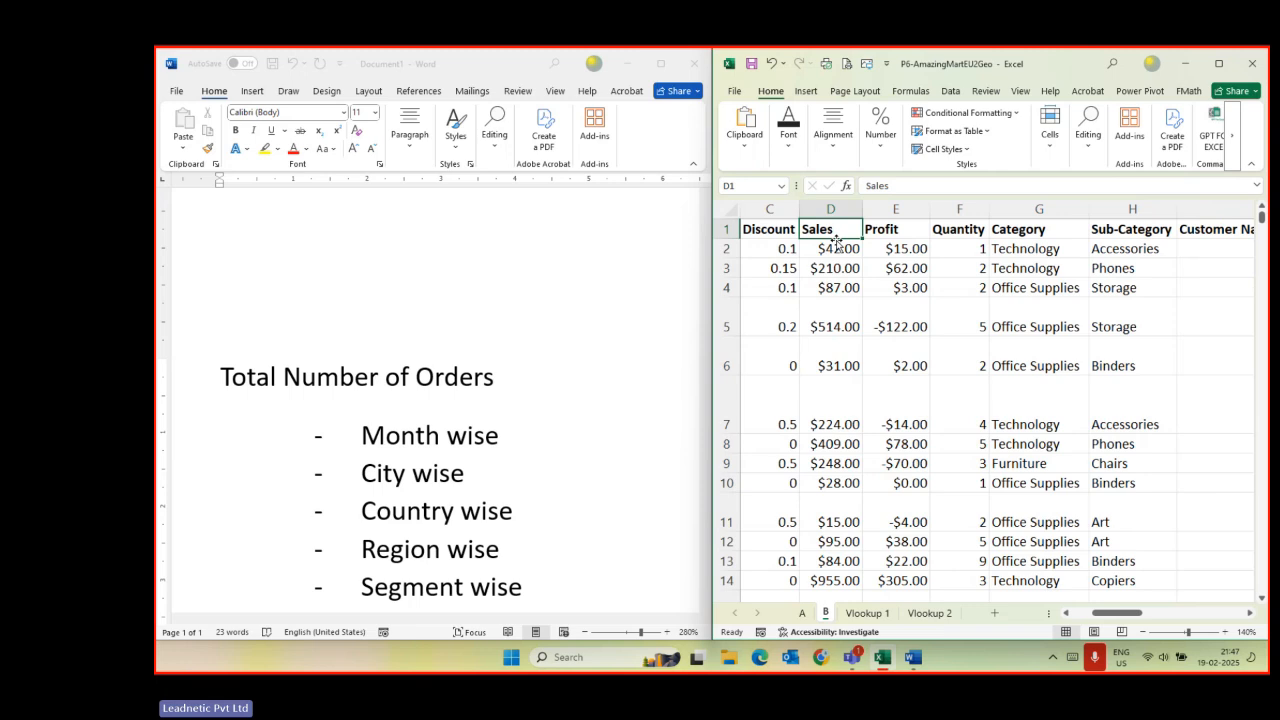
{"action": "key", "text": "Right"}
{"action": "key", "text": "Right"}
{"action": "key", "text": "Right"}
{"action": "key", "text": "Right"}
{"action": "key", "text": "Down"}
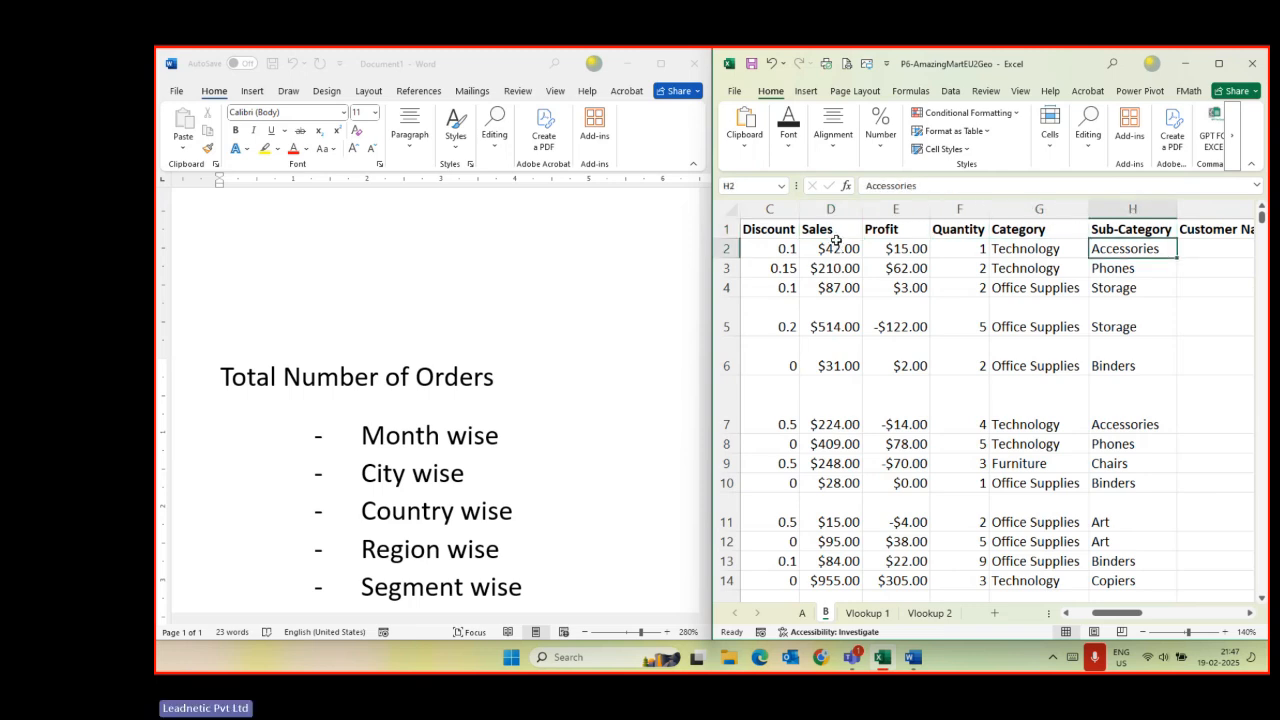
{"action": "key", "text": "Left"}
{"action": "key", "text": "Left"}
{"action": "key", "text": "Down"}
{"action": "key", "text": "Down"}
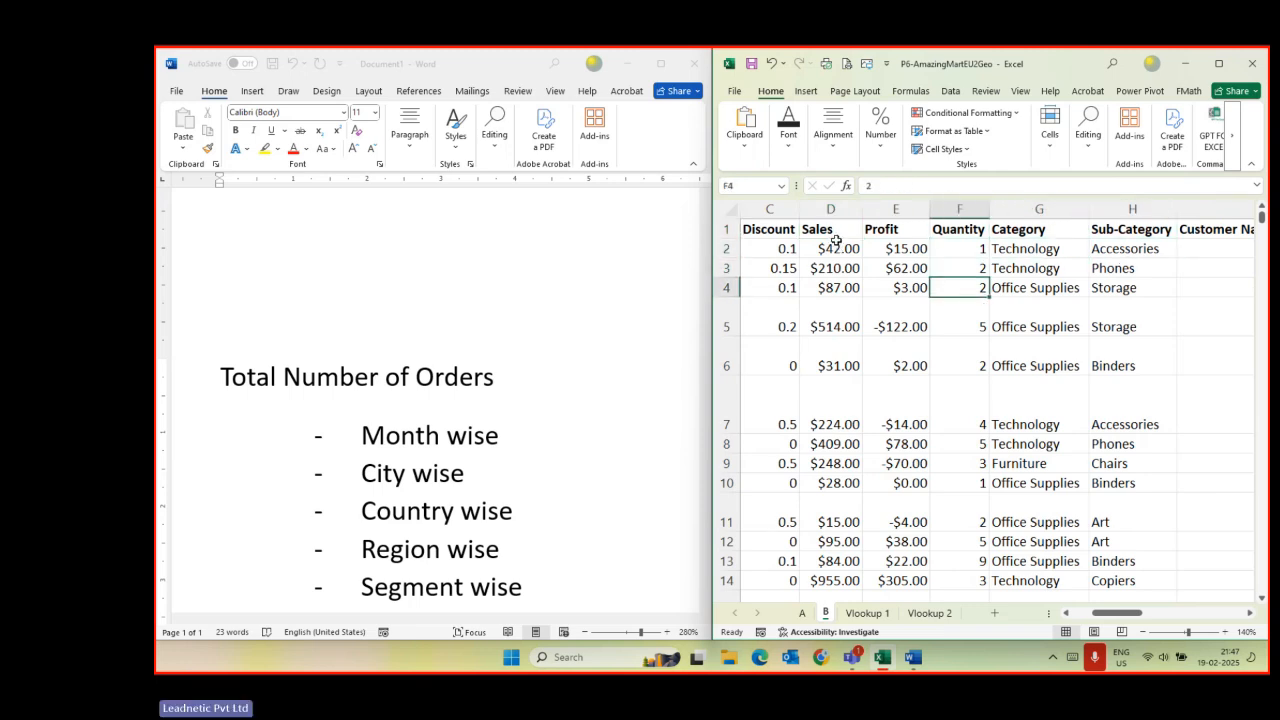
{"action": "key", "text": "Up"}
{"action": "key", "text": "Up"}
{"action": "key", "text": "Right"}
{"action": "key", "text": "Right"}
{"action": "key", "text": "Right"}
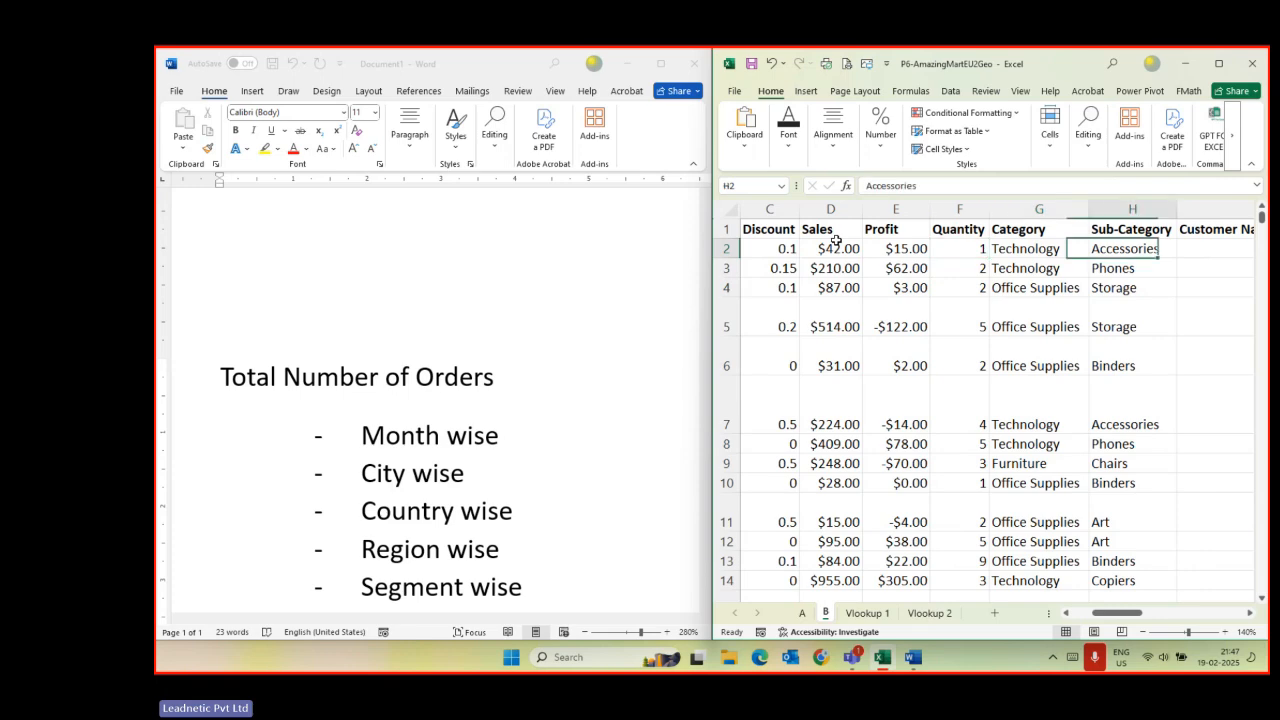
{"action": "key", "text": "Right"}
{"action": "key", "text": "Right"}
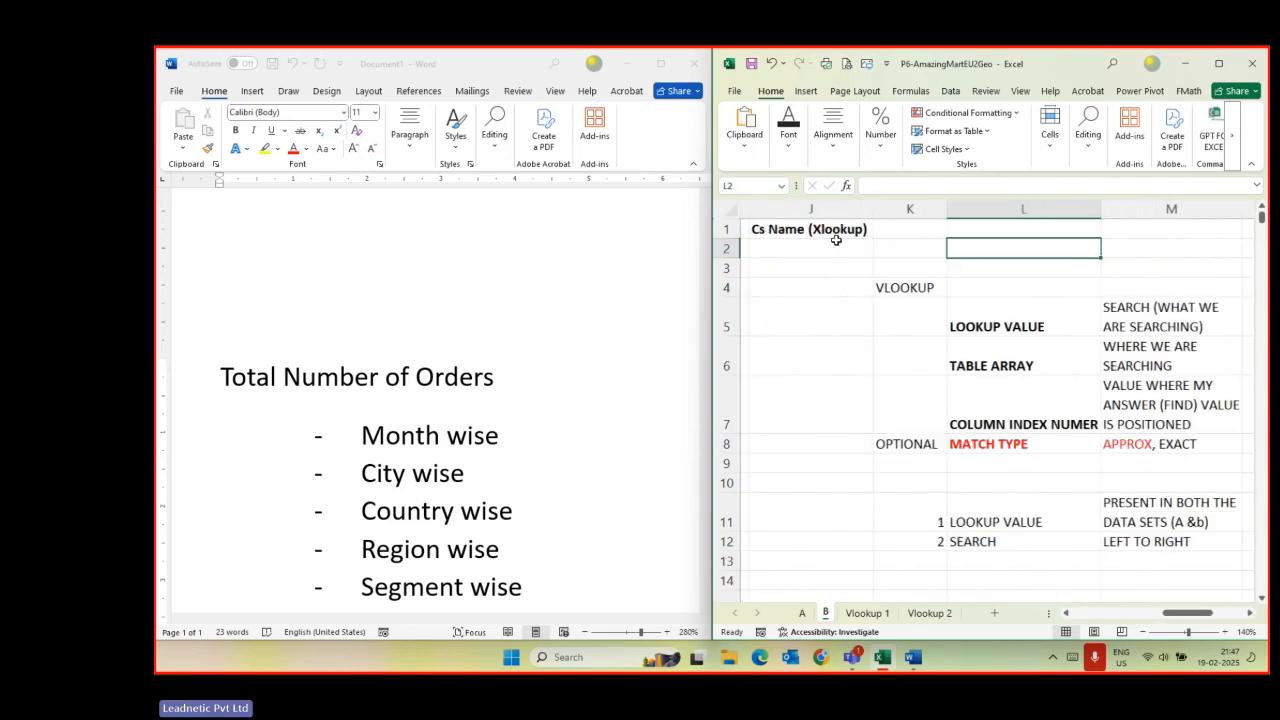
{"action": "key", "text": "Left"}
{"action": "key", "text": "Left"}
{"action": "key", "text": "ctrl+Home"}
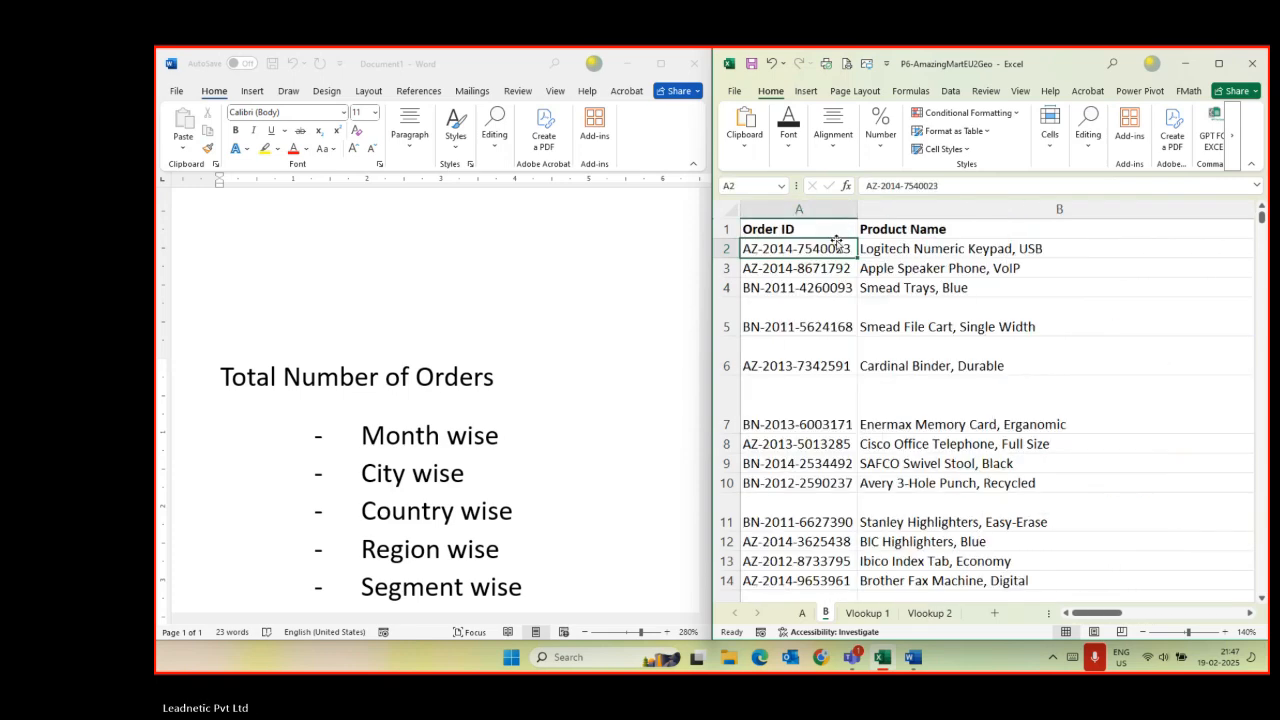
- Write "Revenue" as a new heading below the orders list in the Word document and start an indented dashed list under it
{"action": "scroll", "coordinate": [451, 490], "scroll_direction": "down", "scroll_amount": 3}
{"action": "left_click", "coordinate": [318, 308]}
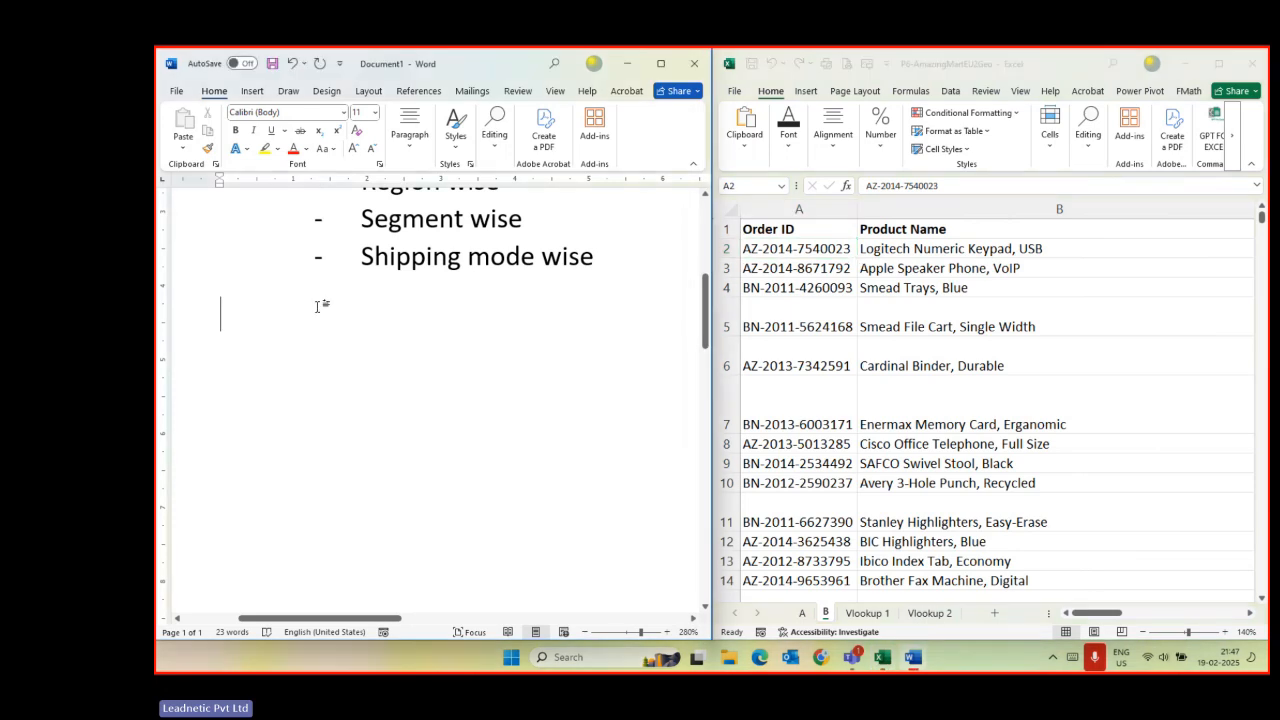
{"action": "type", "text": "Amo"}
{"action": "key", "text": "BackSpace"}
{"action": "key", "text": "BackSpace"}
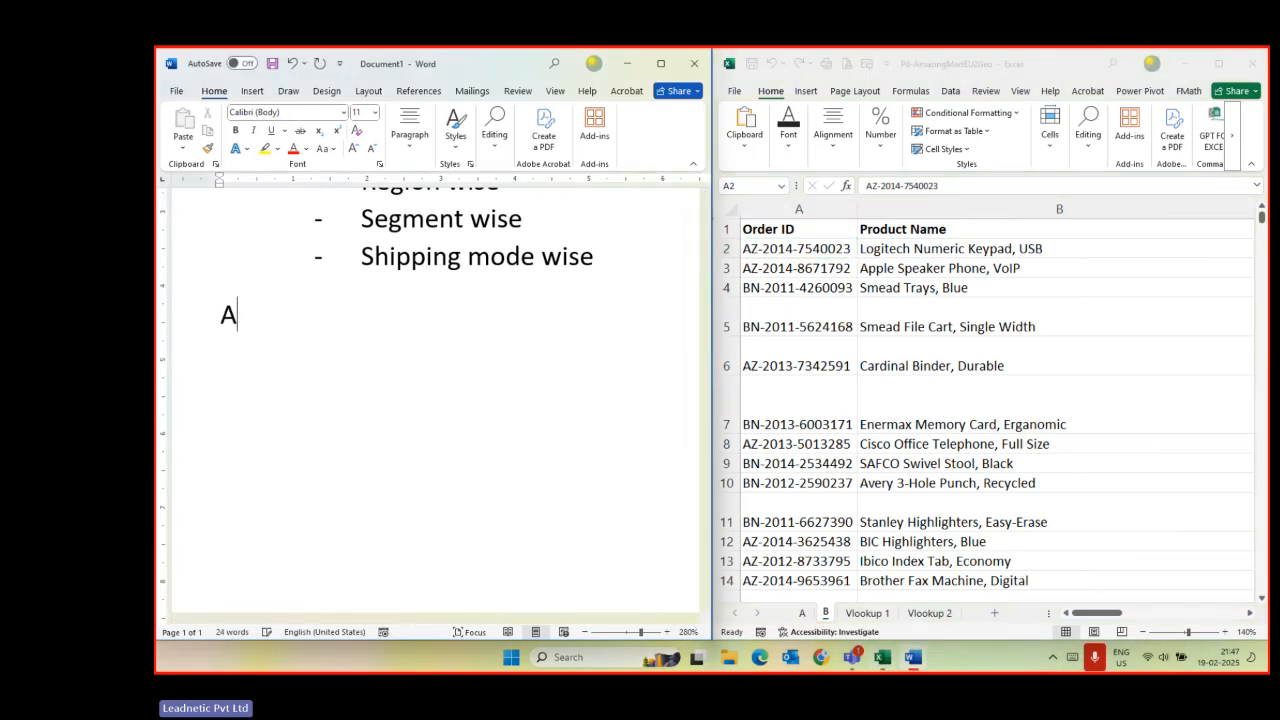
{"action": "key", "text": "BackSpace"}
{"action": "type", "text": "Revenue"}
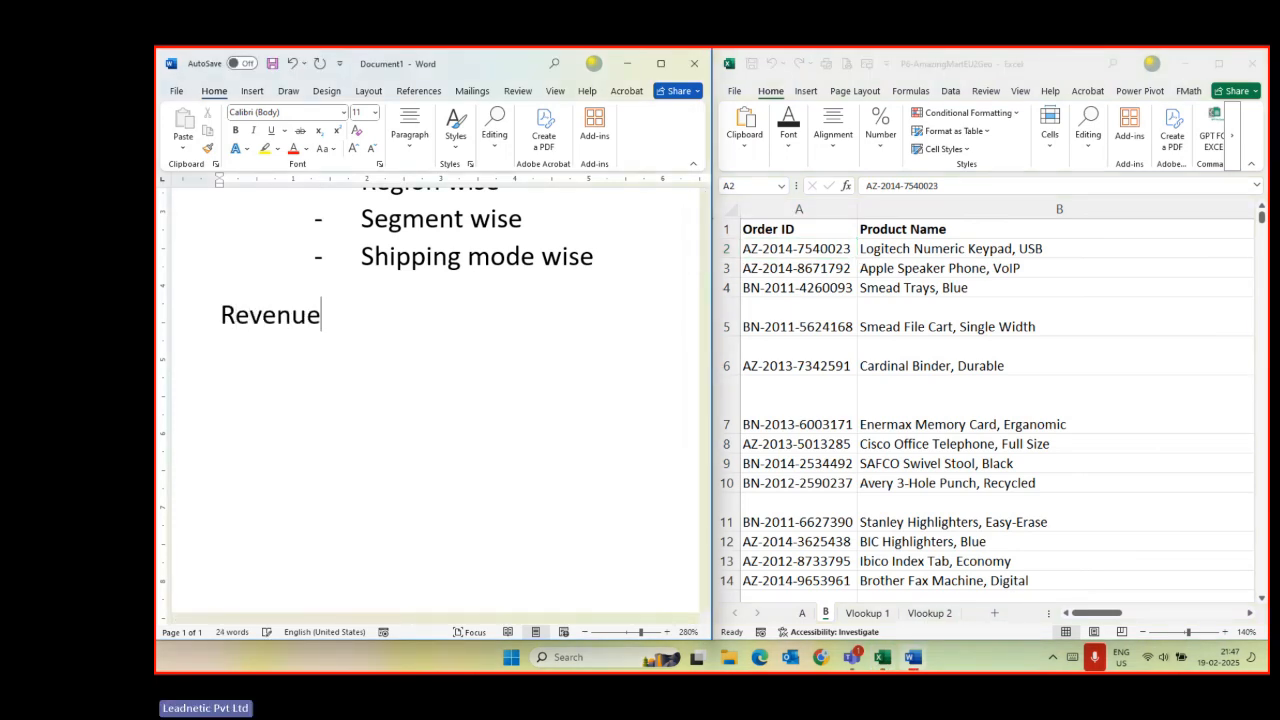
{"action": "key", "text": "Tab"}
{"action": "type", "text": "-"}
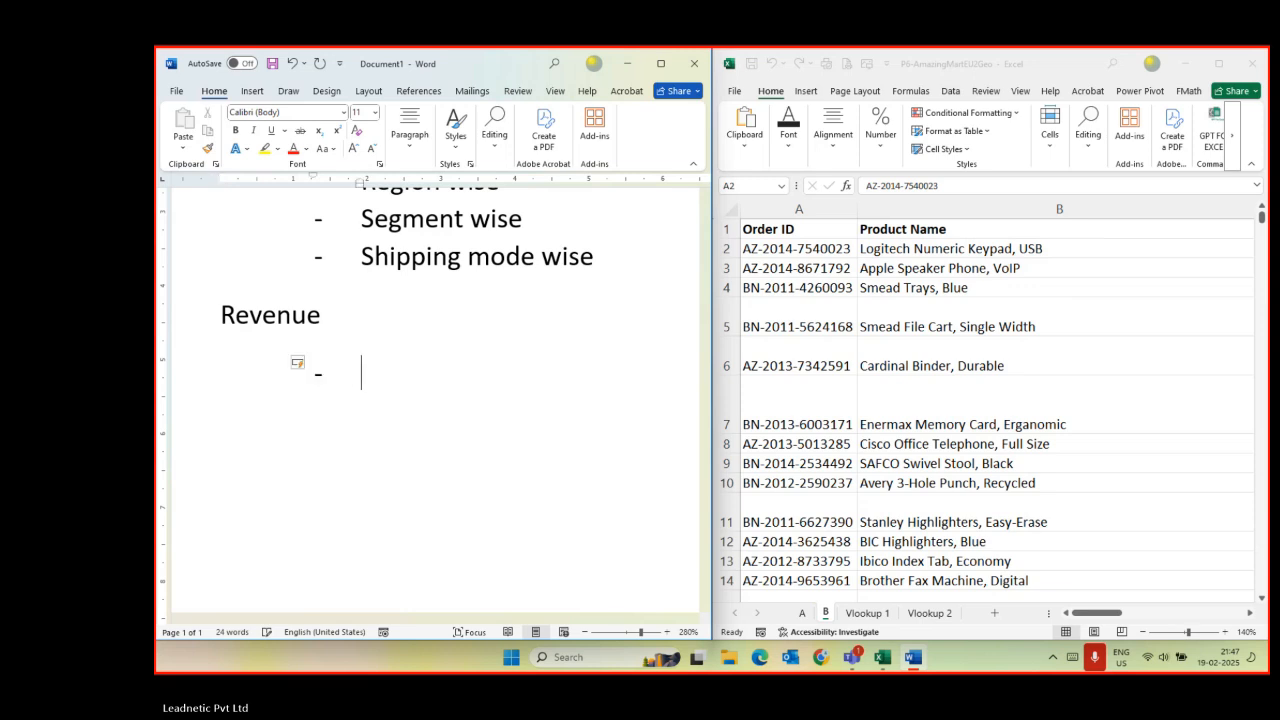
- Bring the Discount, Sales and Profit columns of sheet B into view and add "Total Revenue" and "Total Profit" to the Revenue list in Word
{"action": "scroll", "coordinate": [435, 400], "scroll_direction": "up", "scroll_amount": 3}
{"action": "scroll", "coordinate": [340, 304], "scroll_direction": "down", "scroll_amount": 1}
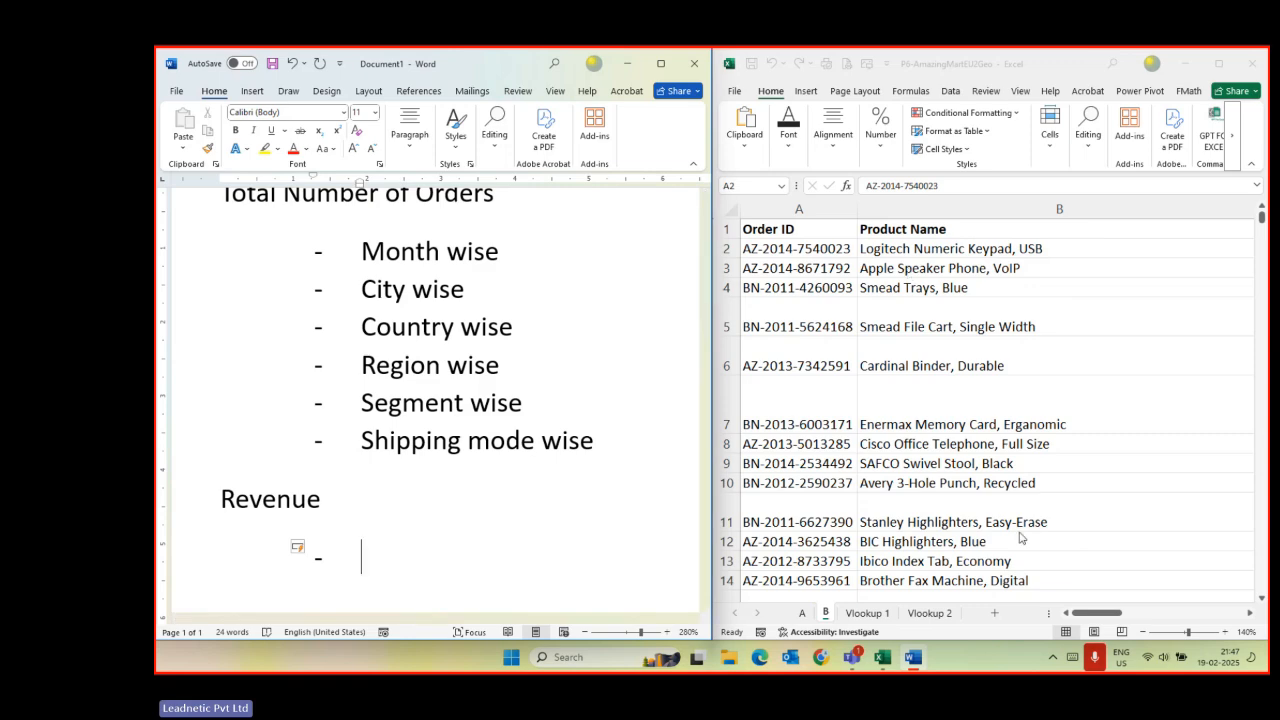
{"action": "left_click_drag", "start_coordinate": [1085, 618], "coordinate": [1120, 622]}
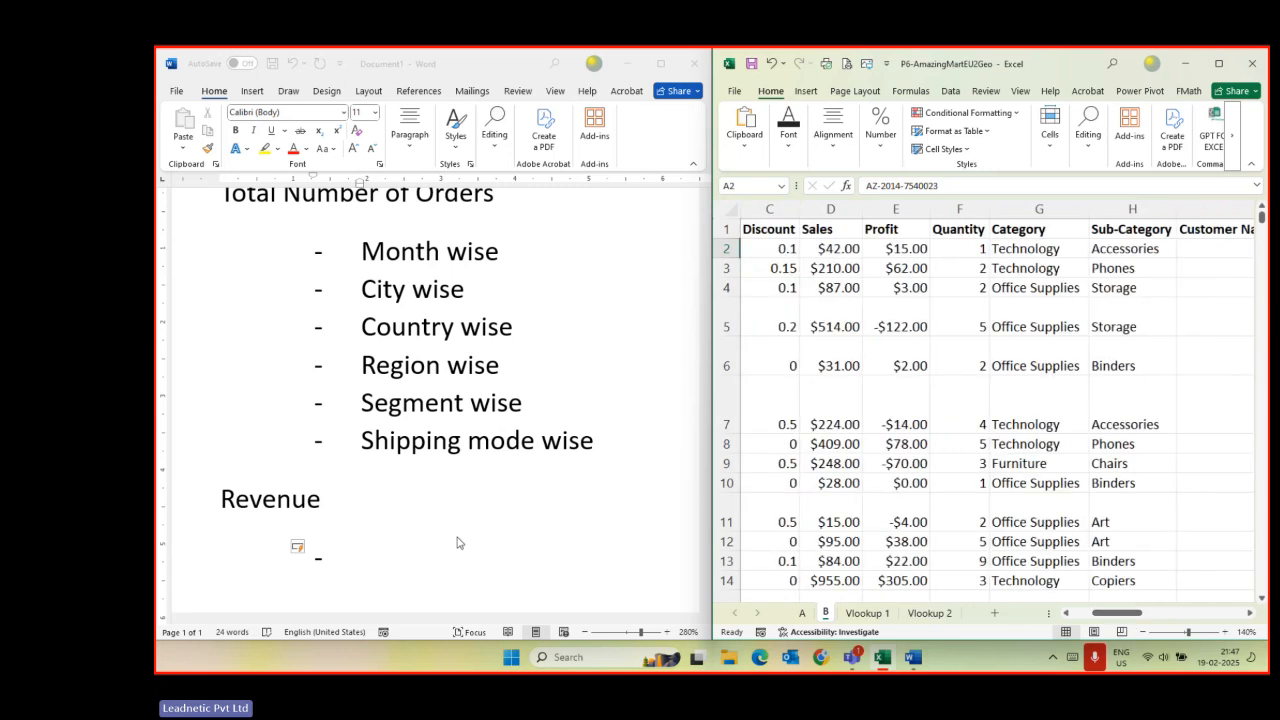
{"action": "left_click", "coordinate": [368, 556]}
{"action": "type", "text": "T"}
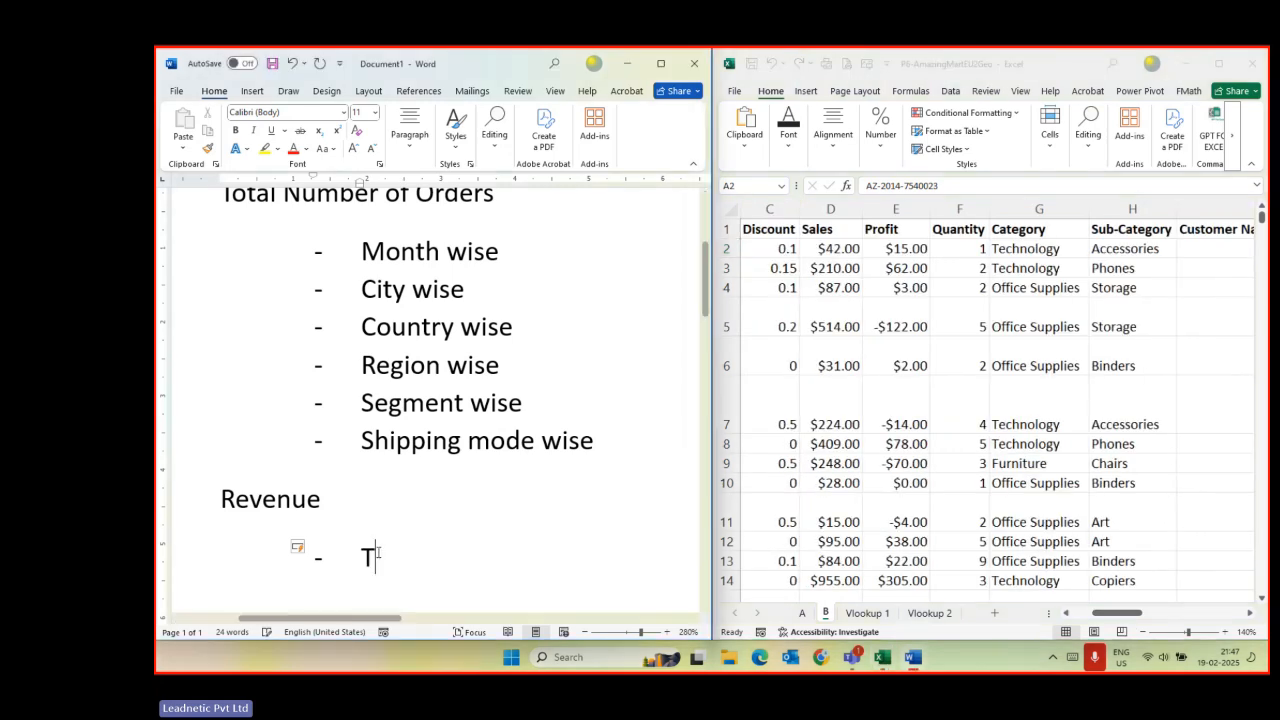
{"action": "type", "text": "otal Revenue"}
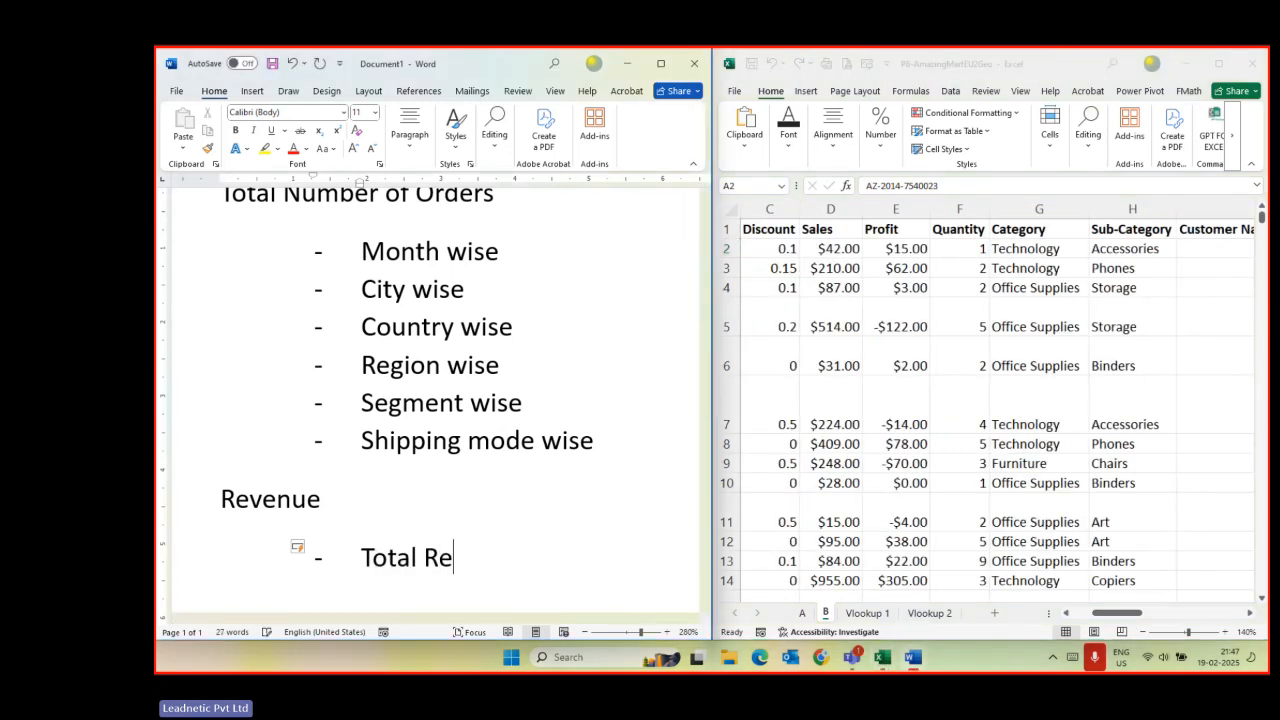
{"action": "key", "text": "Return"}
{"action": "type", "text": "Total Pro"}
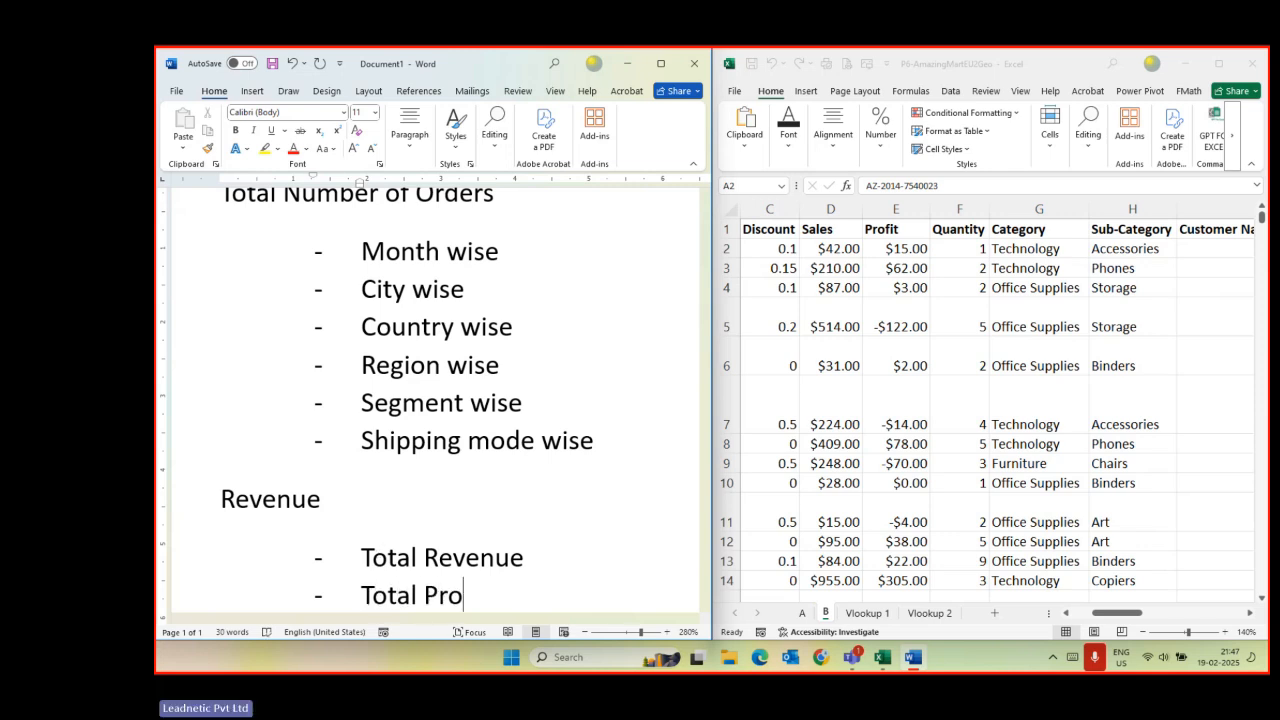
{"action": "type", "text": "fit"}
{"action": "key", "text": "Return"}
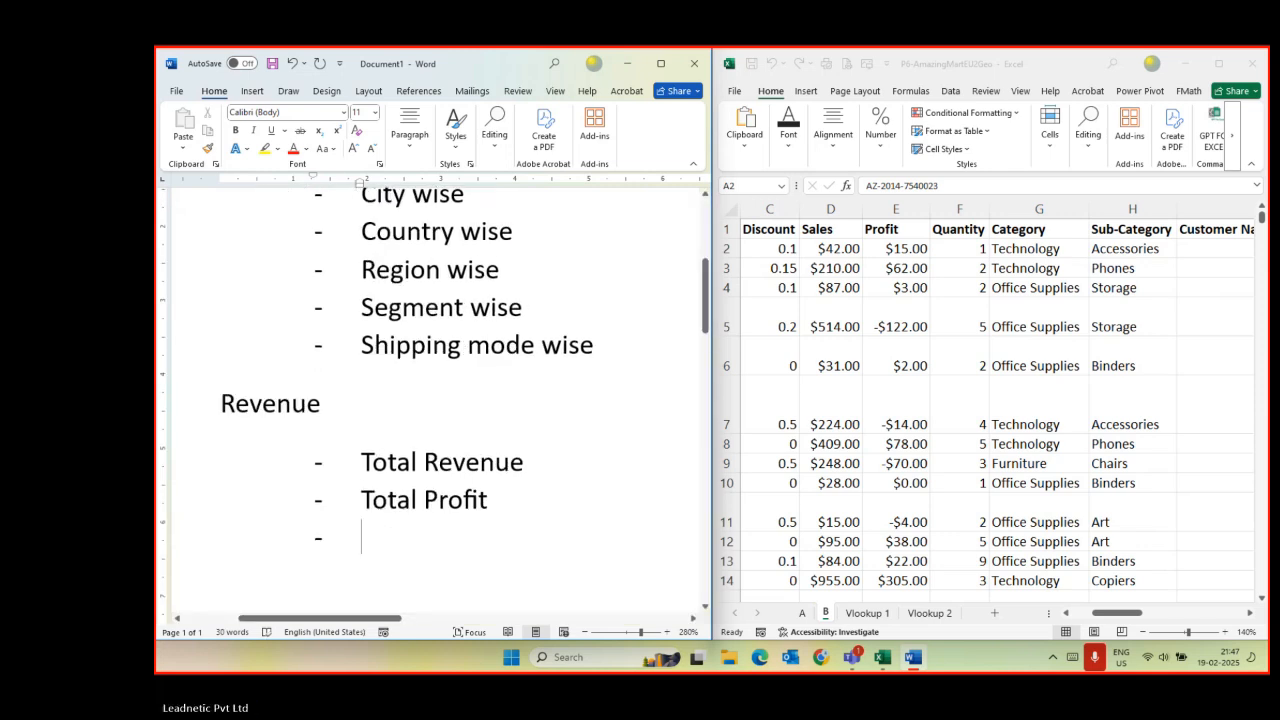
- Add "Average Discount Value" below "Total Profit" in the Revenue list and start another list item
{"action": "type", "text": "A"}
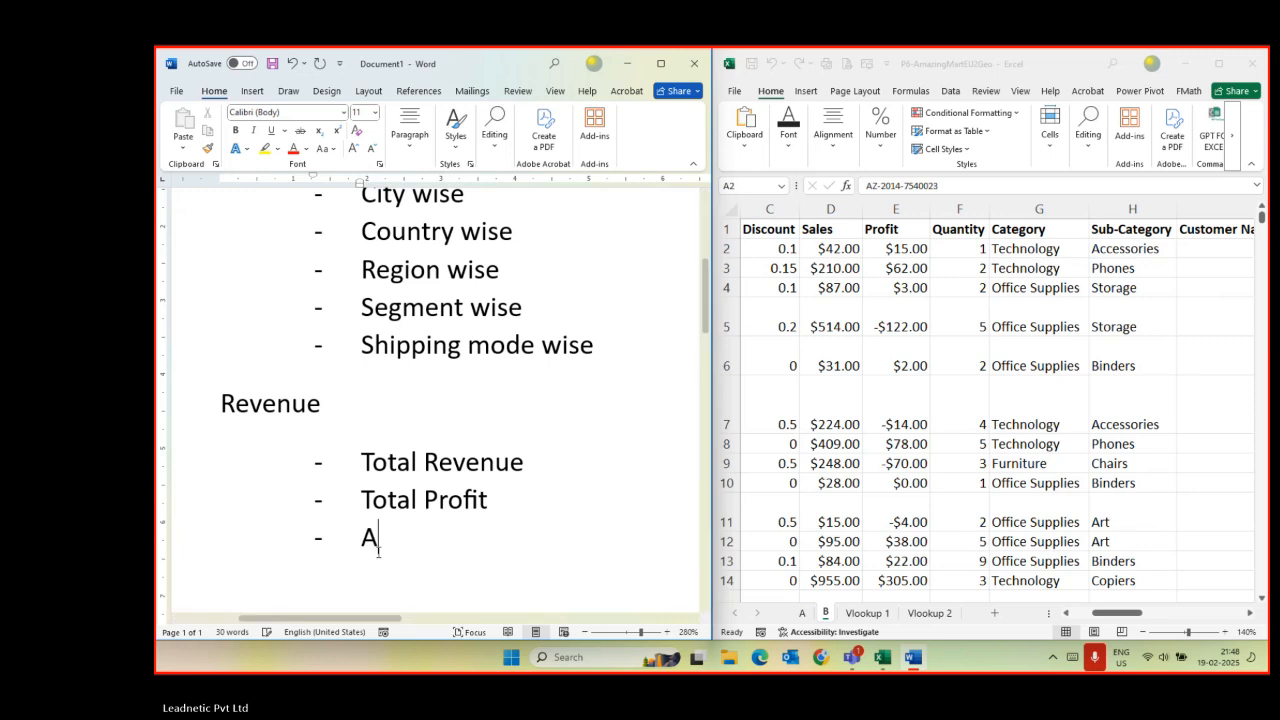
{"action": "type", "text": "verage Discount "}
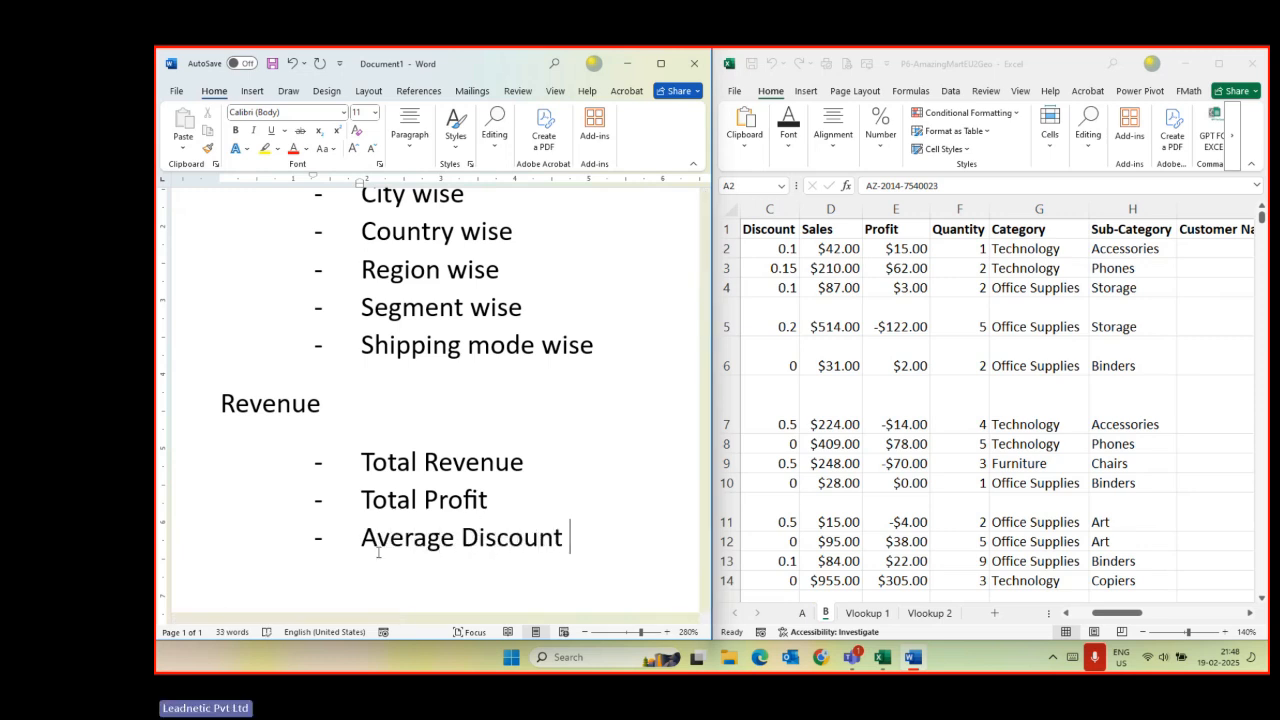
{"action": "type", "text": "Value"}
{"action": "key", "text": "Return"}
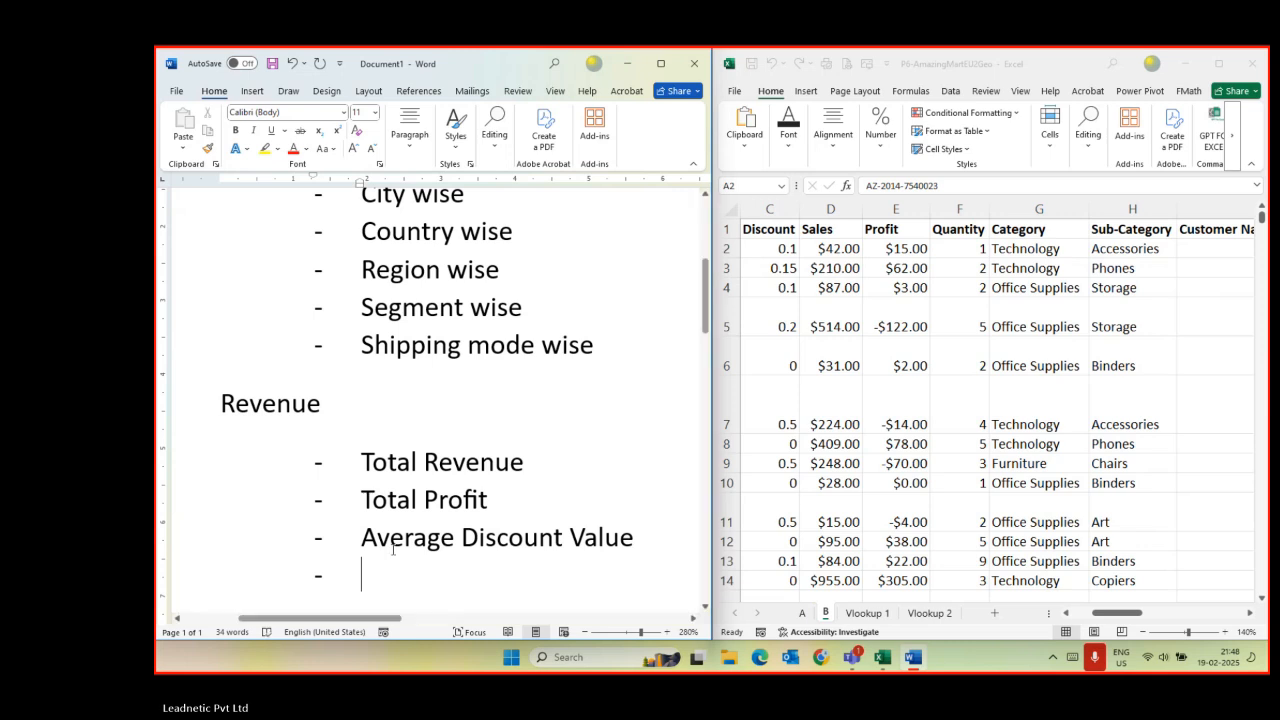
- Check the first Discount, Sales and Profit entries in sheet B and write "Total Cost" below "Average Discount Value" in the Word list
{"action": "left_click", "coordinate": [766, 249]}
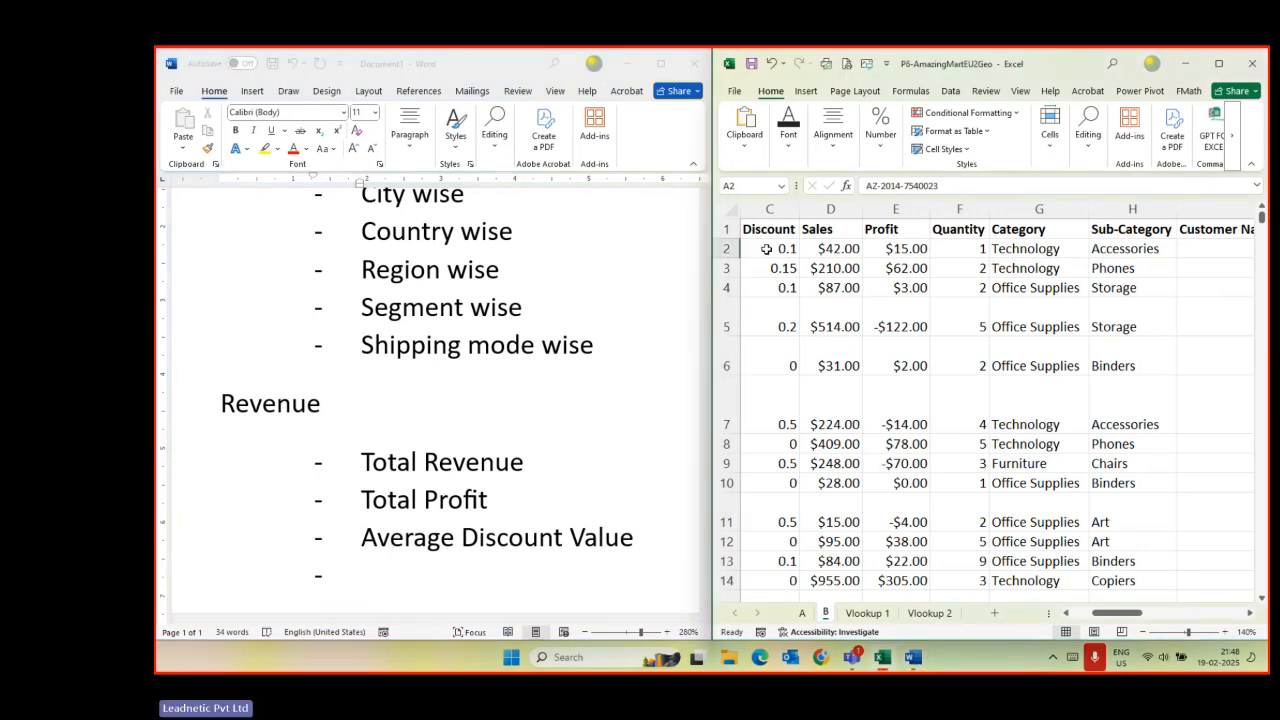
{"action": "left_click", "coordinate": [766, 249]}
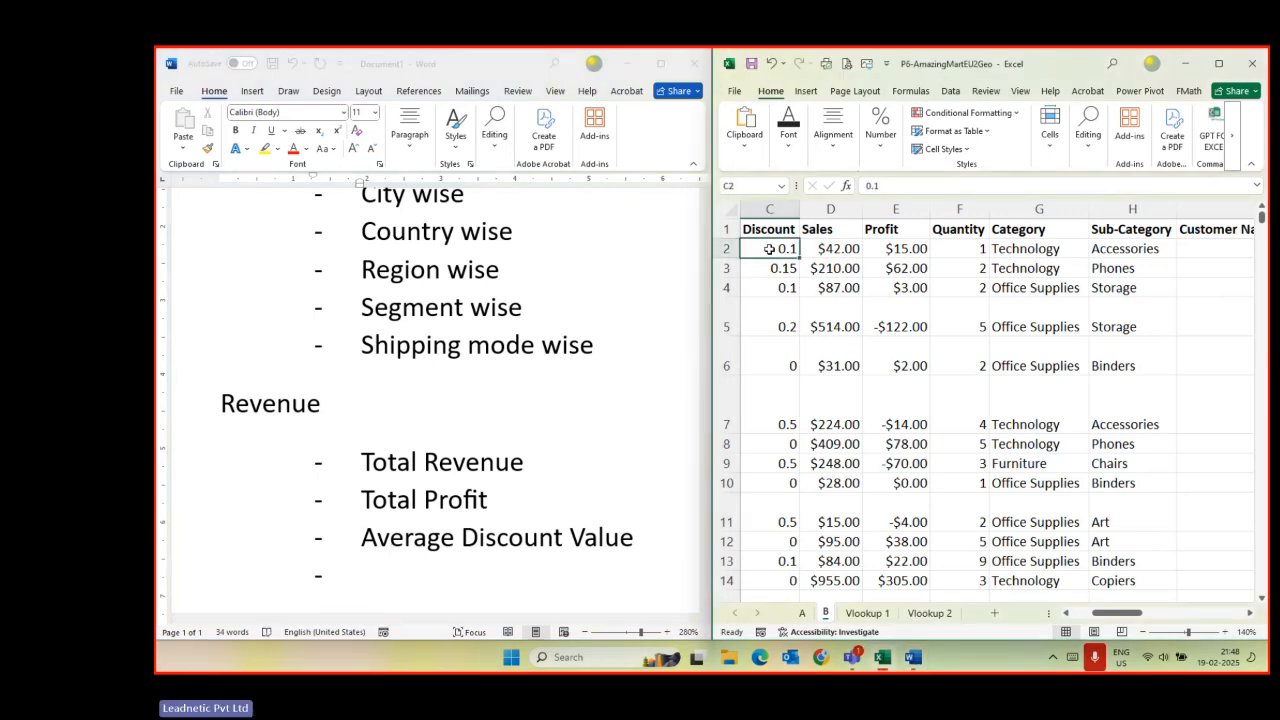
{"action": "left_click", "coordinate": [828, 250]}
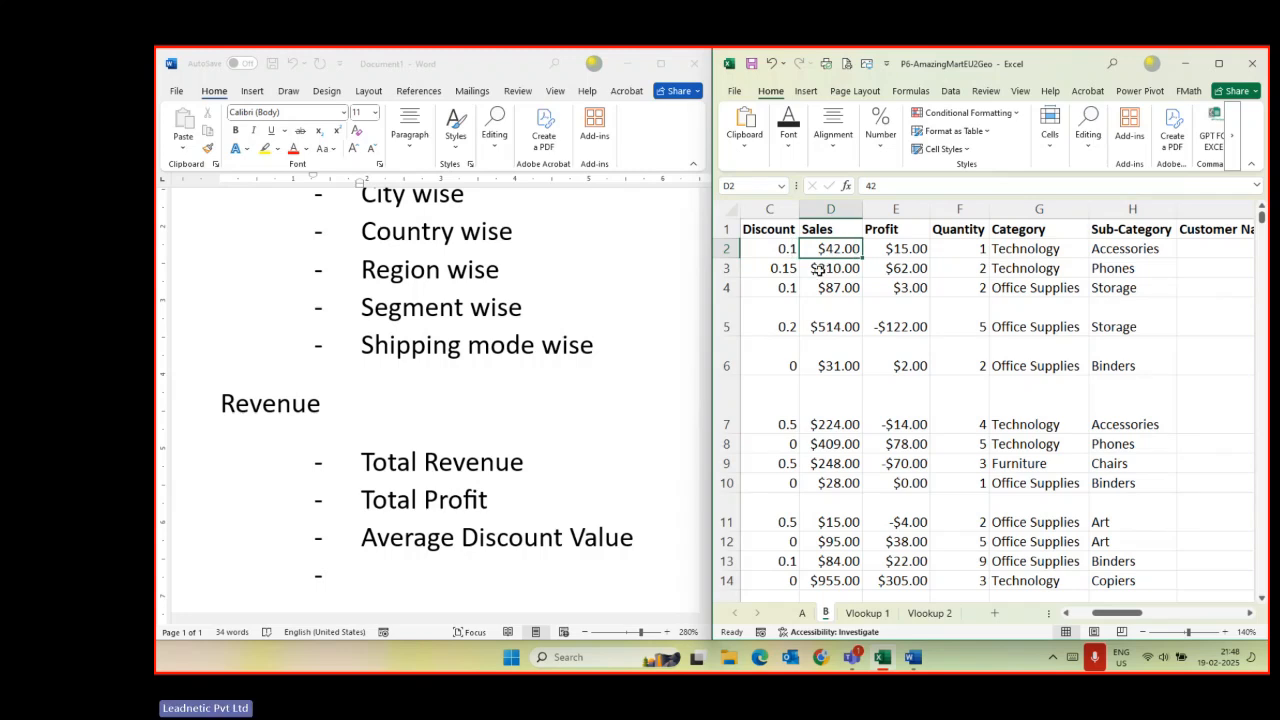
{"action": "left_click", "coordinate": [892, 252]}
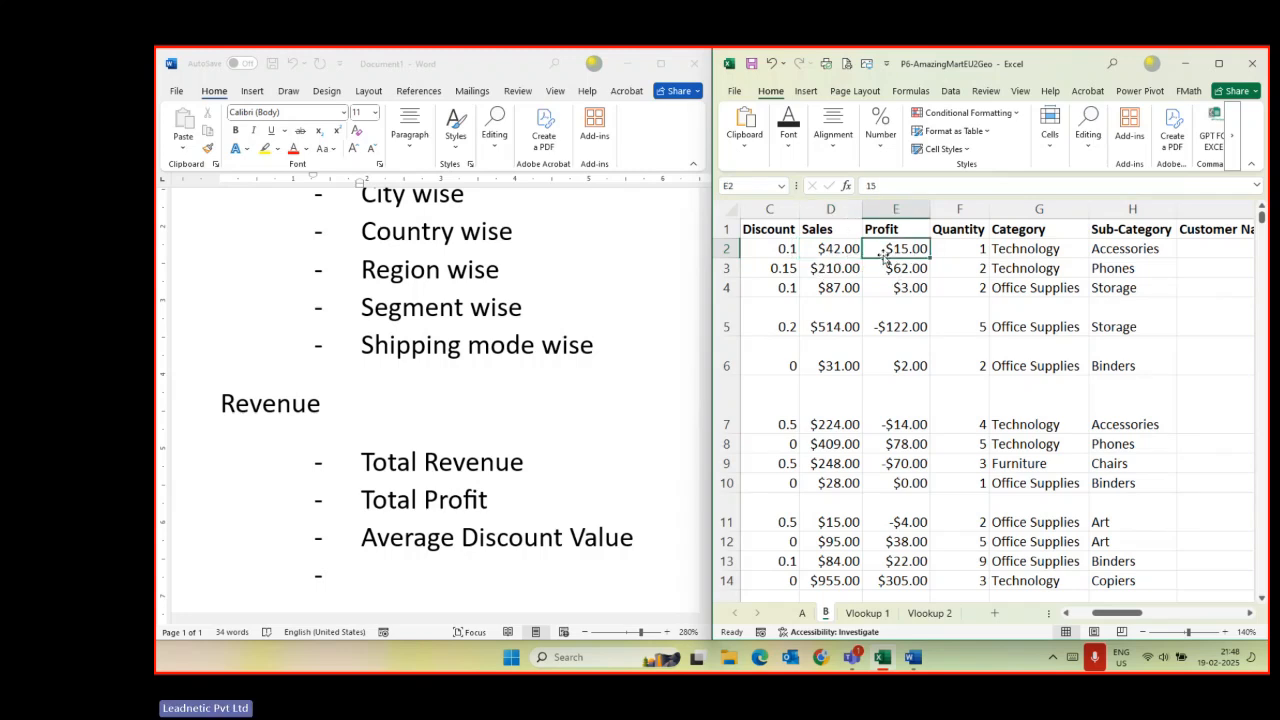
{"action": "left_click", "coordinate": [528, 575]}
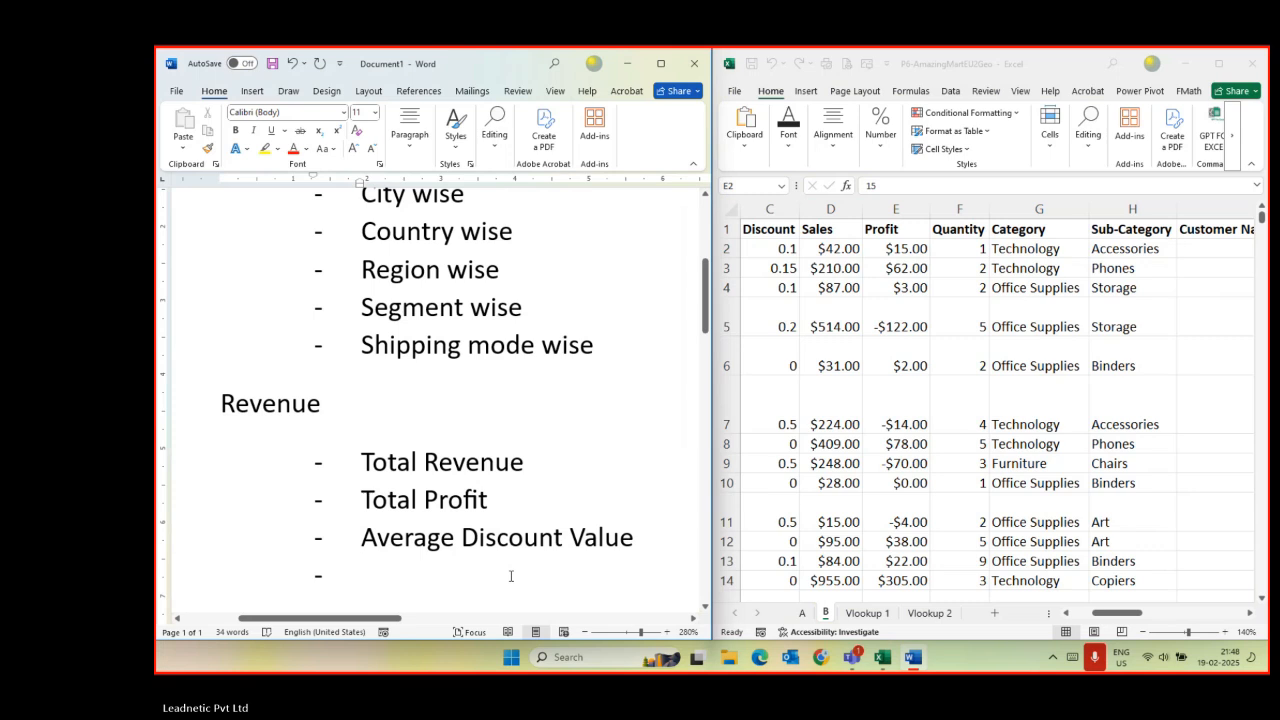
{"action": "type", "text": "Tot"}
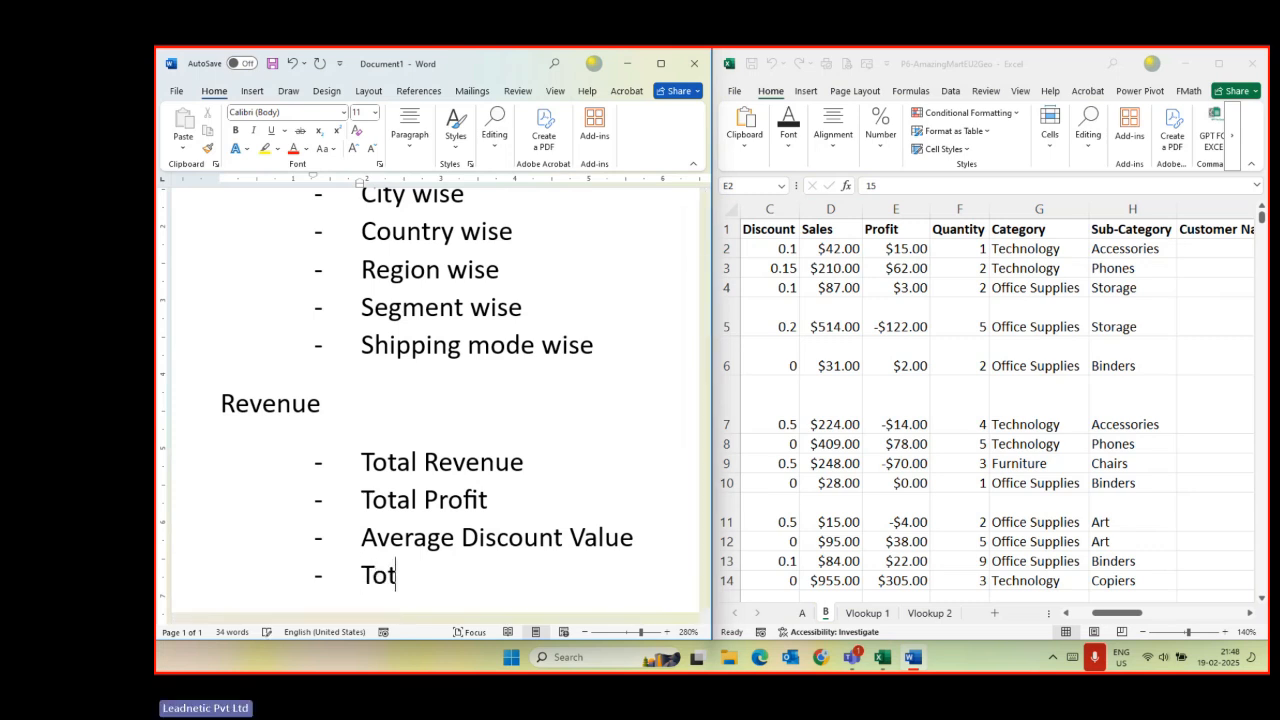
{"action": "type", "text": "al Cost"}
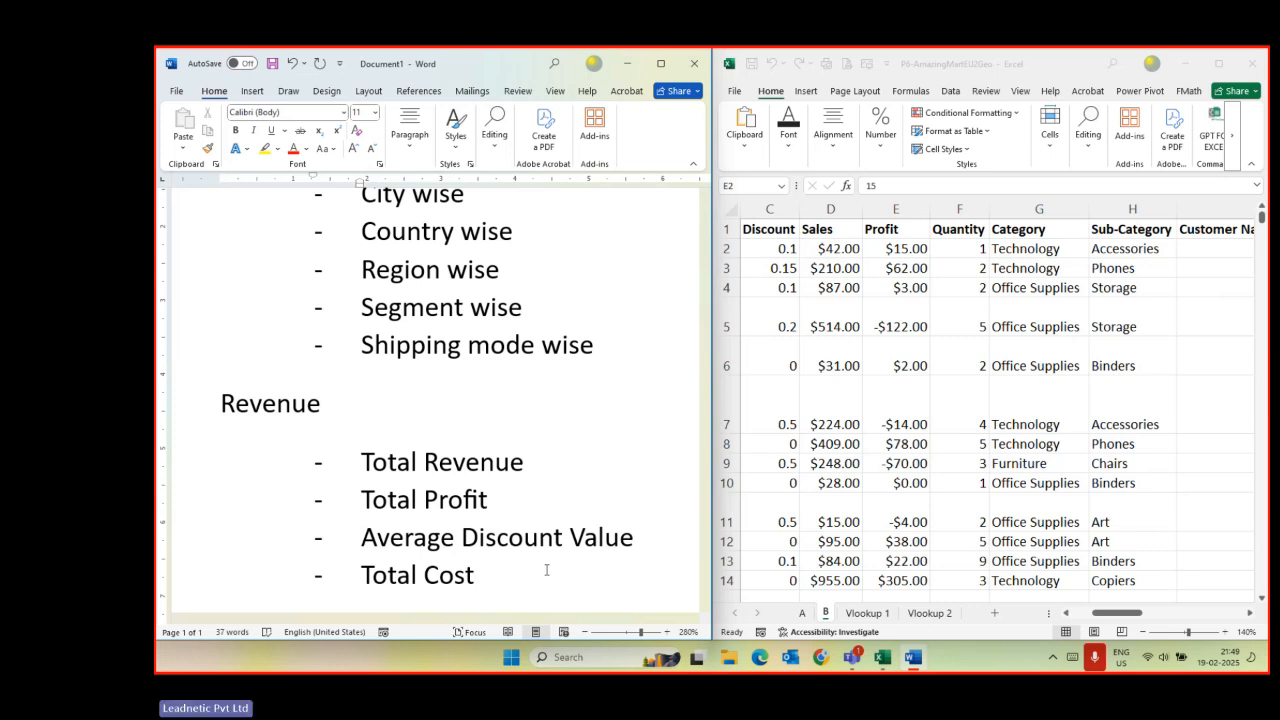
- Add "Category wise Revenue" as a list item below "Total Cost" and start another item
{"action": "key", "text": "Return"}
{"action": "type", "text": "C"}
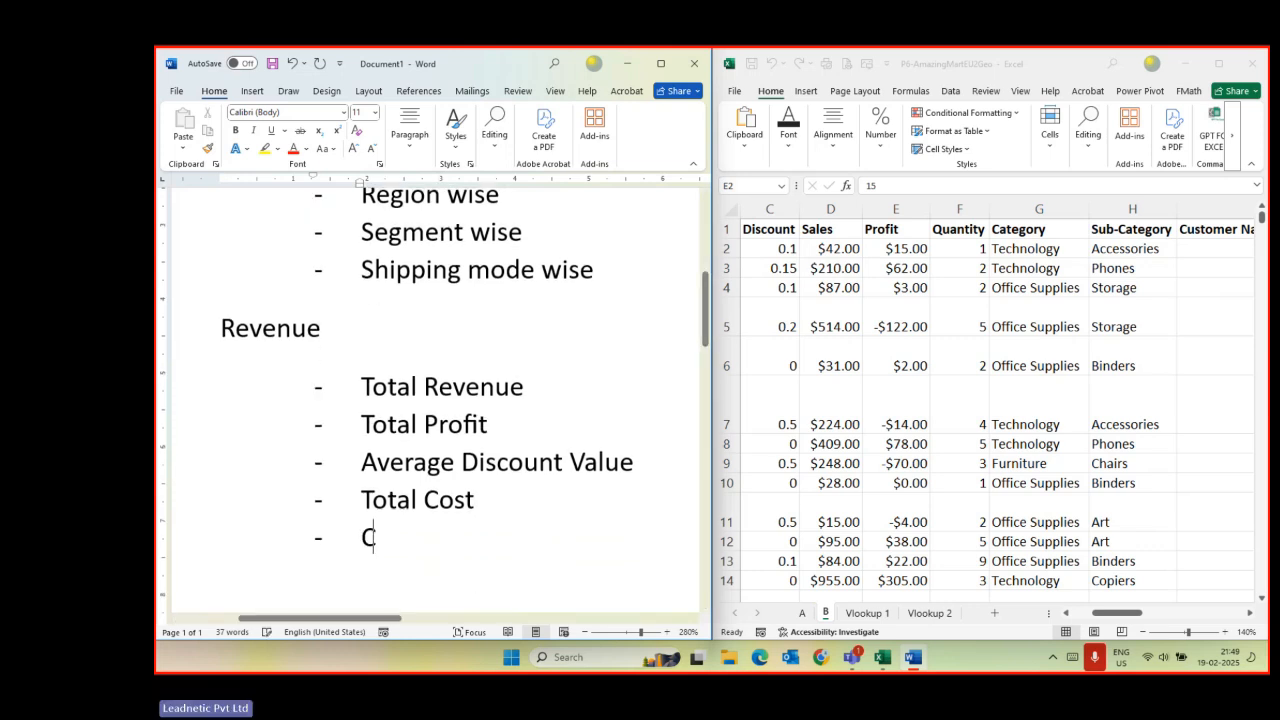
{"action": "type", "text": "e"}
{"action": "key", "text": "BackSpace"}
{"action": "type", "text": "a"}
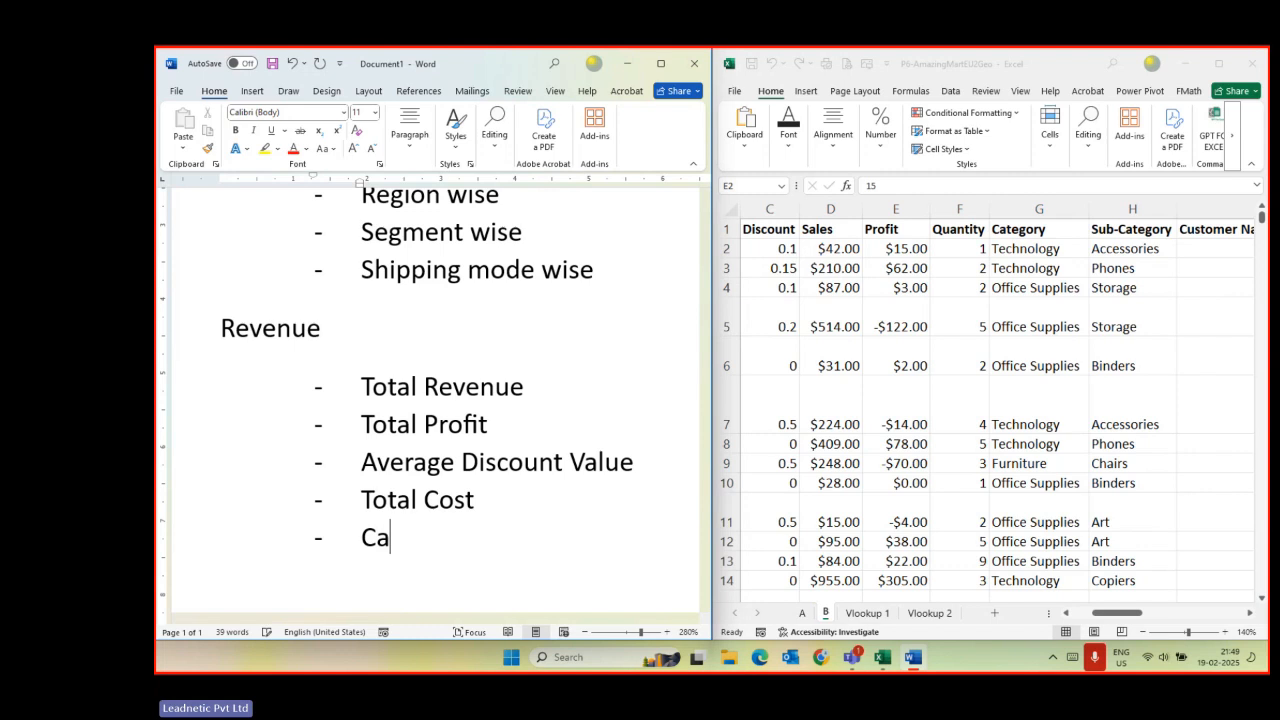
{"action": "type", "text": "tegory w"}
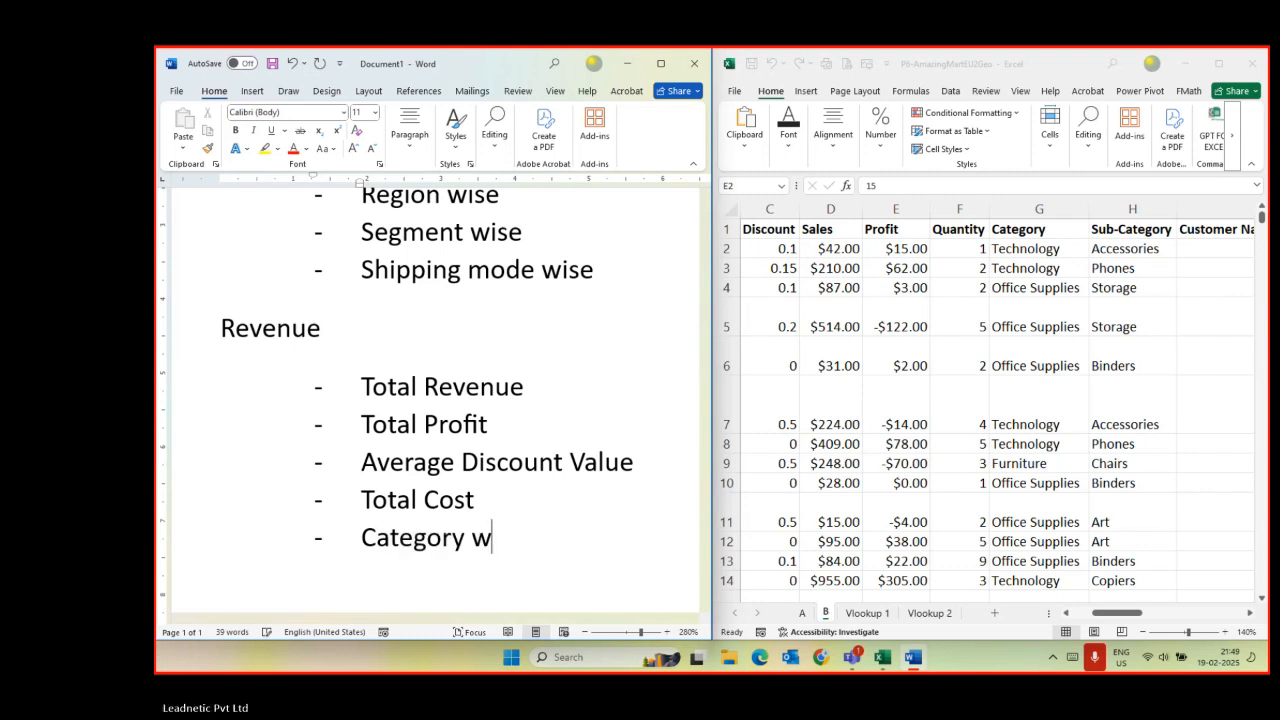
{"action": "type", "text": "ise "}
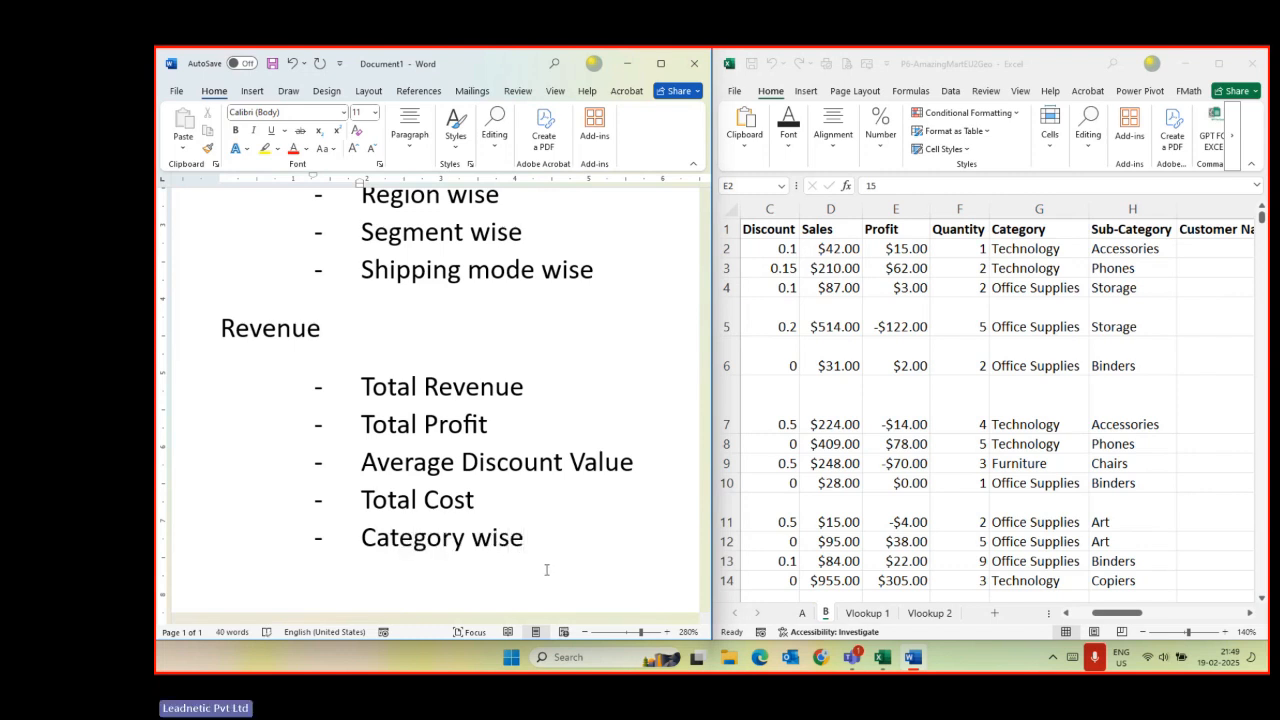
{"action": "type", "text": "Revenue"}
{"action": "key", "text": "Return"}
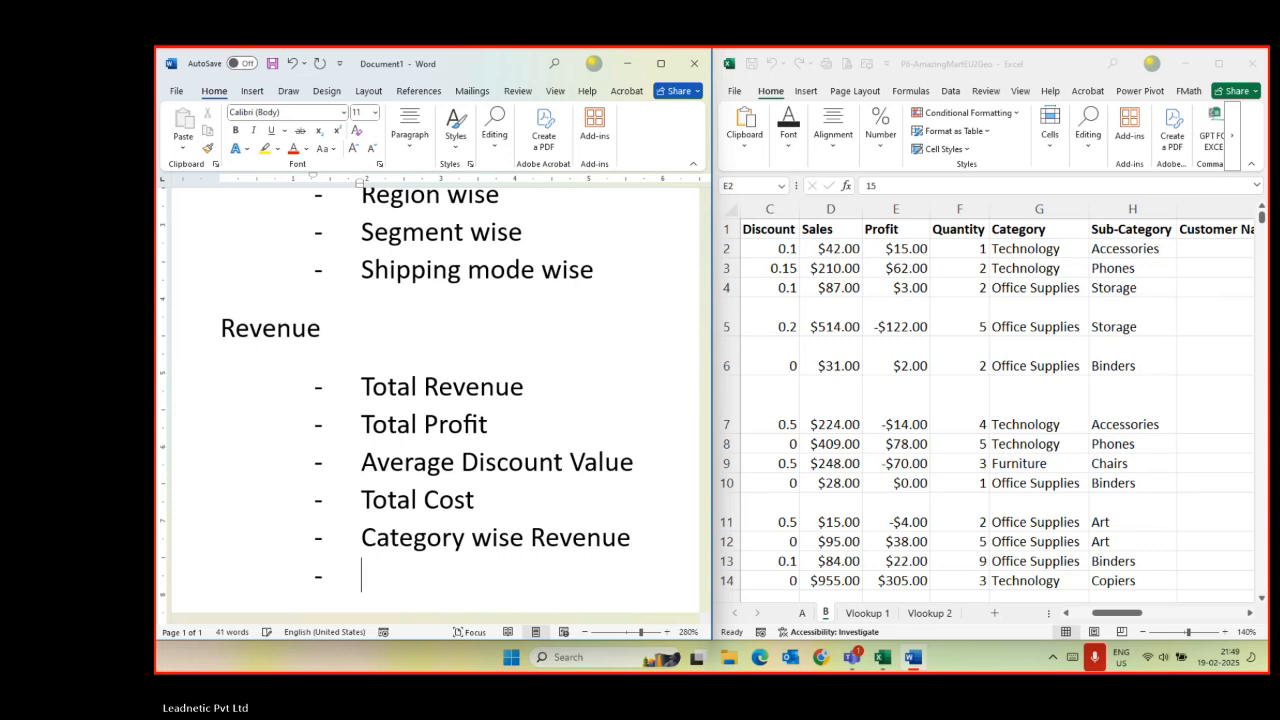
- Write "City wise" and "Country wise" as the next Revenue items and review the breakdowns under Total Number of Orders
{"action": "type", "text": "C"}
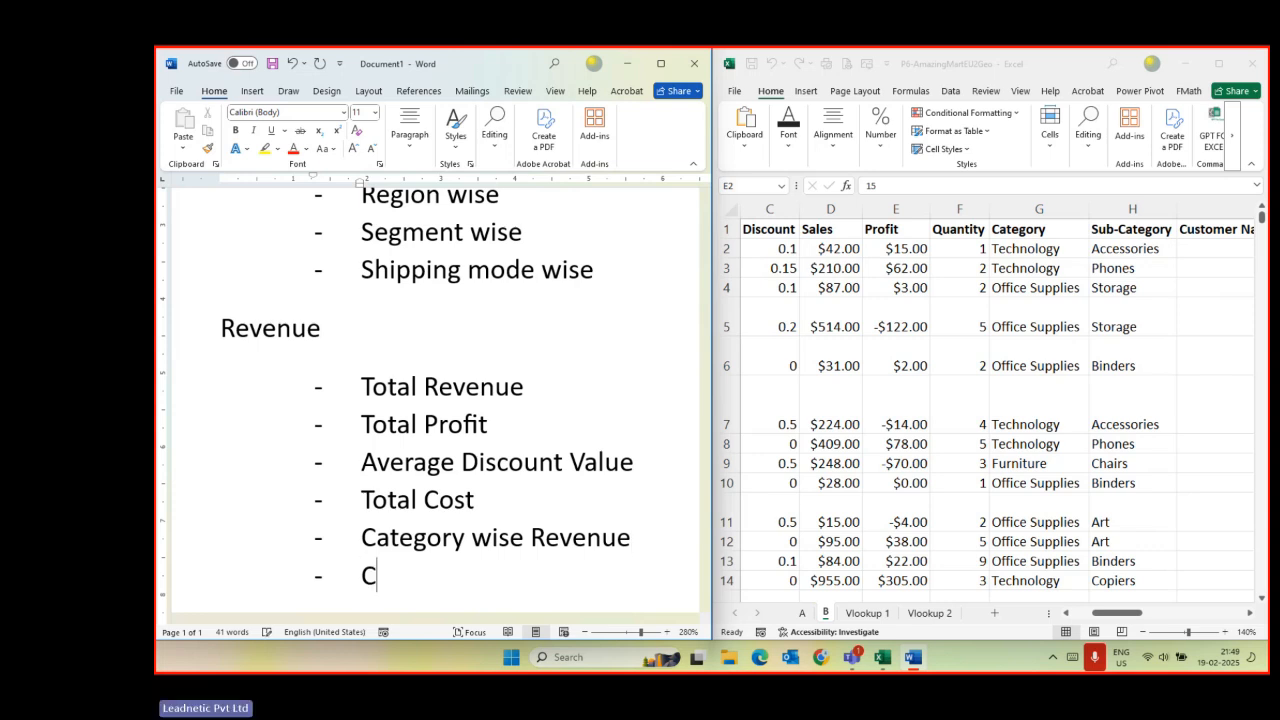
{"action": "type", "text": "ity  wise"}
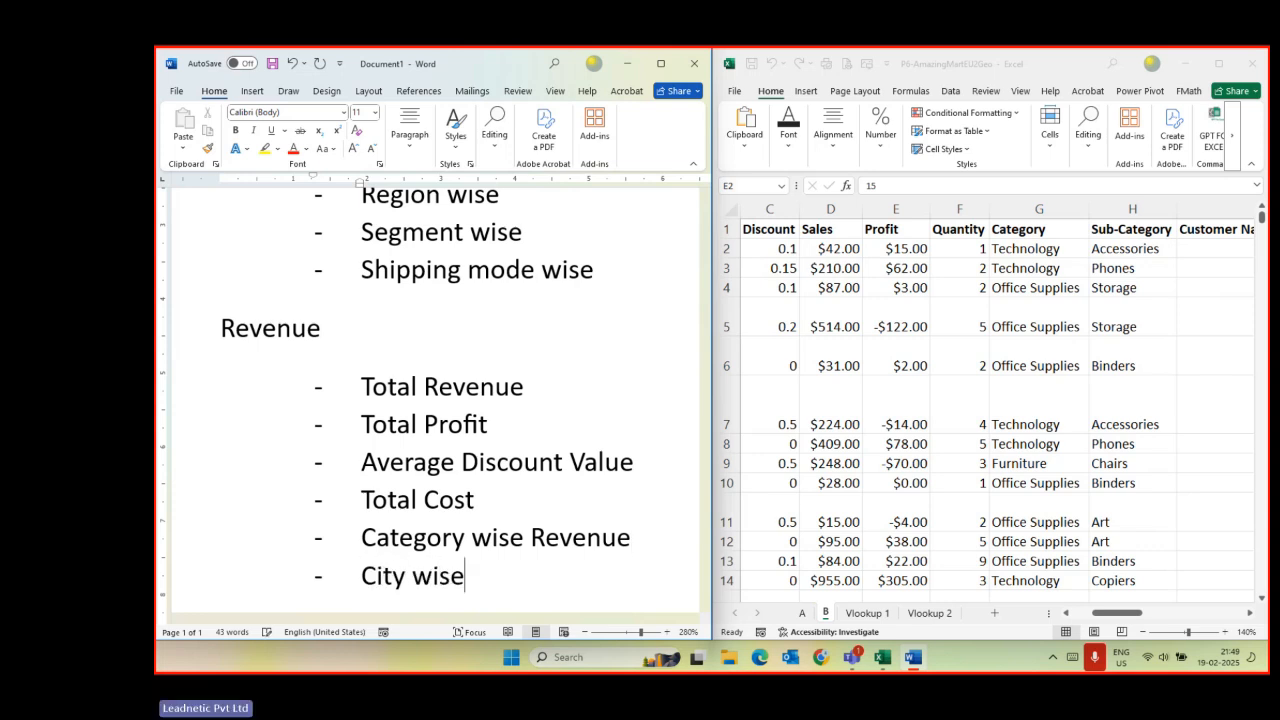
{"action": "key", "text": "Return"}
{"action": "type", "text": "Count"}
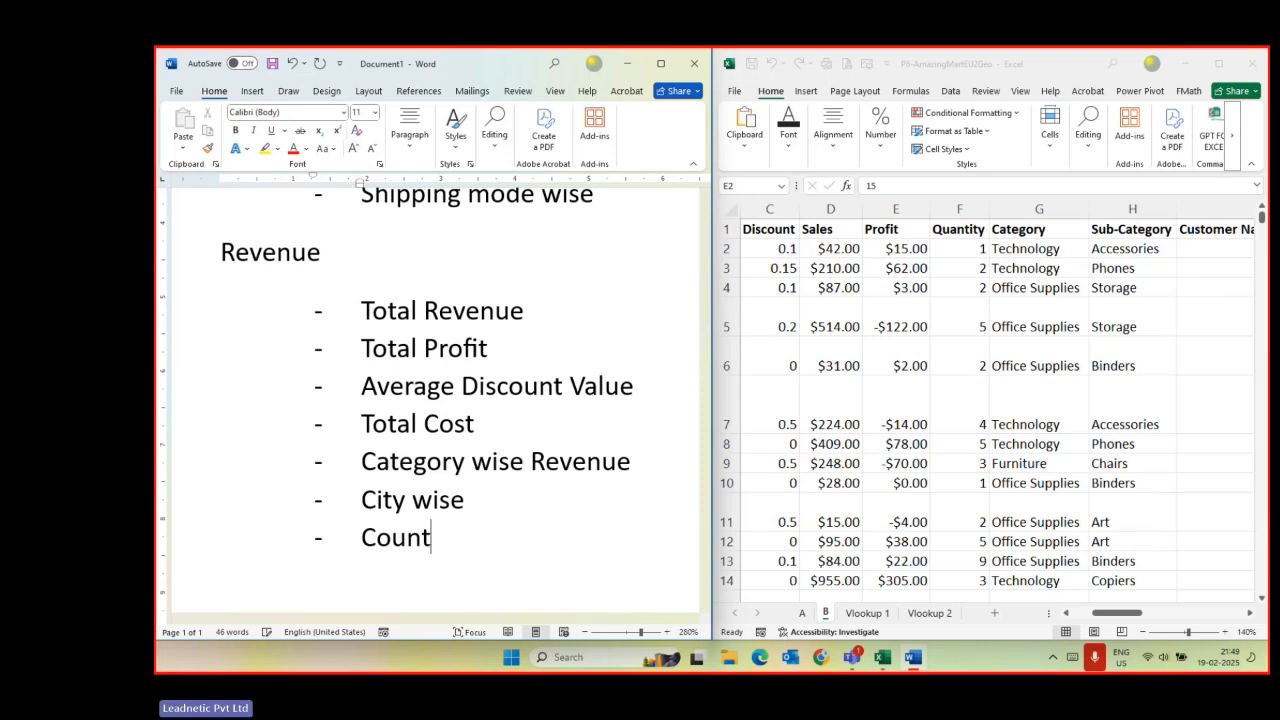
{"action": "type", "text": "ry wise"}
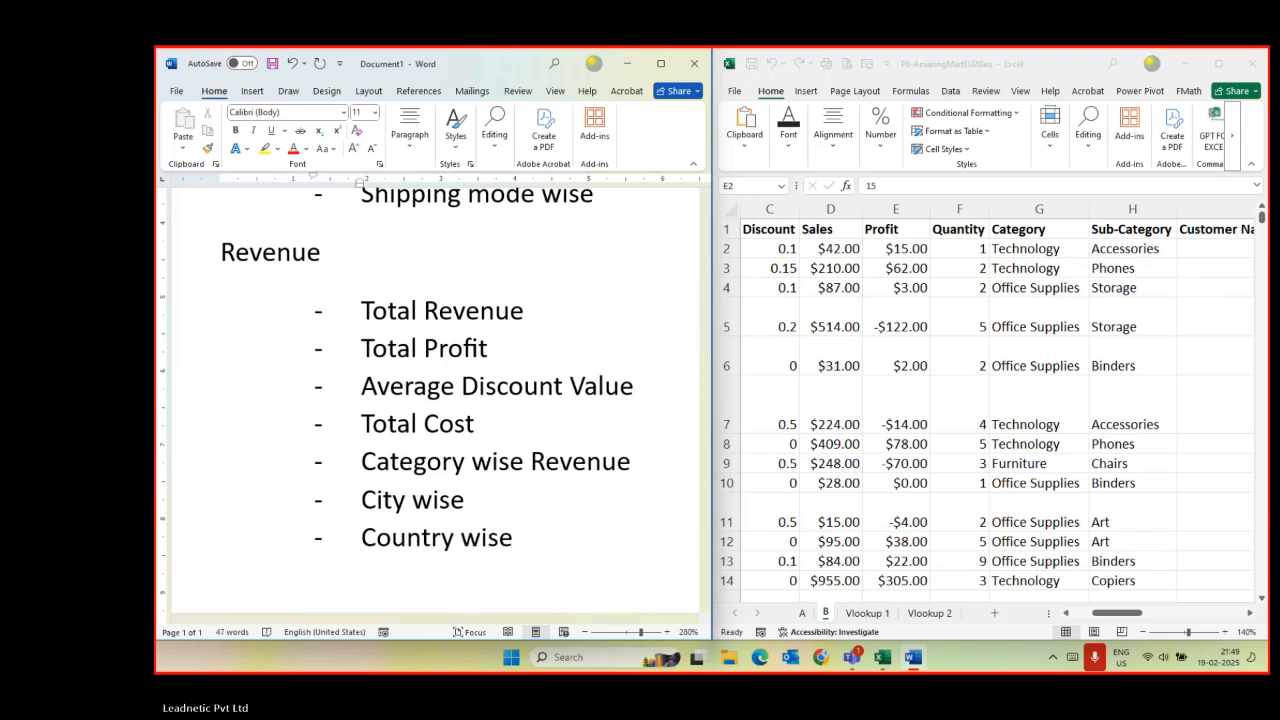
{"action": "scroll", "coordinate": [543, 569], "scroll_direction": "up", "scroll_amount": 3}
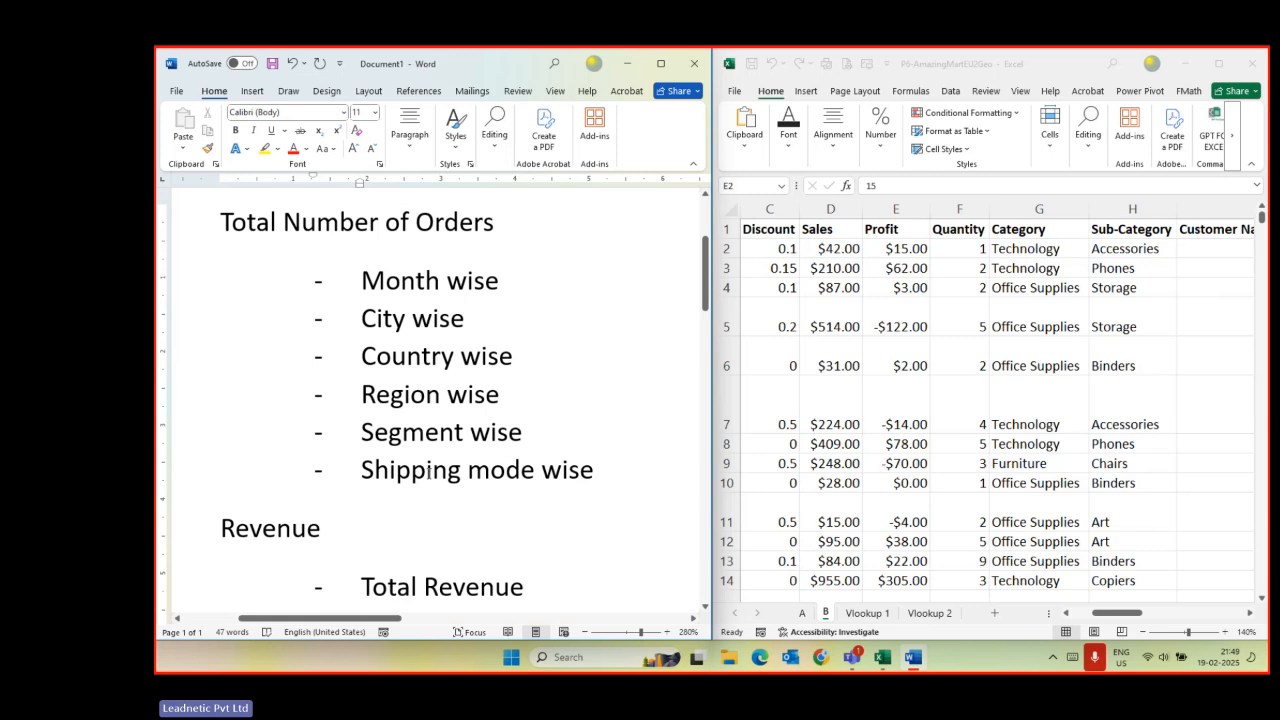
{"action": "scroll", "coordinate": [428, 470], "scroll_direction": "down", "scroll_amount": 3}
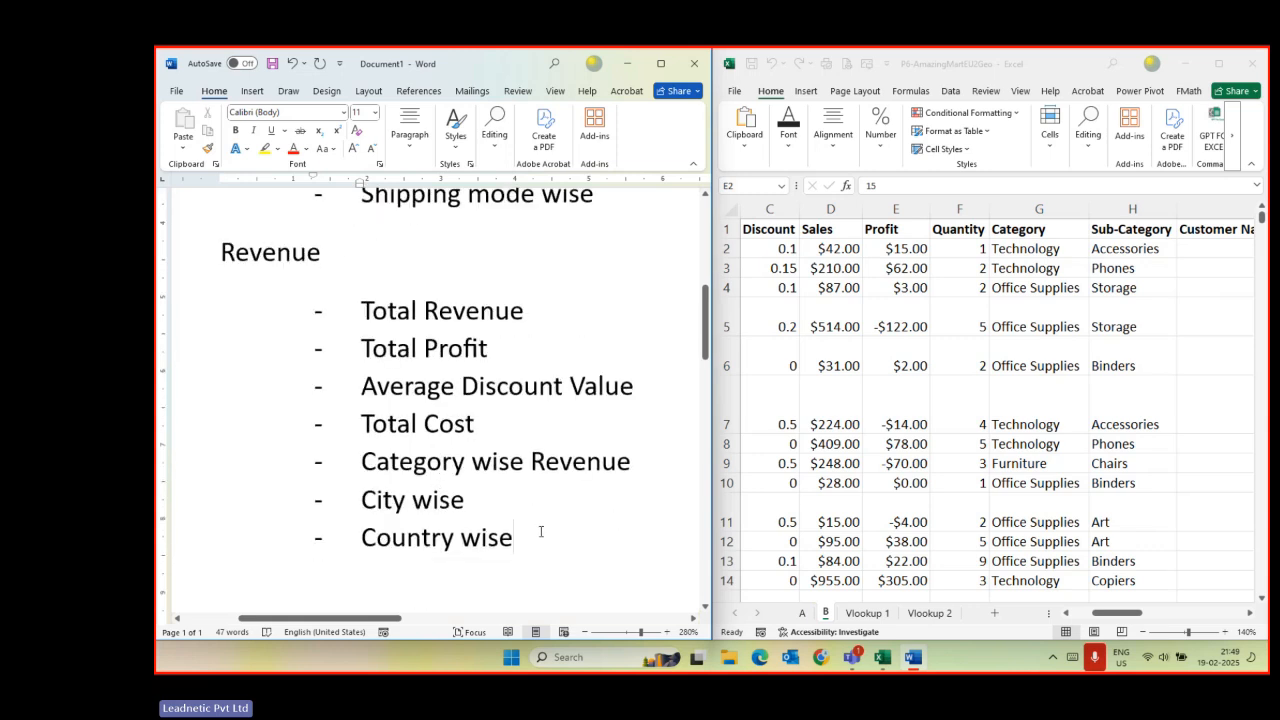
- Add "Year wise" below "Country wise" in the Revenue list and start another item
{"action": "key", "text": "Return"}
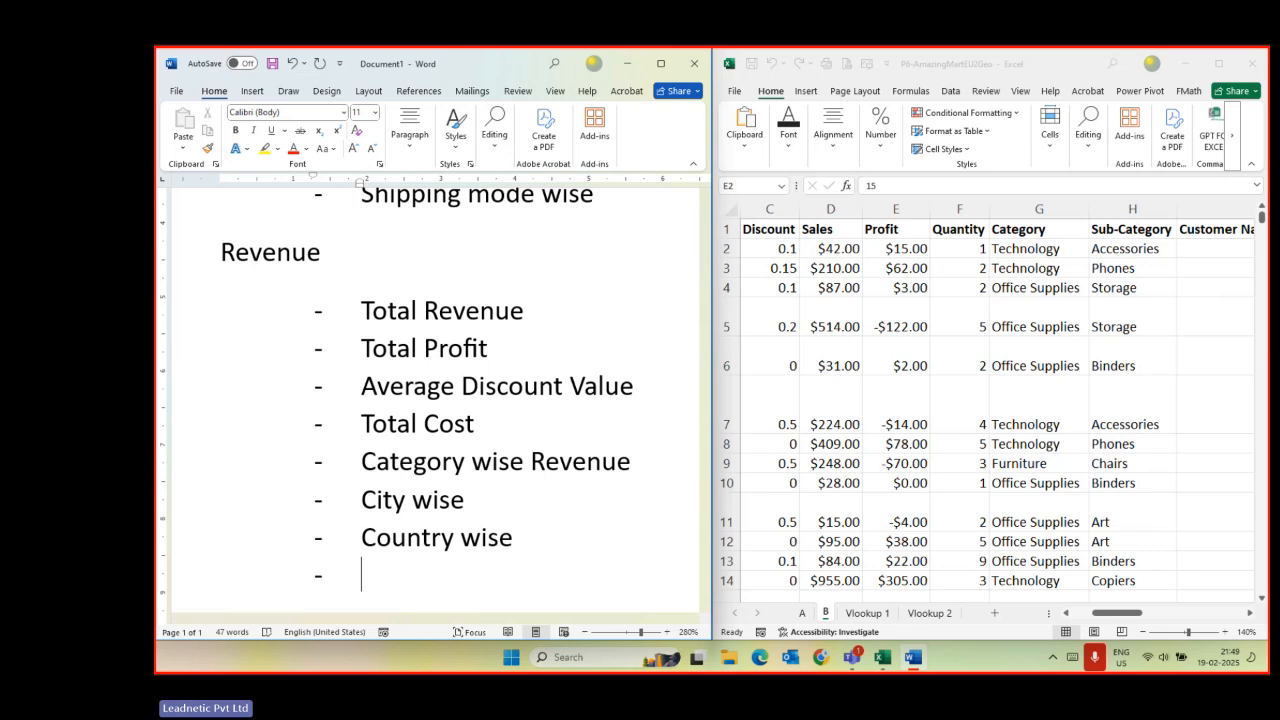
{"action": "type", "text": "Ye"}
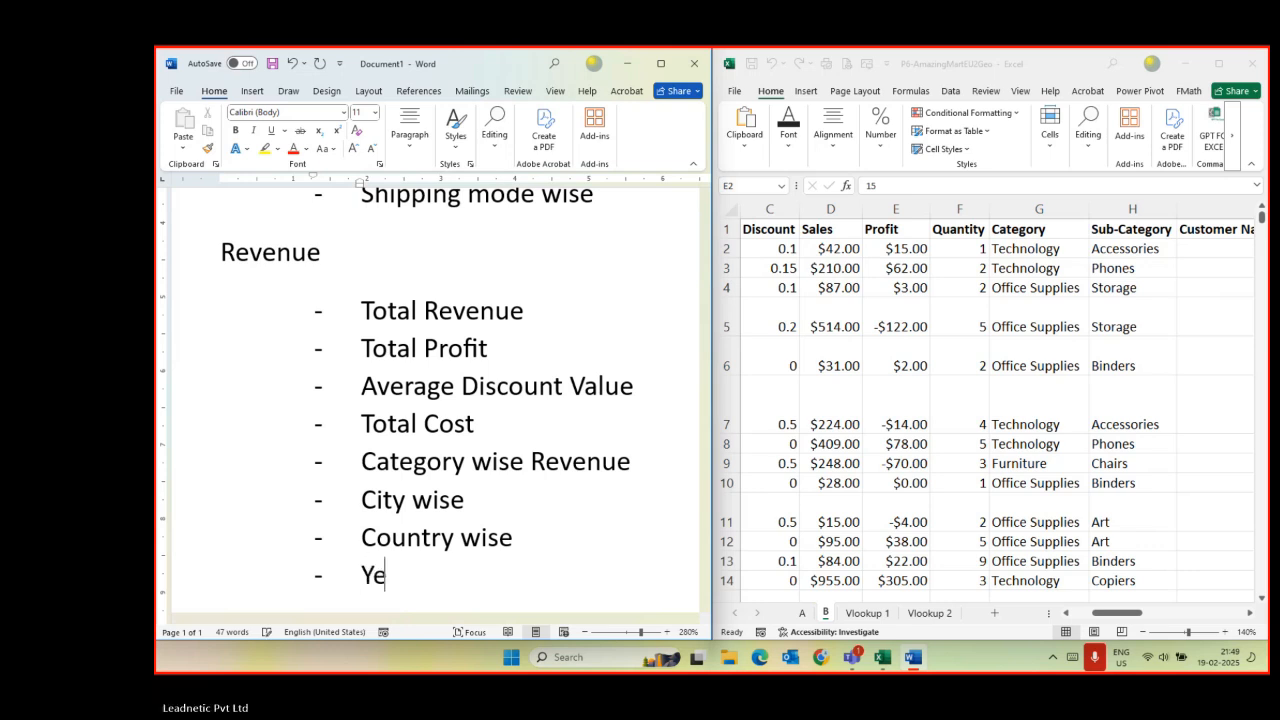
{"action": "type", "text": "ar wi"}
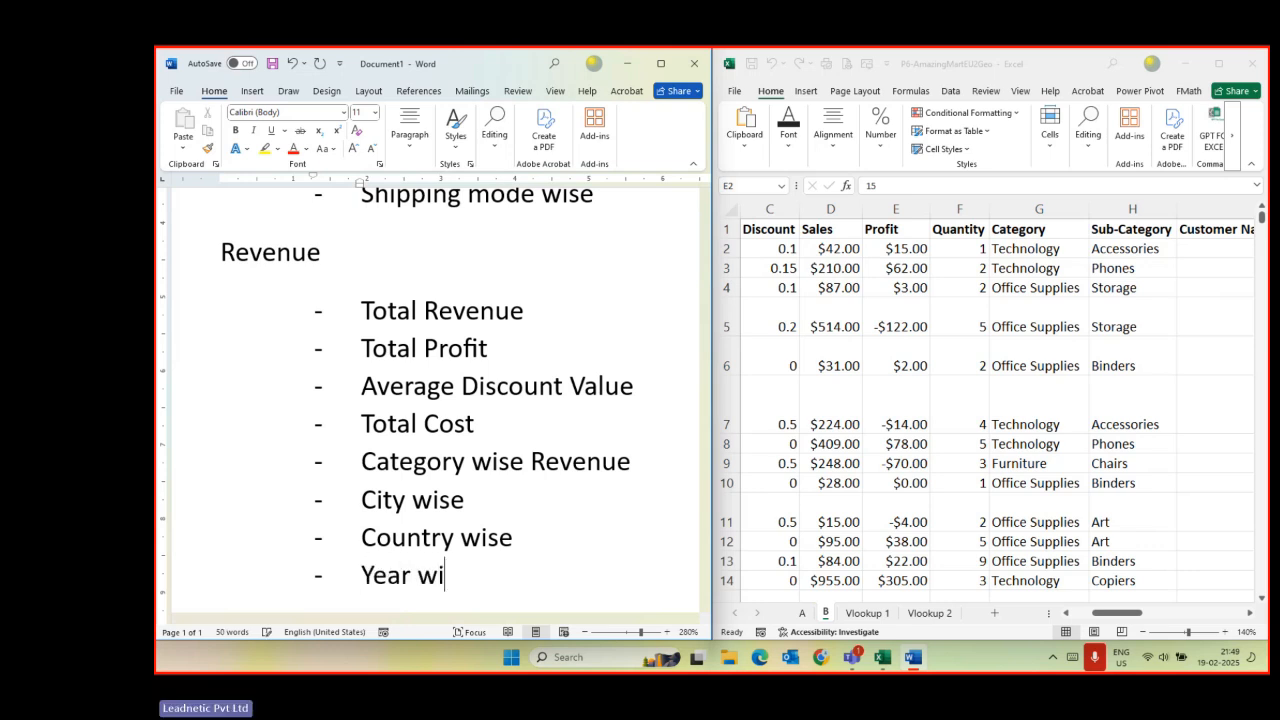
{"action": "type", "text": "se"}
{"action": "key", "text": "Return"}
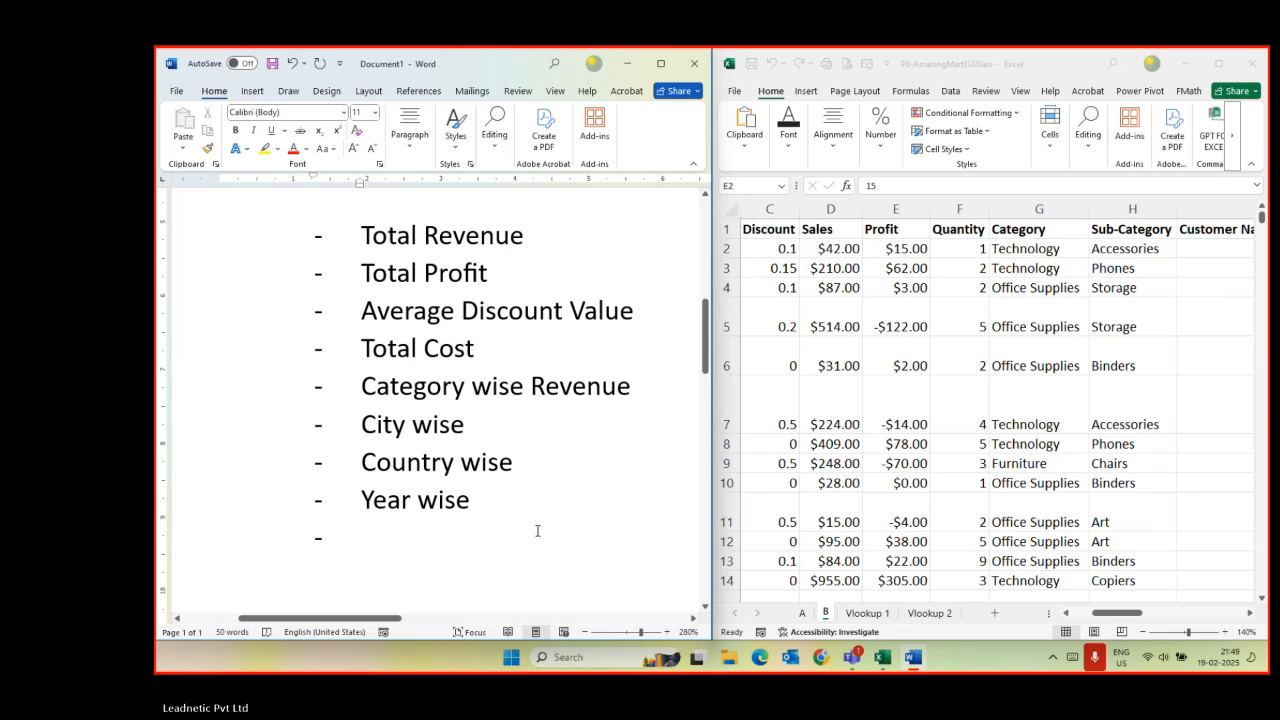
- Add "Quarter wise" and "Month wise" to the end of the Revenue list, with a space between "Month" and "wise"
{"action": "type", "text": "Q"}
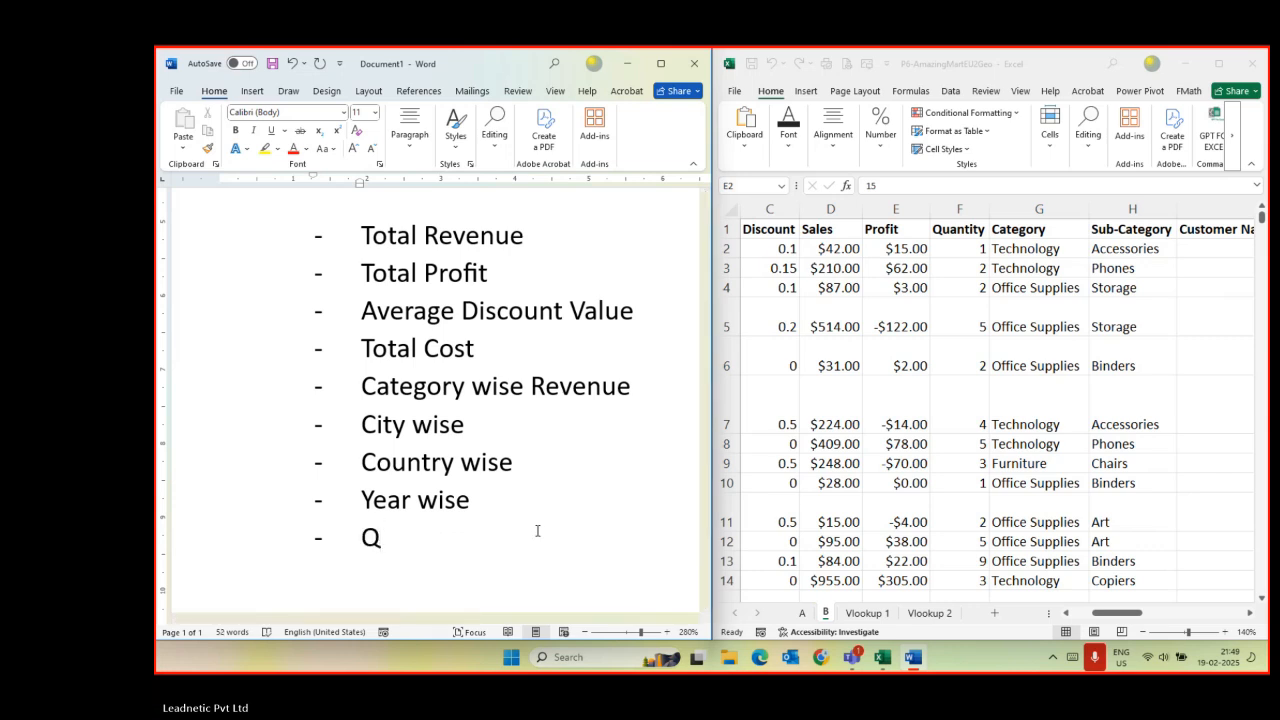
{"action": "type", "text": "uarter wise"}
{"action": "key", "text": "Return"}
{"action": "type", "text": "Monthwise"}
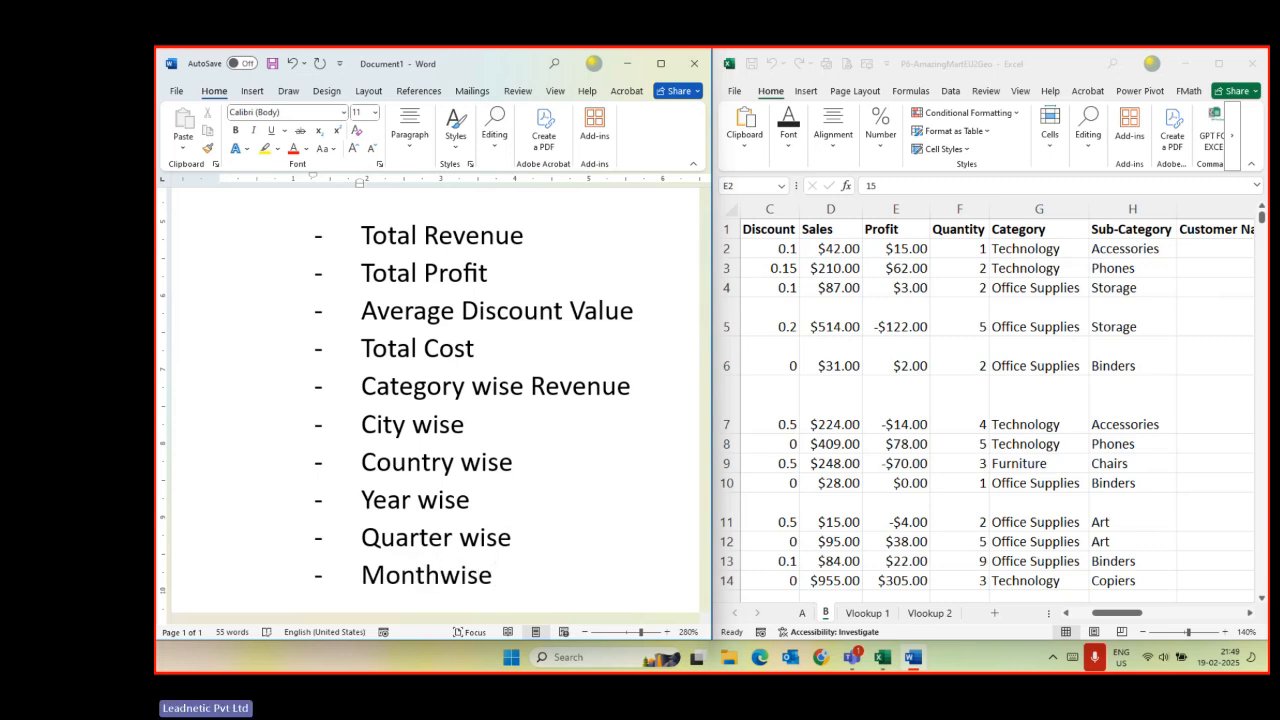
{"action": "left_click", "coordinate": [441, 575]}
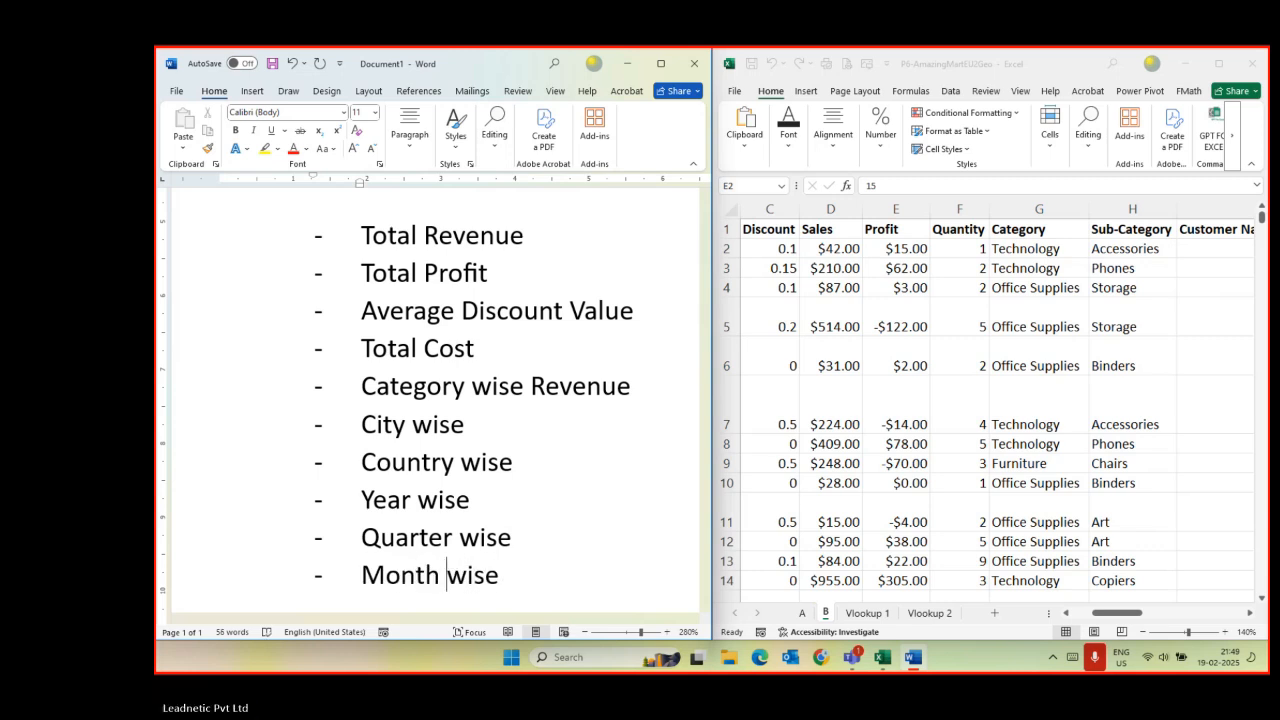
{"action": "key", "text": "End"}
{"action": "scroll", "coordinate": [543, 534], "scroll_direction": "up", "scroll_amount": 3}
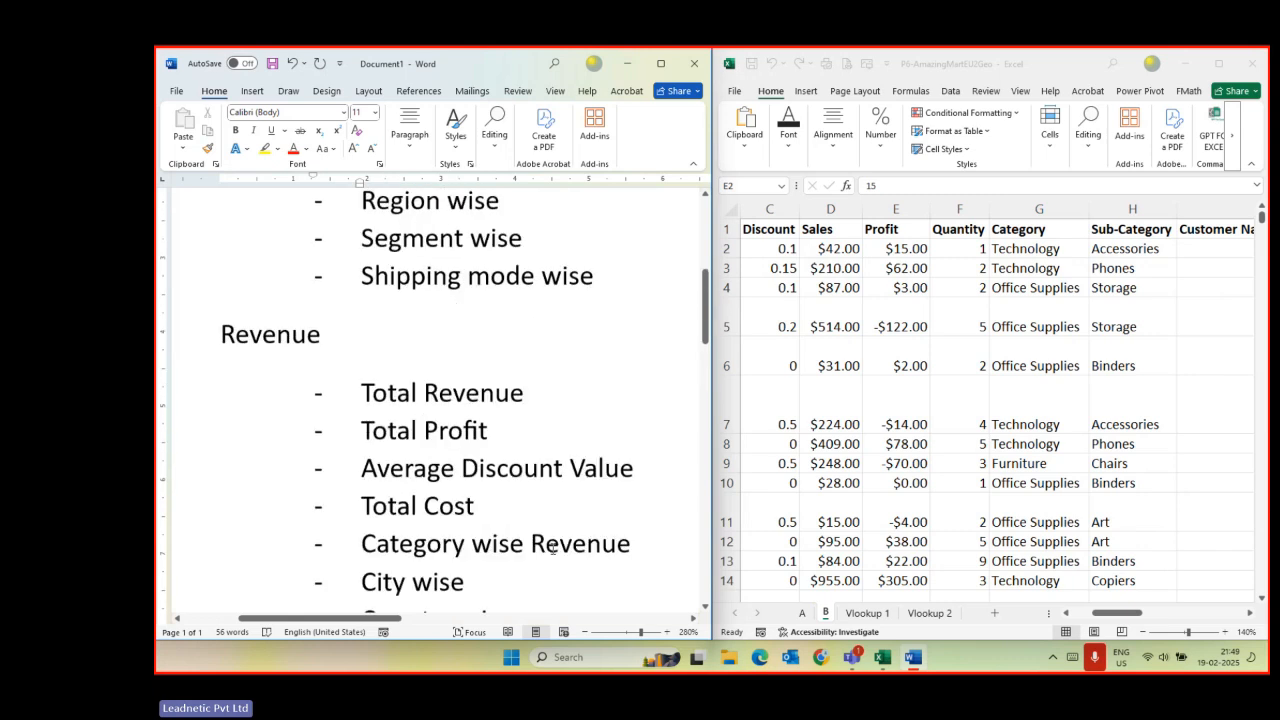
- Review the breakdowns listed under Total Number of Orders and Revenue in the question document
{"action": "scroll", "coordinate": [552, 548], "scroll_direction": "up", "scroll_amount": 5}
{"action": "scroll", "coordinate": [552, 548], "scroll_direction": "down", "scroll_amount": 3}
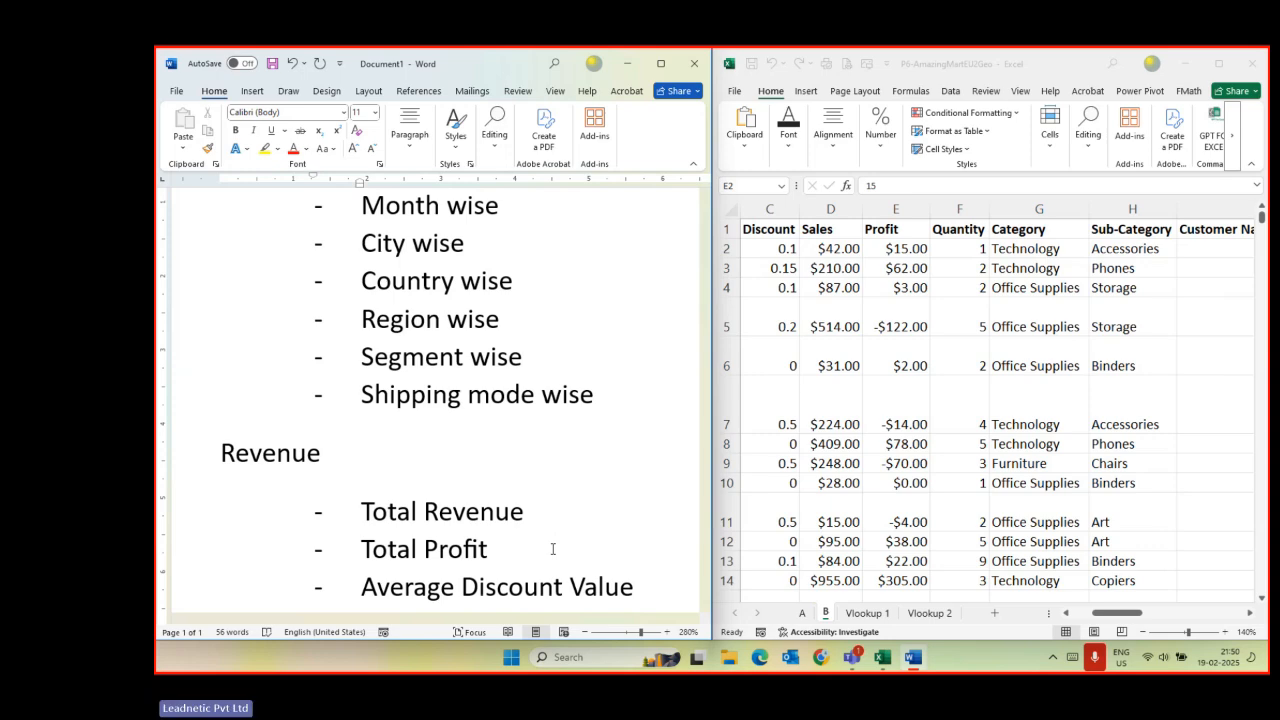
{"action": "scroll", "coordinate": [354, 505], "scroll_direction": "up", "scroll_amount": 5}
{"action": "scroll", "coordinate": [351, 517], "scroll_direction": "down", "scroll_amount": 3}
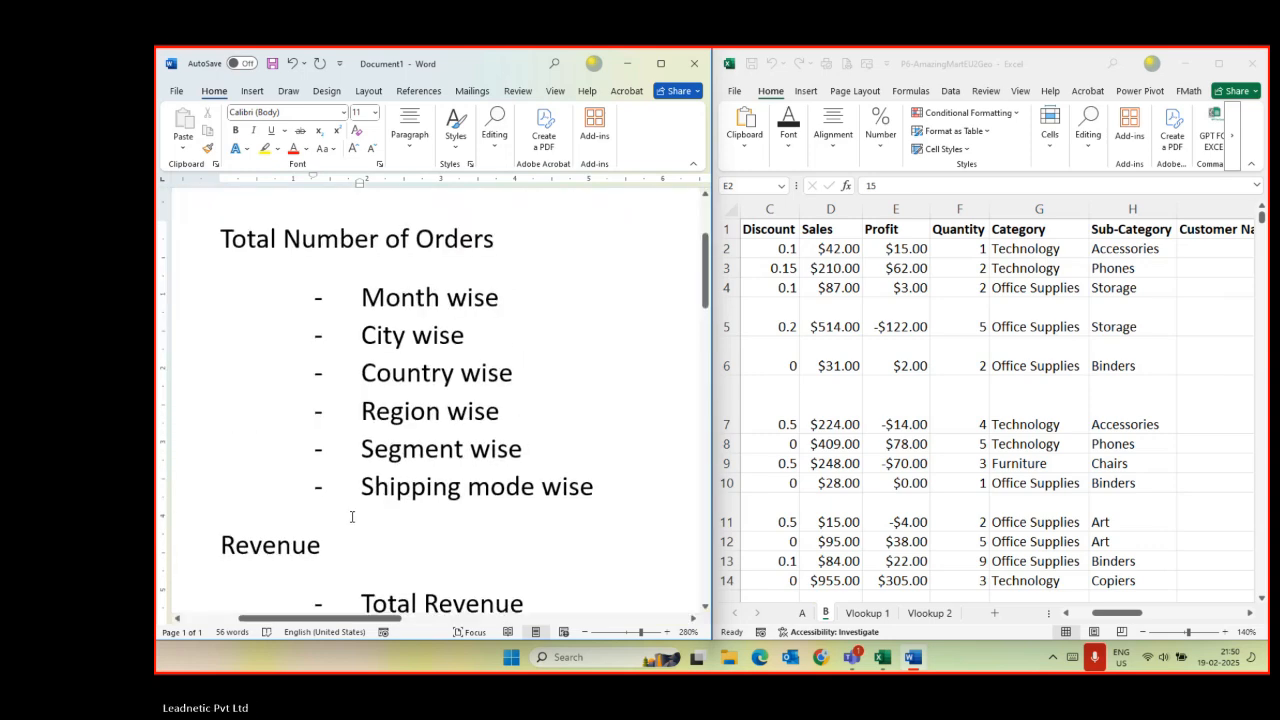
{"action": "scroll", "coordinate": [351, 516], "scroll_direction": "down", "scroll_amount": 10}
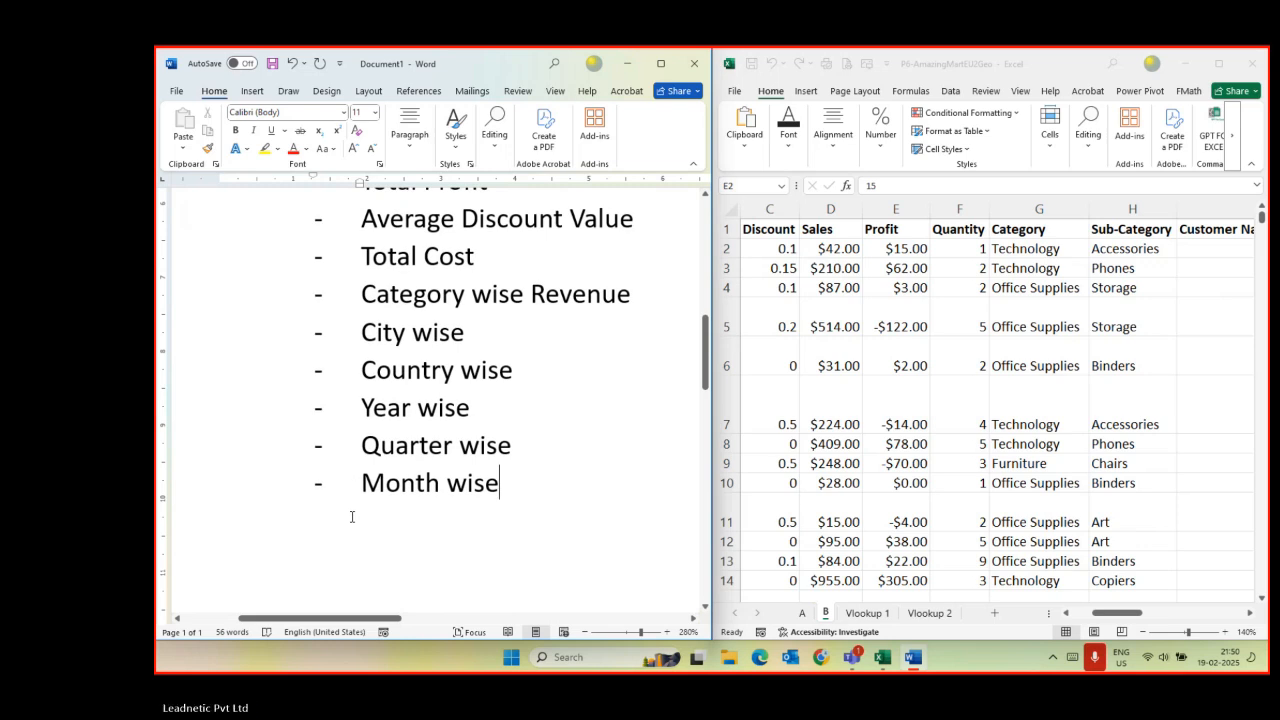
{"action": "scroll", "coordinate": [334, 507], "scroll_direction": "up", "scroll_amount": 3}
{"action": "scroll", "coordinate": [334, 507], "scroll_direction": "up", "scroll_amount": 7}
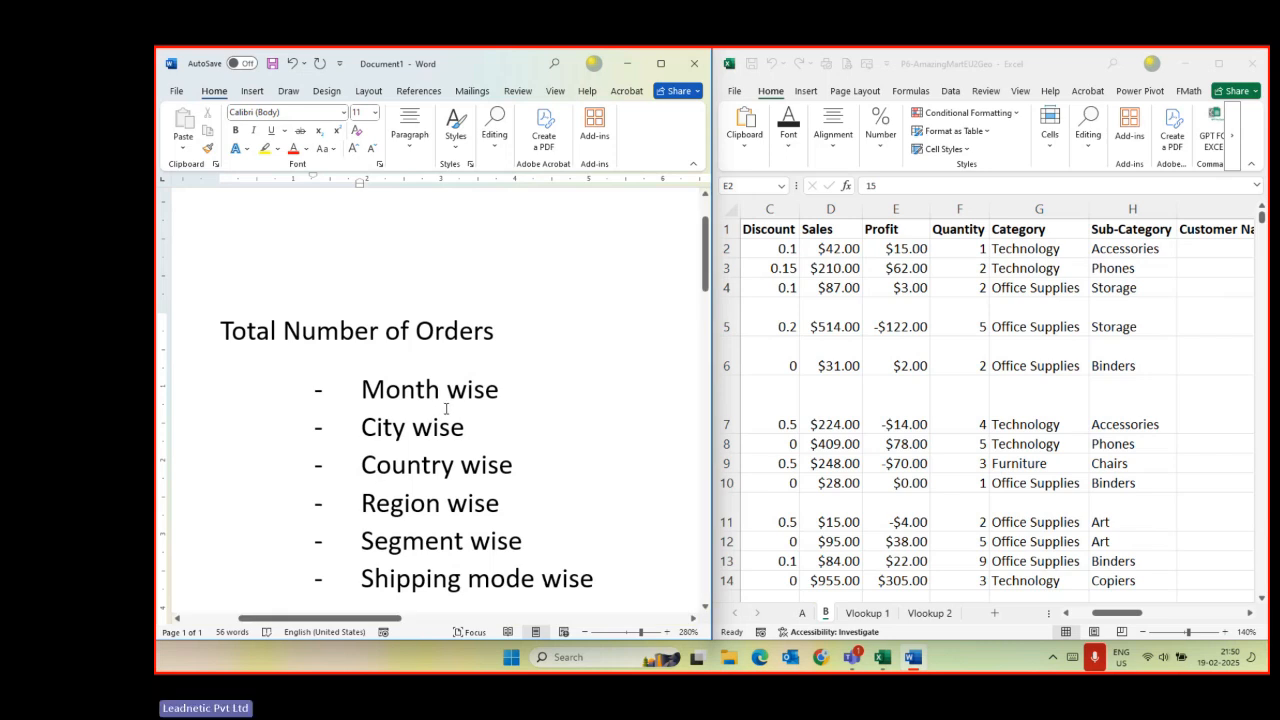
- Switch to the AmazingMart workbook, maximize its window and go to the first cell of sheet A
{"action": "left_click", "coordinate": [1224, 60]}
{"action": "left_click", "coordinate": [1224, 60]}
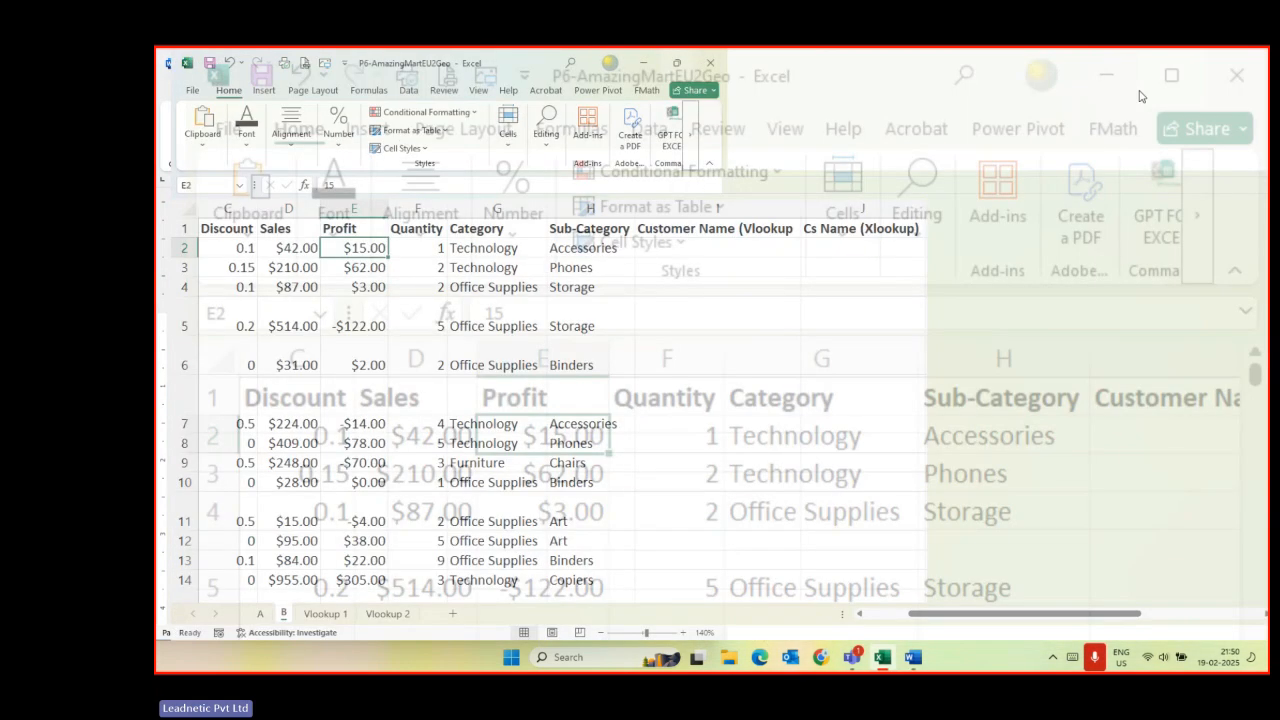
{"action": "left_click", "coordinate": [242, 614]}
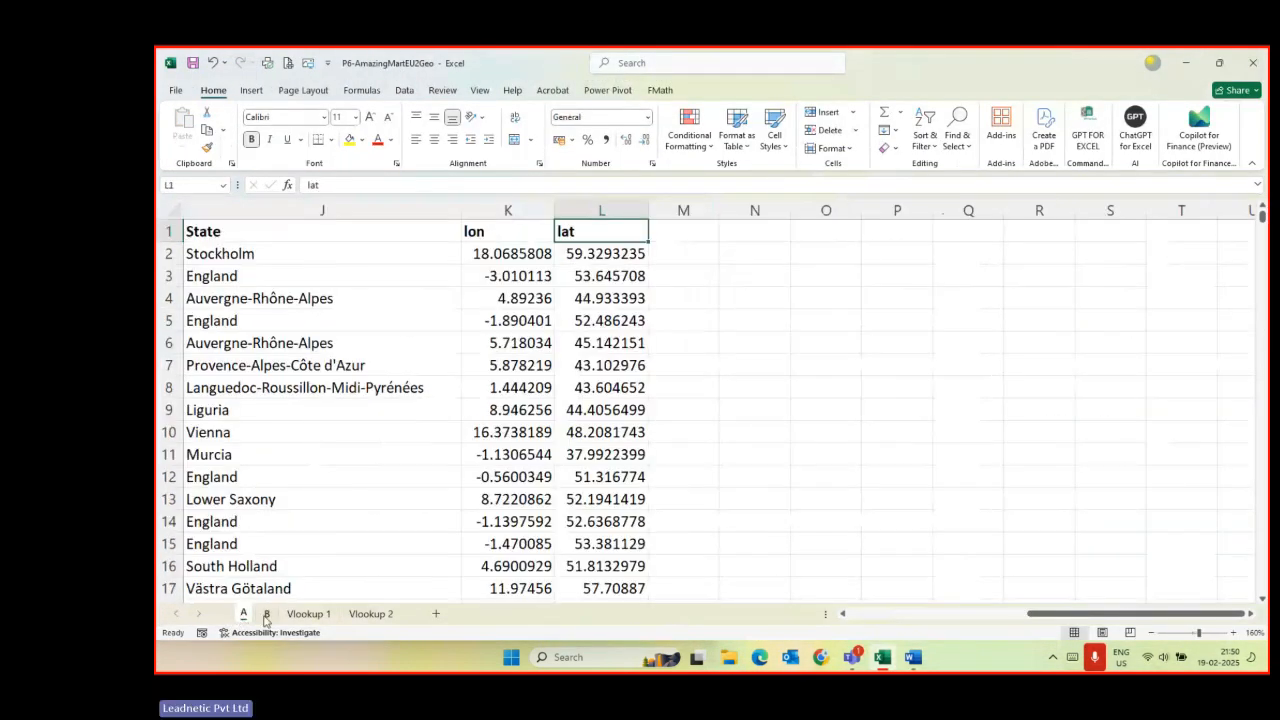
{"action": "left_click", "coordinate": [234, 237]}
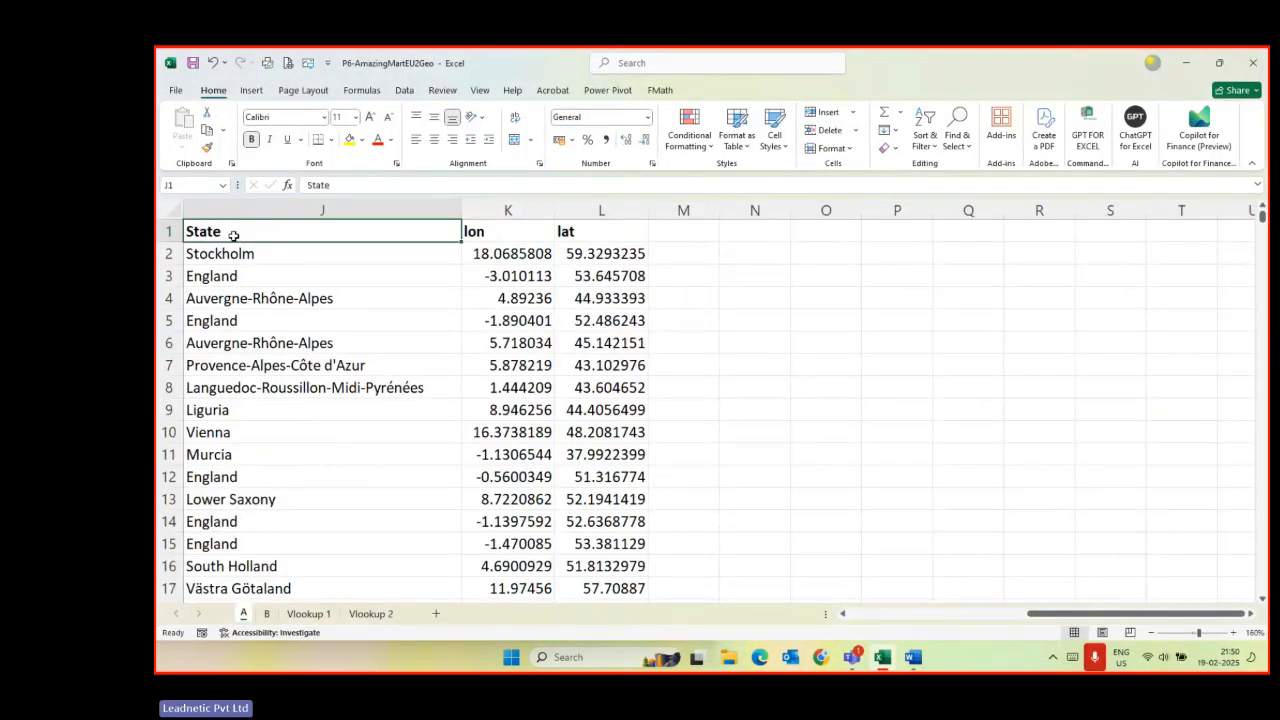
{"action": "key", "text": "ctrl+Home"}
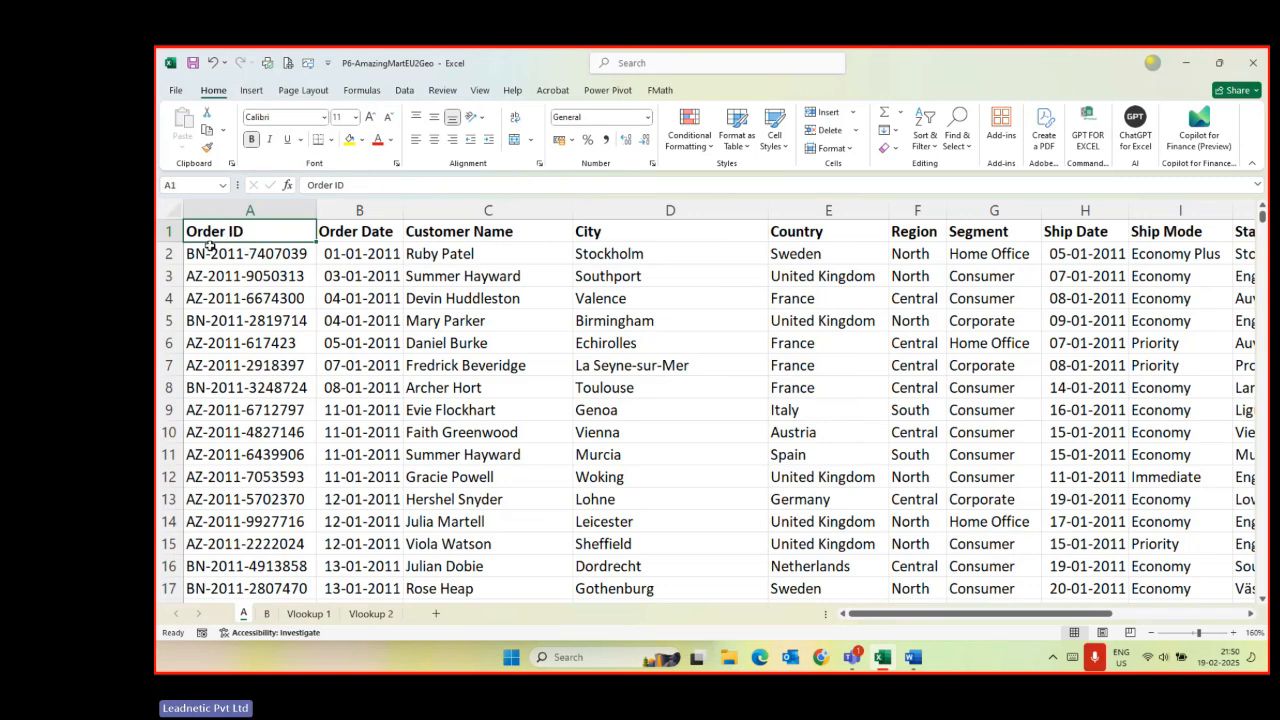
- Select the whole data block on sheet A from the Order ID header to check its extent, and return to A1
{"action": "left_click", "coordinate": [250, 90]}
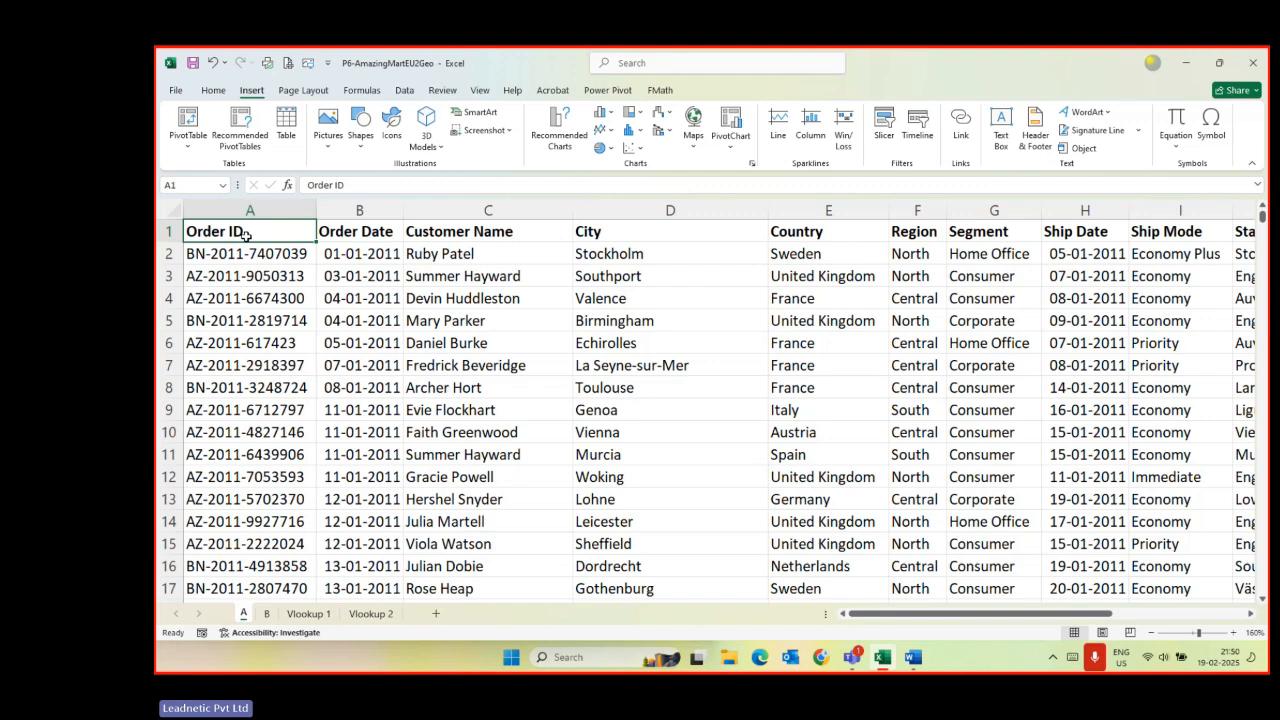
{"action": "key", "text": "ctrl+shift+Right"}
{"action": "key", "text": "ctrl+shift+Down"}
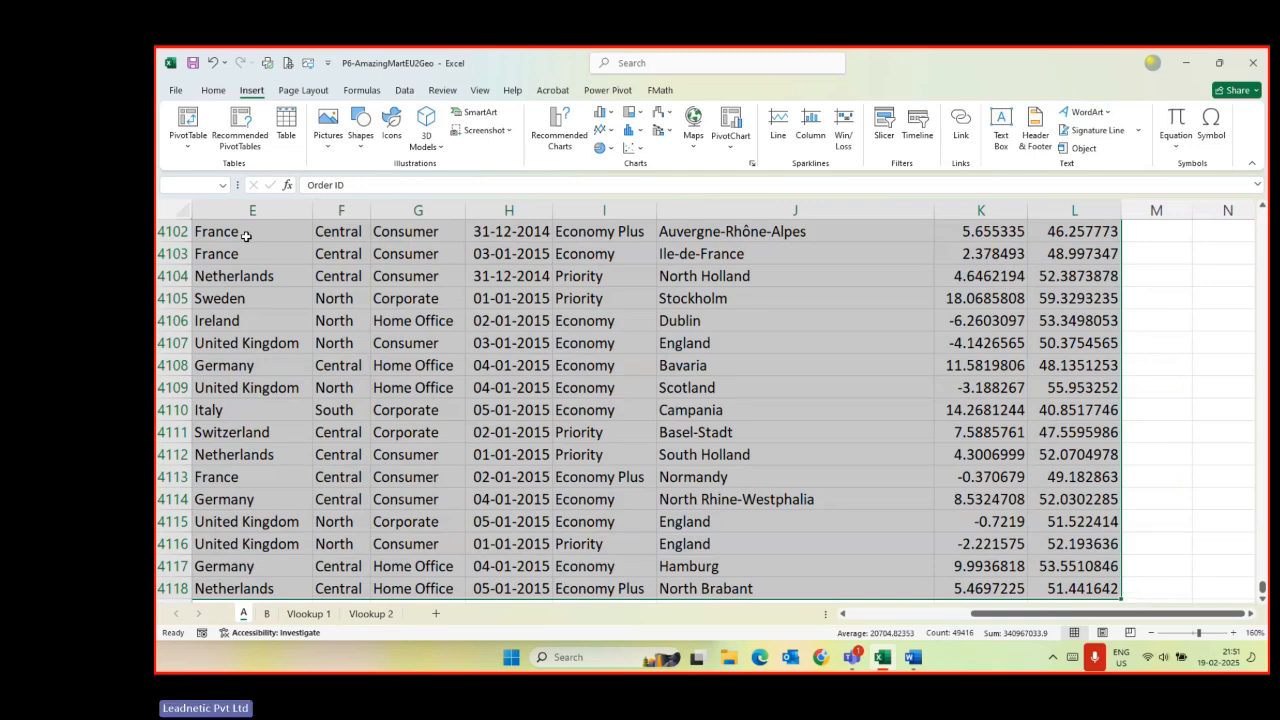
{"action": "key", "text": "ctrl+Home"}
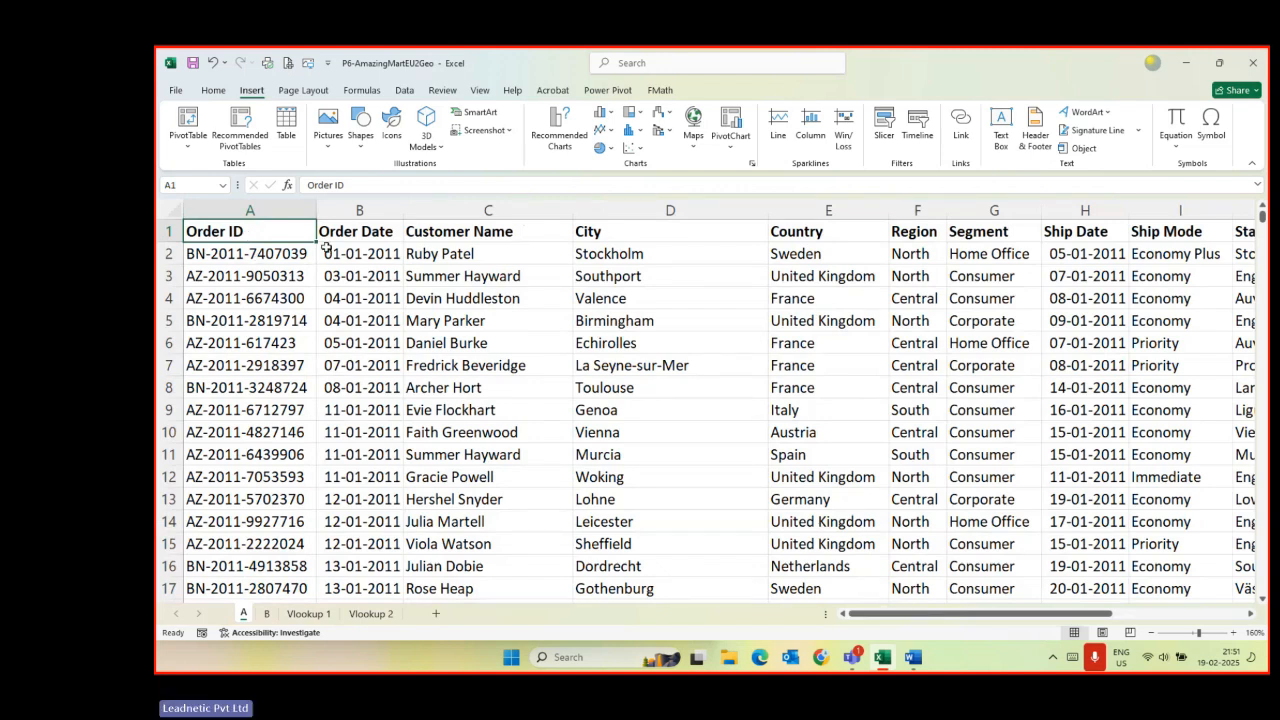
- Merge and center cells A2 and B2 of the first order row, keeping only the order ID value
{"action": "left_click_drag", "start_coordinate": [308, 252], "coordinate": [360, 262]}
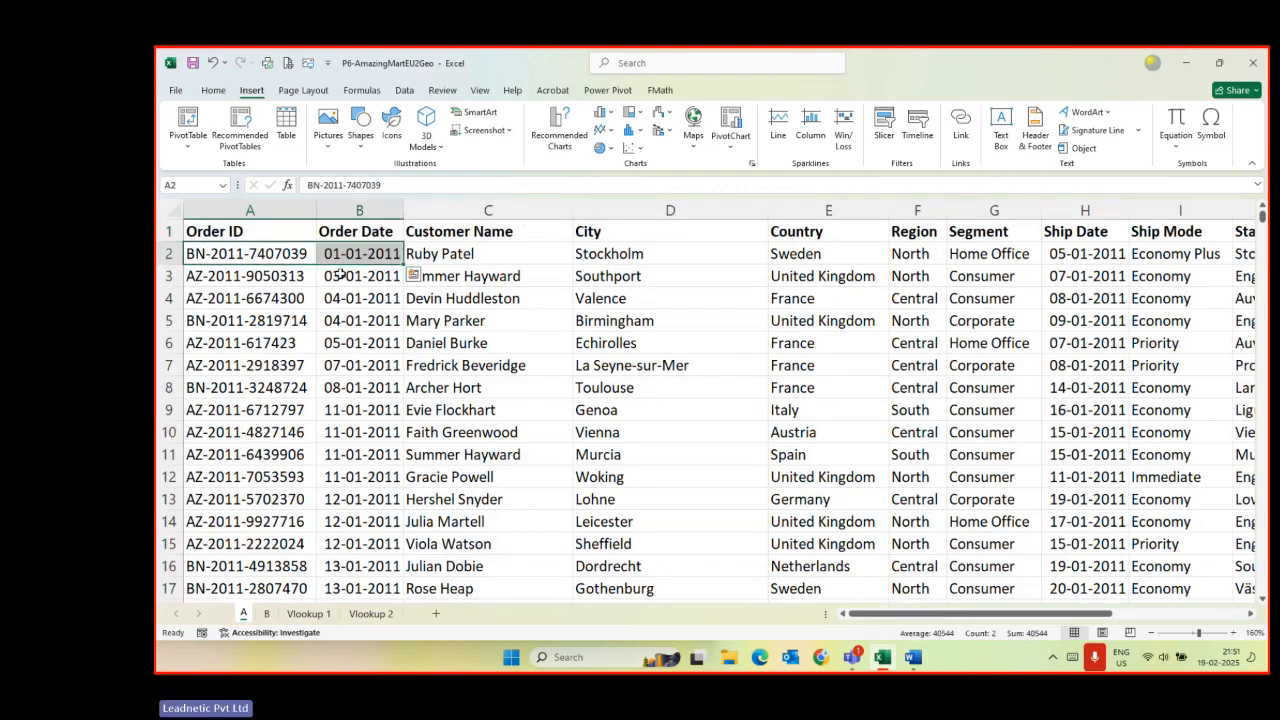
{"action": "left_click", "coordinate": [413, 275]}
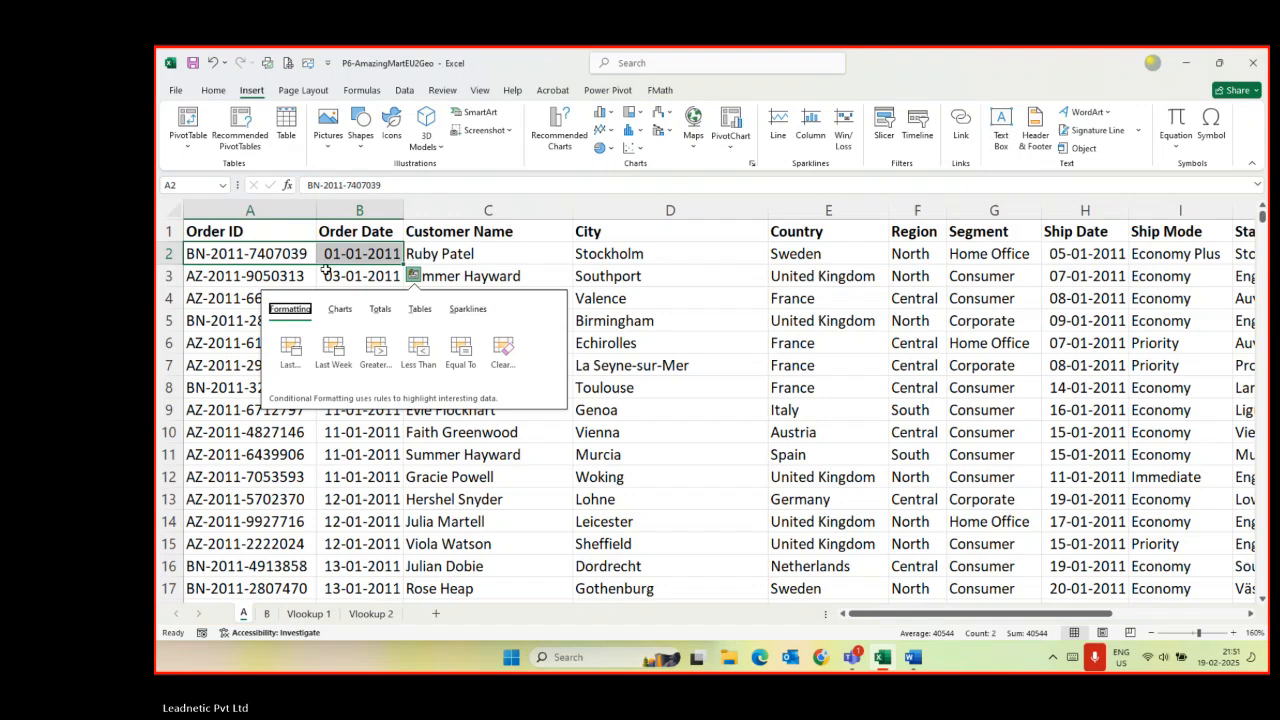
{"action": "left_click", "coordinate": [216, 95]}
{"action": "left_click", "coordinate": [216, 95]}
{"action": "left_click", "coordinate": [516, 139]}
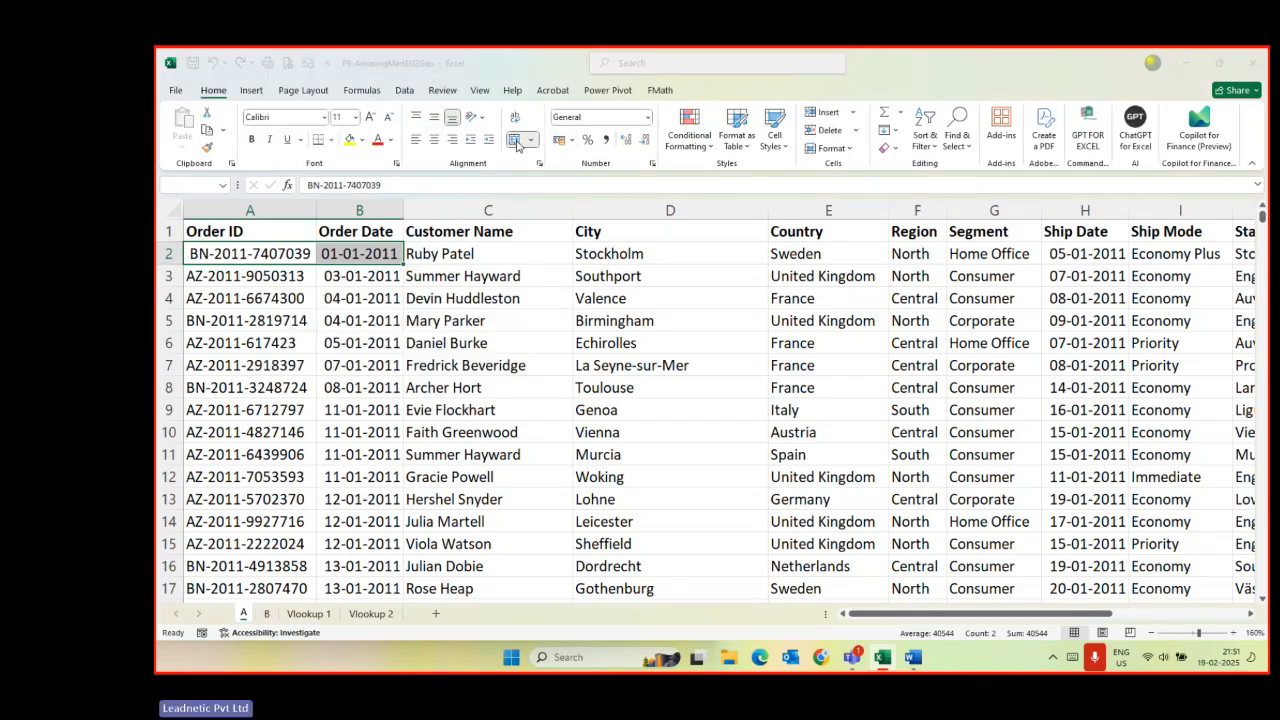
{"action": "left_click", "coordinate": [687, 390]}
{"action": "left_click", "coordinate": [359, 477]}
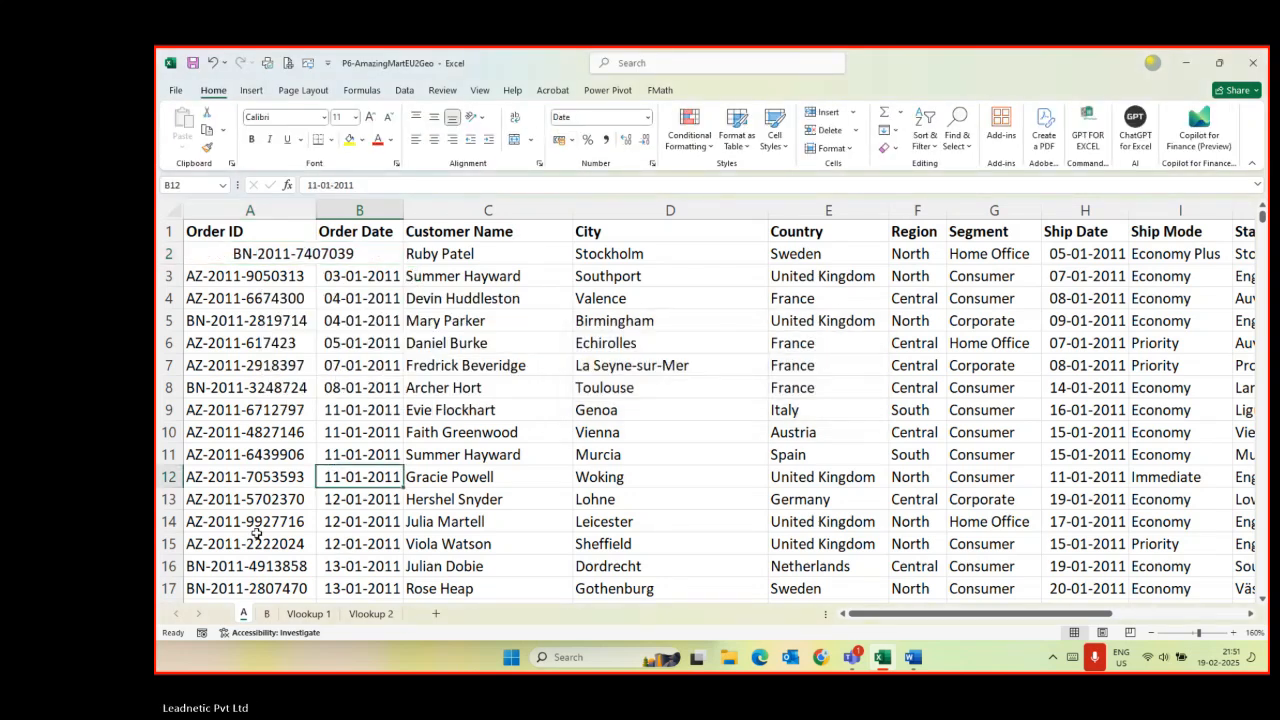
{"action": "left_click", "coordinate": [285, 253]}
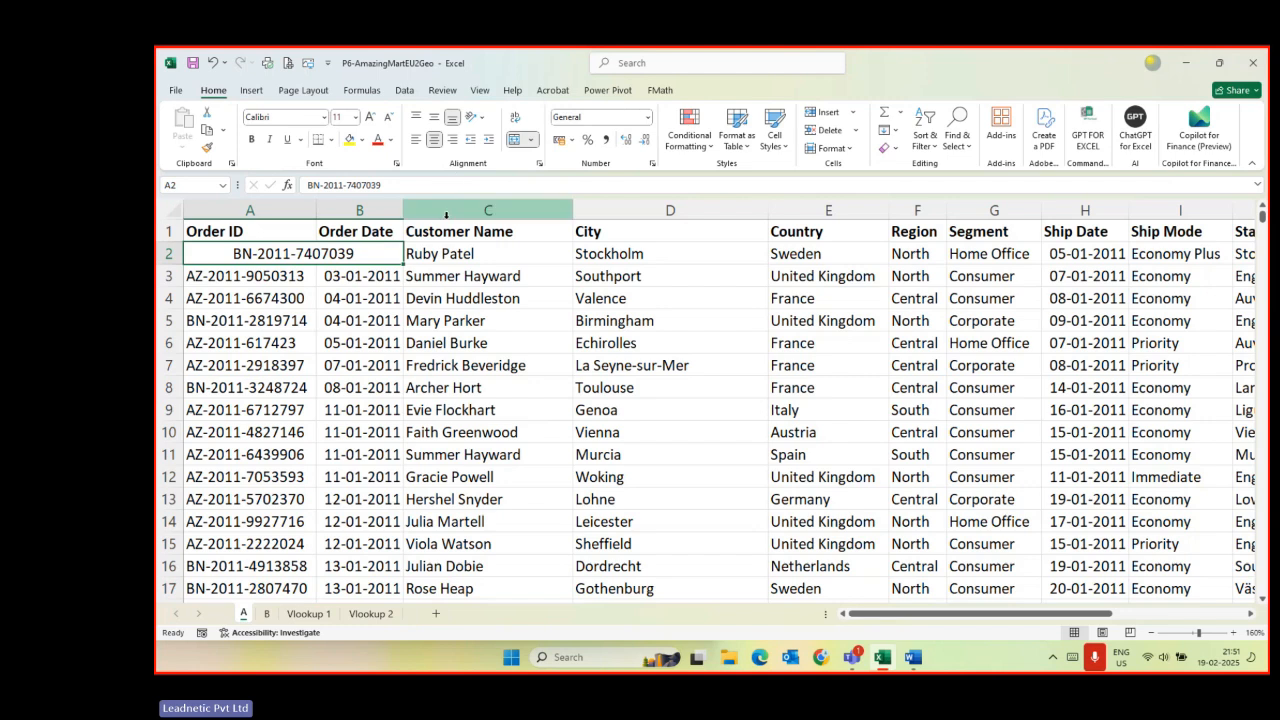
- Enter the label "RANGE" in cell O2, beyond the last data column of sheet A
{"action": "left_click_drag", "start_coordinate": [440, 232], "coordinate": [446, 284]}
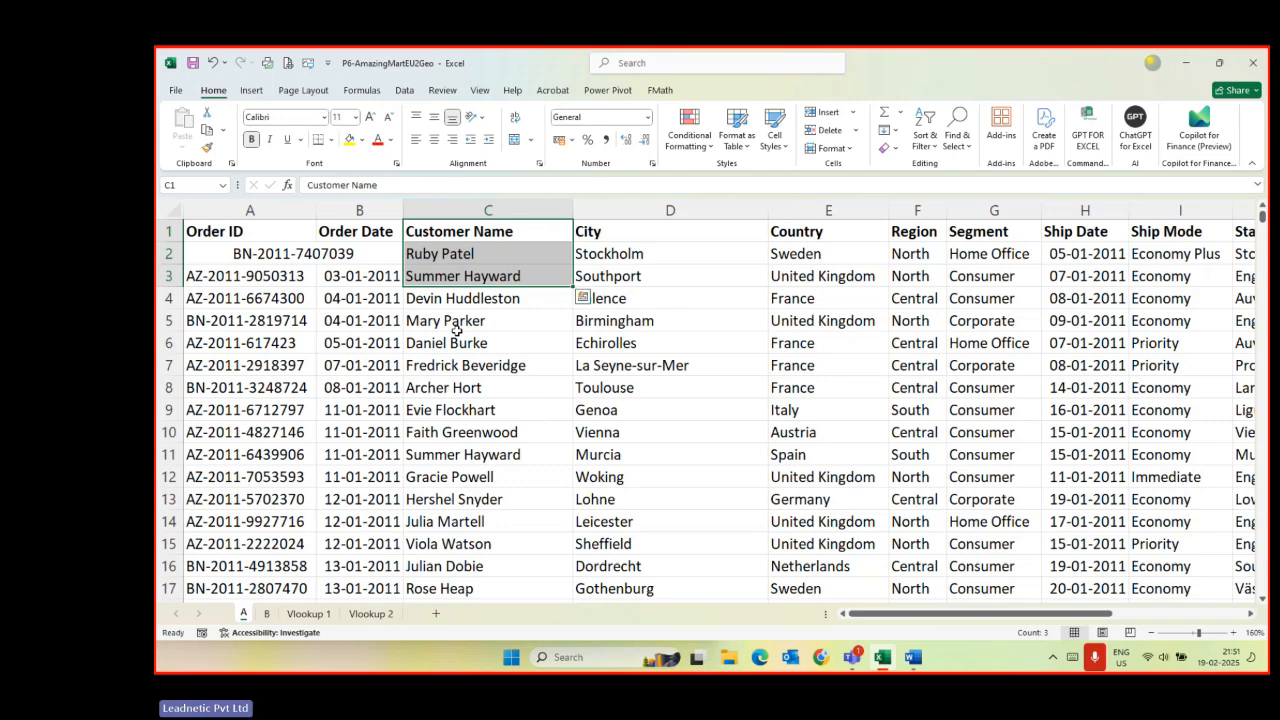
{"action": "scroll", "coordinate": [456, 330], "scroll_direction": "down", "scroll_amount": 1}
{"action": "scroll", "coordinate": [453, 334], "scroll_direction": "up", "scroll_amount": 1}
{"action": "key", "text": "ctrl+Right"}
{"action": "key", "text": "Right"}
{"action": "key", "text": "Right"}
{"action": "key", "text": "Right"}
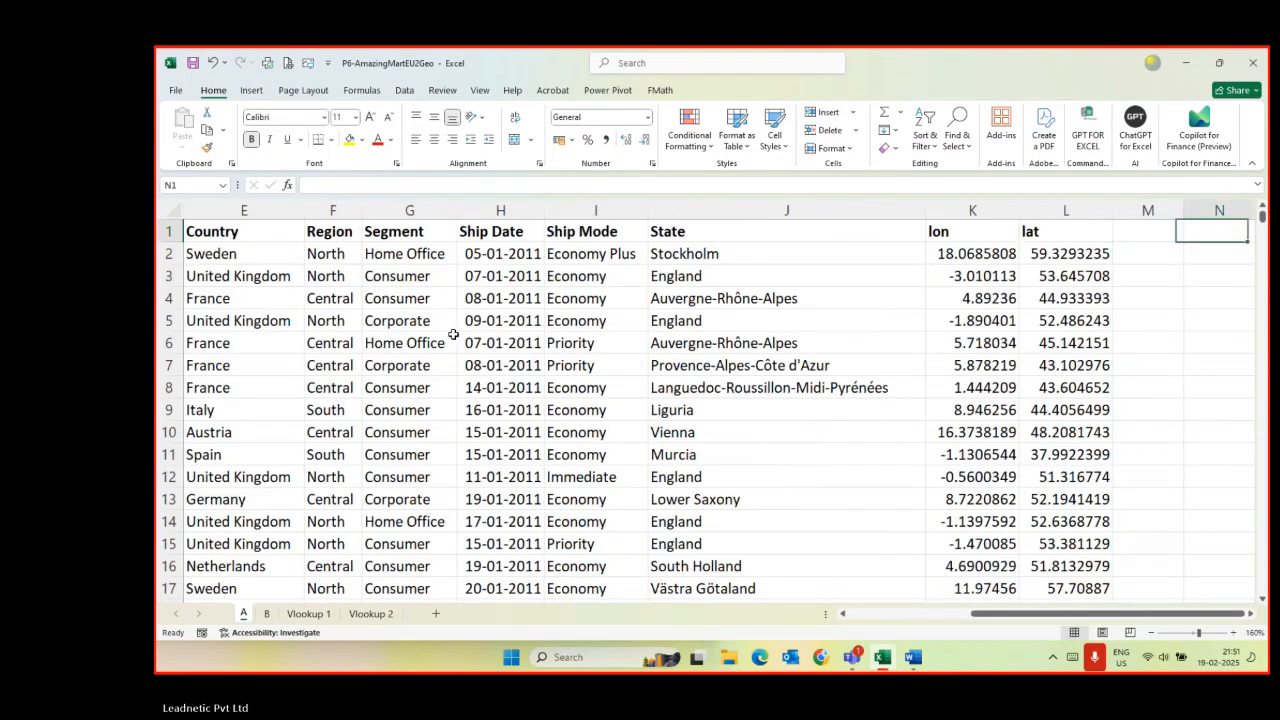
{"action": "key", "text": "Down"}
{"action": "type", "text": "RANGE"}
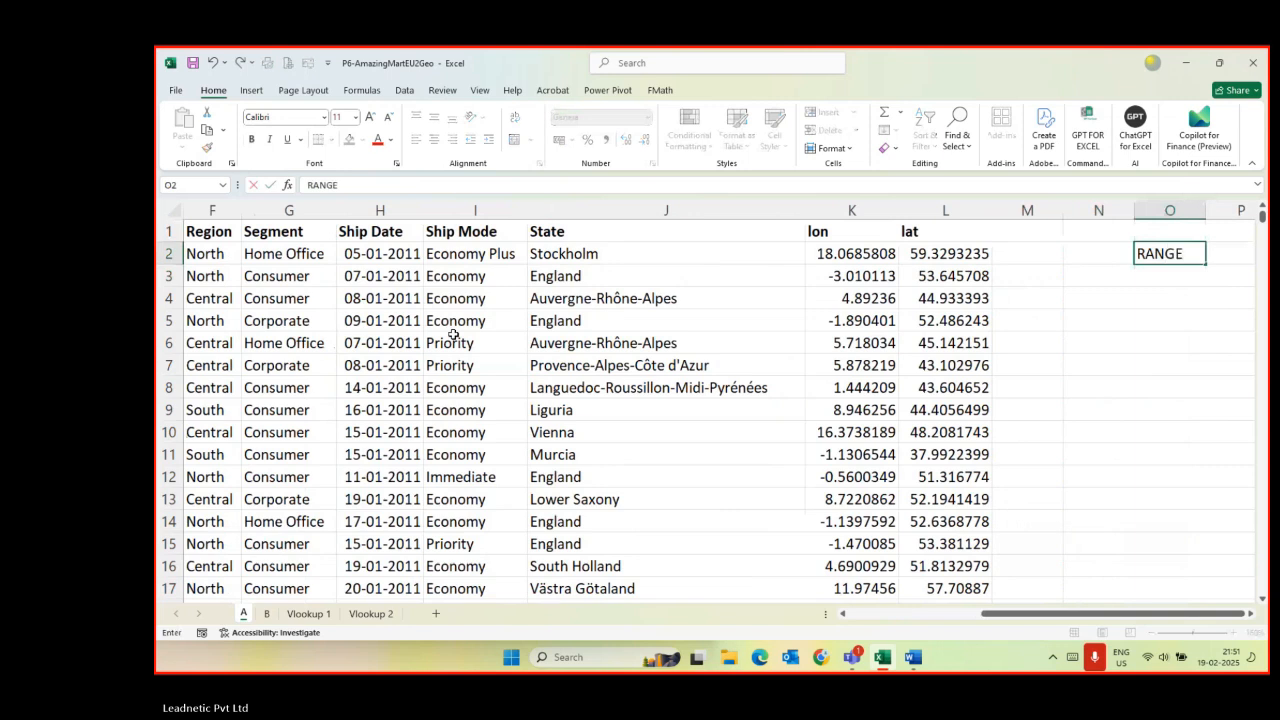
{"action": "key", "text": "Return"}
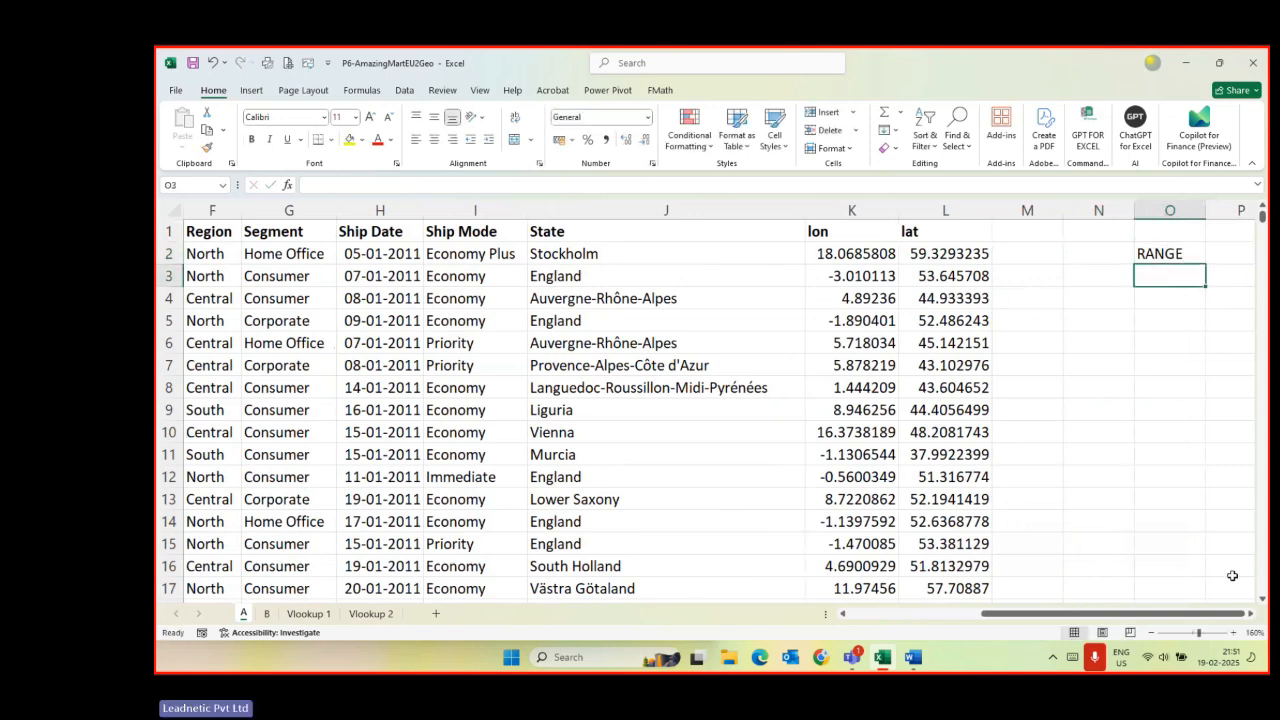
- Look over the data from Order ID to the last column and enter "table format" in cell O4
{"action": "left_click", "coordinate": [1249, 613]}
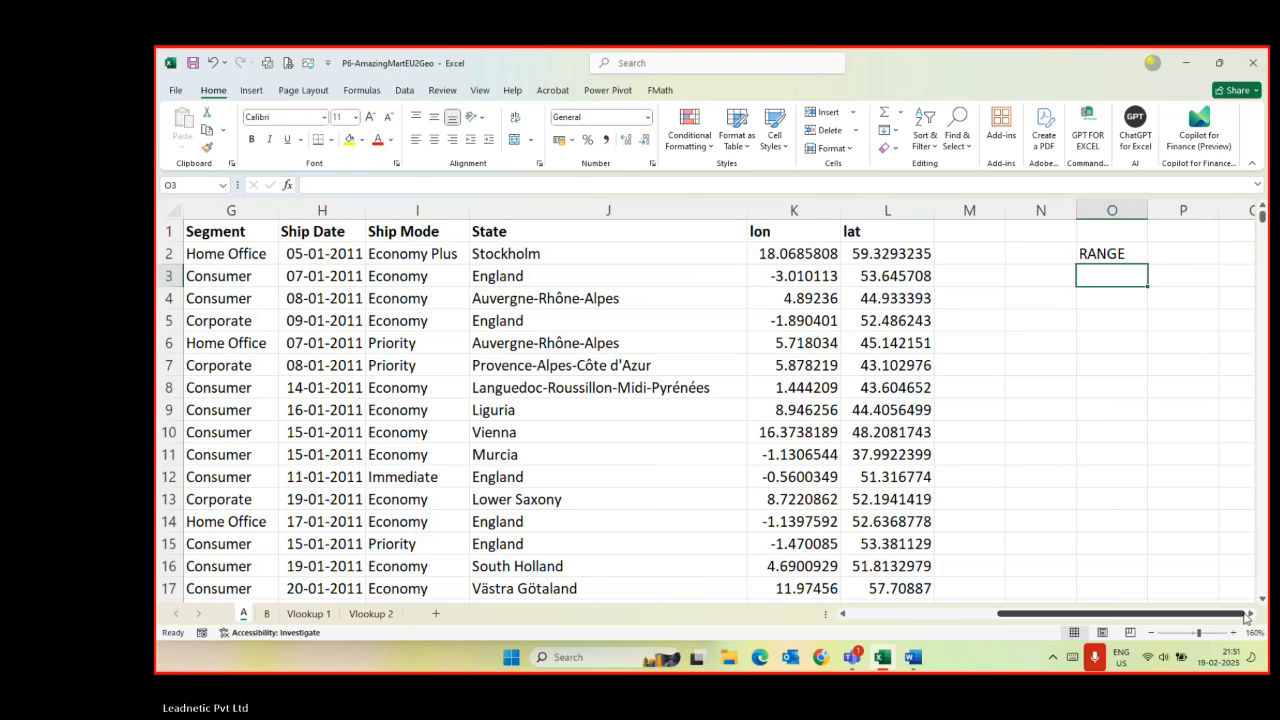
{"action": "left_click", "coordinate": [911, 616]}
{"action": "left_click", "coordinate": [218, 231]}
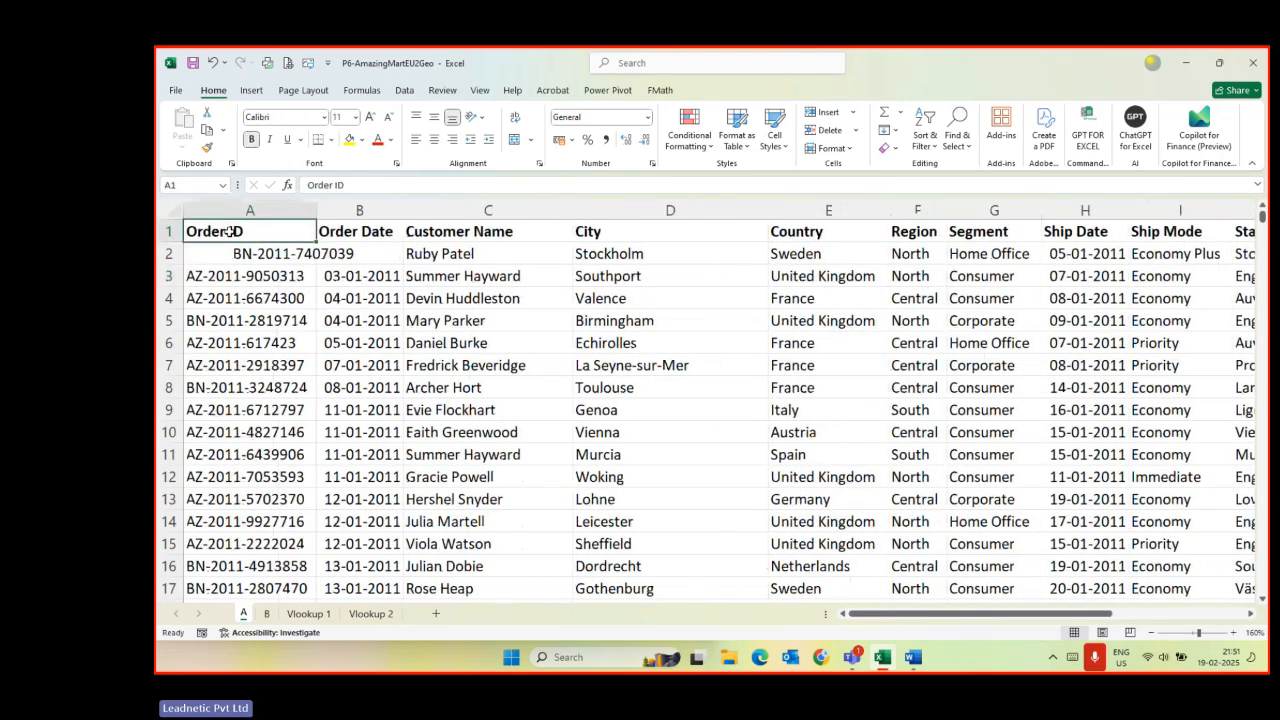
{"action": "left_click_drag", "start_coordinate": [1080, 616], "coordinate": [1215, 616]}
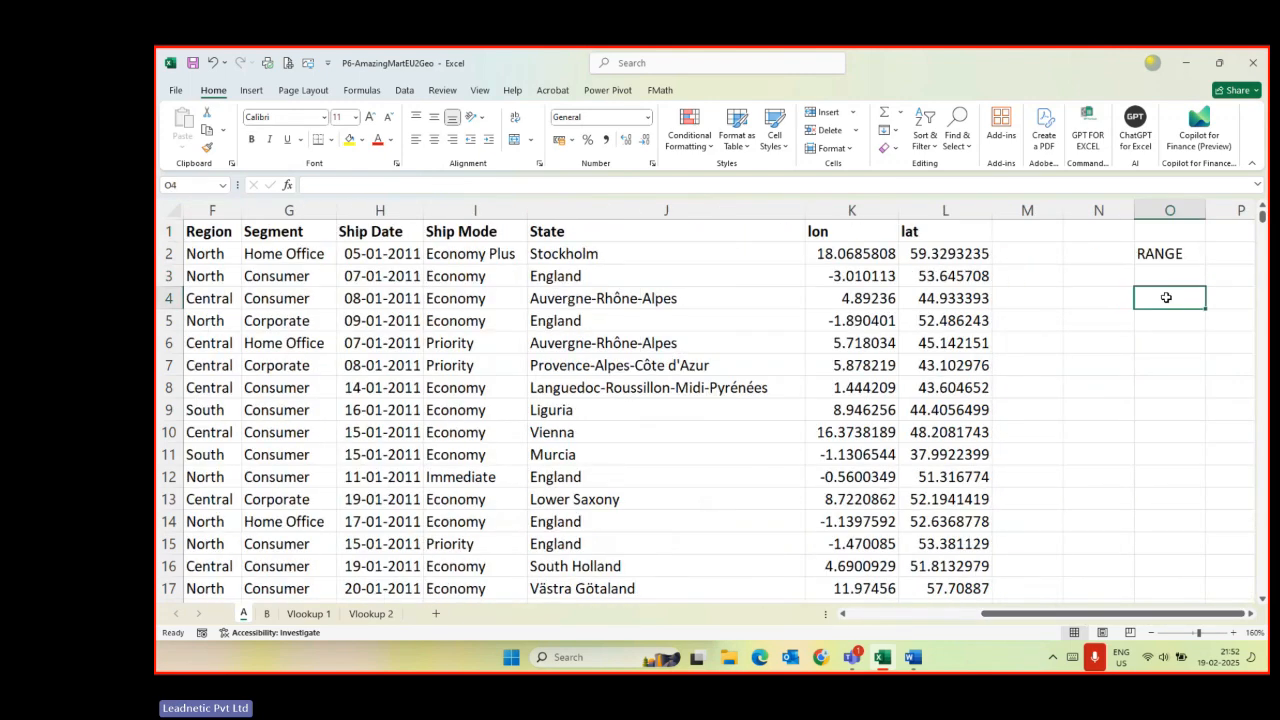
{"action": "type", "text": "table"}
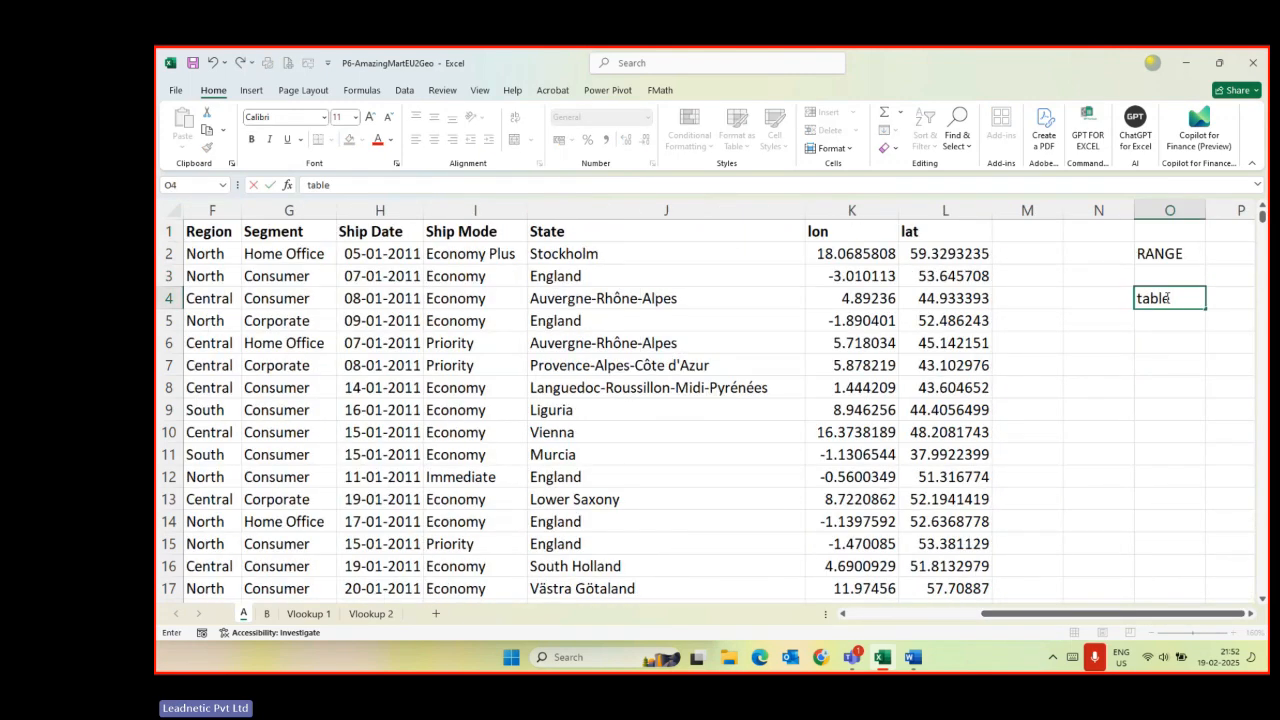
{"action": "type", "text": " format"}
{"action": "key", "text": "Return"}
{"action": "left_click", "coordinate": [1166, 298]}
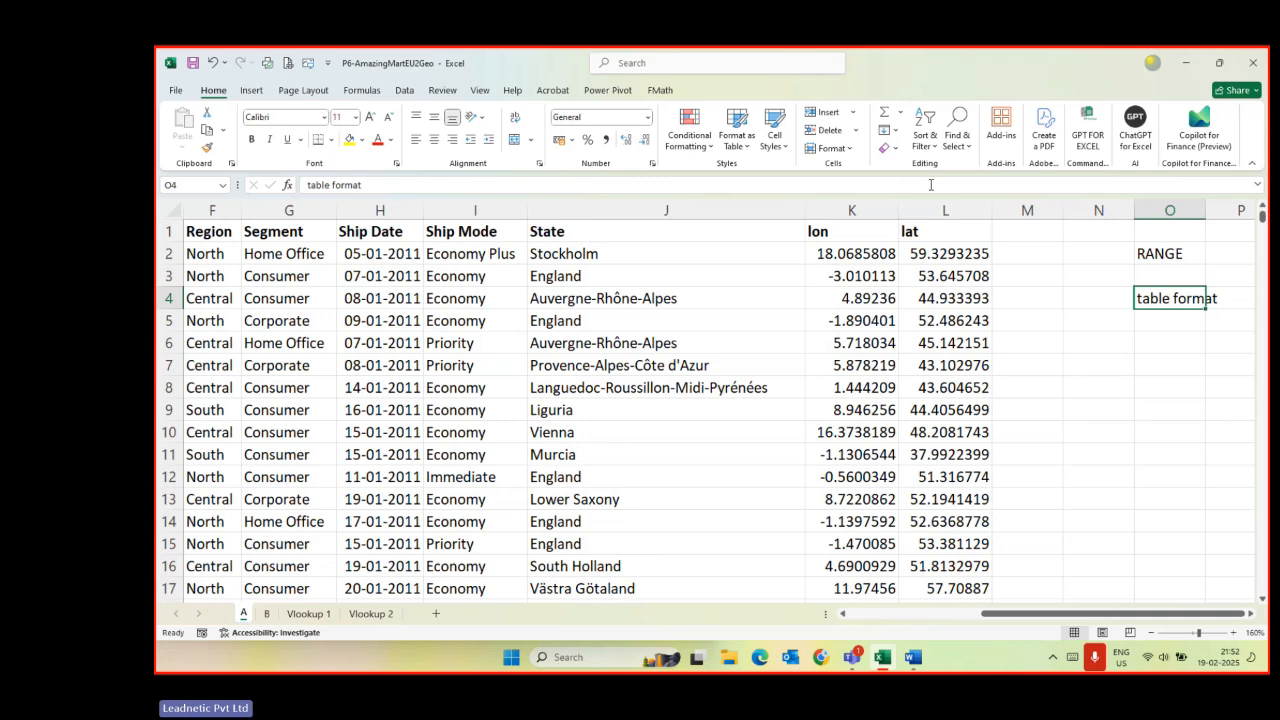
- Add filters to the header row of sheet A and filter the State column to Berlin only
{"action": "left_click", "coordinate": [593, 229]}
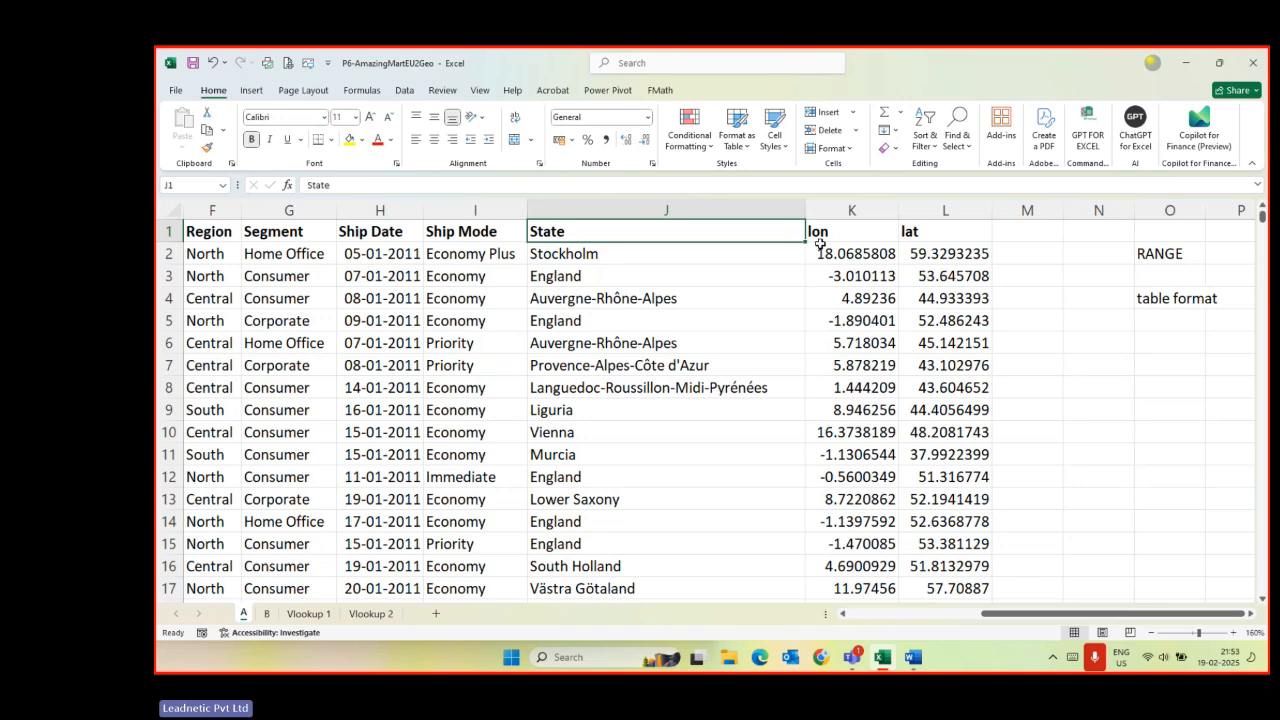
{"action": "key", "text": "ctrl+shift+l"}
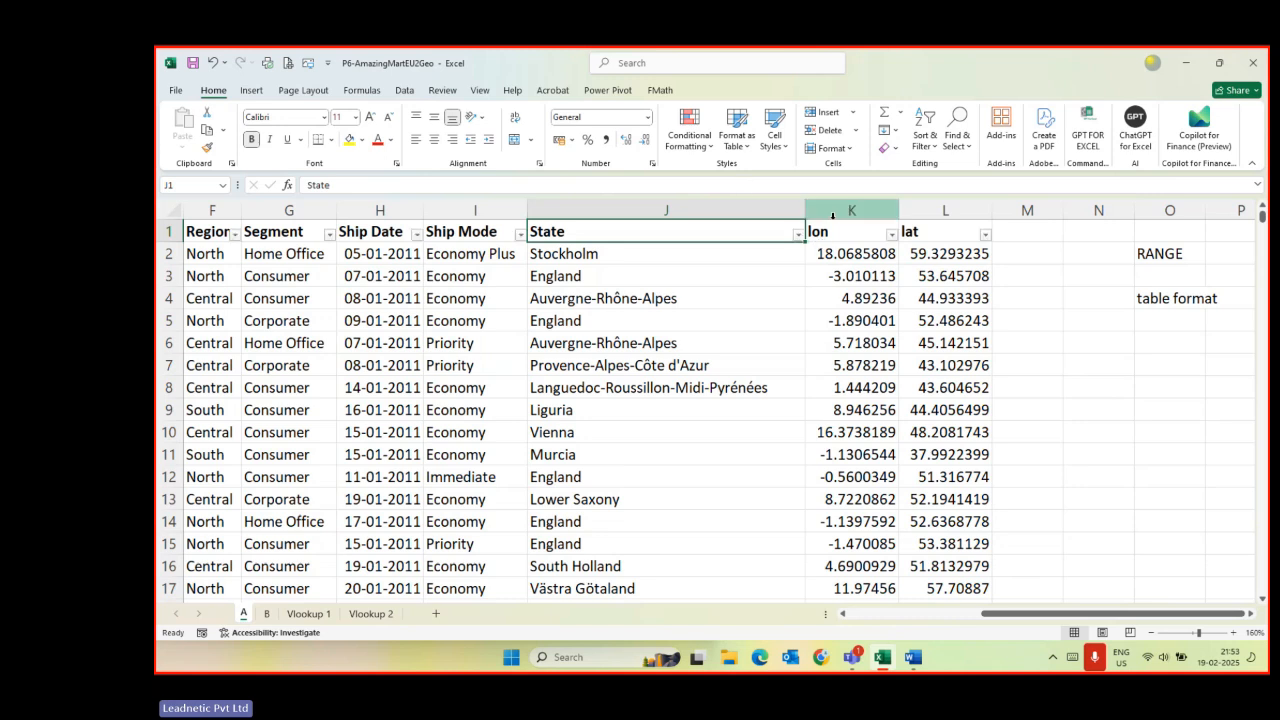
{"action": "left_click", "coordinate": [799, 233]}
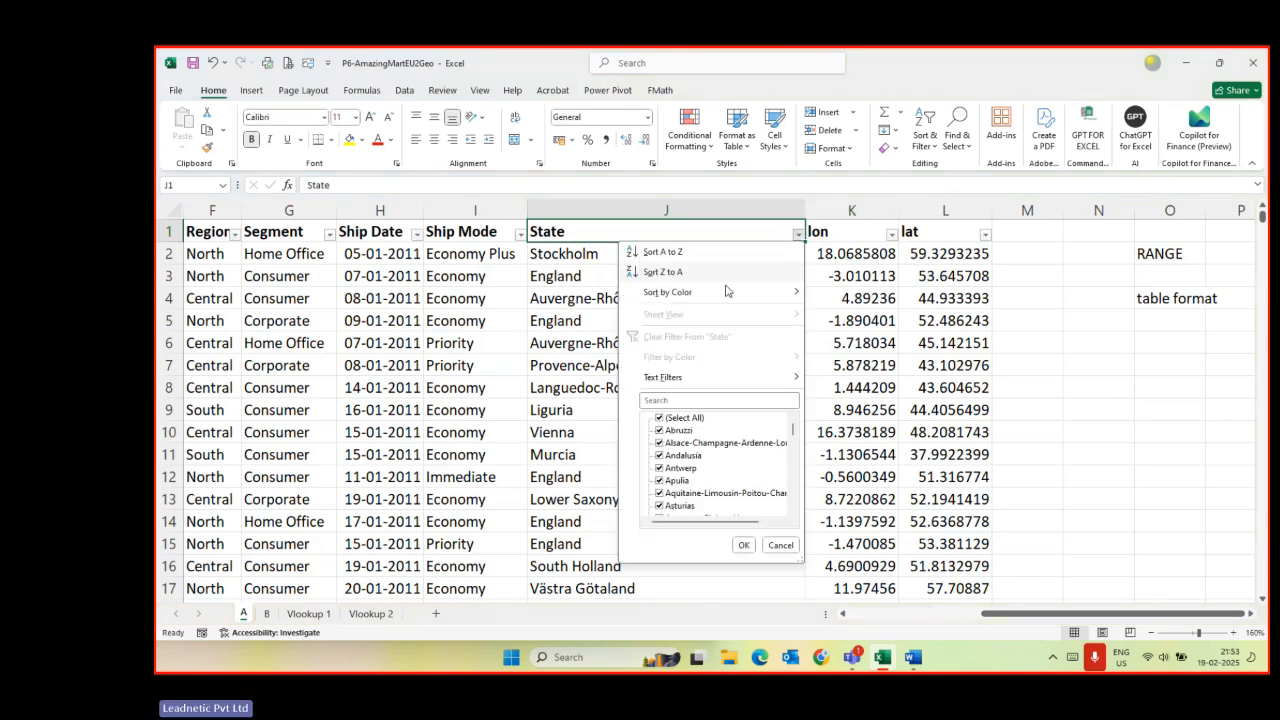
{"action": "left_click", "coordinate": [659, 418]}
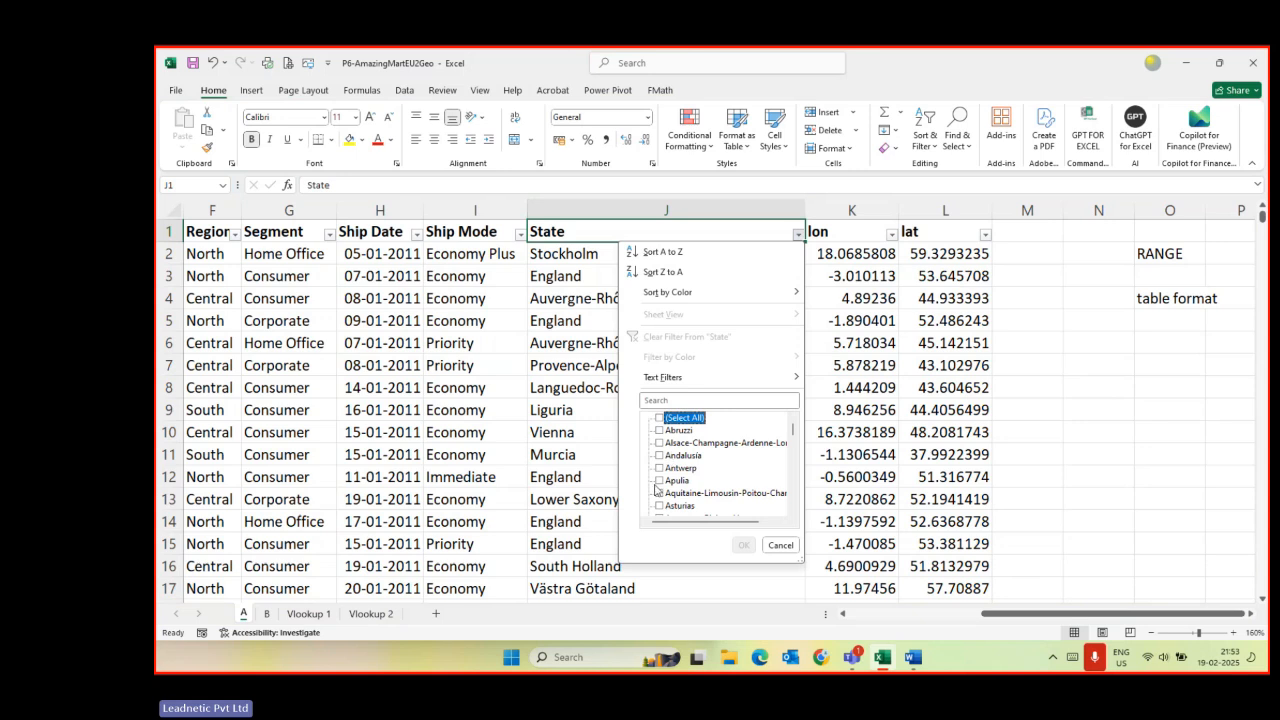
{"action": "scroll", "coordinate": [659, 495], "scroll_direction": "down", "scroll_amount": 4}
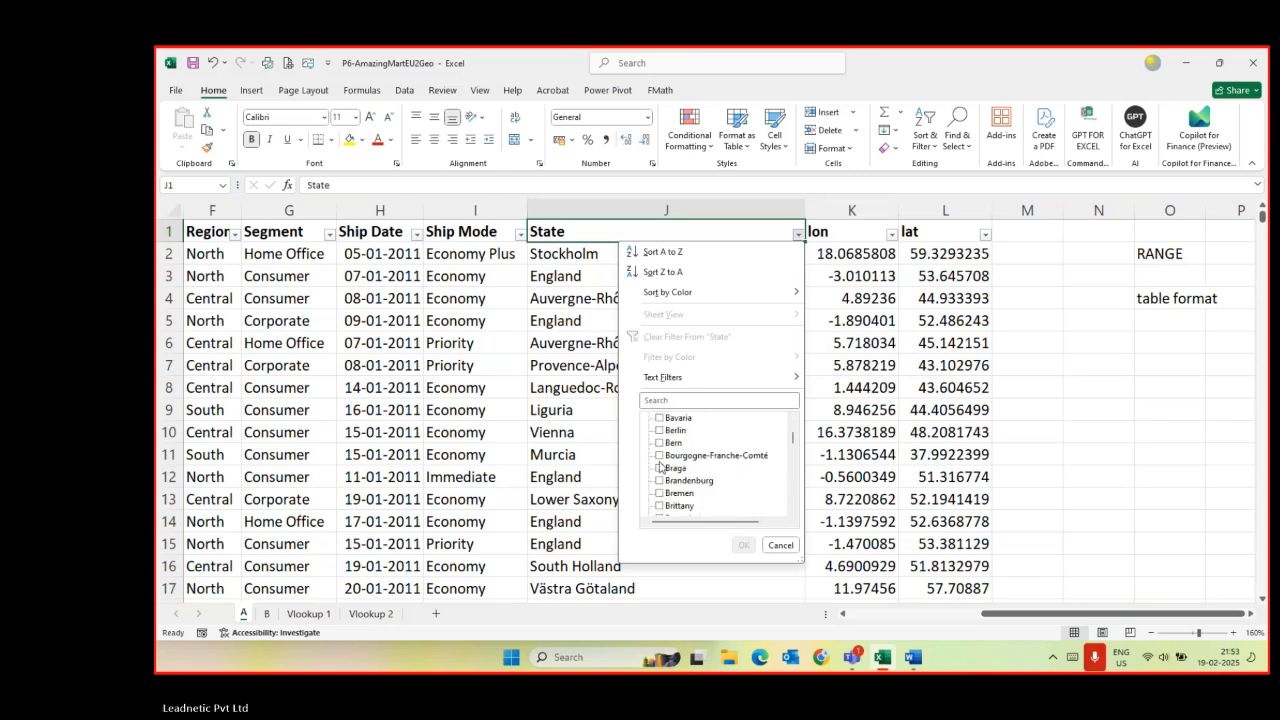
{"action": "left_click", "coordinate": [659, 430]}
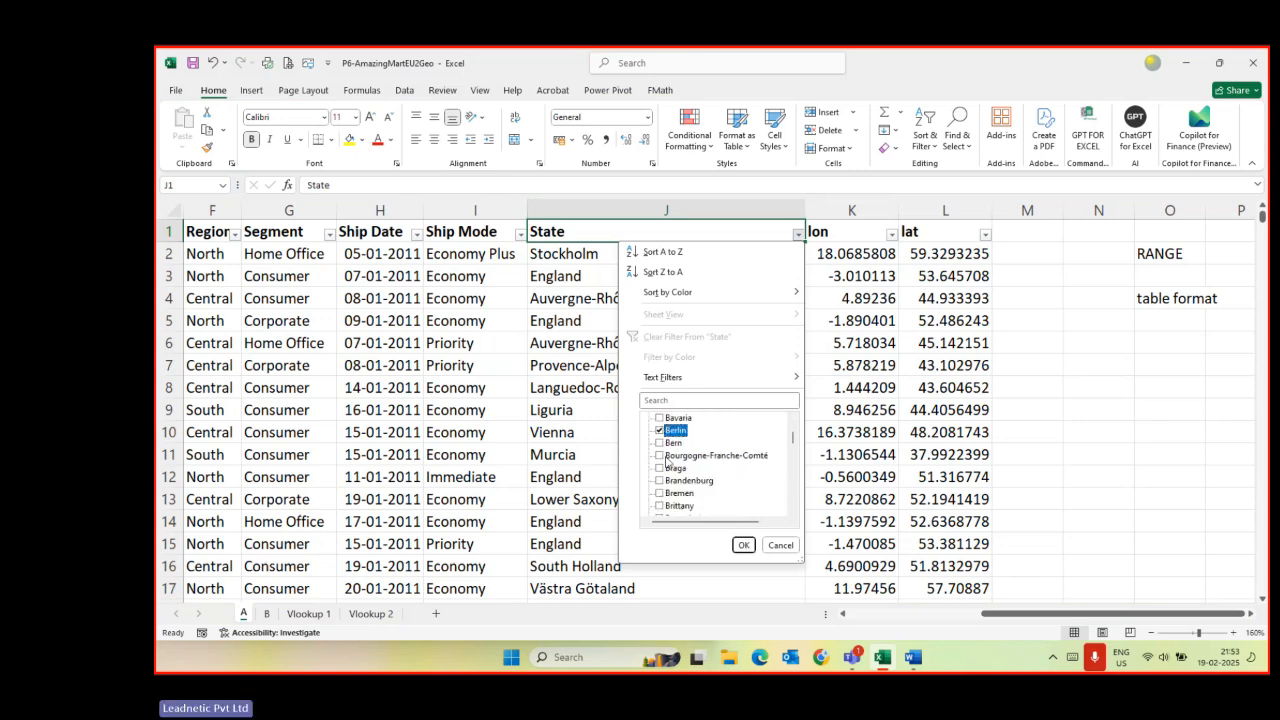
{"action": "left_click", "coordinate": [744, 545]}
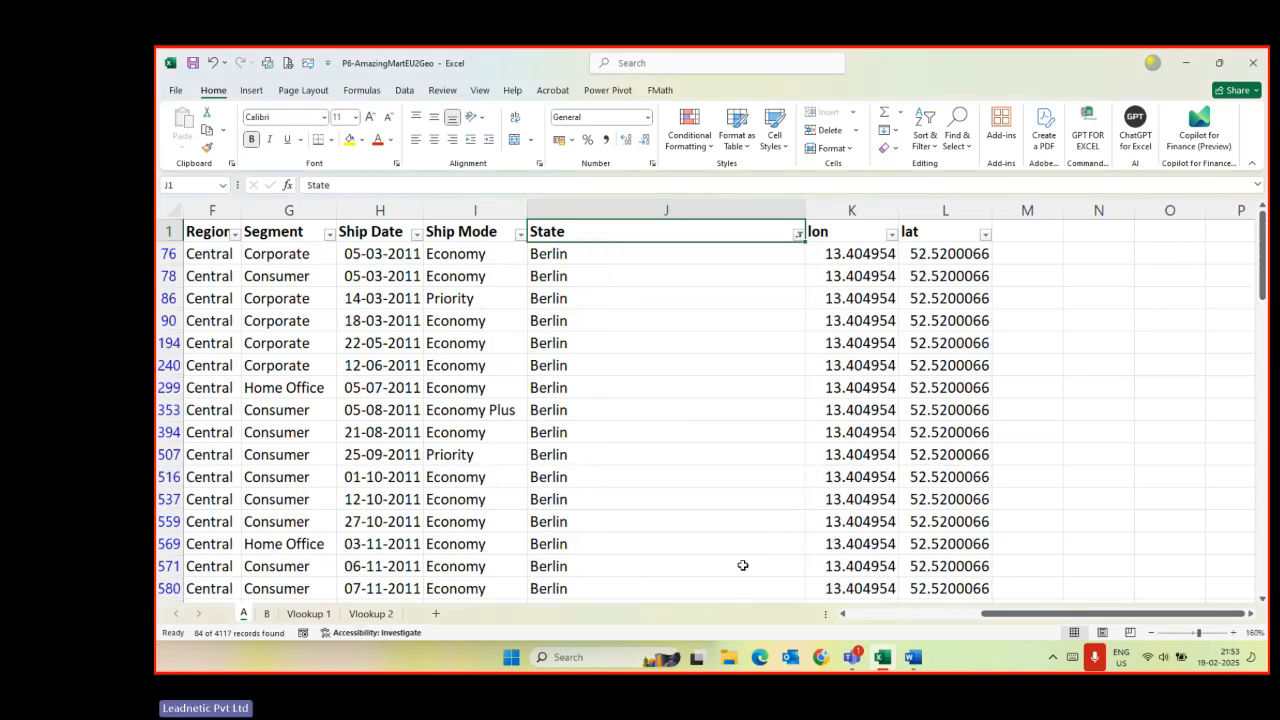
{"action": "left_click", "coordinate": [743, 566]}
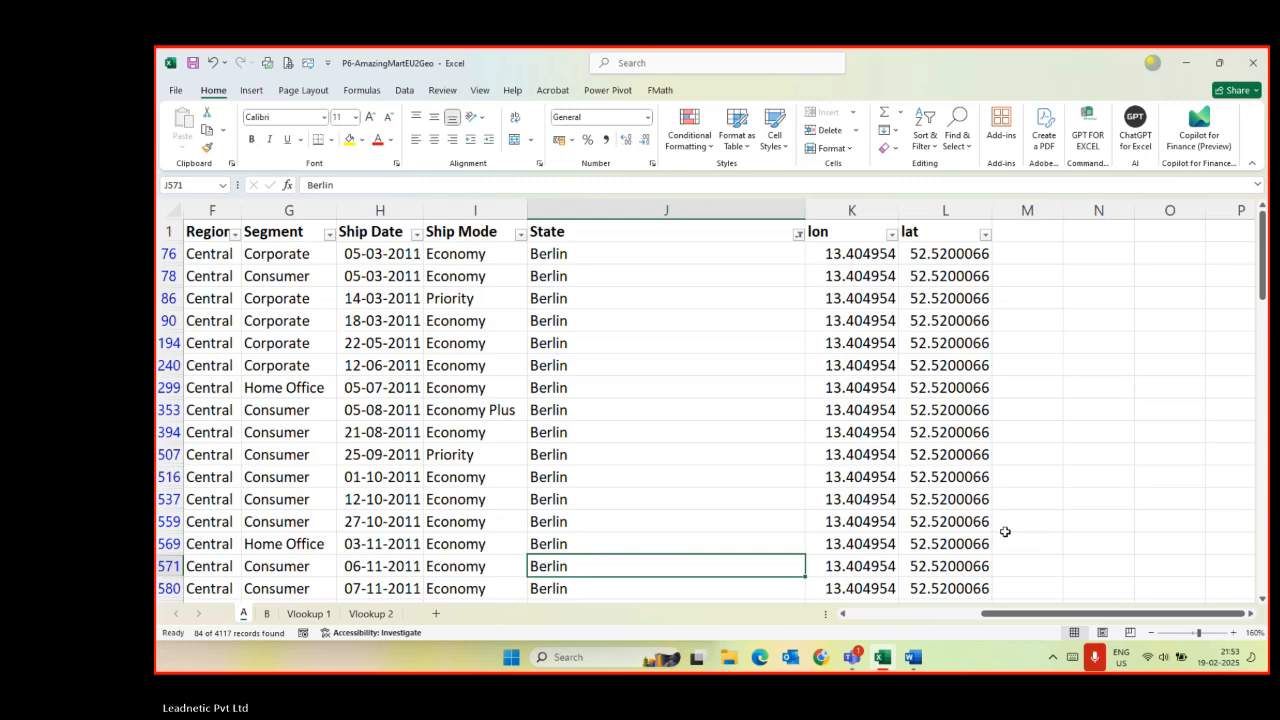
- Clear the filter from the State column
{"action": "left_click", "coordinate": [798, 234]}
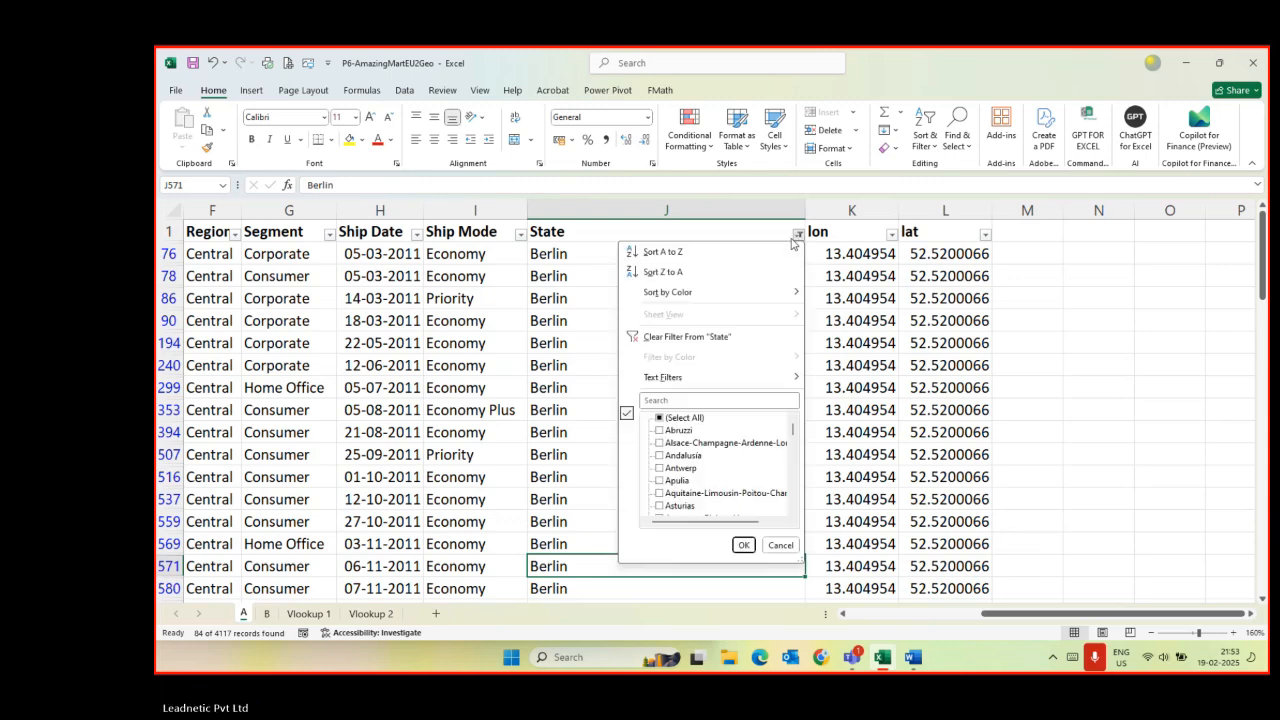
{"action": "left_click", "coordinate": [688, 336]}
{"action": "left_click", "coordinate": [749, 303]}
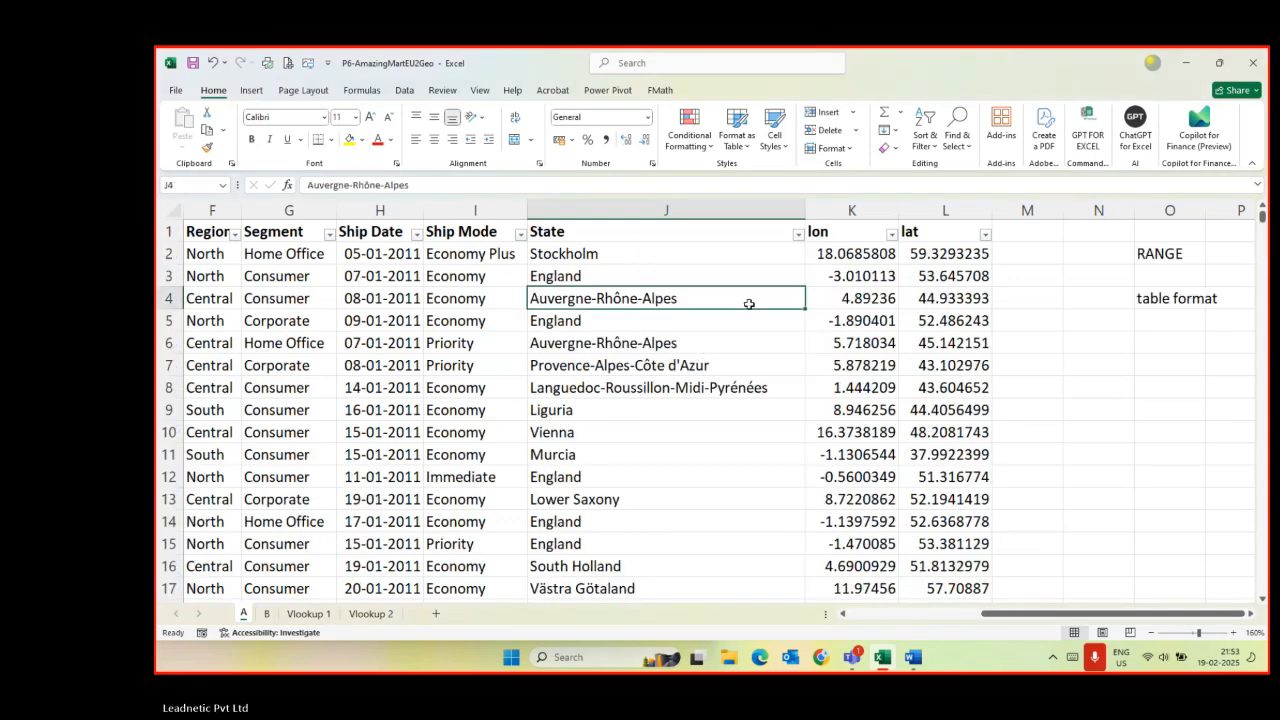
- Remove the filters from the header row of sheet A
{"action": "left_click", "coordinate": [624, 233]}
{"action": "key", "text": "ctrl+shift+l"}
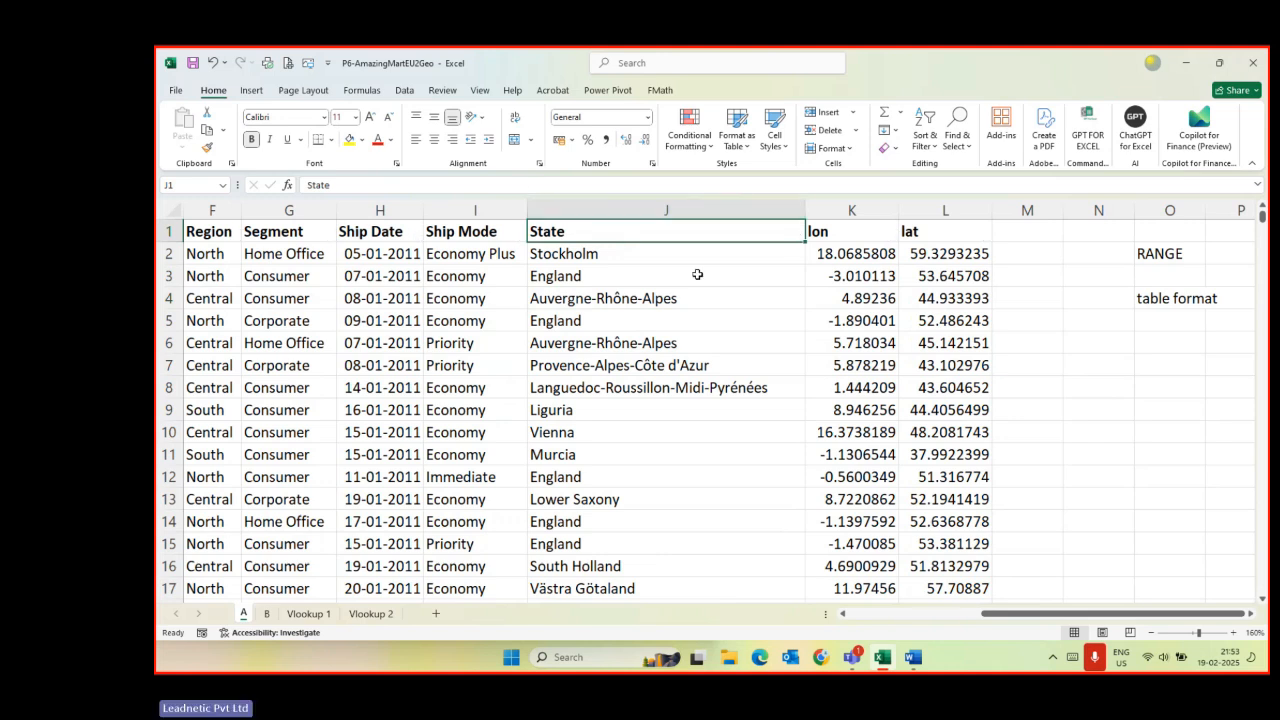
- Enter "SLICER" in cell O6 and "TIMELINE" in cell O7, below the table format note
{"action": "left_click", "coordinate": [1152, 337]}
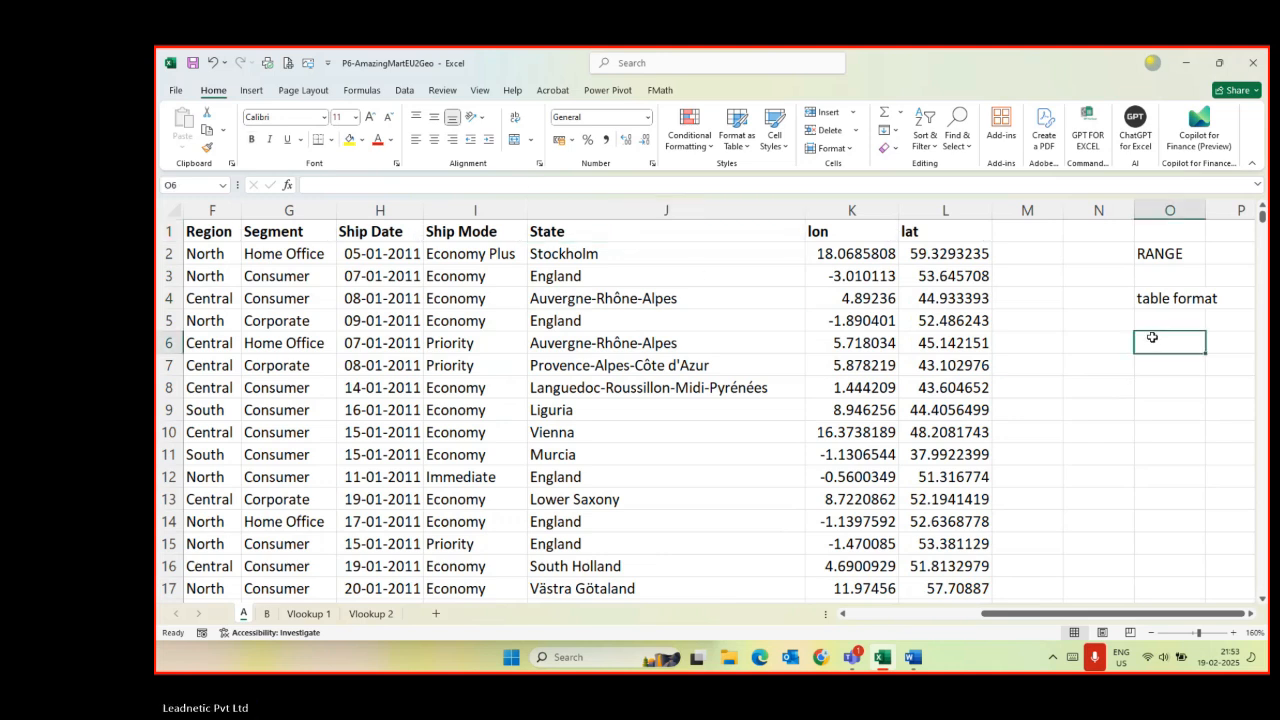
{"action": "type", "text": "SL"}
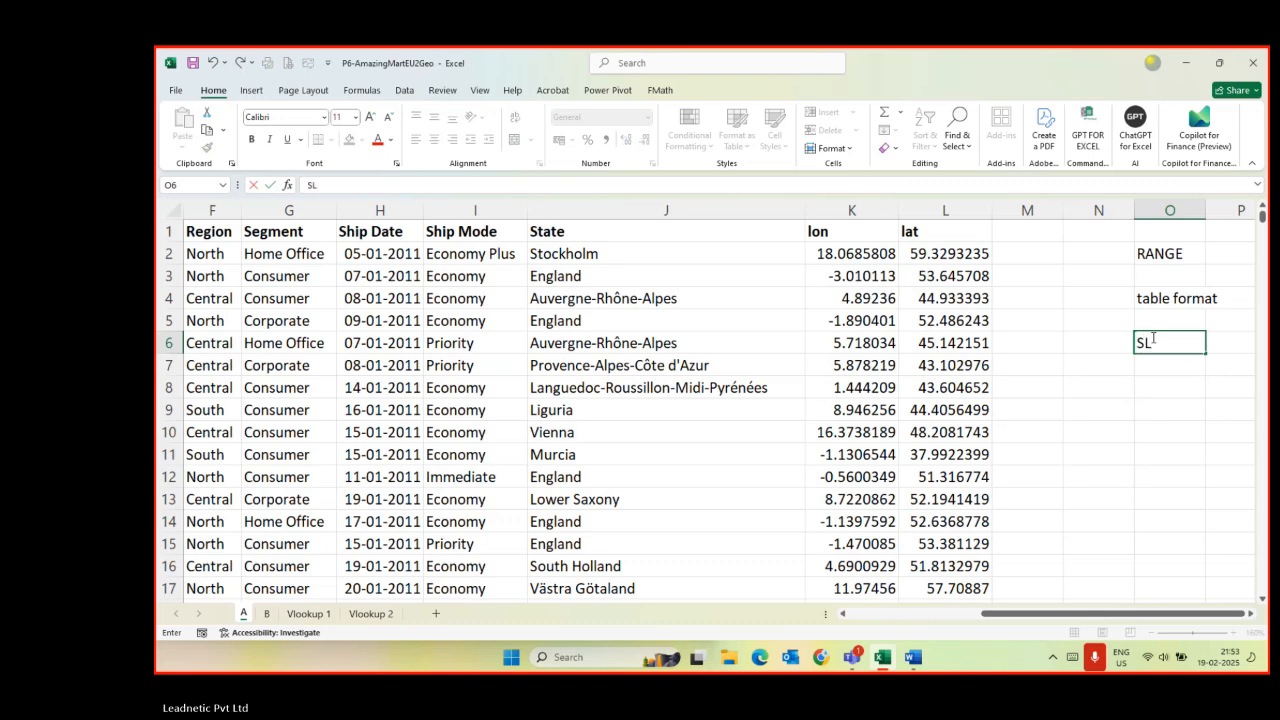
{"action": "type", "text": "ICER"}
{"action": "key", "text": "Return"}
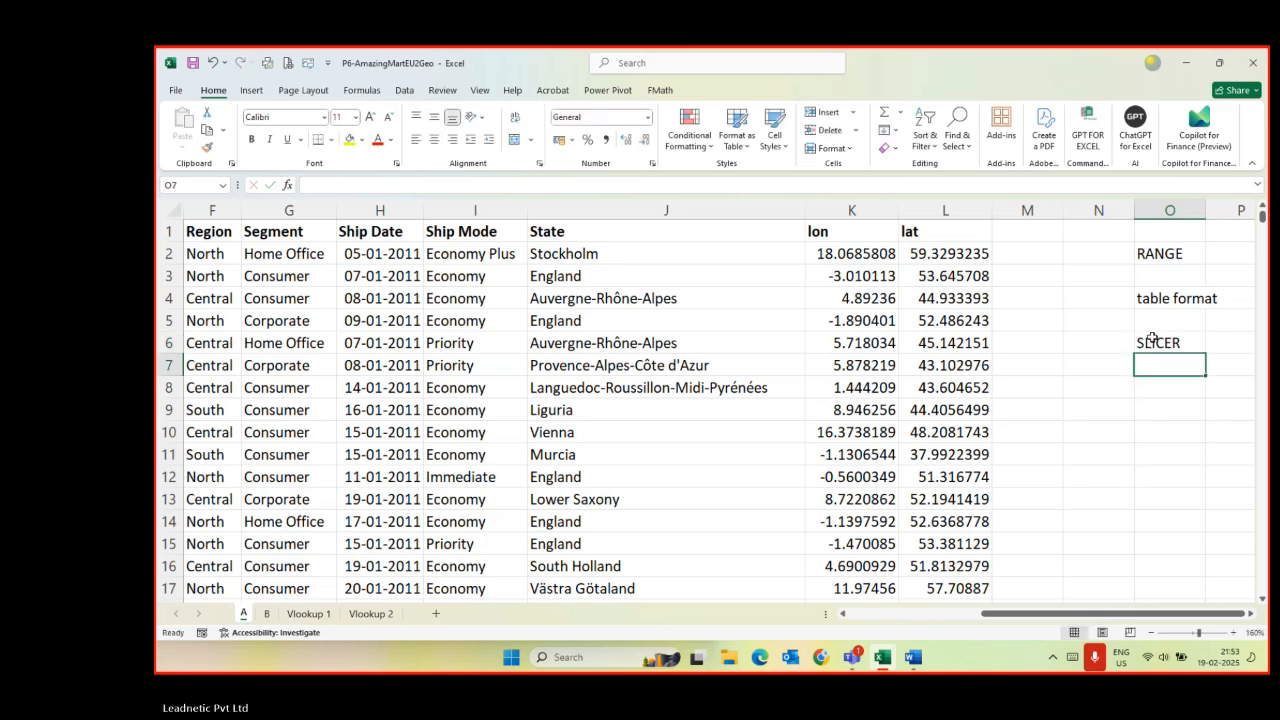
{"action": "type", "text": "TIMELINE"}
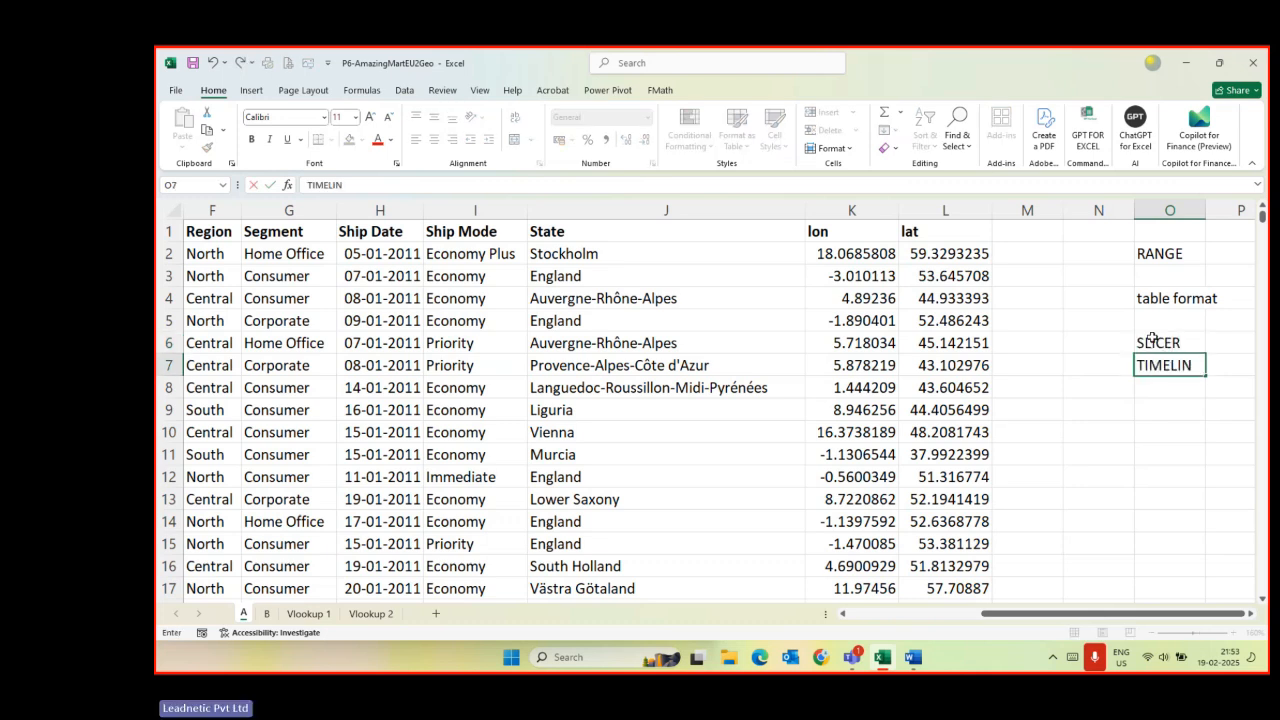
{"action": "key", "text": "Return"}
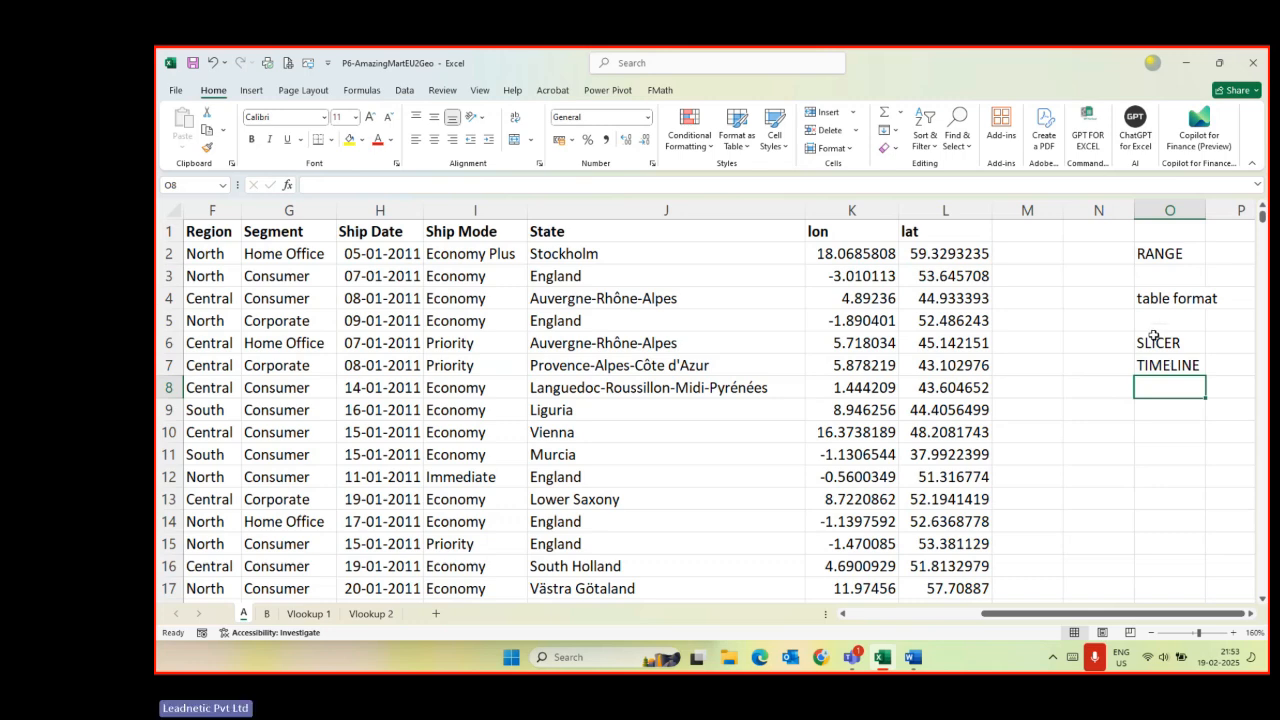
{"action": "left_click_drag", "start_coordinate": [1154, 340], "coordinate": [1160, 362]}
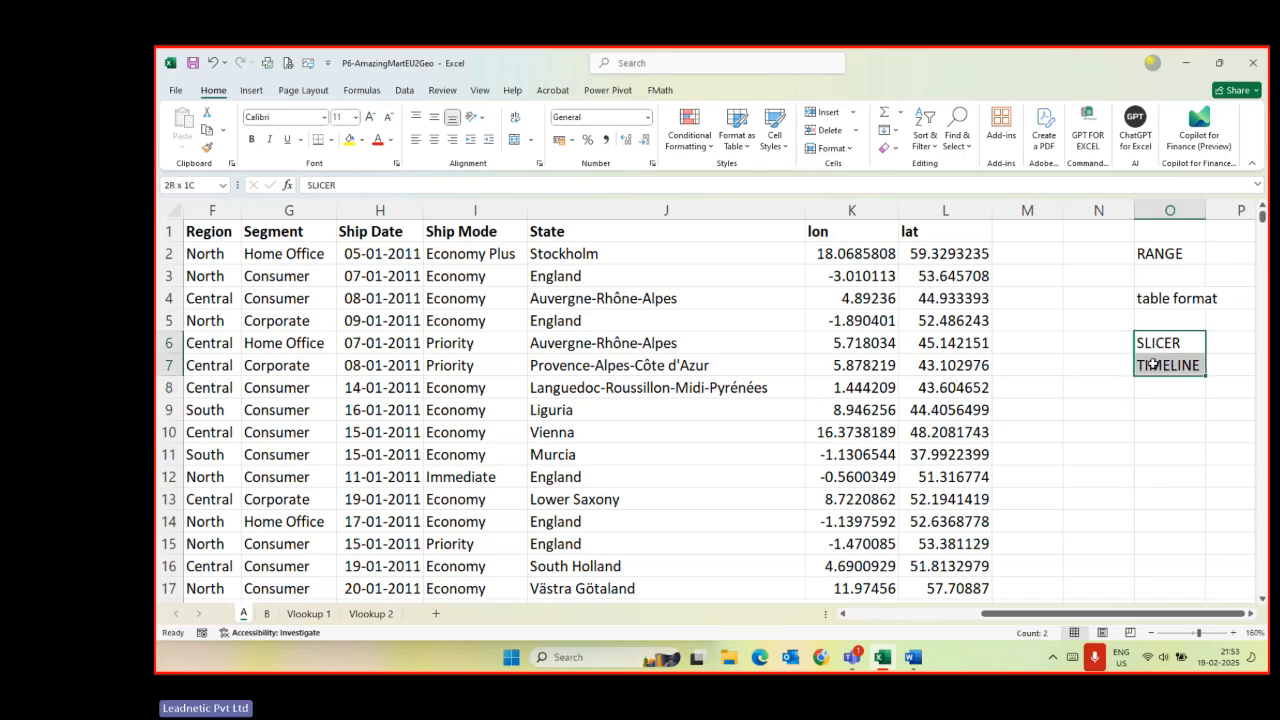
- Enter "Date" in P7 beside TIMELINE and "Element any" in P6 beside SLICER
{"action": "left_click", "coordinate": [1251, 616]}
{"action": "left_click", "coordinate": [1251, 616]}
{"action": "left_click", "coordinate": [1251, 616]}
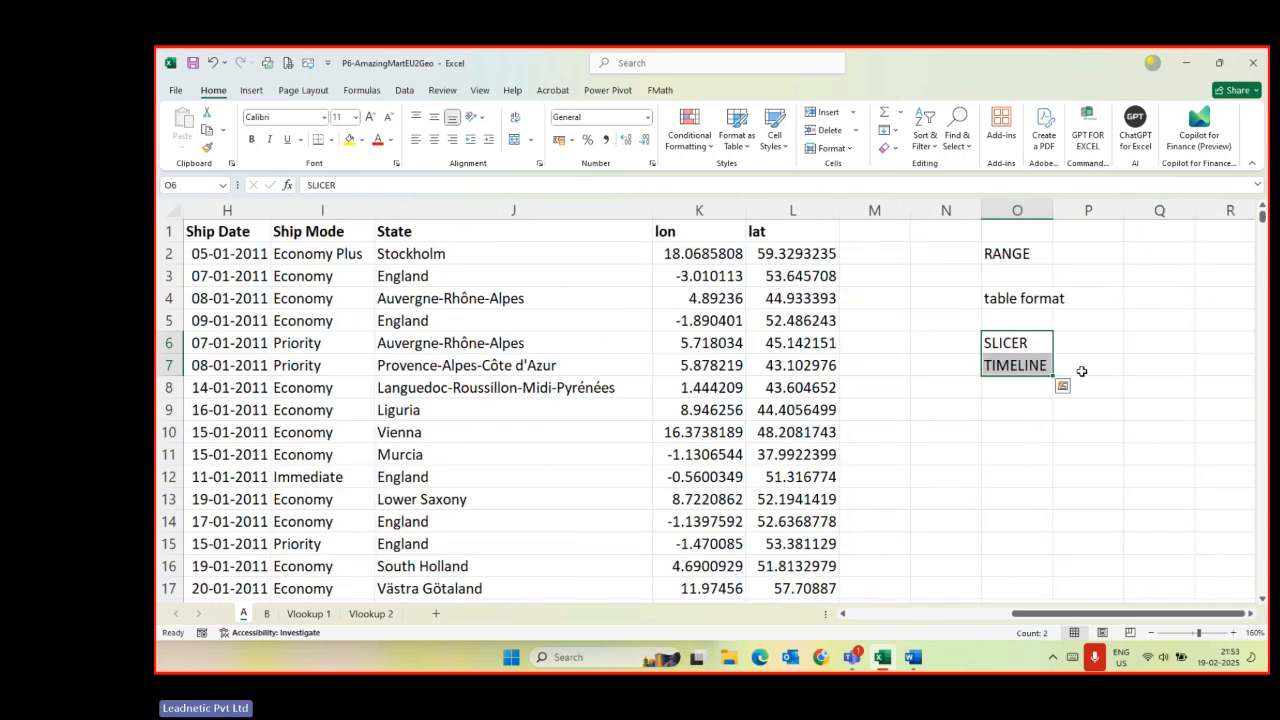
{"action": "left_click", "coordinate": [1081, 371]}
{"action": "type", "text": "daTE"}
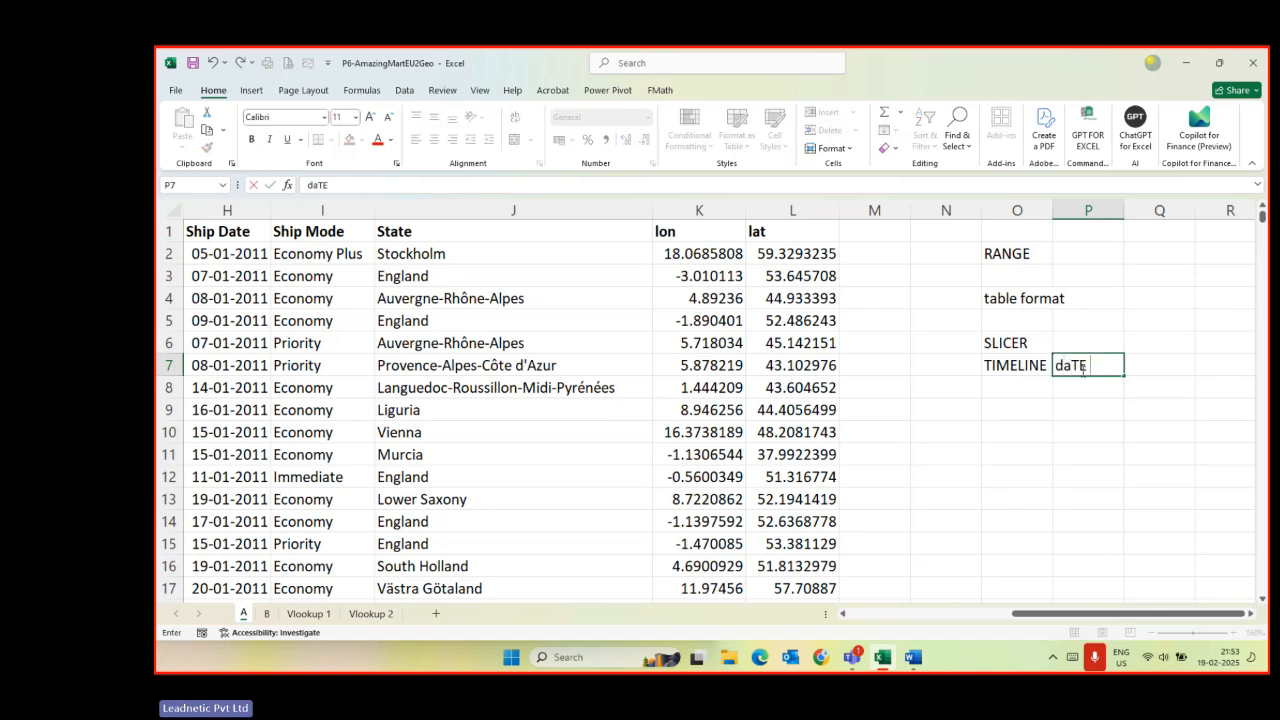
{"action": "key", "text": "BackSpace"}
{"action": "key", "text": "BackSpace"}
{"action": "key", "text": "BackSpace"}
{"action": "key", "text": "BackSpace"}
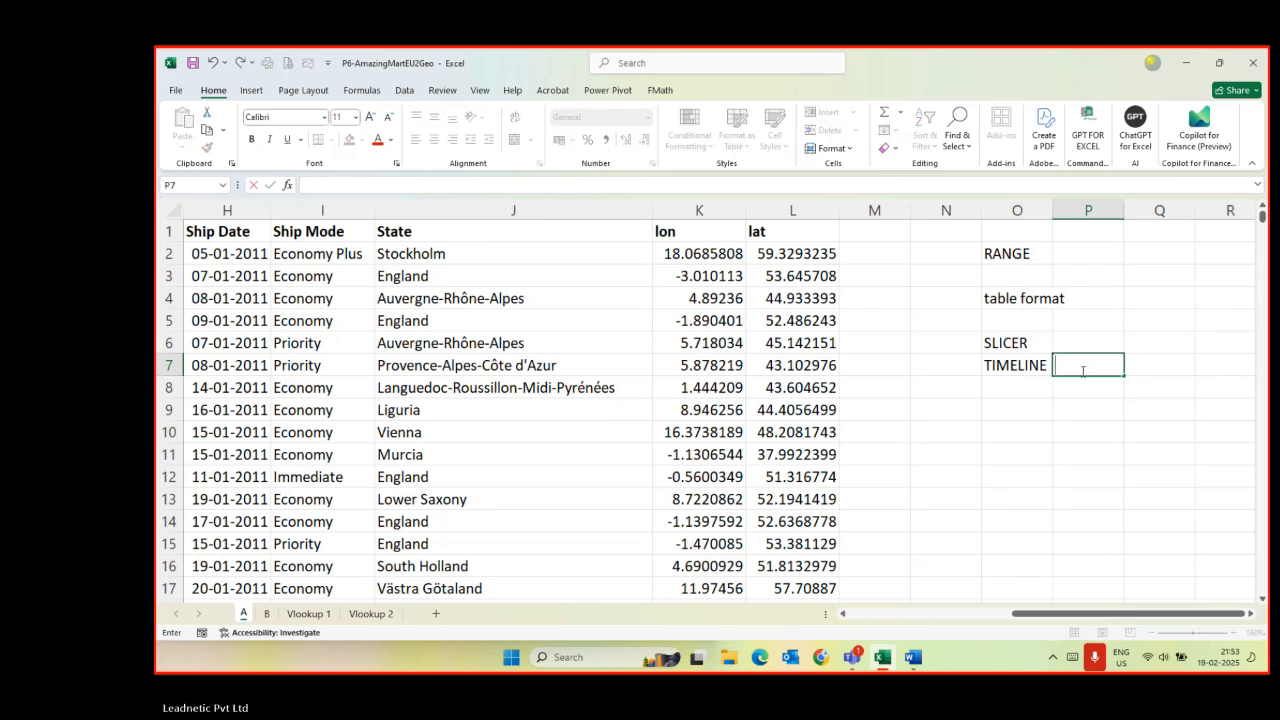
{"action": "type", "text": "Date"}
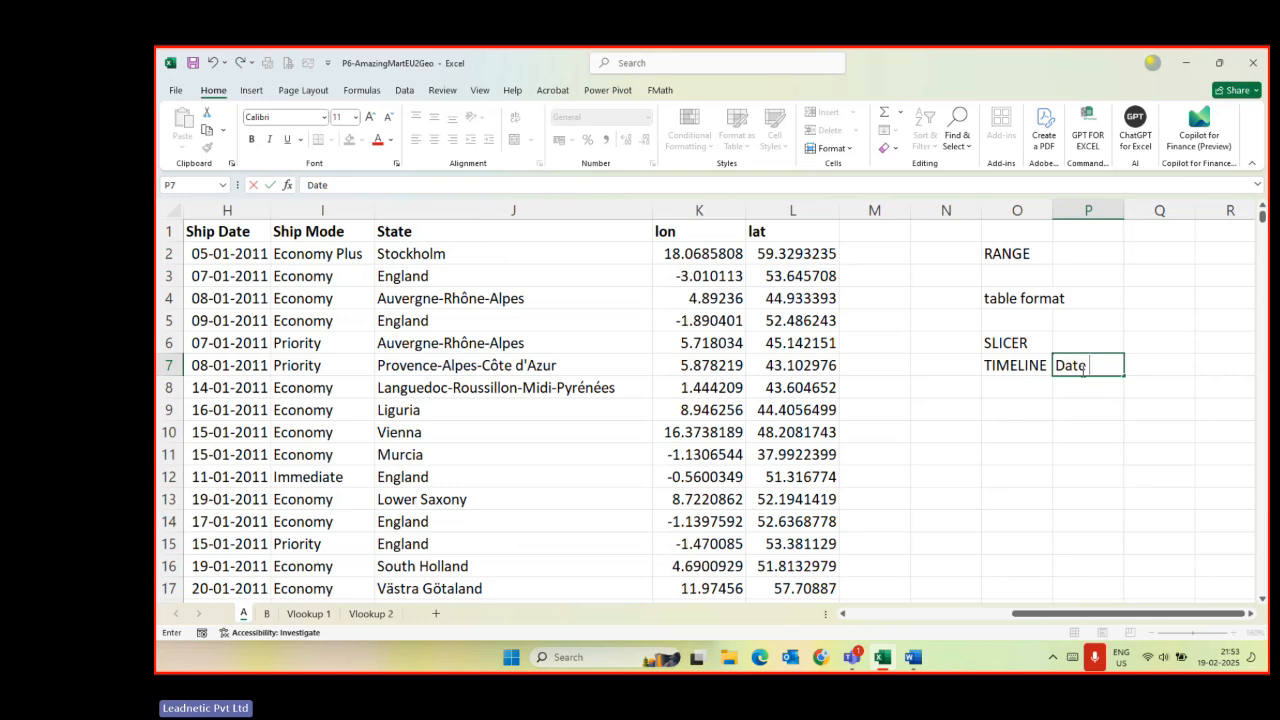
{"action": "key", "text": "Up"}
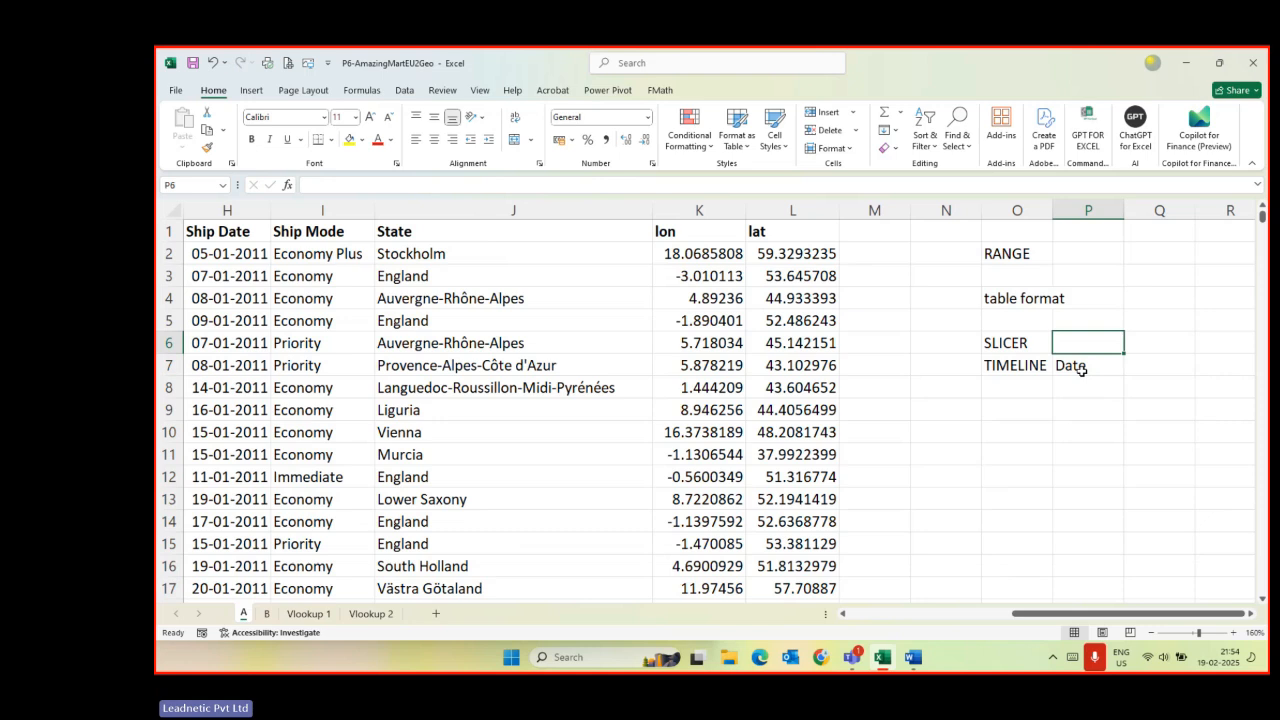
{"action": "type", "text": "Ele"}
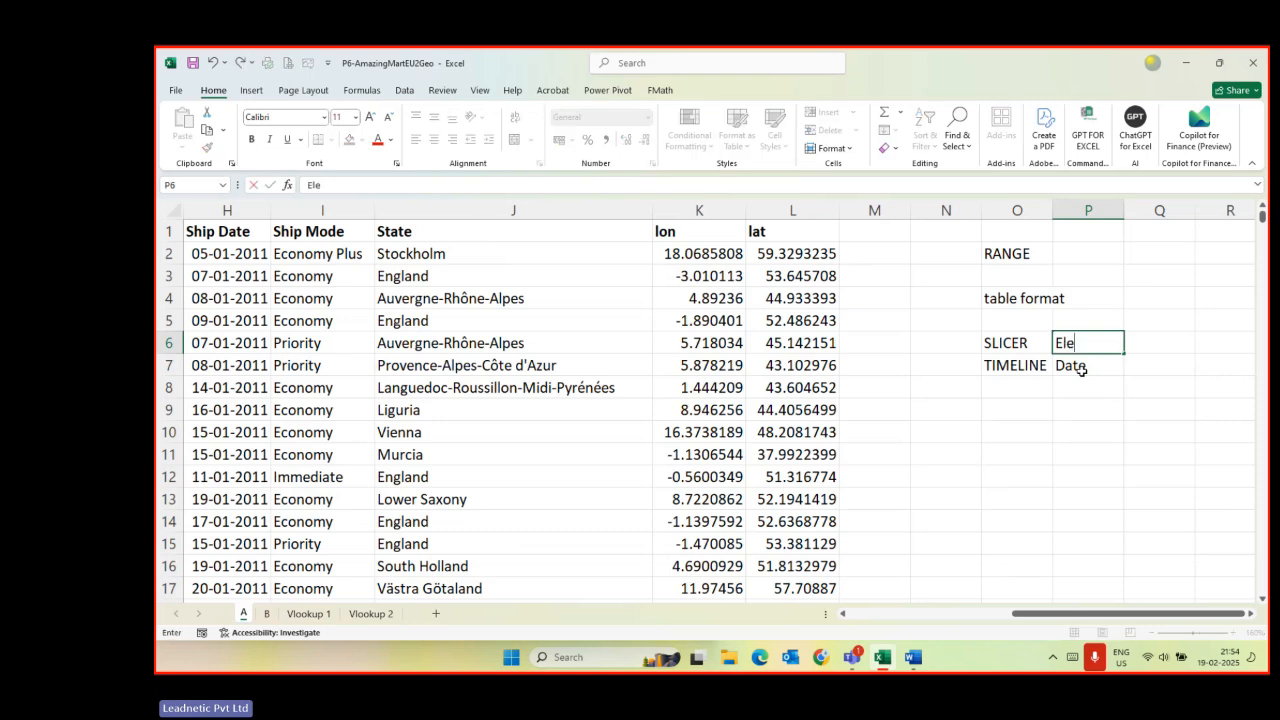
{"action": "type", "text": "ment"}
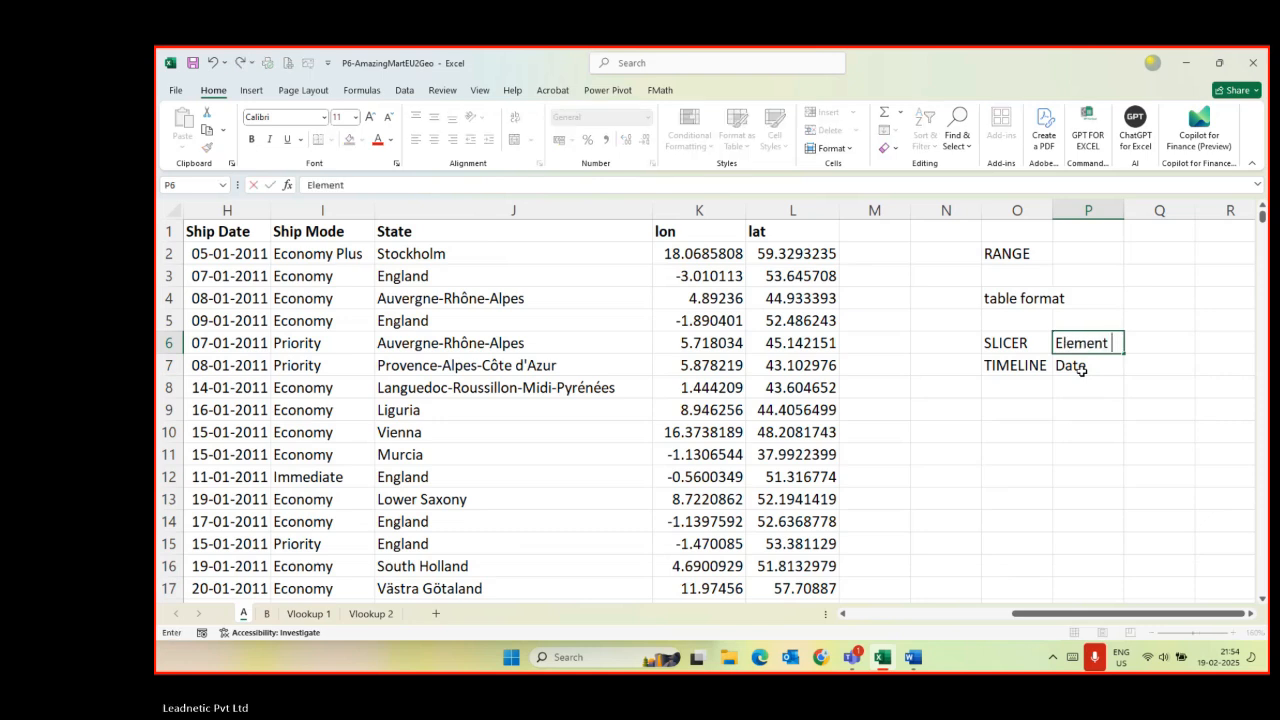
{"action": "type", "text": " any"}
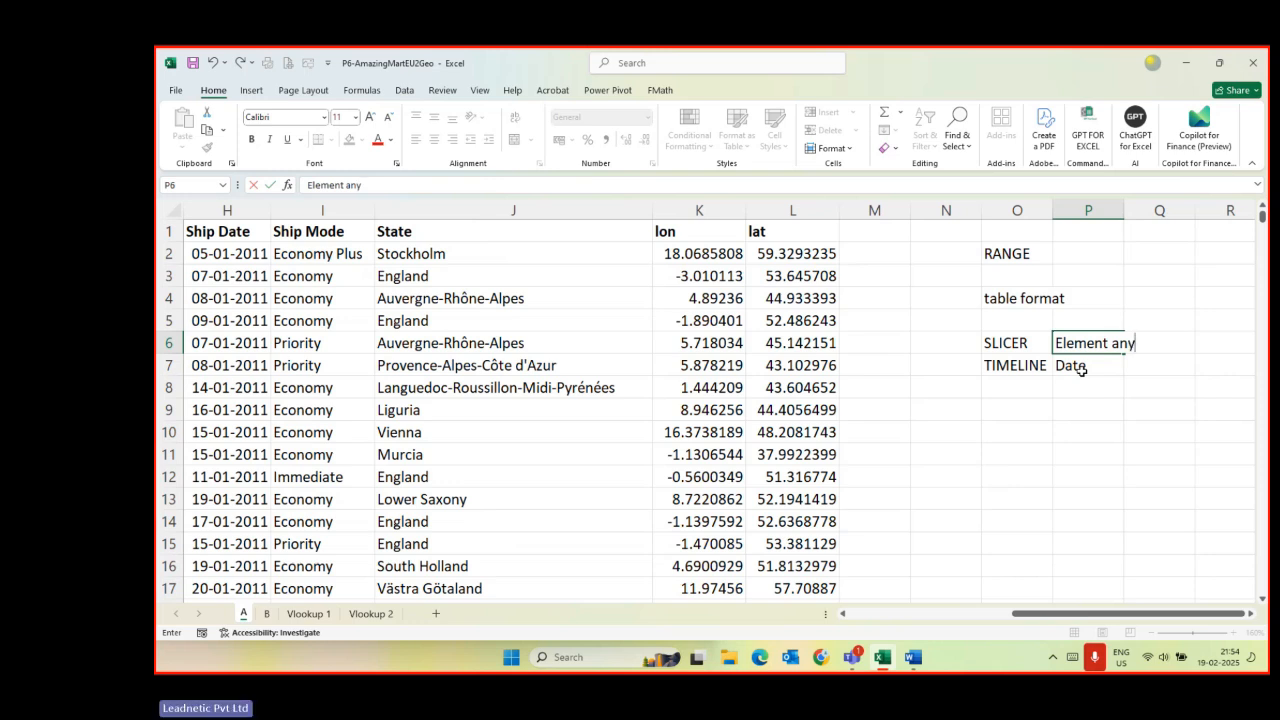
{"action": "key", "text": "Return"}
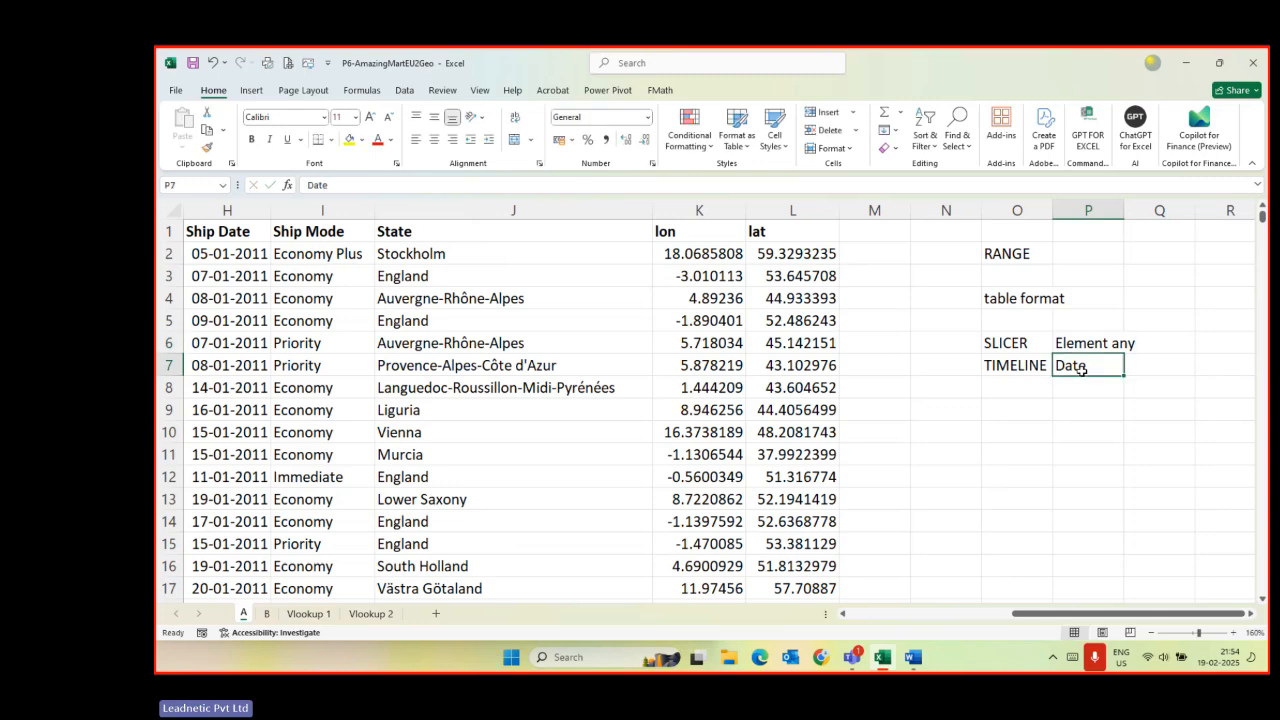
- Look across the columns of sheet A from Order ID to lat, ending at the SLICER and TIMELINE notes
{"action": "key", "text": "Left"}
{"action": "key", "text": "Left"}
{"action": "key", "text": "Left"}
{"action": "key", "text": "Left"}
{"action": "key", "text": "Left"}
{"action": "key", "text": "Left"}
{"action": "key", "text": "Left"}
{"action": "key", "text": "Left"}
{"action": "key", "text": "Left"}
{"action": "key", "text": "Left"}
{"action": "key", "text": "Home"}
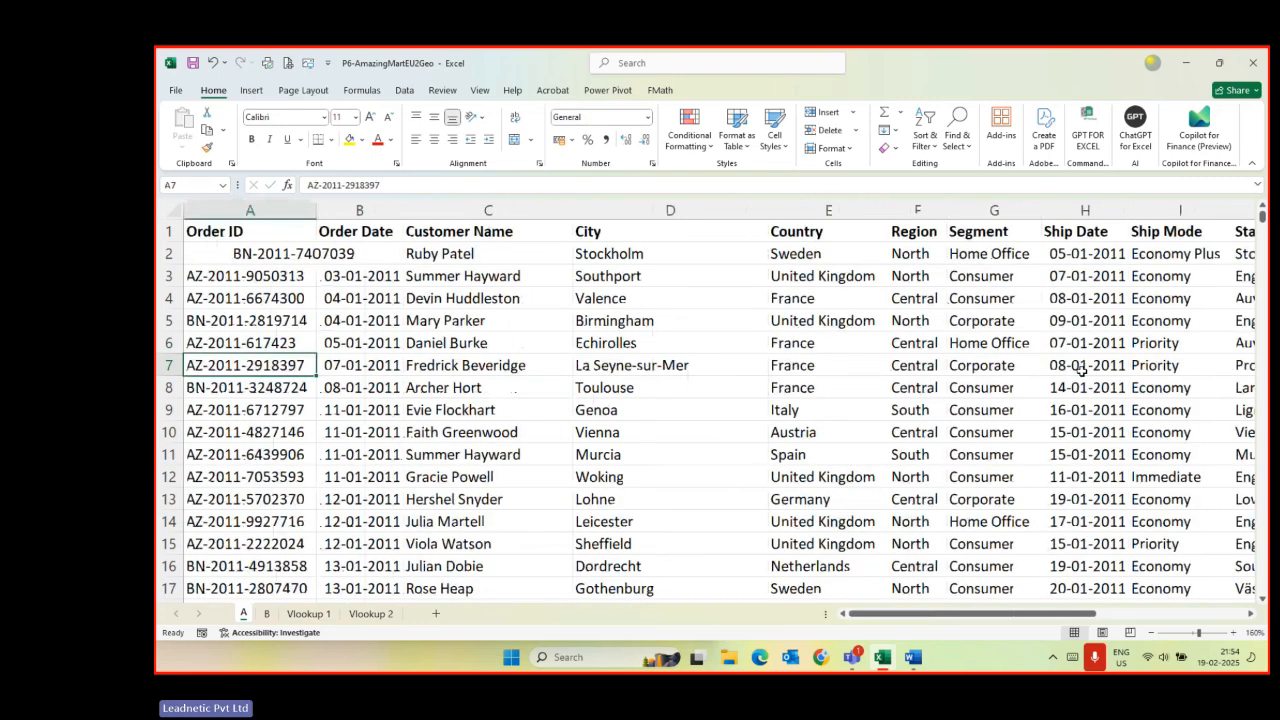
{"action": "key", "text": "Right"}
{"action": "key", "text": "Right"}
{"action": "key", "text": "Right"}
{"action": "key", "text": "Right"}
{"action": "key", "text": "Right"}
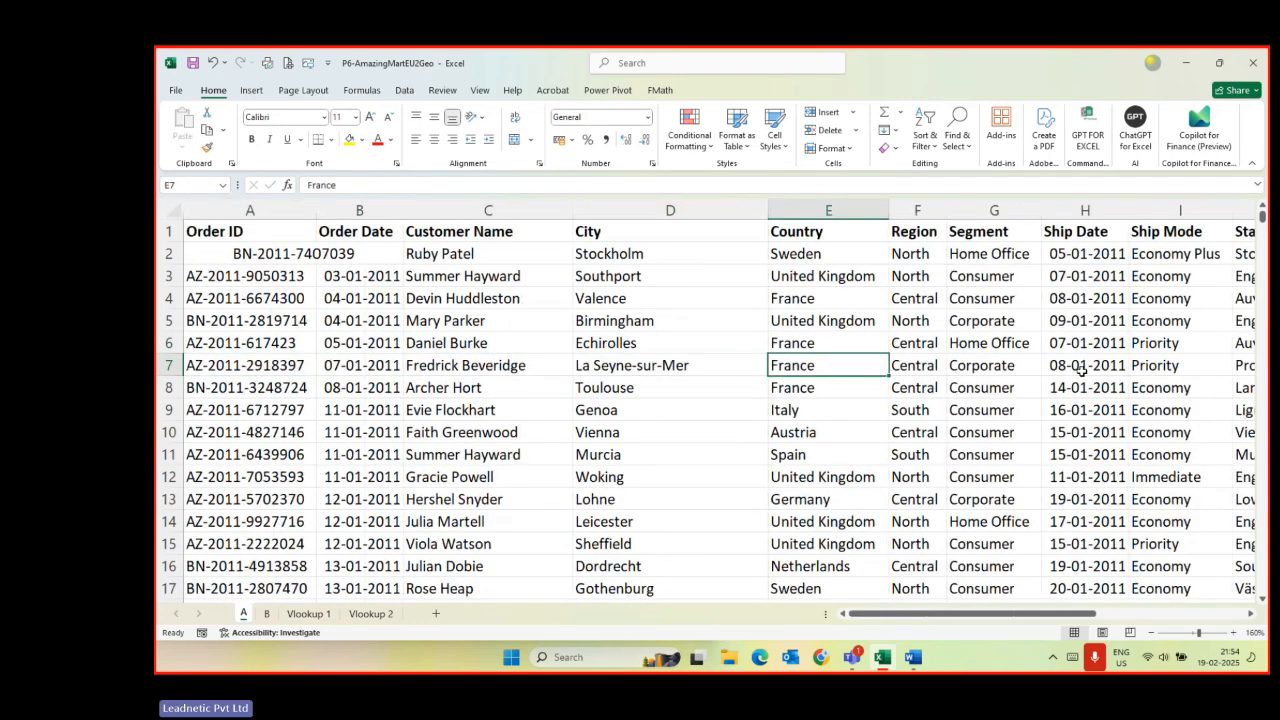
{"action": "key", "text": "Right"}
{"action": "key", "text": "Right"}
{"action": "key", "text": "Right"}
{"action": "key", "text": "Right"}
{"action": "key", "text": "Right"}
{"action": "key", "text": "Right"}
{"action": "key", "text": "Right"}
{"action": "key", "text": "Right"}
{"action": "key", "text": "Right"}
{"action": "key", "text": "Right"}
{"action": "key", "text": "Right"}
{"action": "key", "text": "Right"}
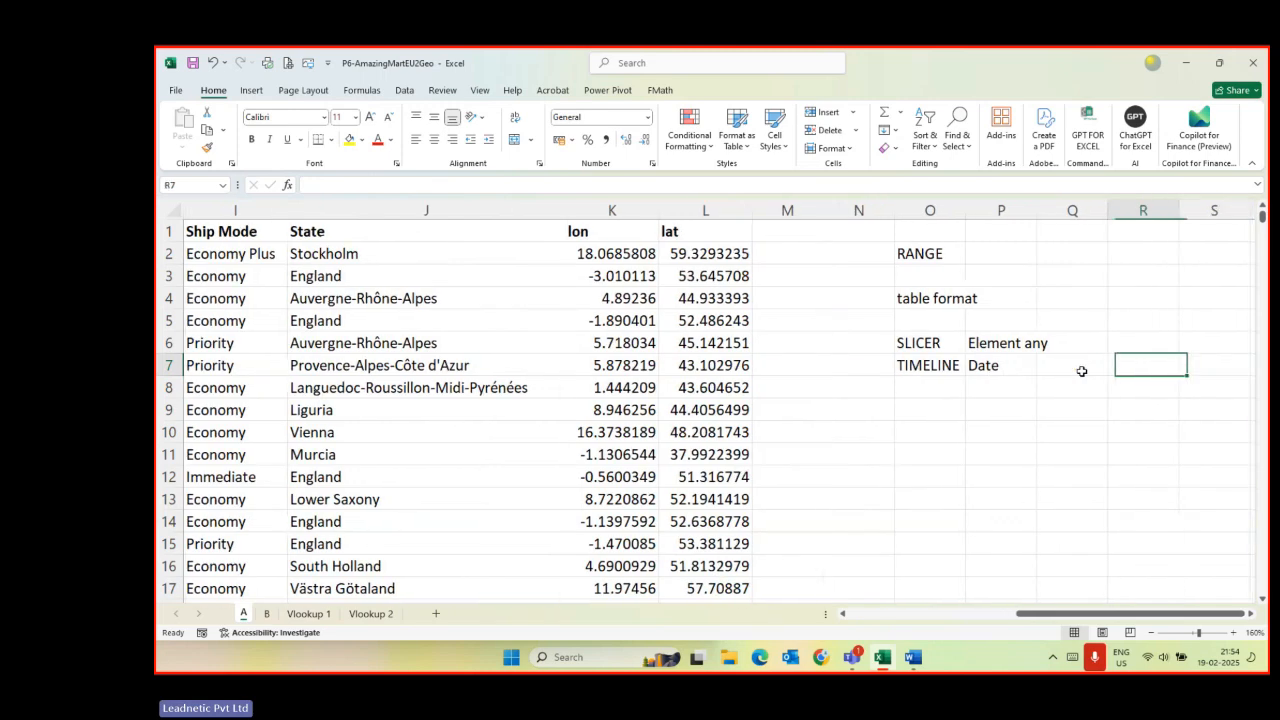
{"action": "key", "text": "Left"}
{"action": "key", "text": "Left"}
{"action": "key", "text": "Left"}
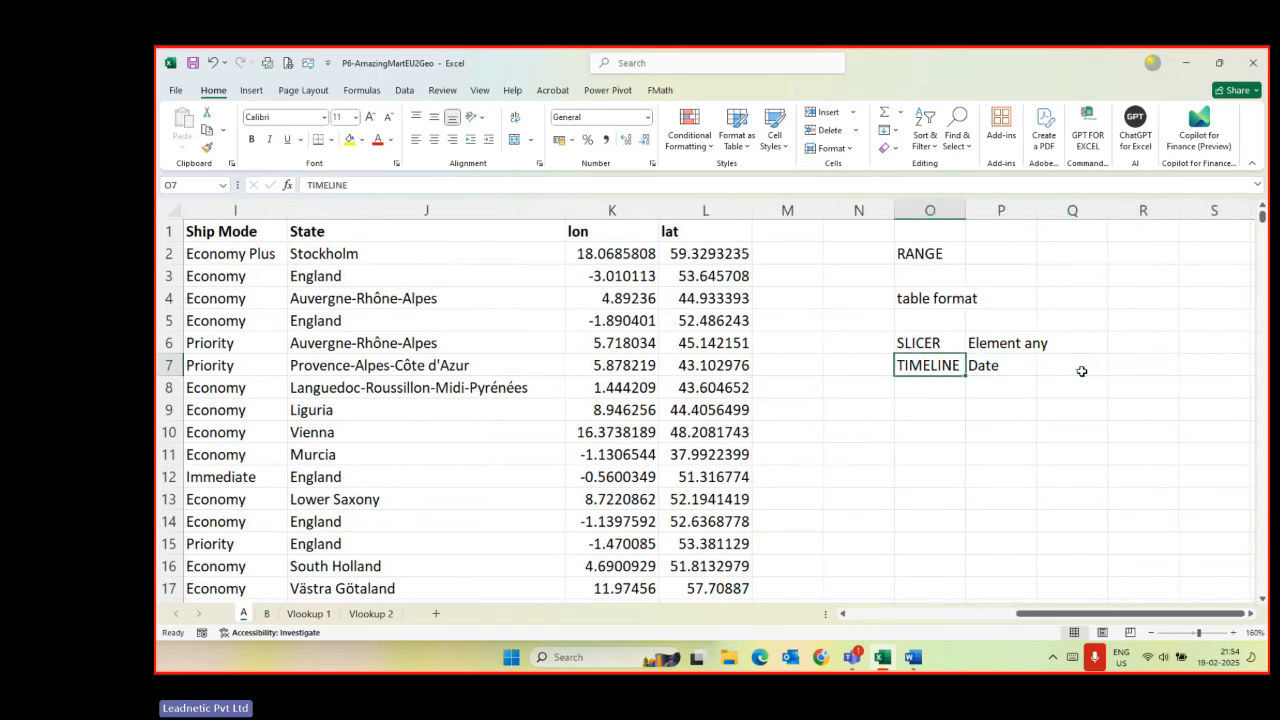
{"action": "key", "text": "Up"}
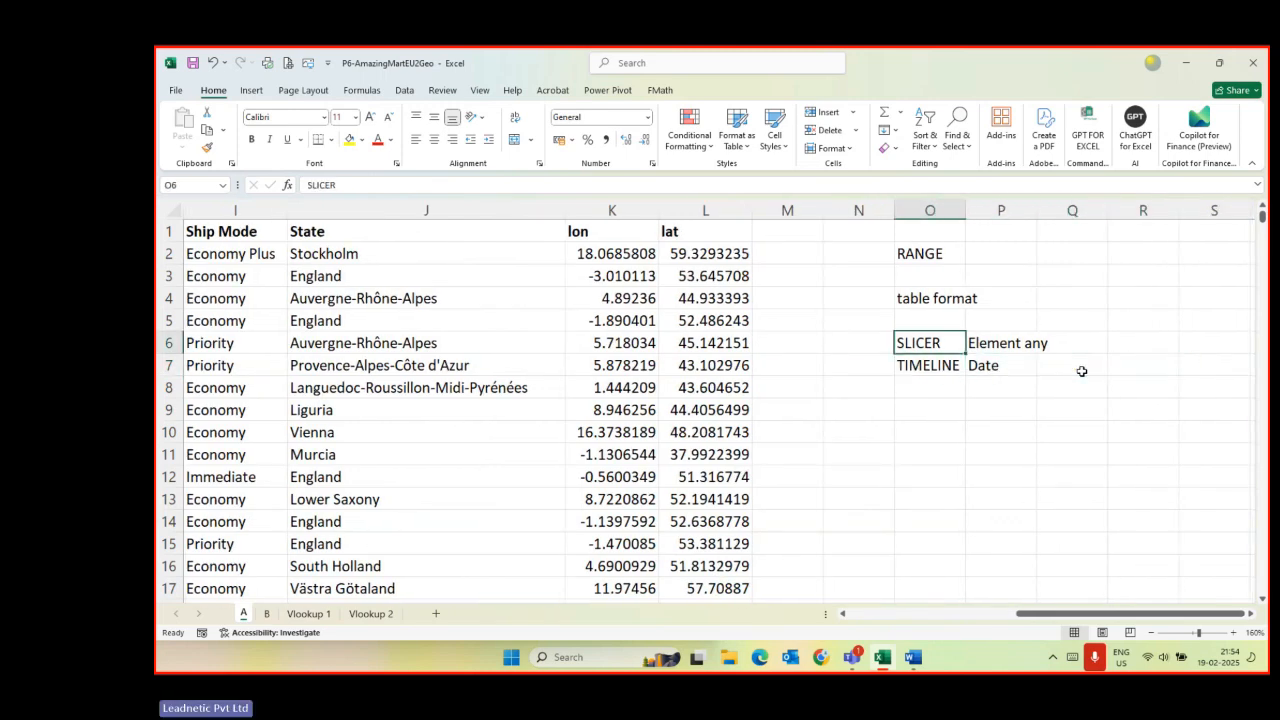
- Select the entire data range A1:L4118 on sheet A, including the header row
{"action": "key", "text": "ctrl+Home"}
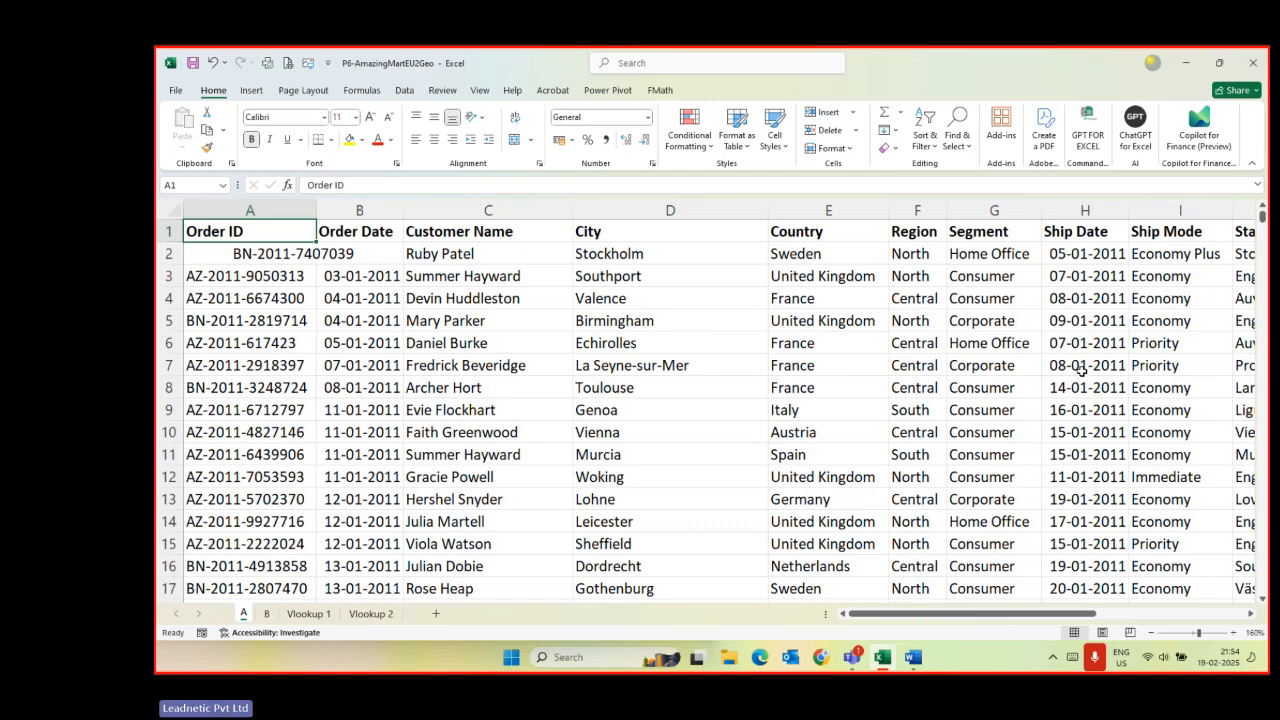
{"action": "key", "text": "ctrl+shift+End"}
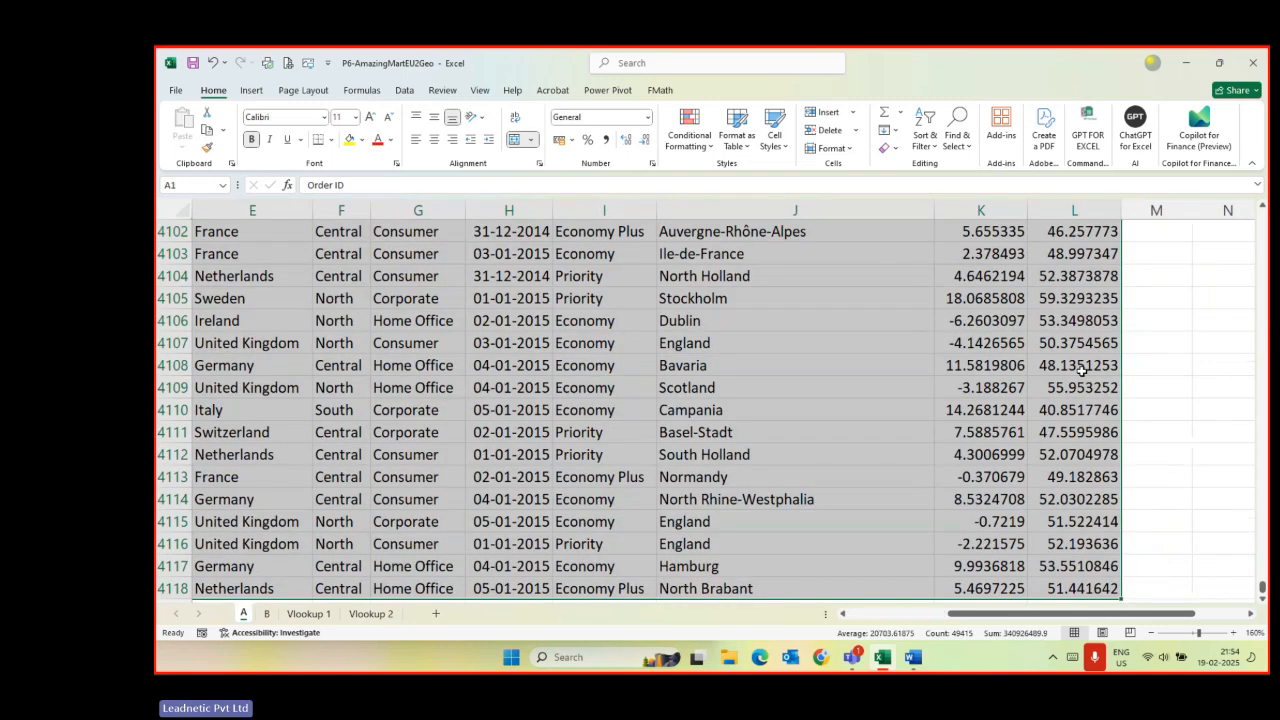
{"action": "scroll", "coordinate": [1082, 370], "scroll_direction": "down", "scroll_amount": 3}
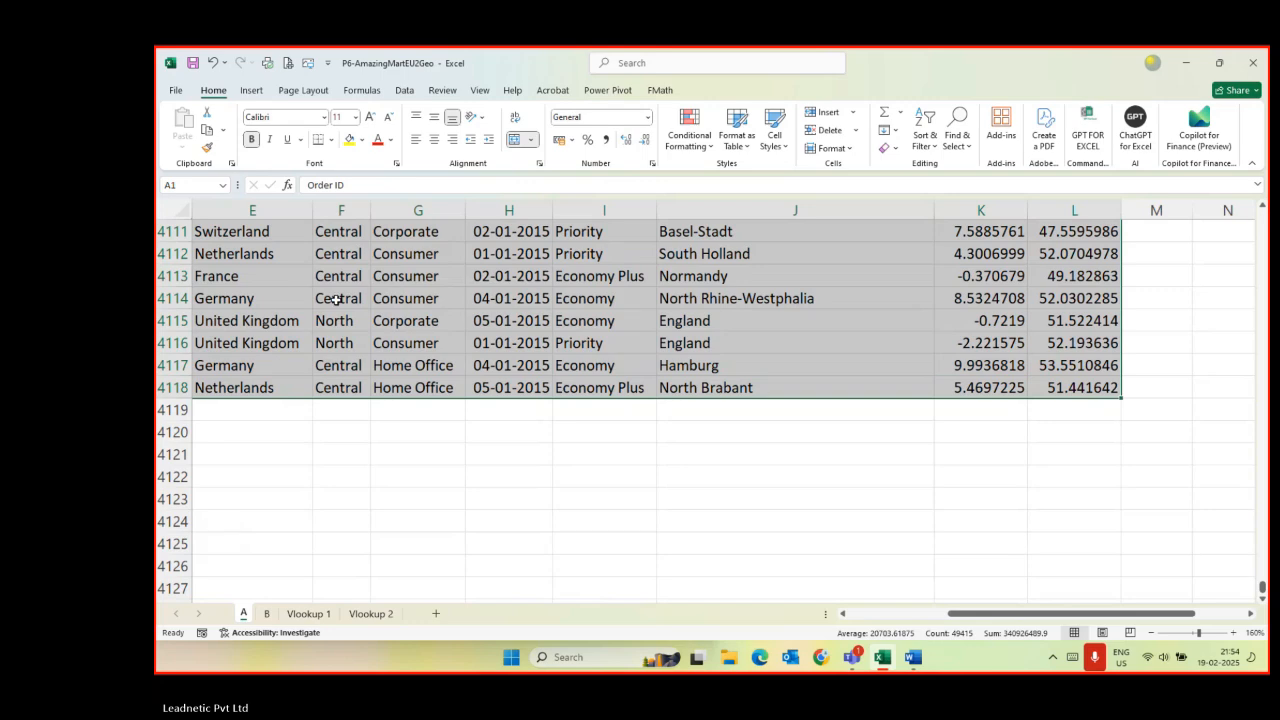
{"action": "scroll", "coordinate": [337, 299], "scroll_direction": "up", "scroll_amount": 18}
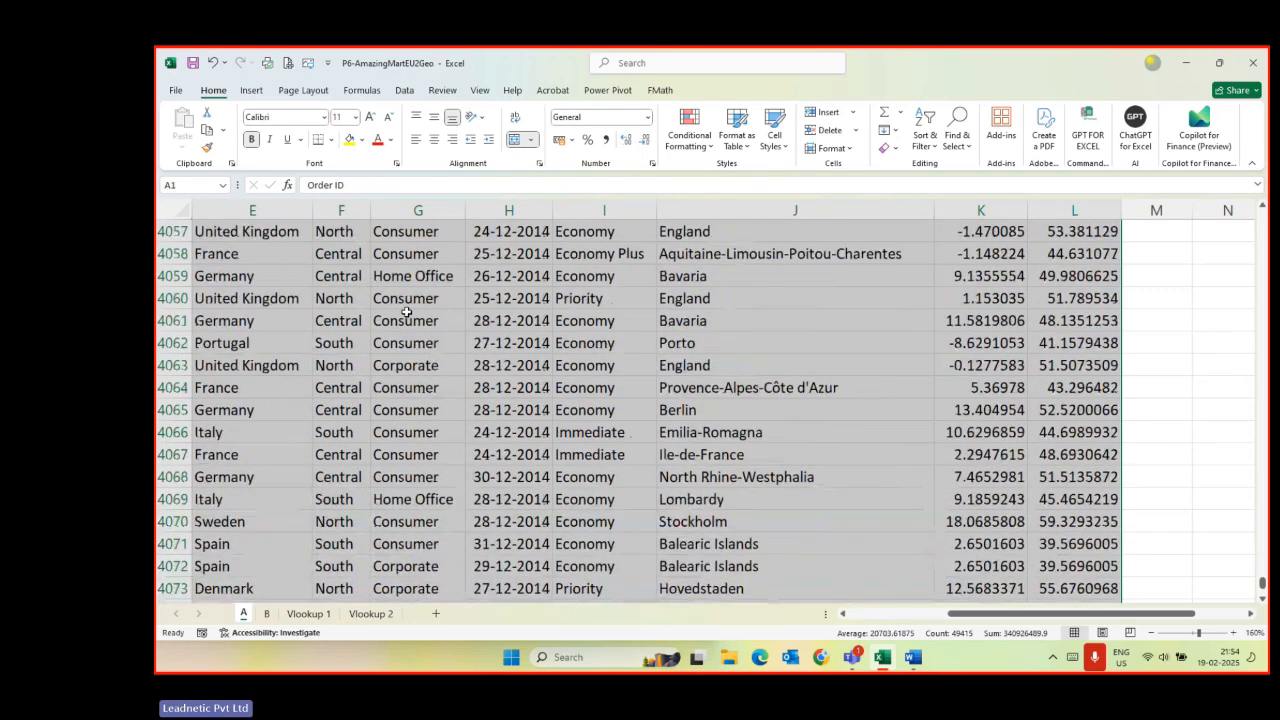
{"action": "scroll", "coordinate": [406, 313], "scroll_direction": "up", "scroll_amount": 5}
{"action": "scroll", "coordinate": [406, 313], "scroll_direction": "up", "scroll_amount": 9}
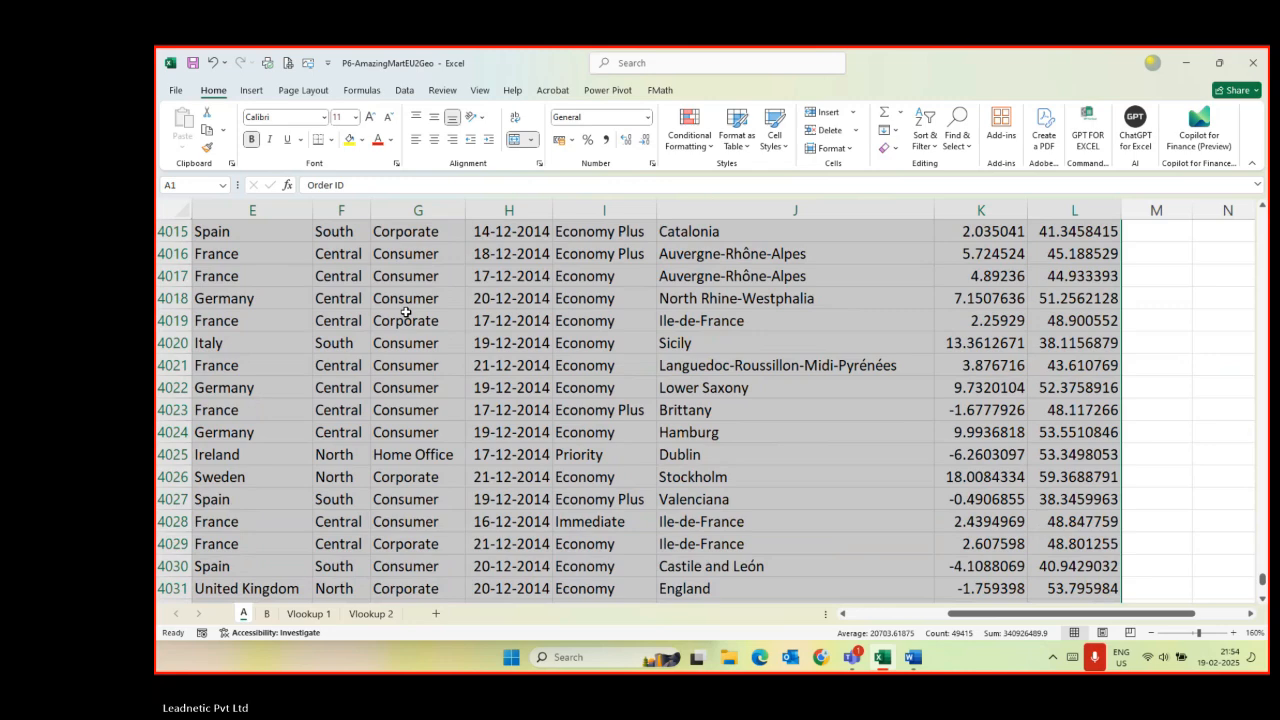
- Convert the selected data range into a table with headers
{"action": "key", "text": "ctrl+t"}
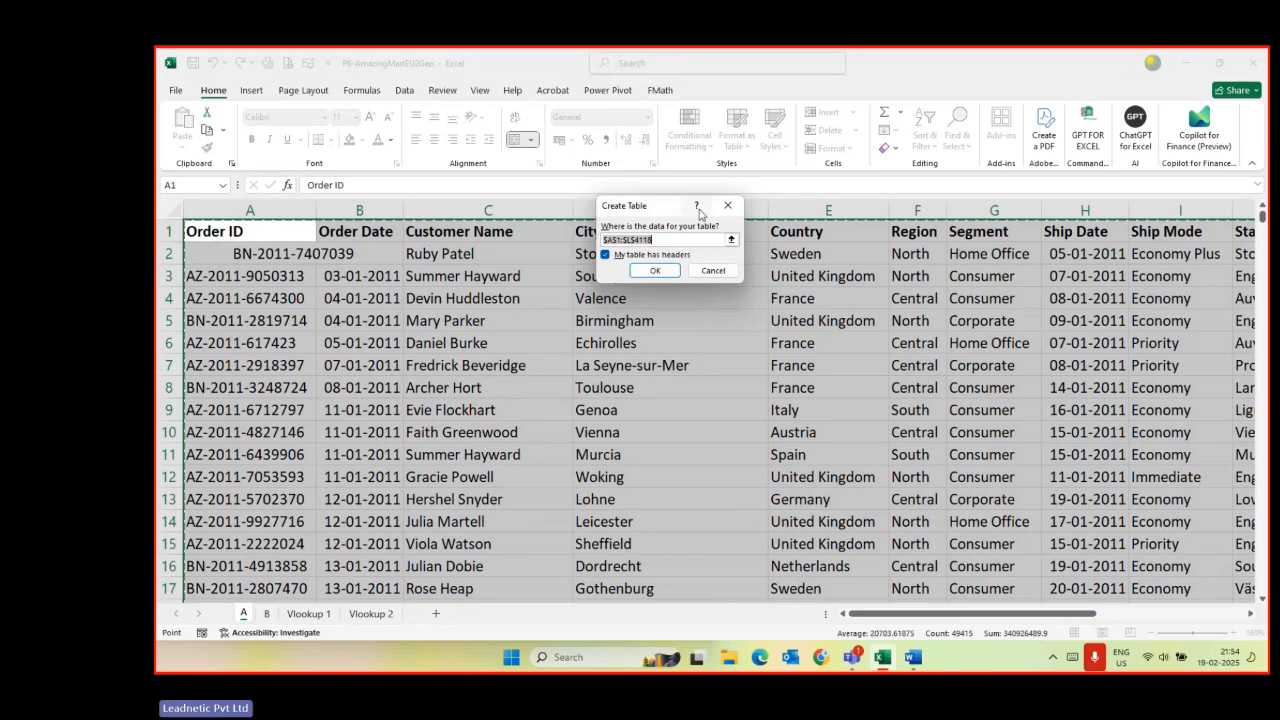
{"action": "left_click", "coordinate": [709, 273]}
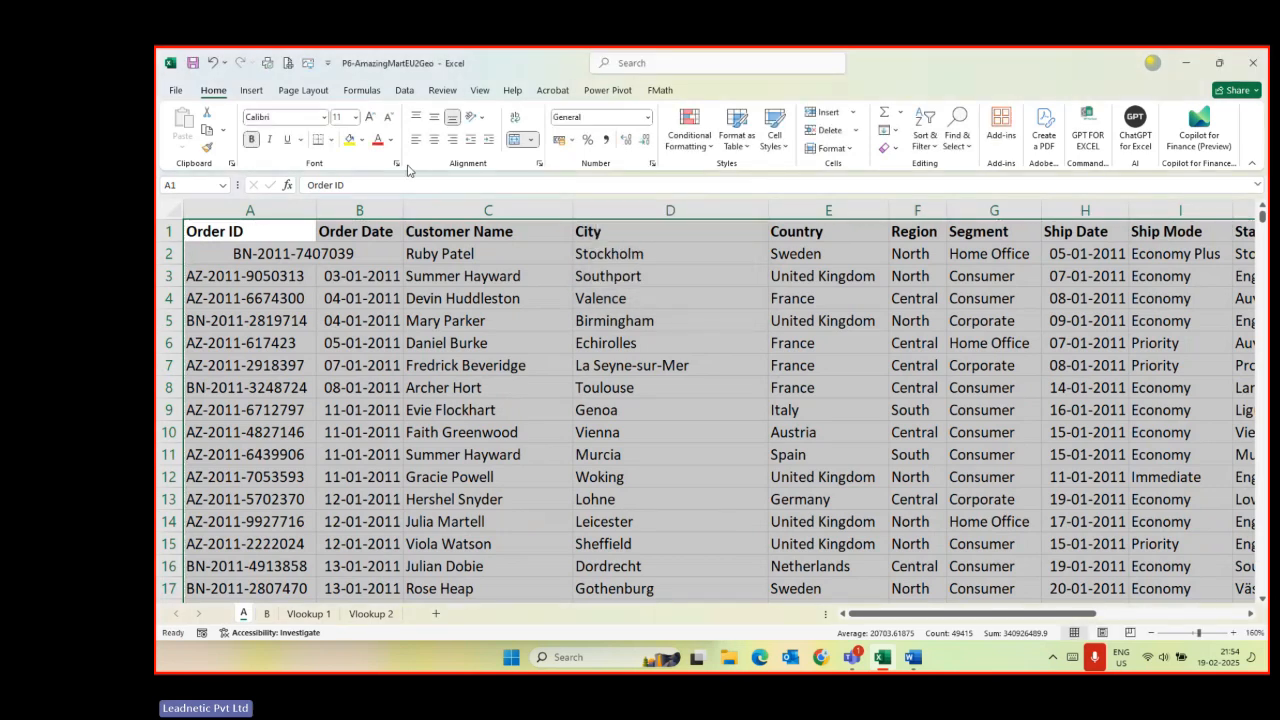
{"action": "left_click", "coordinate": [256, 92]}
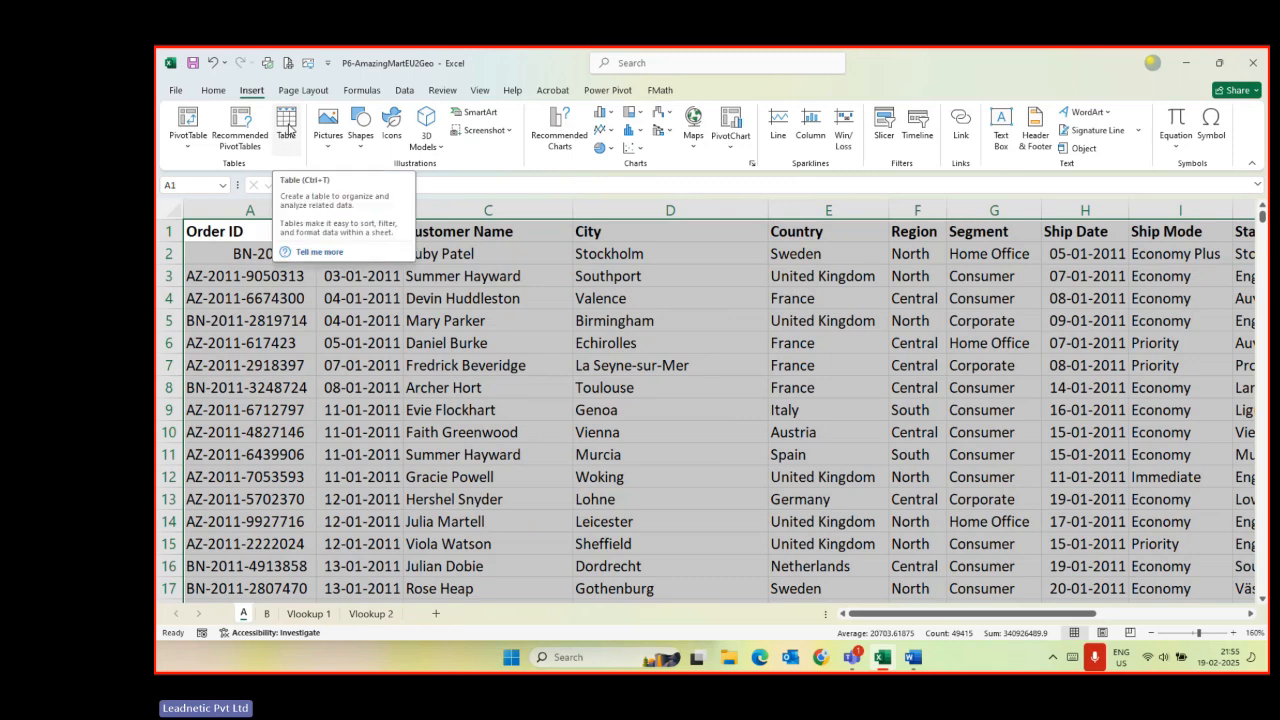
{"action": "left_click", "coordinate": [288, 125]}
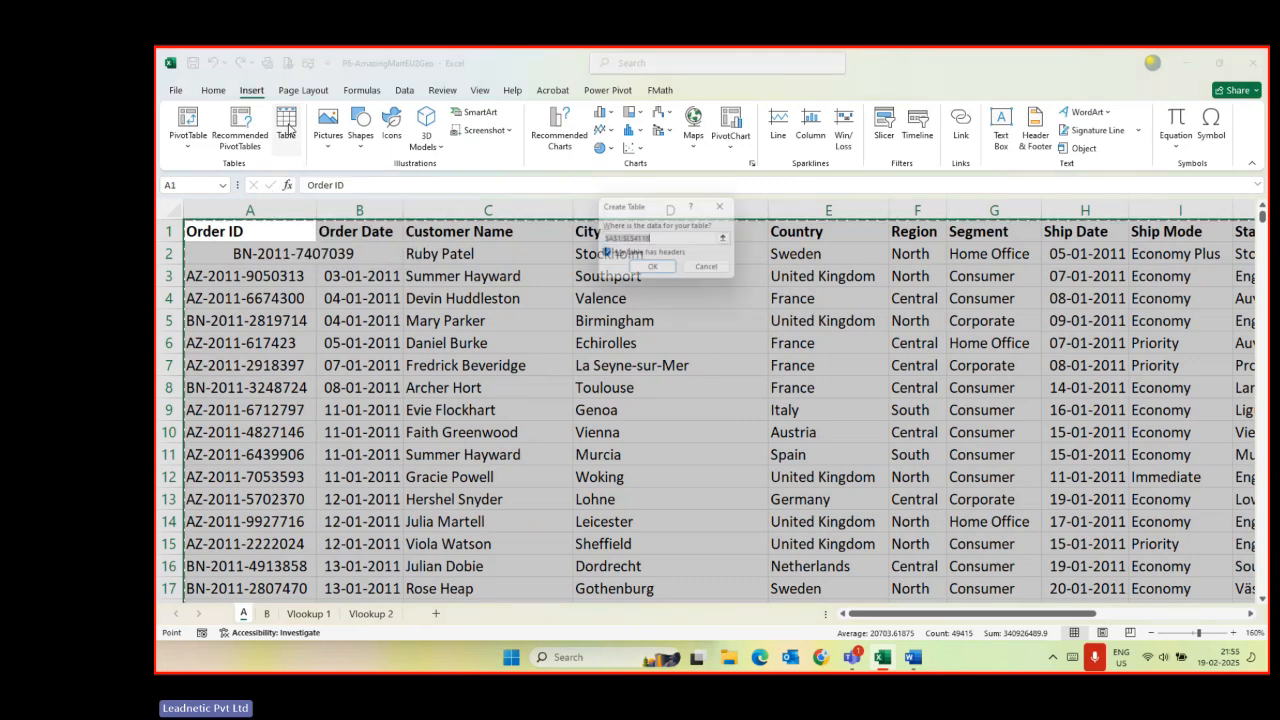
{"action": "left_click", "coordinate": [660, 273]}
{"action": "left_click", "coordinate": [720, 392]}
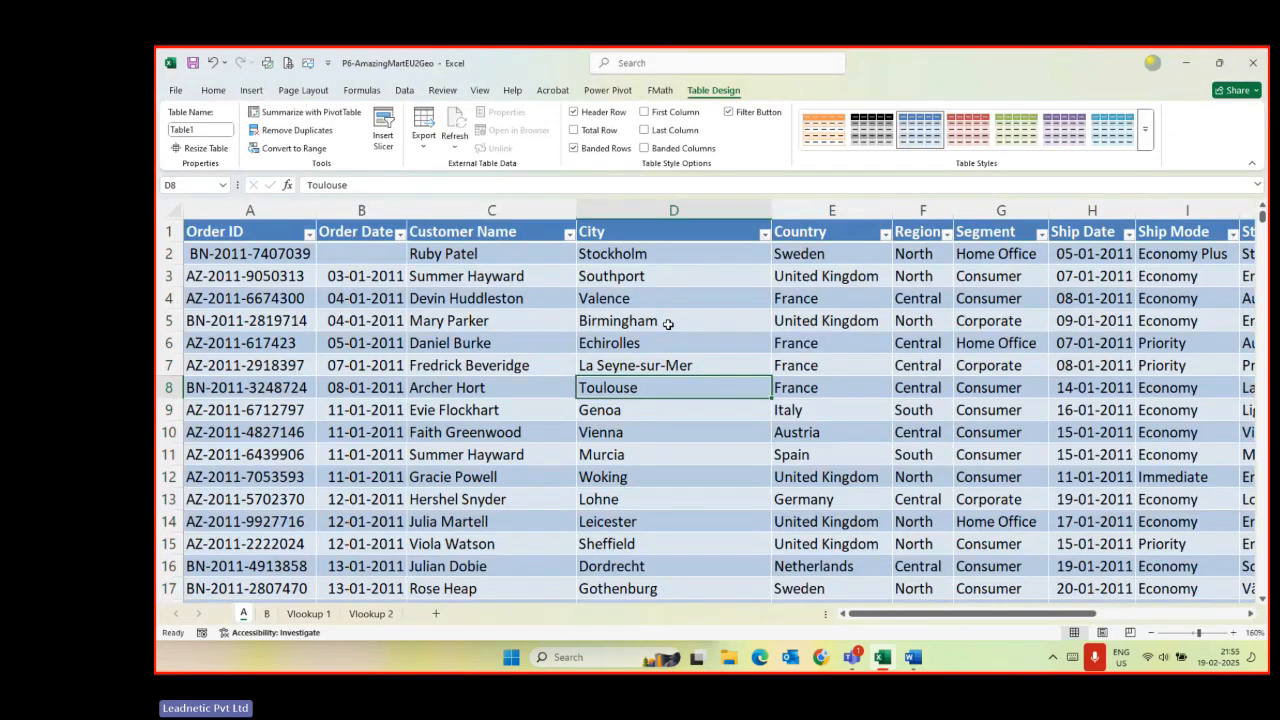
- Inspect the first record's Order ID and Order Date cells, A2 and B2, in the table, and undo the table conversion
{"action": "left_click", "coordinate": [363, 250]}
{"action": "left_click", "coordinate": [289, 253]}
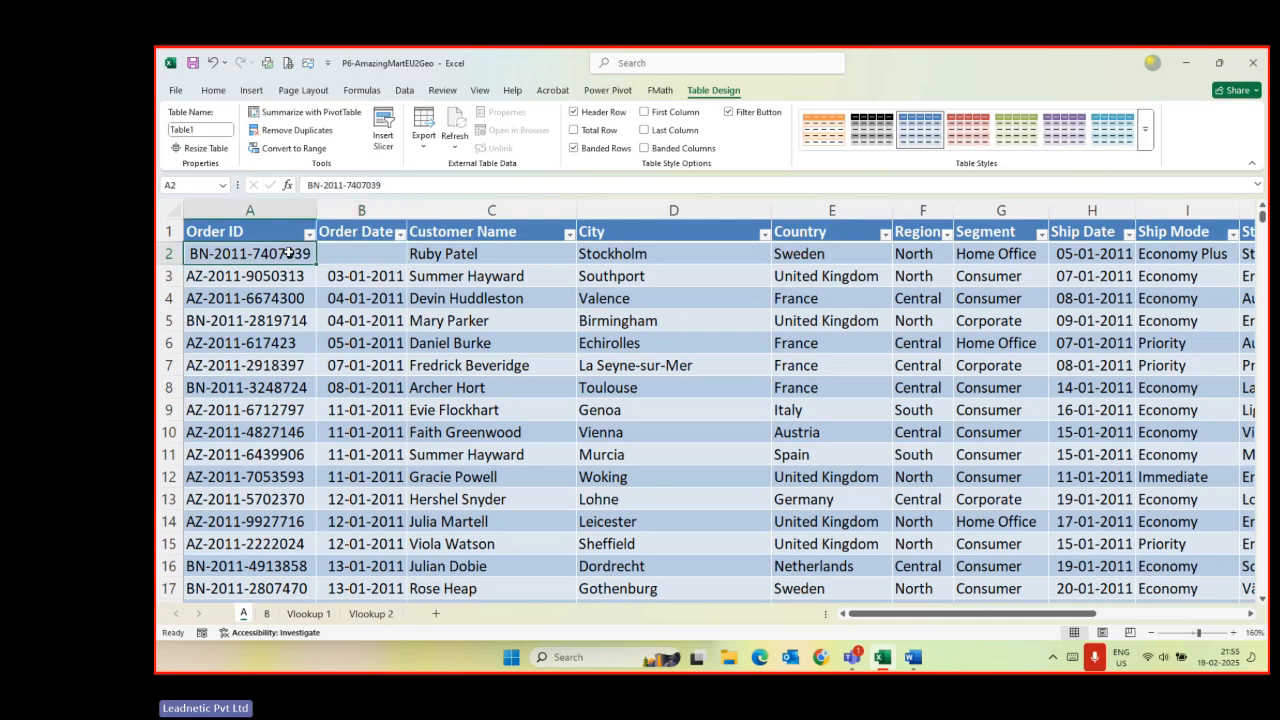
{"action": "left_click", "coordinate": [374, 256]}
{"action": "left_click", "coordinate": [285, 252]}
{"action": "left_click", "coordinate": [360, 260]}
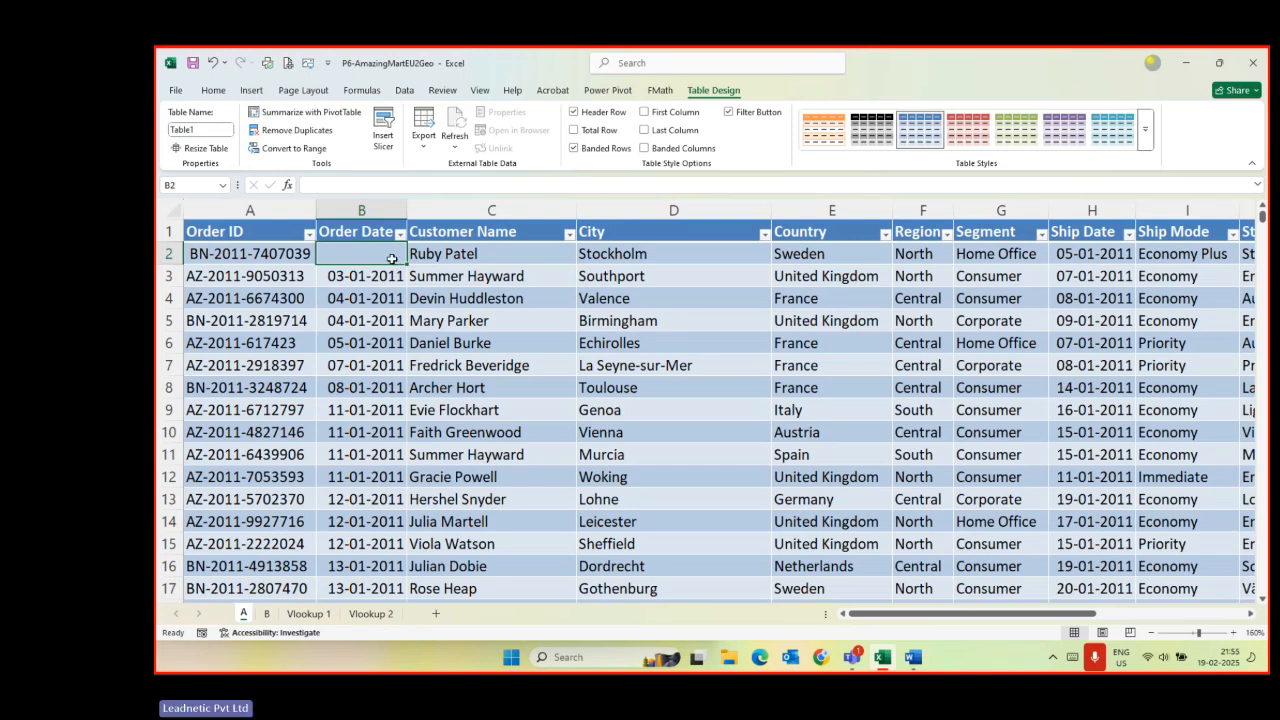
{"action": "key", "text": "ctrl+z"}
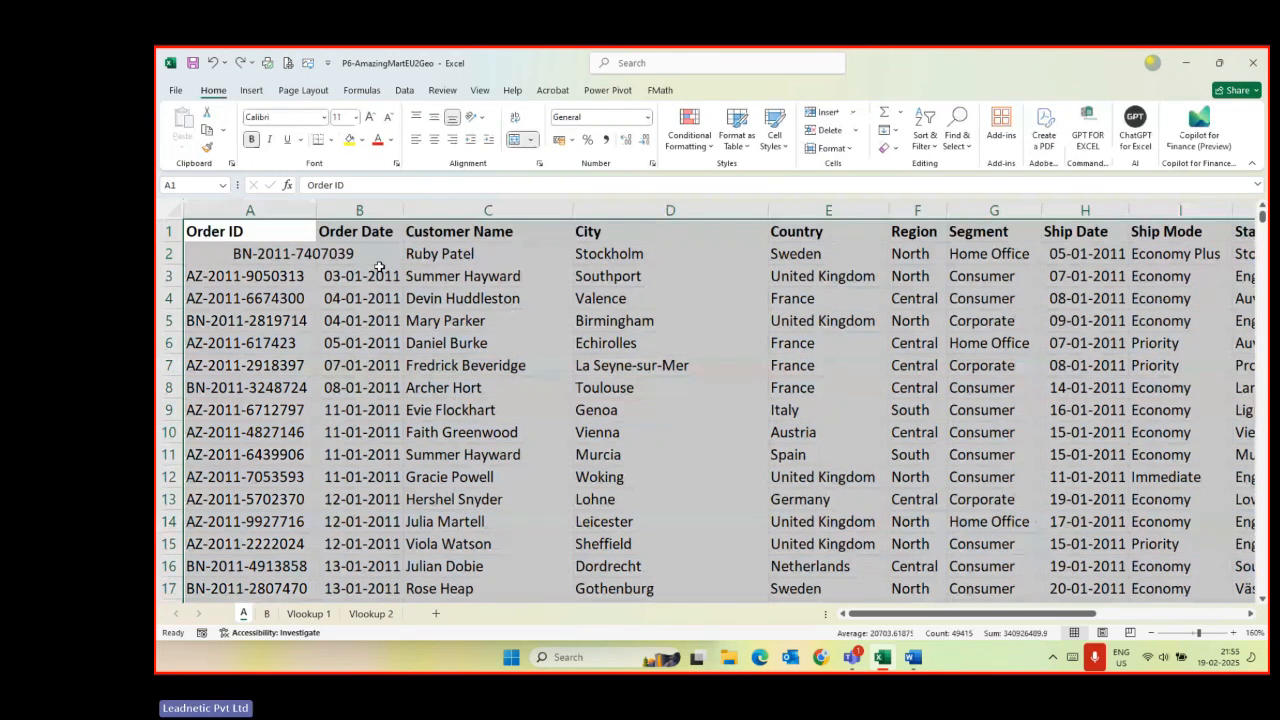
- Insert a PivotTable from the selected data range on a new worksheet, and undo the insertion
{"action": "left_click", "coordinate": [251, 90]}
{"action": "left_click", "coordinate": [186, 119]}
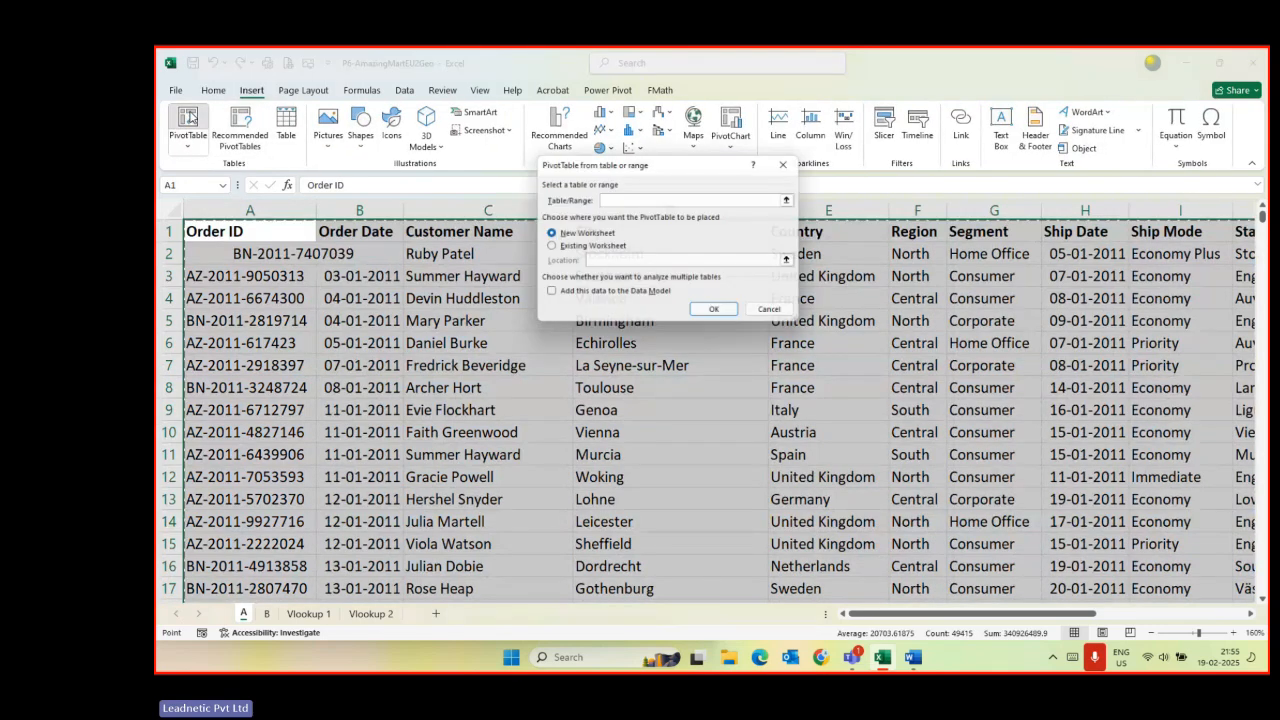
{"action": "left_click", "coordinate": [714, 313]}
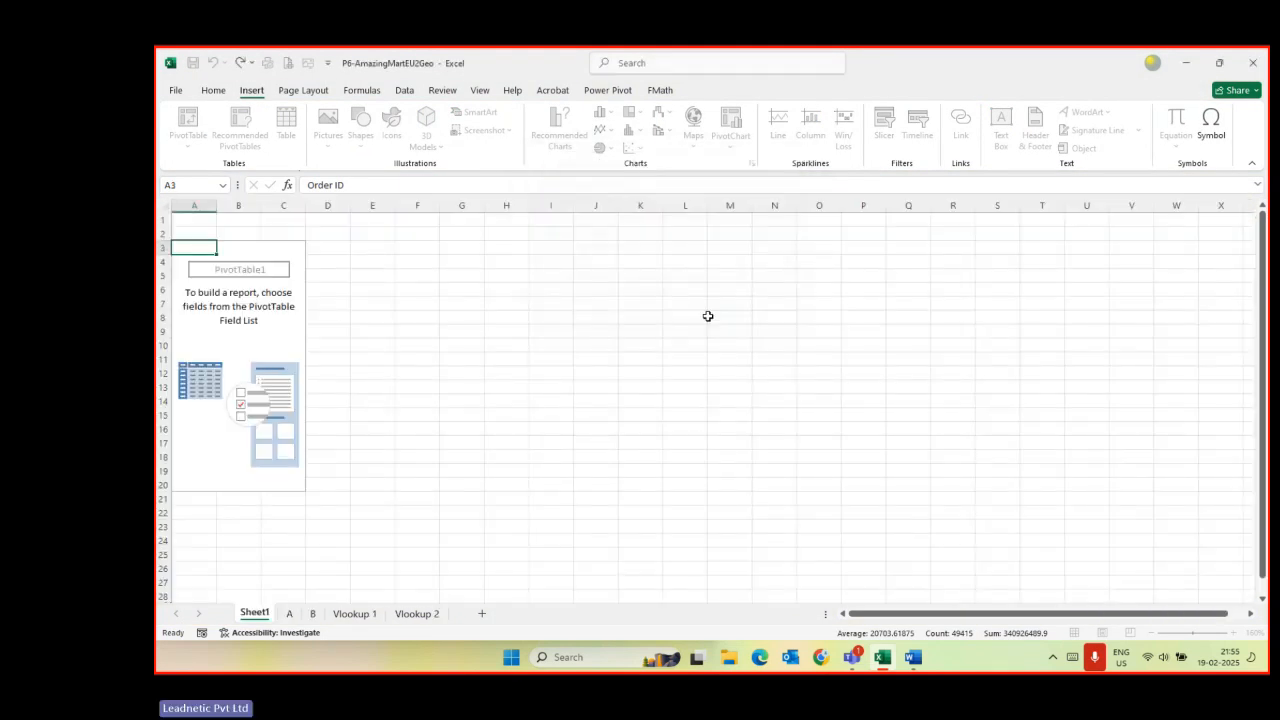
{"action": "left_click", "coordinate": [289, 613]}
{"action": "left_click", "coordinate": [258, 253]}
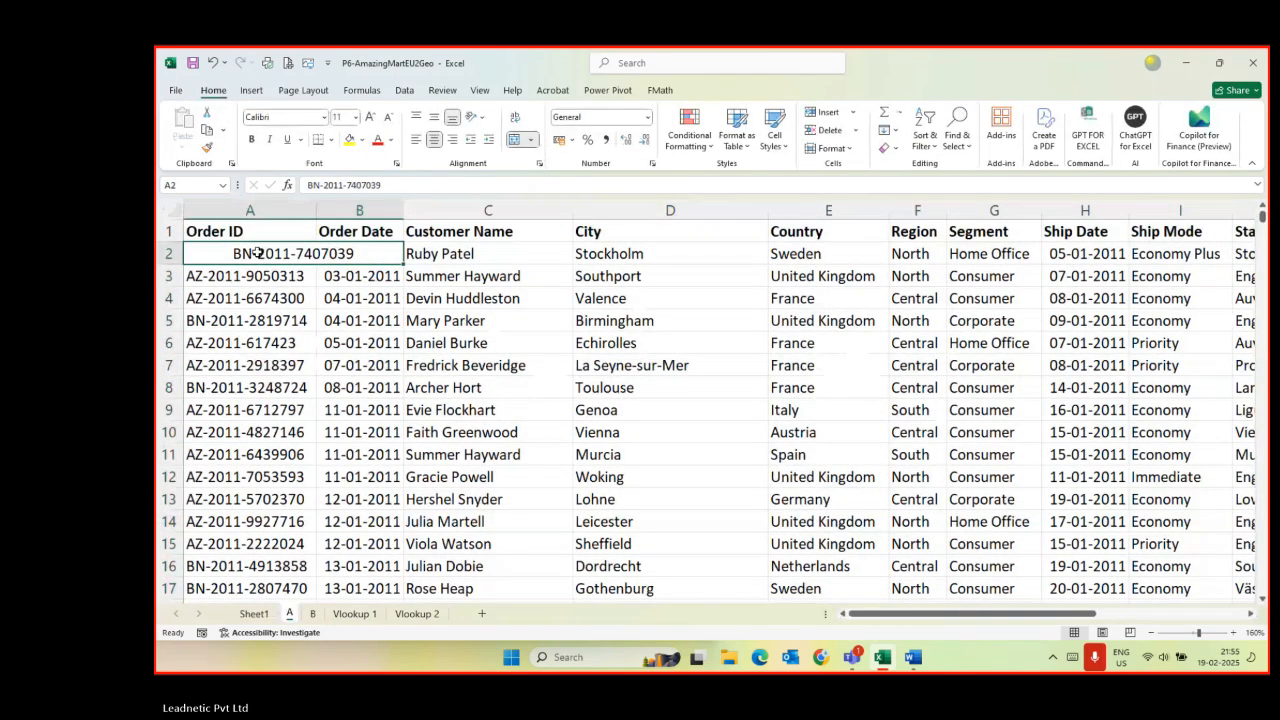
{"action": "key", "text": "ctrl+Page_Up"}
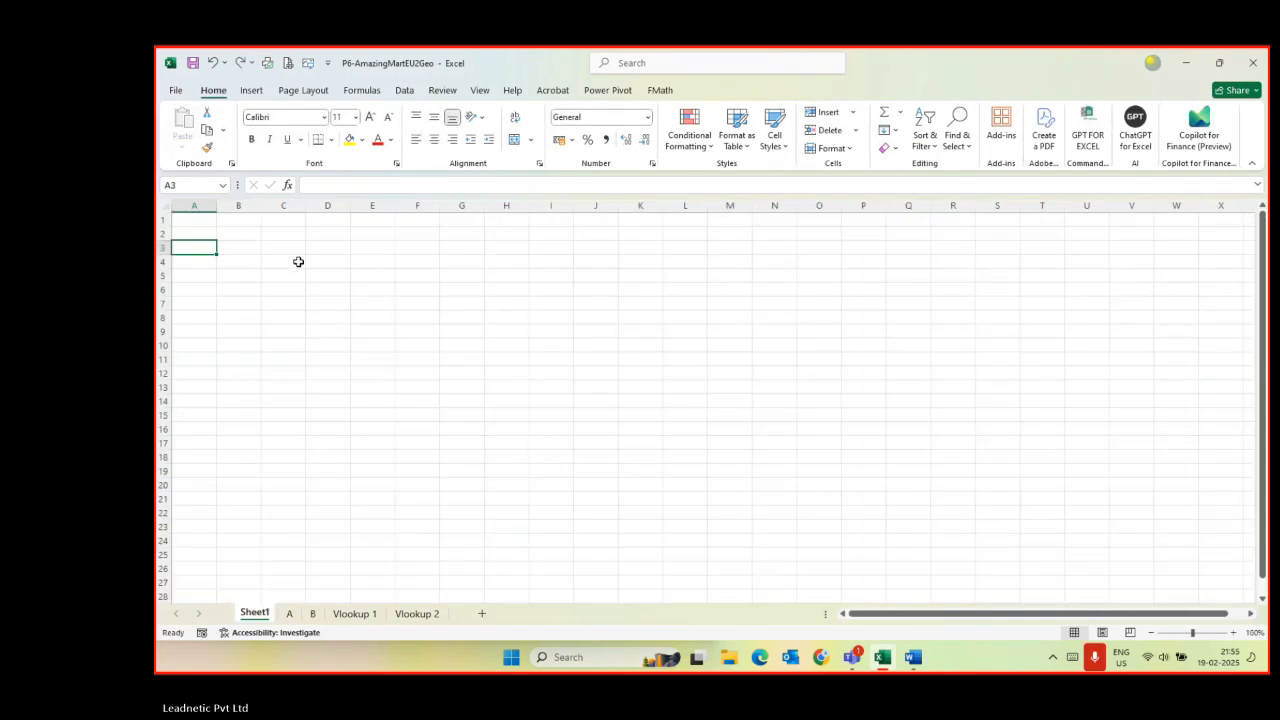
- Convert the whole data range A1:L4118 on sheet A into a table with headers
{"action": "left_click", "coordinate": [288, 613]}
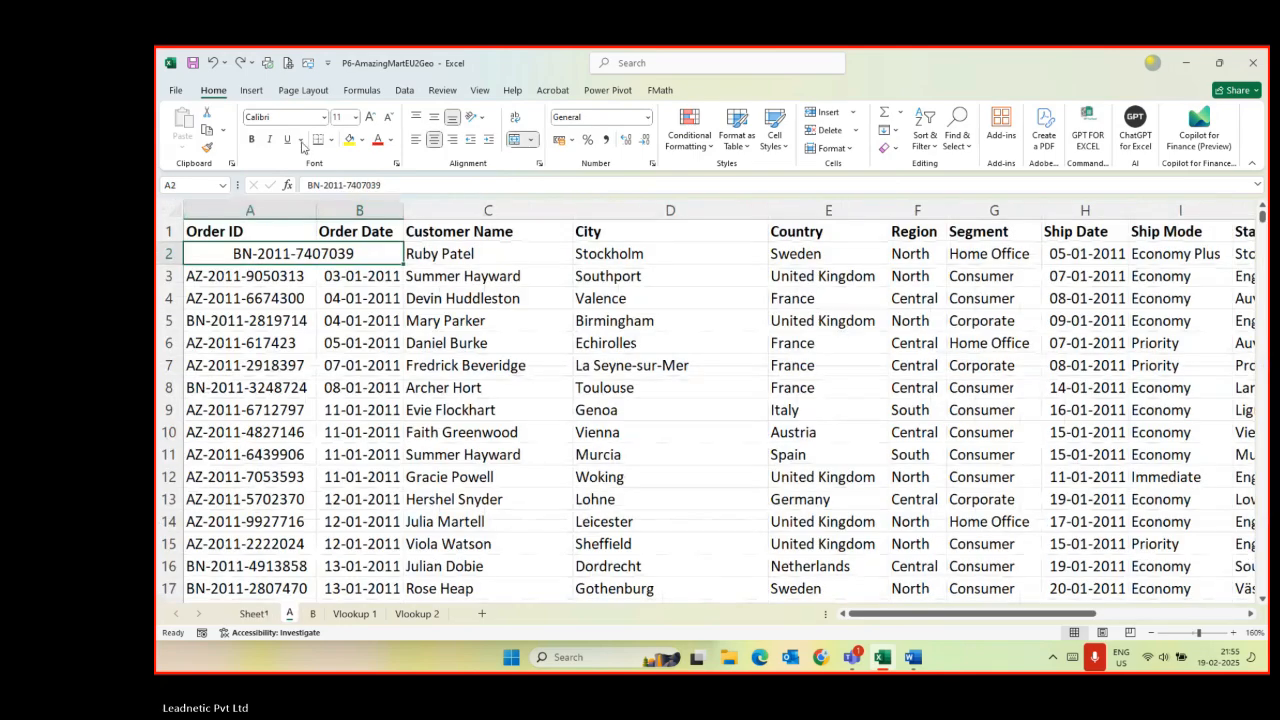
{"action": "key", "text": "ctrl+t"}
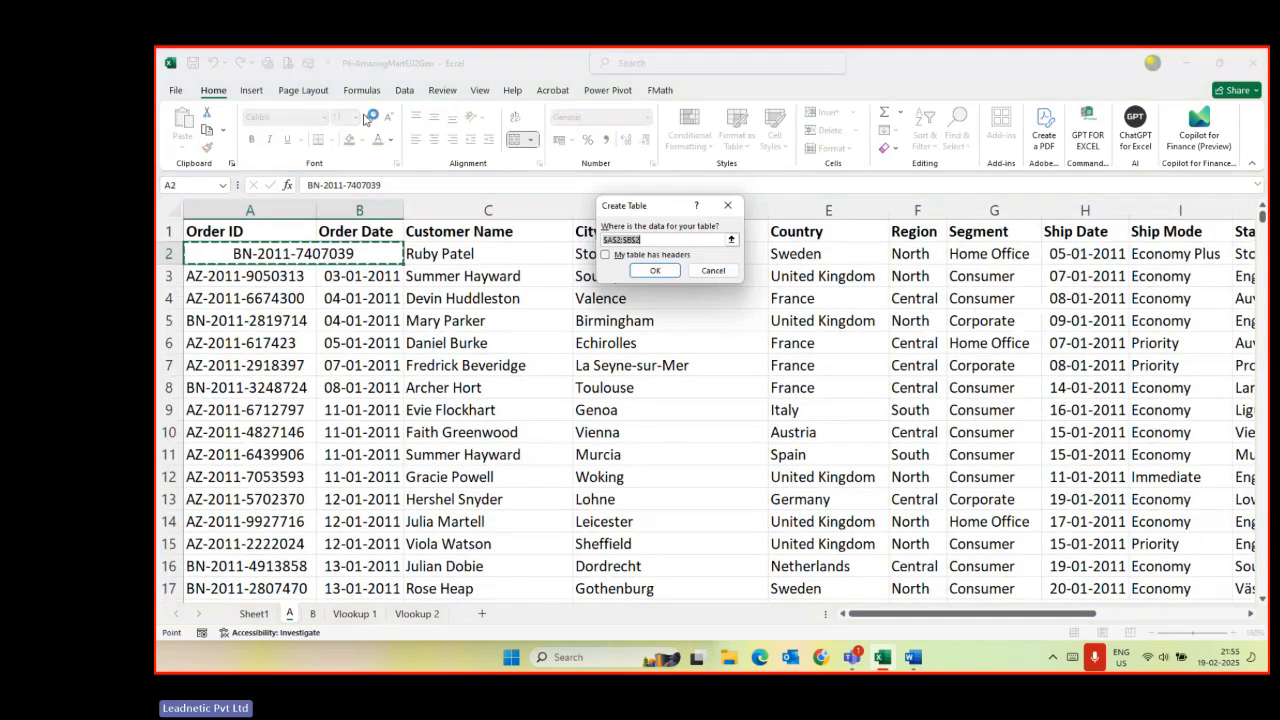
{"action": "key", "text": "Escape"}
{"action": "key", "text": "ctrl+t"}
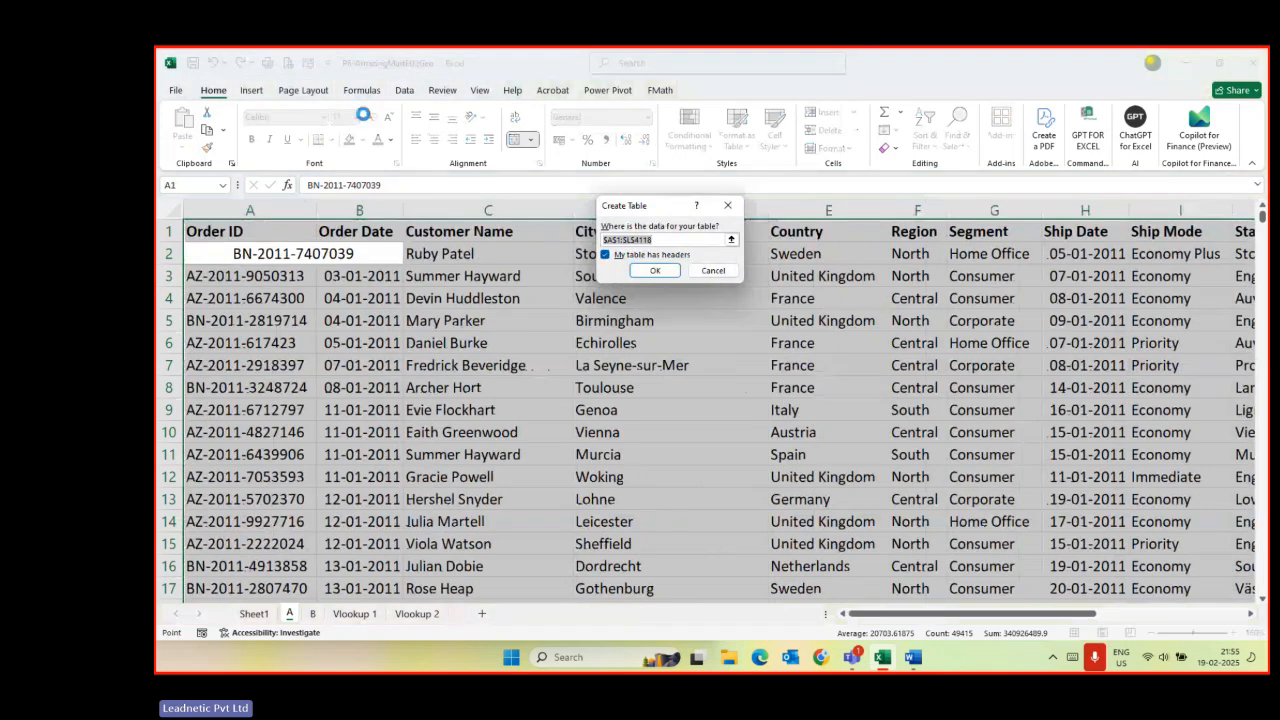
{"action": "key", "text": "Return"}
{"action": "left_click", "coordinate": [350, 257]}
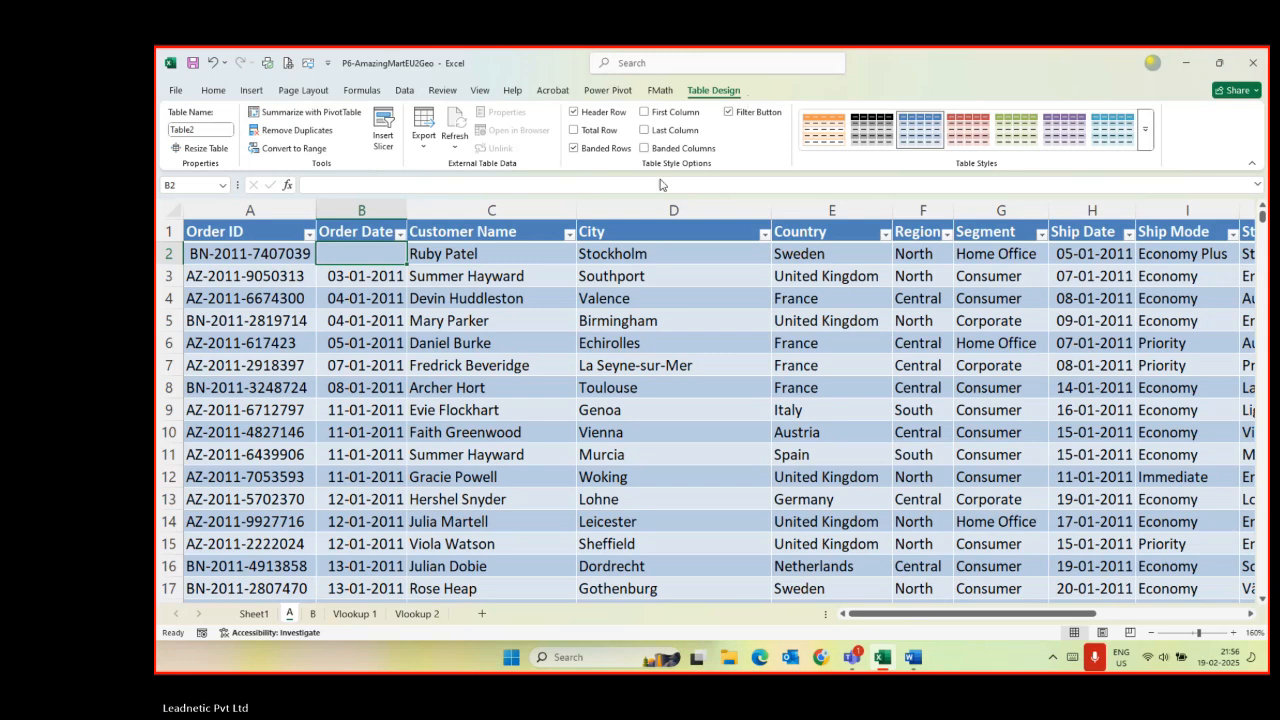
- Look through the available table styles and examine the alternating row shading of the first records
{"action": "left_click", "coordinate": [647, 290]}
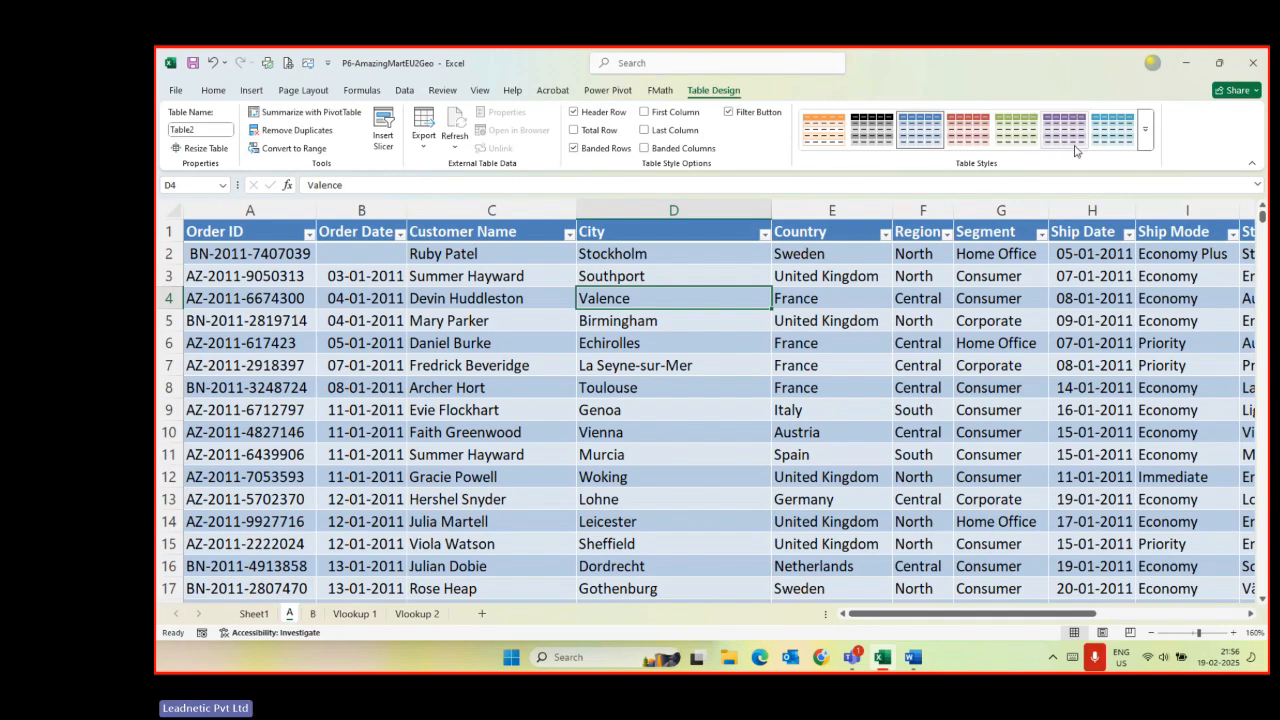
{"action": "left_click", "coordinate": [1146, 146]}
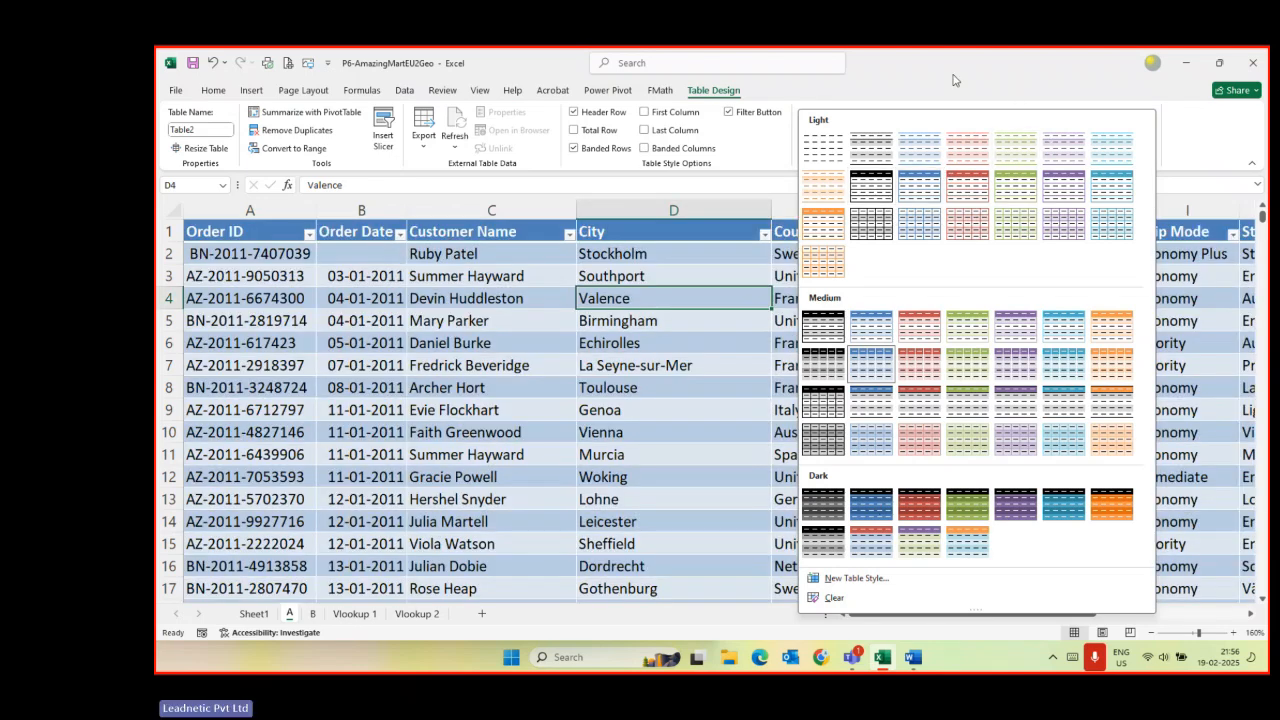
{"action": "left_click", "coordinate": [952, 82]}
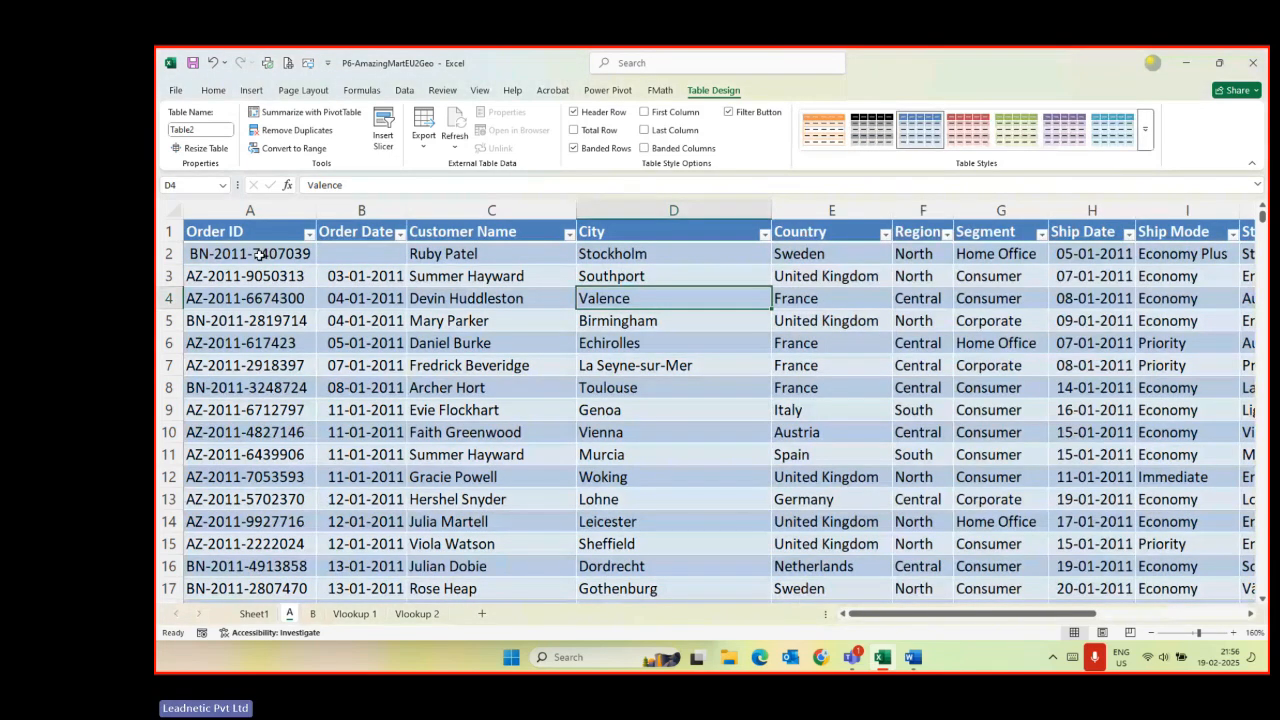
{"action": "left_click_drag", "start_coordinate": [247, 254], "coordinate": [380, 256]}
{"action": "left_click_drag", "start_coordinate": [231, 276], "coordinate": [435, 278]}
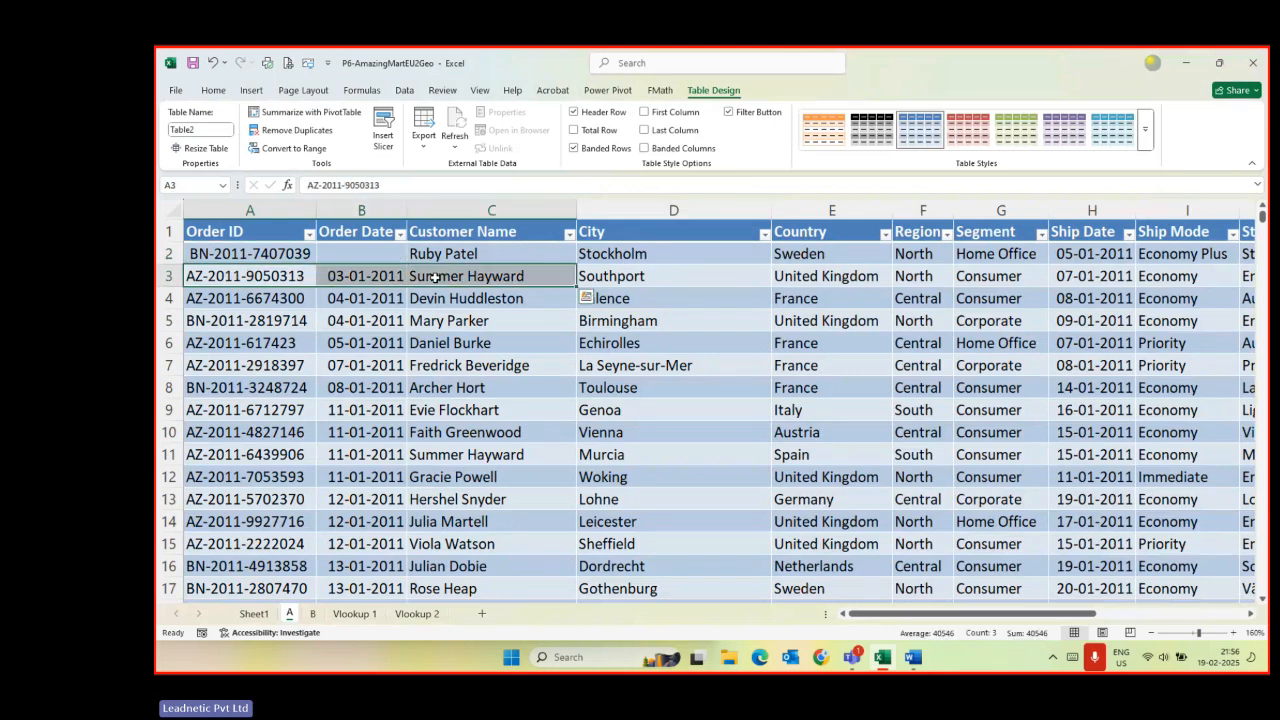
{"action": "left_click_drag", "start_coordinate": [214, 320], "coordinate": [352, 367]}
{"action": "left_click", "coordinate": [487, 384]}
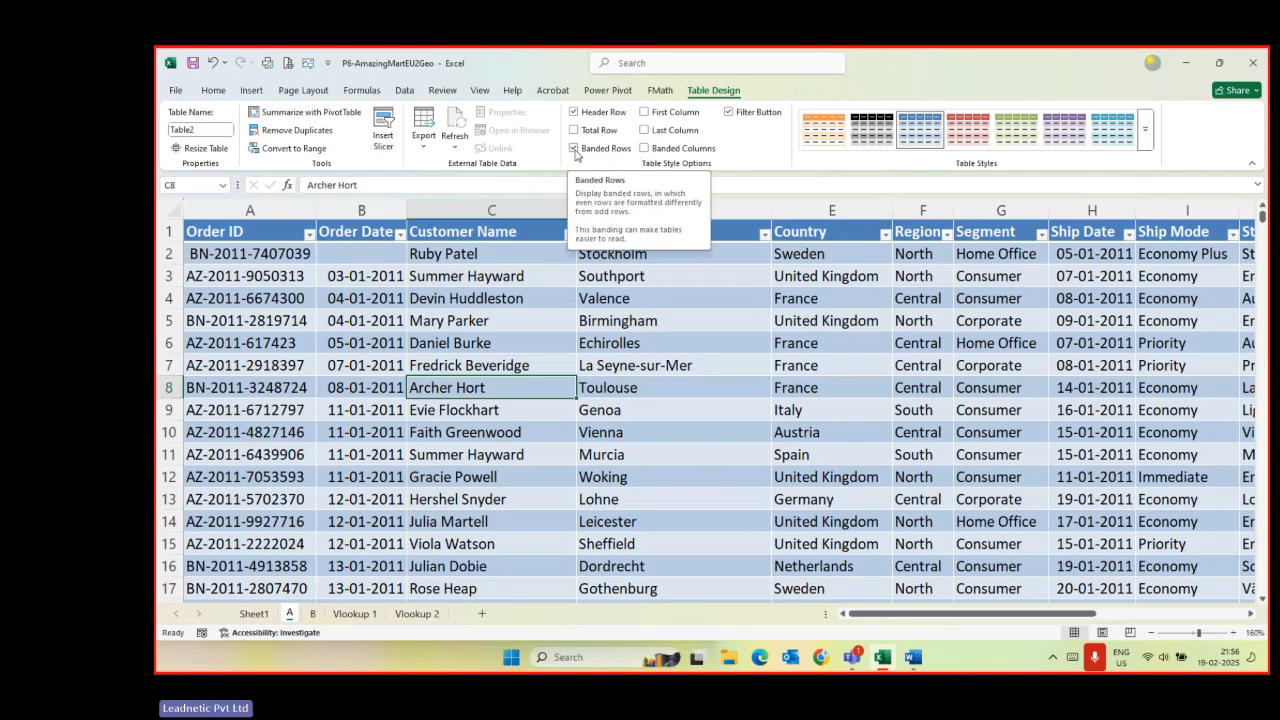
- Try the table's Banded Rows, Banded Columns and Filter Button options, returning each to its original setting
{"action": "left_click", "coordinate": [575, 149]}
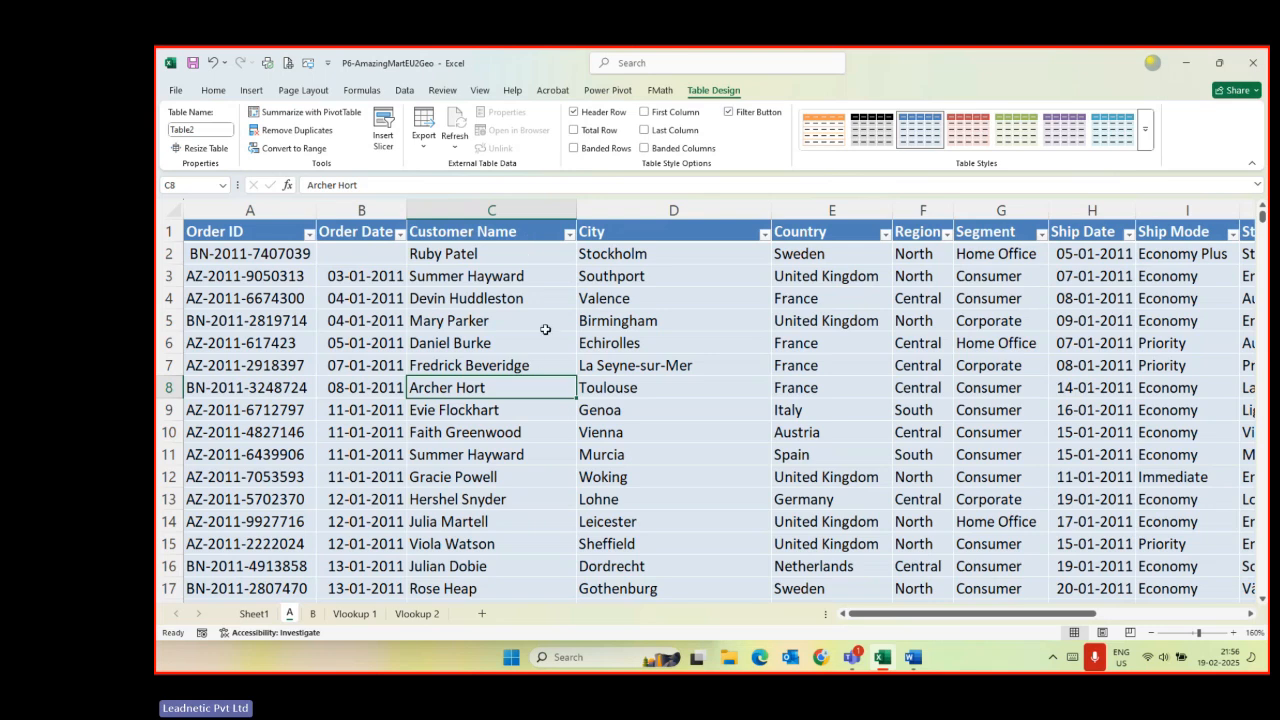
{"action": "left_click", "coordinate": [573, 148]}
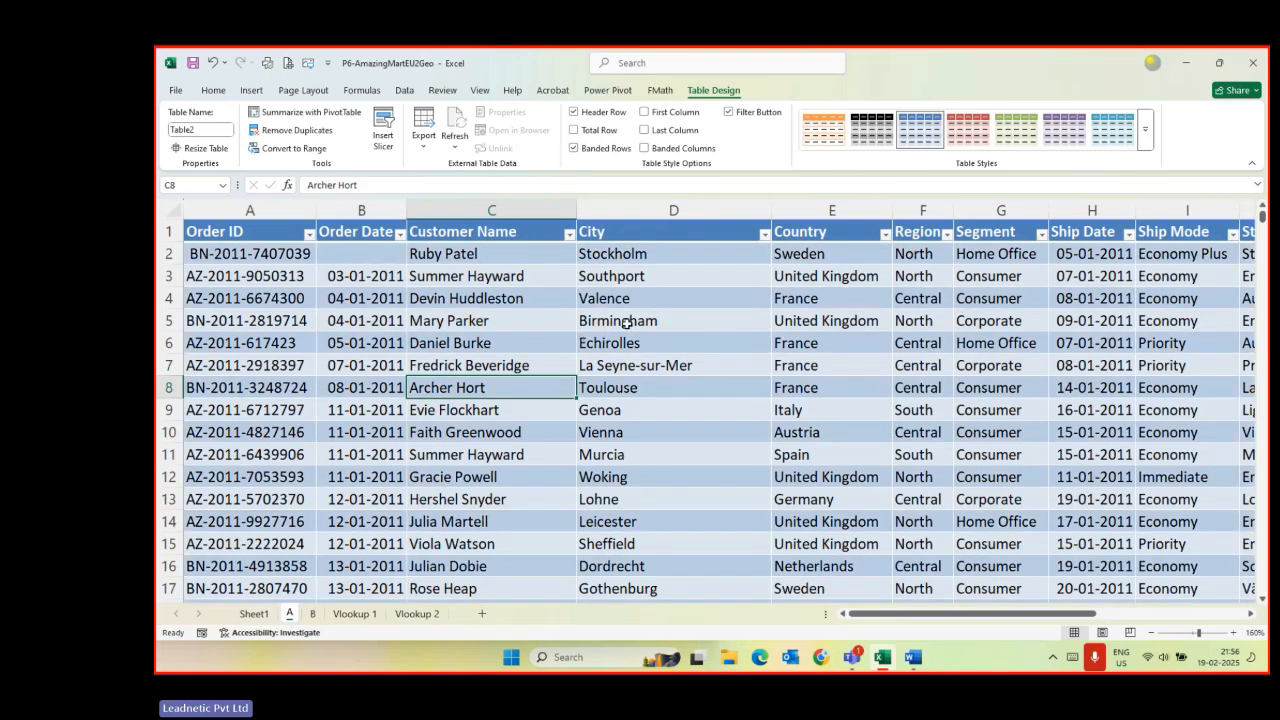
{"action": "left_click", "coordinate": [645, 149]}
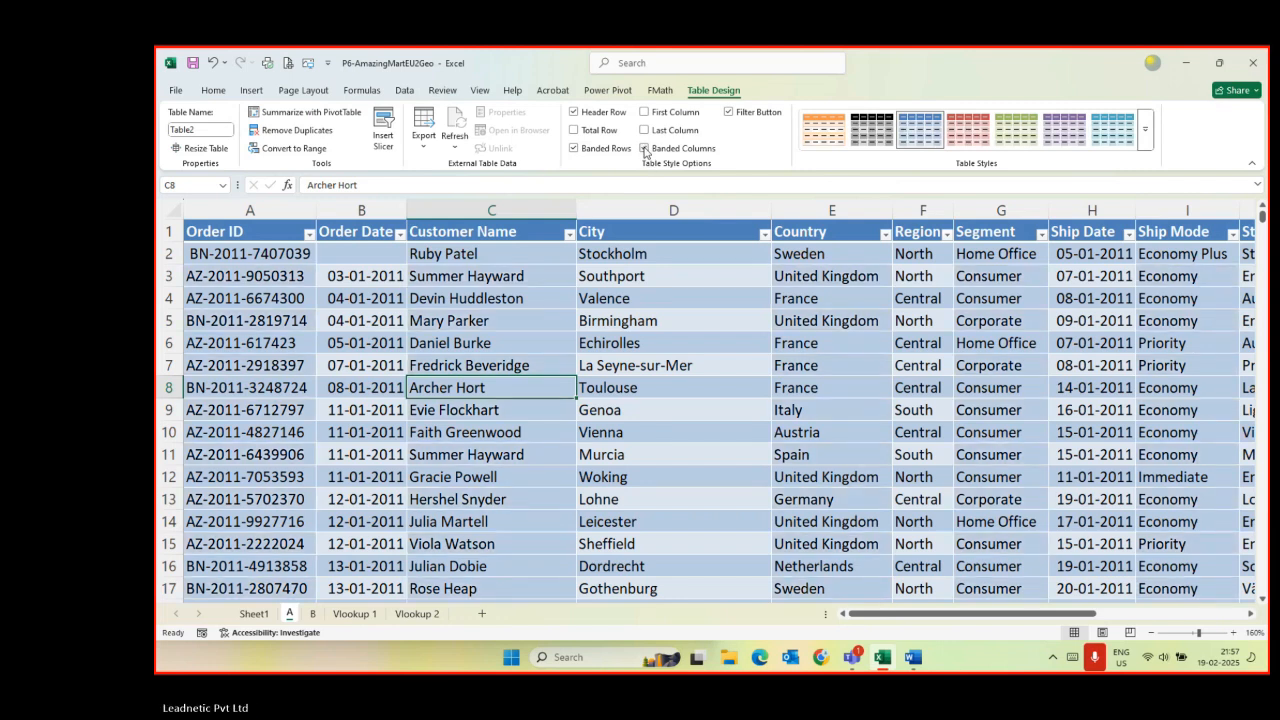
{"action": "left_click", "coordinate": [645, 149]}
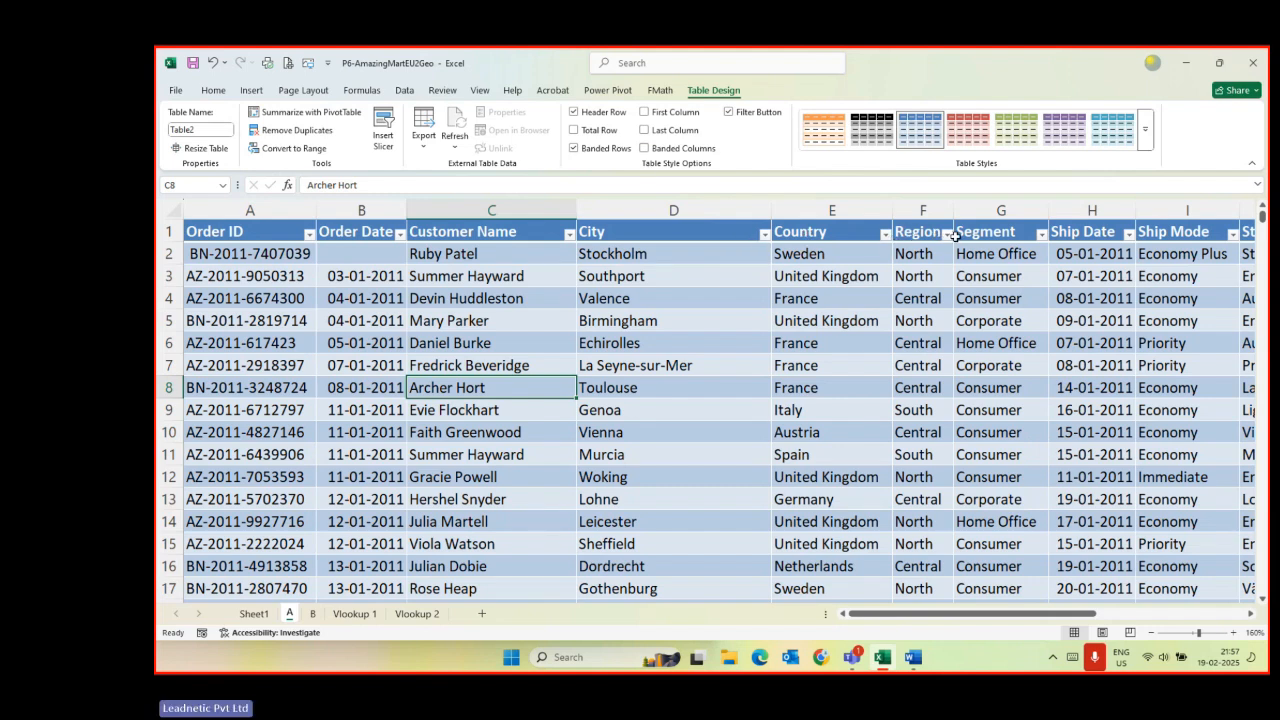
{"action": "left_click", "coordinate": [728, 112]}
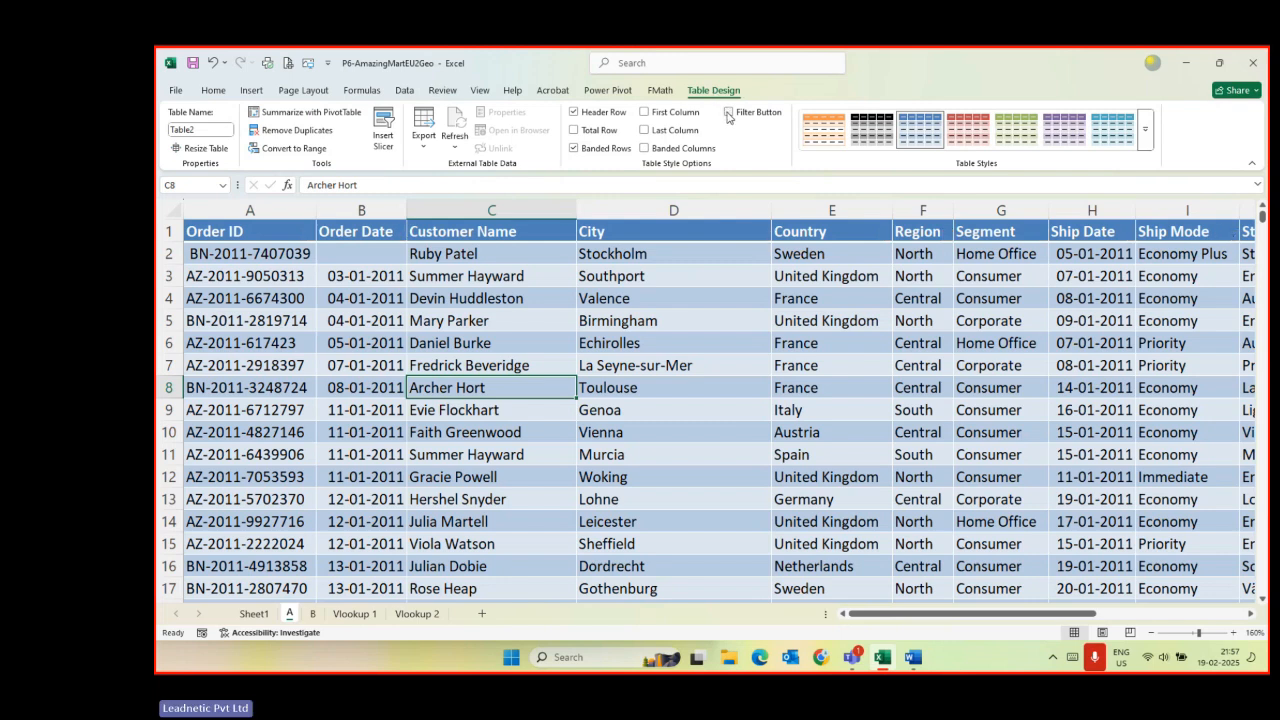
{"action": "left_click", "coordinate": [729, 114]}
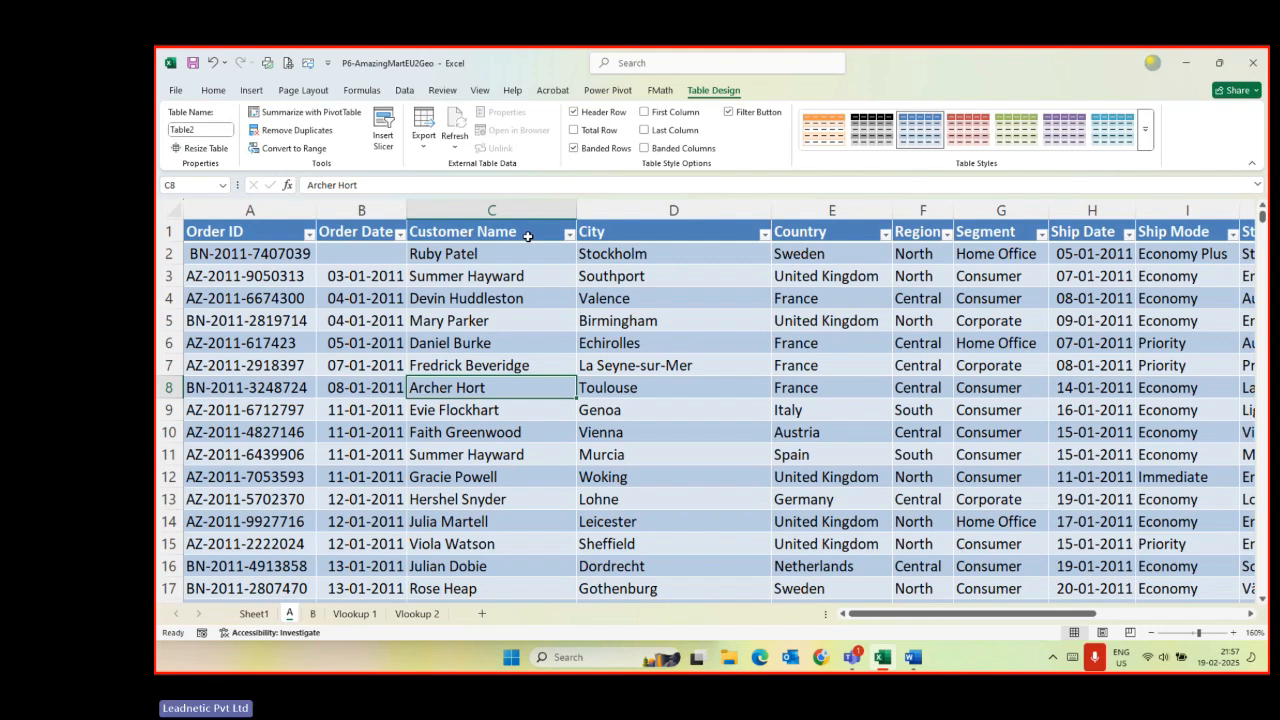
- Add a total row to the table and summarise the lon column with Sum
{"action": "left_click", "coordinate": [573, 131]}
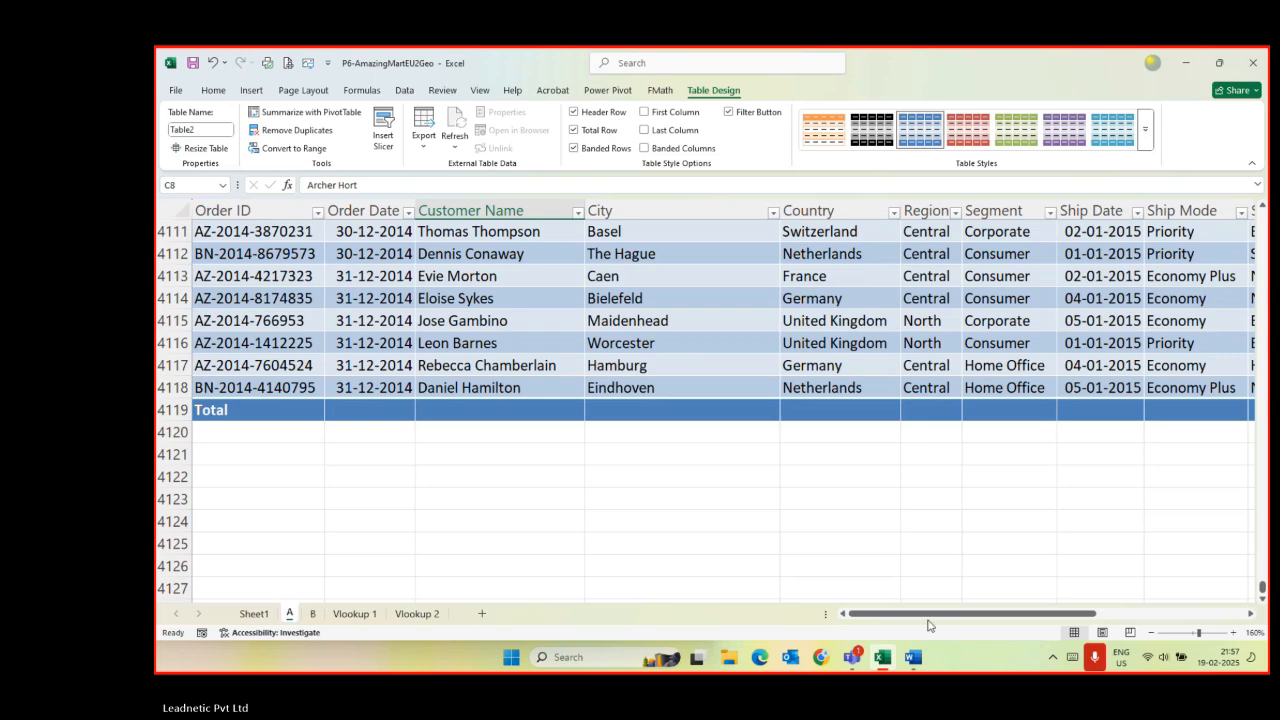
{"action": "left_click_drag", "start_coordinate": [901, 616], "coordinate": [990, 614]}
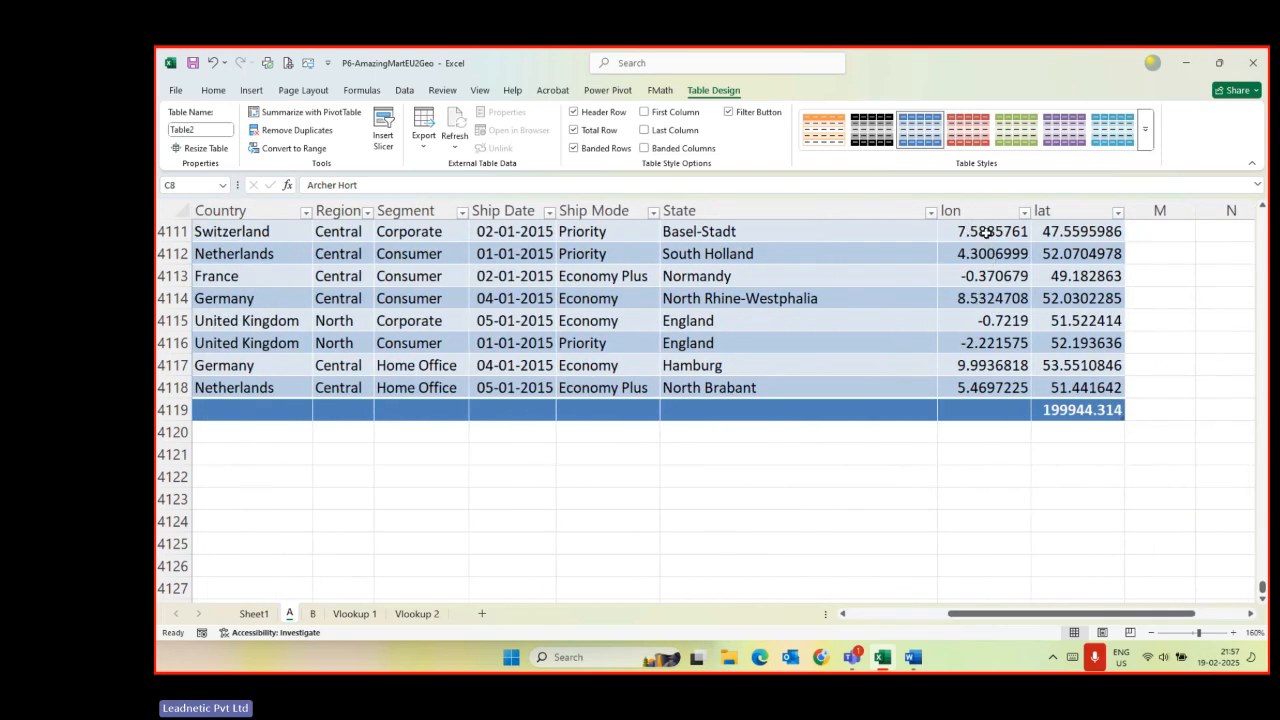
{"action": "left_click", "coordinate": [994, 411]}
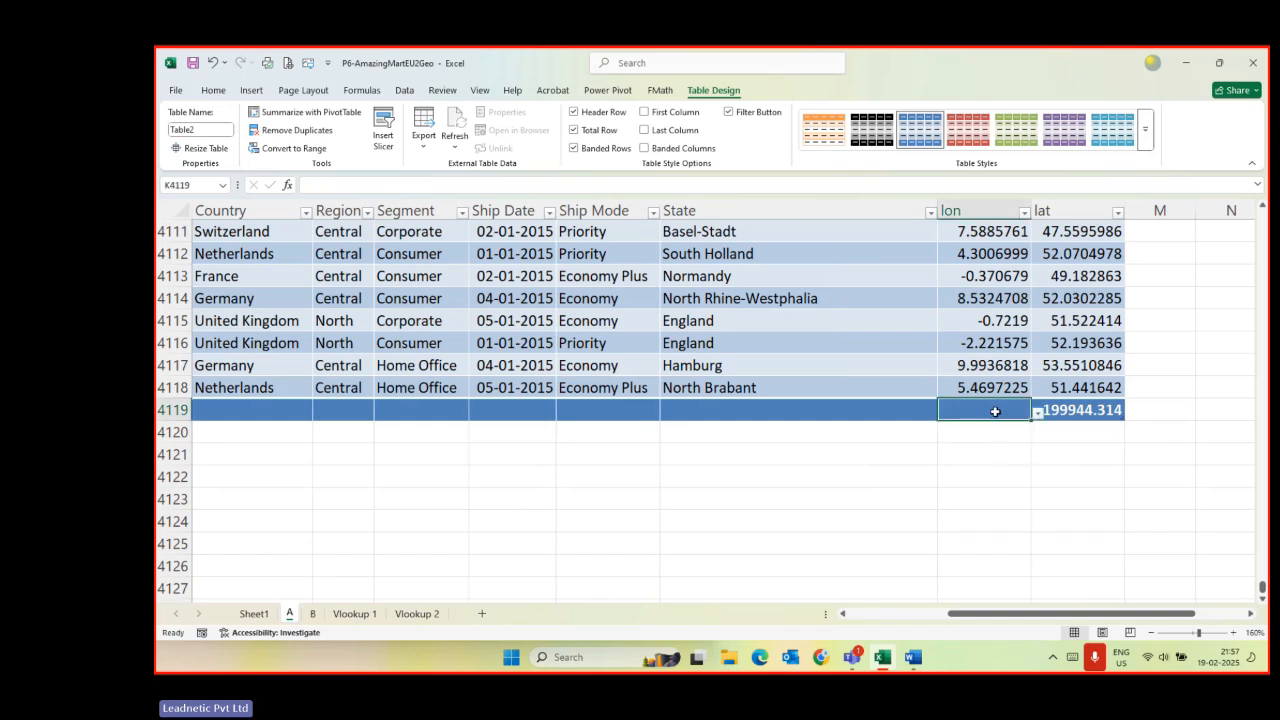
{"action": "left_click", "coordinate": [1037, 414]}
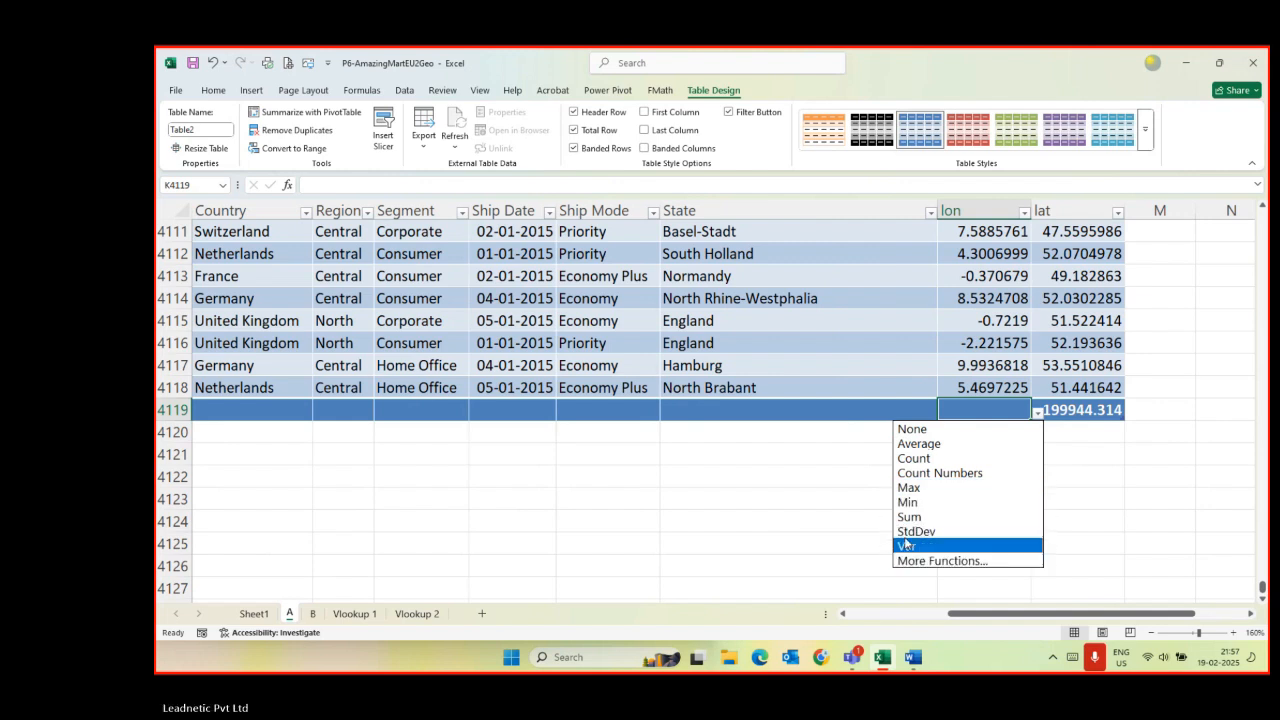
{"action": "left_click", "coordinate": [909, 517]}
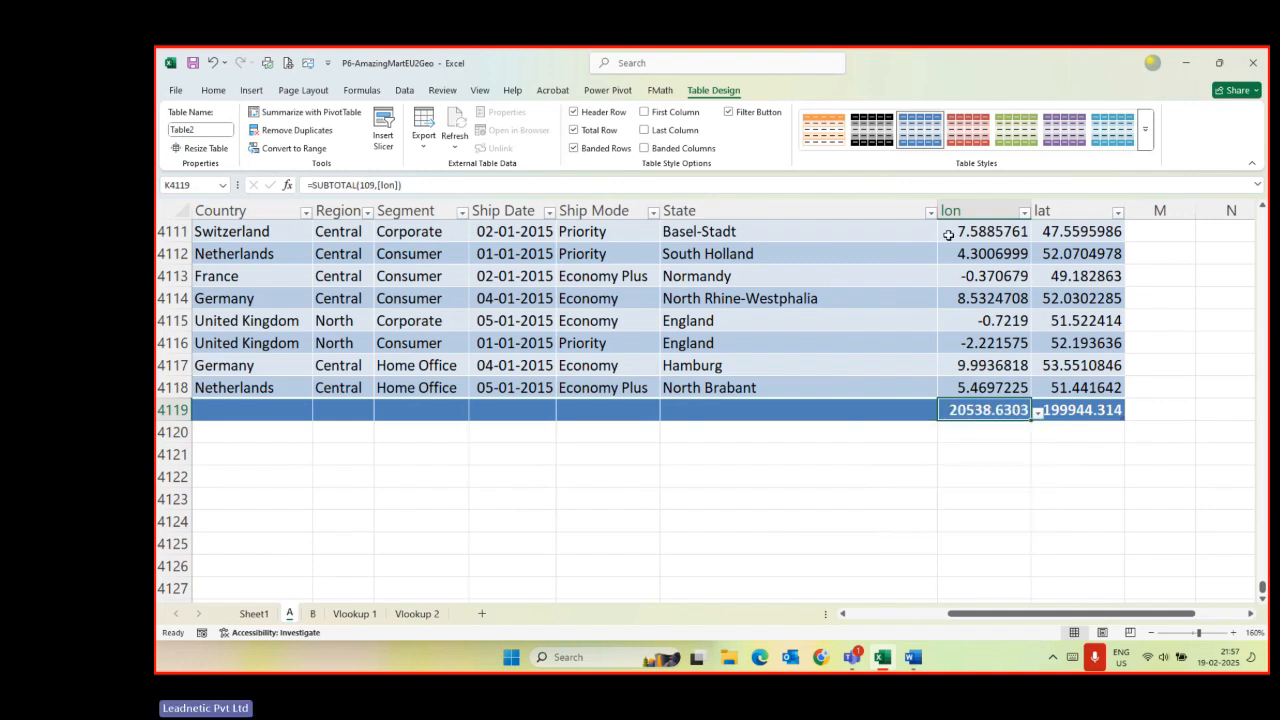
- Set the lon column's total row function to Average
{"action": "left_click", "coordinate": [1037, 413]}
{"action": "left_click", "coordinate": [951, 446]}
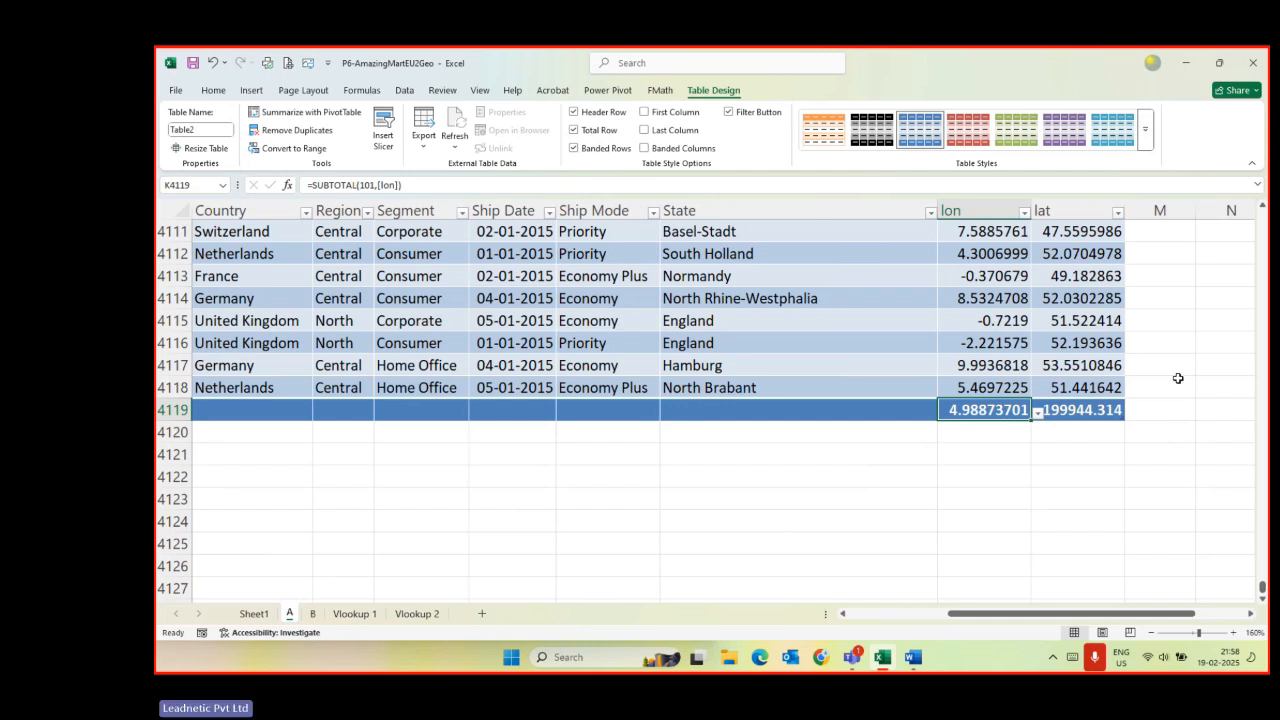
{"action": "left_click", "coordinate": [1169, 447]}
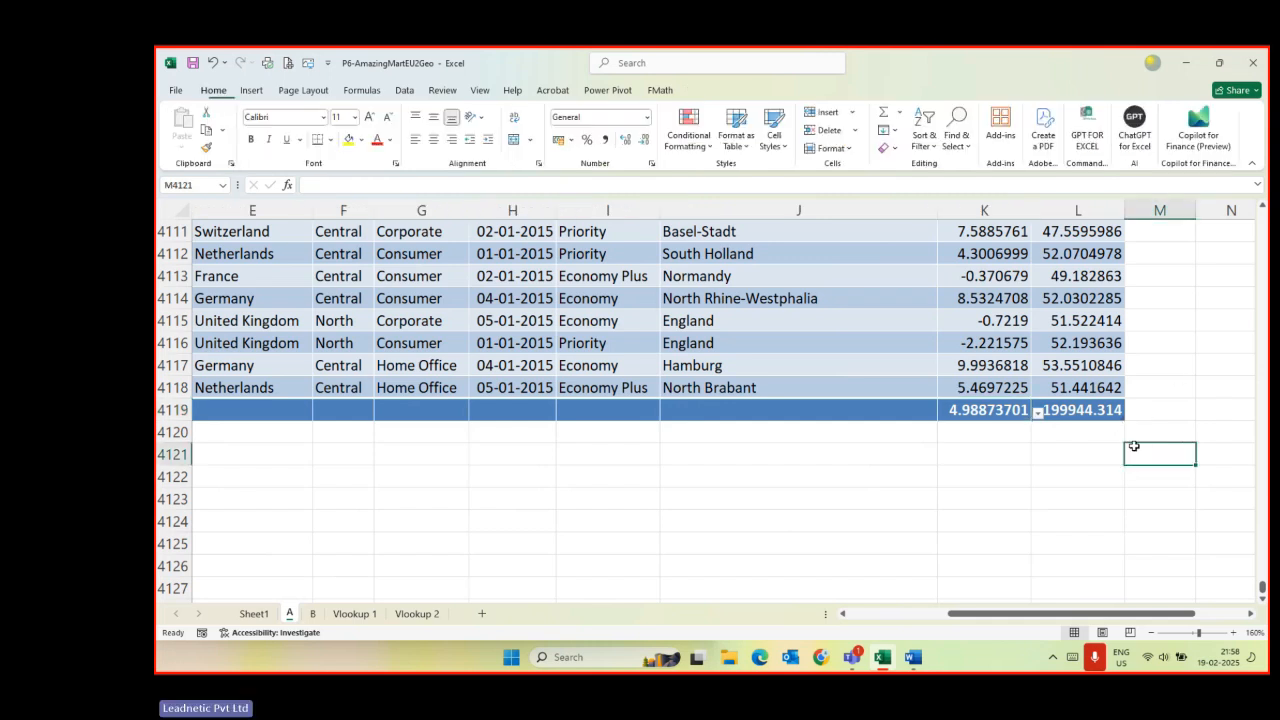
- Extend the lat total into column M to add a table column, and set that column's total function to Sum
{"action": "scroll", "coordinate": [1127, 426], "scroll_direction": "up", "scroll_amount": 6, "text": "ctrl"}
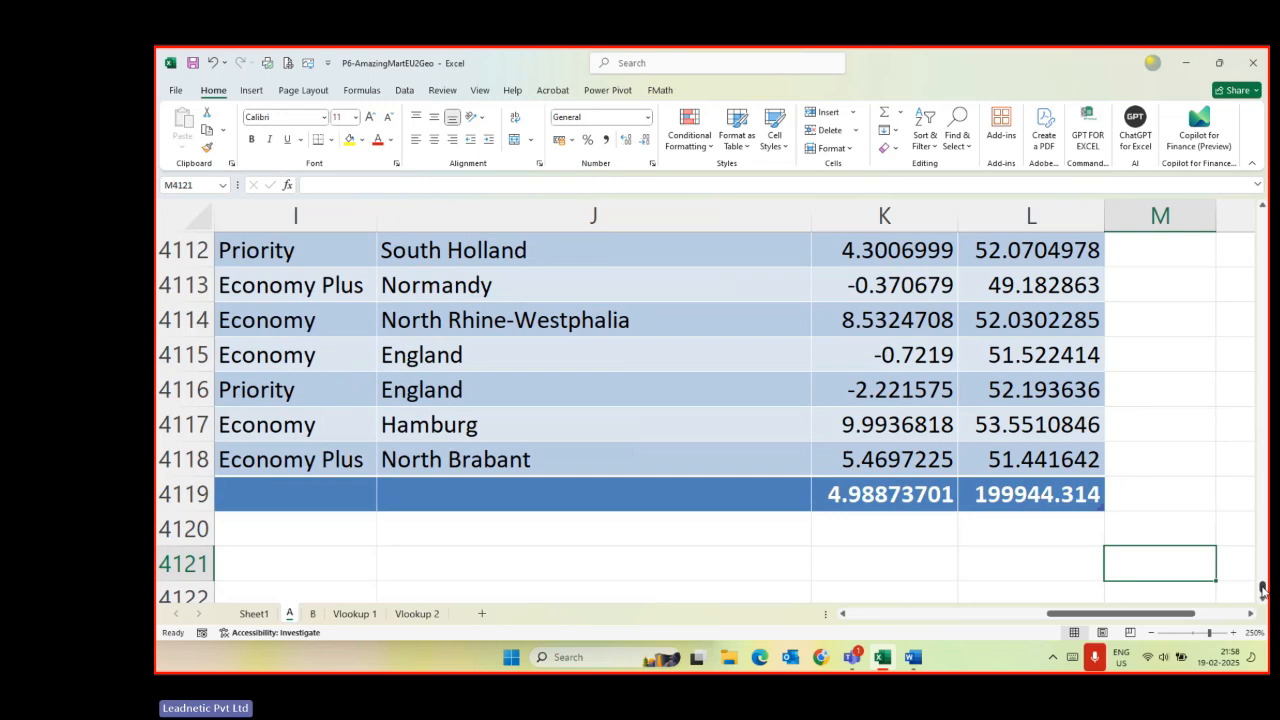
{"action": "left_click_drag", "start_coordinate": [1262, 592], "coordinate": [1234, 196]}
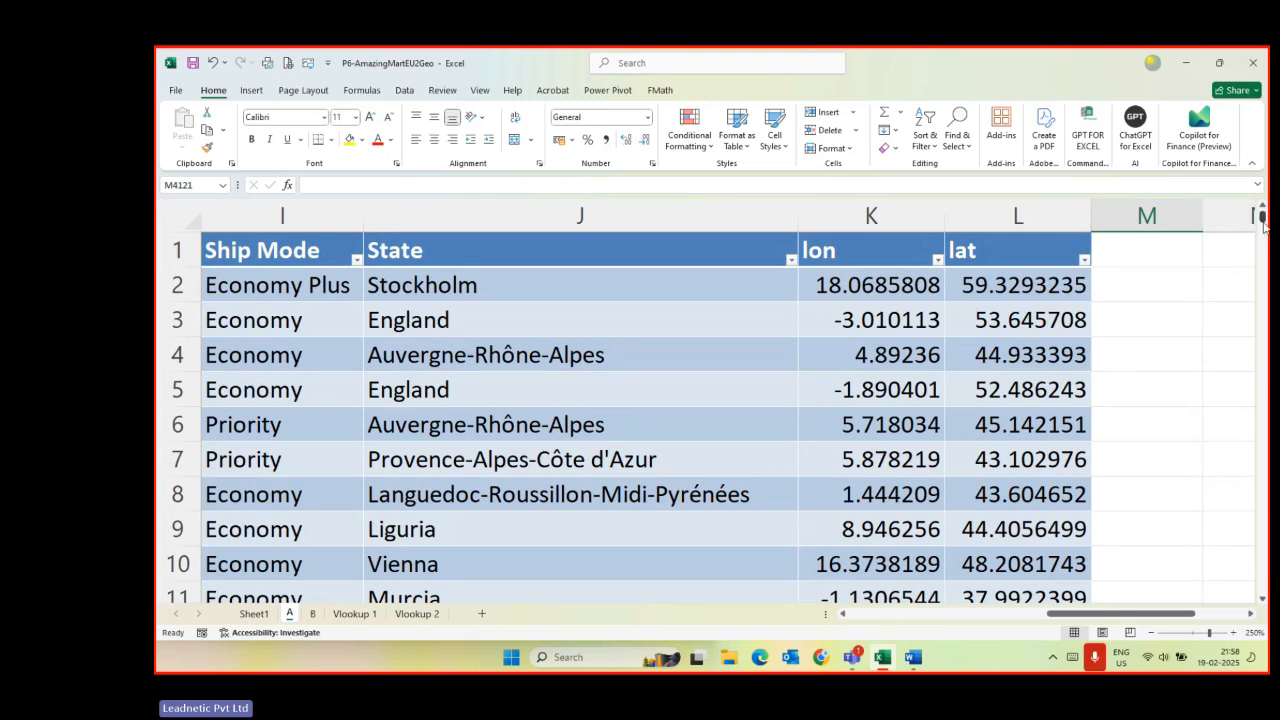
{"action": "left_click", "coordinate": [1018, 323]}
{"action": "key", "text": "ctrl+Down"}
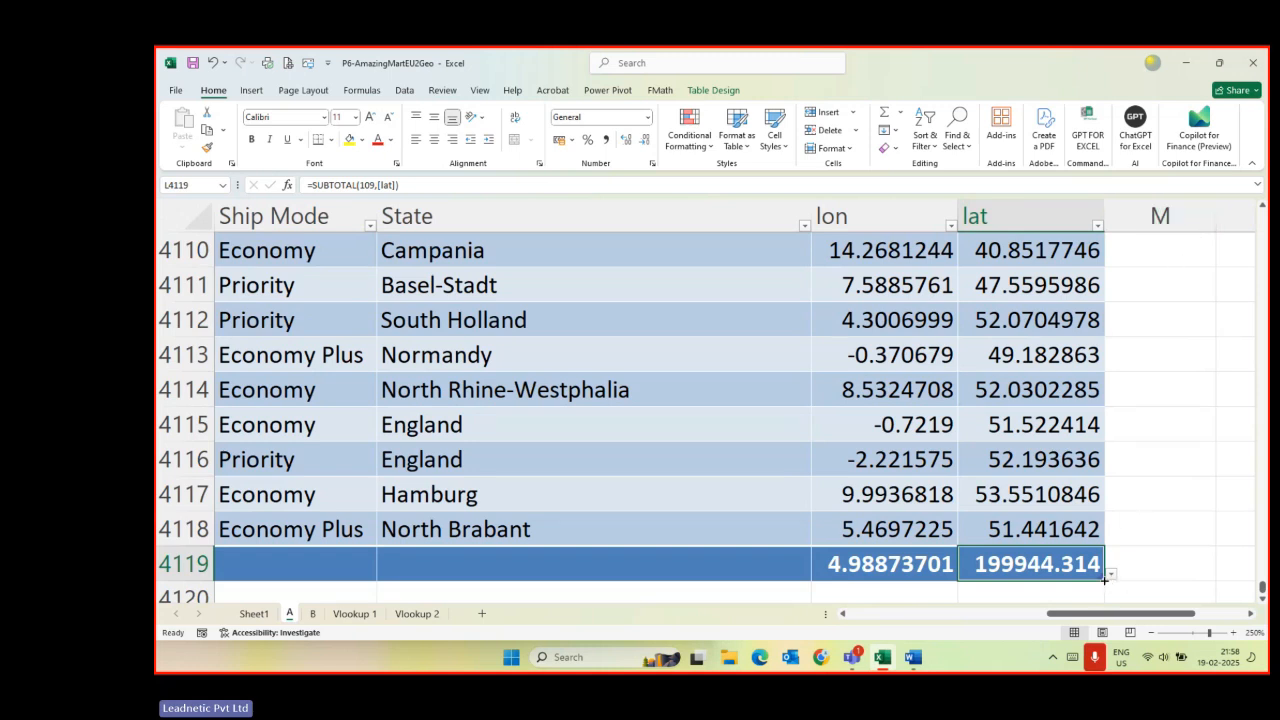
{"action": "left_click_drag", "start_coordinate": [1105, 580], "coordinate": [1162, 584]}
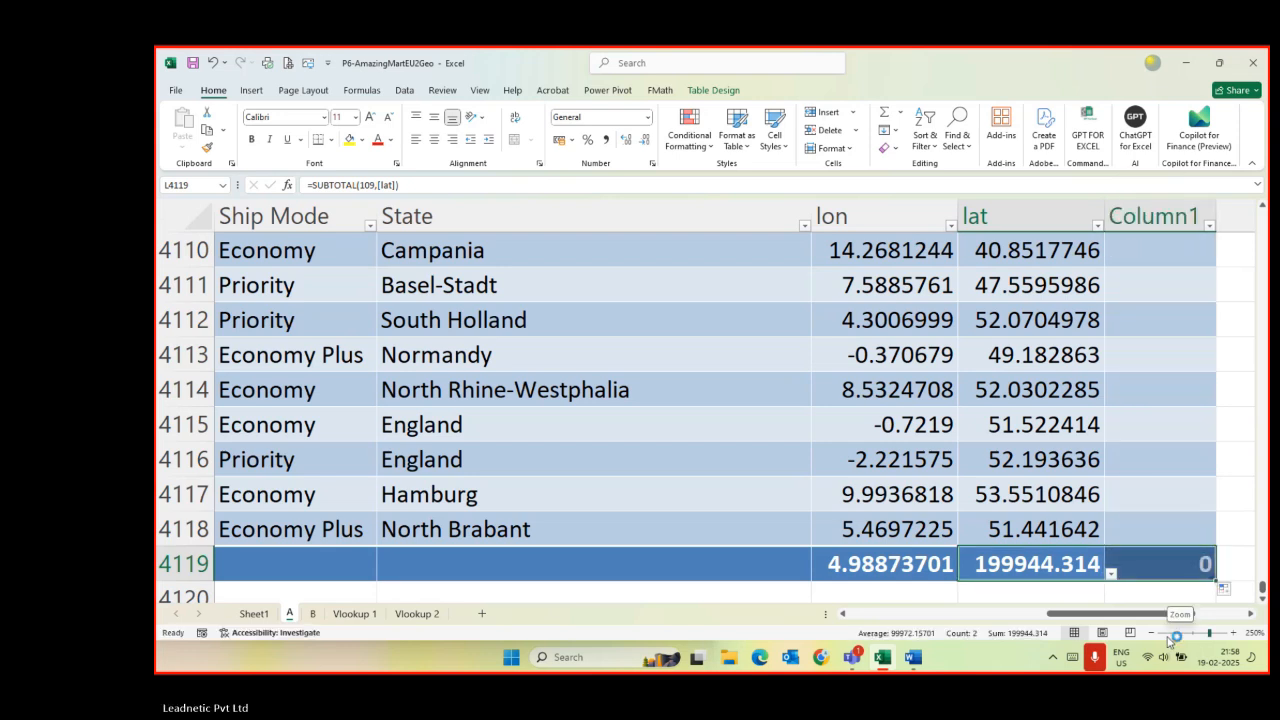
{"action": "left_click", "coordinate": [1190, 568]}
{"action": "left_click", "coordinate": [1222, 574]}
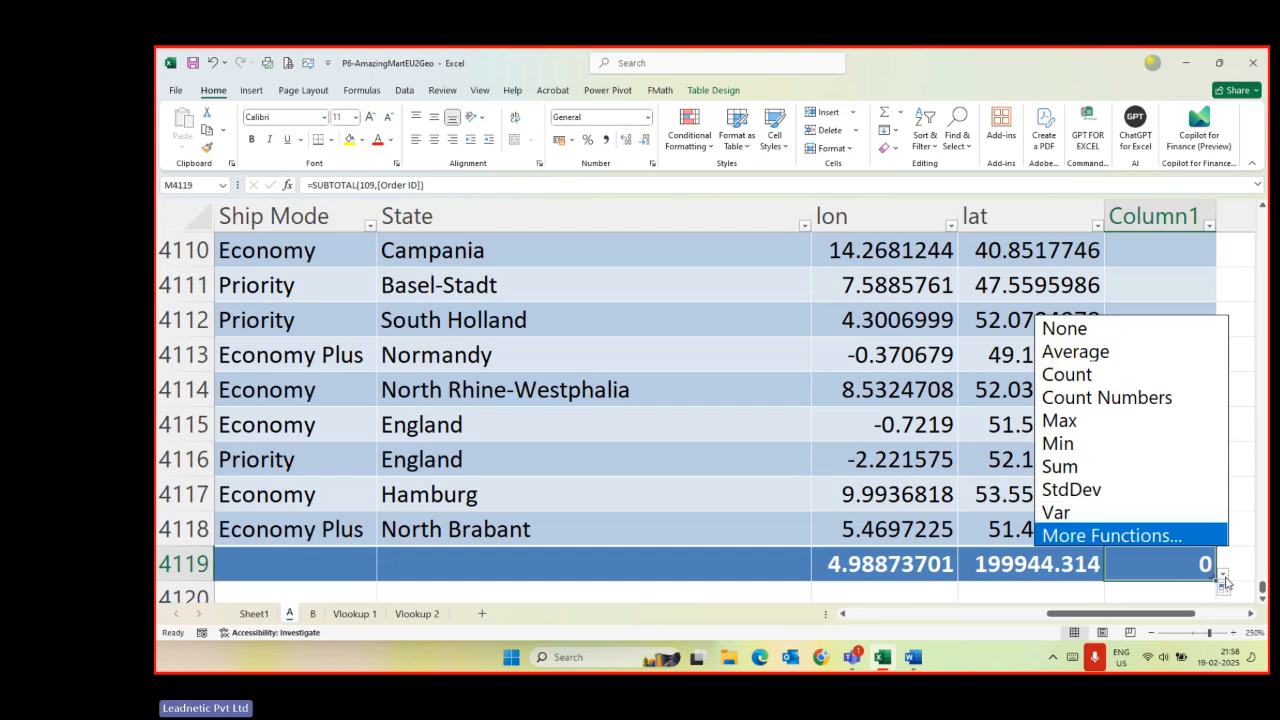
{"action": "left_click", "coordinate": [1080, 467]}
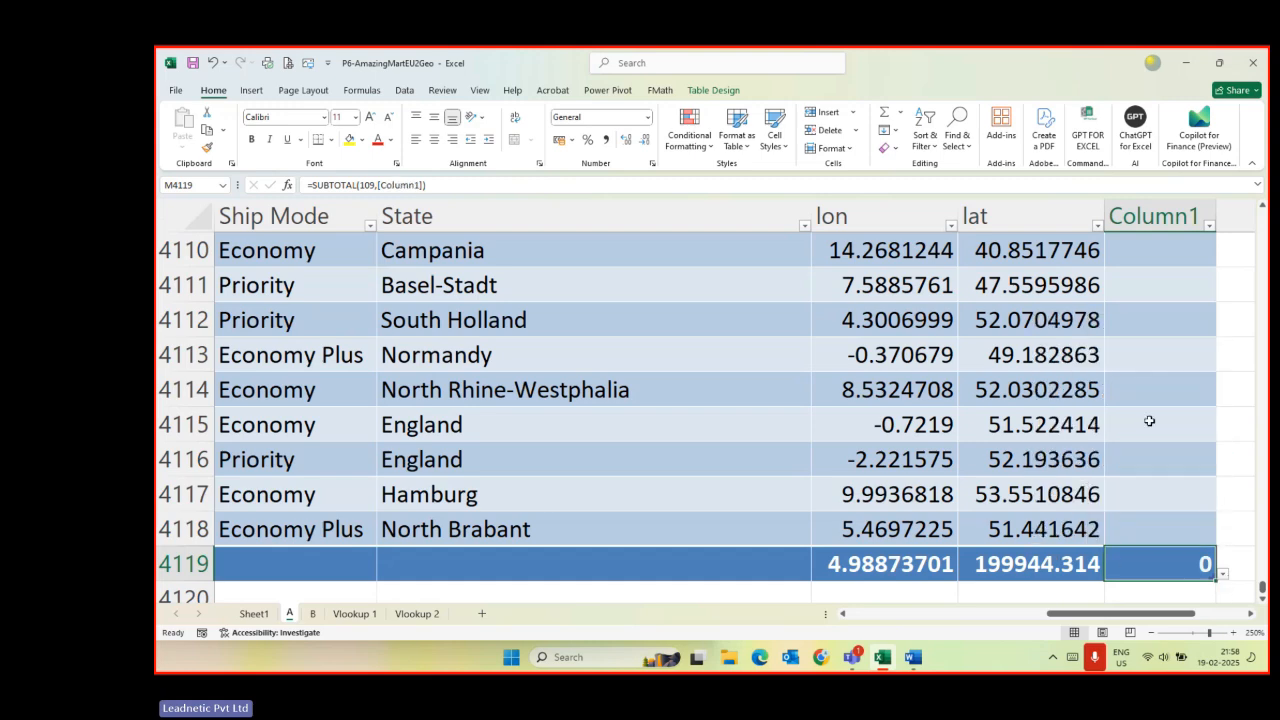
- Rename the header of the added table column M as Average Vallue
{"action": "left_click", "coordinate": [1149, 216]}
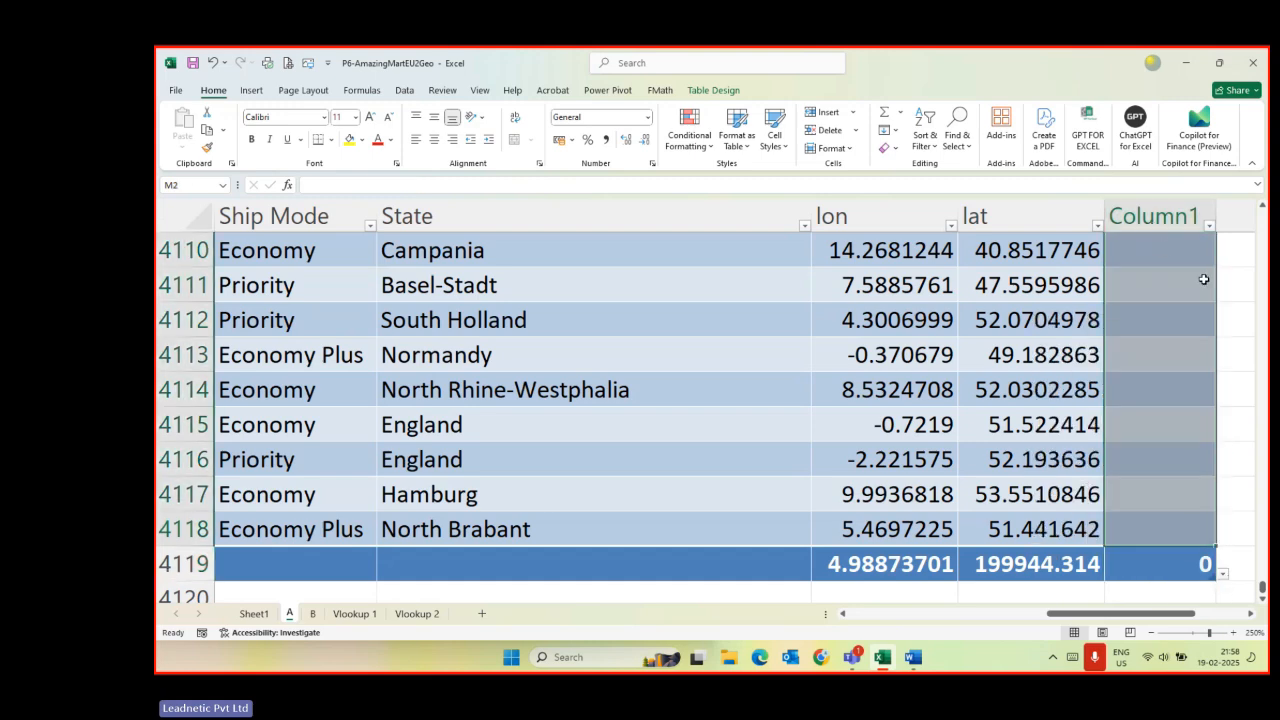
{"action": "key", "text": "ctrl+Up"}
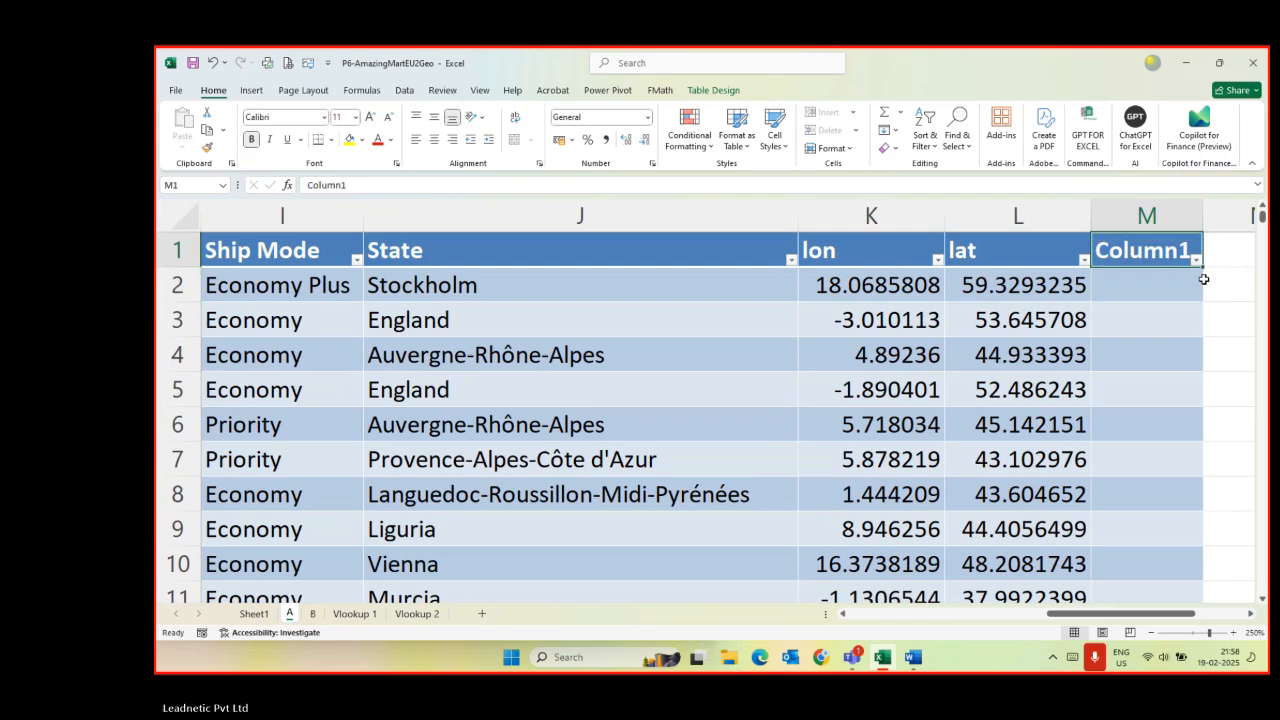
{"action": "type", "text": "Average Vallu"}
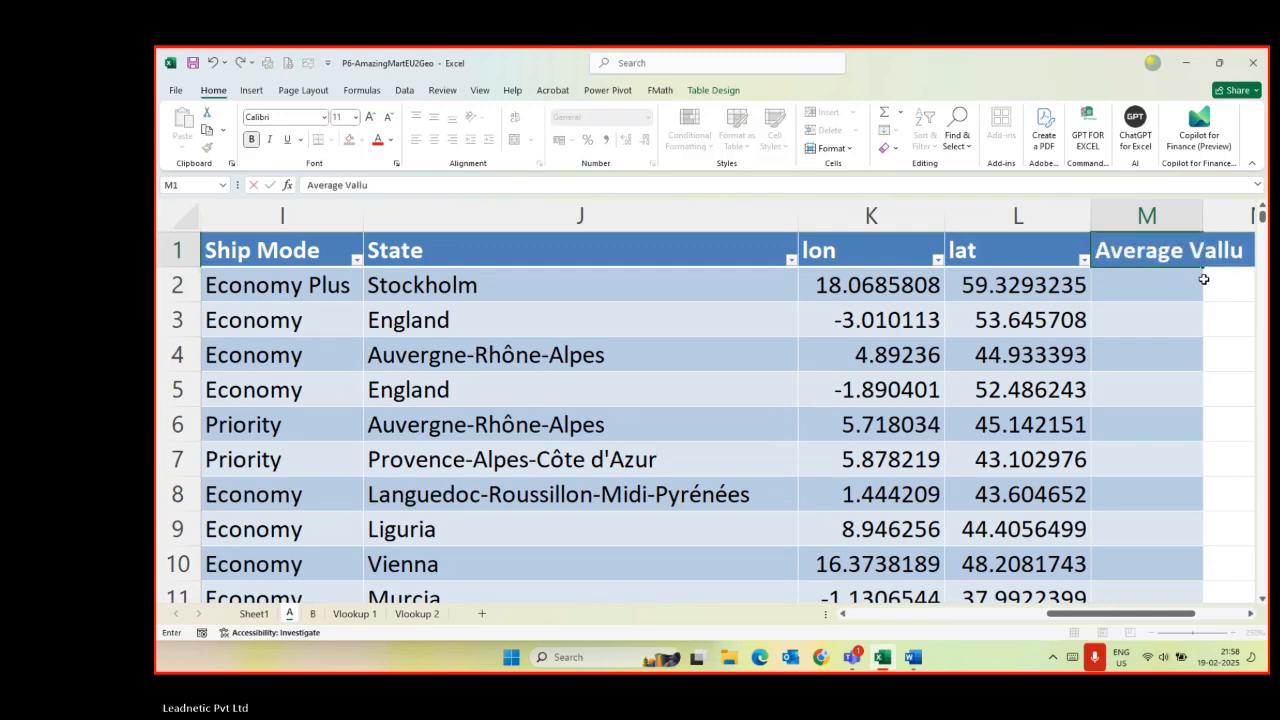
{"action": "key", "text": "Return"}
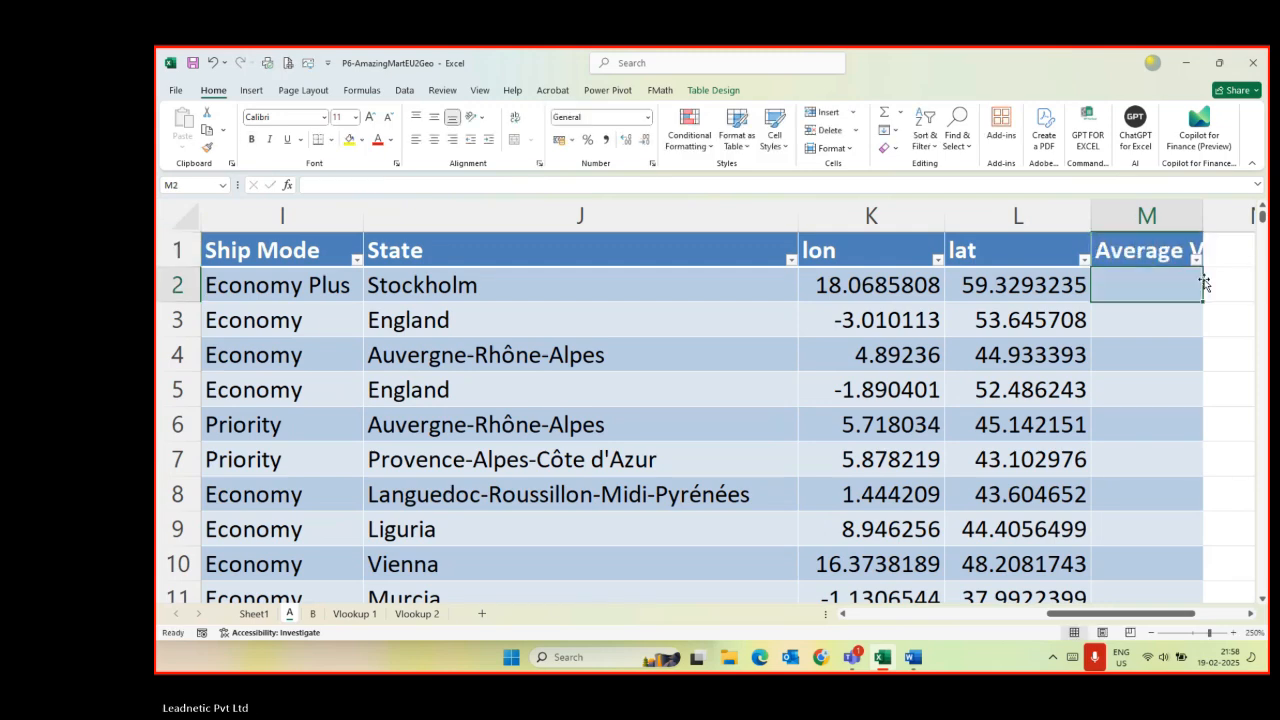
{"action": "left_click", "coordinate": [1152, 251]}
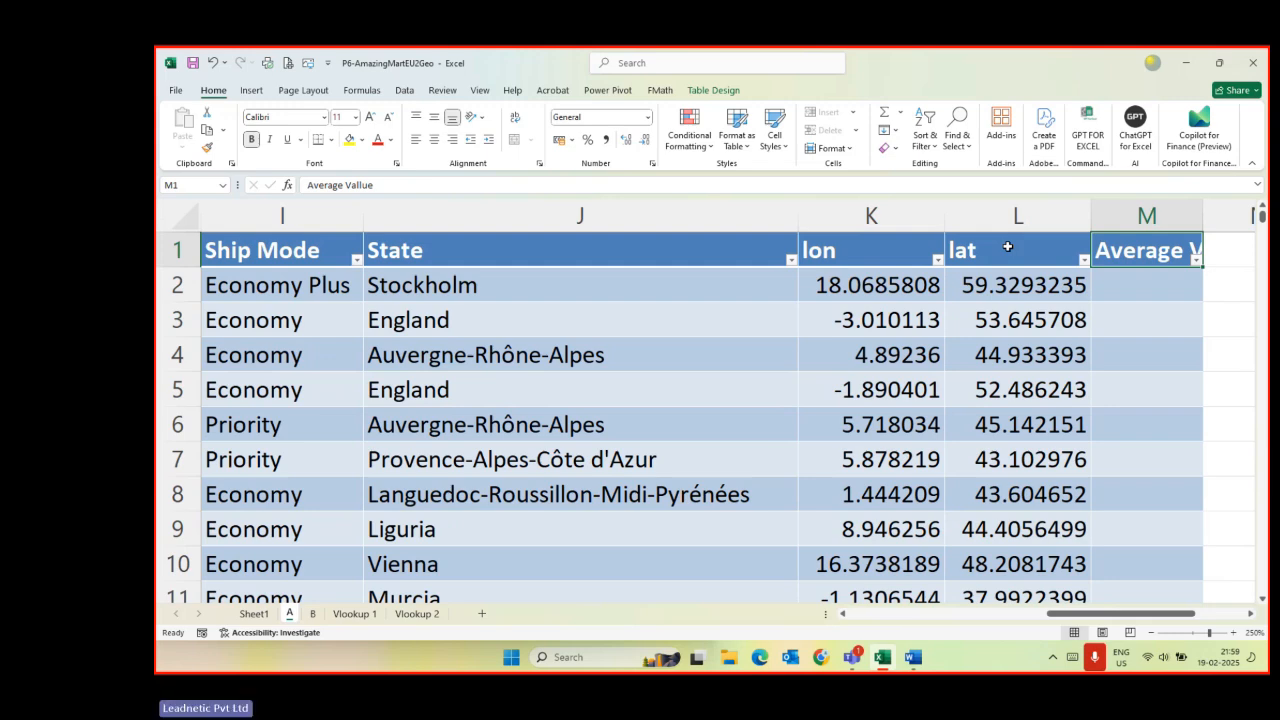
- Try extending column M's total from M4119 into the two rows below the total row, and undo it
{"action": "left_click", "coordinate": [1151, 330]}
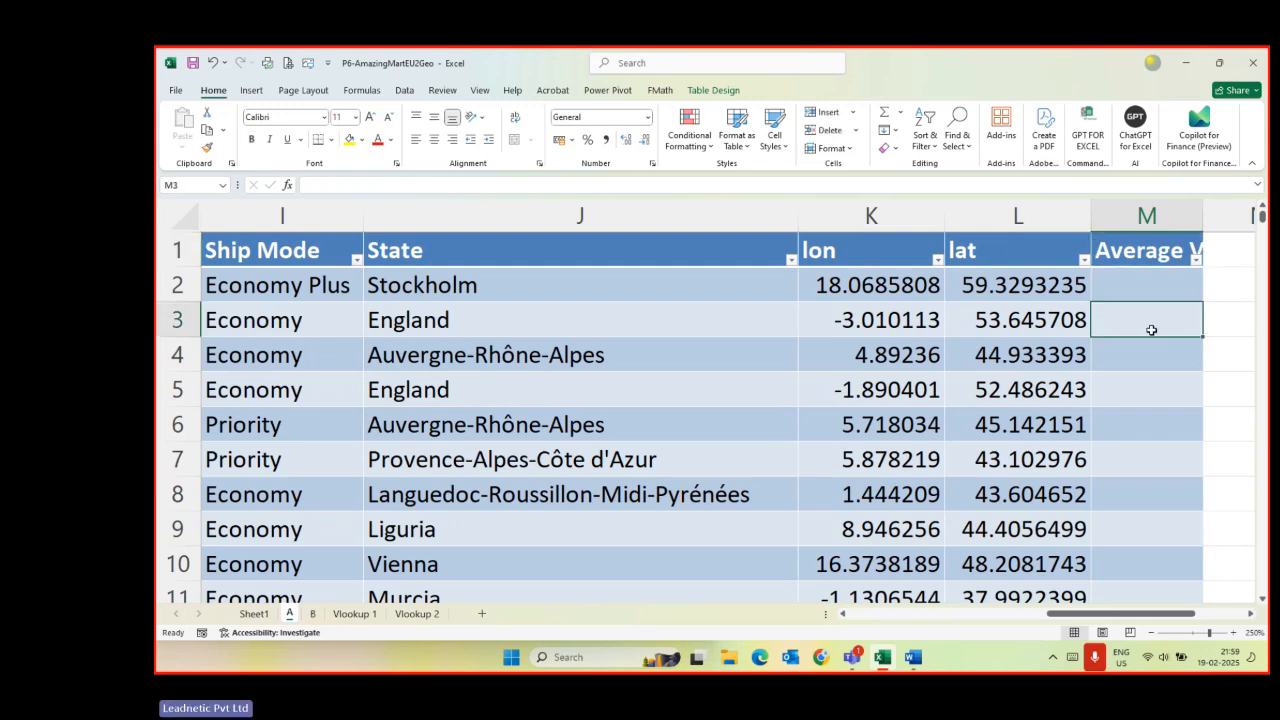
{"action": "key", "text": "ctrl+Down"}
{"action": "key", "text": "Down"}
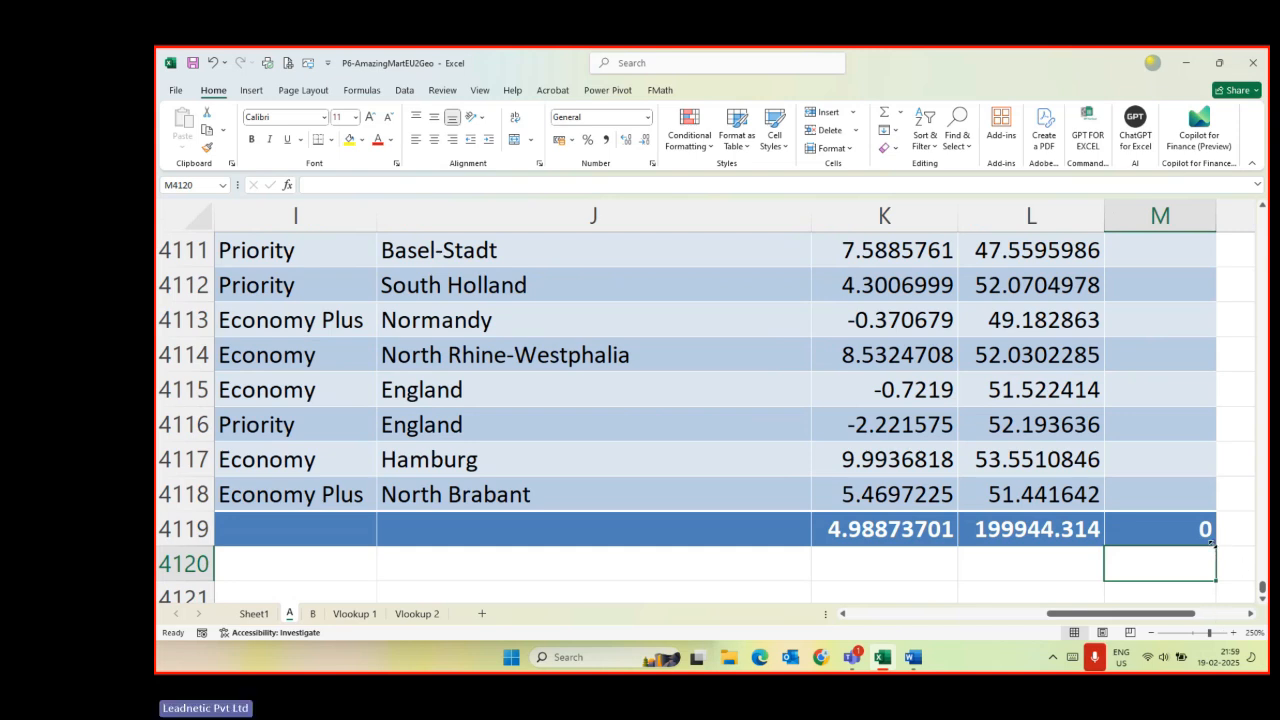
{"action": "left_click", "coordinate": [1205, 532]}
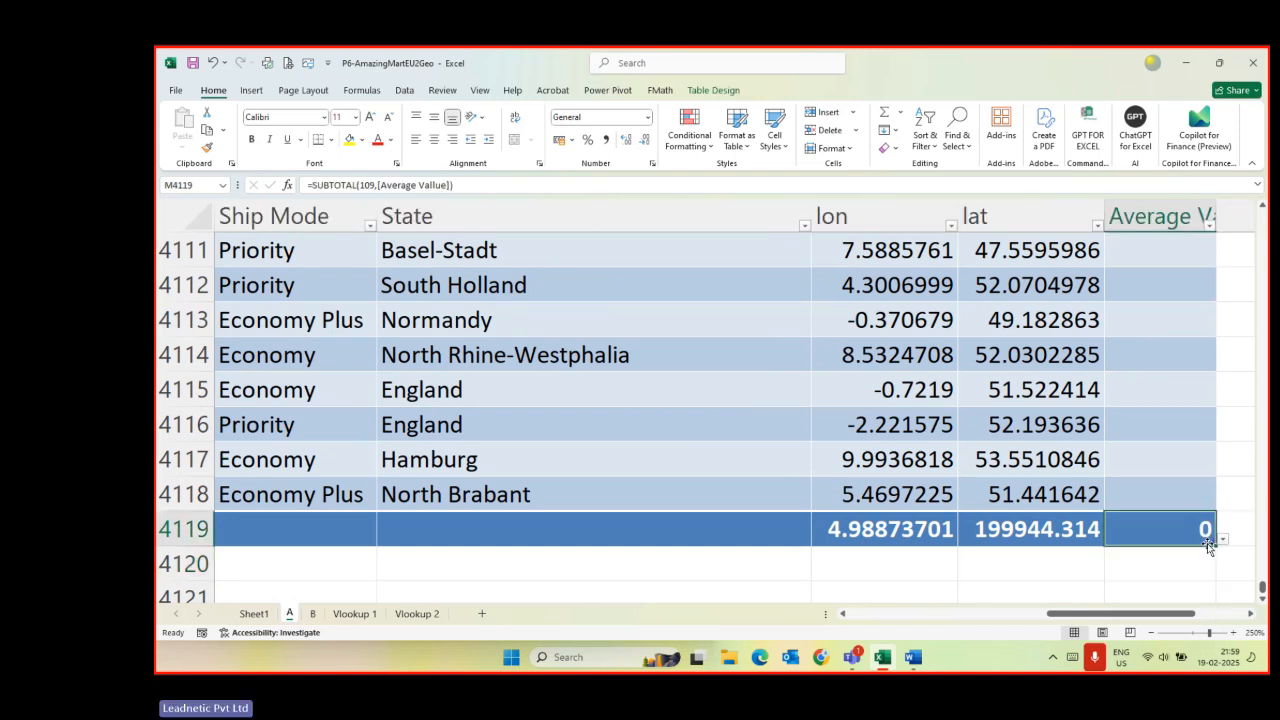
{"action": "left_click_drag", "start_coordinate": [1213, 544], "coordinate": [1195, 598]}
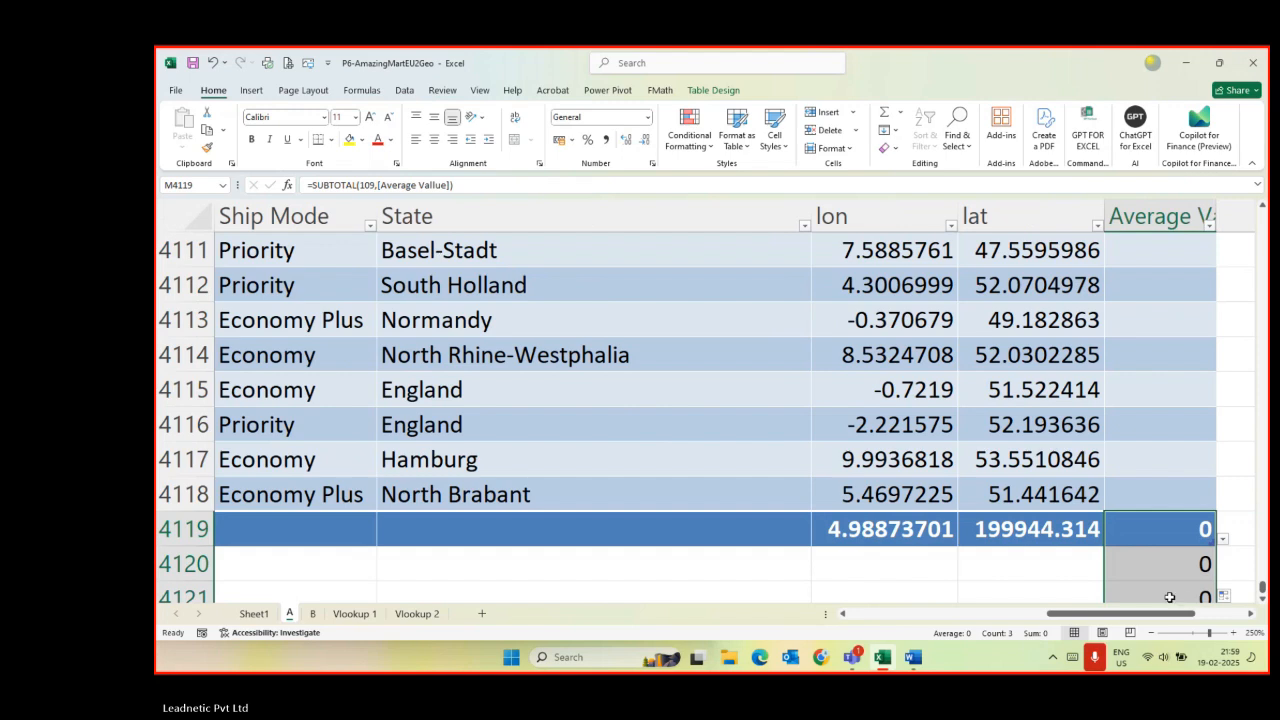
{"action": "scroll", "coordinate": [1185, 567], "scroll_direction": "down", "scroll_amount": 2}
{"action": "scroll", "coordinate": [1185, 567], "scroll_direction": "up", "scroll_amount": 2}
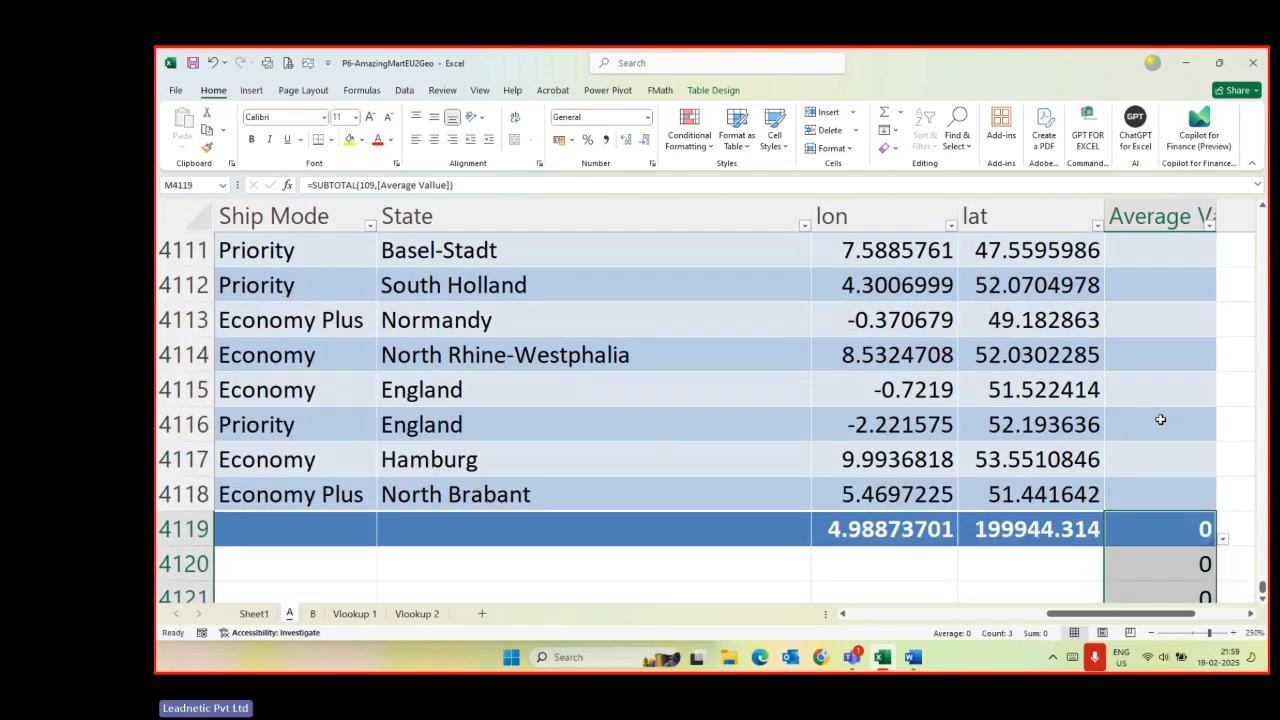
{"action": "key", "text": "ctrl+z"}
- Undo the header rename and the table's expansion into column M, and clear the leftover total from M4119
{"action": "key", "text": "shift+Left"}
{"action": "key", "text": "shift+Left"}
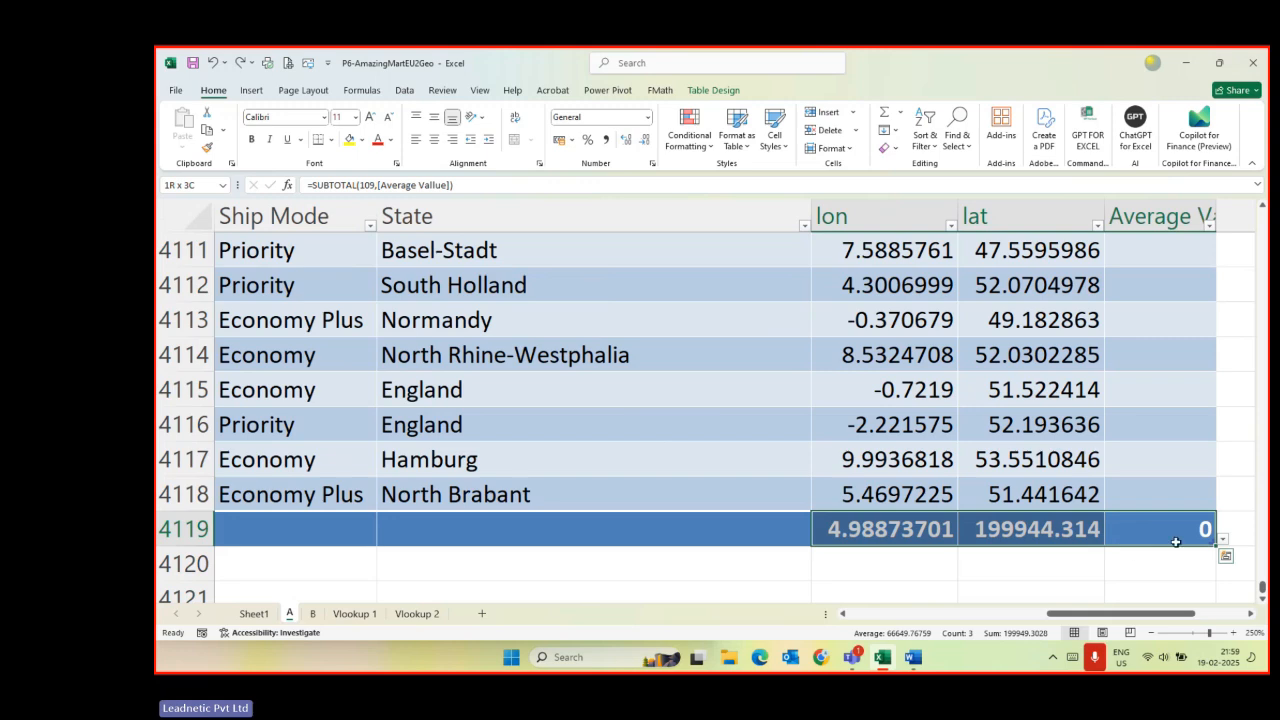
{"action": "key", "text": "ctrl+z"}
{"action": "key", "text": "ctrl+z"}
{"action": "key", "text": "ctrl+z"}
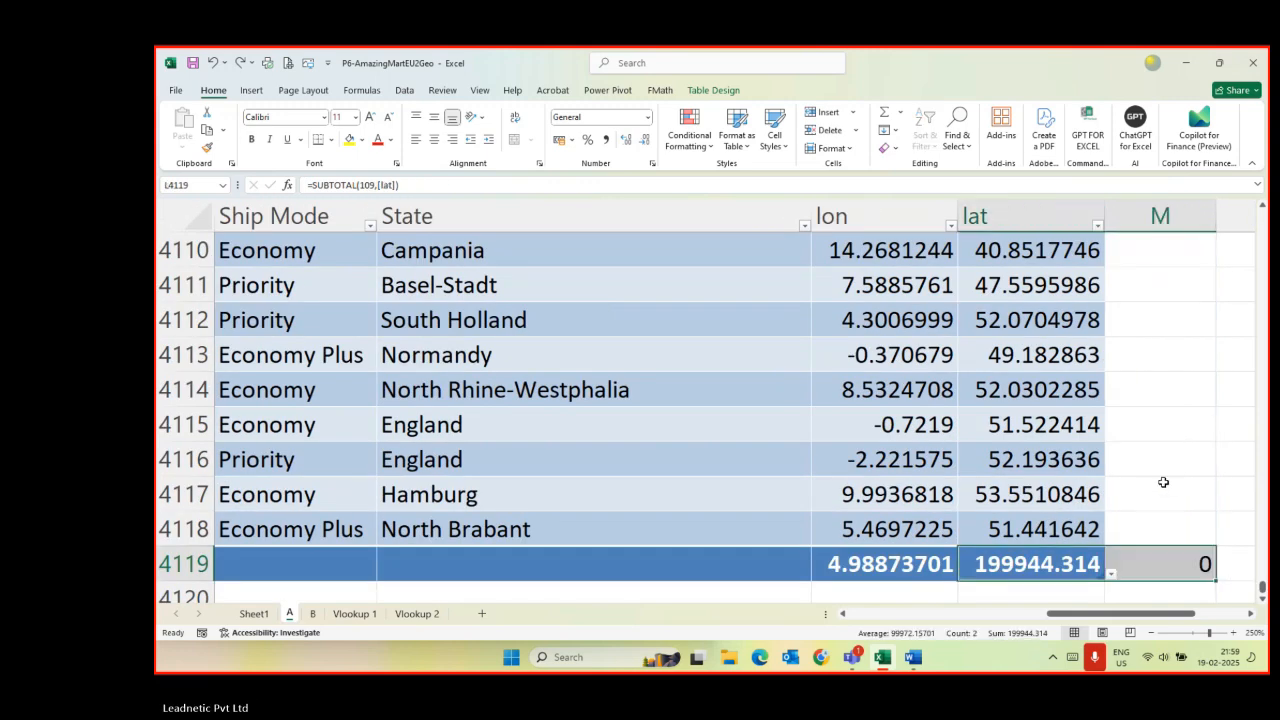
{"action": "left_click", "coordinate": [1163, 560]}
{"action": "key", "text": "Delete"}
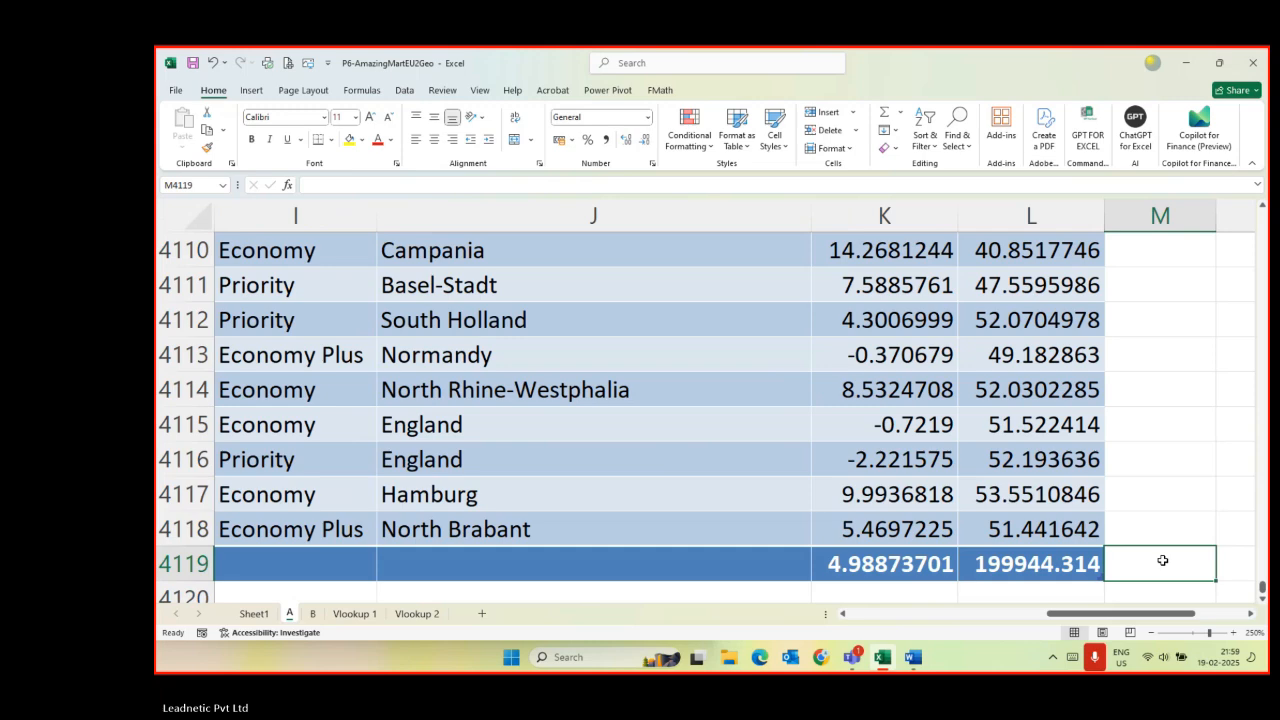
- Review the table's columns from its total row up to the headers, including the range, table format, slicer and timeline notes beside it
{"action": "left_click_drag", "start_coordinate": [1103, 625], "coordinate": [623, 628]}
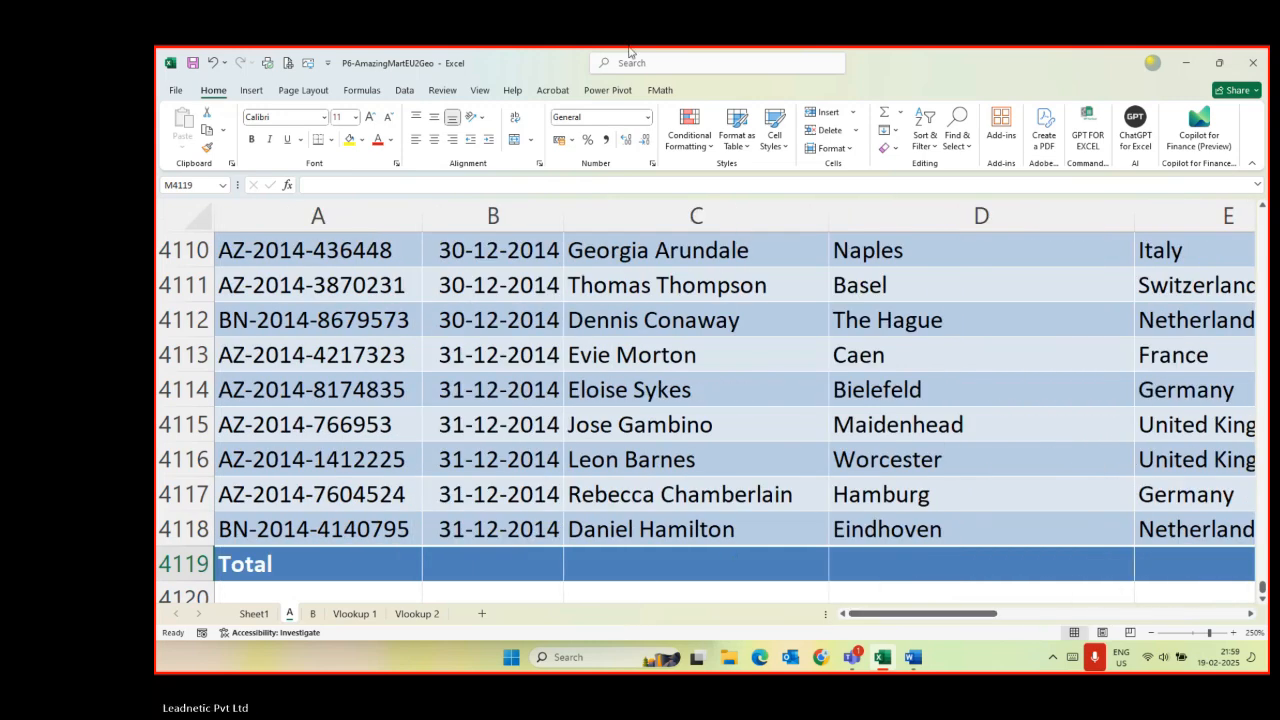
{"action": "left_click", "coordinate": [840, 368]}
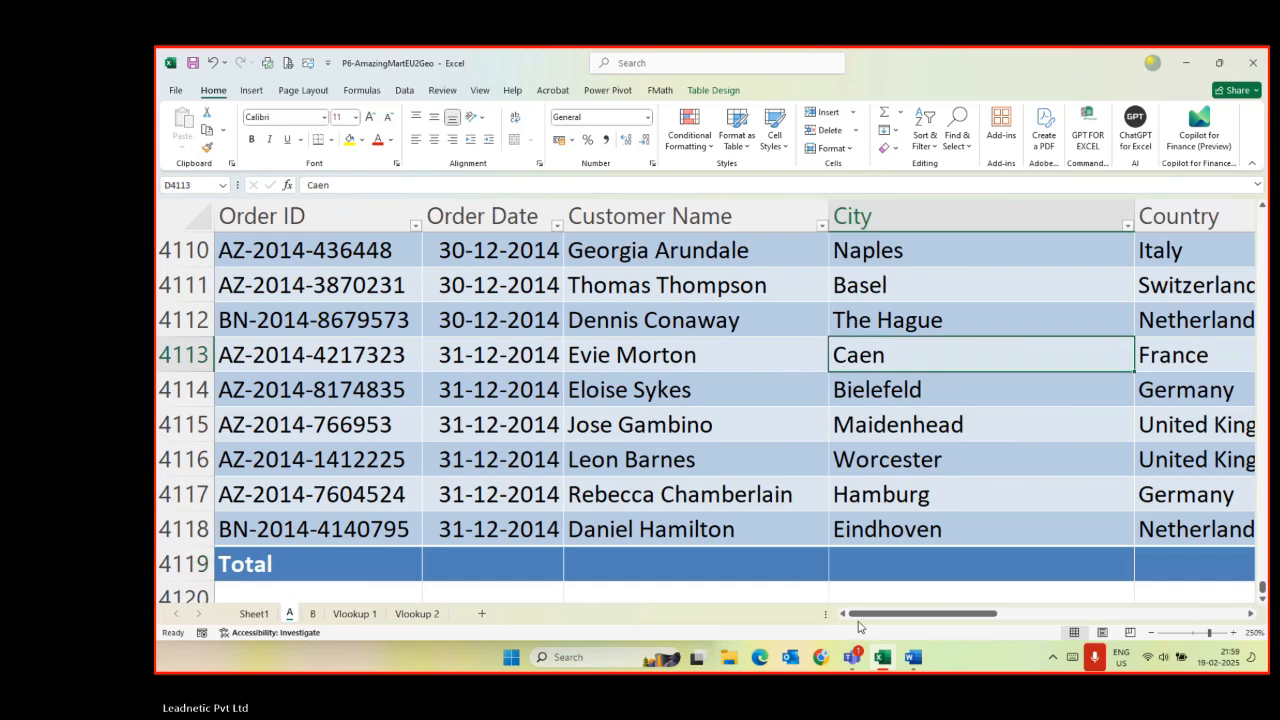
{"action": "left_click_drag", "start_coordinate": [869, 613], "coordinate": [1262, 214]}
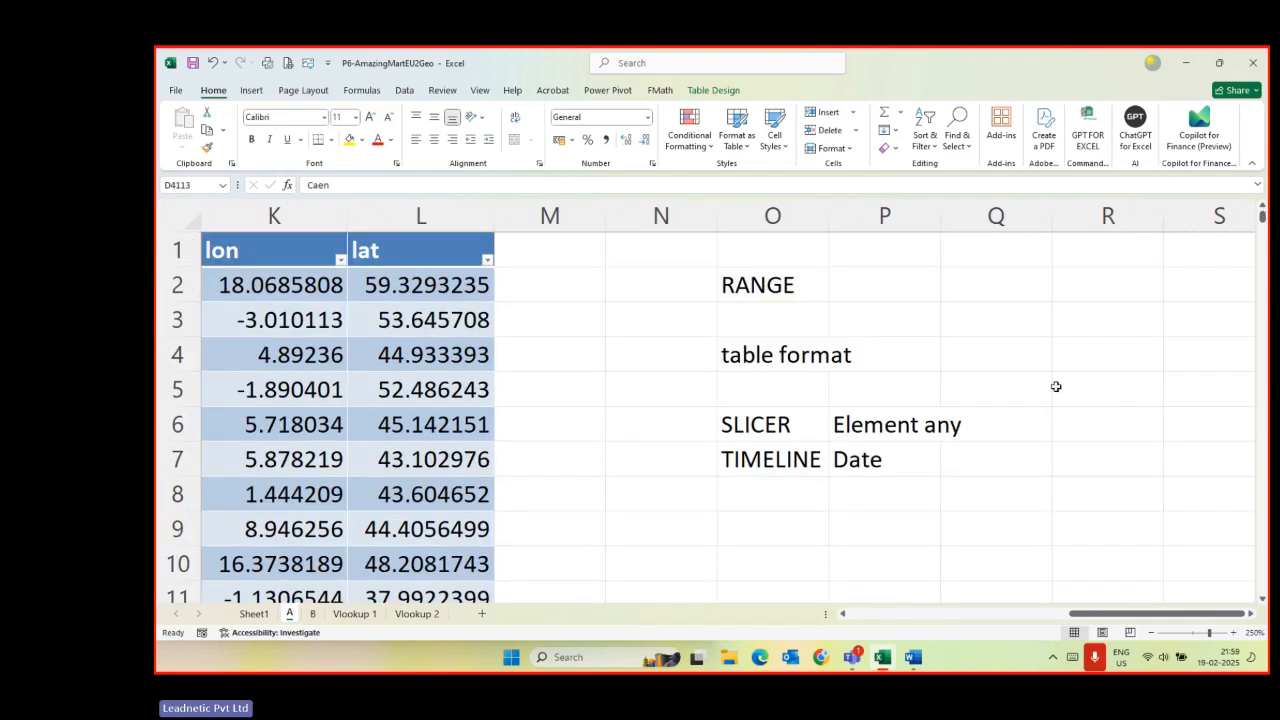
{"action": "left_click", "coordinate": [855, 616]}
{"action": "left_click", "coordinate": [968, 616]}
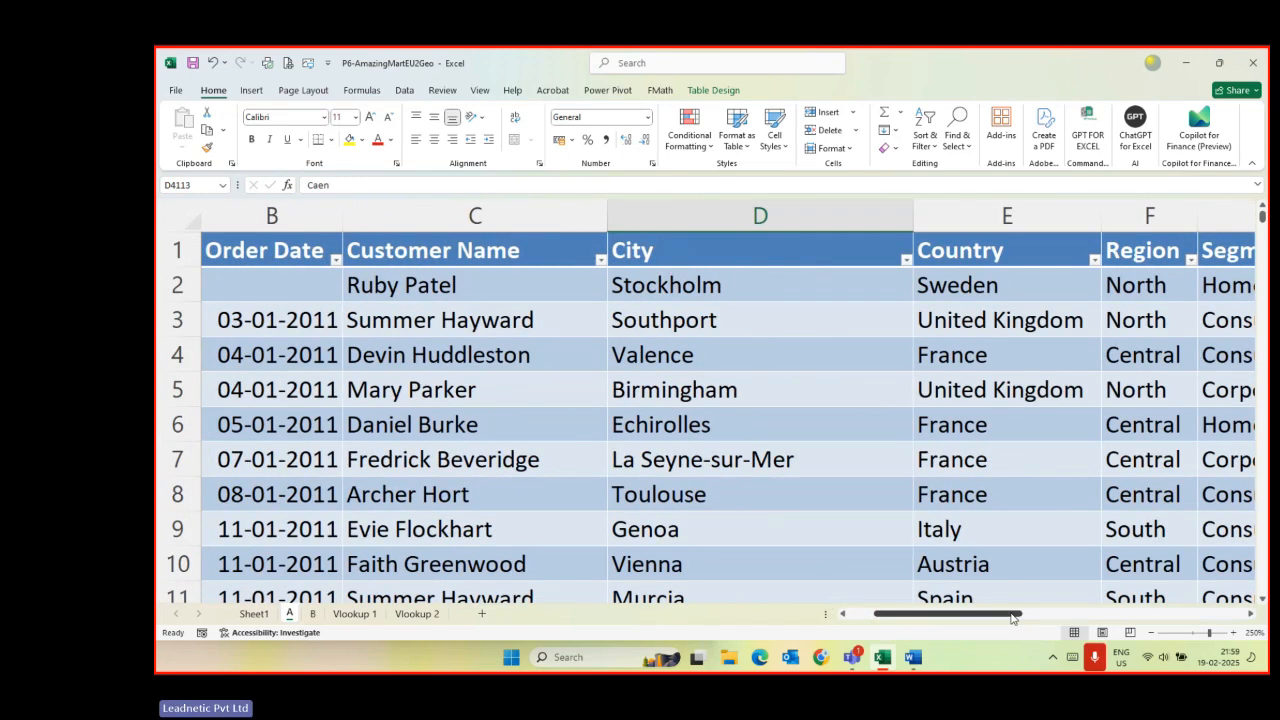
{"action": "left_click_drag", "start_coordinate": [983, 618], "coordinate": [1220, 626]}
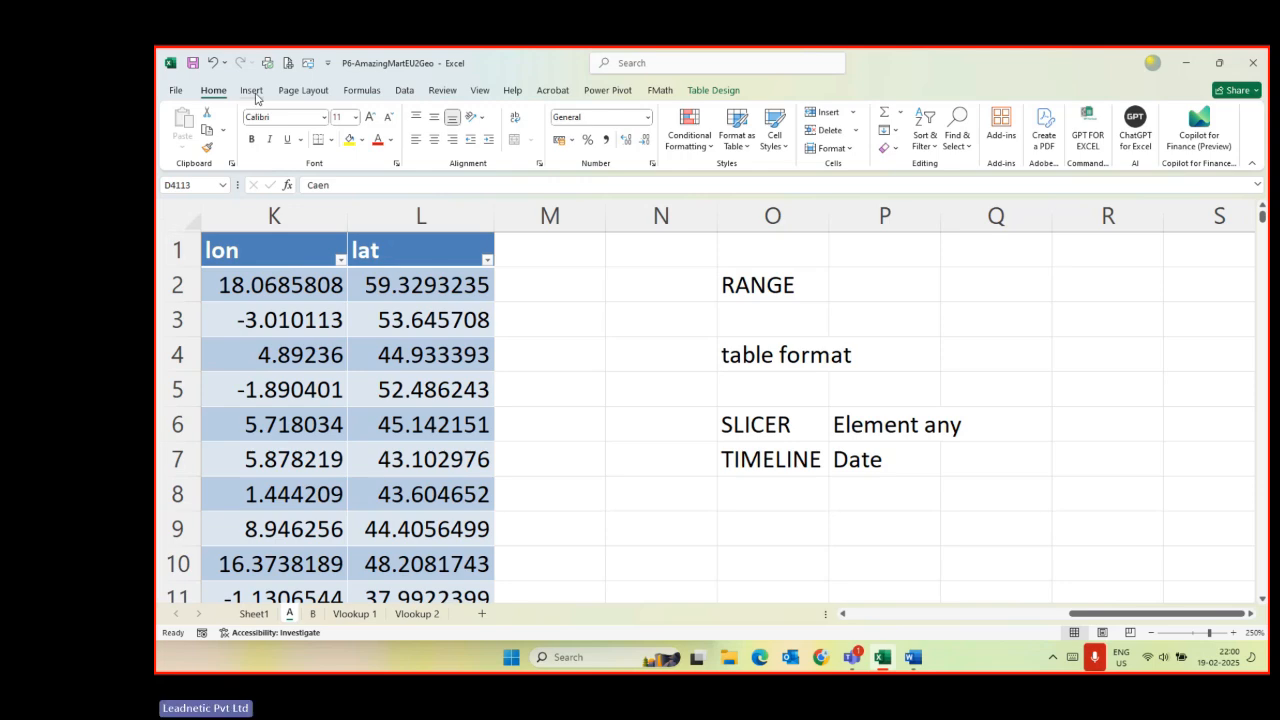
{"action": "left_click", "coordinate": [344, 430]}
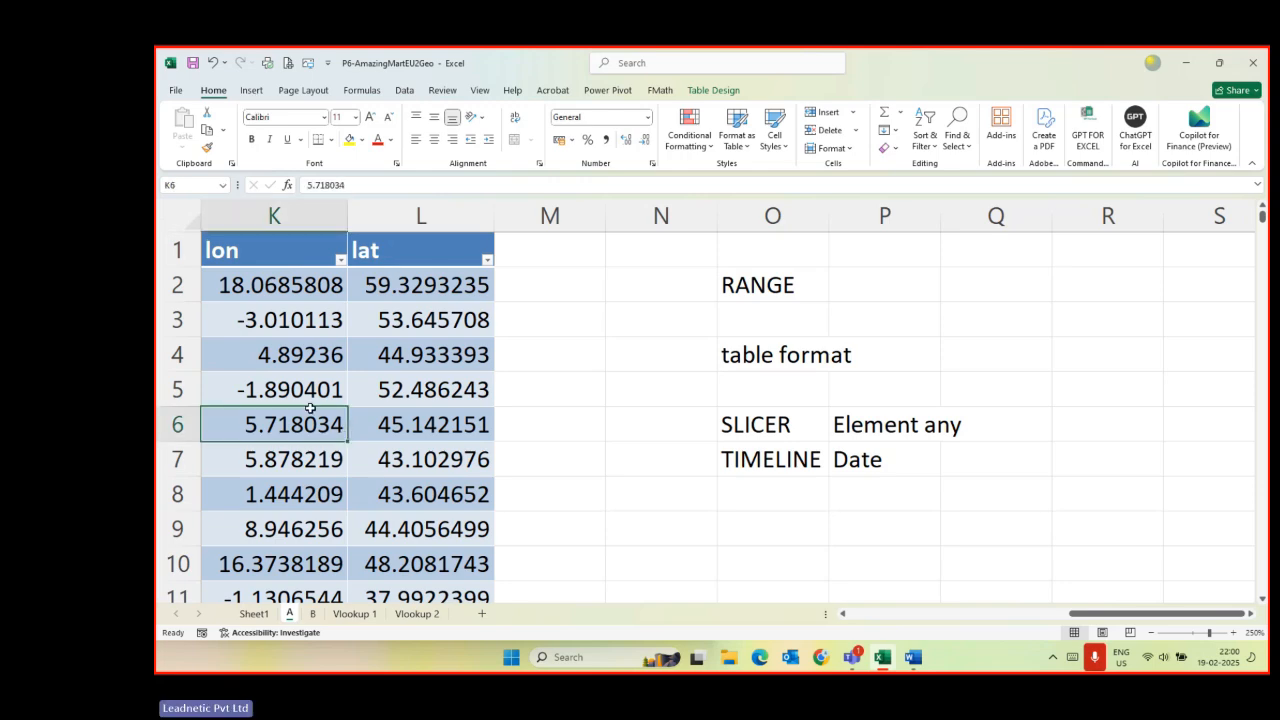
- Examine the sort and filter options offered for the City column
{"action": "left_click_drag", "start_coordinate": [1098, 616], "coordinate": [1062, 616]}
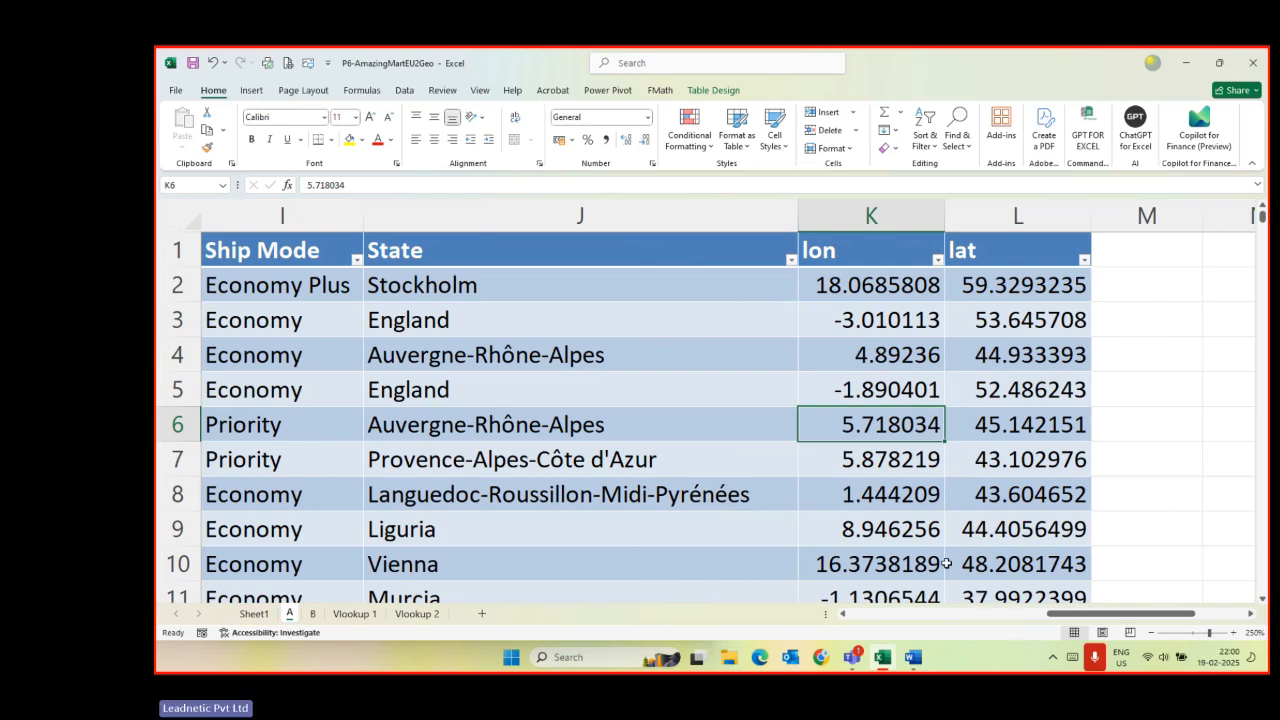
{"action": "scroll", "coordinate": [1010, 622], "scroll_direction": "down", "scroll_amount": 4, "text": "ctrl"}
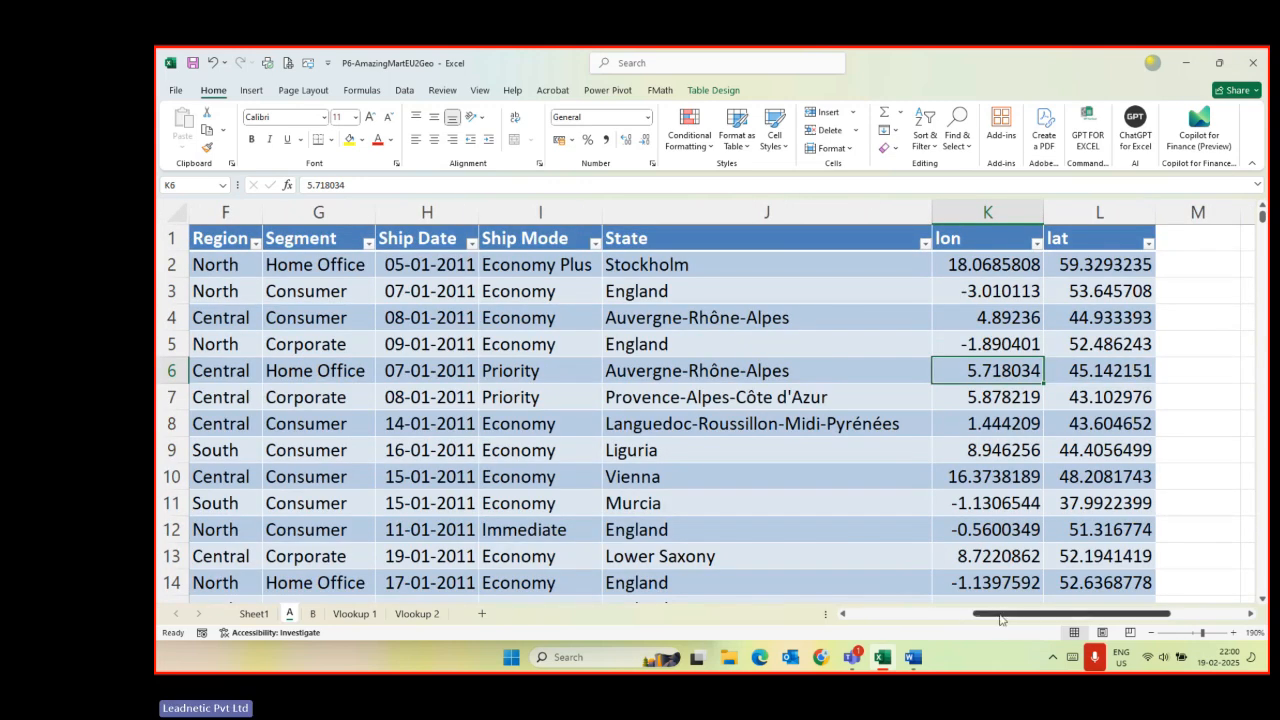
{"action": "left_click_drag", "start_coordinate": [1003, 615], "coordinate": [925, 620]}
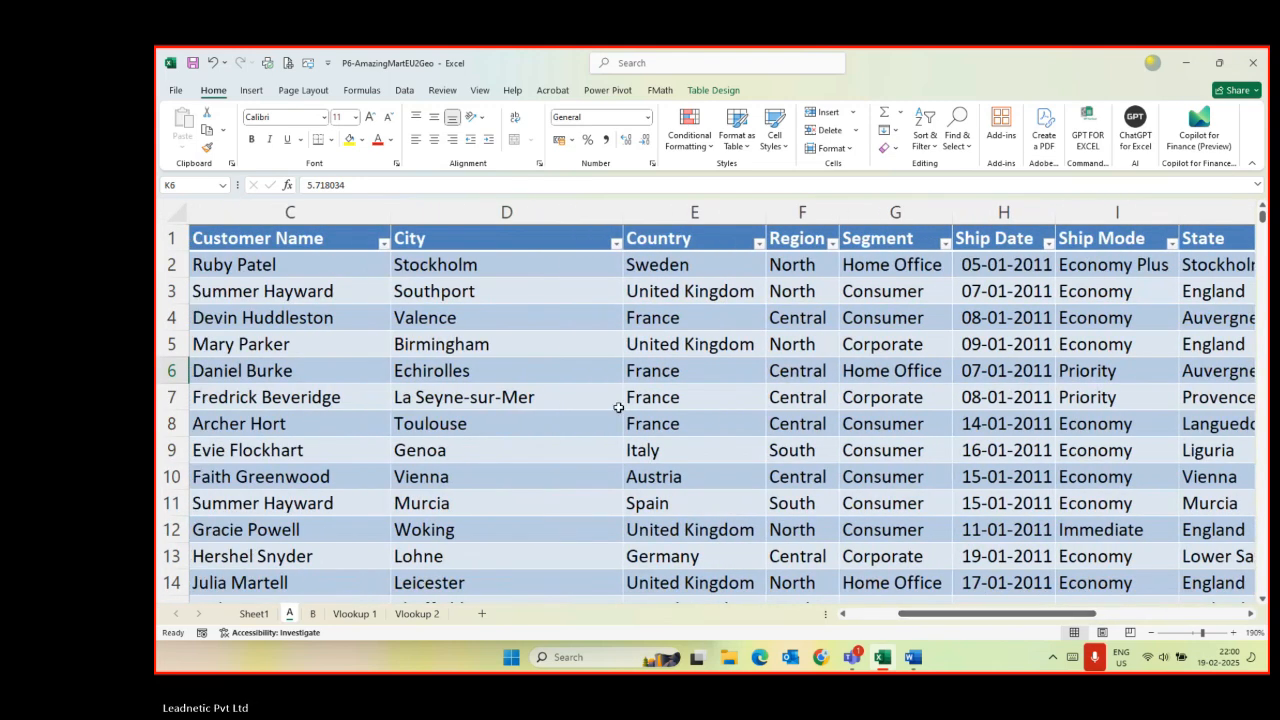
{"action": "left_click", "coordinate": [616, 243]}
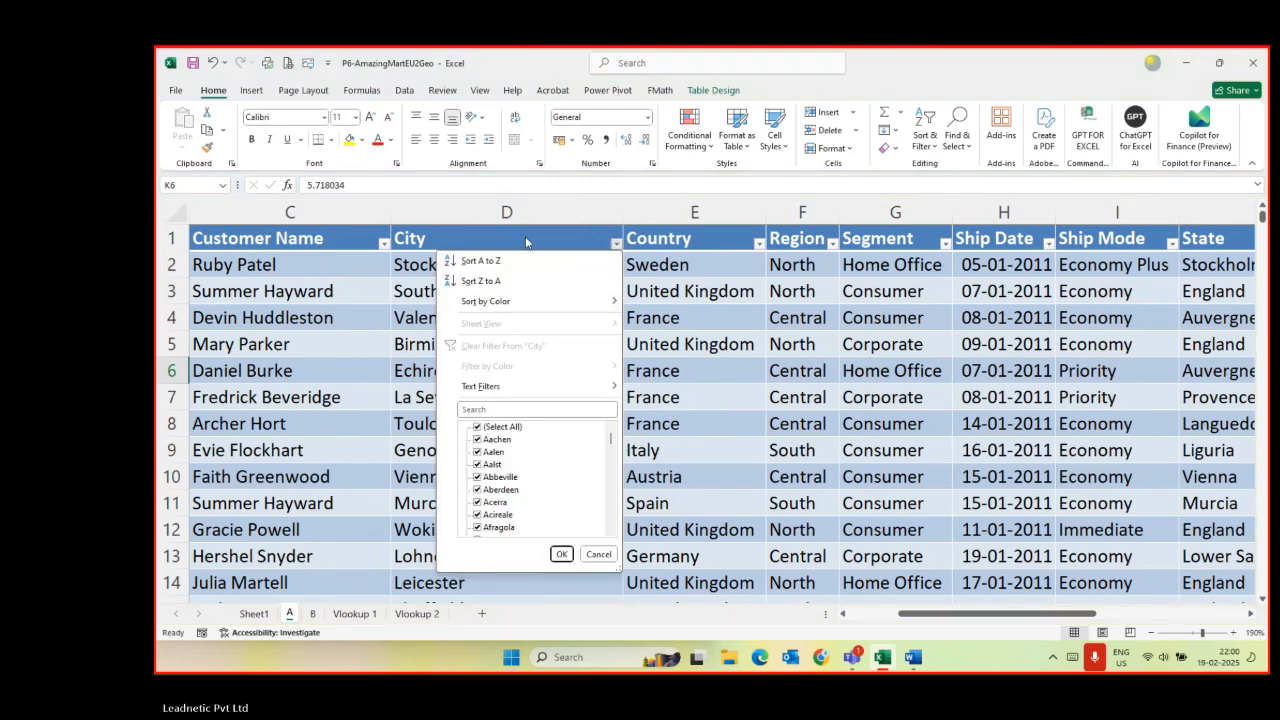
{"action": "left_click", "coordinate": [522, 242]}
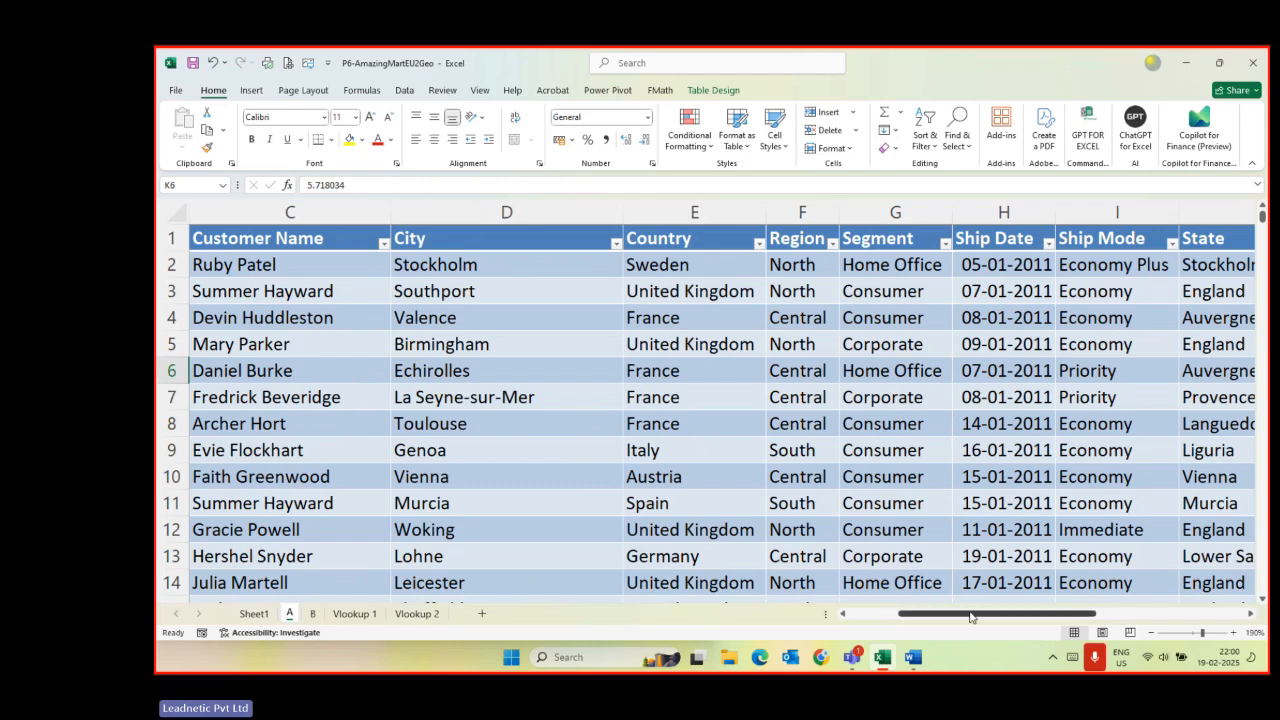
{"action": "left_click_drag", "start_coordinate": [970, 617], "coordinate": [970, 617]}
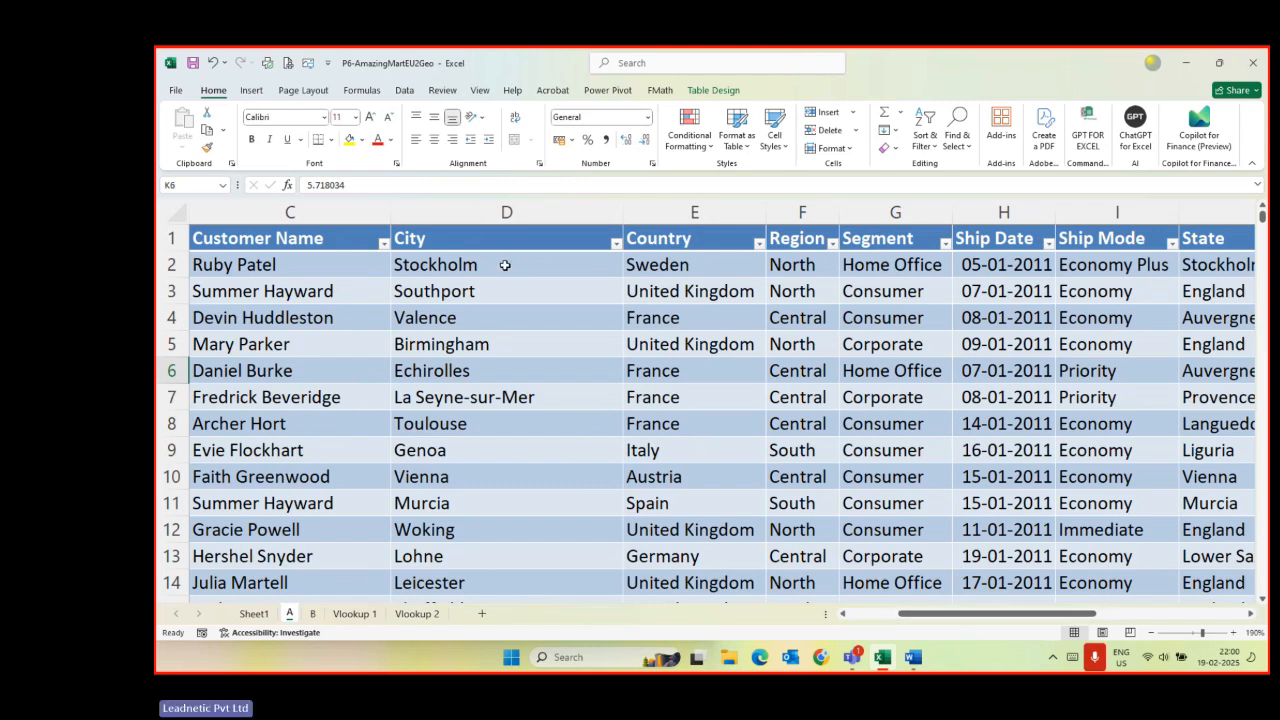
- Search the City filter for "stock" and filter the table to Stockholm only
{"action": "left_click", "coordinate": [616, 244]}
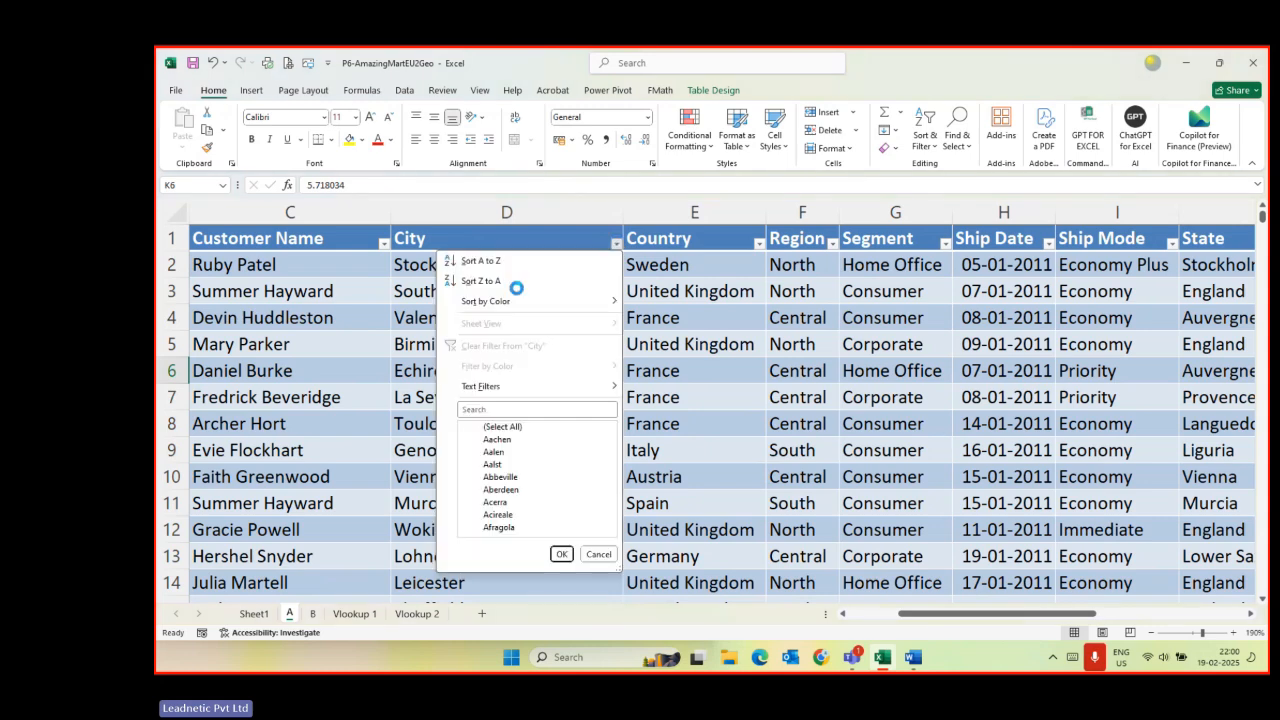
{"action": "left_click", "coordinate": [490, 410]}
{"action": "type", "text": "sto"}
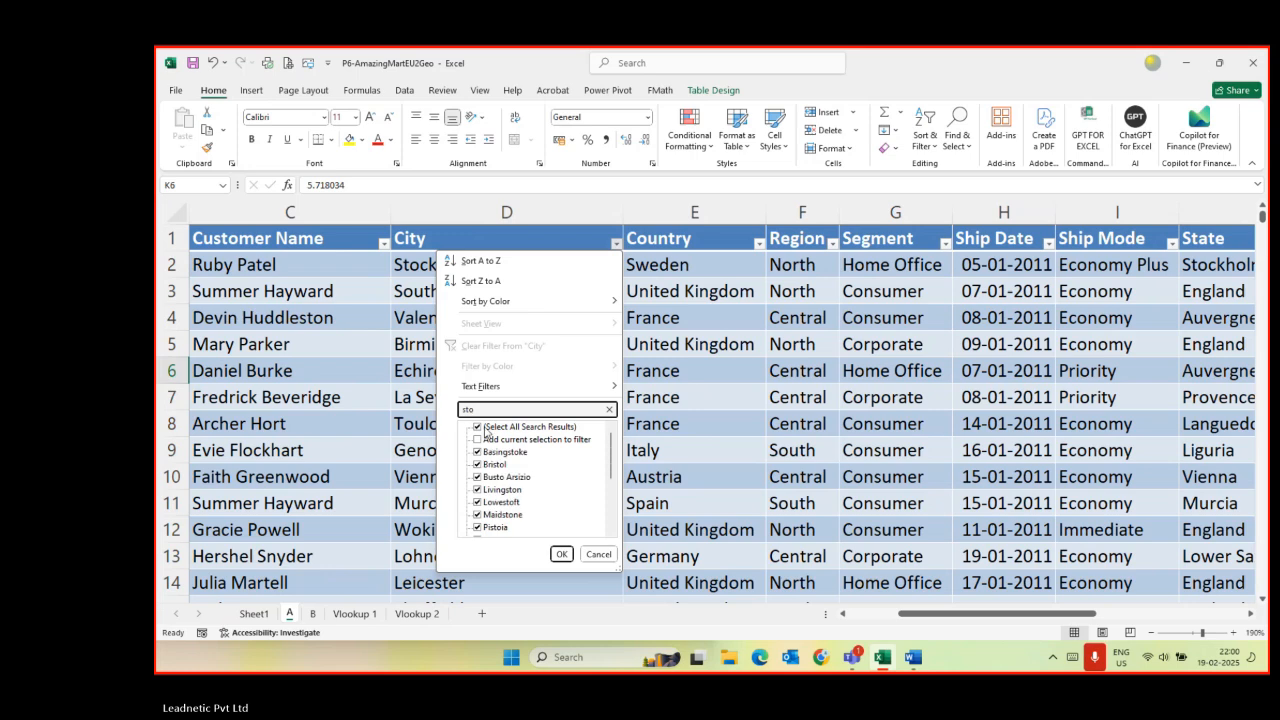
{"action": "type", "text": "ck"}
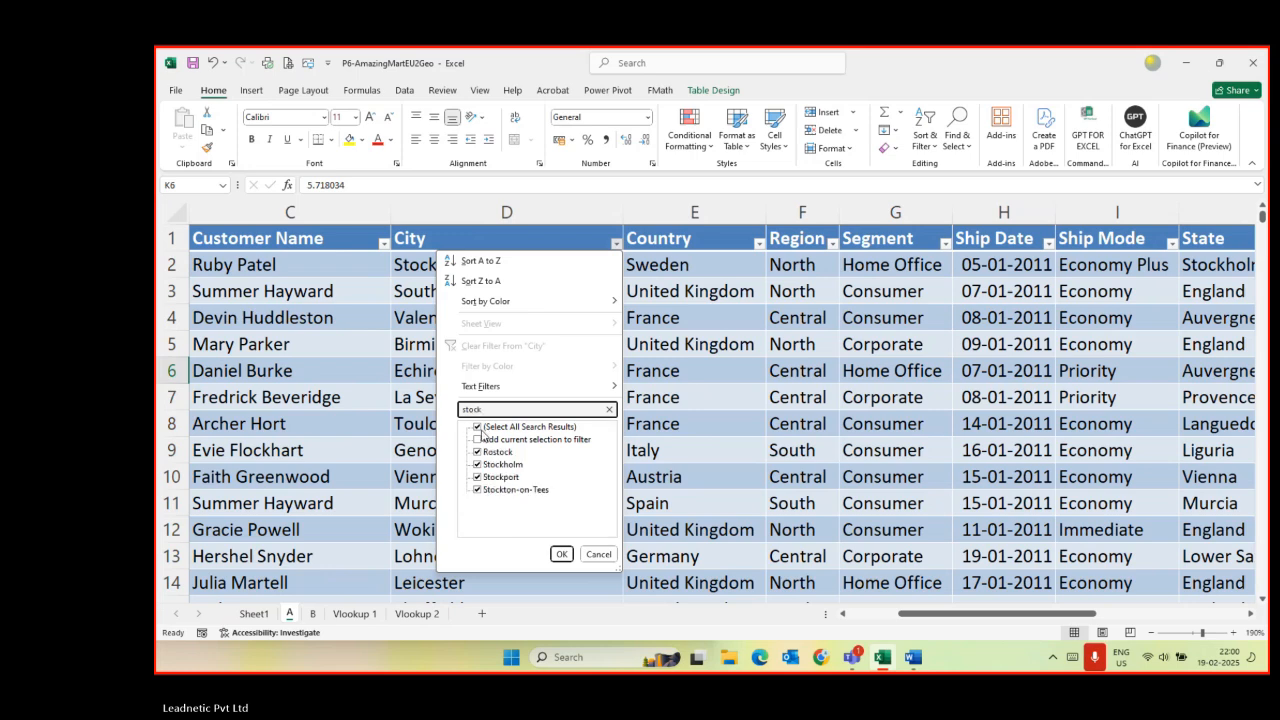
{"action": "left_click", "coordinate": [477, 478]}
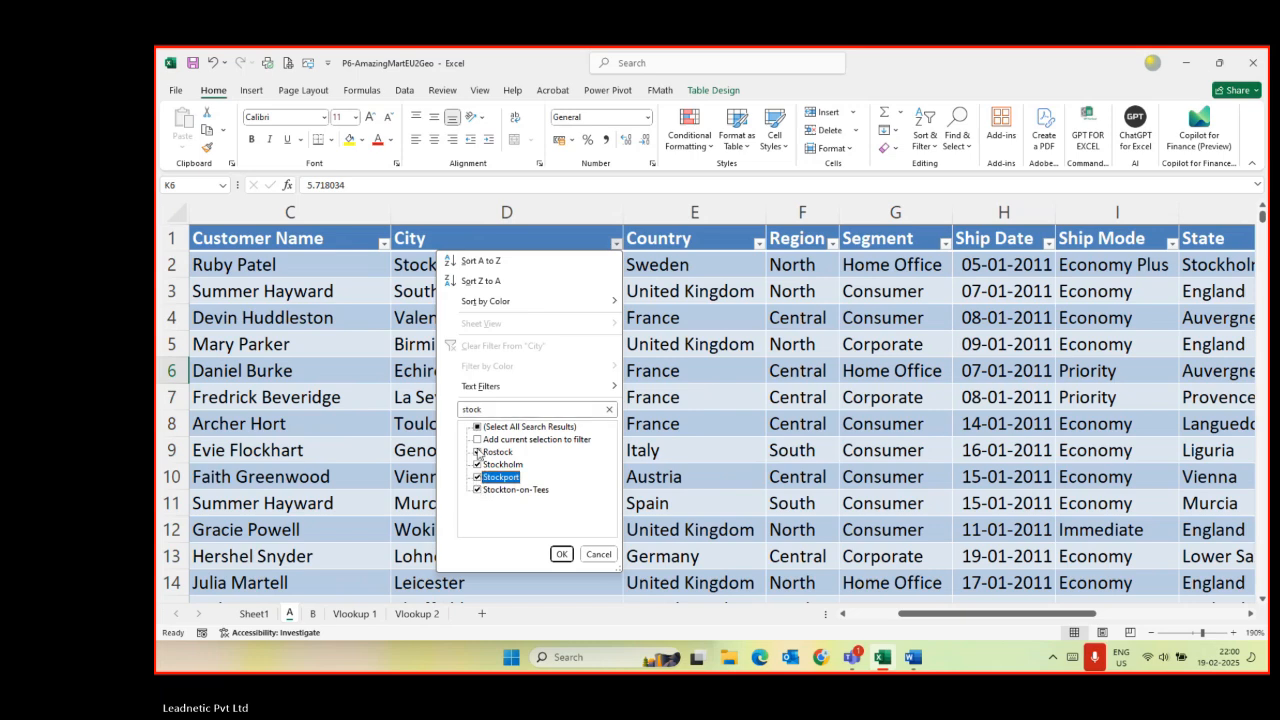
{"action": "left_click", "coordinate": [478, 427]}
{"action": "left_click", "coordinate": [478, 427]}
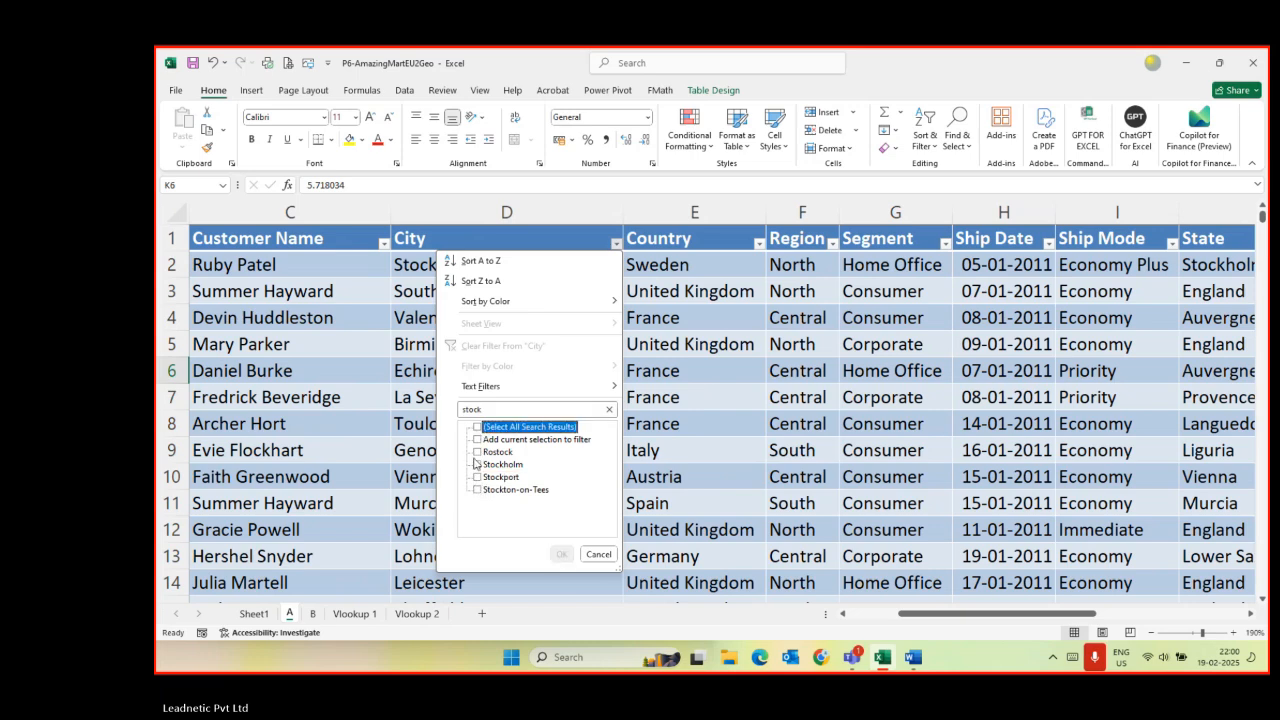
{"action": "left_click", "coordinate": [477, 465]}
{"action": "left_click", "coordinate": [558, 554]}
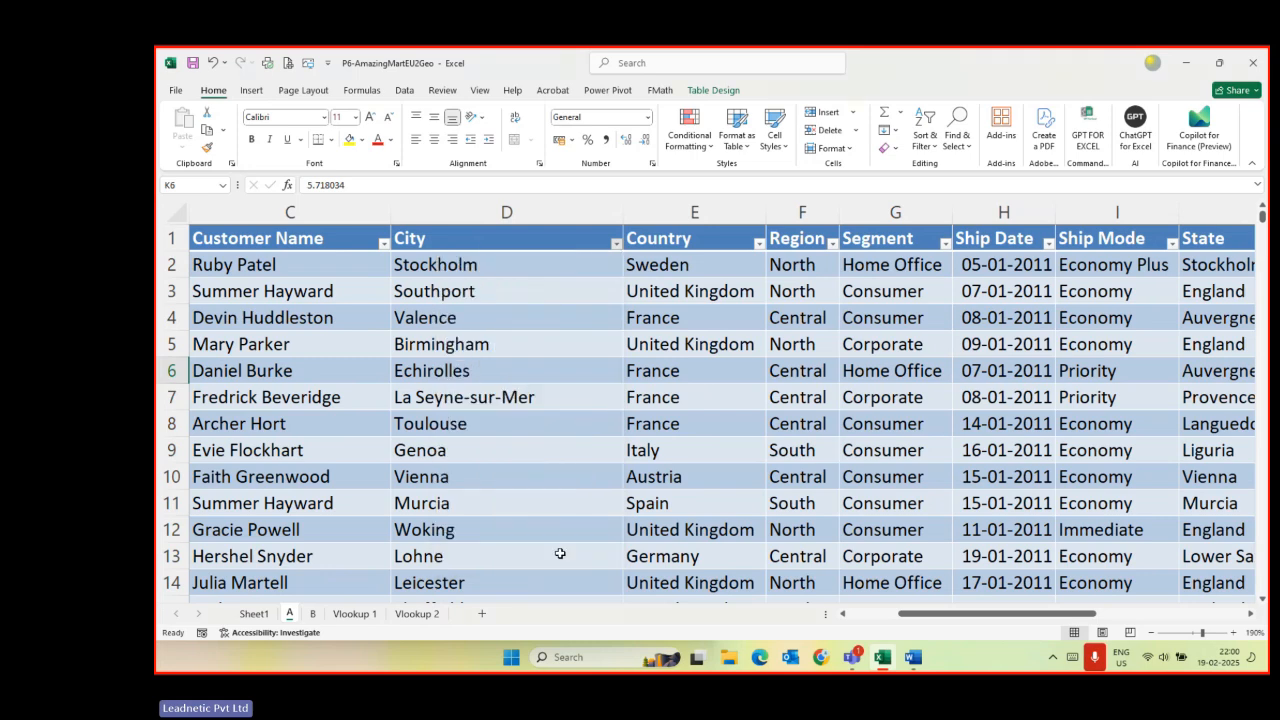
- Filter the Segment column to Home Office only
{"action": "left_click", "coordinate": [955, 244]}
{"action": "left_click", "coordinate": [816, 427]}
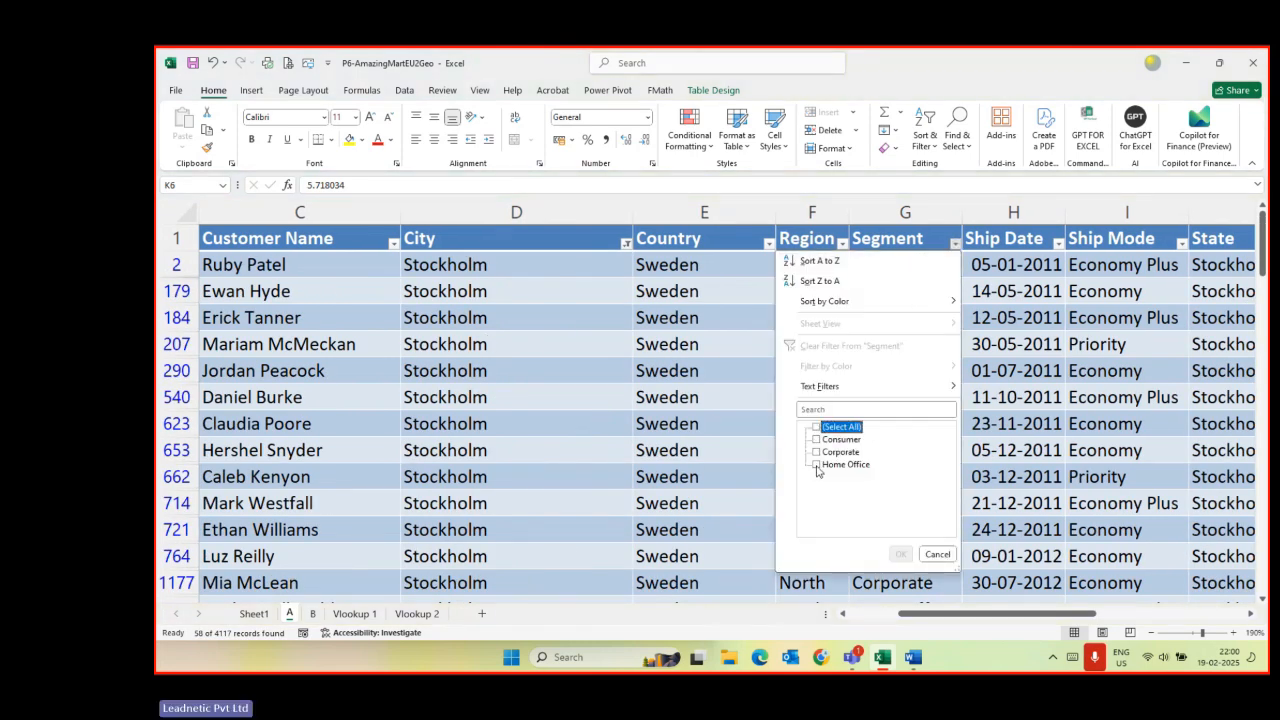
{"action": "left_click", "coordinate": [817, 465]}
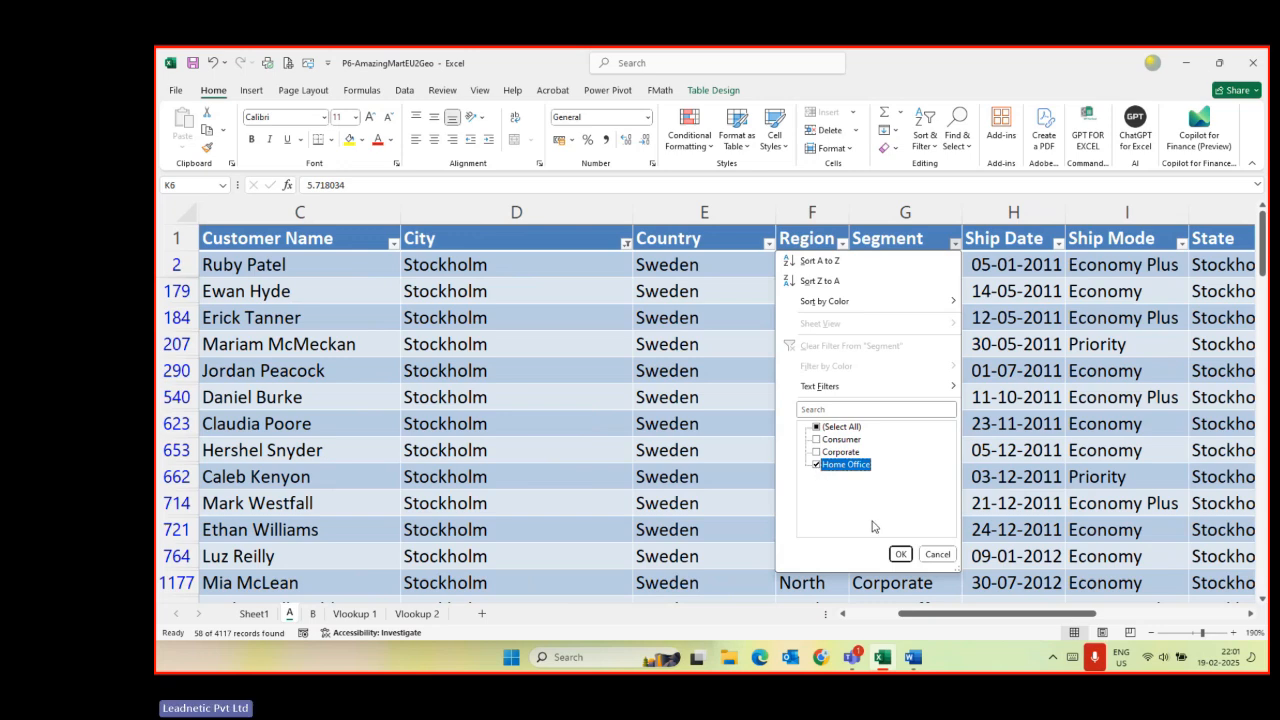
{"action": "left_click", "coordinate": [897, 554]}
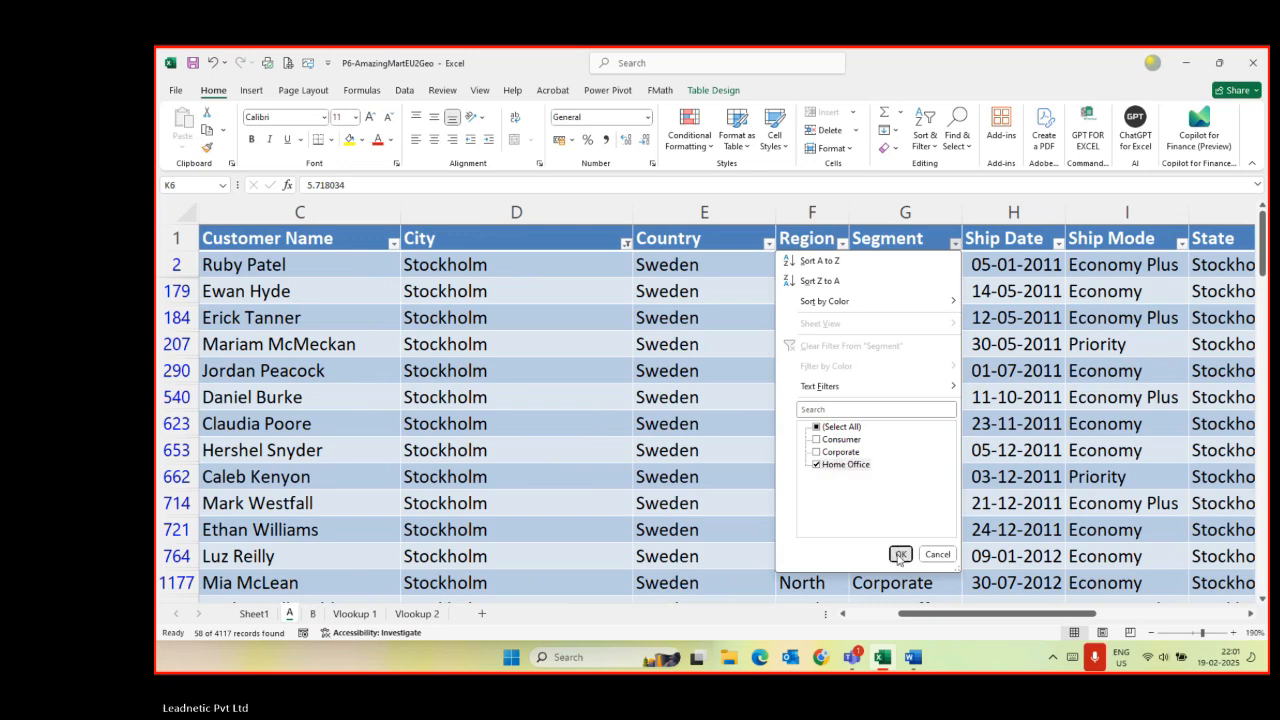
{"action": "left_click", "coordinate": [600, 423]}
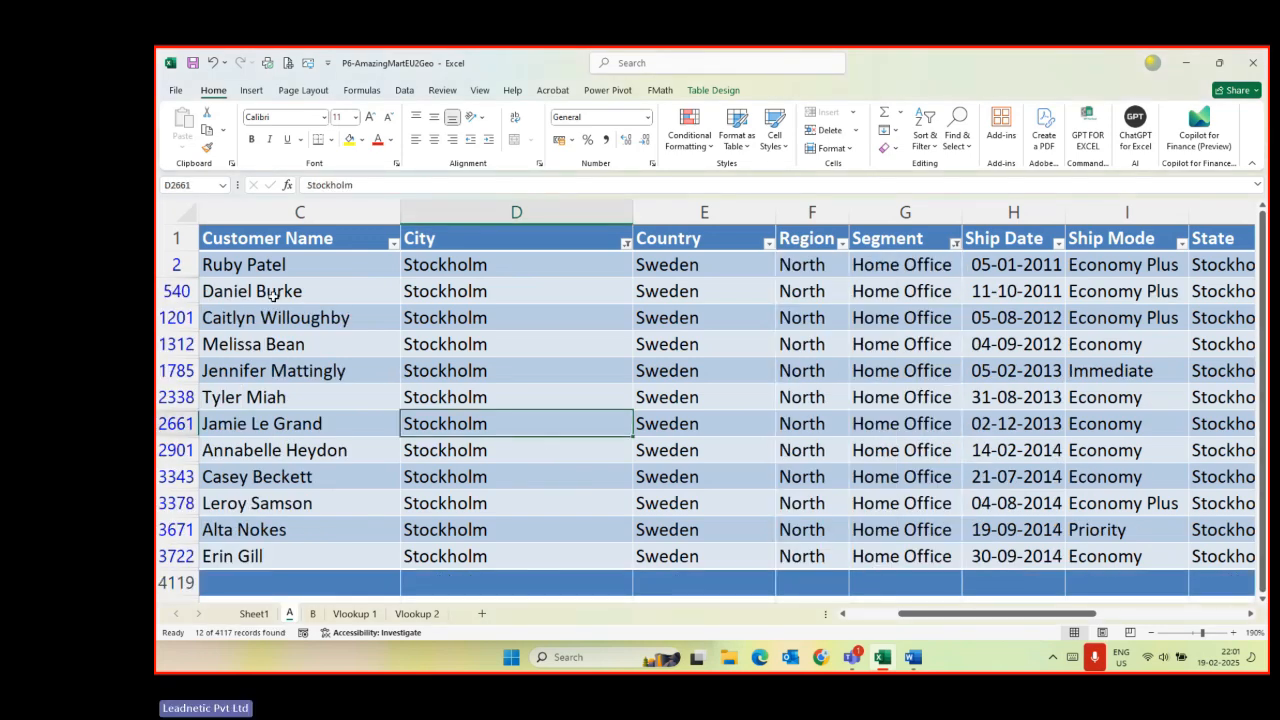
- Select the visible Customer Name entries and check how many records the filtered table shows
{"action": "left_click_drag", "start_coordinate": [274, 265], "coordinate": [286, 506]}
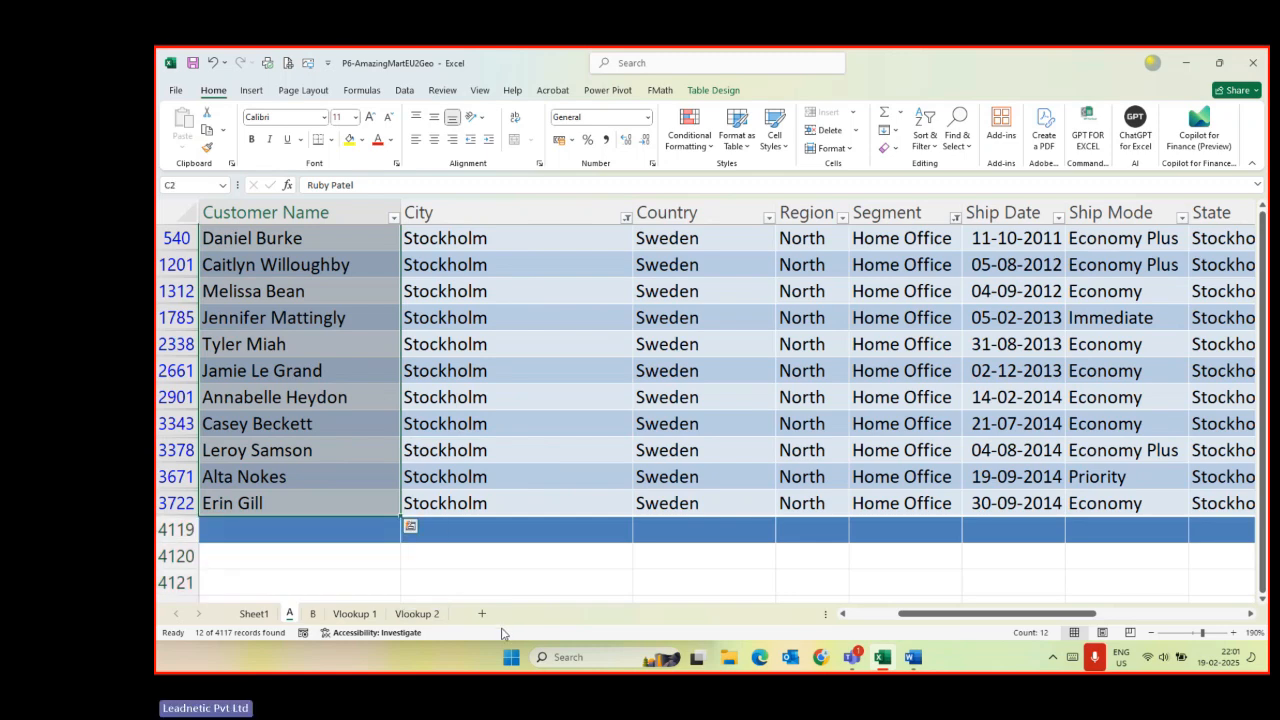
{"action": "scroll", "coordinate": [455, 520], "scroll_direction": "up", "scroll_amount": 1}
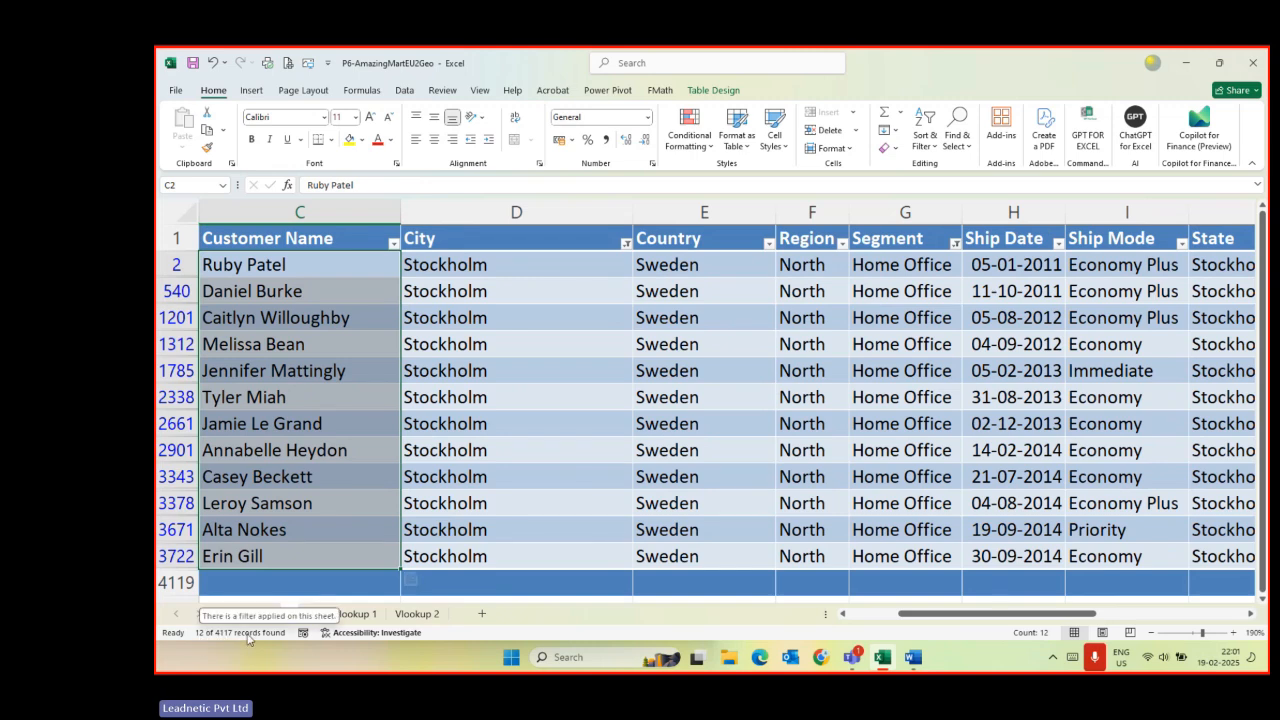
{"action": "left_click", "coordinate": [362, 350]}
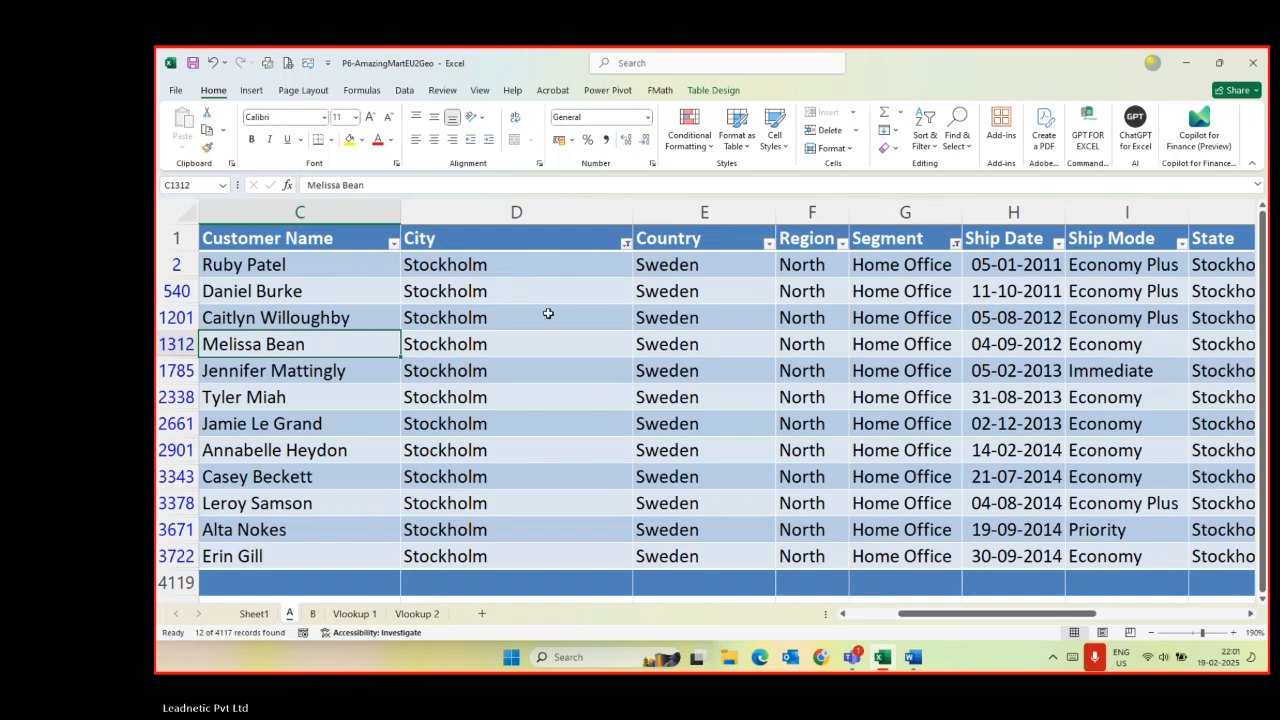
- Clear the filters on the City and Segment columns
{"action": "left_click", "coordinate": [626, 245]}
{"action": "left_click", "coordinate": [515, 342]}
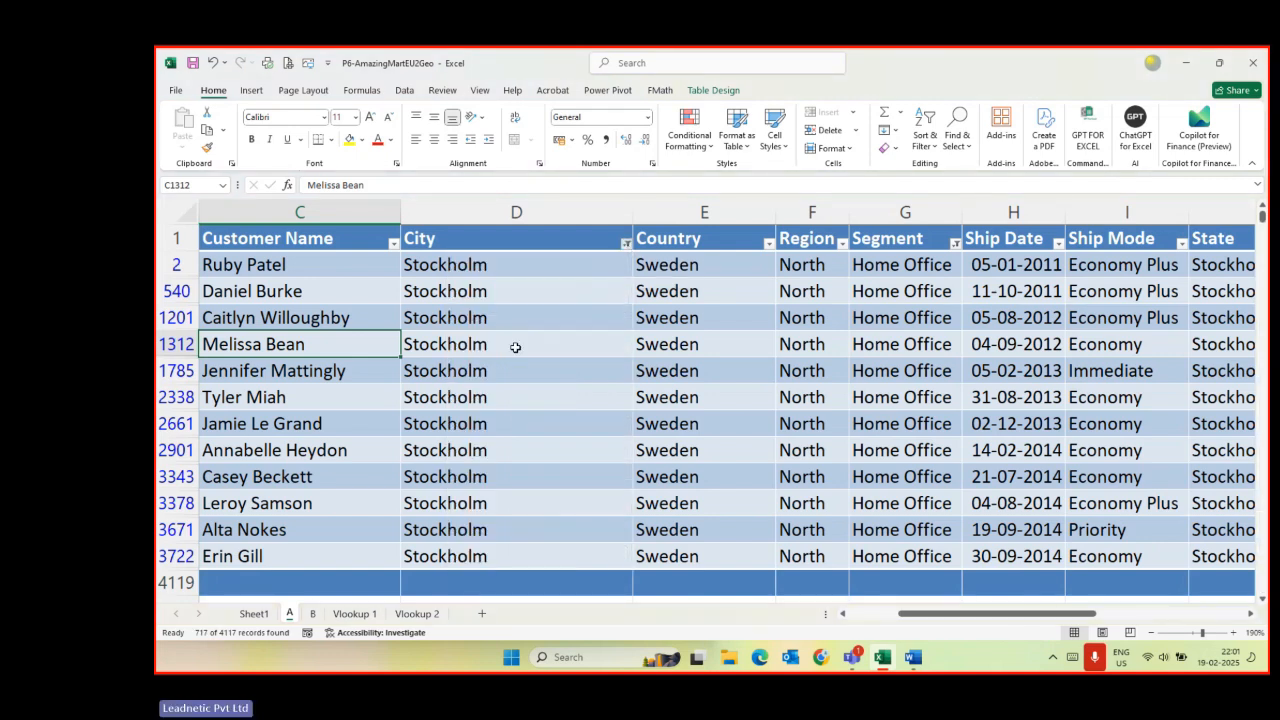
{"action": "left_click", "coordinate": [945, 245]}
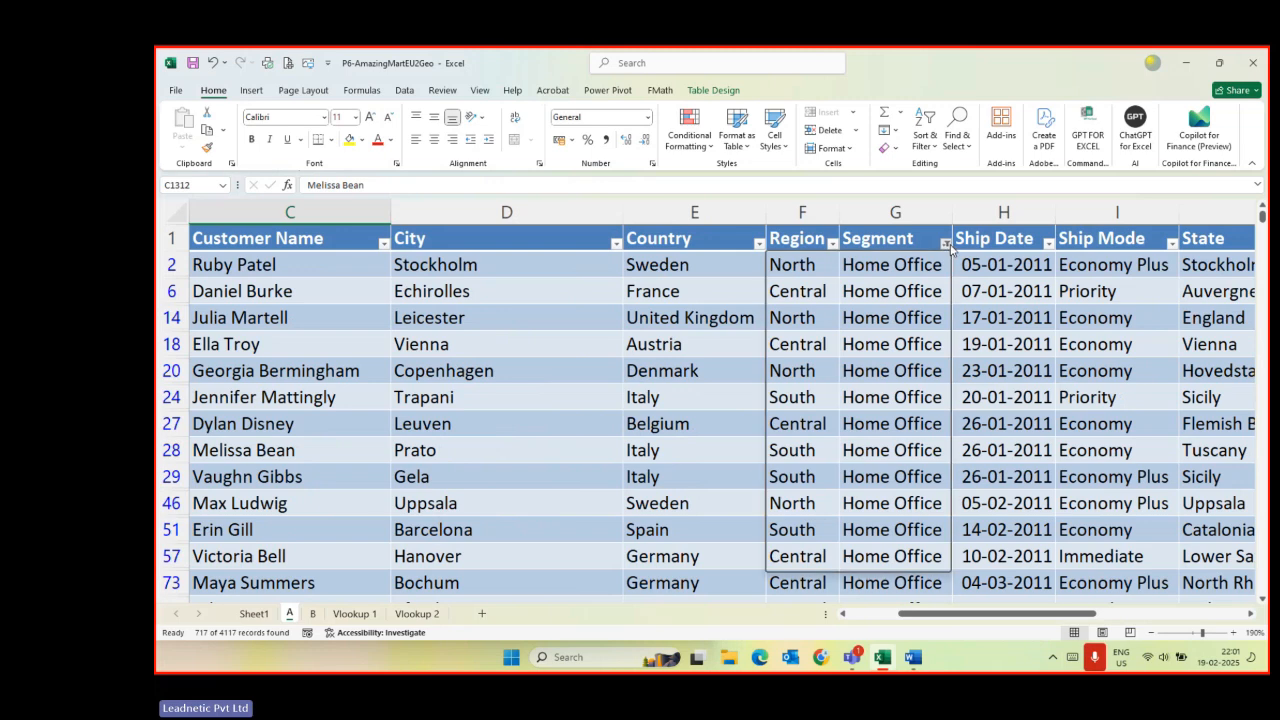
{"action": "left_click", "coordinate": [828, 345]}
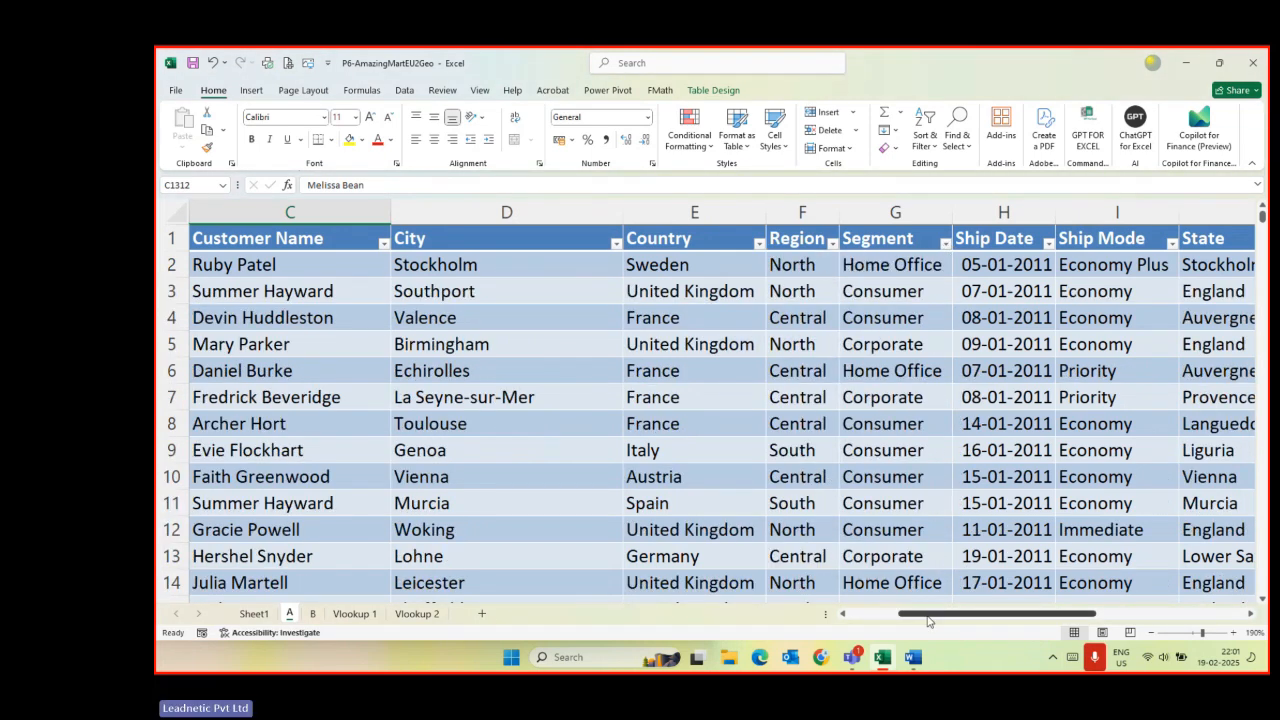
- Insert slicers for the table's City, Country, Region and Segment fields
{"action": "left_click_drag", "start_coordinate": [928, 620], "coordinate": [1087, 622]}
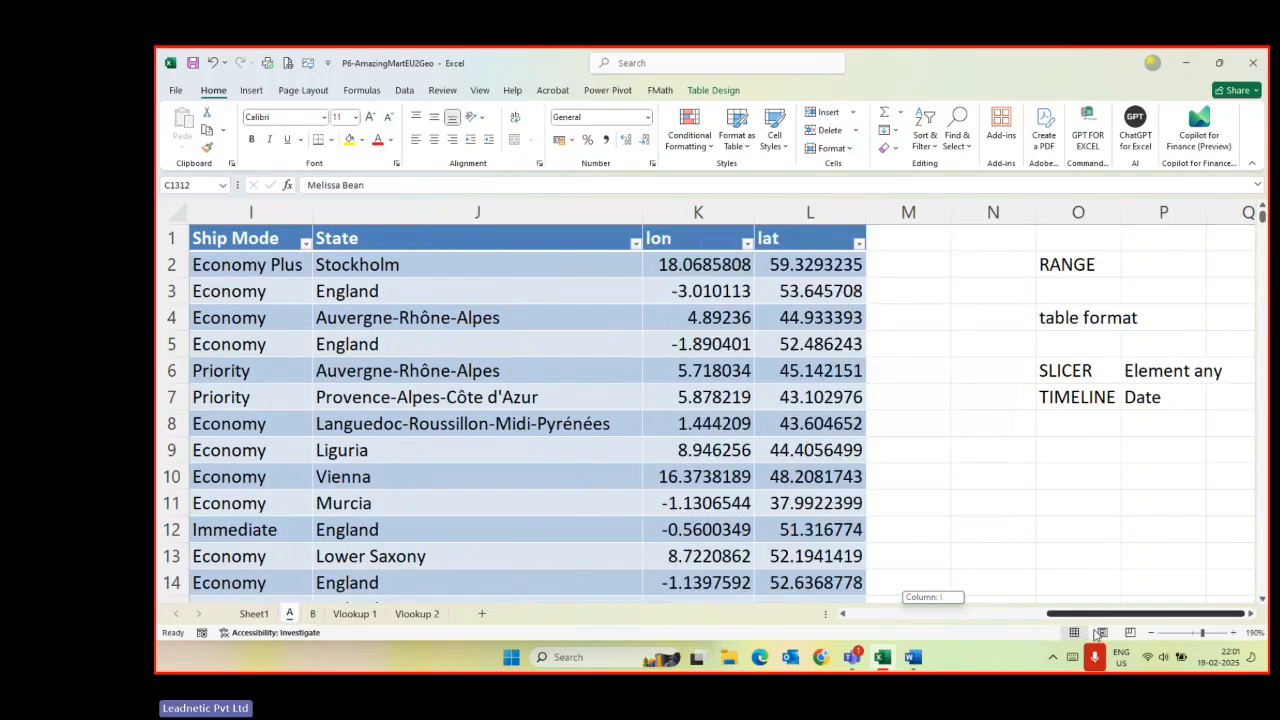
{"action": "left_click", "coordinate": [251, 90]}
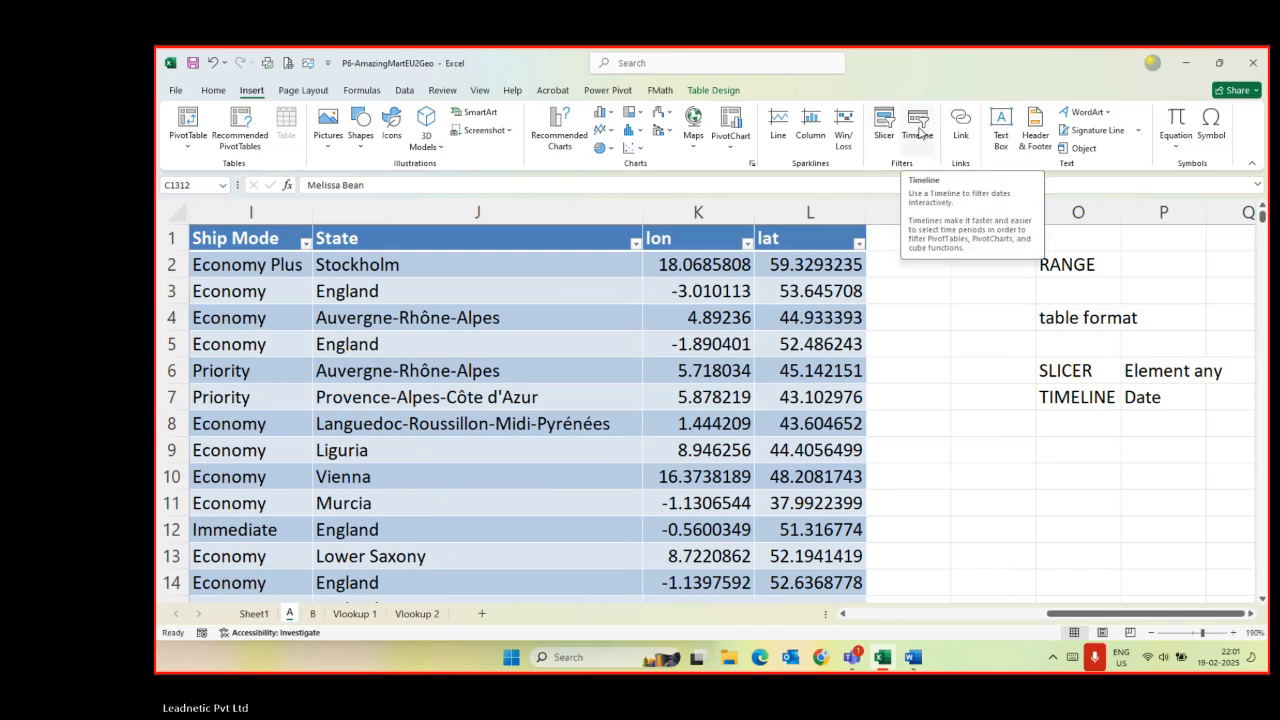
{"action": "left_click", "coordinate": [722, 90]}
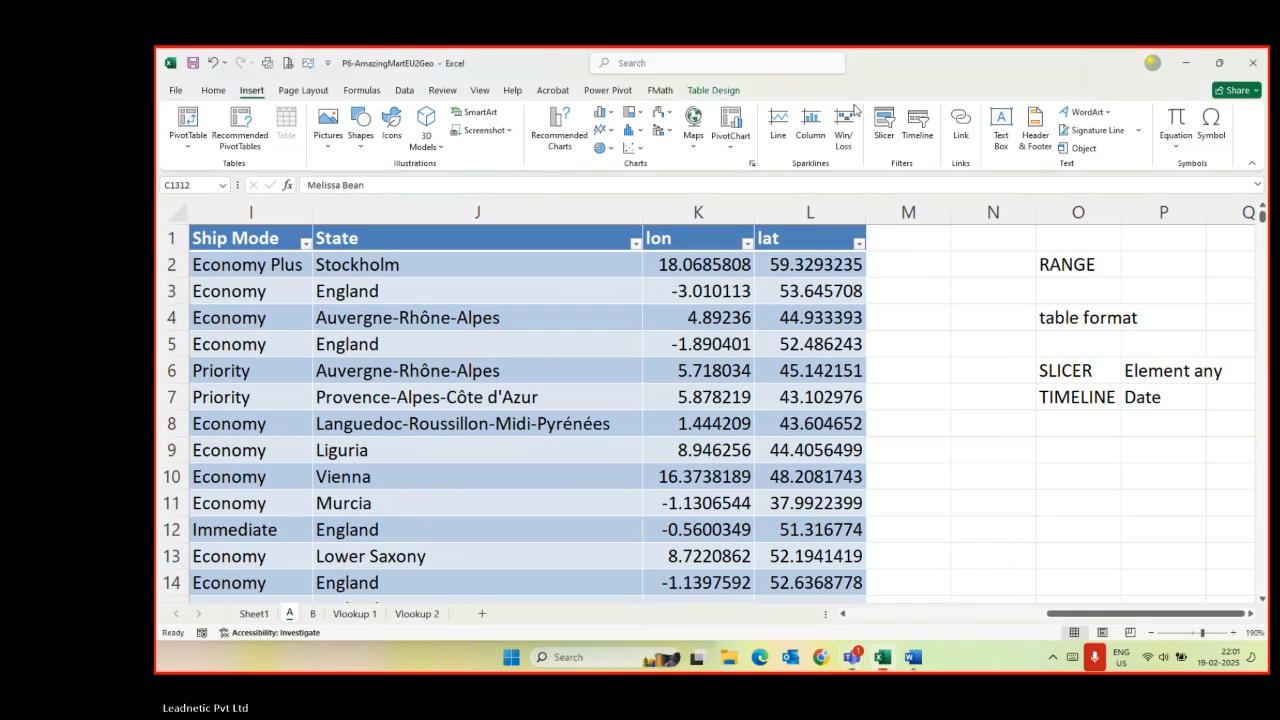
{"action": "left_click", "coordinate": [721, 95]}
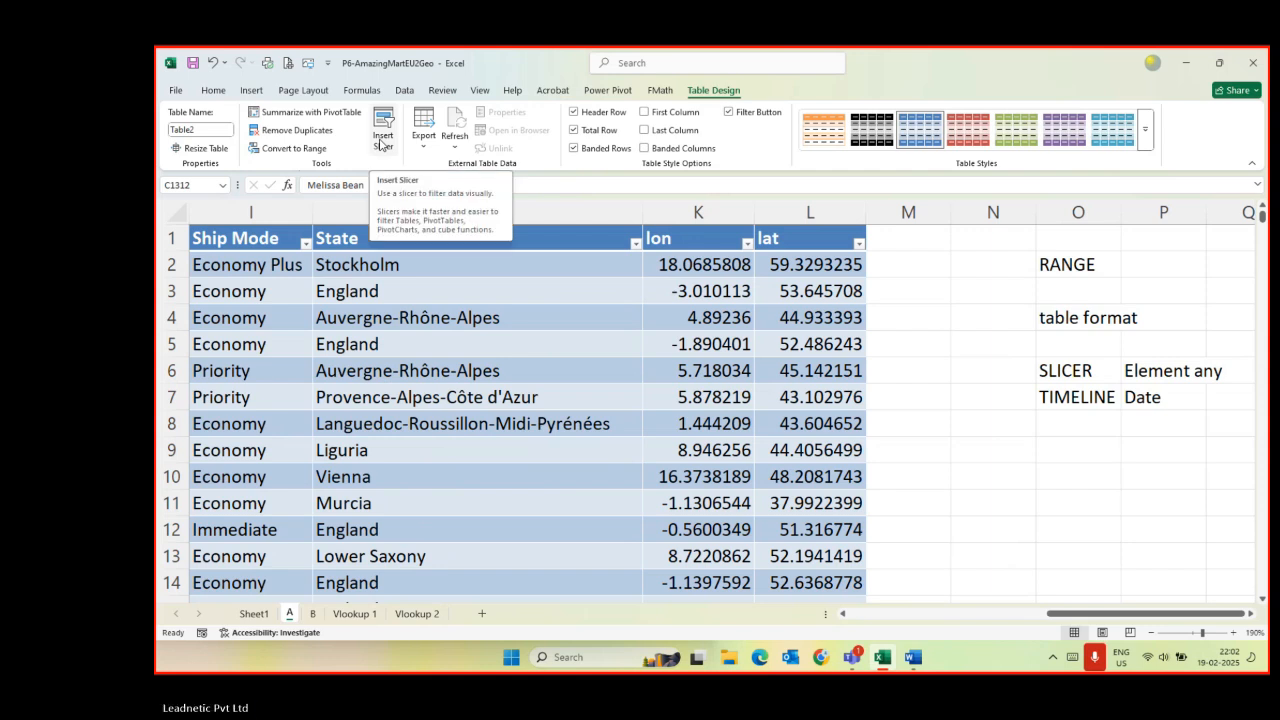
{"action": "left_click", "coordinate": [253, 91]}
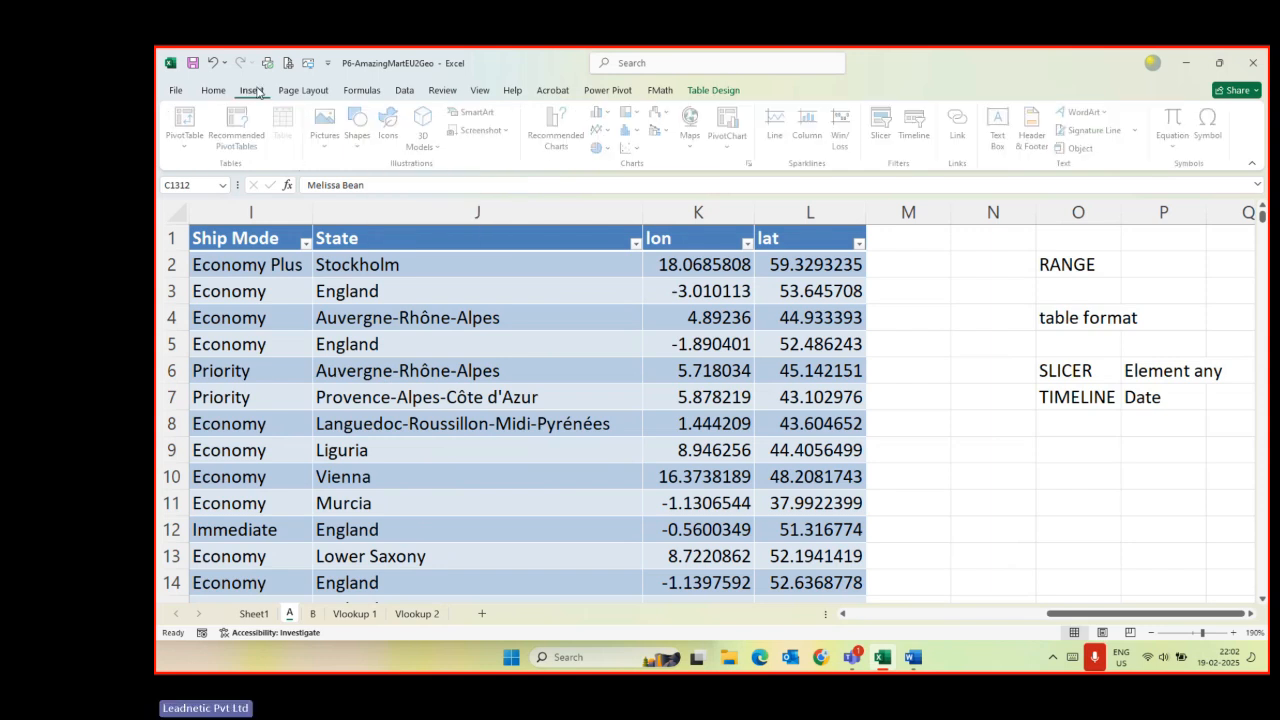
{"action": "left_click", "coordinate": [886, 125]}
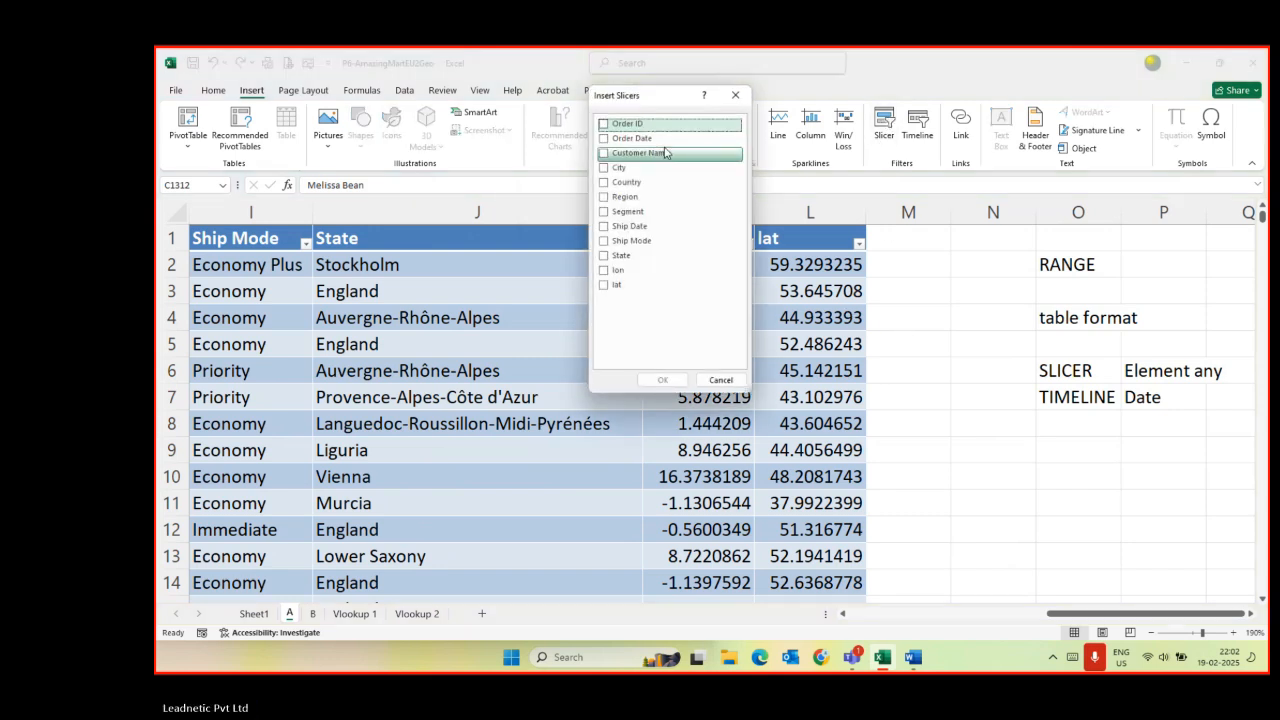
{"action": "left_click_drag", "start_coordinate": [641, 95], "coordinate": [952, 164]}
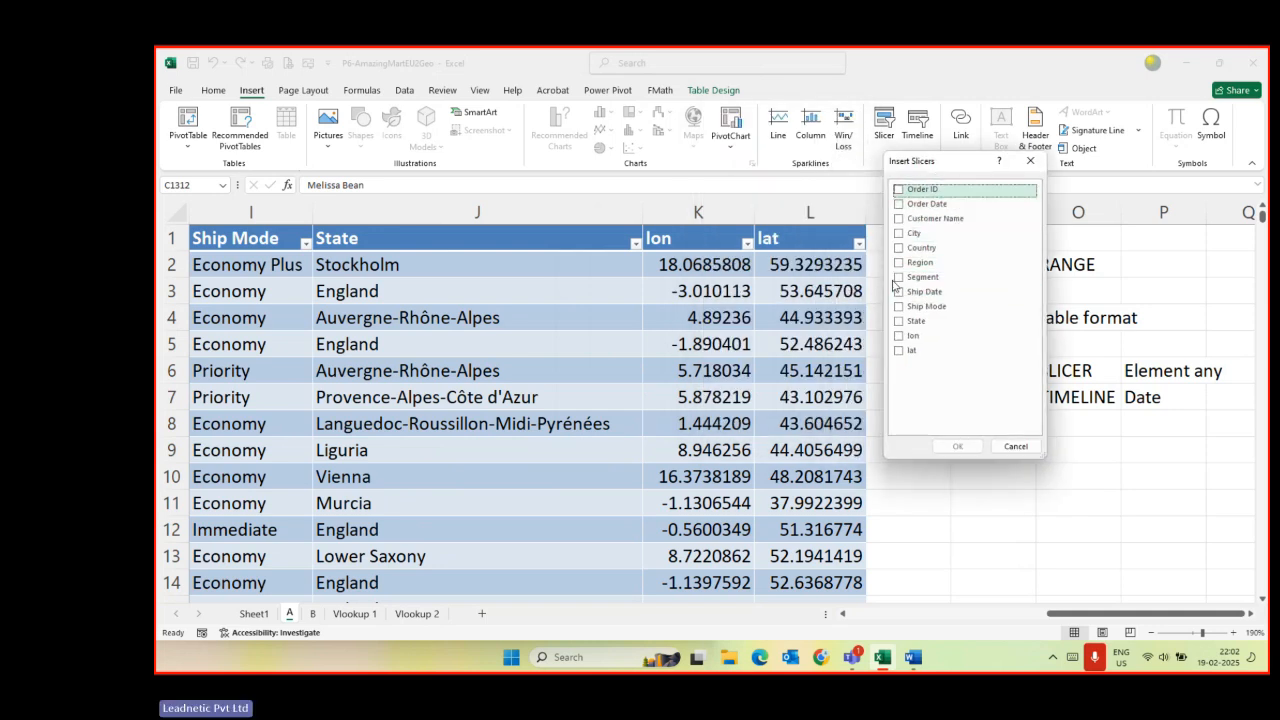
{"action": "left_click", "coordinate": [900, 236]}
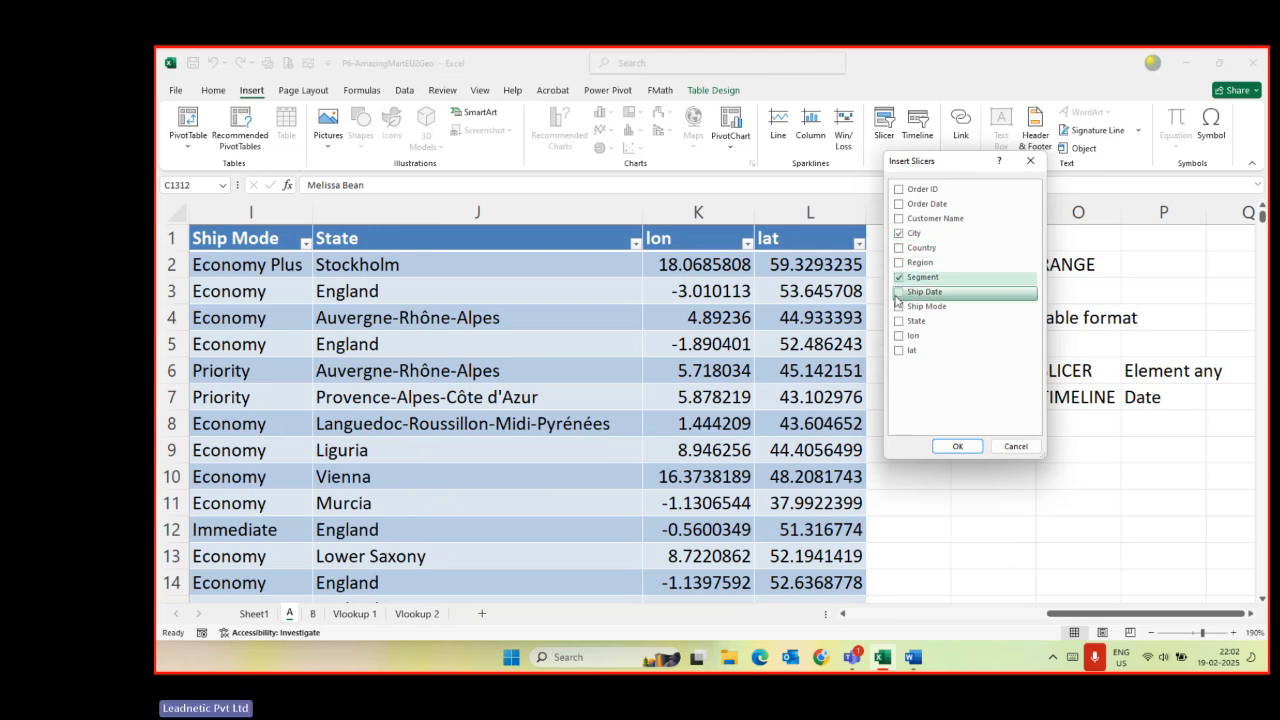
{"action": "left_click", "coordinate": [899, 277]}
{"action": "left_click", "coordinate": [898, 249]}
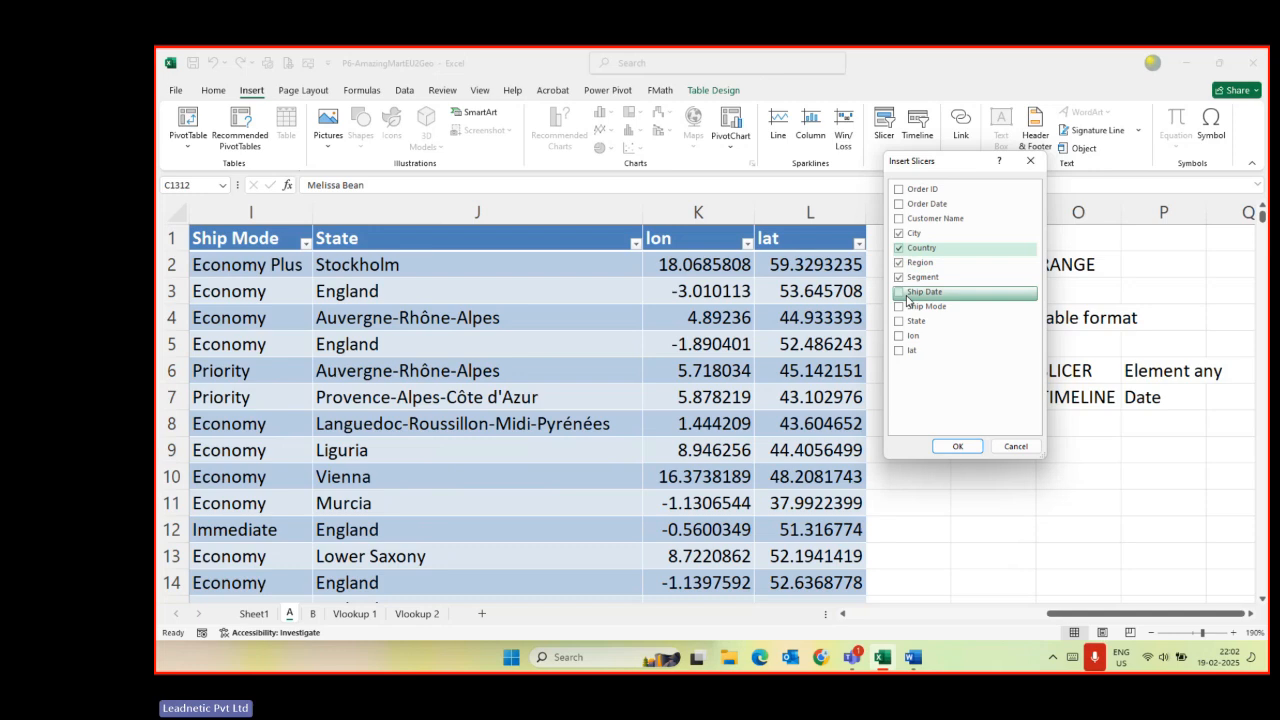
{"action": "left_click", "coordinate": [957, 447]}
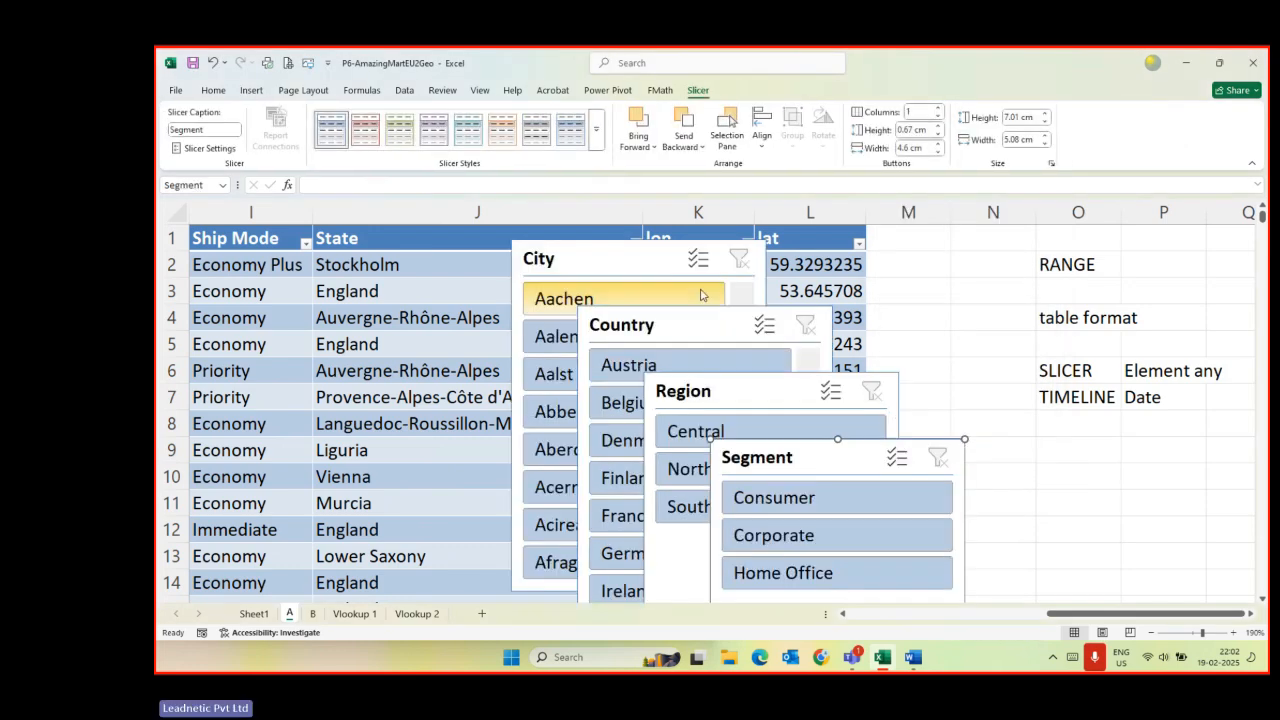
- Spread out the City, Country, Region and Segment slicers so that all their titles are visible
{"action": "left_click", "coordinate": [509, 262]}
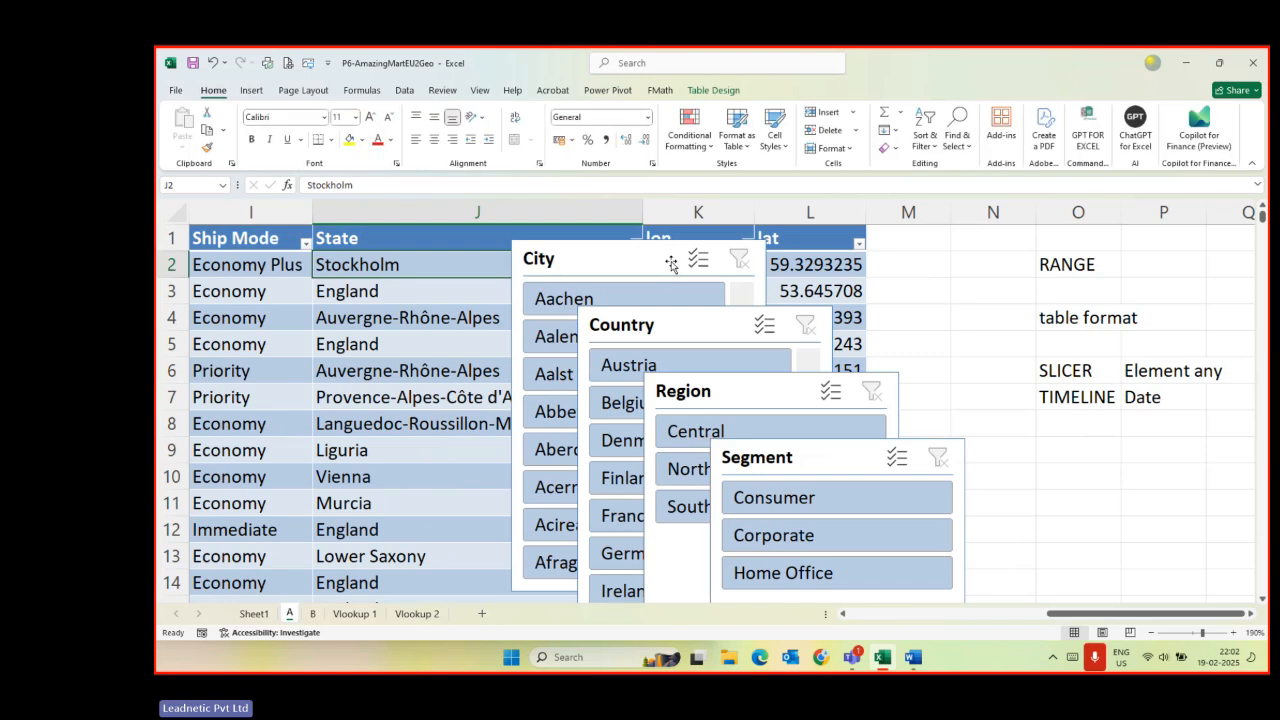
{"action": "left_click", "coordinate": [638, 257]}
{"action": "left_click_drag", "start_coordinate": [638, 257], "coordinate": [1003, 243]}
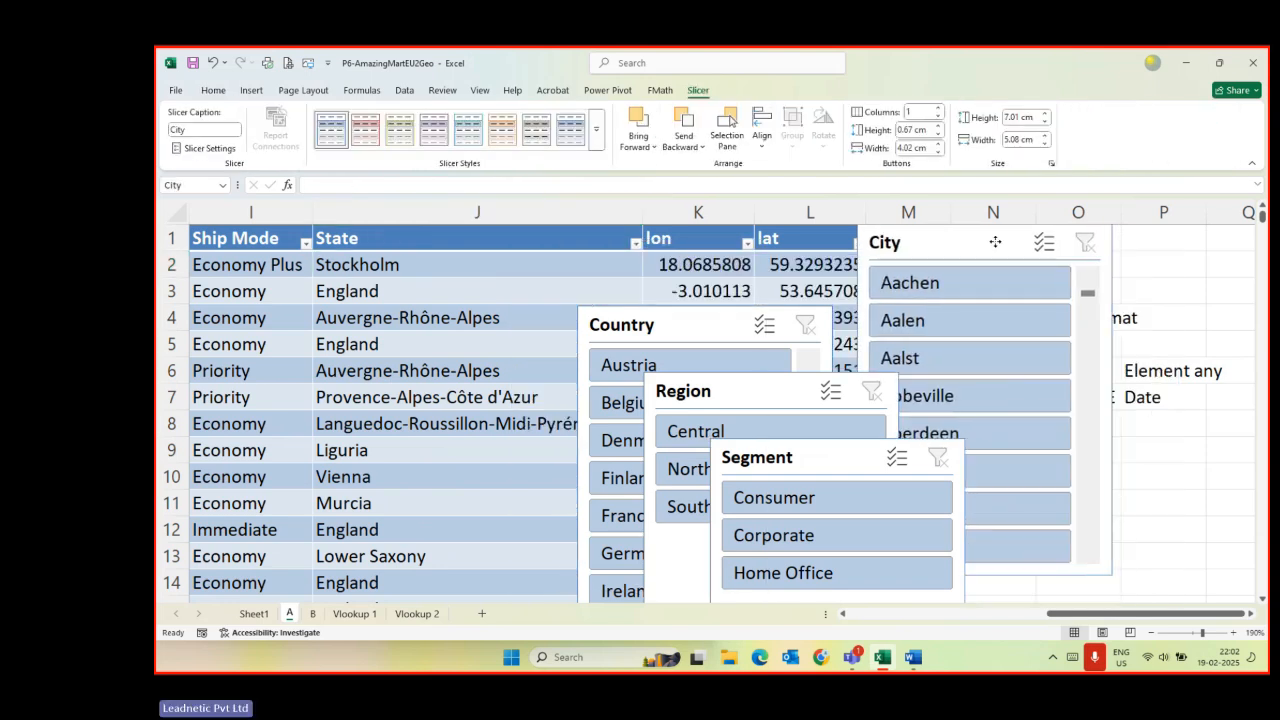
{"action": "left_click_drag", "start_coordinate": [693, 323], "coordinate": [601, 245]}
{"action": "left_click_drag", "start_coordinate": [773, 398], "coordinate": [815, 307]}
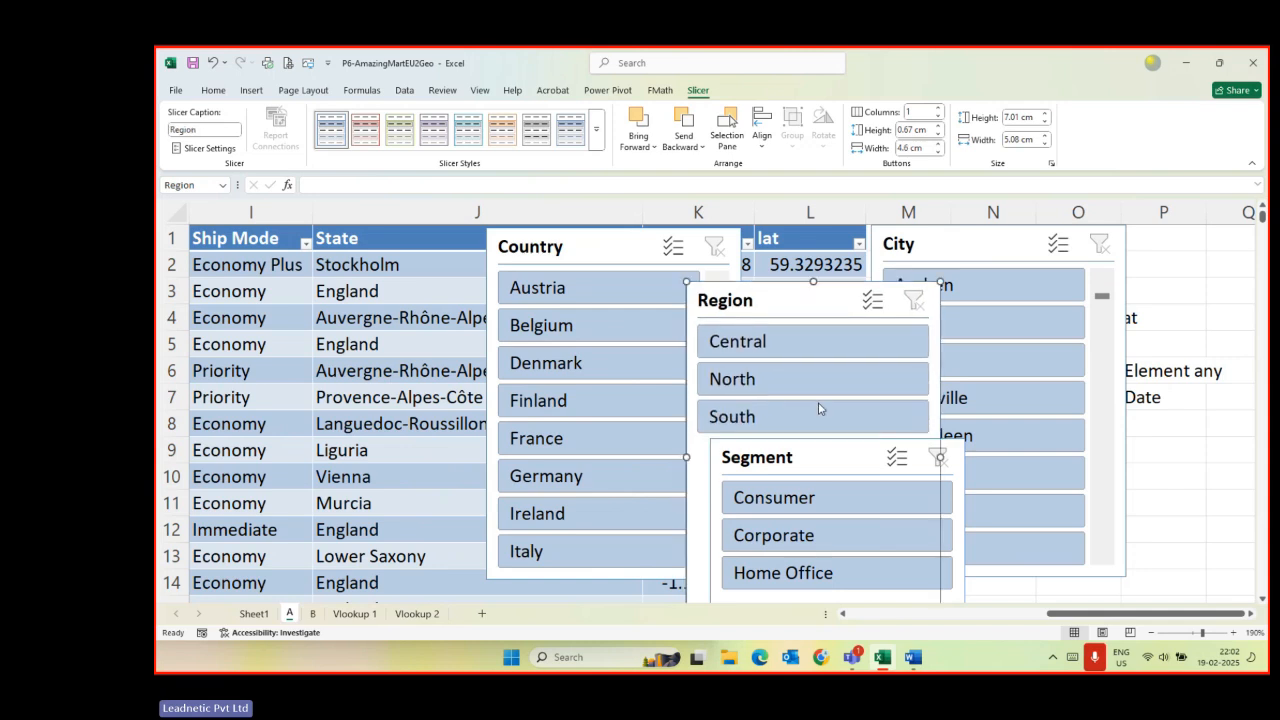
{"action": "left_click_drag", "start_coordinate": [822, 457], "coordinate": [1078, 238]}
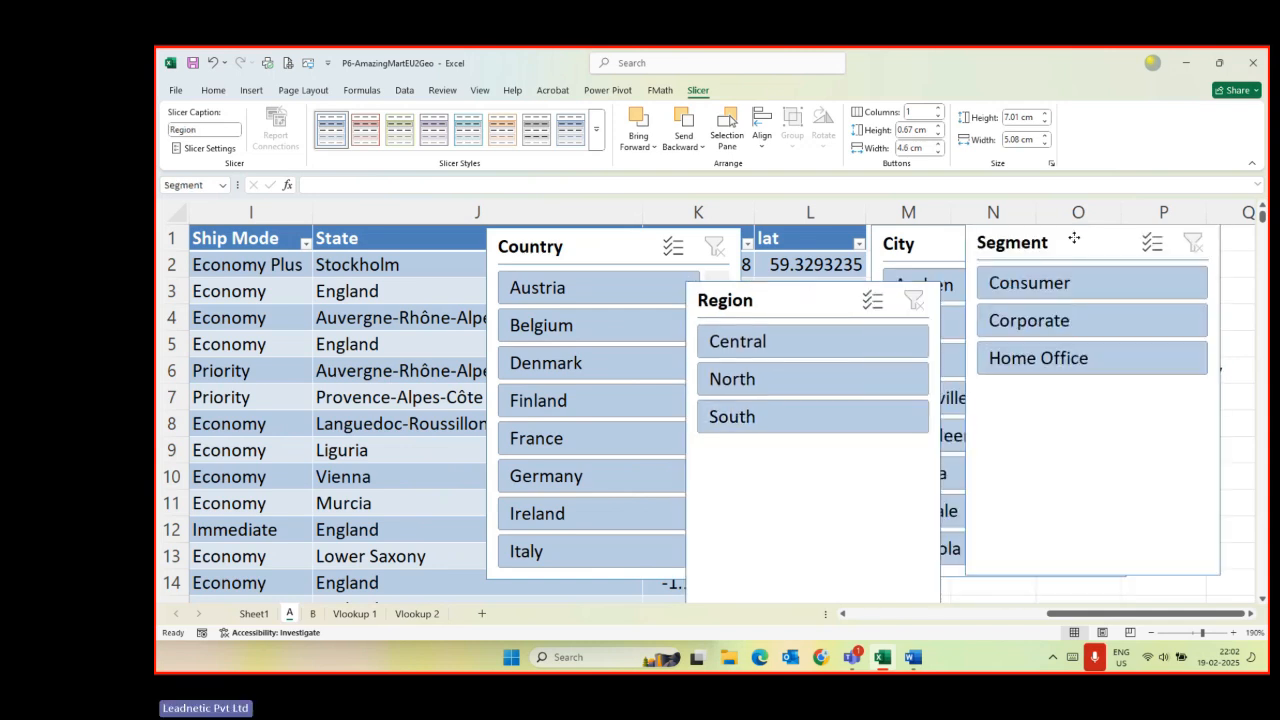
- Examine the options offered for the selected slicers, including the Segment slicer's caption
{"action": "left_click", "coordinate": [905, 244]}
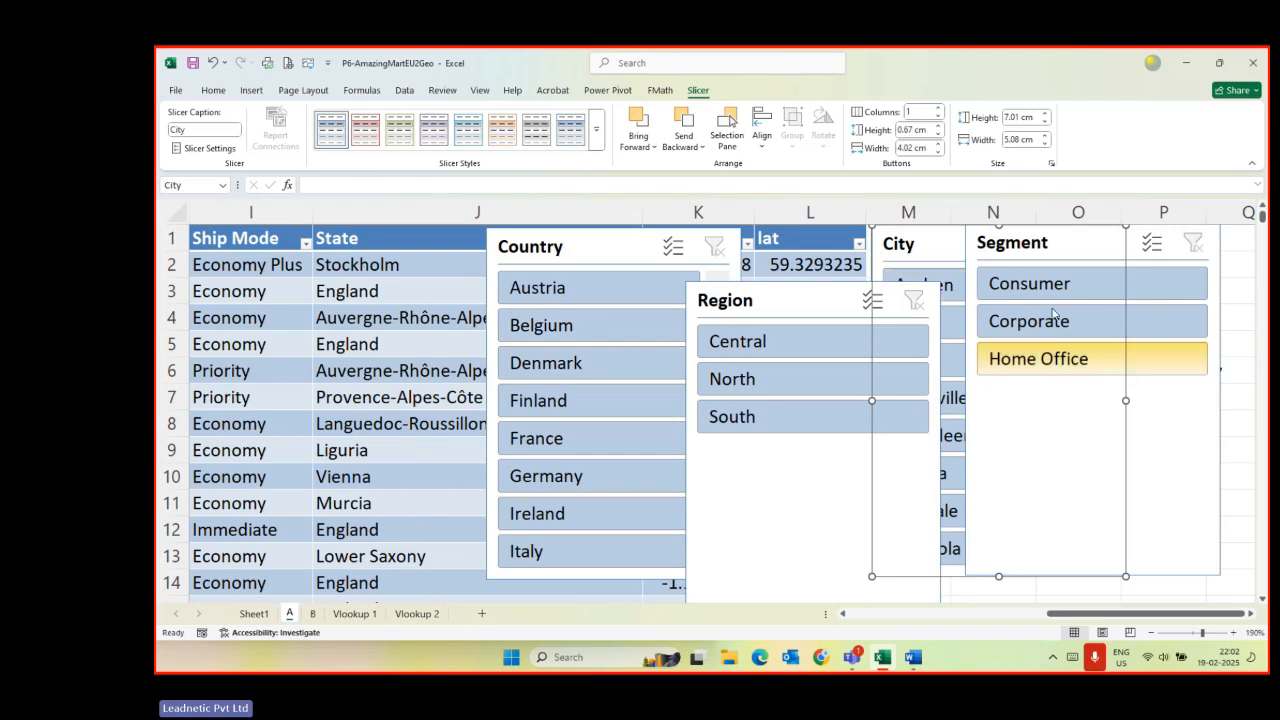
{"action": "left_click", "coordinate": [1241, 322]}
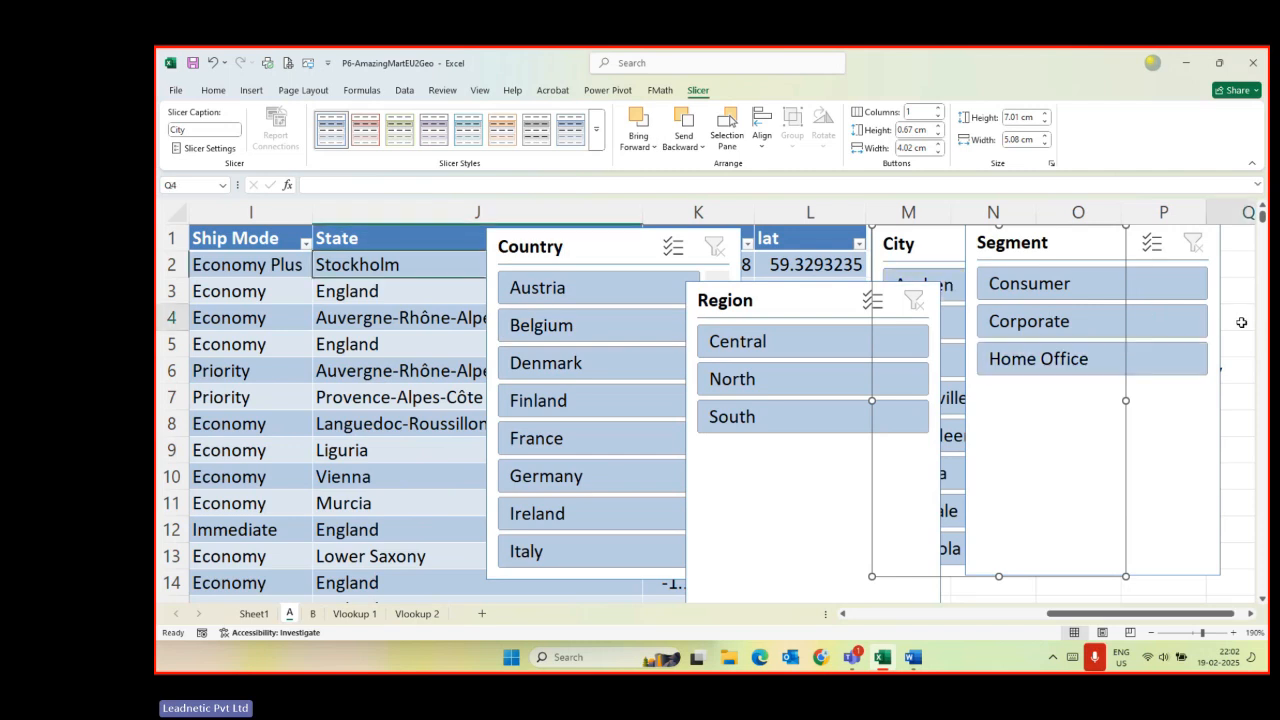
{"action": "left_click", "coordinate": [790, 305]}
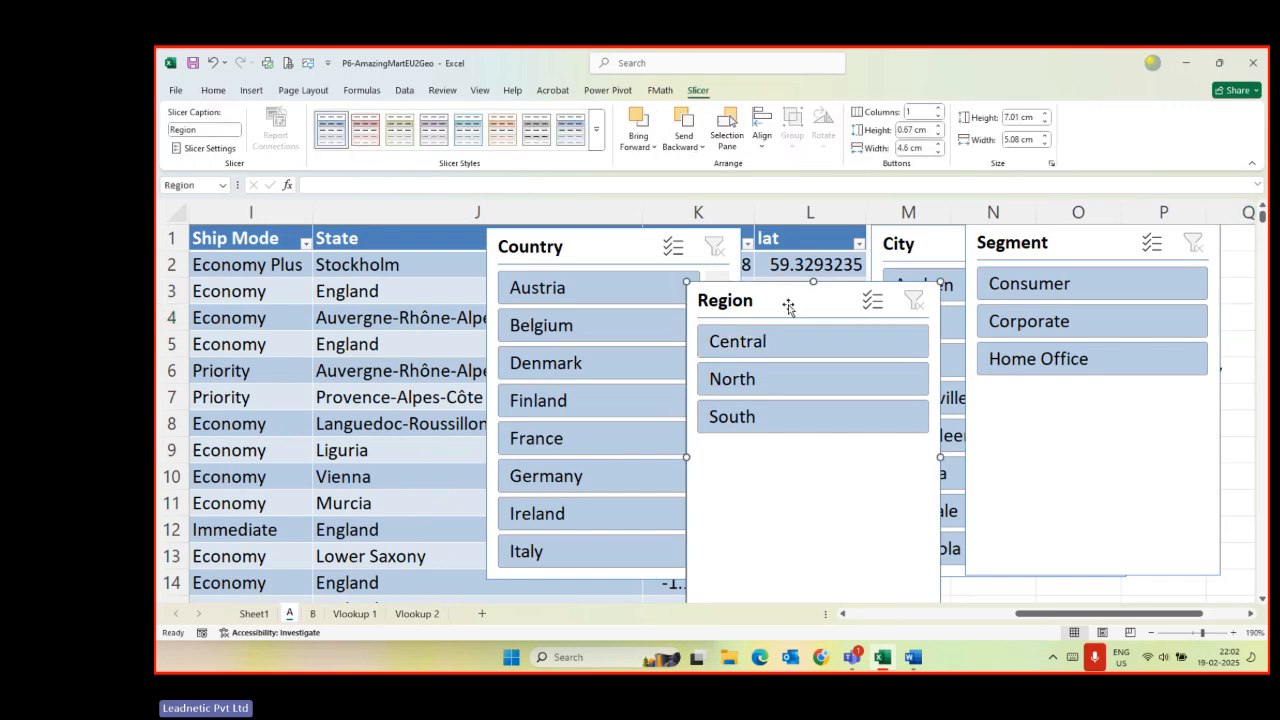
{"action": "left_click", "coordinate": [1018, 246]}
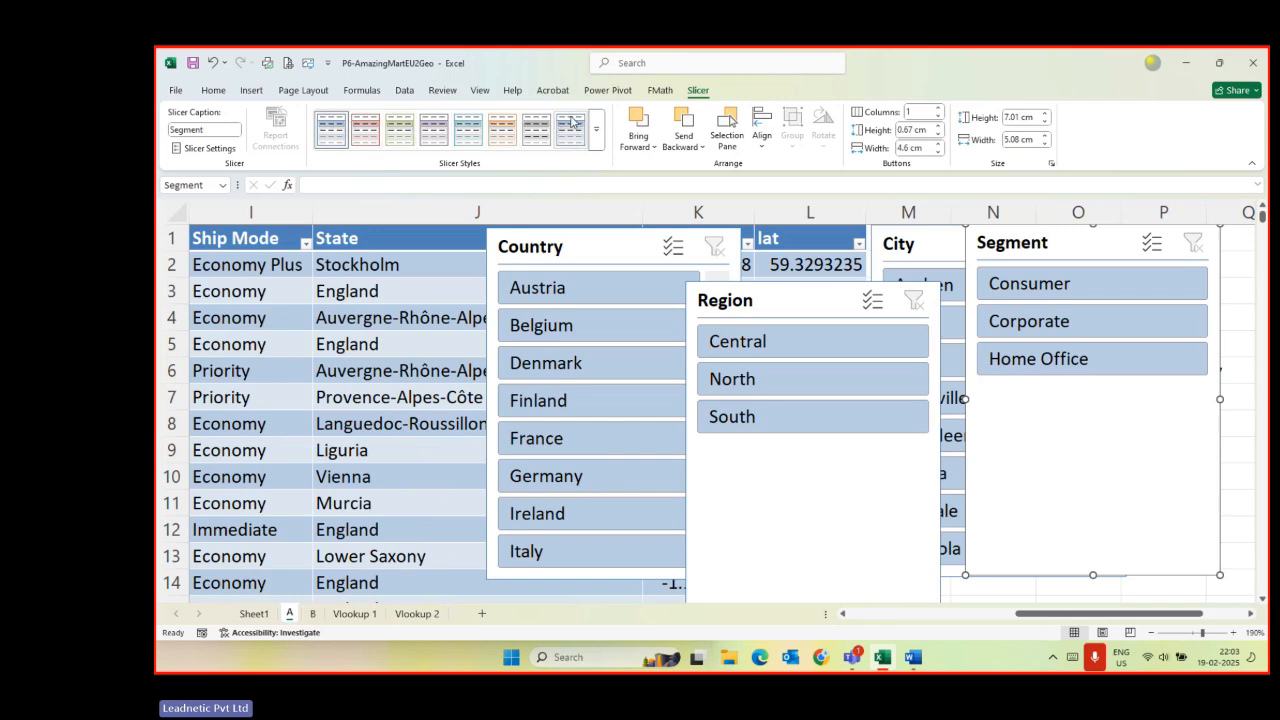
{"action": "left_click", "coordinate": [212, 134]}
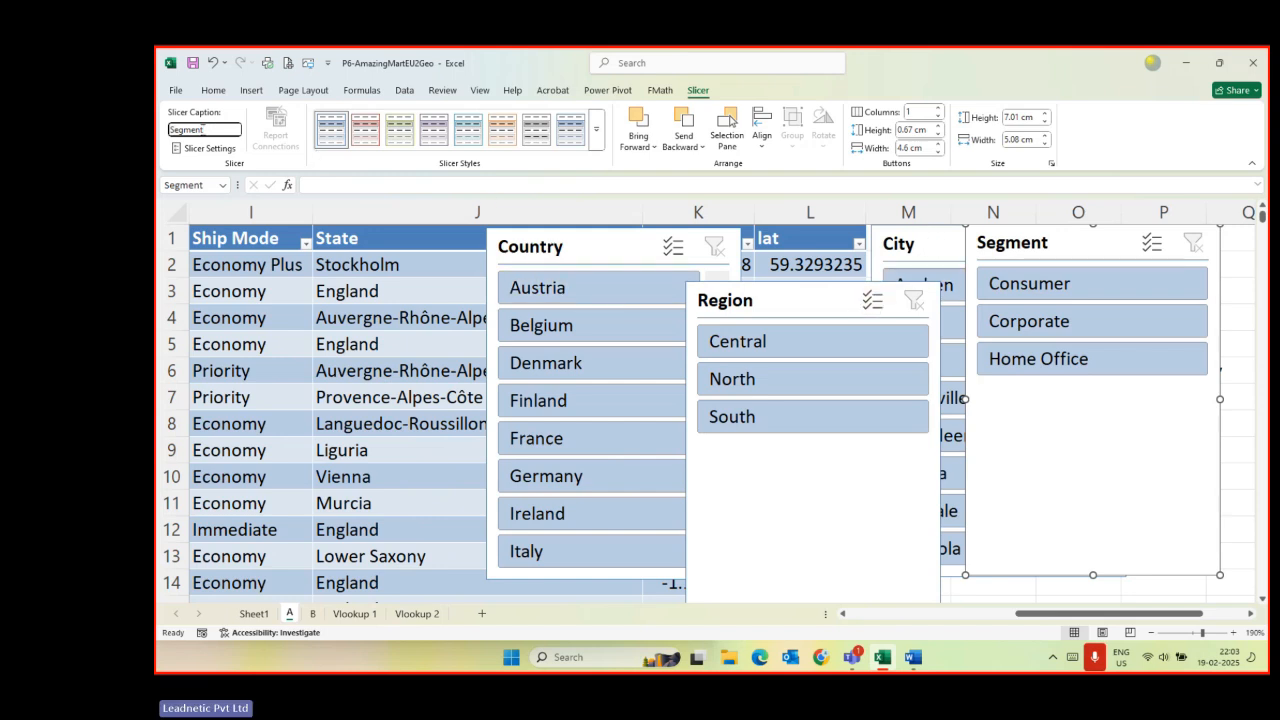
{"action": "left_click_drag", "start_coordinate": [213, 130], "coordinate": [156, 136]}
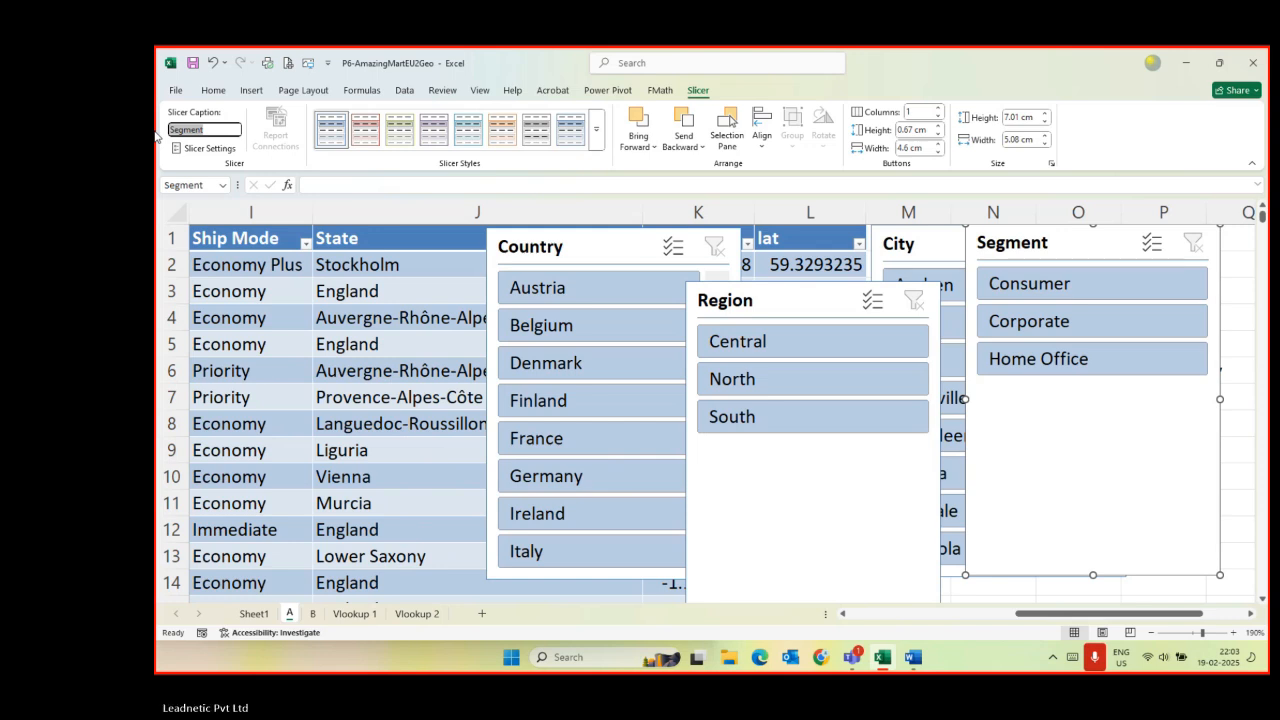
{"action": "left_click", "coordinate": [1068, 480]}
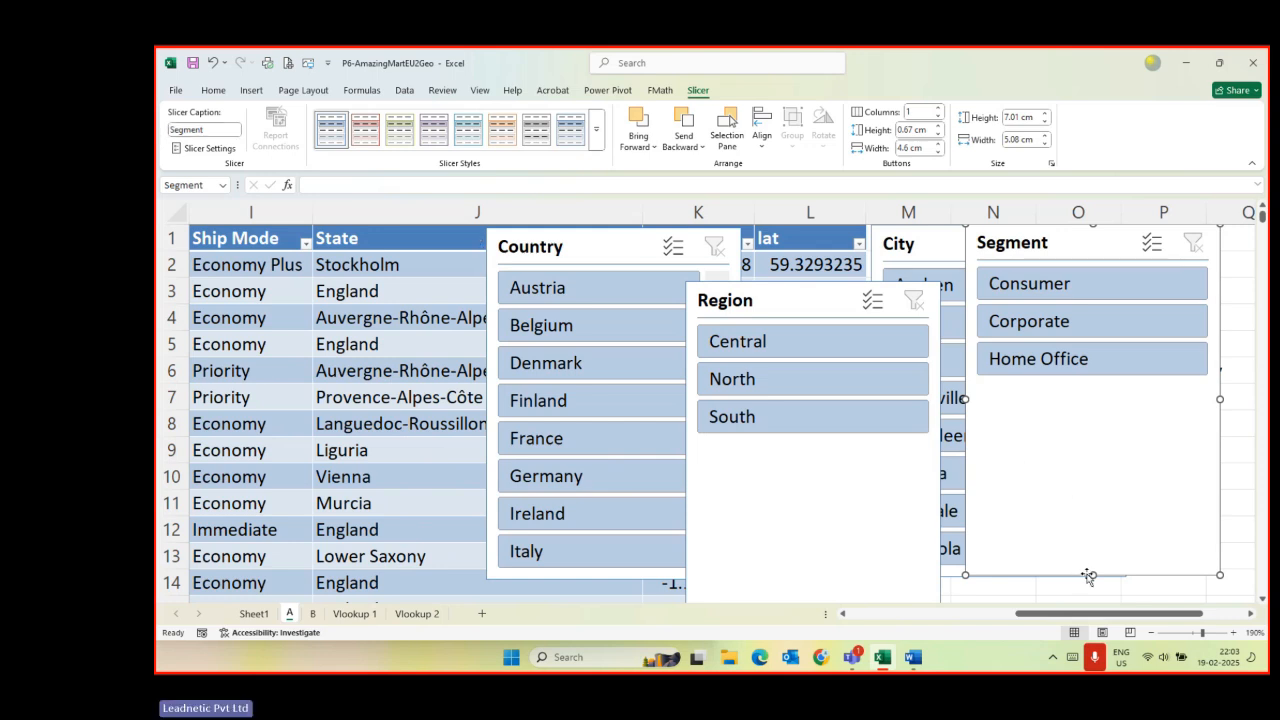
- Shorten the Segment slicer to fit its three buttons, and shorten the Region slicer to about 3.6 cm and move it toward the Country slicer
{"action": "left_click_drag", "start_coordinate": [1093, 576], "coordinate": [1074, 393]}
{"action": "left_click", "coordinate": [764, 530]}
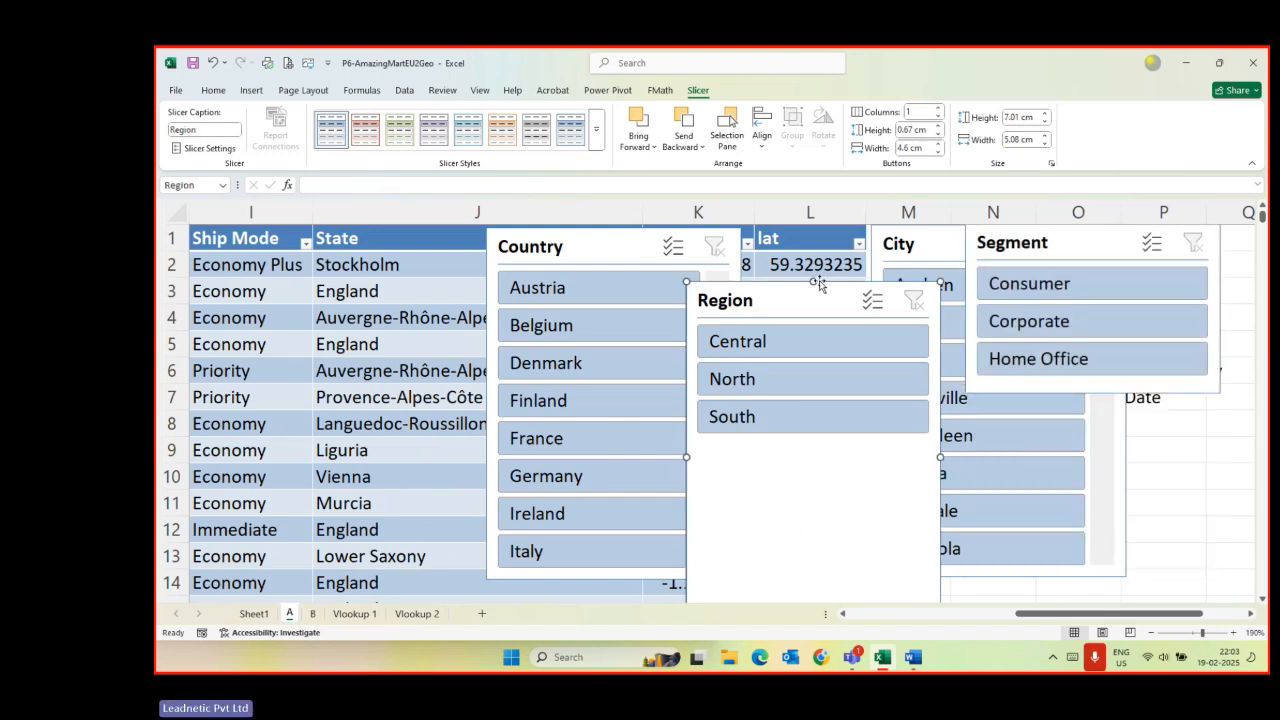
{"action": "left_click_drag", "start_coordinate": [814, 280], "coordinate": [732, 276]}
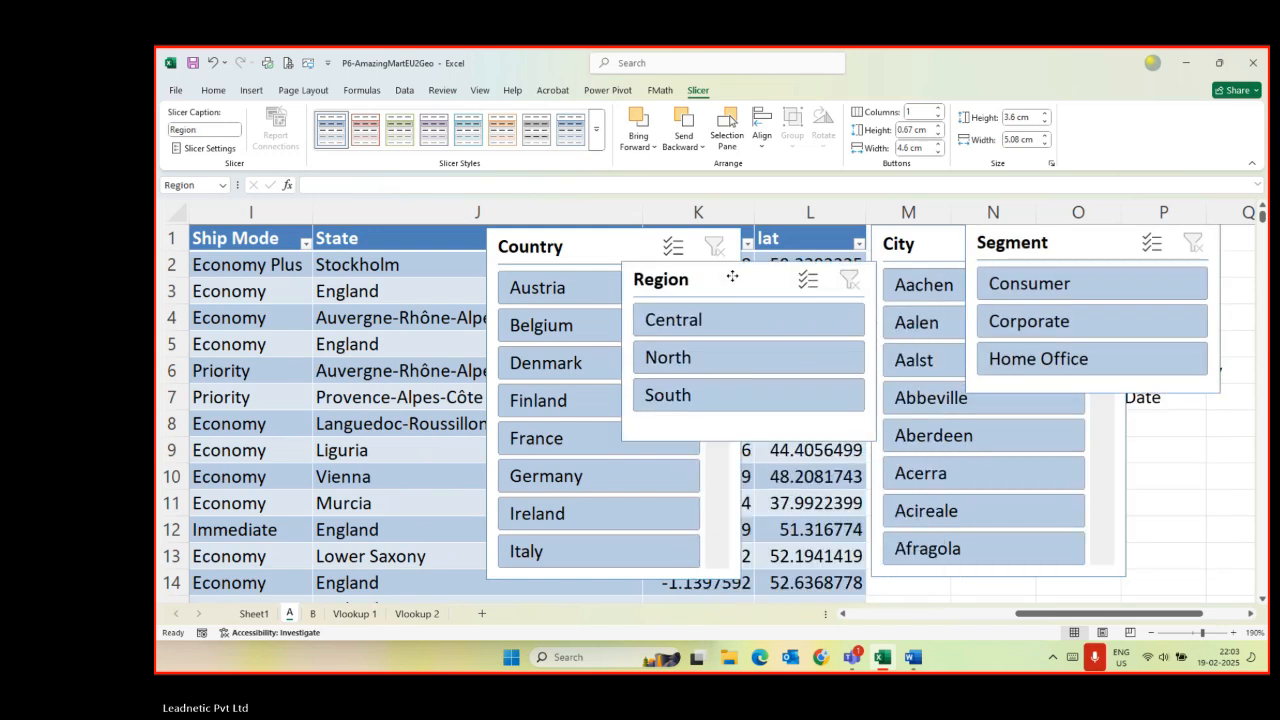
- Arrange the Region slicer's buttons in 2 columns and widen the slicer to about 6.03 cm
{"action": "left_click", "coordinate": [917, 111]}
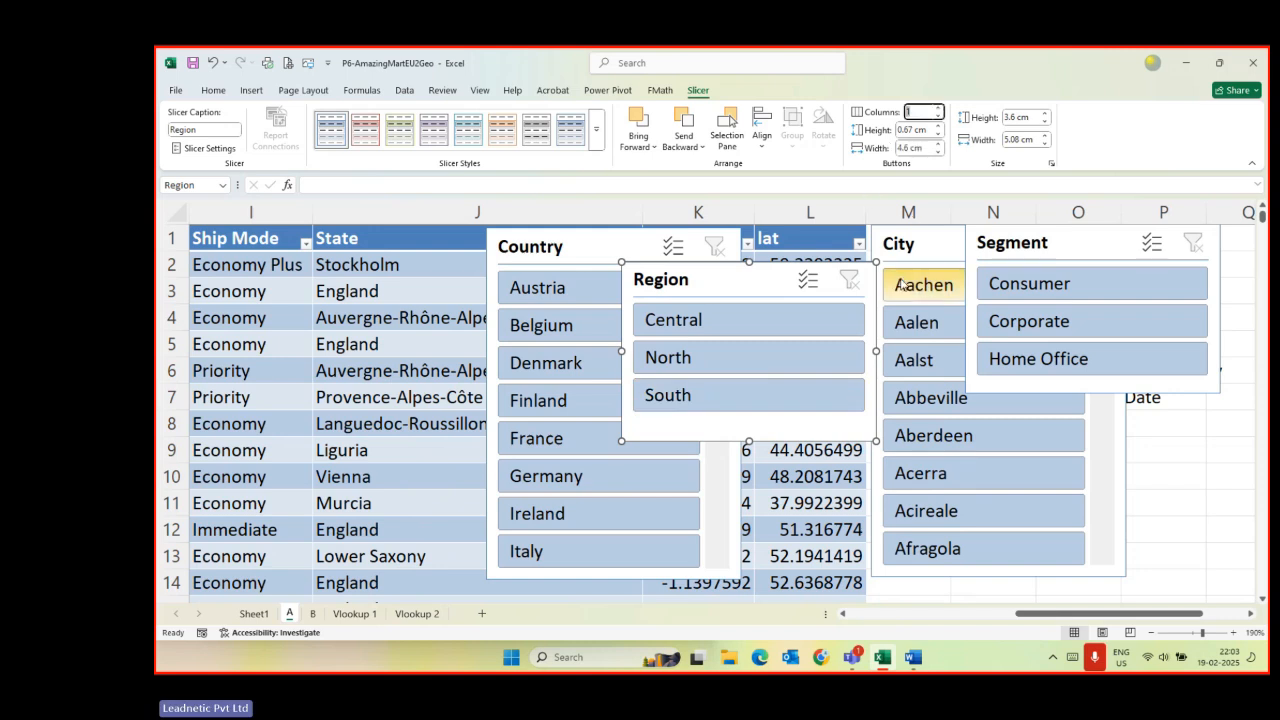
{"action": "type", "text": "2"}
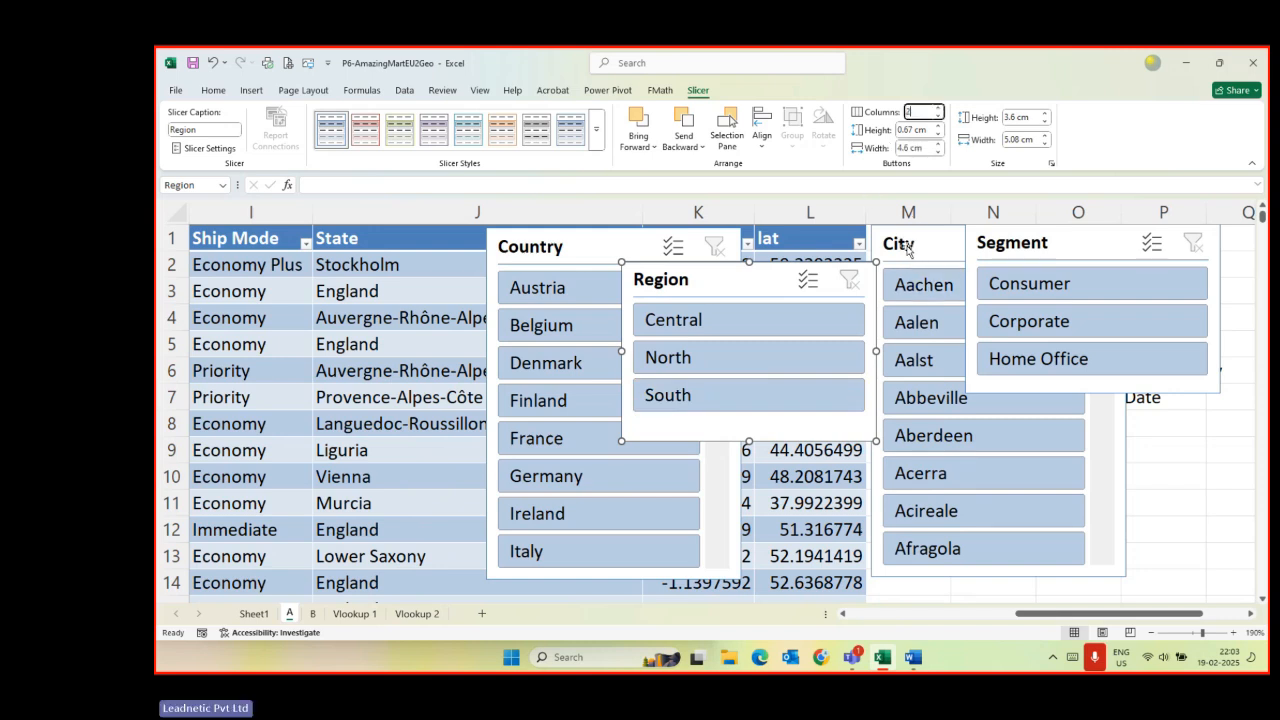
{"action": "key", "text": "Return"}
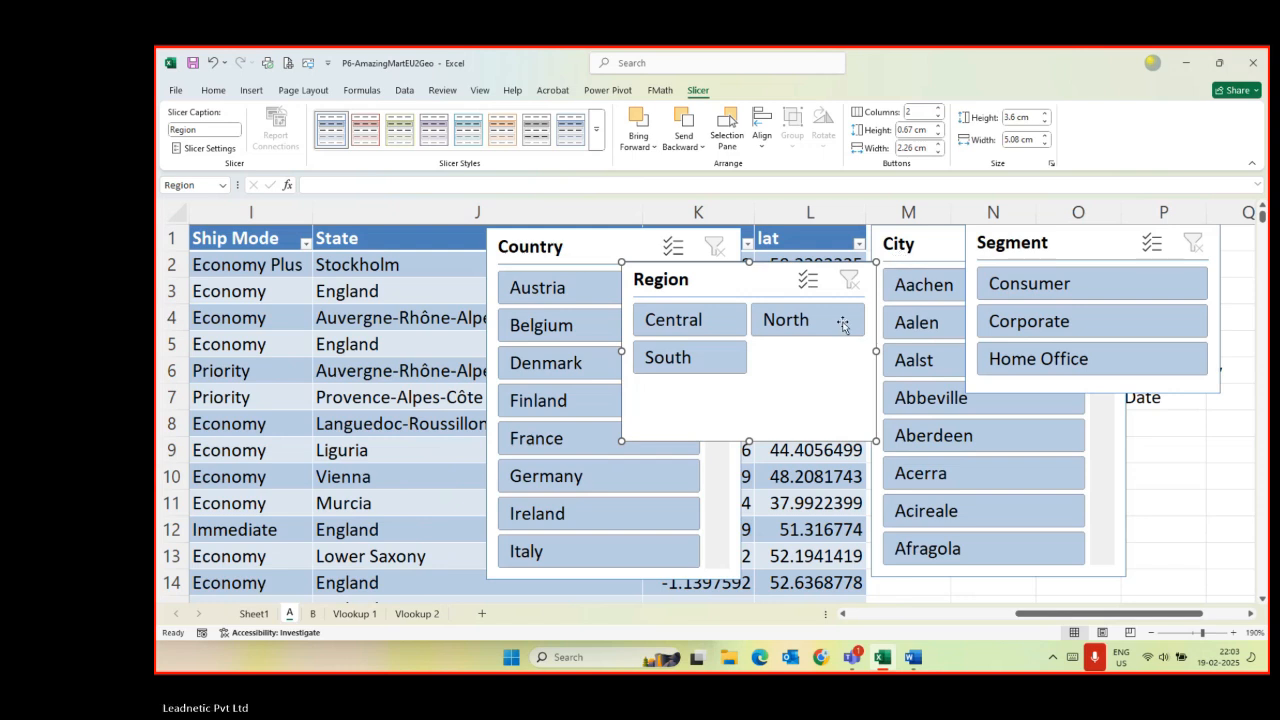
{"action": "left_click_drag", "start_coordinate": [875, 351], "coordinate": [922, 351]}
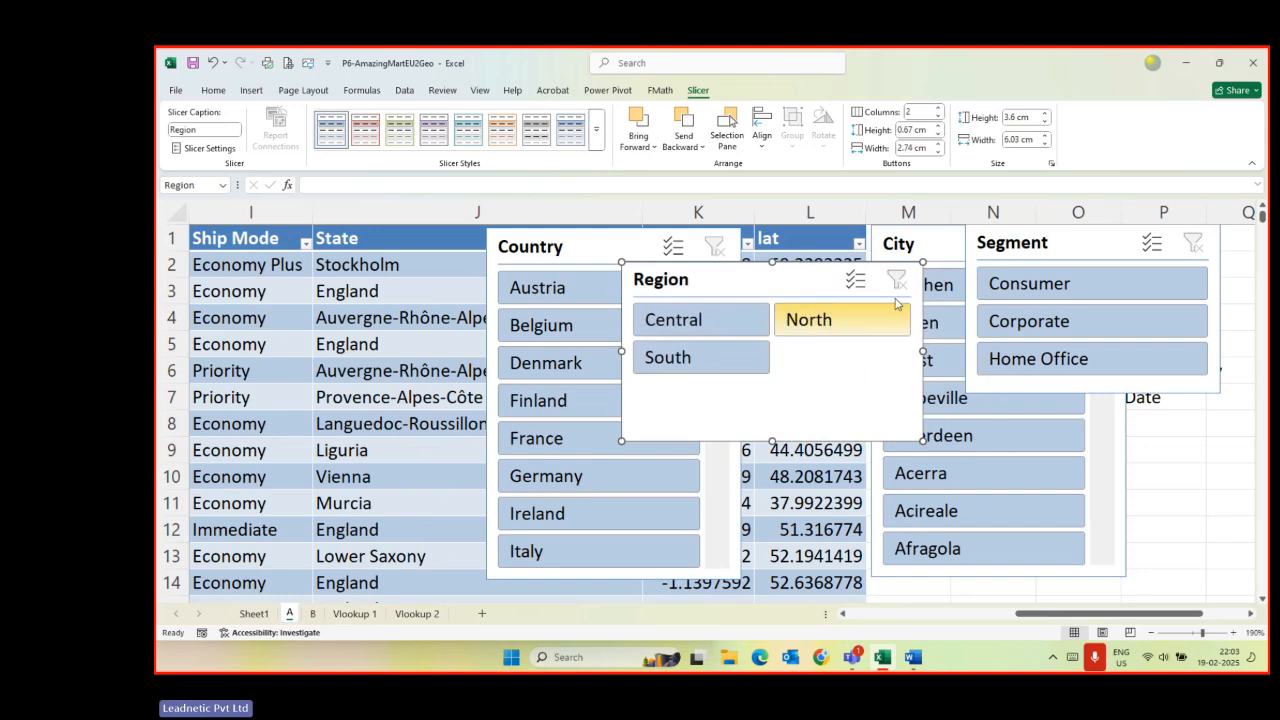
- Increase the Region slicer to 3 columns and reduce its height to about 1.7 cm around the single button row
{"action": "left_click", "coordinate": [939, 108]}
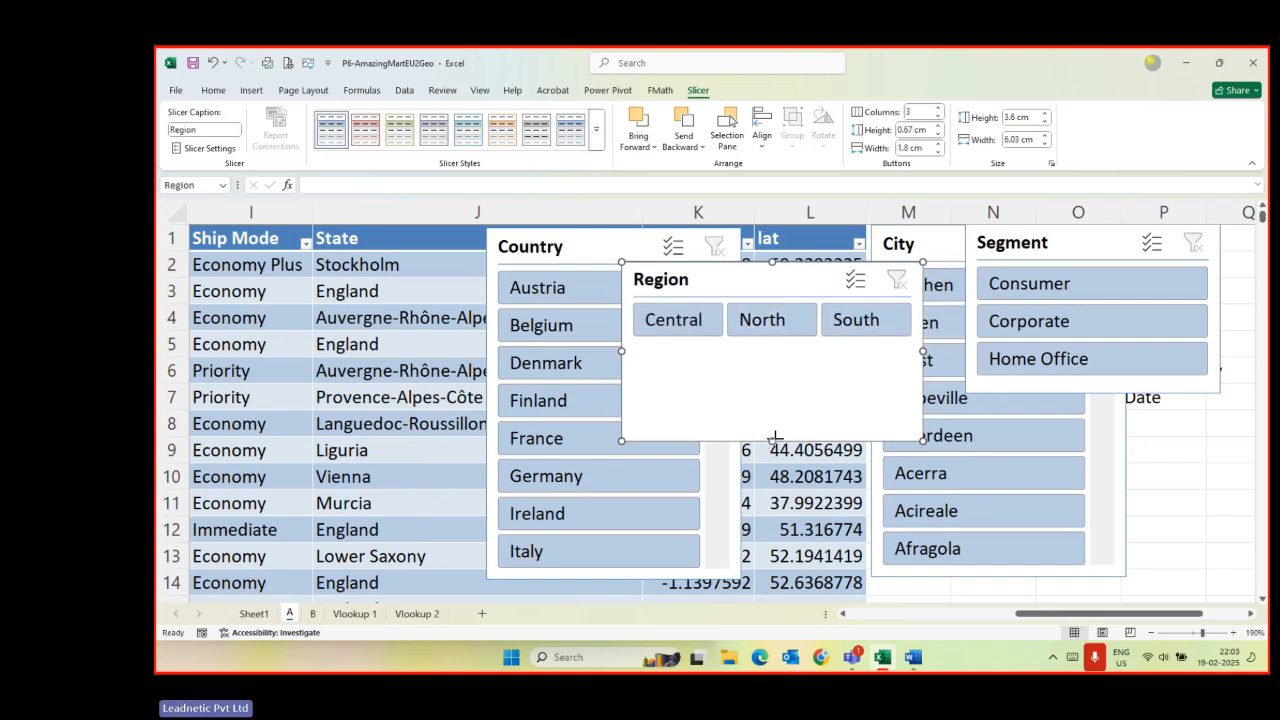
{"action": "left_click_drag", "start_coordinate": [775, 438], "coordinate": [790, 346]}
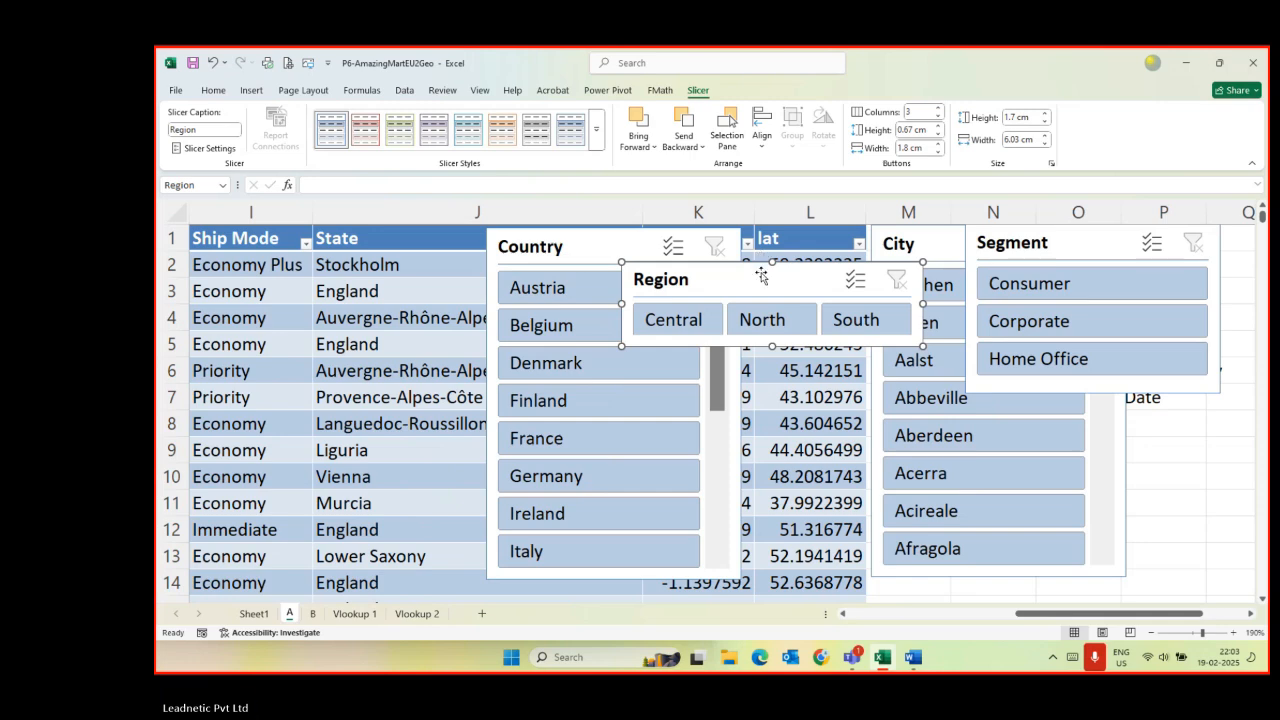
- Move the Region slicer over the State column, and place the Segment slicer below it in 3 columns, about 5.8 by 1.89 cm
{"action": "left_click_drag", "start_coordinate": [761, 276], "coordinate": [358, 258]}
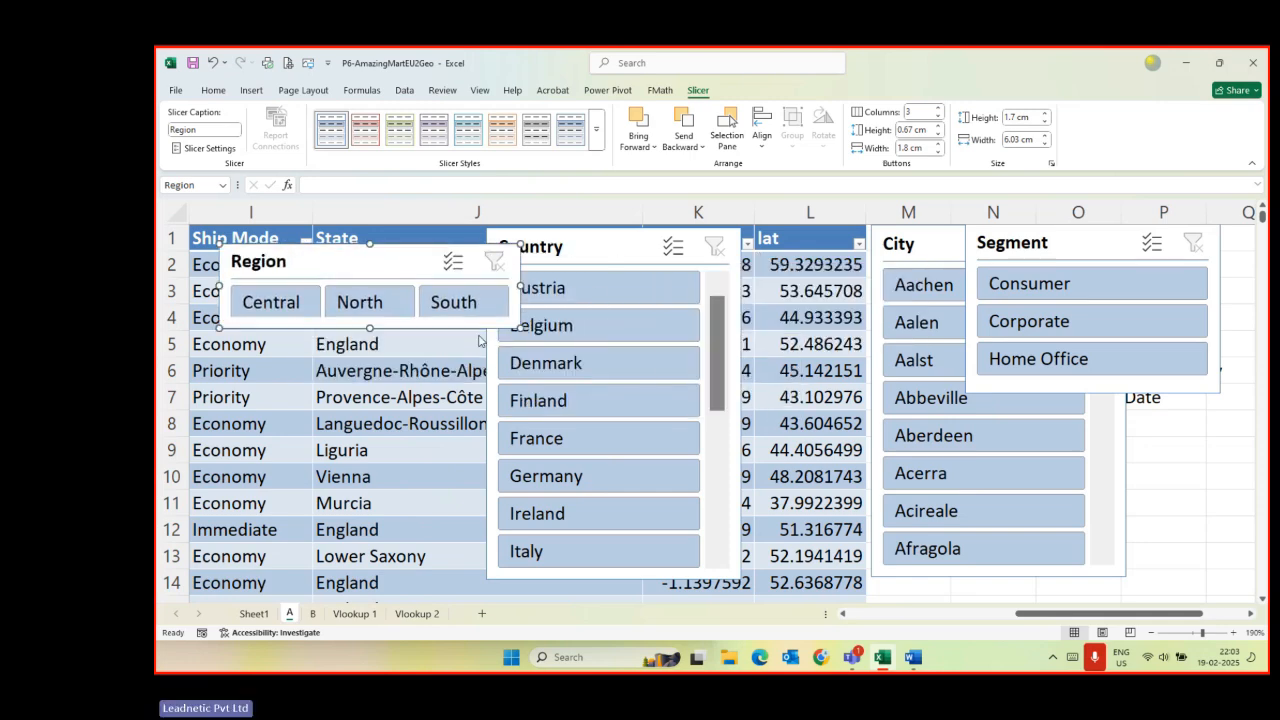
{"action": "left_click_drag", "start_coordinate": [1015, 256], "coordinate": [819, 258]}
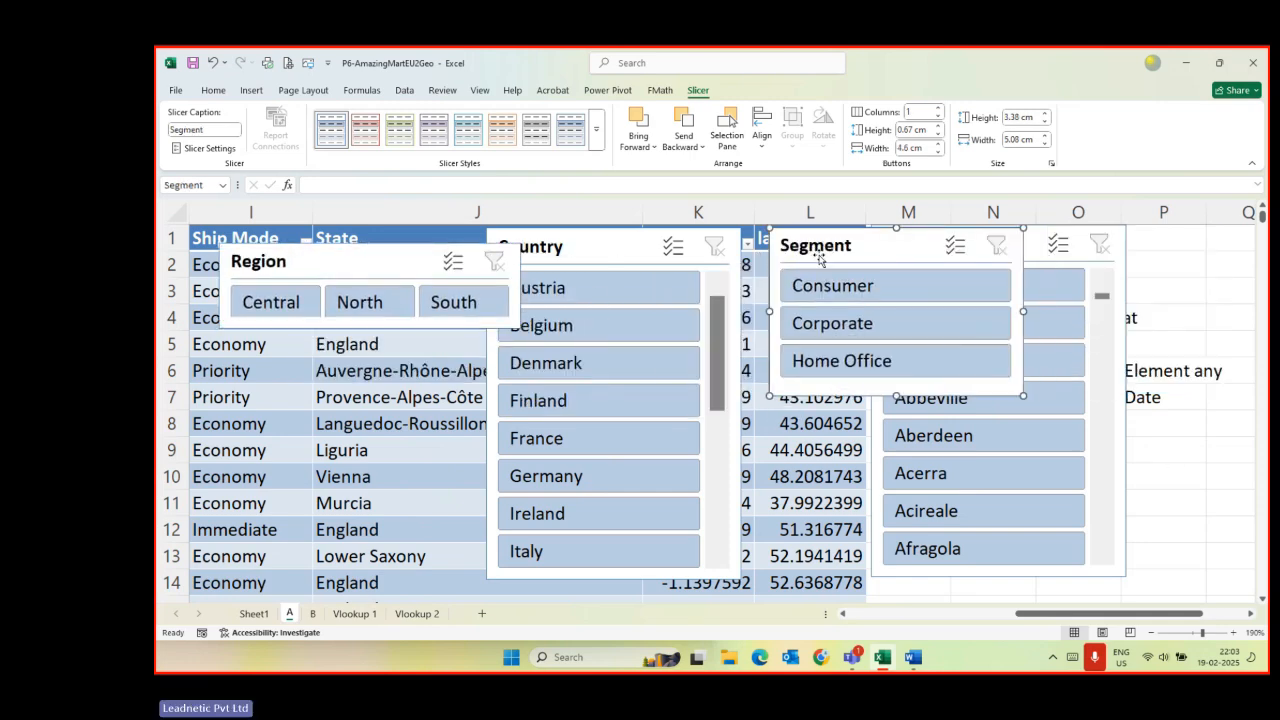
{"action": "left_click", "coordinate": [939, 108]}
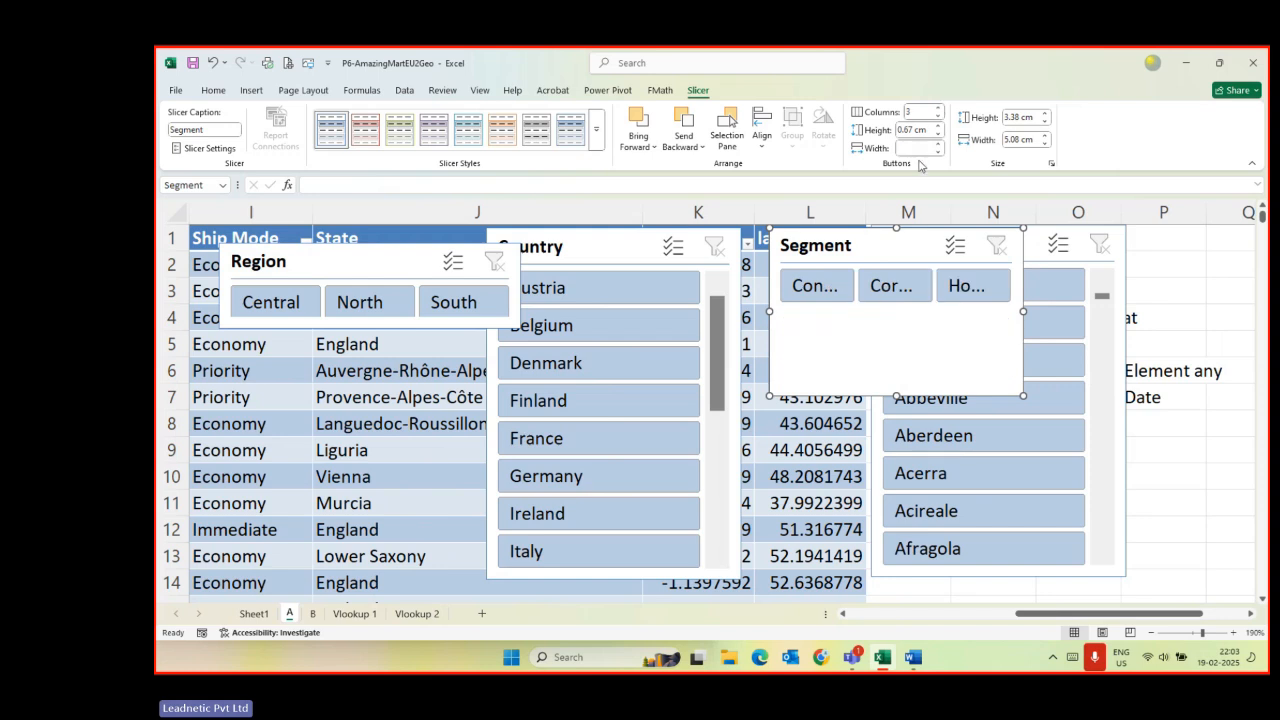
{"action": "left_click_drag", "start_coordinate": [1023, 316], "coordinate": [1059, 312]}
{"action": "left_click_drag", "start_coordinate": [917, 400], "coordinate": [921, 321]}
{"action": "left_click_drag", "start_coordinate": [887, 247], "coordinate": [368, 362]}
- Arrange the City slicer's buttons in 6 columns
{"action": "left_click", "coordinate": [950, 245]}
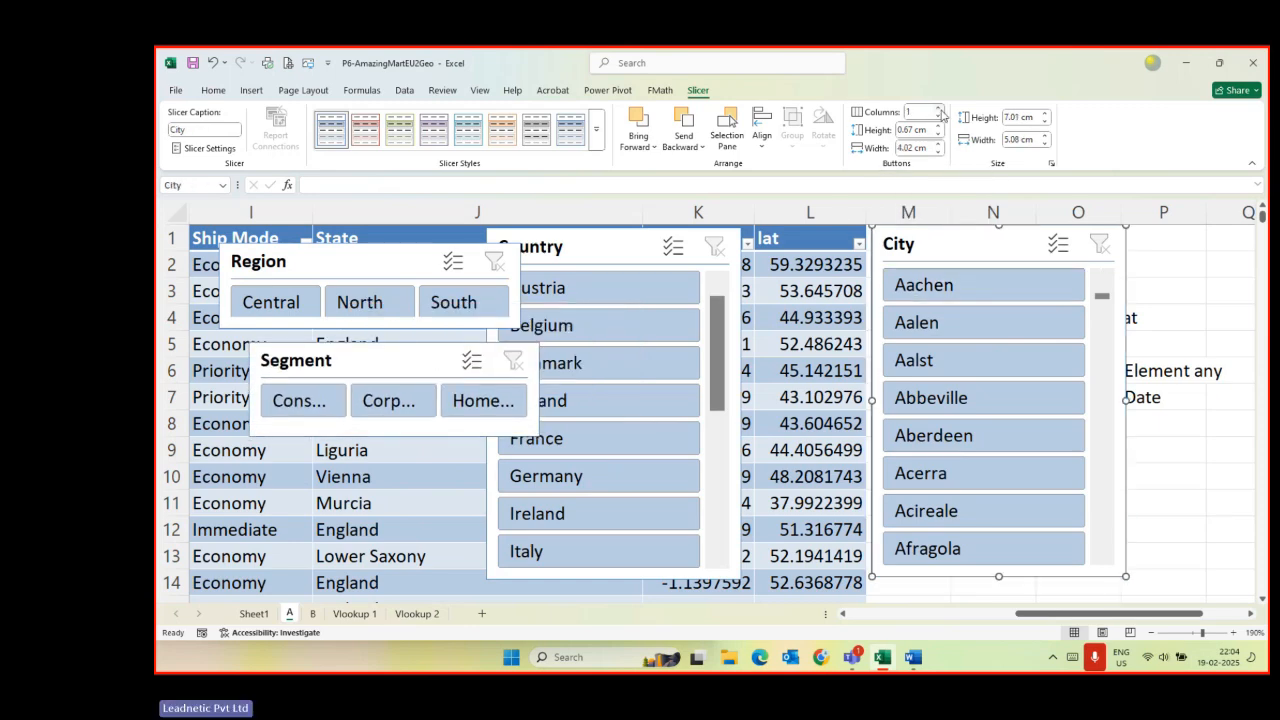
{"action": "left_click", "coordinate": [939, 109]}
{"action": "left_click", "coordinate": [939, 109]}
{"action": "left_click", "coordinate": [939, 109]}
{"action": "left_click", "coordinate": [939, 109]}
{"action": "left_click", "coordinate": [939, 109]}
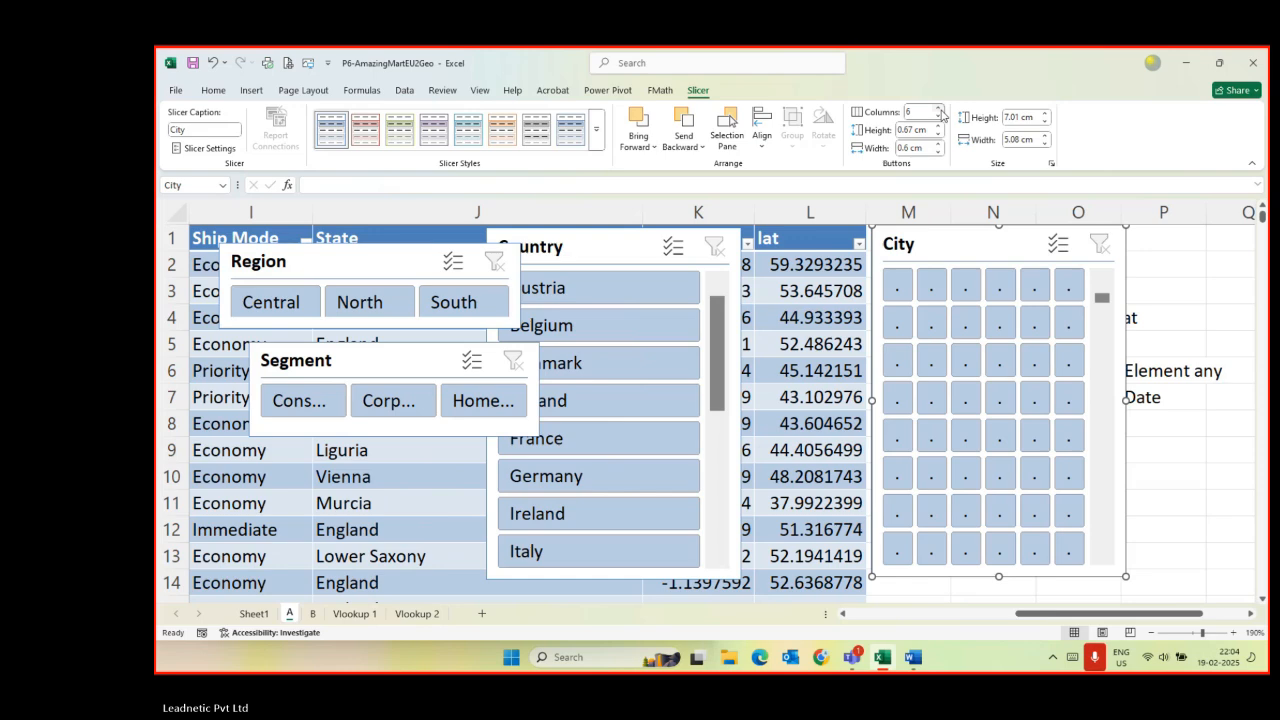
- Resize the City slicer to about 14.14 cm wide and 5.02 cm high, and move it away from the table to column N
{"action": "left_click_drag", "start_coordinate": [1125, 400], "coordinate": [791, 380]}
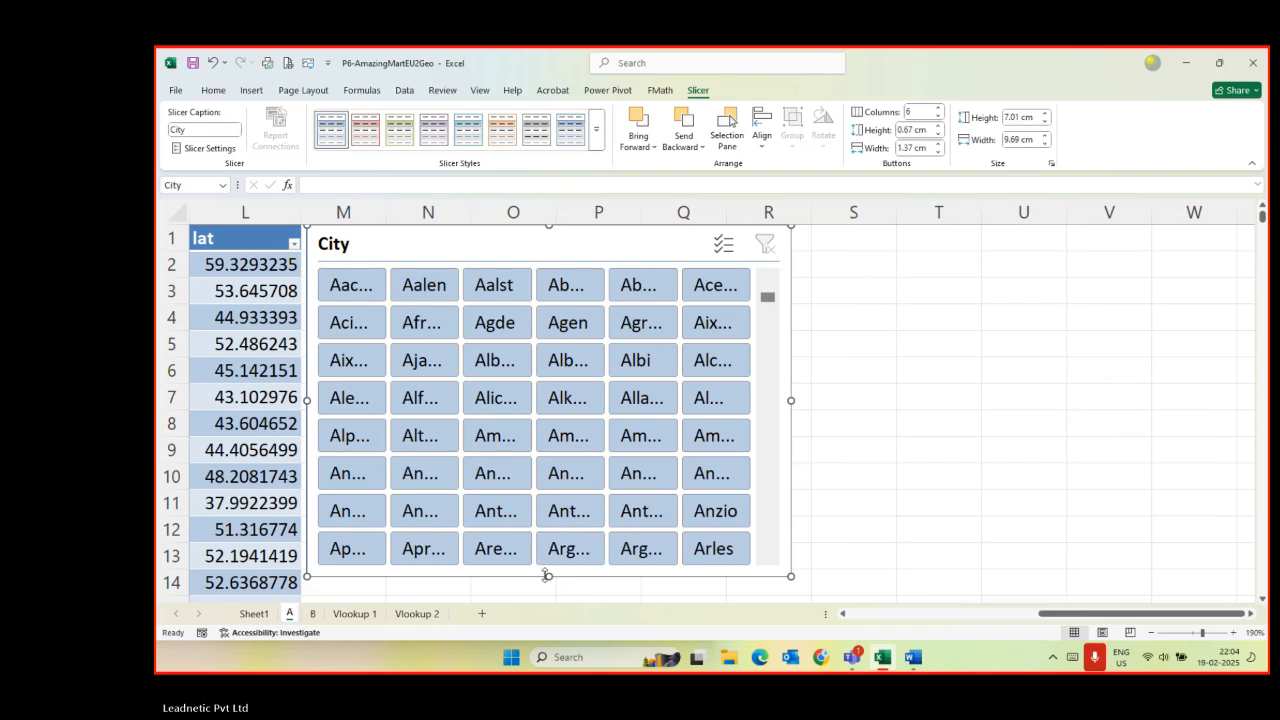
{"action": "left_click_drag", "start_coordinate": [550, 577], "coordinate": [550, 476]}
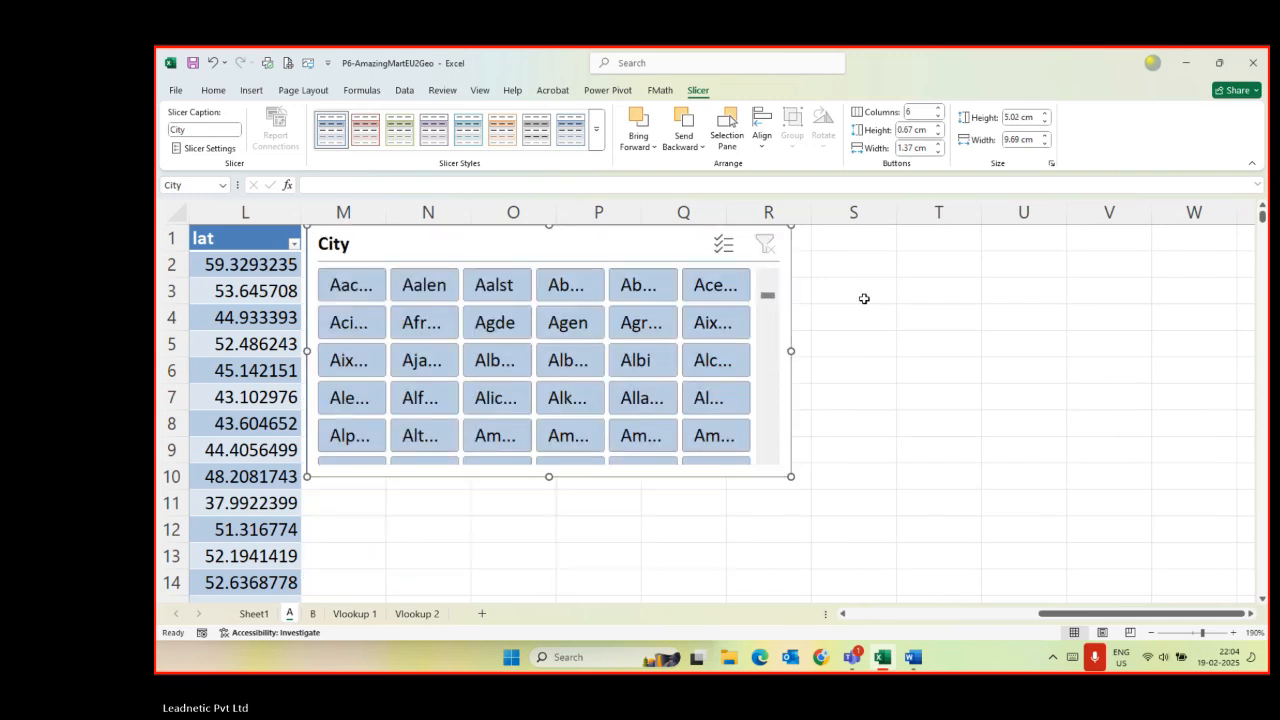
{"action": "left_click_drag", "start_coordinate": [791, 350], "coordinate": [1014, 345]}
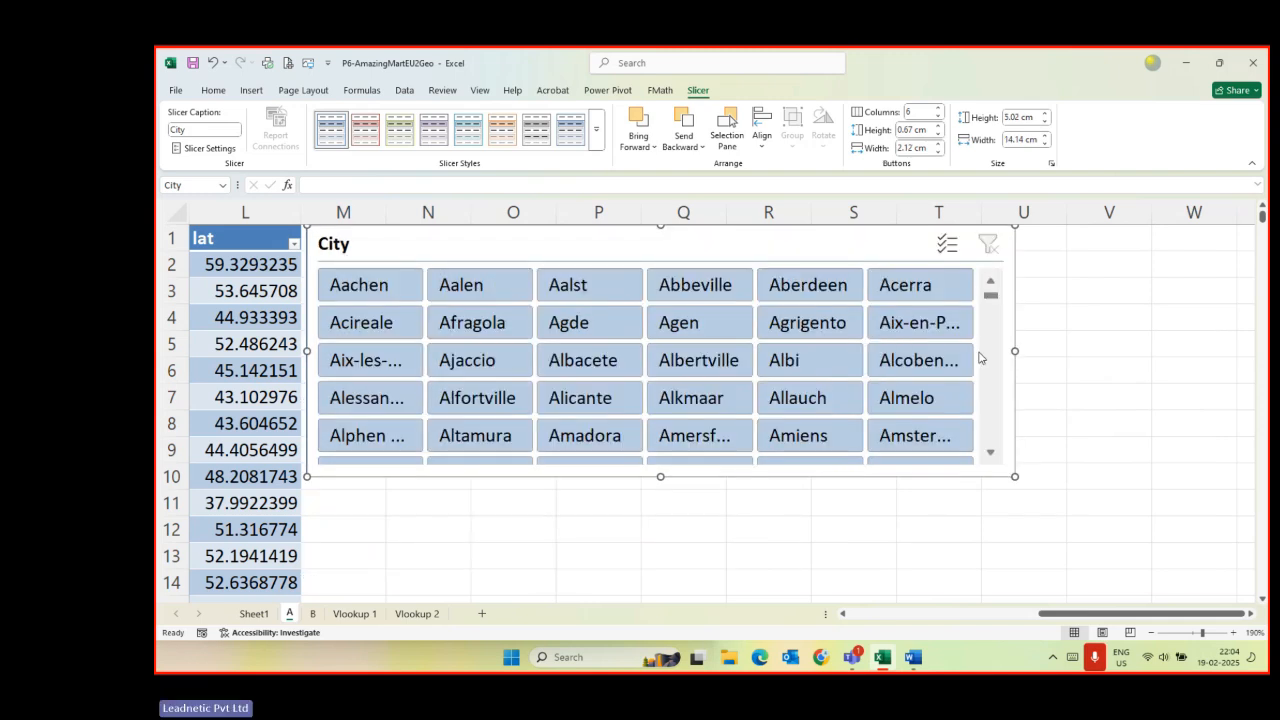
{"action": "left_click_drag", "start_coordinate": [686, 243], "coordinate": [797, 234]}
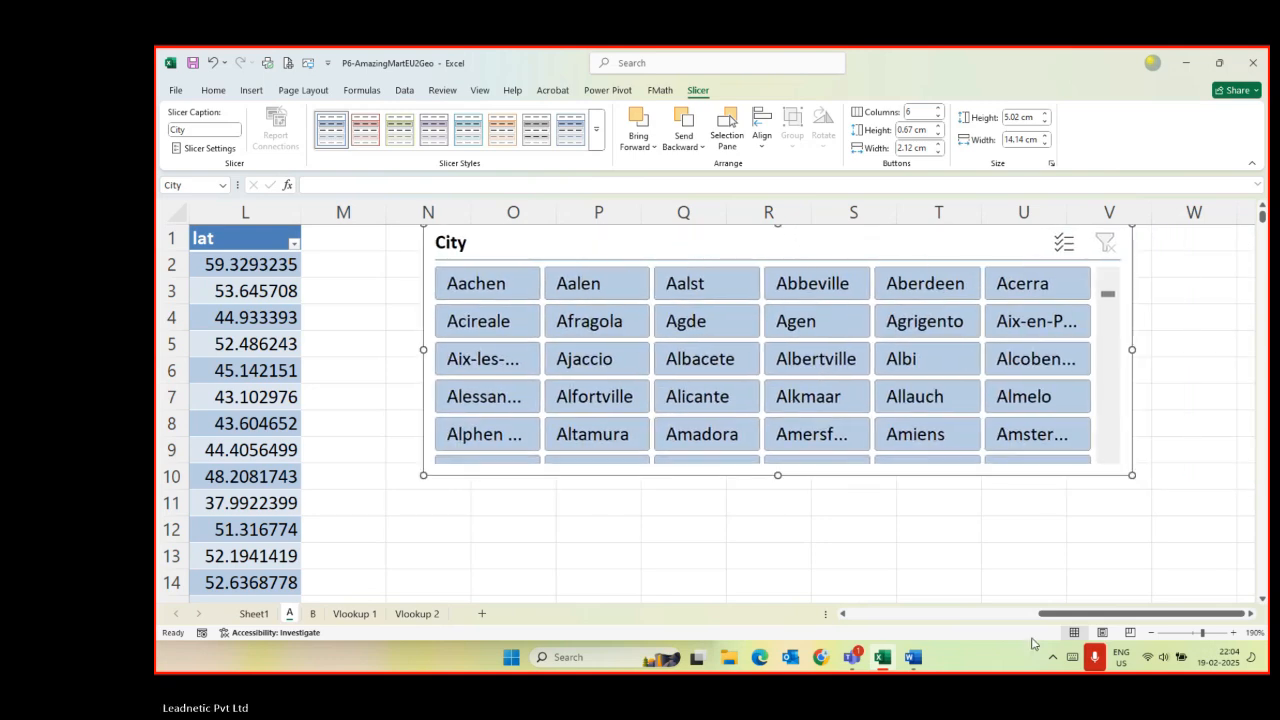
- Move the Country slicer beside the City slicer and arrange its buttons in 8 columns
{"action": "left_click_drag", "start_coordinate": [1048, 617], "coordinate": [987, 612]}
{"action": "left_click_drag", "start_coordinate": [680, 246], "coordinate": [946, 252]}
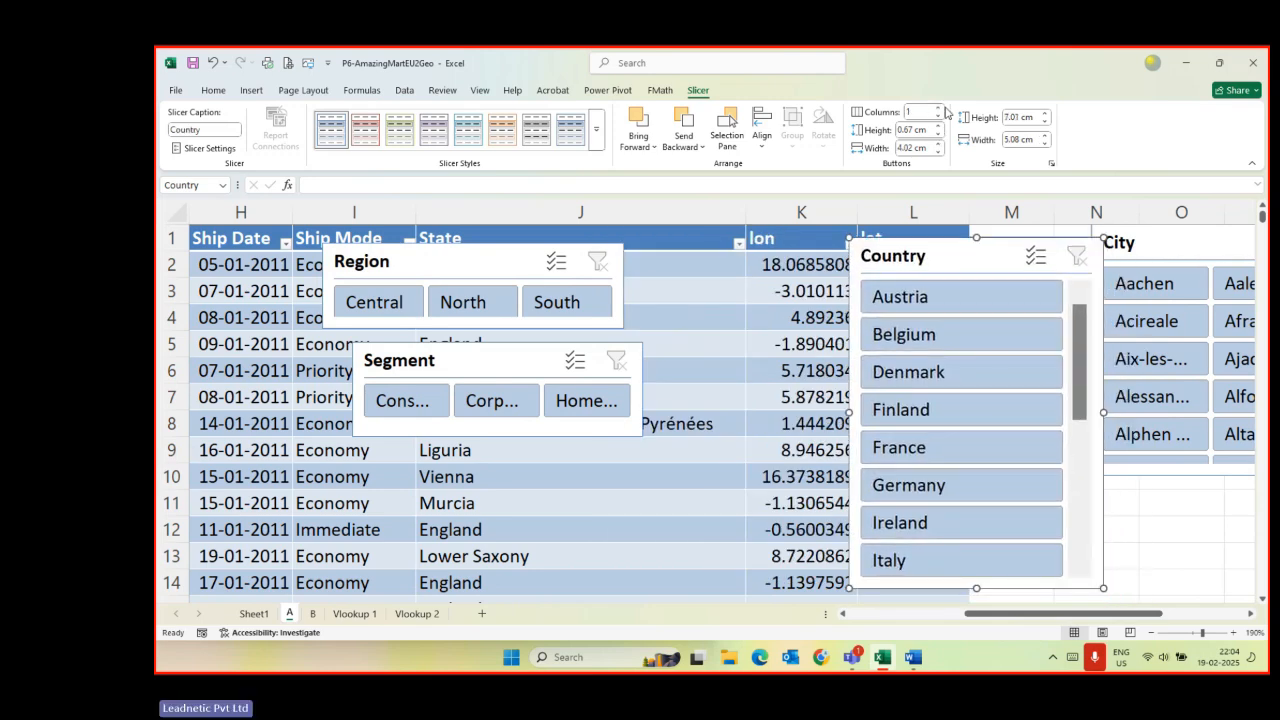
{"action": "left_click", "coordinate": [940, 108]}
{"action": "left_click", "coordinate": [940, 108]}
{"action": "left_click", "coordinate": [940, 108]}
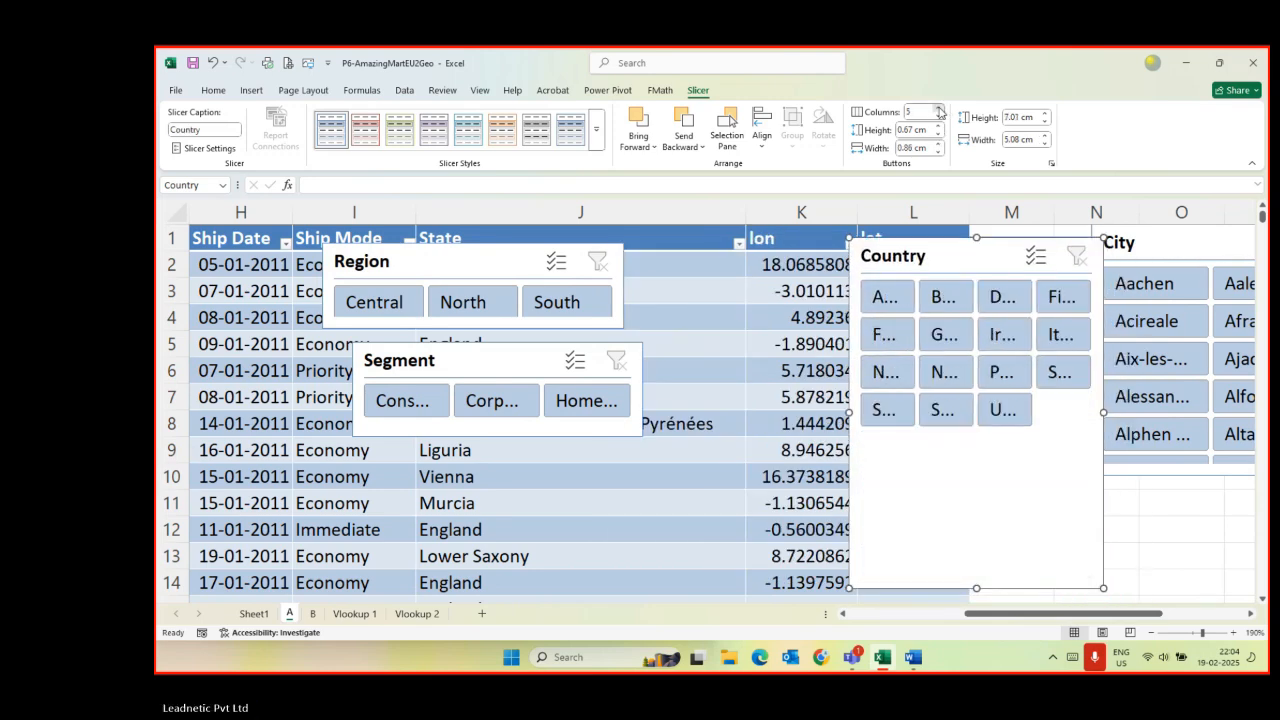
{"action": "left_click", "coordinate": [940, 108]}
{"action": "left_click", "coordinate": [940, 108]}
{"action": "left_click", "coordinate": [940, 108]}
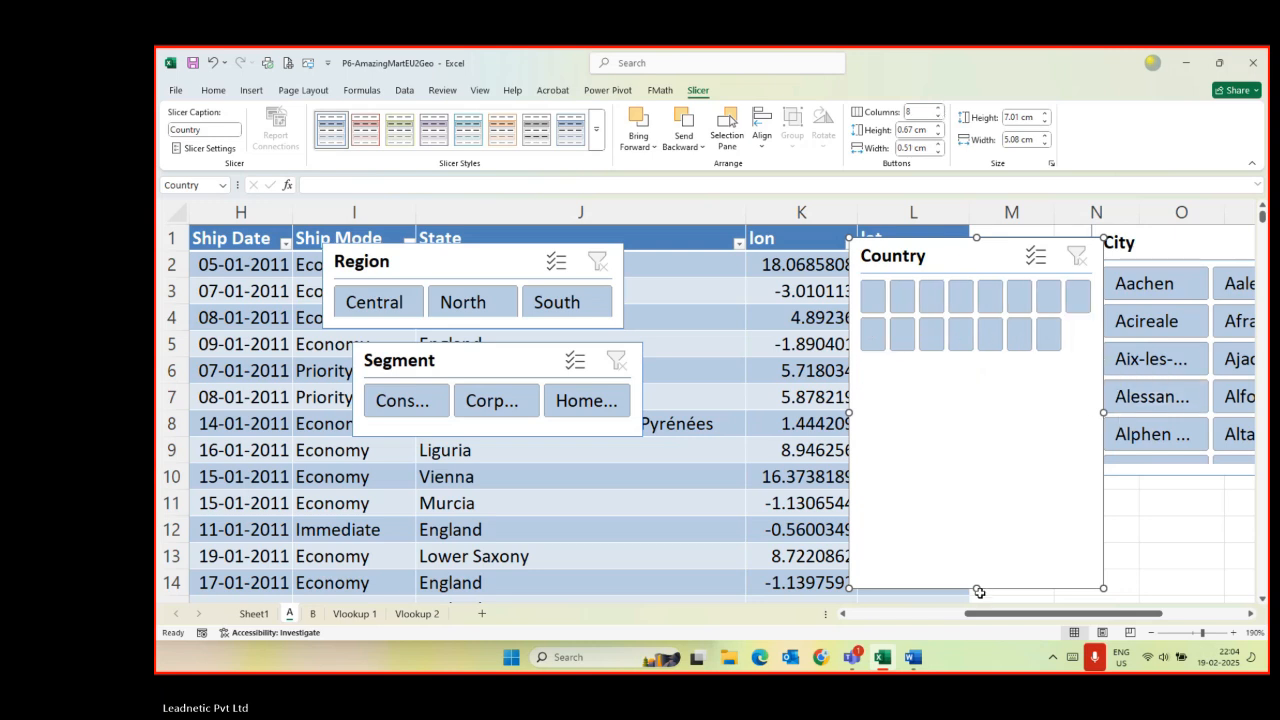
- Resize the Country slicer to about 13.33 cm wide and 2.84 cm high, and place it directly below the City slicer
{"action": "left_click_drag", "start_coordinate": [977, 587], "coordinate": [980, 379]}
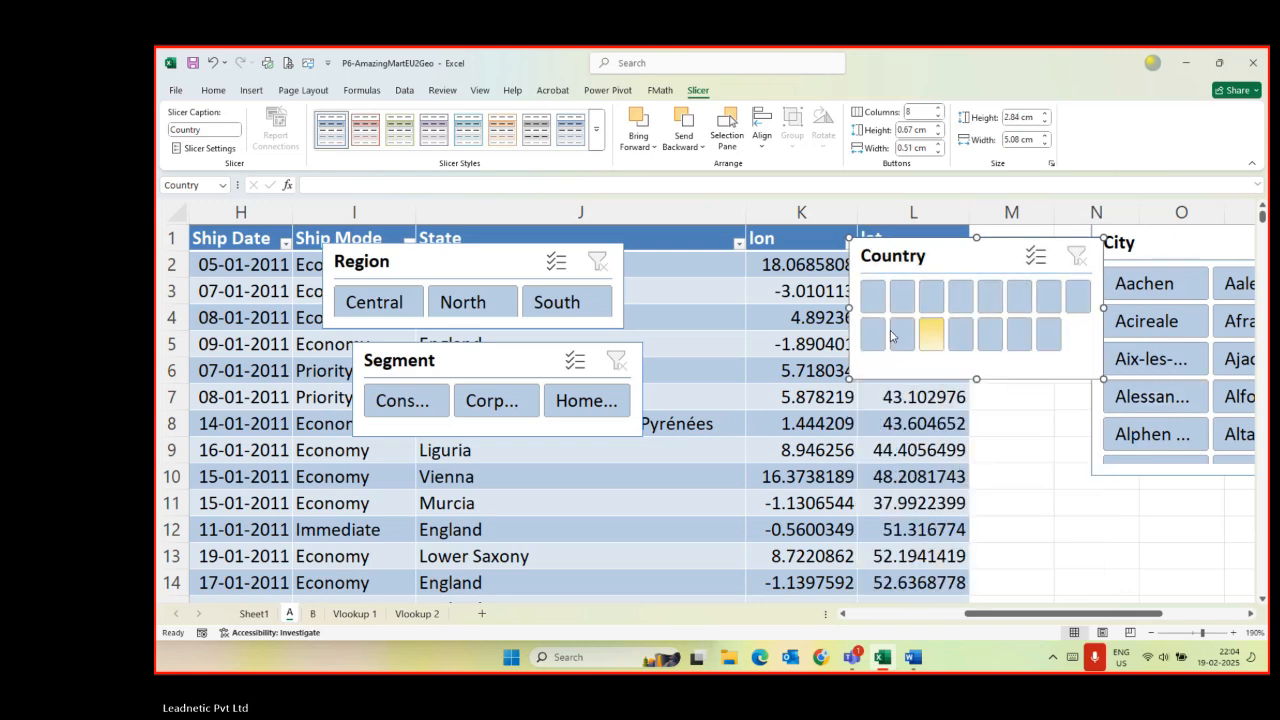
{"action": "left_click_drag", "start_coordinate": [851, 307], "coordinate": [437, 308]}
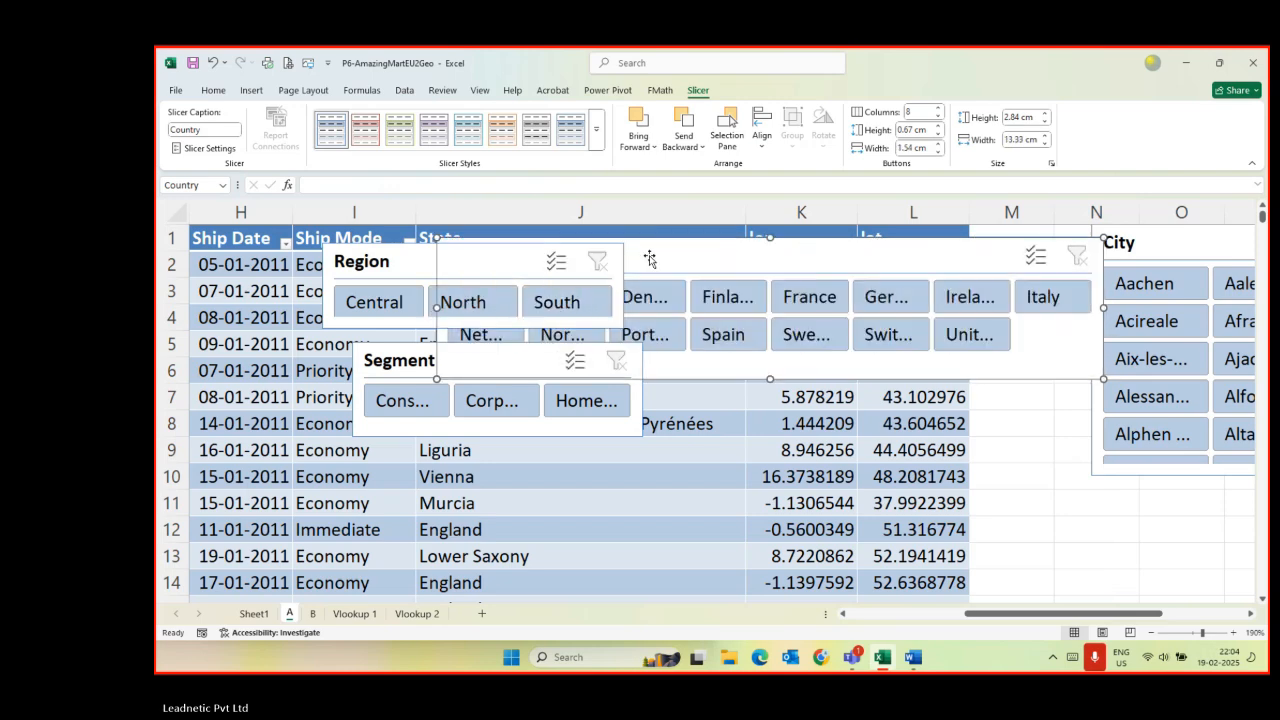
{"action": "left_click_drag", "start_coordinate": [665, 255], "coordinate": [1005, 488]}
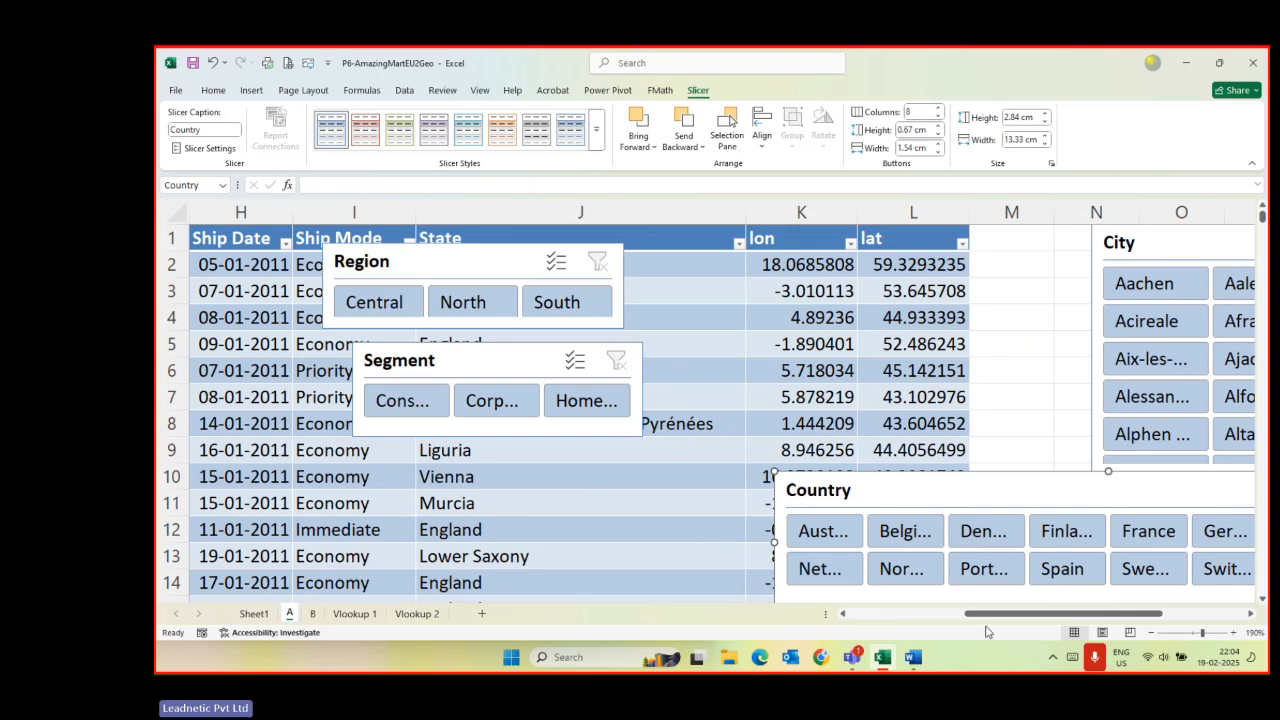
{"action": "left_click_drag", "start_coordinate": [993, 621], "coordinate": [1070, 621]}
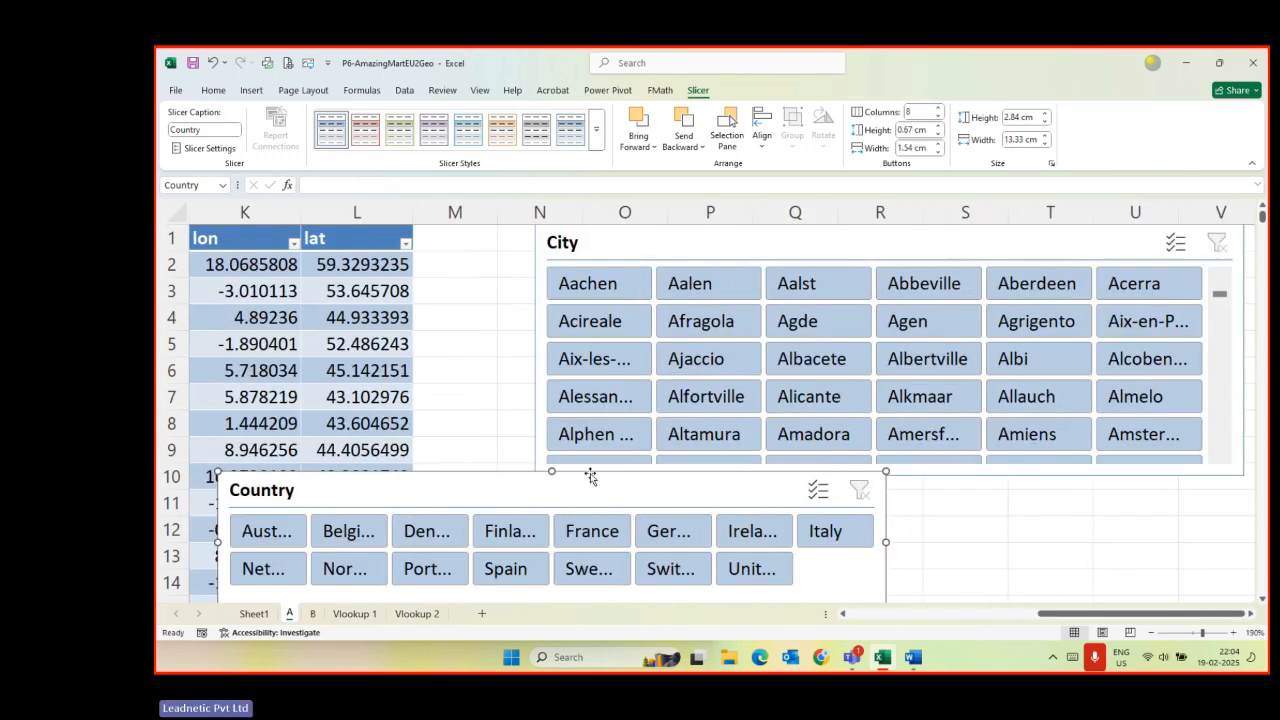
{"action": "left_click_drag", "start_coordinate": [641, 498], "coordinate": [866, 518]}
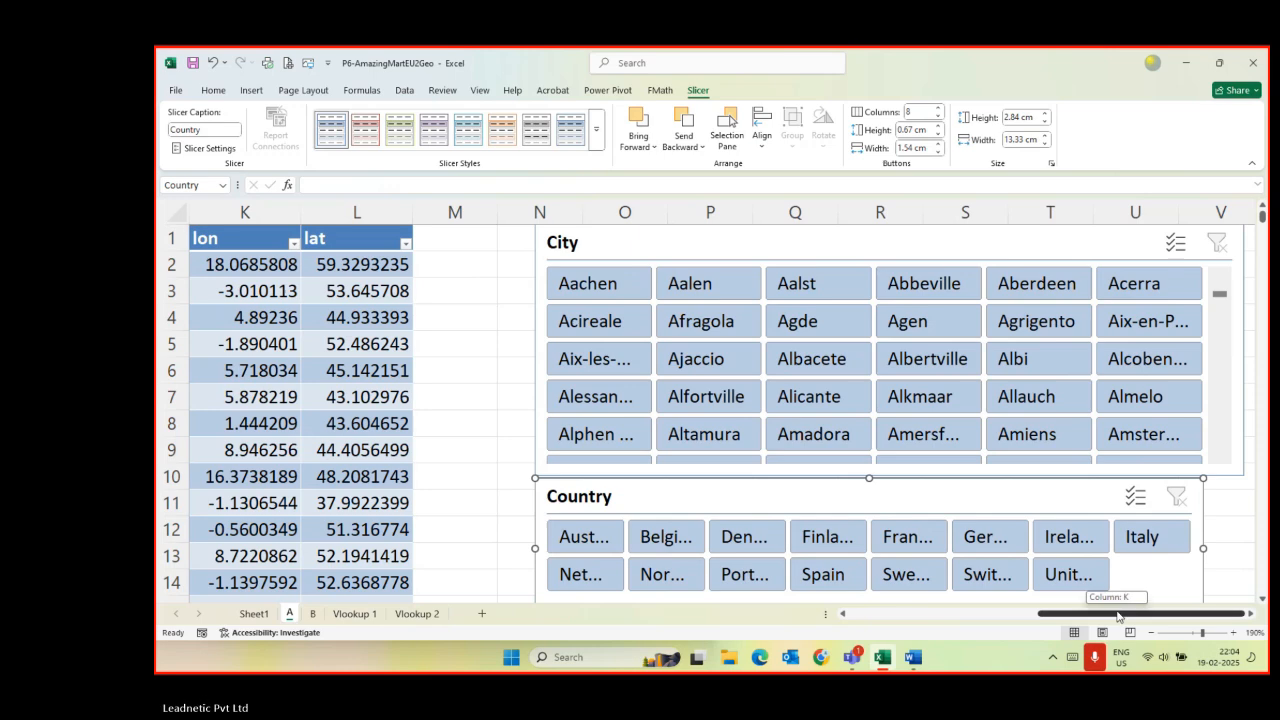
- Move the Region and Segment slicers over the lon and lat columns, close to the City slicer
{"action": "left_click_drag", "start_coordinate": [1116, 613], "coordinate": [1045, 608]}
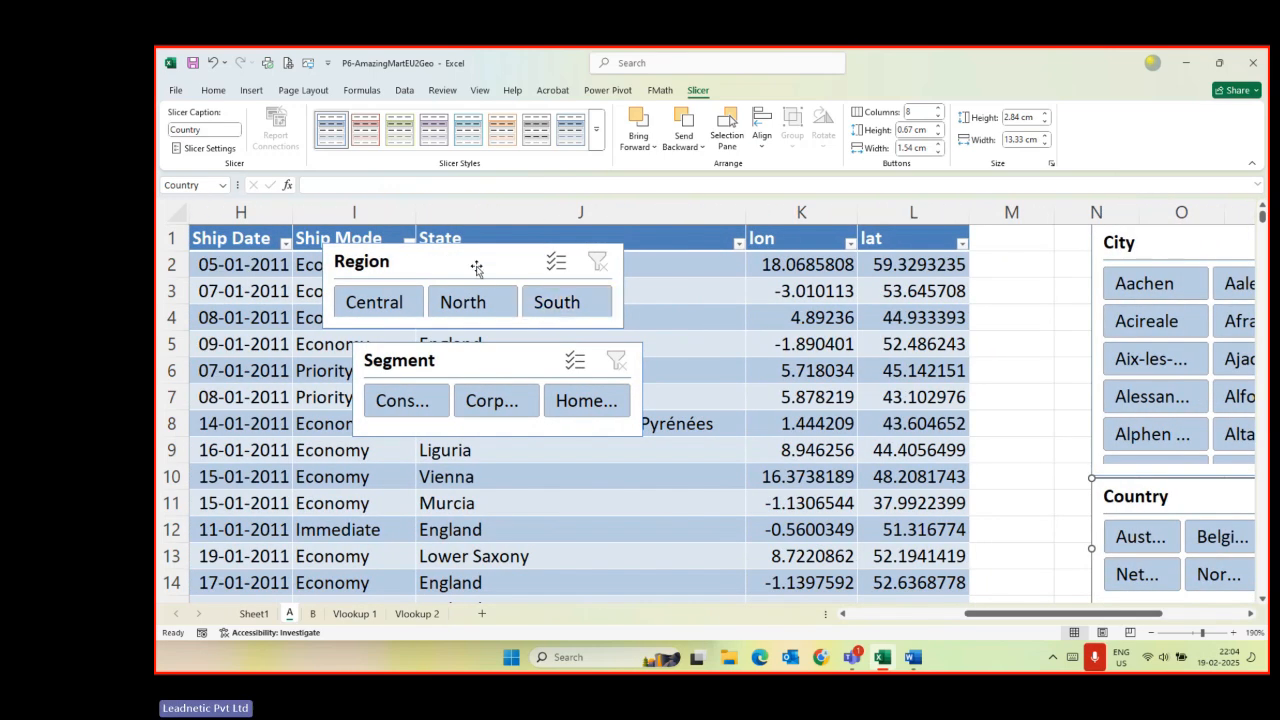
{"action": "left_click_drag", "start_coordinate": [477, 266], "coordinate": [957, 266]}
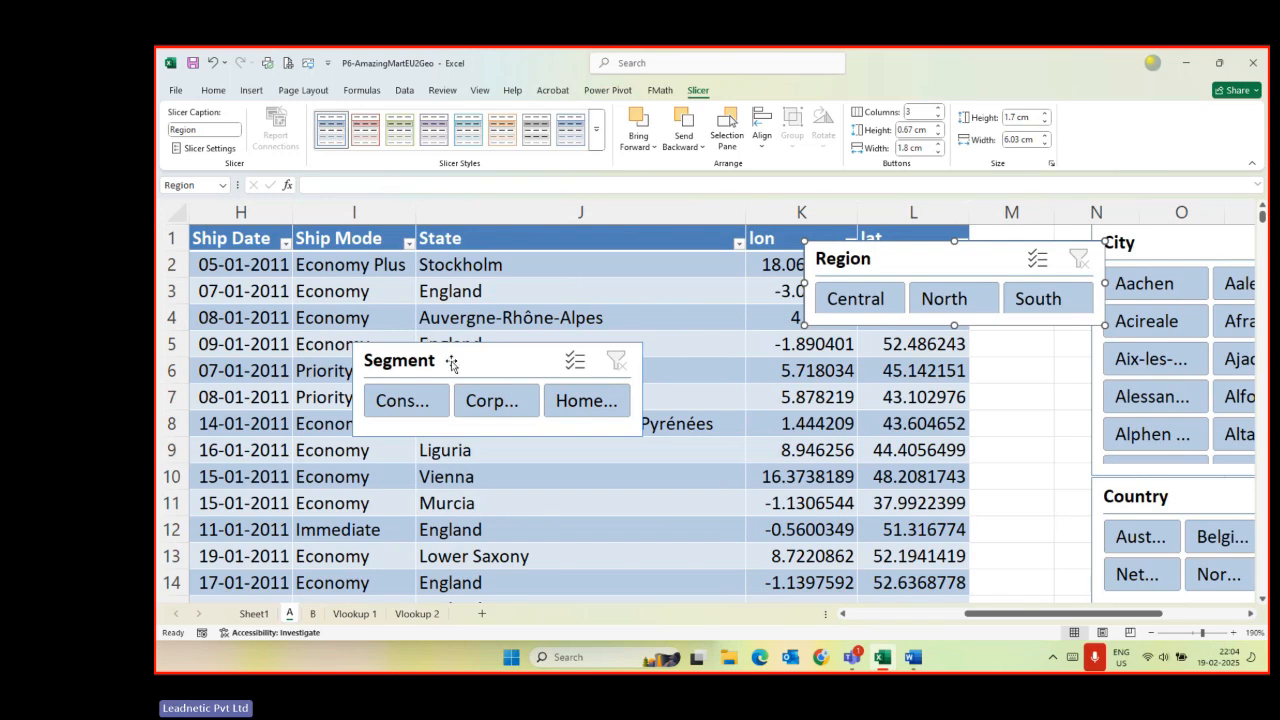
{"action": "left_click_drag", "start_coordinate": [452, 363], "coordinate": [1003, 383]}
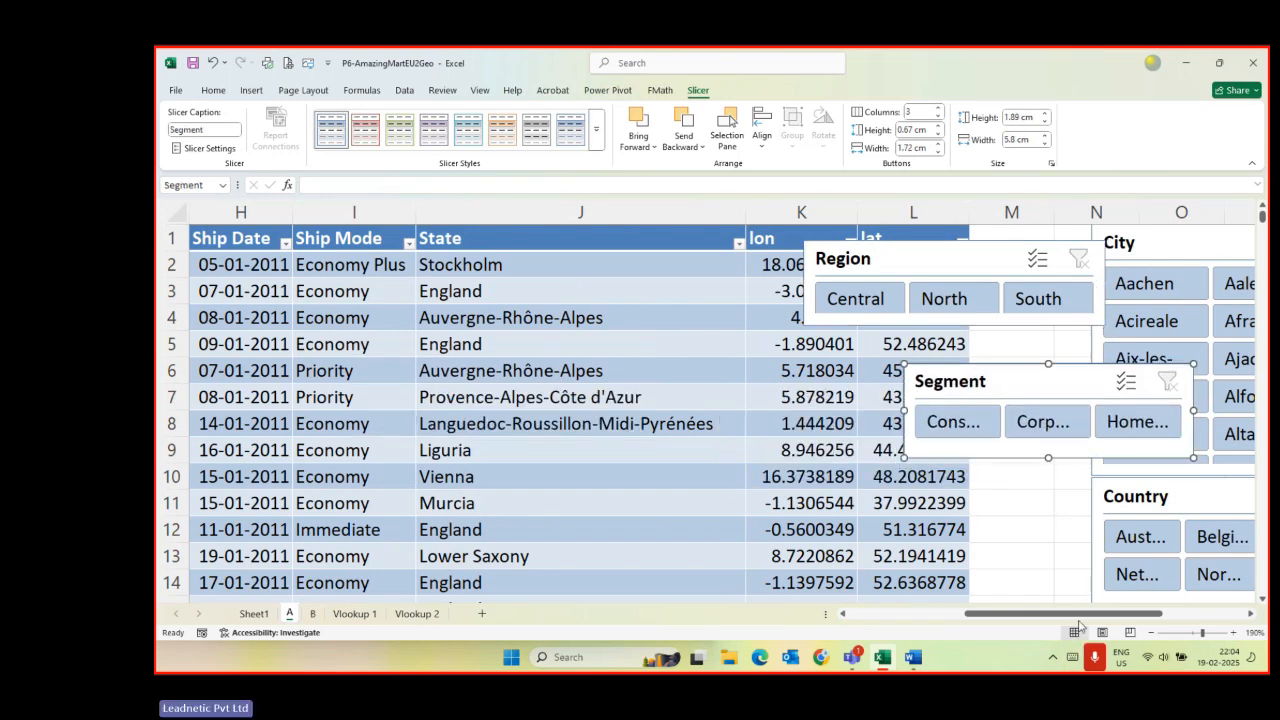
{"action": "mouse_move", "coordinate": [1079, 614]}
{"action": "left_mouse_down"}
{"action": "mouse_move", "coordinate": [1155, 620]}
{"action": "mouse_move", "coordinate": [1092, 622]}
{"action": "left_mouse_up"}
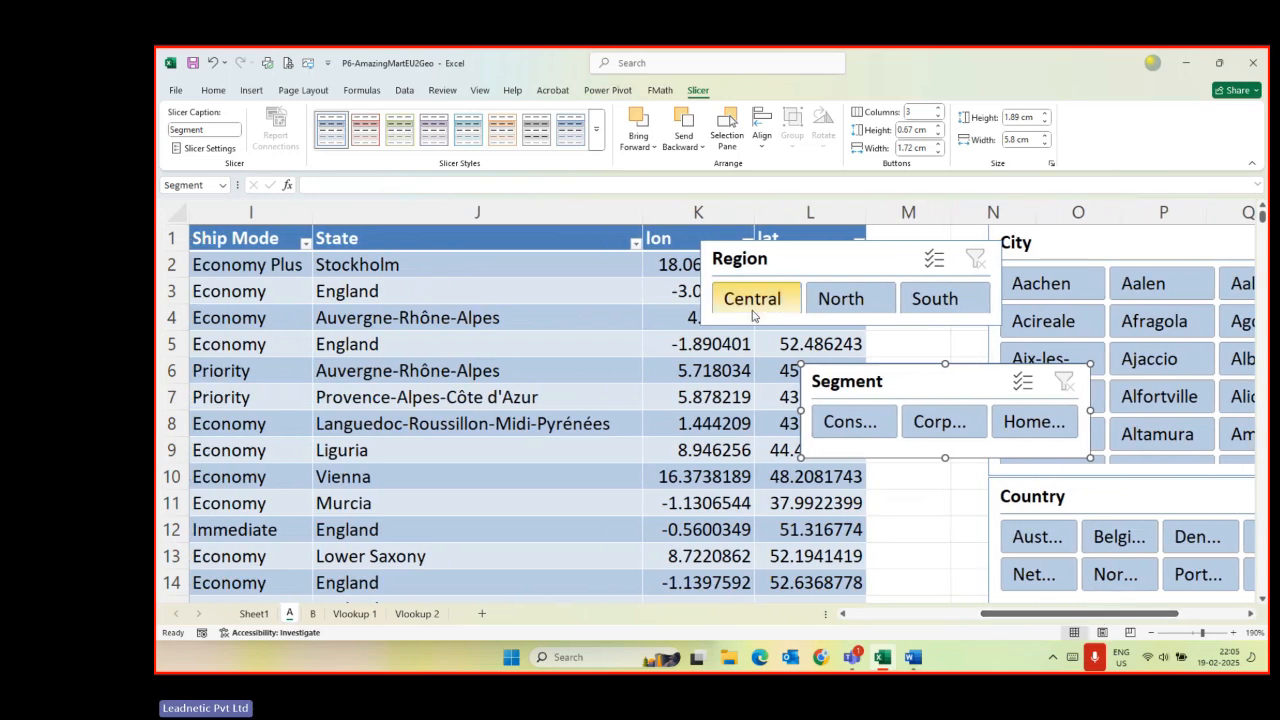
- Filter the table to the Central region and Consumer segment with the slicers, widening the Segment slicer to about 8.4 cm
{"action": "left_click", "coordinate": [757, 300]}
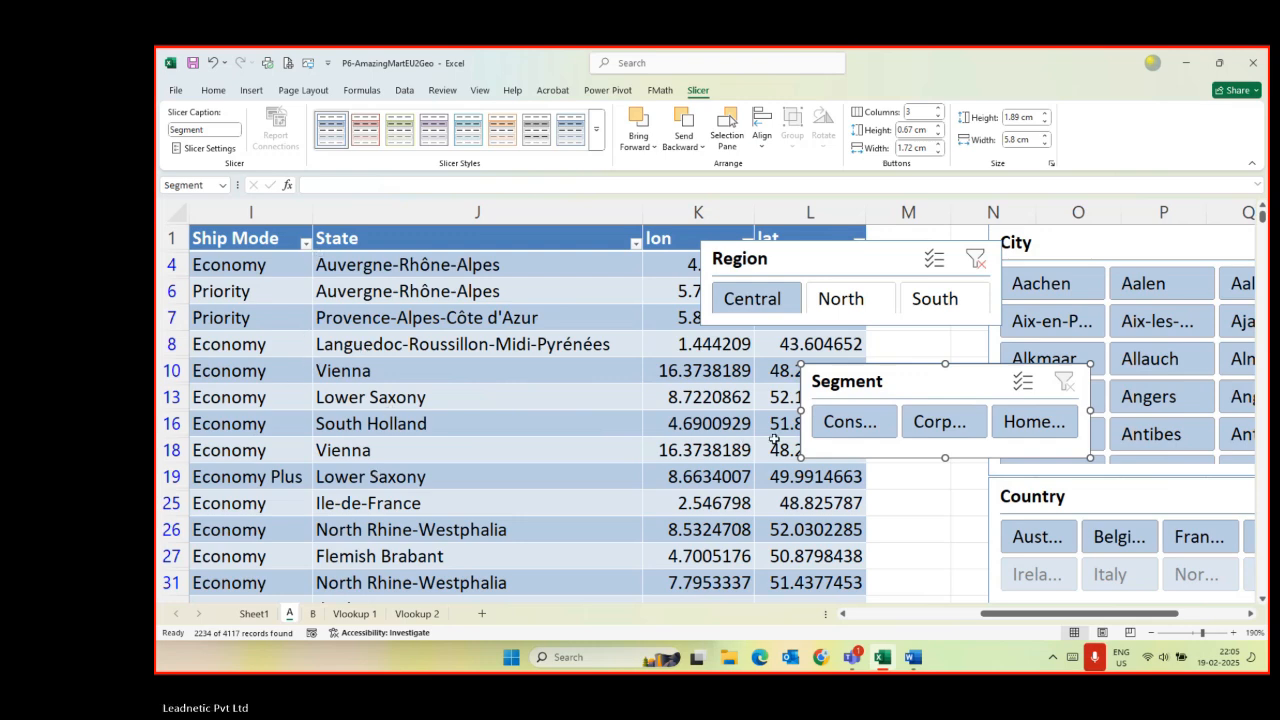
{"action": "left_click_drag", "start_coordinate": [801, 410], "coordinate": [673, 424]}
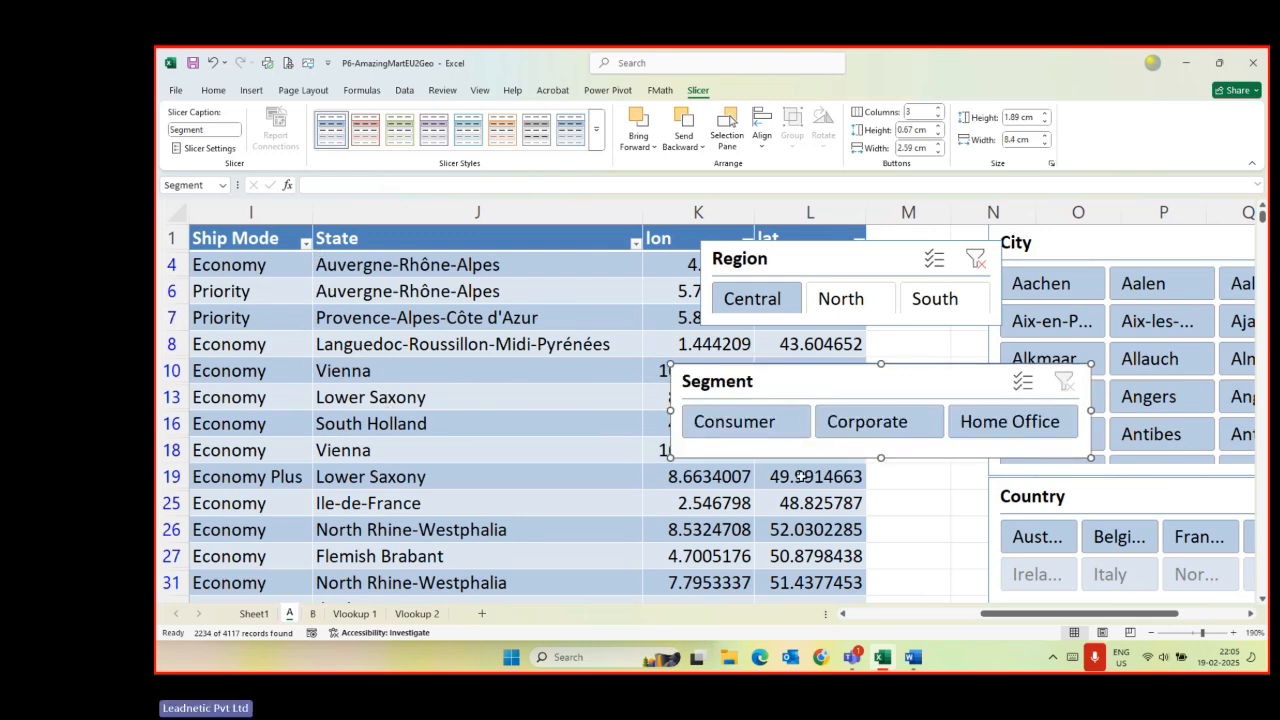
{"action": "left_click", "coordinate": [734, 421]}
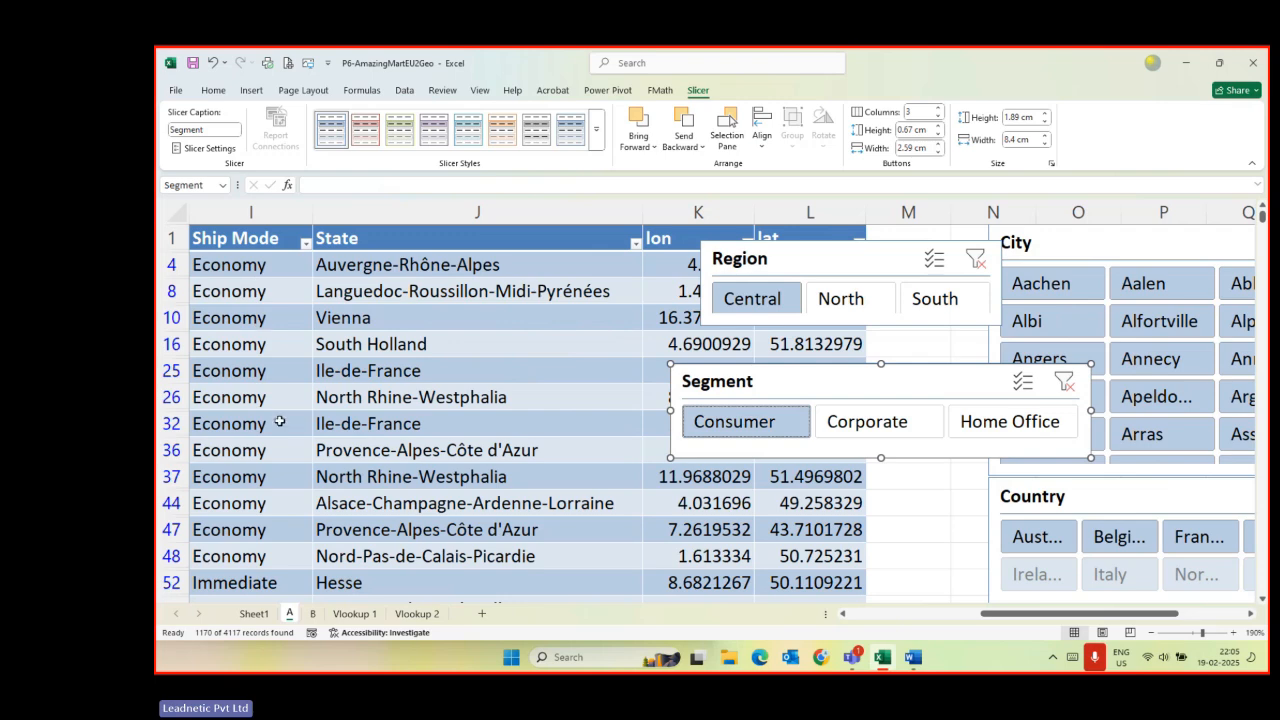
- Clear the filters on the Region and Segment slicers
{"action": "left_click_drag", "start_coordinate": [998, 614], "coordinate": [1047, 634]}
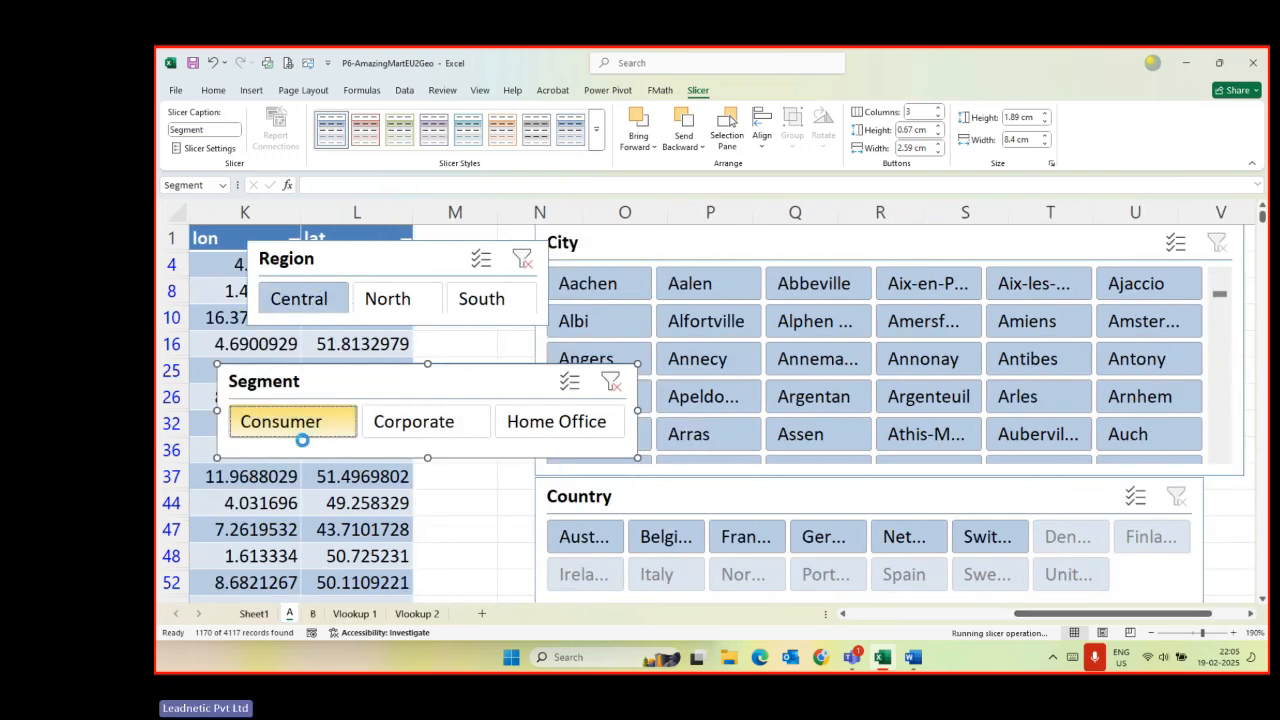
{"action": "left_click", "coordinate": [522, 260]}
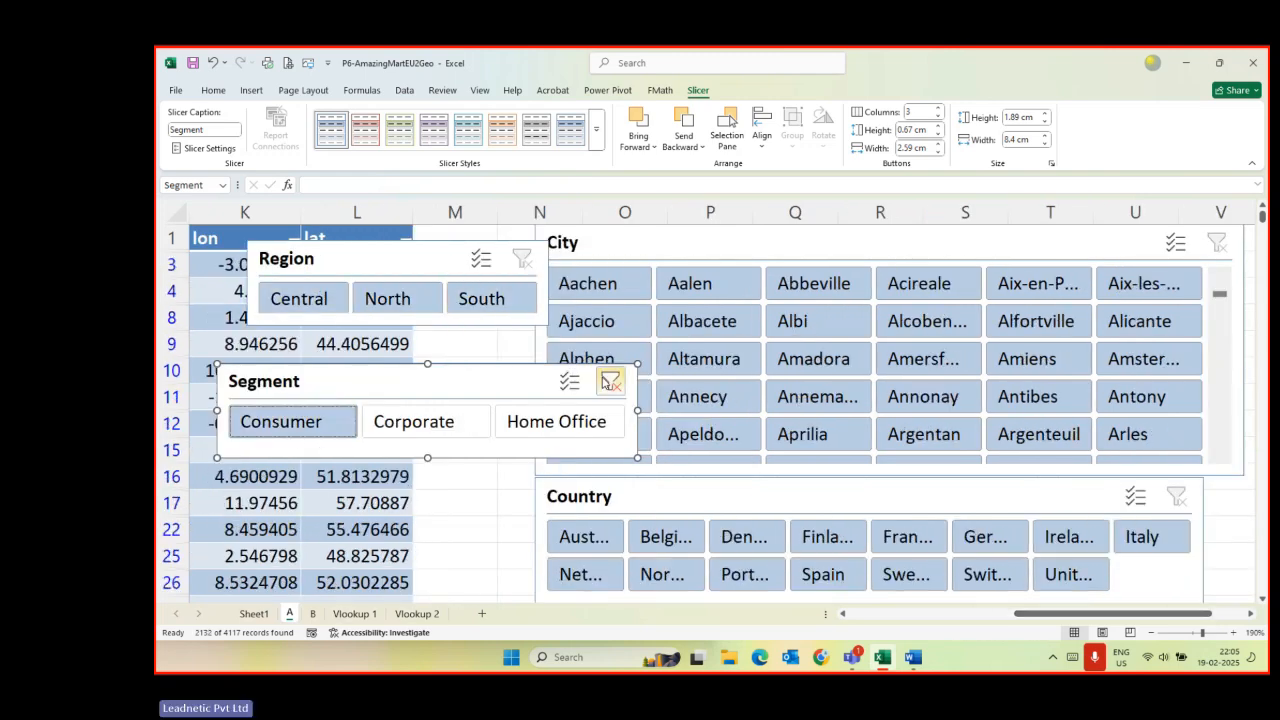
{"action": "left_click", "coordinate": [610, 381]}
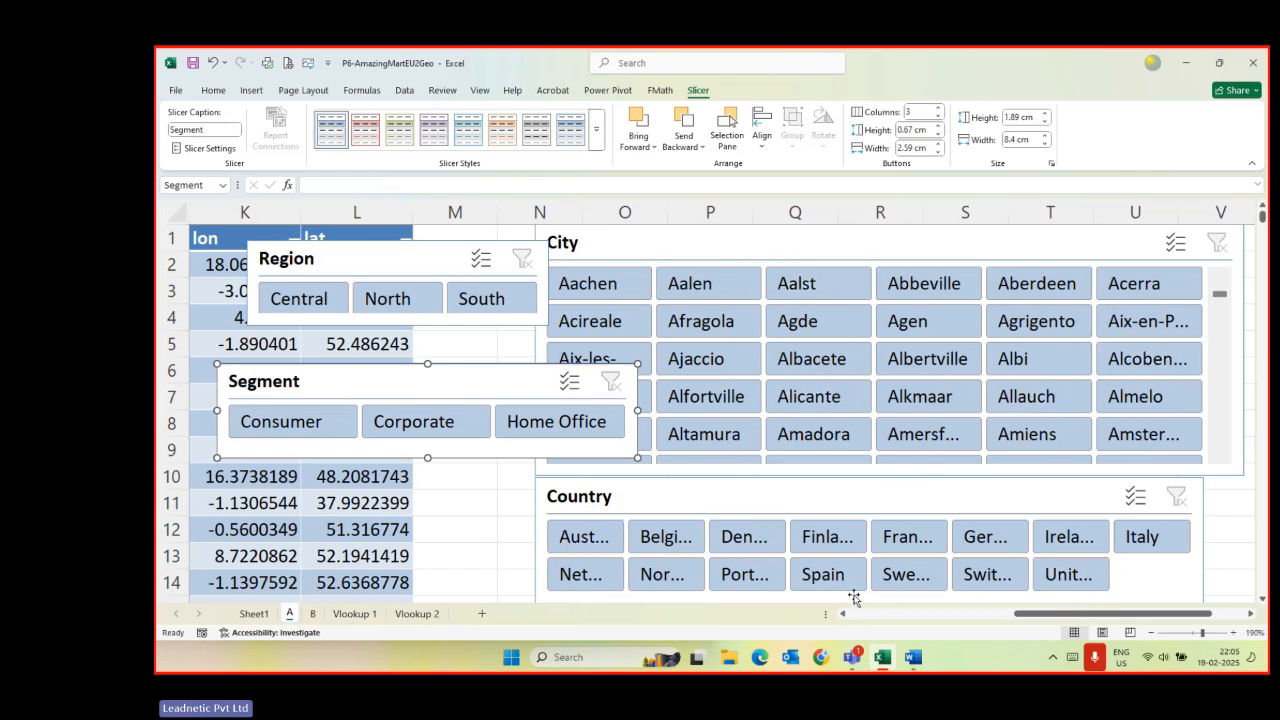
- Filter the table with the slicers to the Central region, the Consumer segment and the city Aalen
{"action": "left_click", "coordinate": [276, 298]}
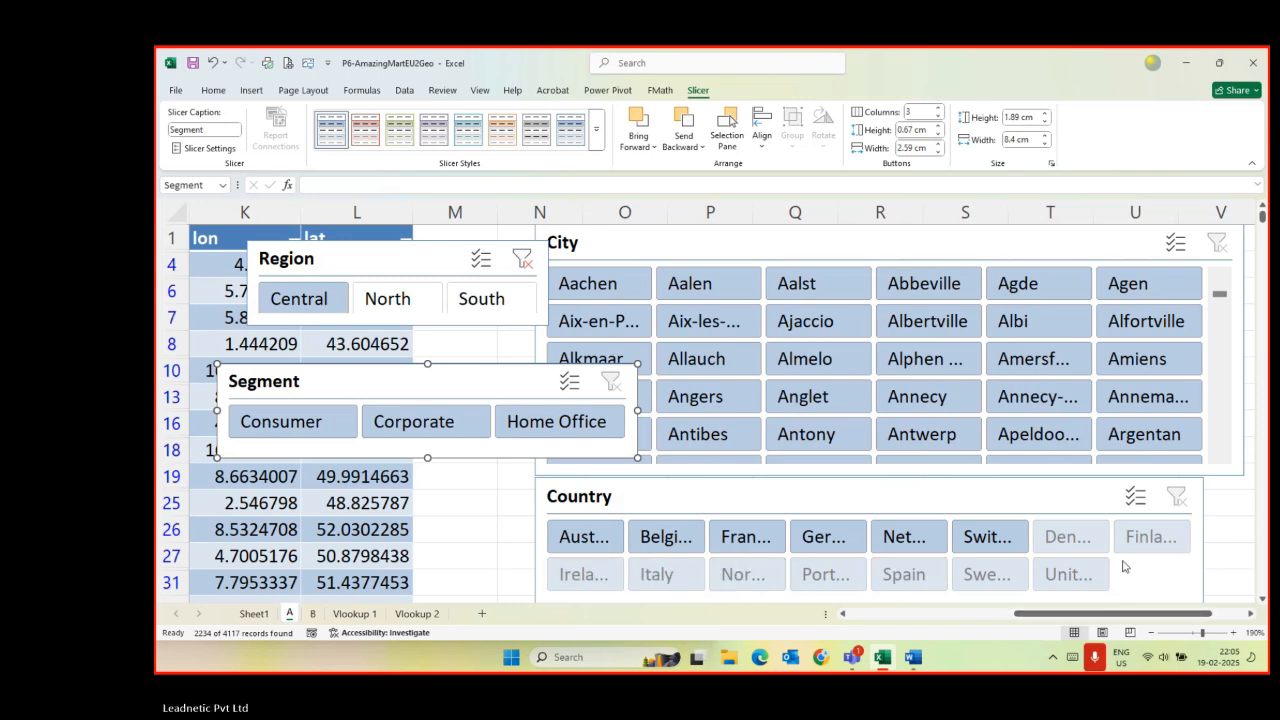
{"action": "left_click", "coordinate": [281, 428]}
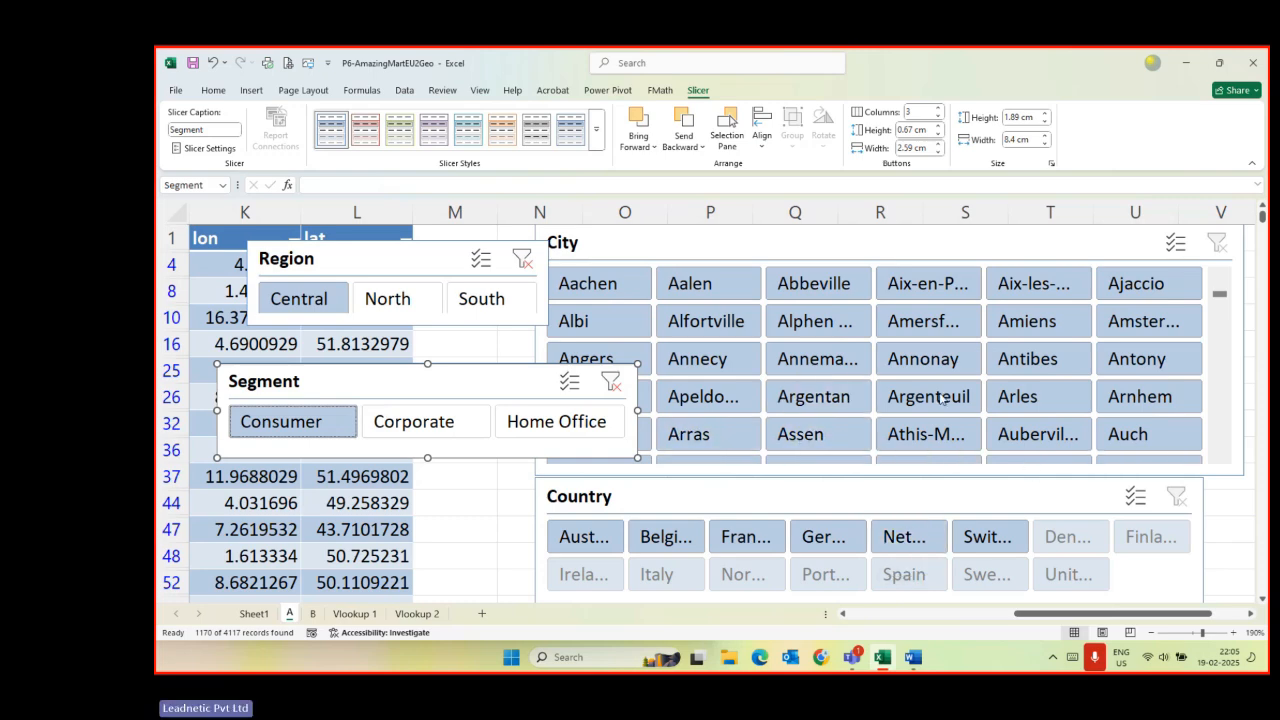
{"action": "left_click", "coordinate": [691, 288]}
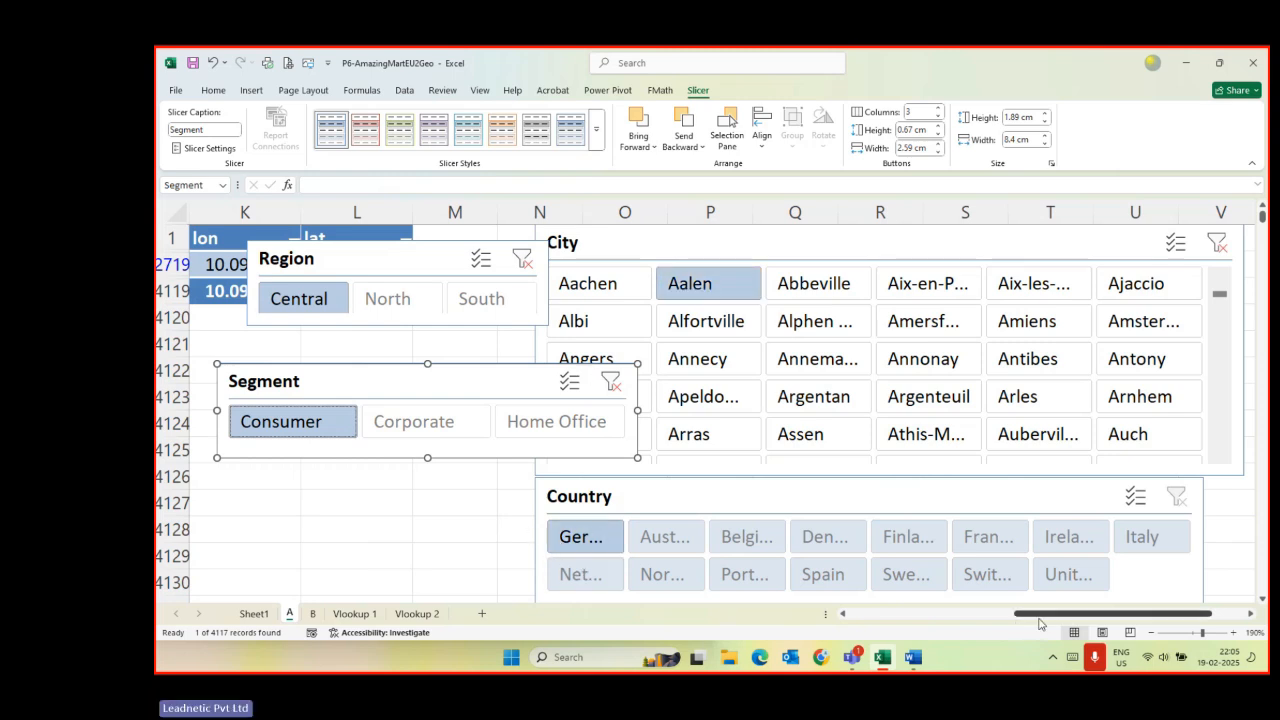
{"action": "mouse_move", "coordinate": [1041, 620]}
{"action": "left_mouse_down"}
{"action": "mouse_move", "coordinate": [921, 607]}
{"action": "mouse_move", "coordinate": [1042, 612]}
{"action": "left_mouse_up"}
- Clear the filters on the City, Segment and Region slicers
{"action": "left_click", "coordinate": [1228, 242]}
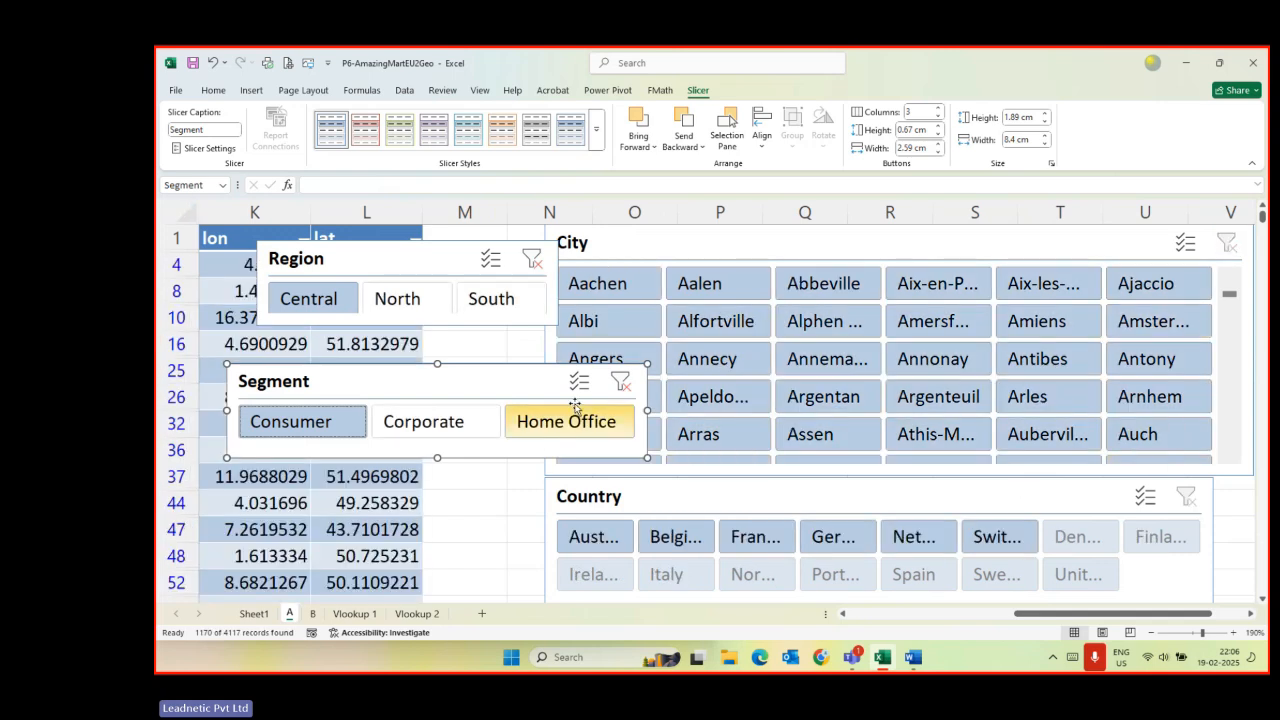
{"action": "left_click", "coordinate": [620, 381]}
{"action": "left_click", "coordinate": [532, 258]}
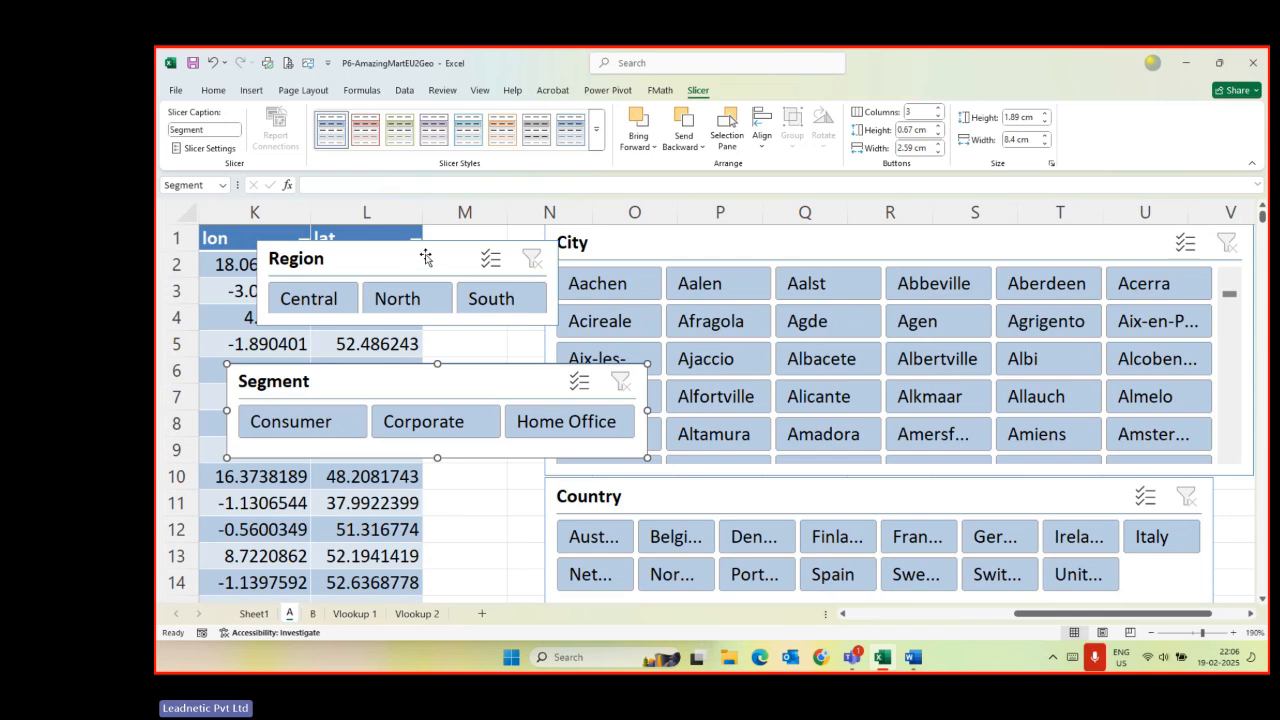
- Stack the Region slicer above the Segment slicer just beside the lat column, and filter the table to the South region
{"action": "left_click_drag", "start_coordinate": [428, 257], "coordinate": [600, 249]}
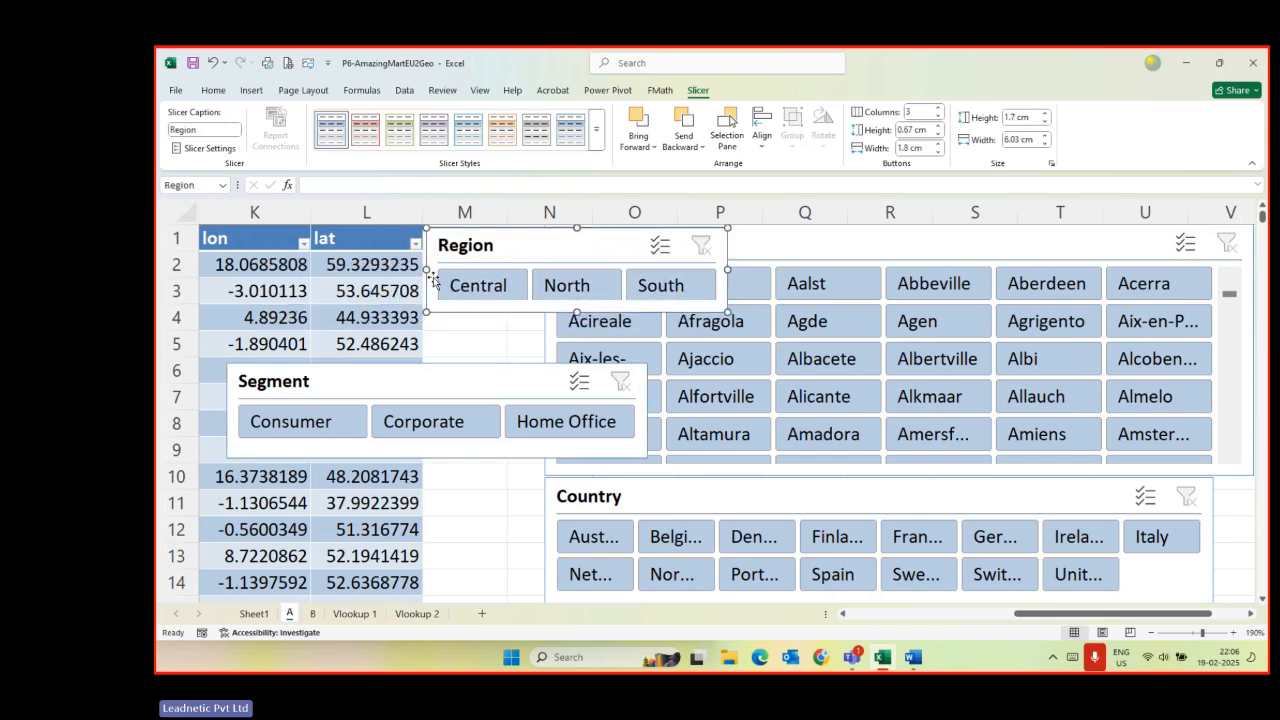
{"action": "left_click", "coordinate": [420, 377]}
{"action": "left_click_drag", "start_coordinate": [420, 377], "coordinate": [618, 328]}
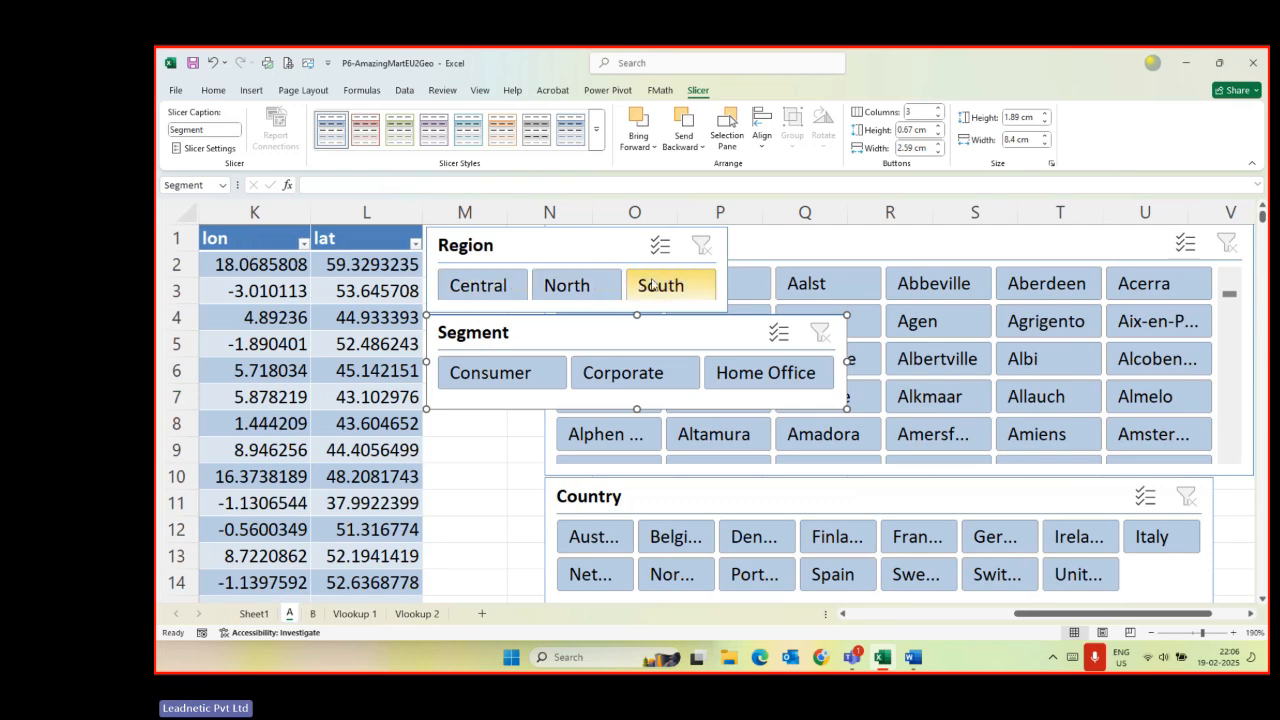
{"action": "left_click", "coordinate": [657, 285]}
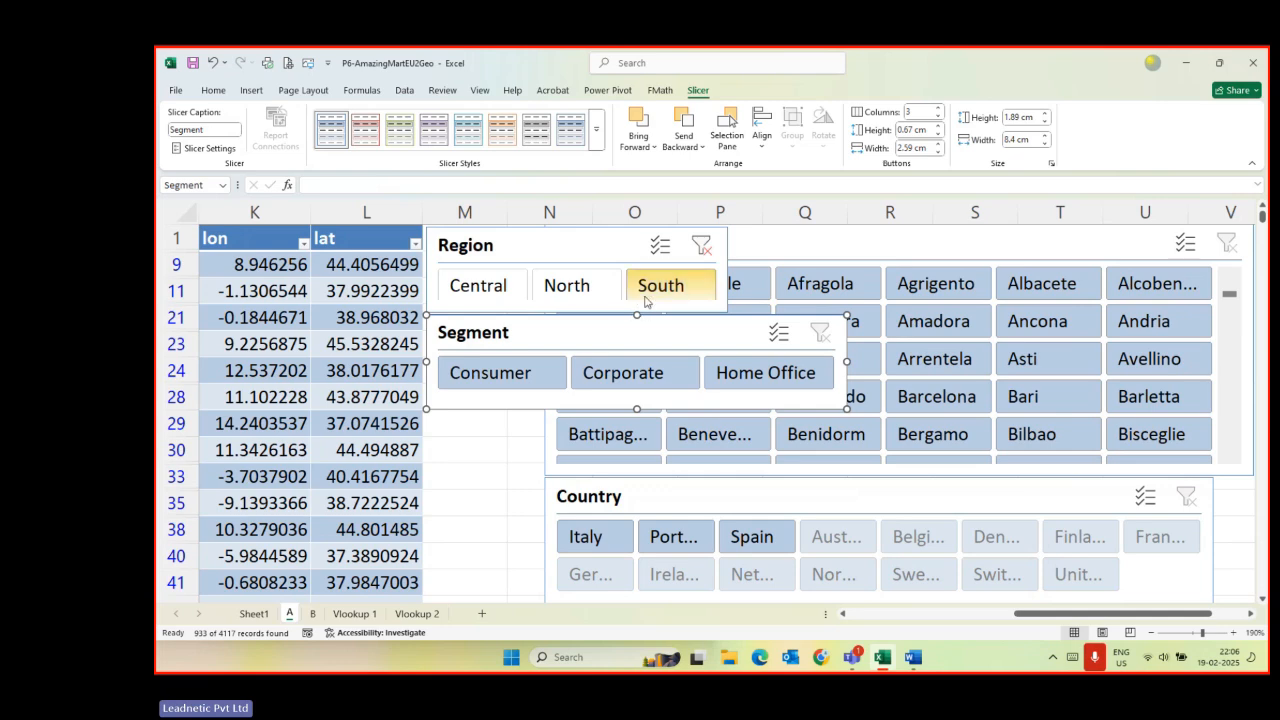
- Narrow the table with the slicers to the Corporate segment and the country Italy, and review the filtered columns
{"action": "left_click", "coordinate": [634, 379]}
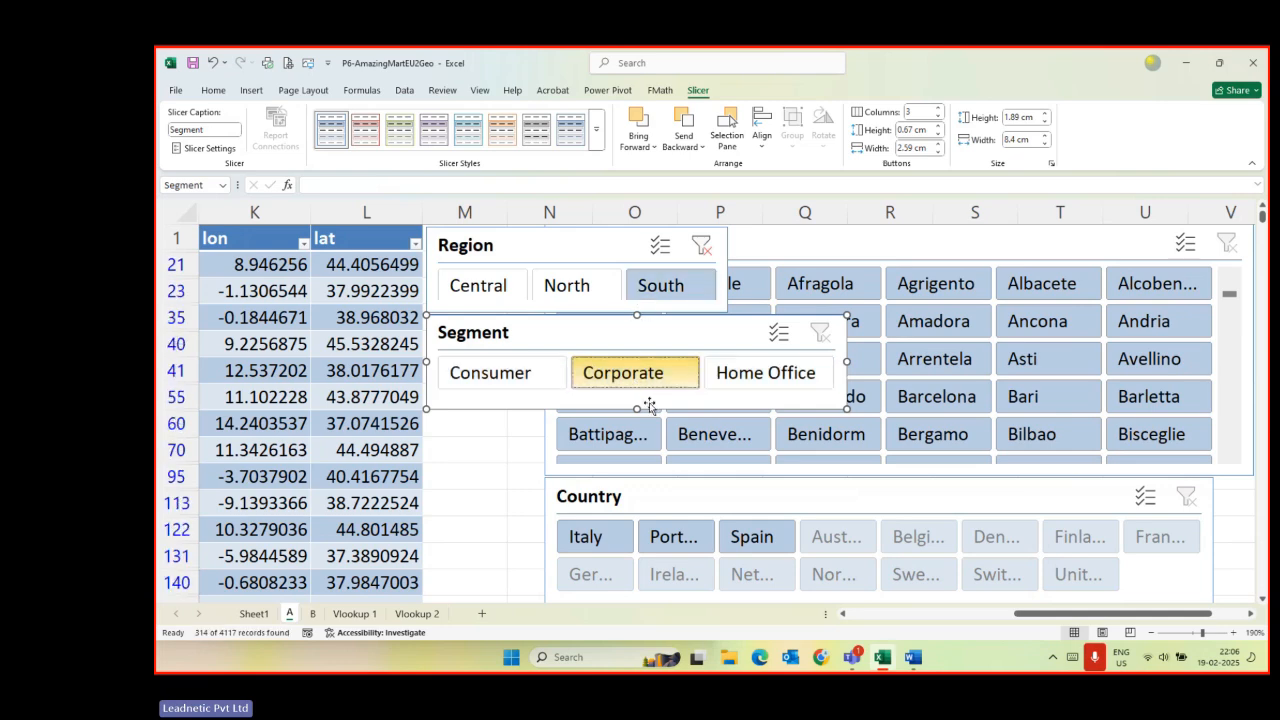
{"action": "left_click", "coordinate": [583, 548]}
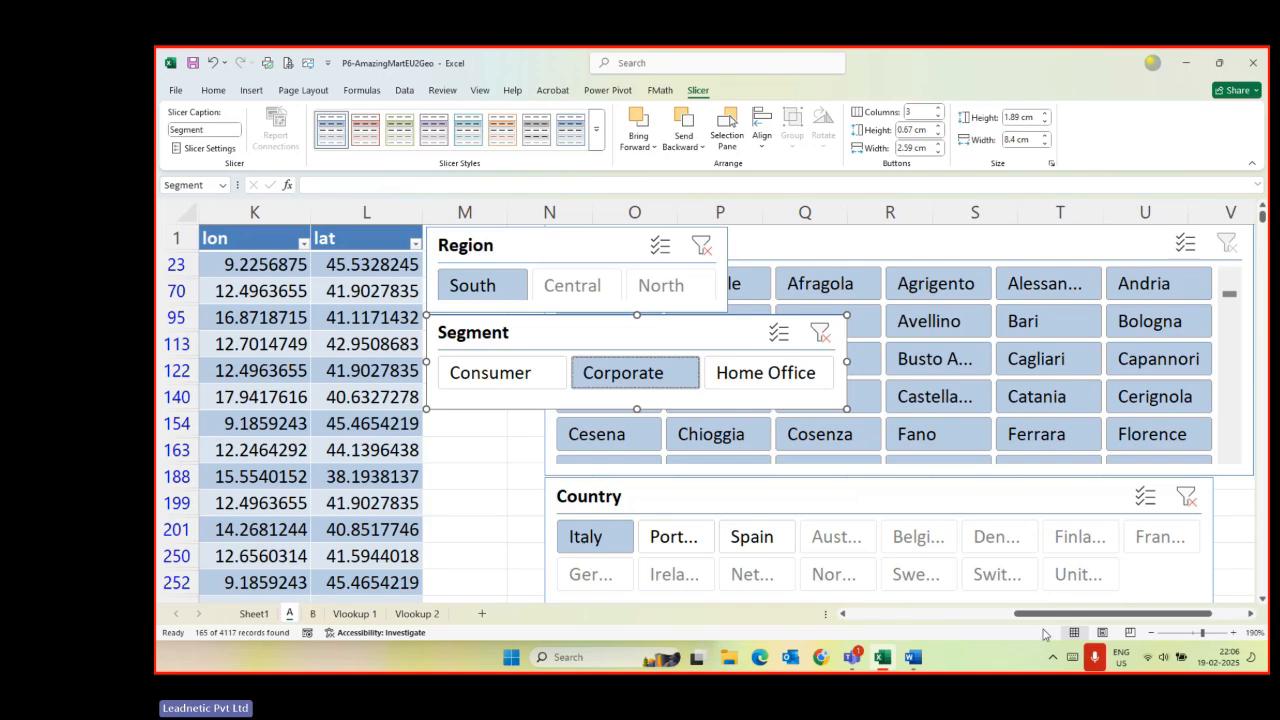
{"action": "left_click_drag", "start_coordinate": [1047, 617], "coordinate": [895, 628]}
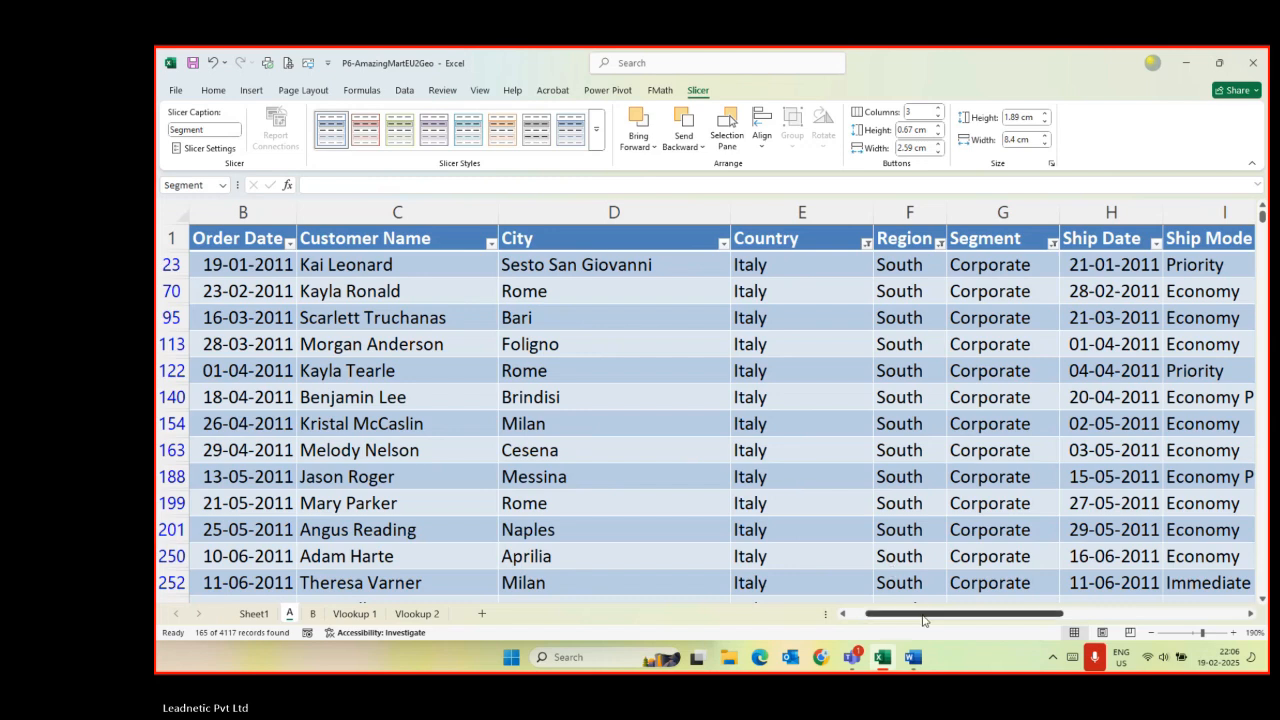
{"action": "left_click_drag", "start_coordinate": [925, 622], "coordinate": [958, 622]}
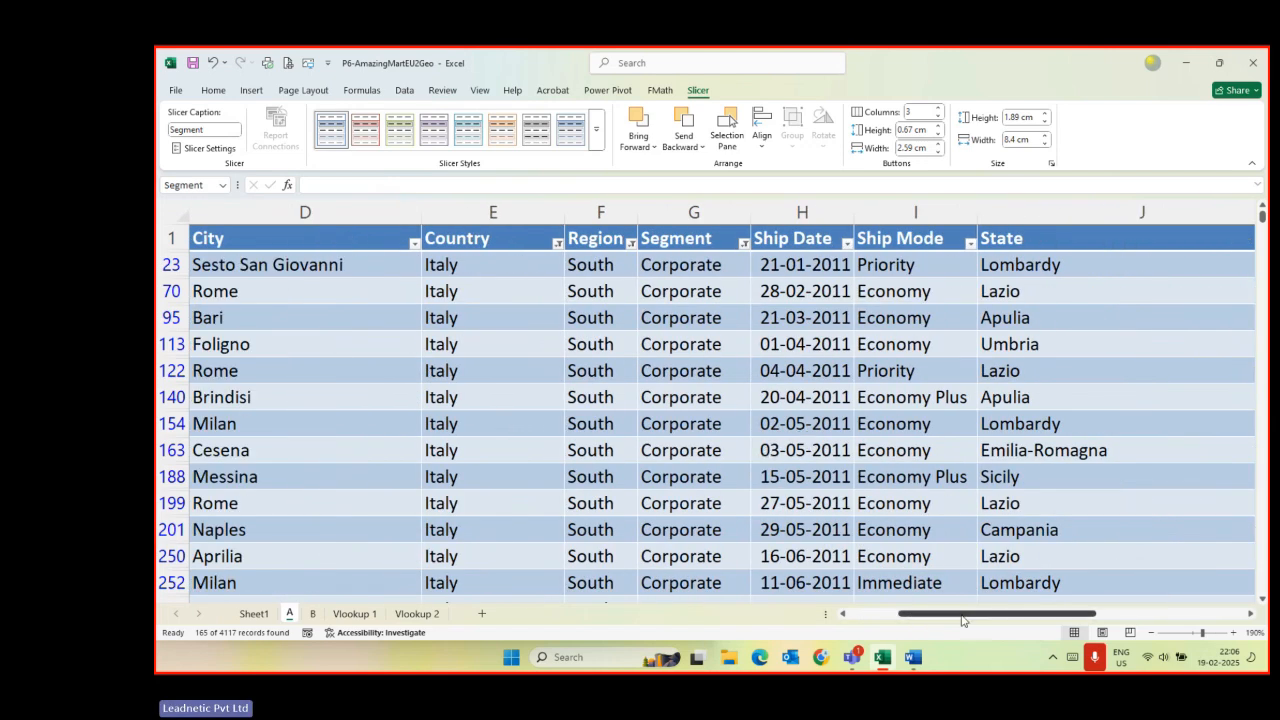
{"action": "left_click_drag", "start_coordinate": [961, 620], "coordinate": [1066, 617]}
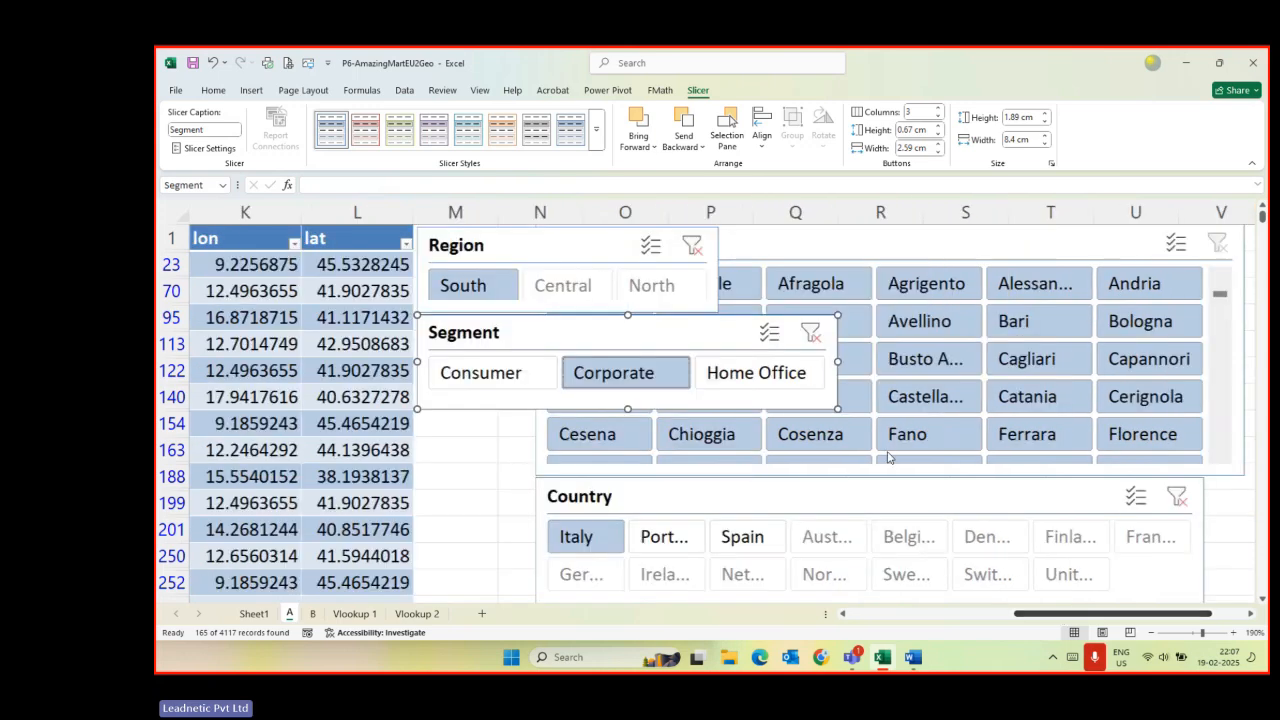
- Clear the Country, Region and Segment slicer filters, and move the Region and Segment slicers away from the lat column onto the City slicer
{"action": "left_click", "coordinate": [1177, 497]}
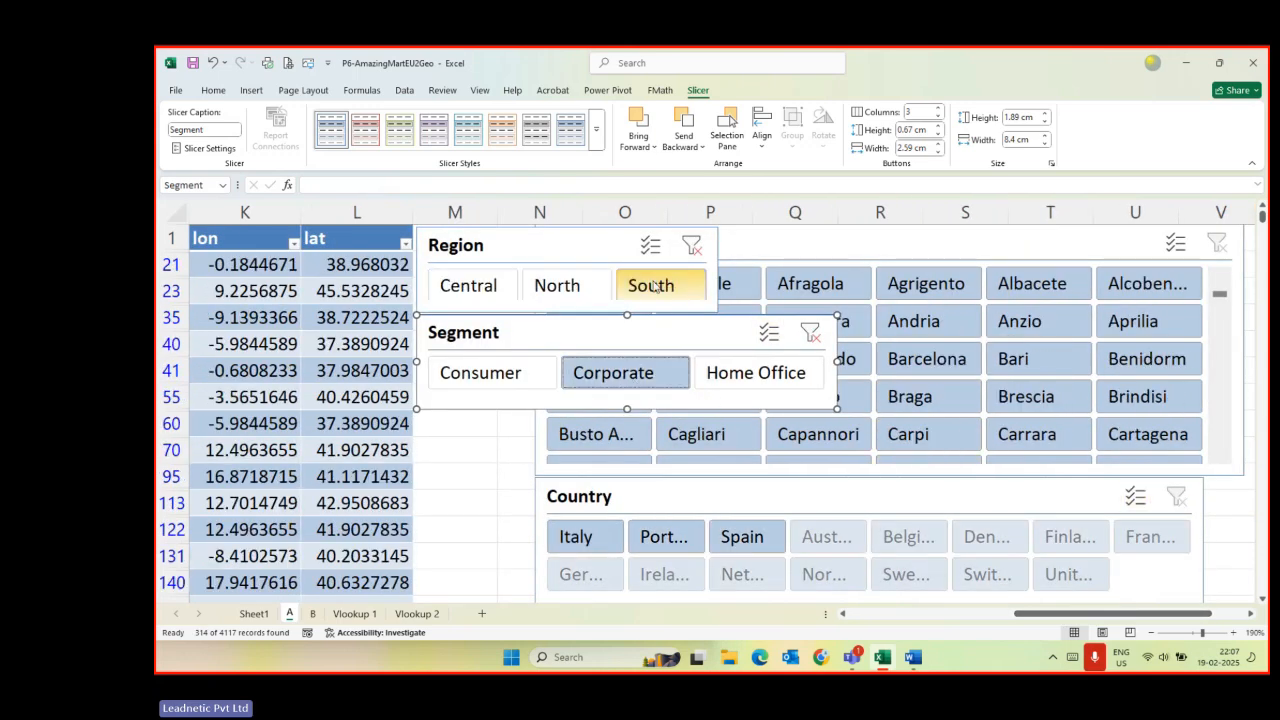
{"action": "left_click", "coordinate": [692, 247]}
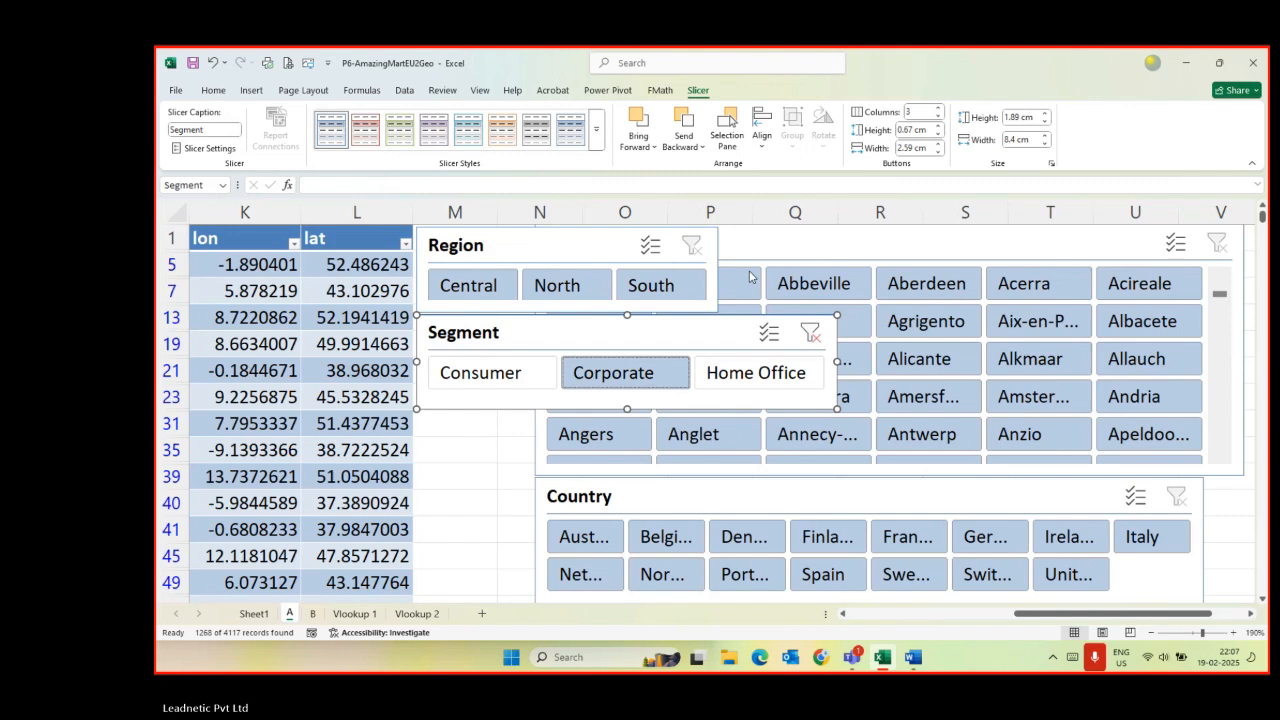
{"action": "left_click", "coordinate": [810, 335]}
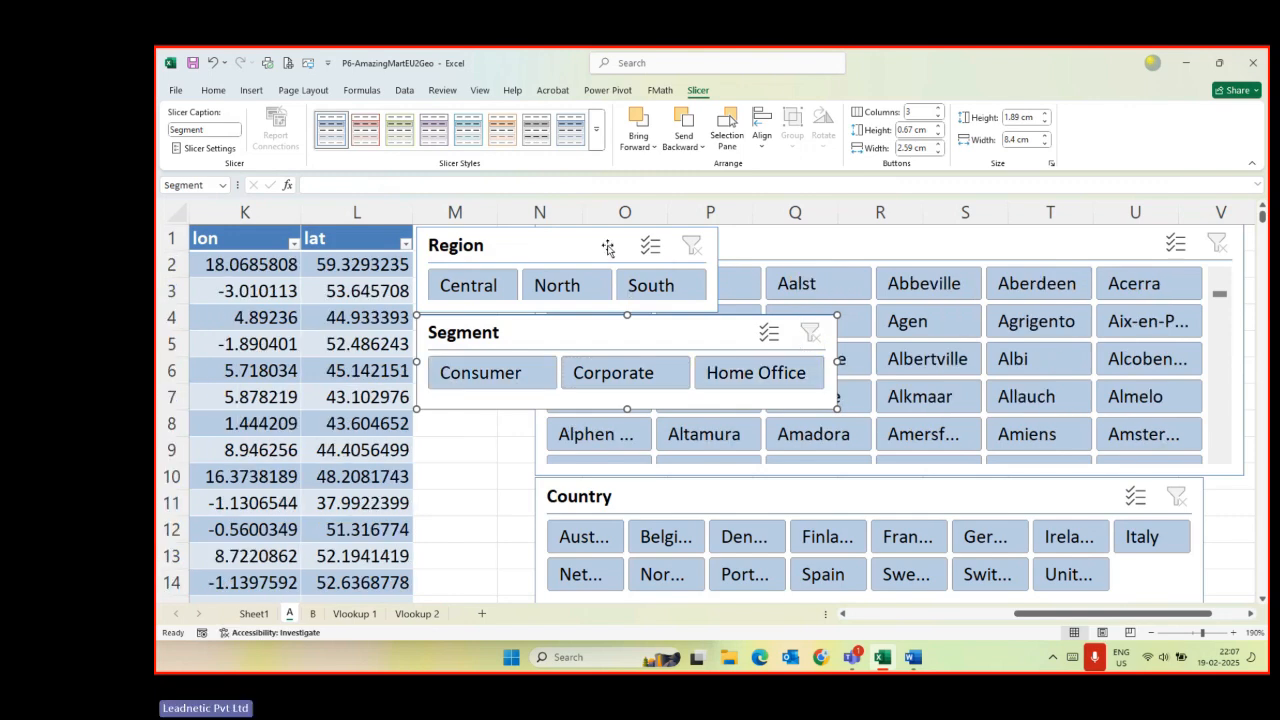
{"action": "left_click_drag", "start_coordinate": [570, 246], "coordinate": [897, 256]}
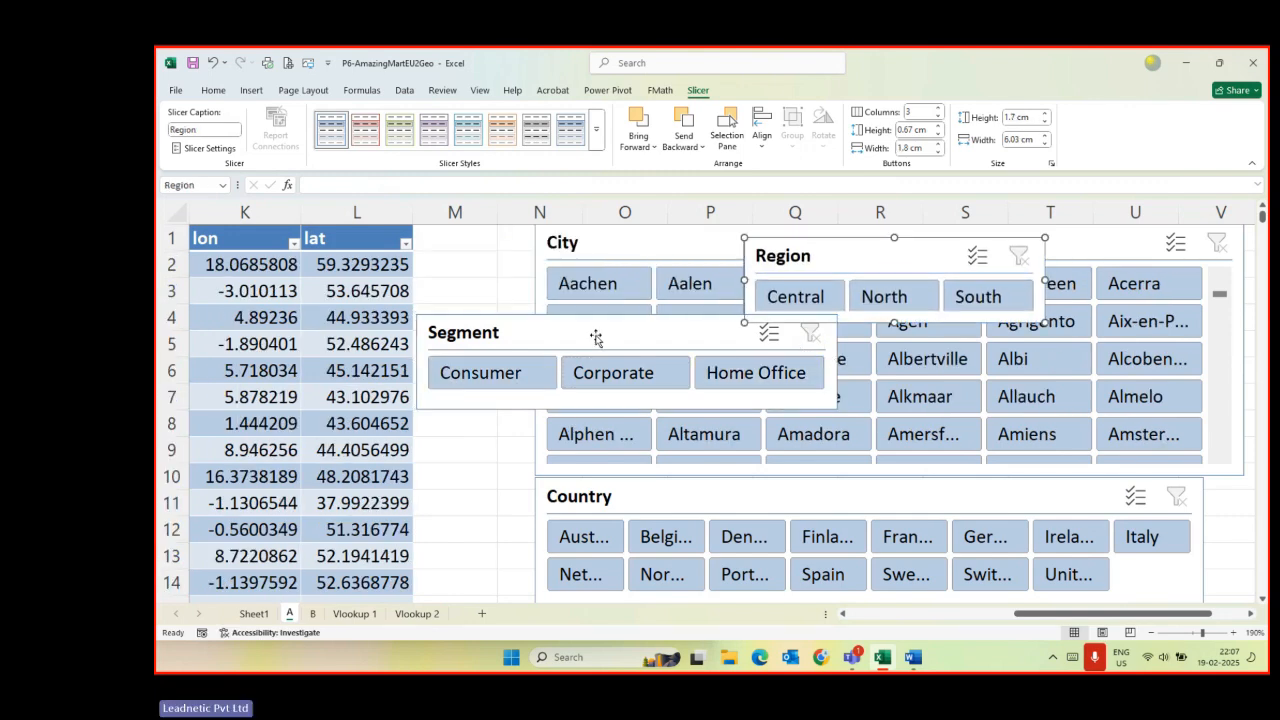
{"action": "left_click_drag", "start_coordinate": [599, 338], "coordinate": [928, 364]}
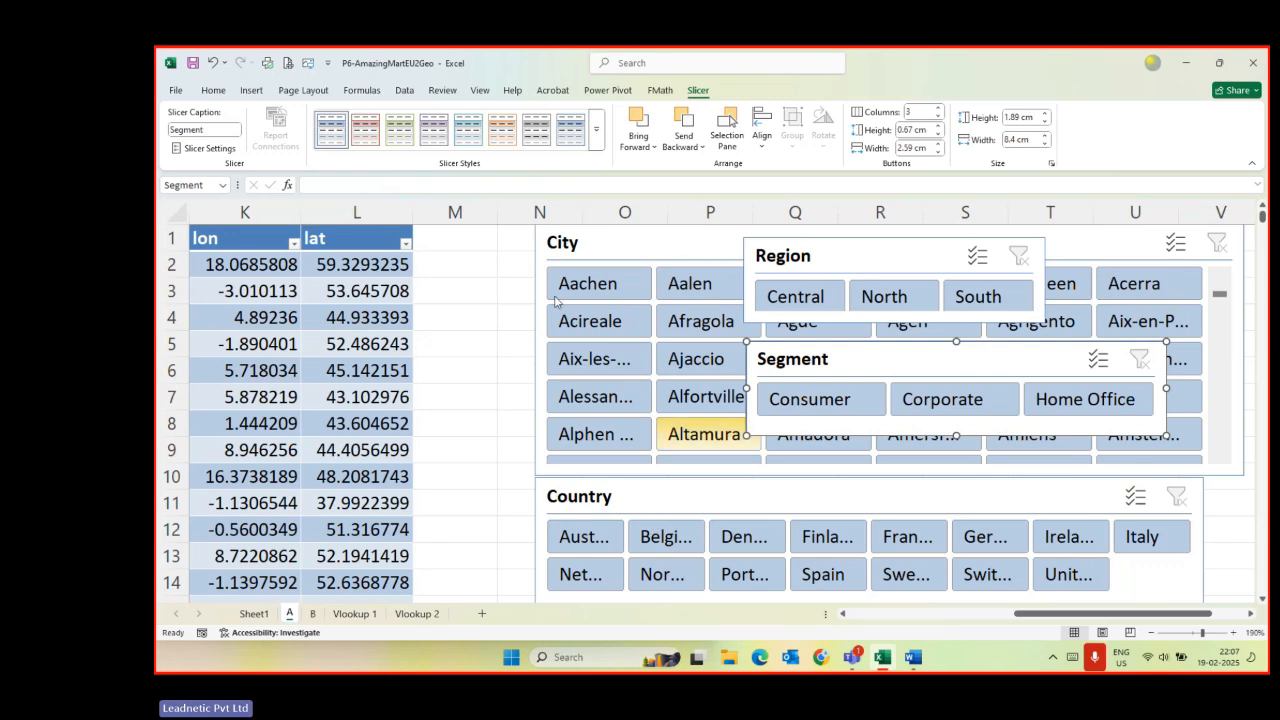
- Try to insert a timeline with a cell of the lat column selected, and dismiss the Existing Connections dialog
{"action": "left_click", "coordinate": [360, 289]}
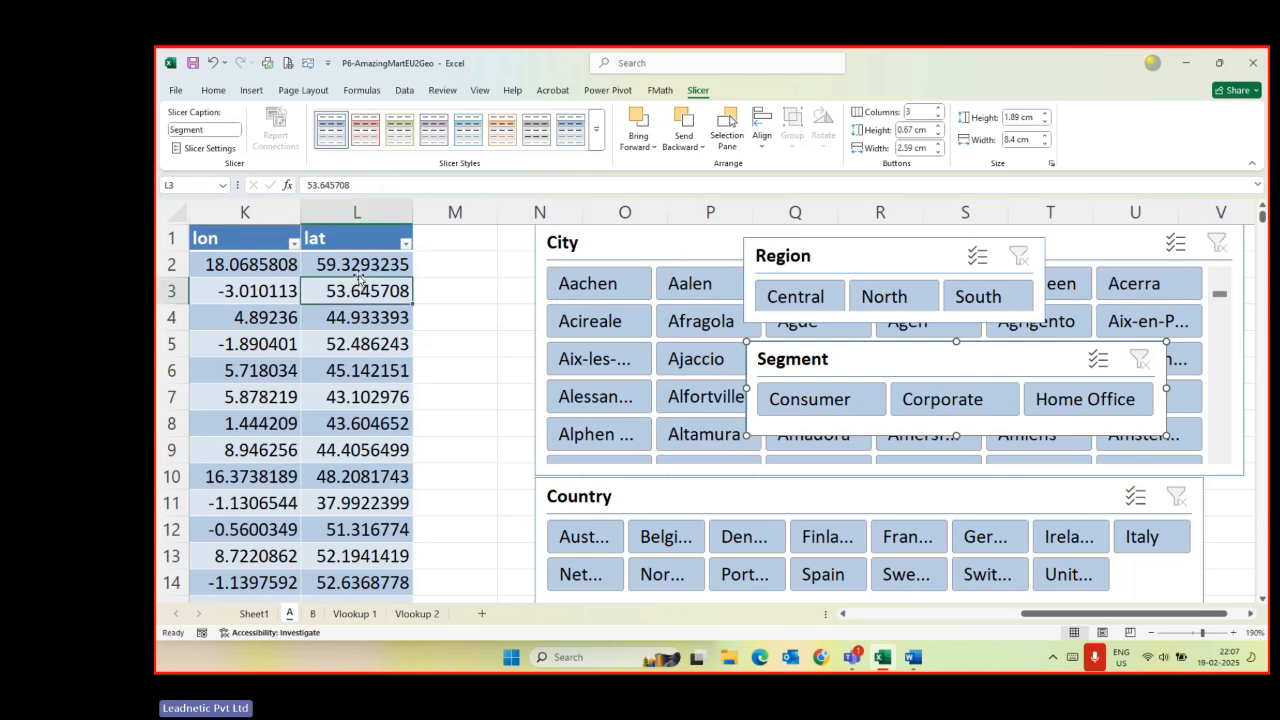
{"action": "left_click", "coordinate": [266, 92]}
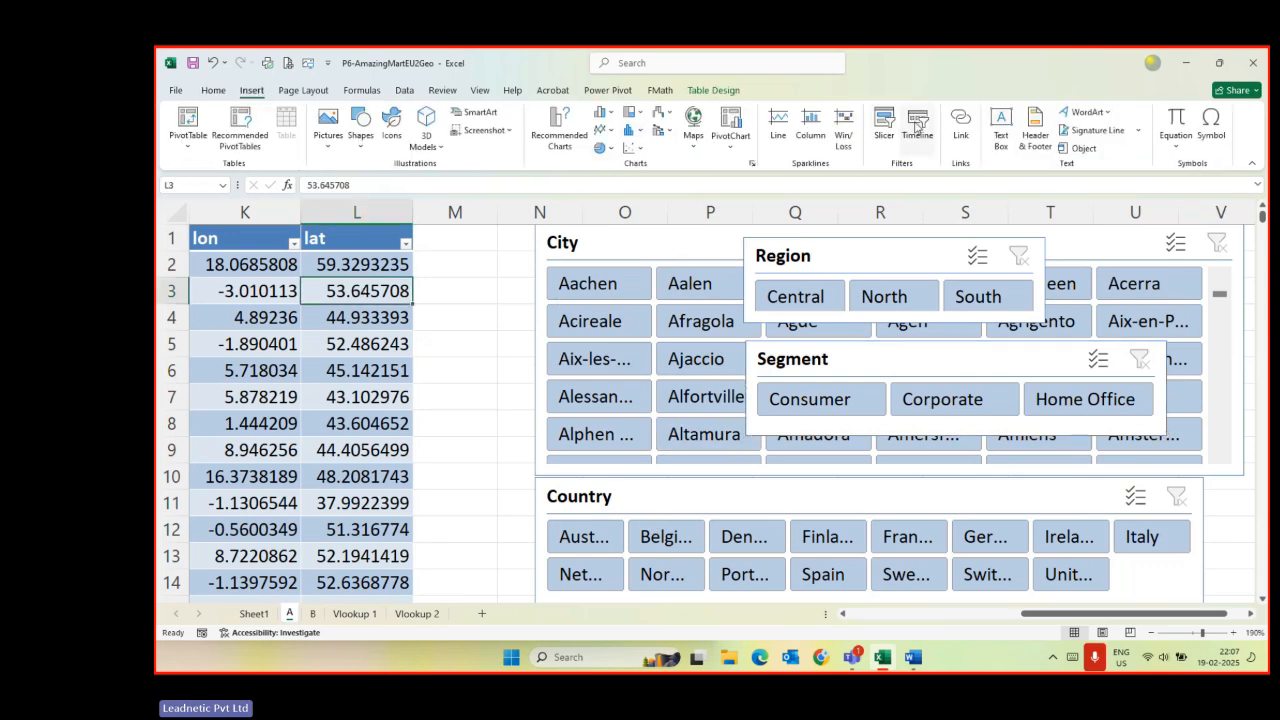
{"action": "left_click", "coordinate": [912, 133]}
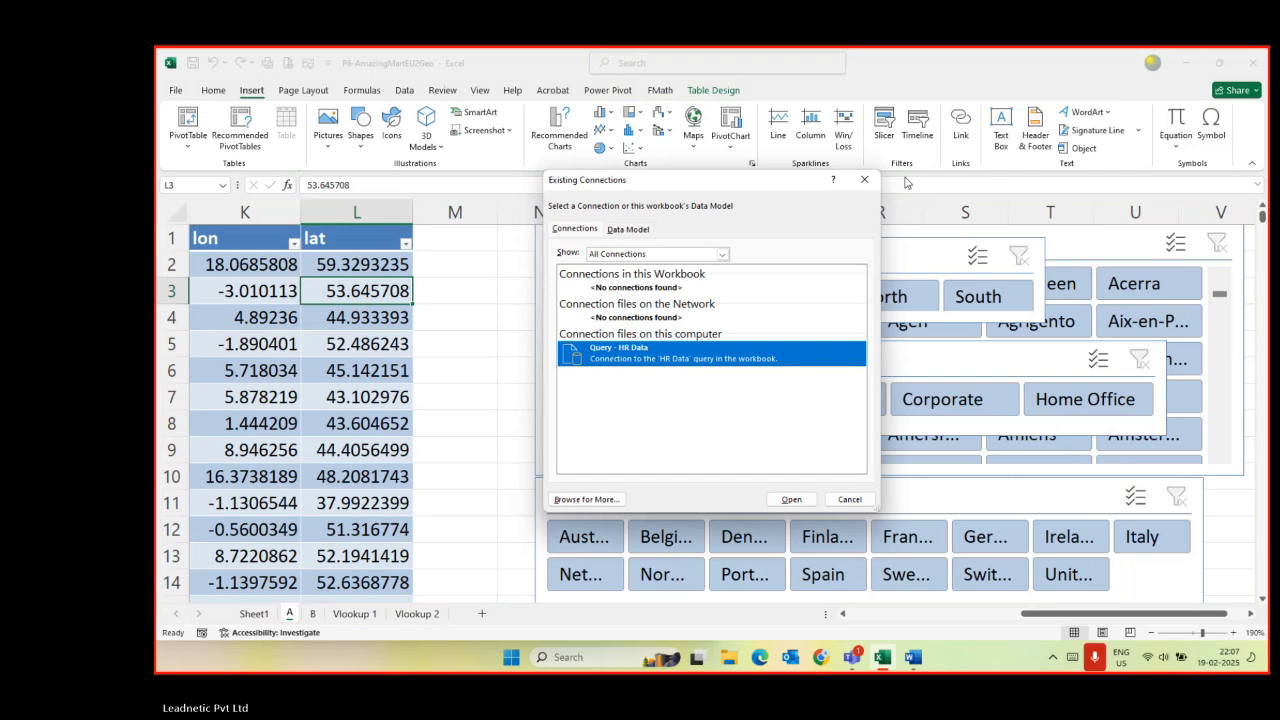
{"action": "left_click", "coordinate": [864, 182]}
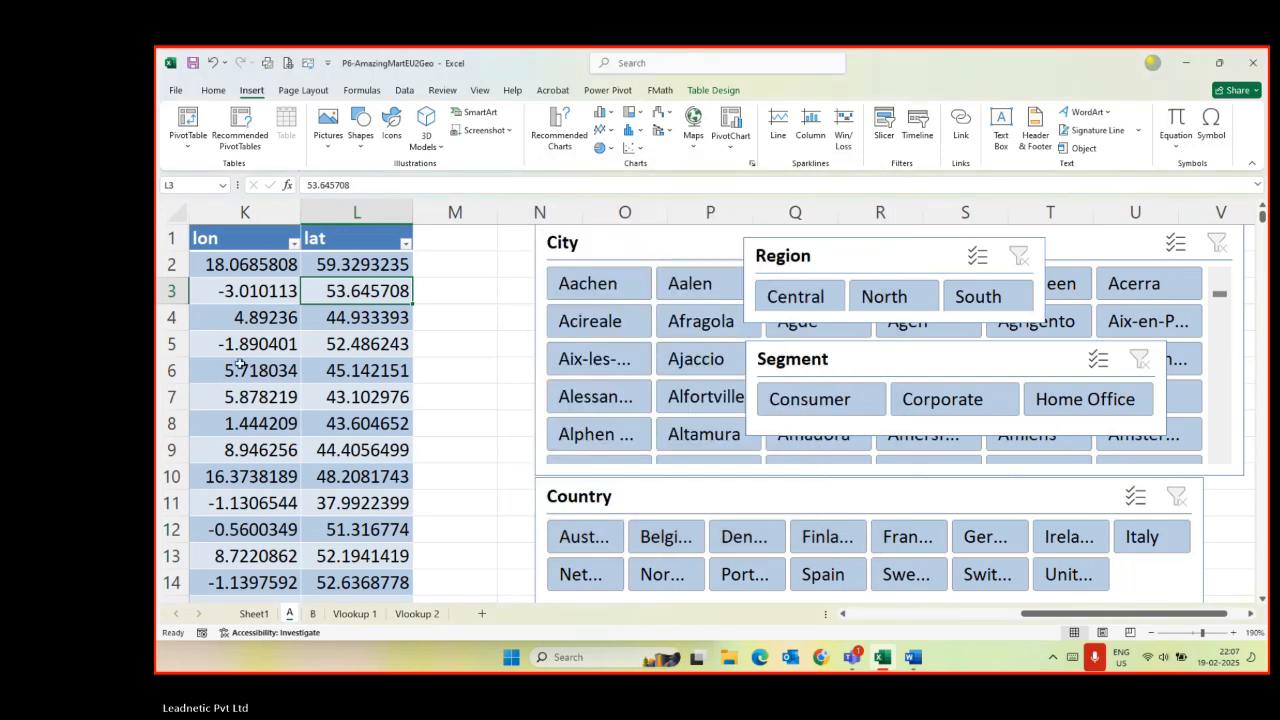
- Try to insert a timeline with Order Date cell B3 selected, and cancel the Existing Connections dialog
{"action": "left_click_drag", "start_coordinate": [1064, 613], "coordinate": [872, 628]}
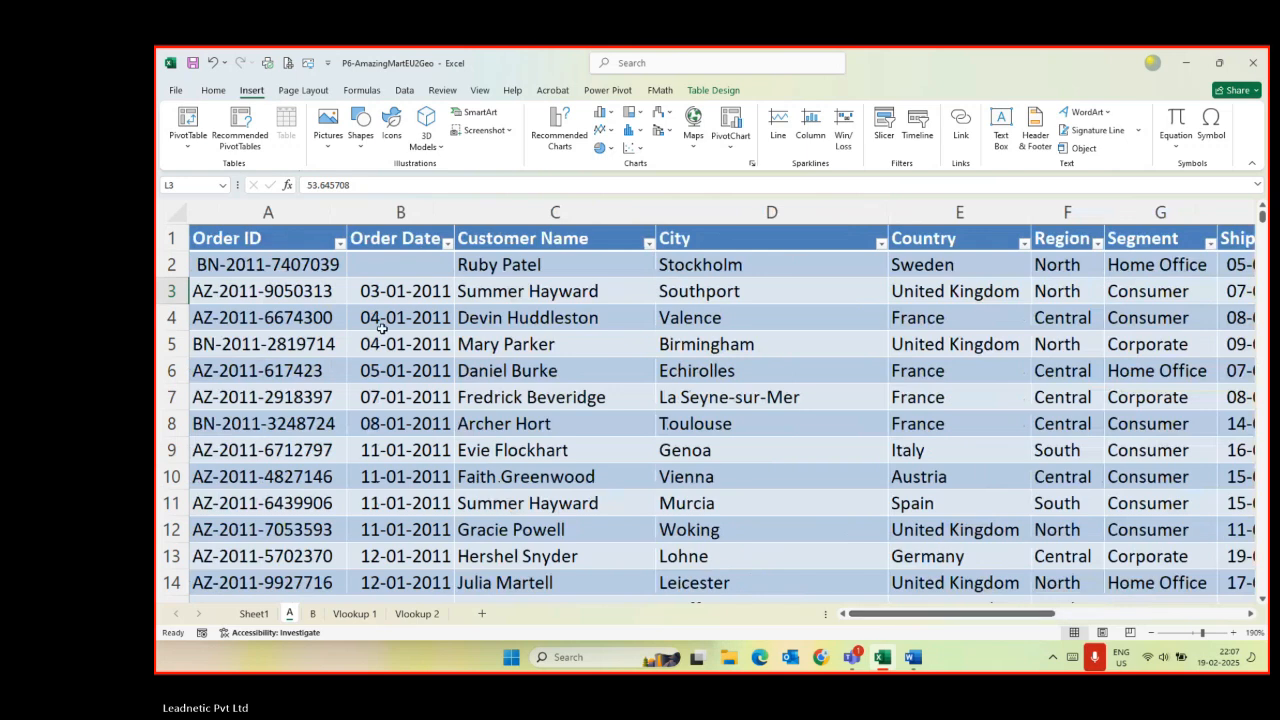
{"action": "left_click", "coordinate": [380, 266]}
{"action": "left_click", "coordinate": [380, 290]}
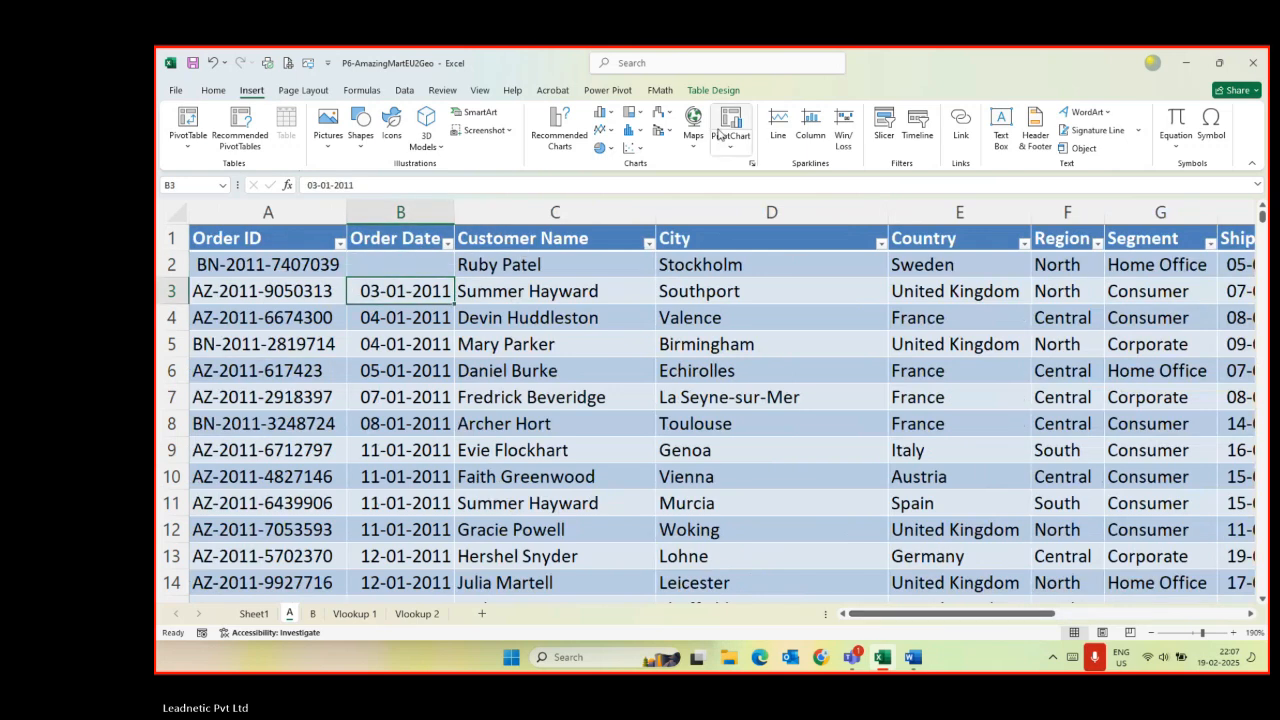
{"action": "left_click", "coordinate": [918, 122]}
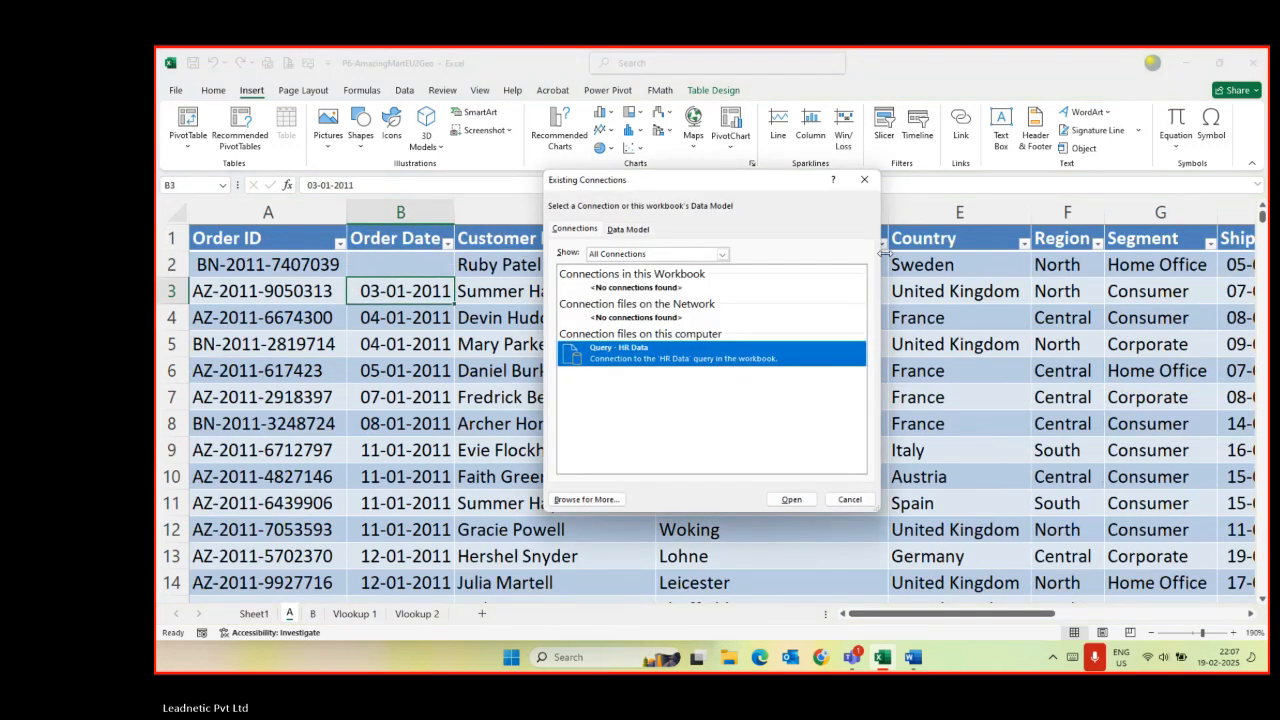
{"action": "left_click", "coordinate": [849, 499]}
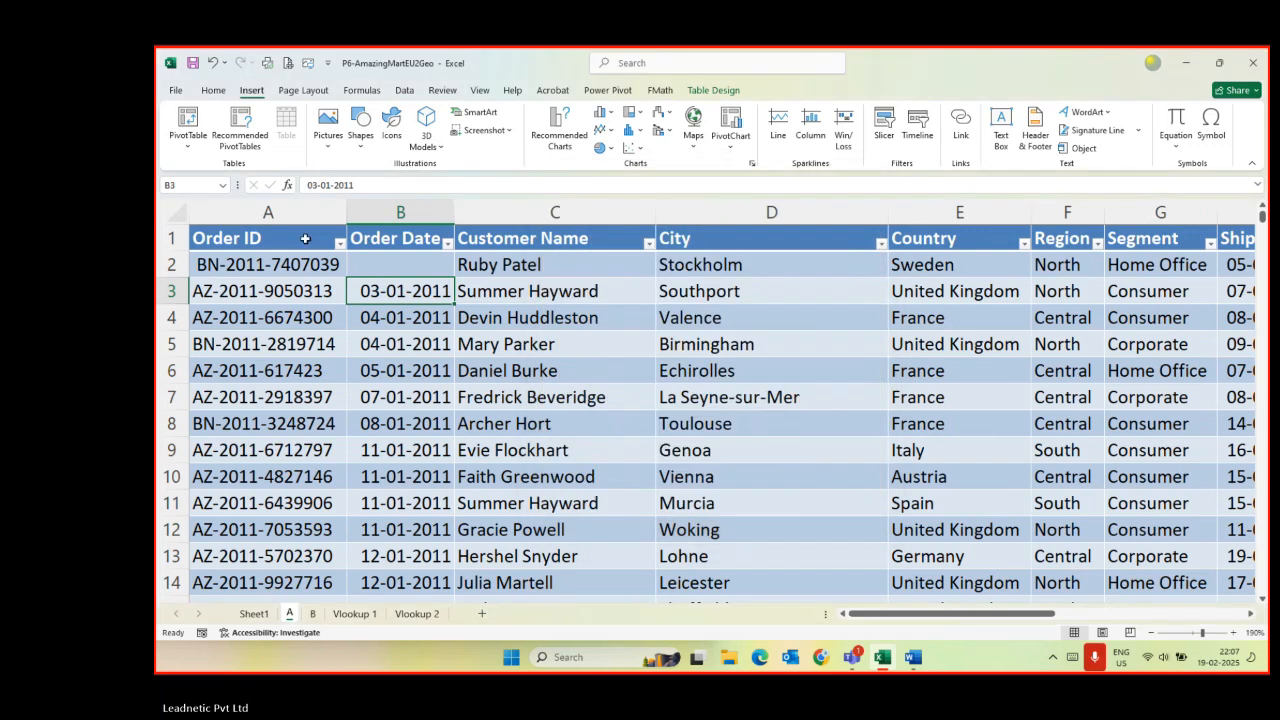
- Fill the empty Order Date cell B2 with 01-01-2011
{"action": "left_click", "coordinate": [264, 237]}
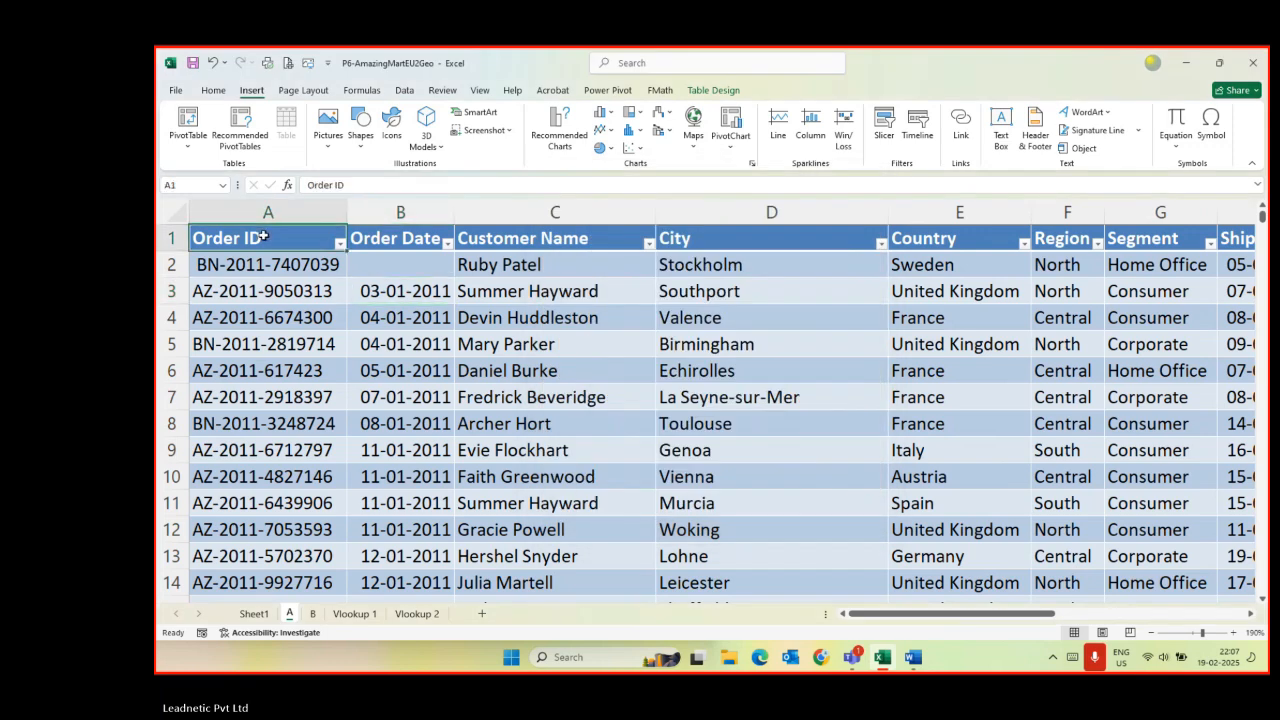
{"action": "key", "text": "Down"}
{"action": "key", "text": "Right"}
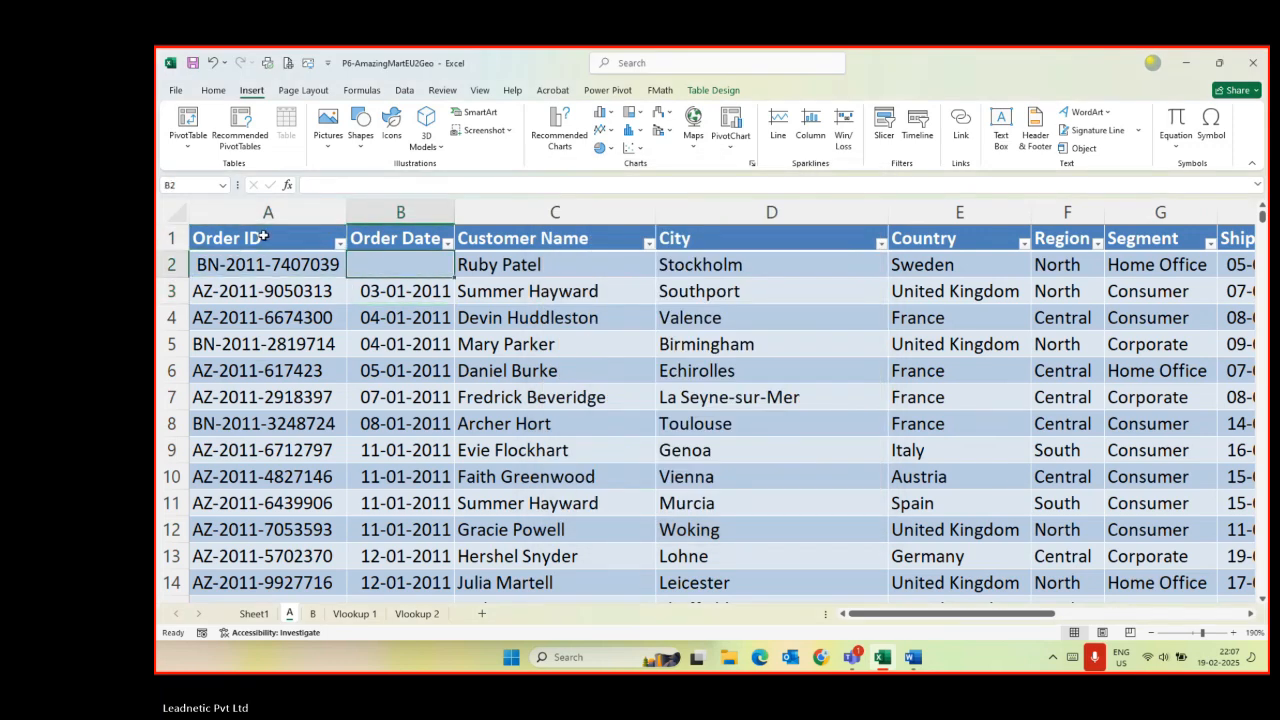
{"action": "type", "text": "01-01-"}
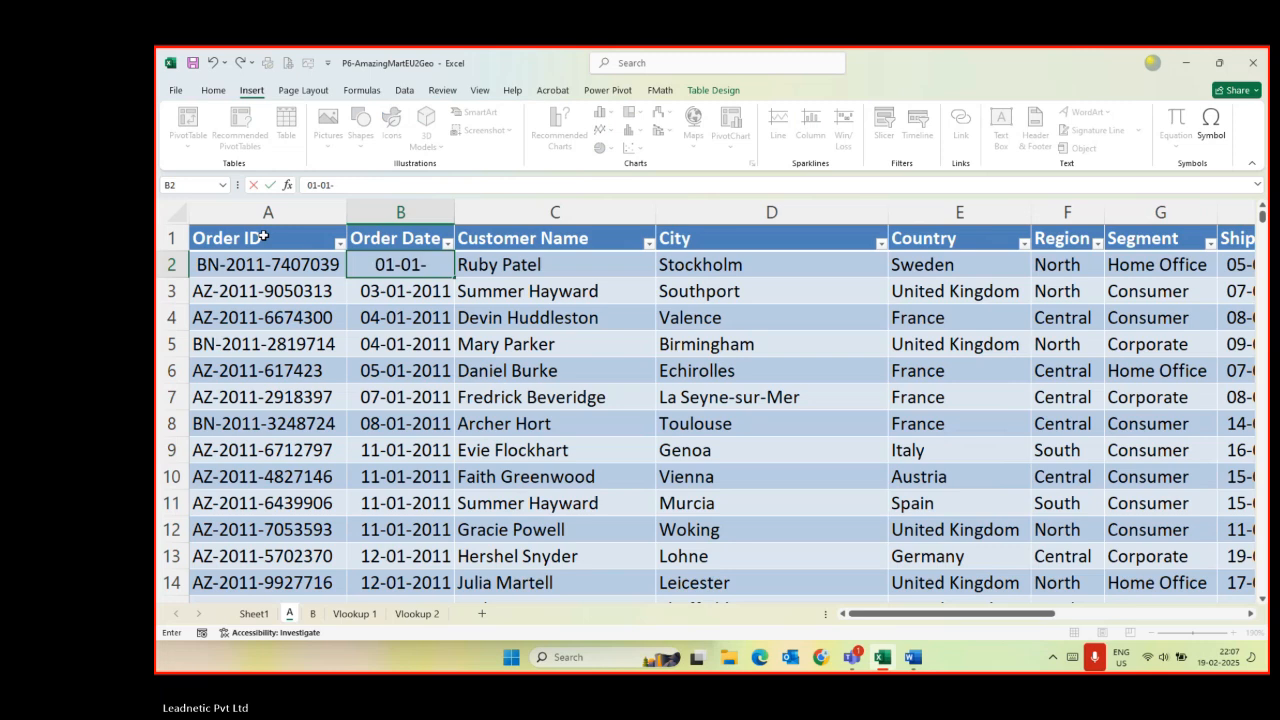
{"action": "type", "text": "2022"}
{"action": "key", "text": "BackSpace"}
{"action": "key", "text": "BackSpace"}
{"action": "type", "text": "11"}
{"action": "key", "text": "Return"}
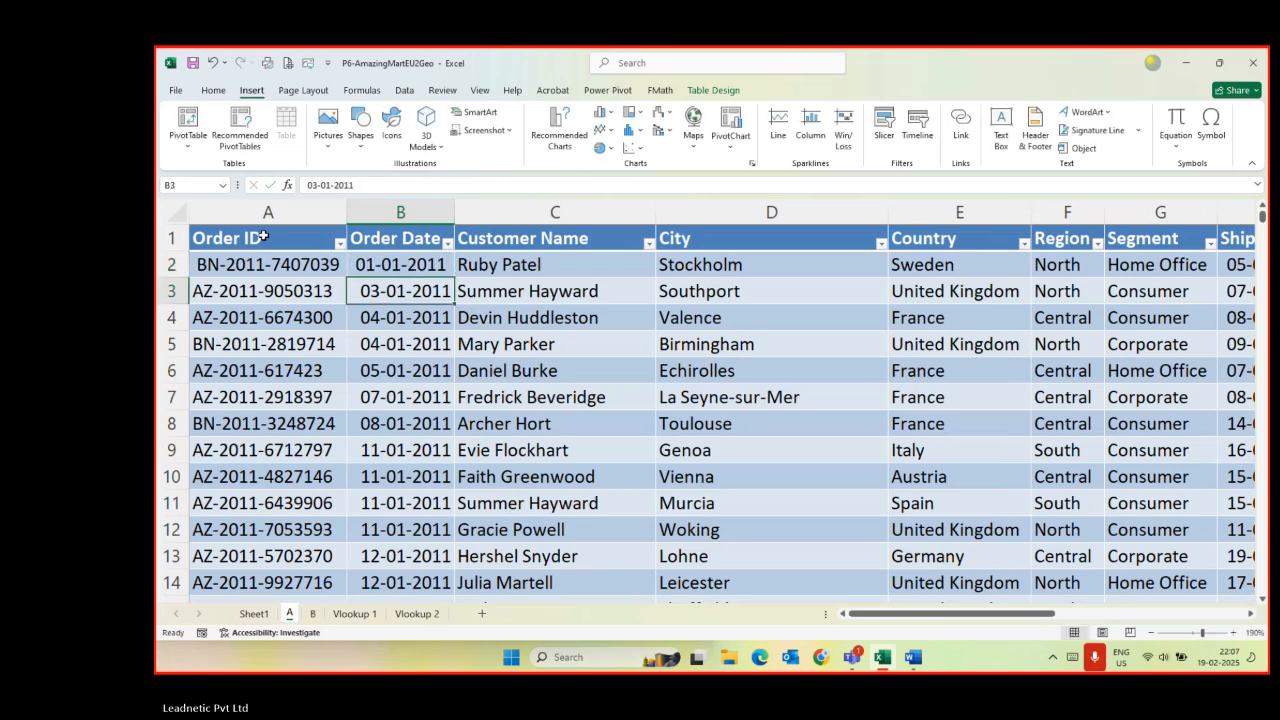
- Try to insert a timeline from cell B3 and from the whole table selection, inspecting the Existing Connections options before cancelling
{"action": "left_click", "coordinate": [920, 128]}
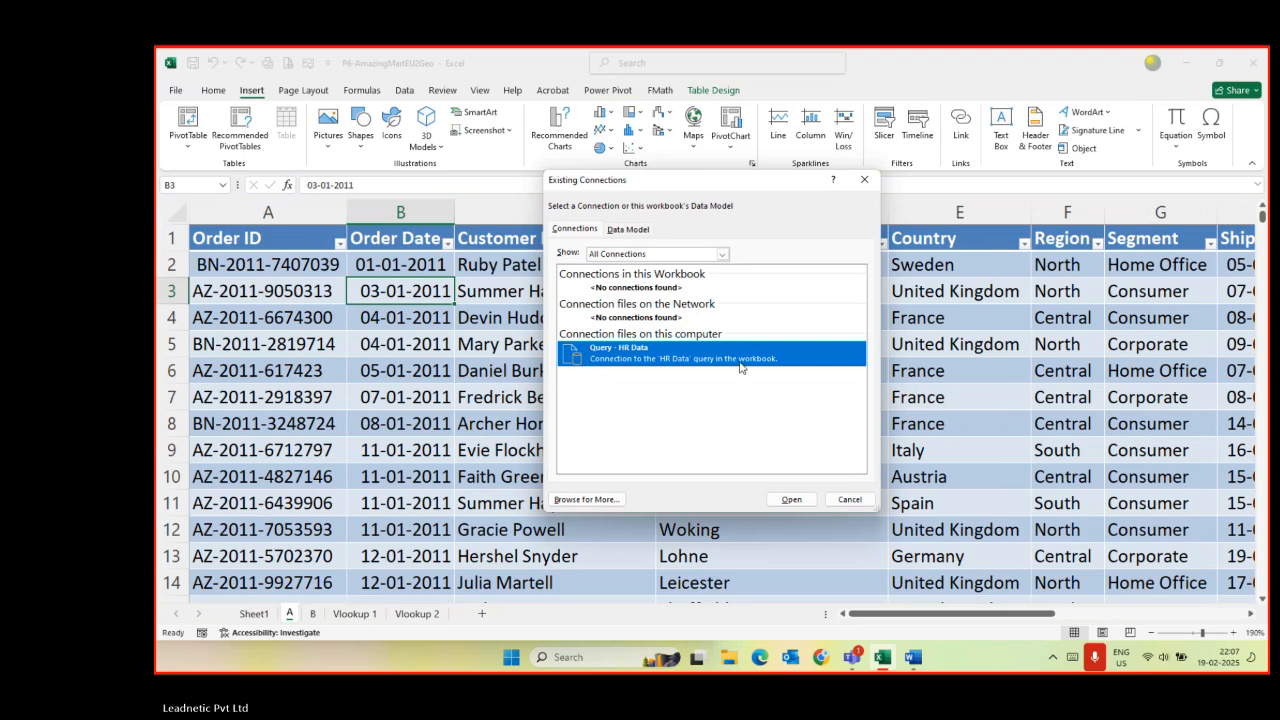
{"action": "left_click", "coordinate": [849, 500]}
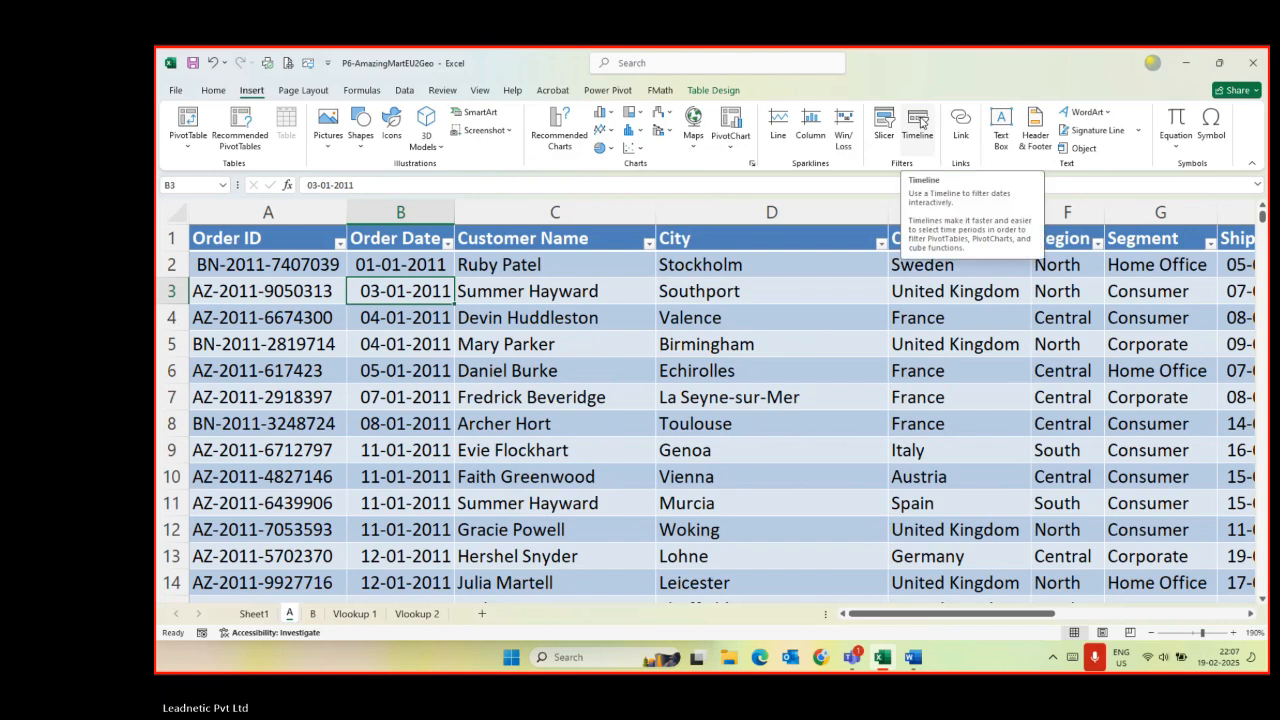
{"action": "left_click", "coordinate": [255, 237]}
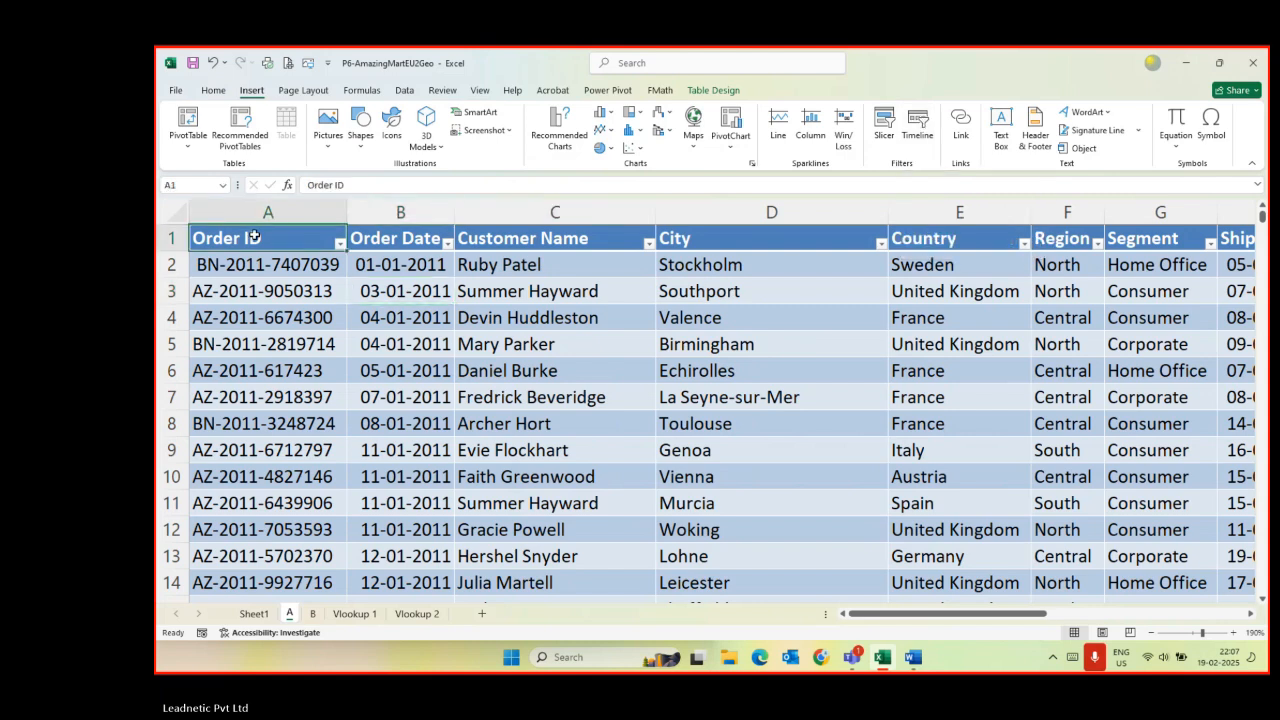
{"action": "key", "text": "ctrl+shift+End"}
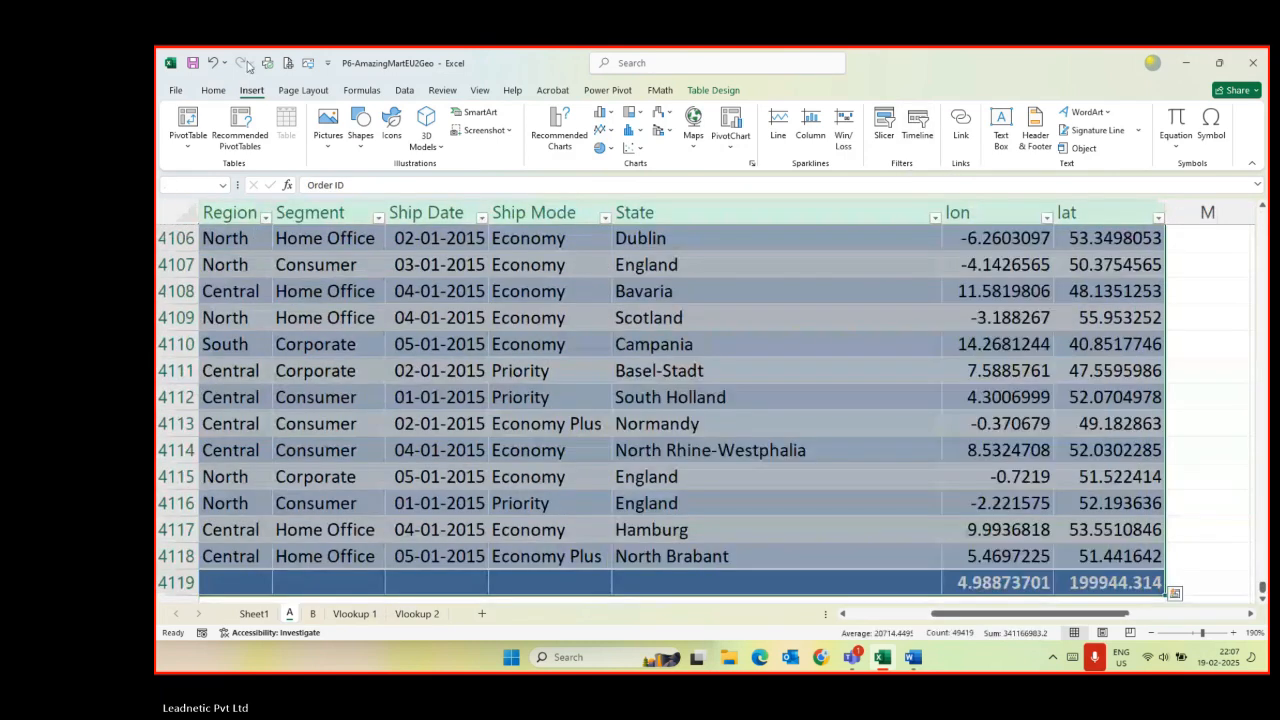
{"action": "left_click", "coordinate": [918, 121]}
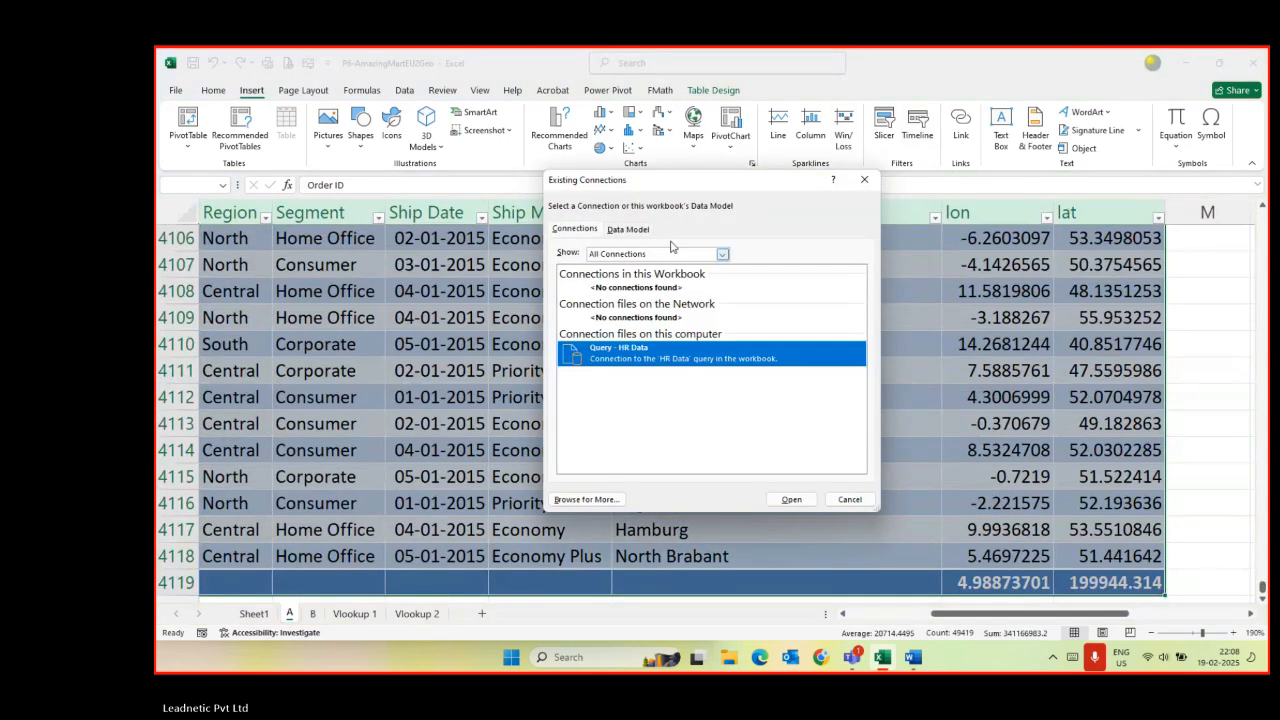
{"action": "left_click", "coordinate": [629, 230]}
{"action": "left_click", "coordinate": [576, 229]}
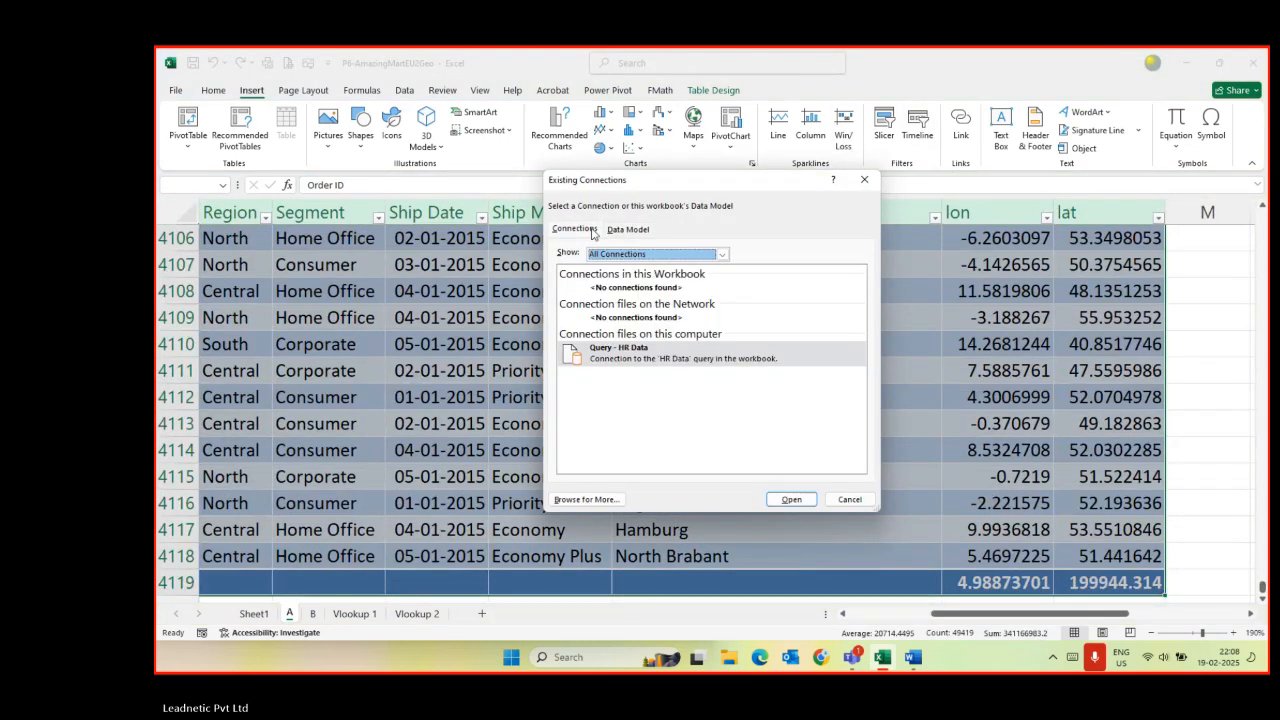
{"action": "left_click", "coordinate": [626, 254]}
{"action": "left_click", "coordinate": [626, 254]}
{"action": "left_click", "coordinate": [849, 499]}
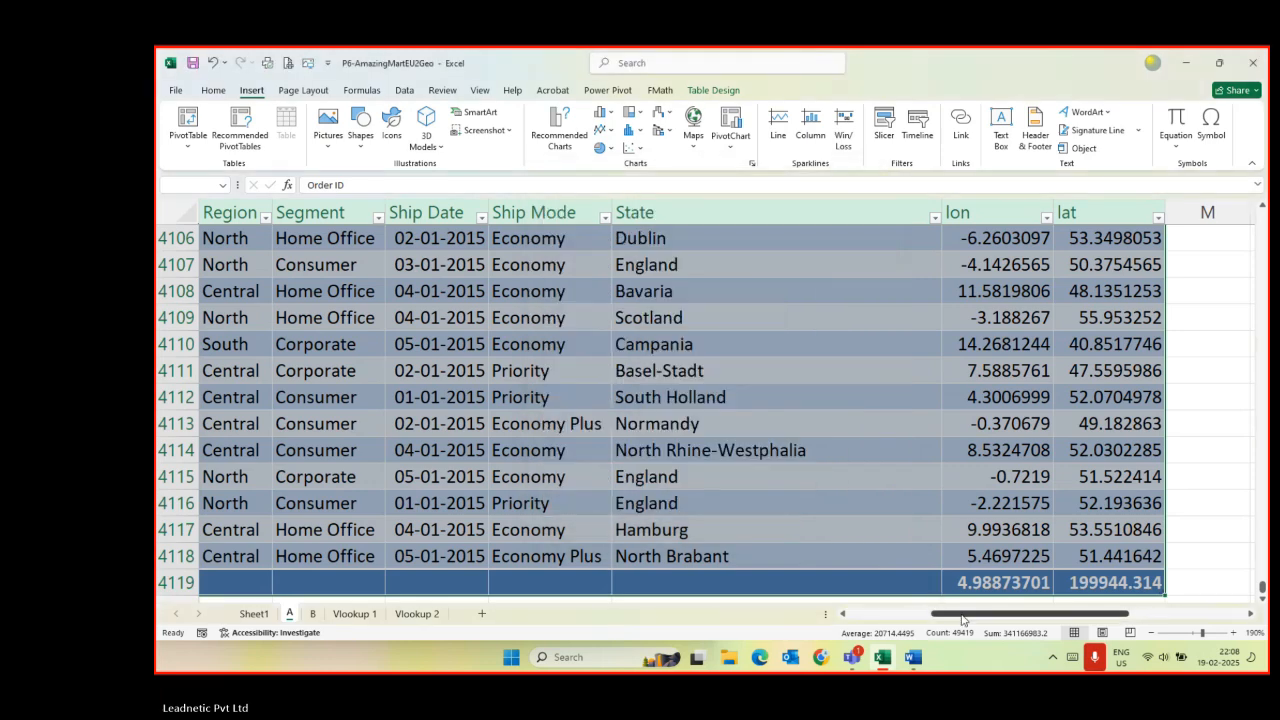
- Check the number format of the Order Date cells in rows 4106 and 4107 near the table's end
{"action": "left_click", "coordinate": [895, 618]}
{"action": "left_click", "coordinate": [408, 264]}
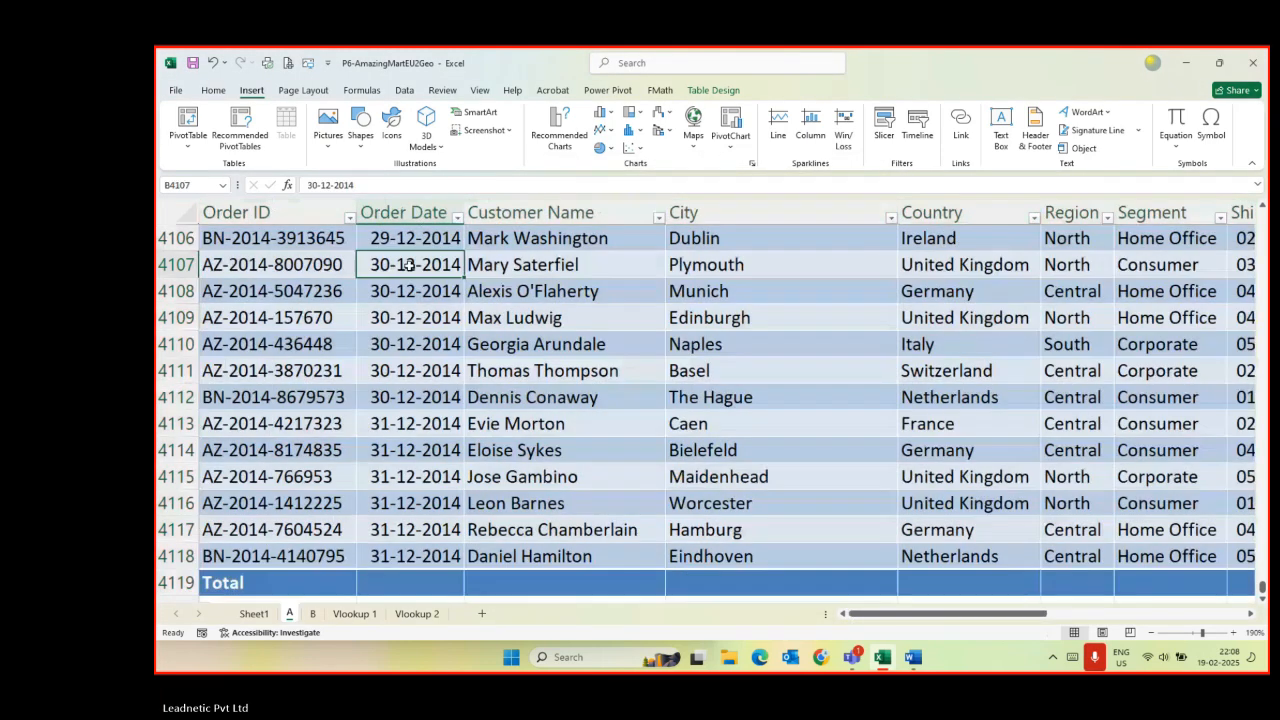
{"action": "left_click", "coordinate": [214, 91]}
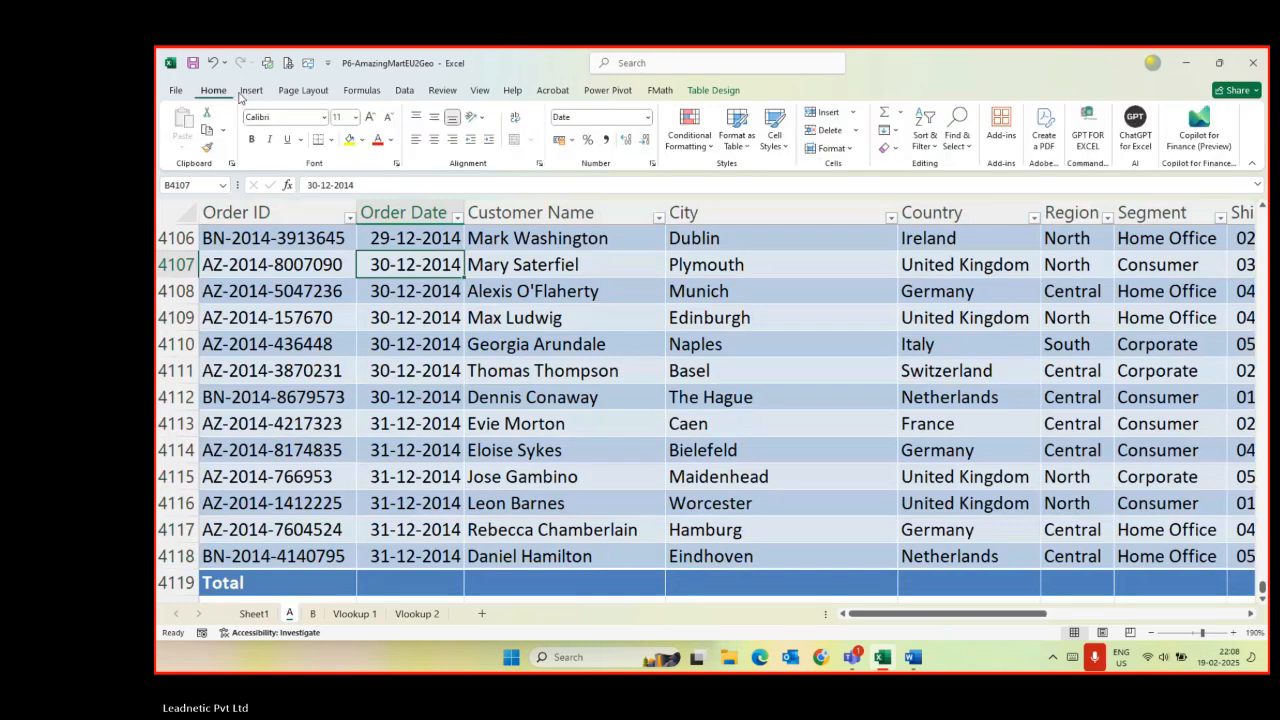
{"action": "left_click", "coordinate": [432, 238]}
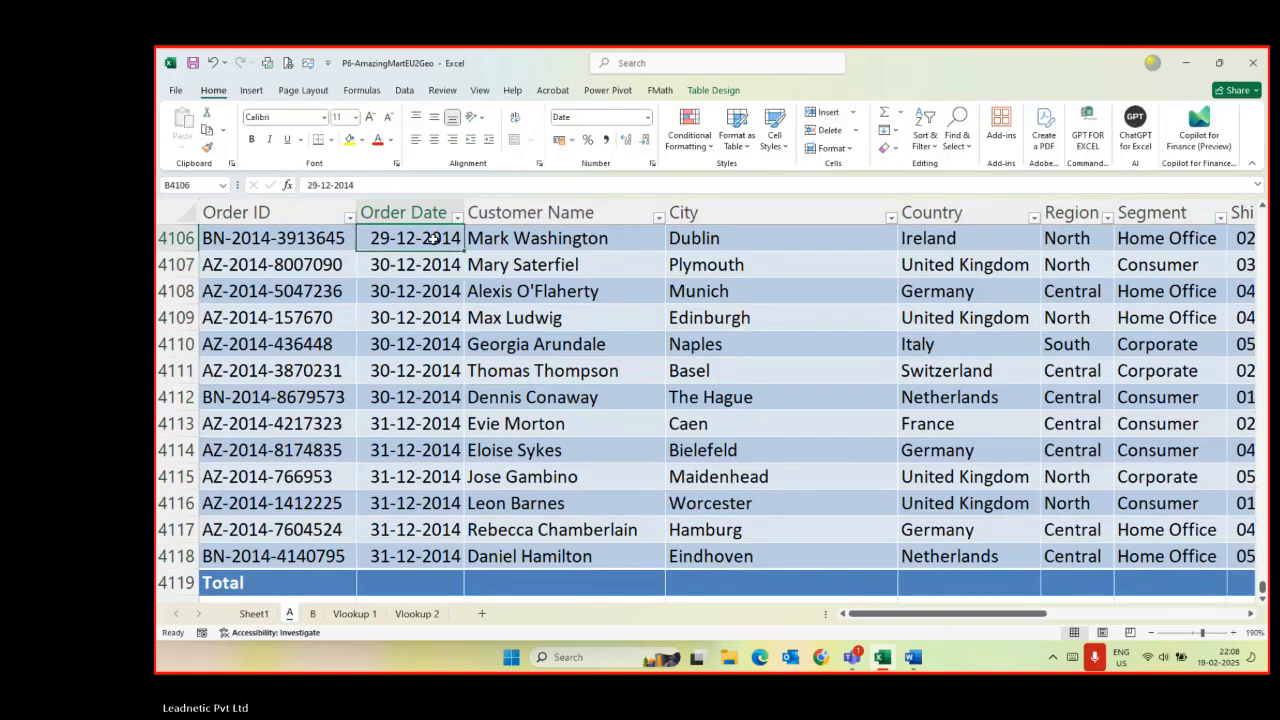
{"action": "key", "text": "Down"}
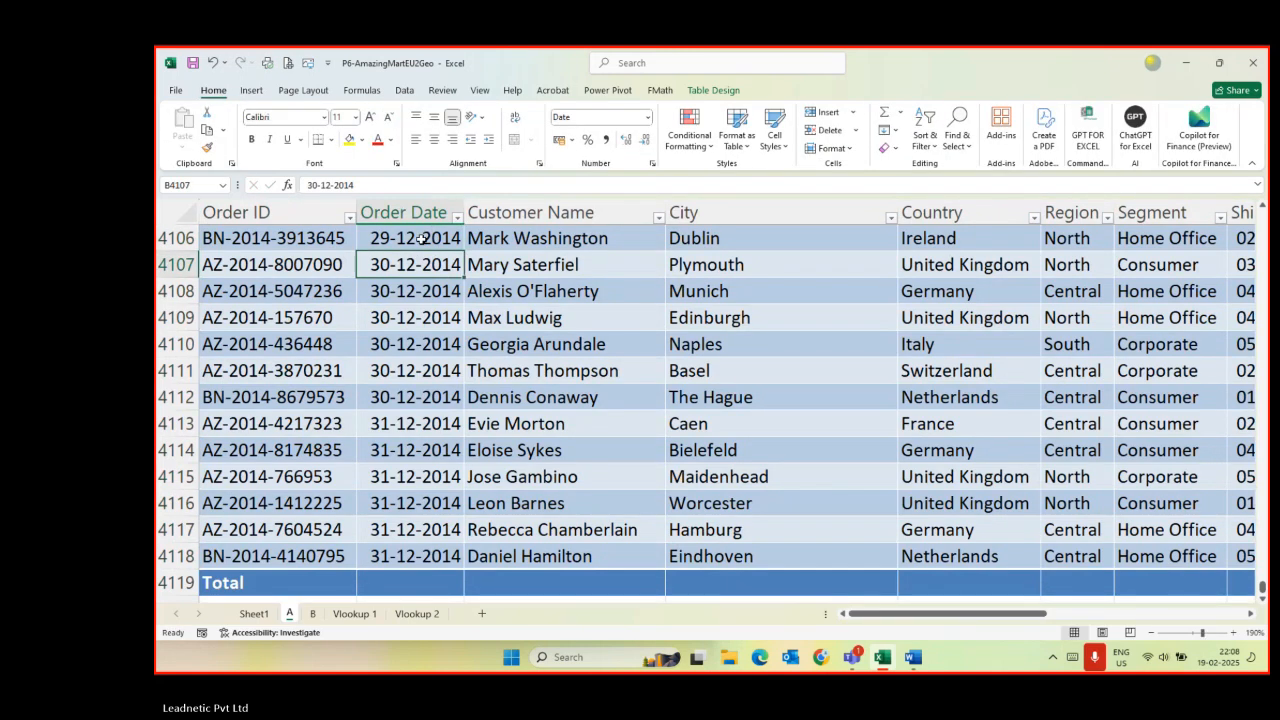
- Try to insert a timeline with the entire worksheet selected, and cancel the Existing Connections dialog
{"action": "left_click", "coordinate": [712, 90]}
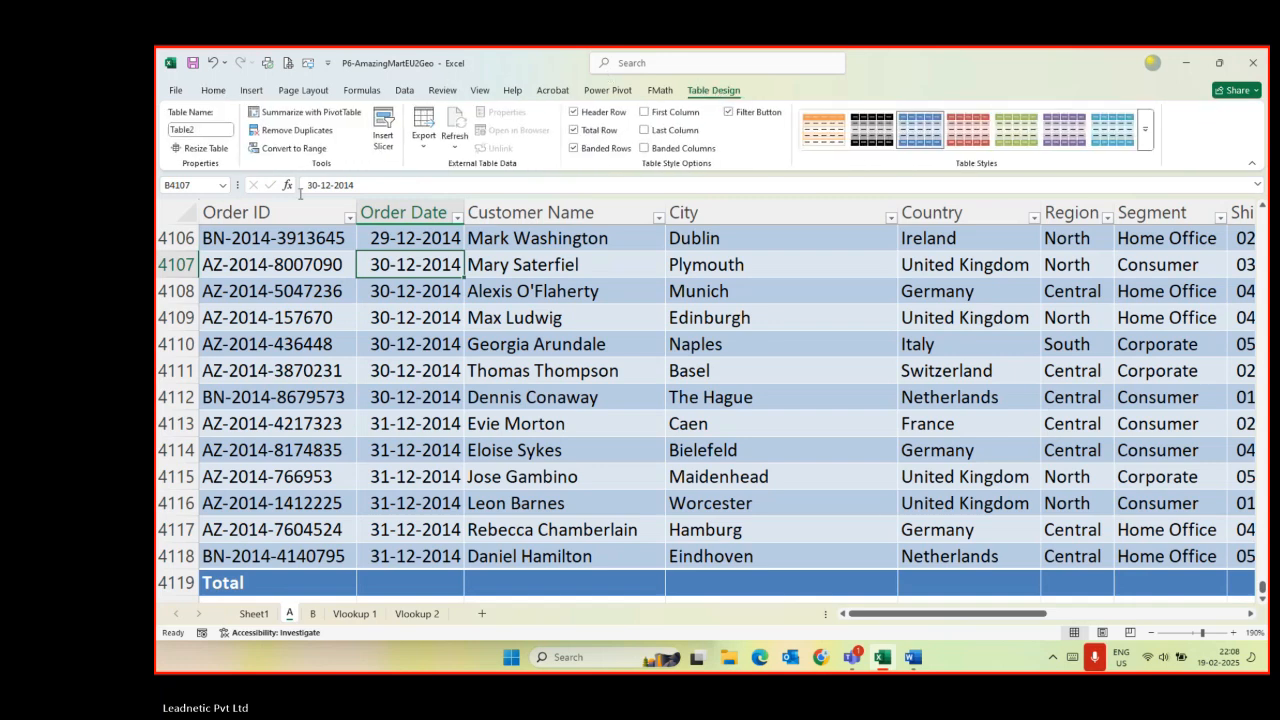
{"action": "left_click", "coordinate": [171, 213]}
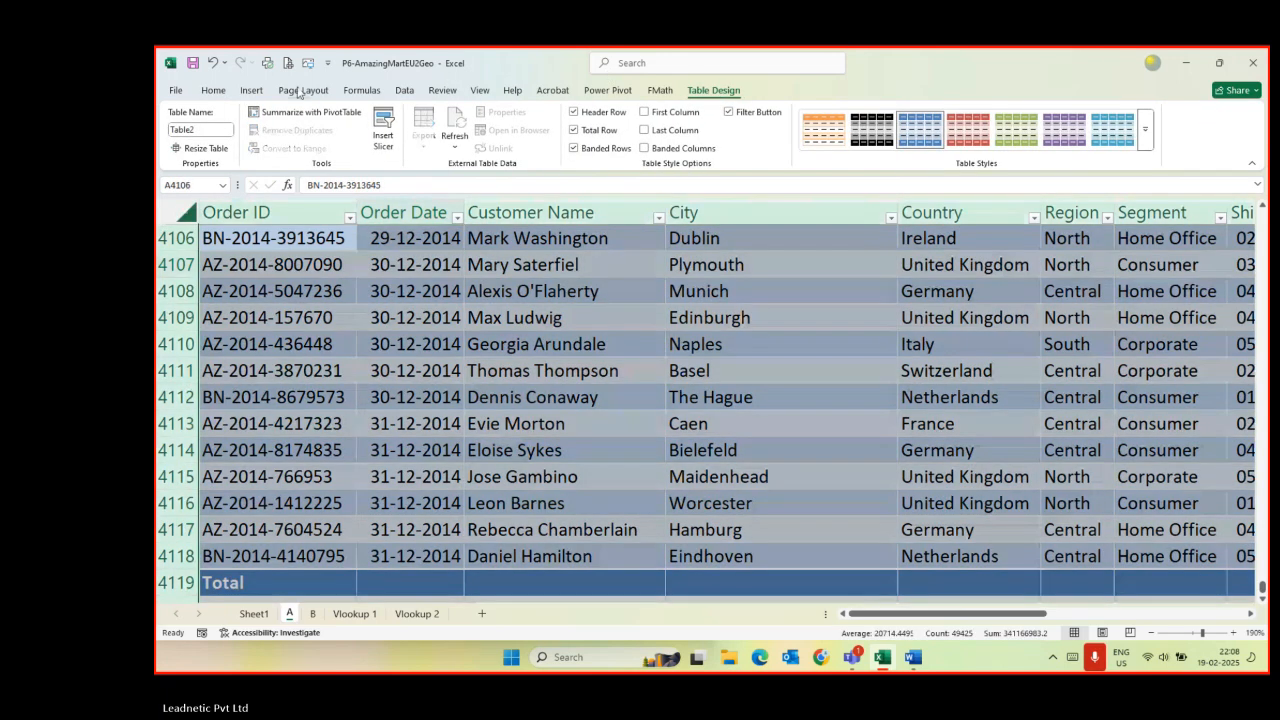
{"action": "left_click", "coordinate": [251, 90]}
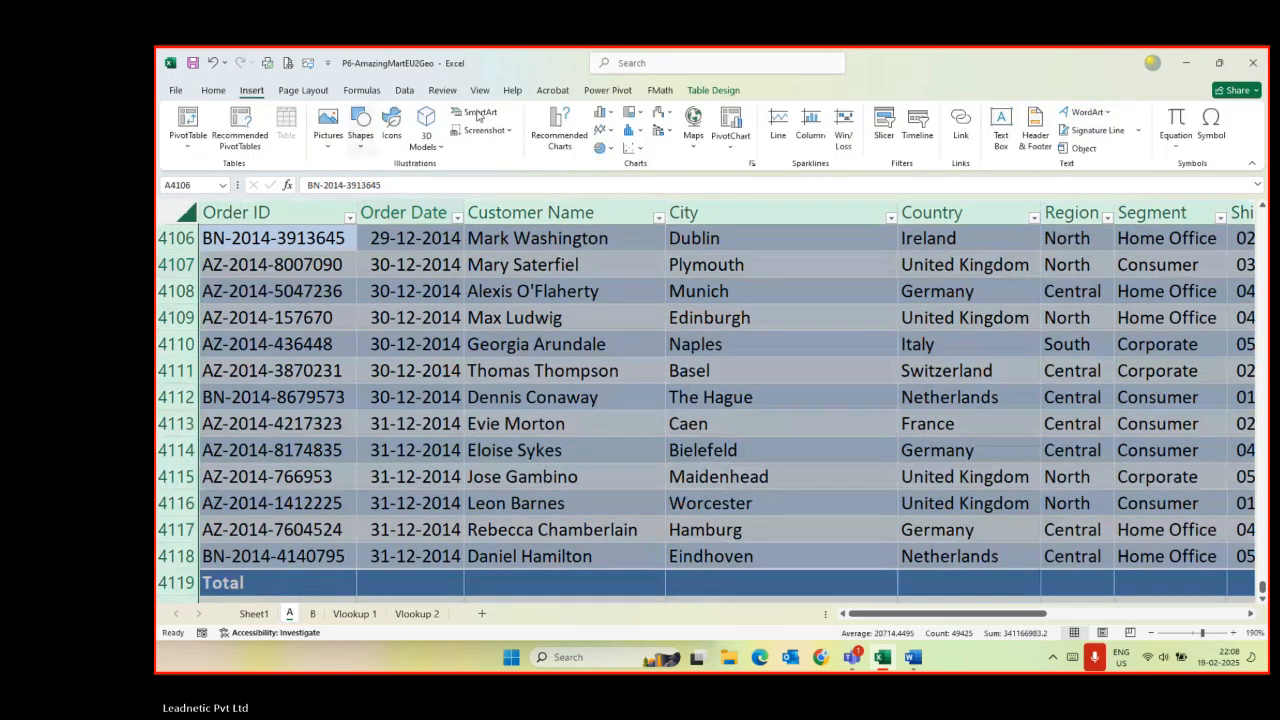
{"action": "left_click", "coordinate": [917, 125]}
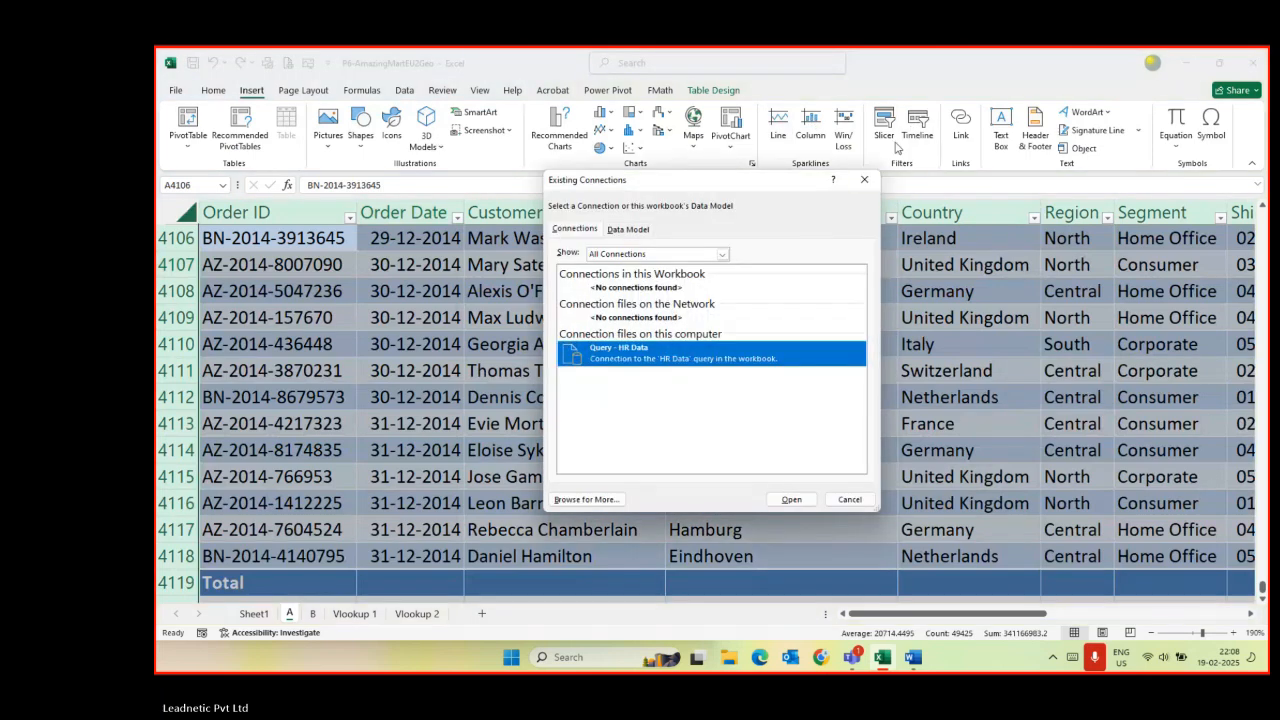
{"action": "left_click", "coordinate": [849, 499]}
{"action": "left_click", "coordinate": [868, 506]}
- Go back to the header row and examine the City, Region, Segment and Country slicers beside the table
{"action": "left_click_drag", "start_coordinate": [929, 614], "coordinate": [1046, 642]}
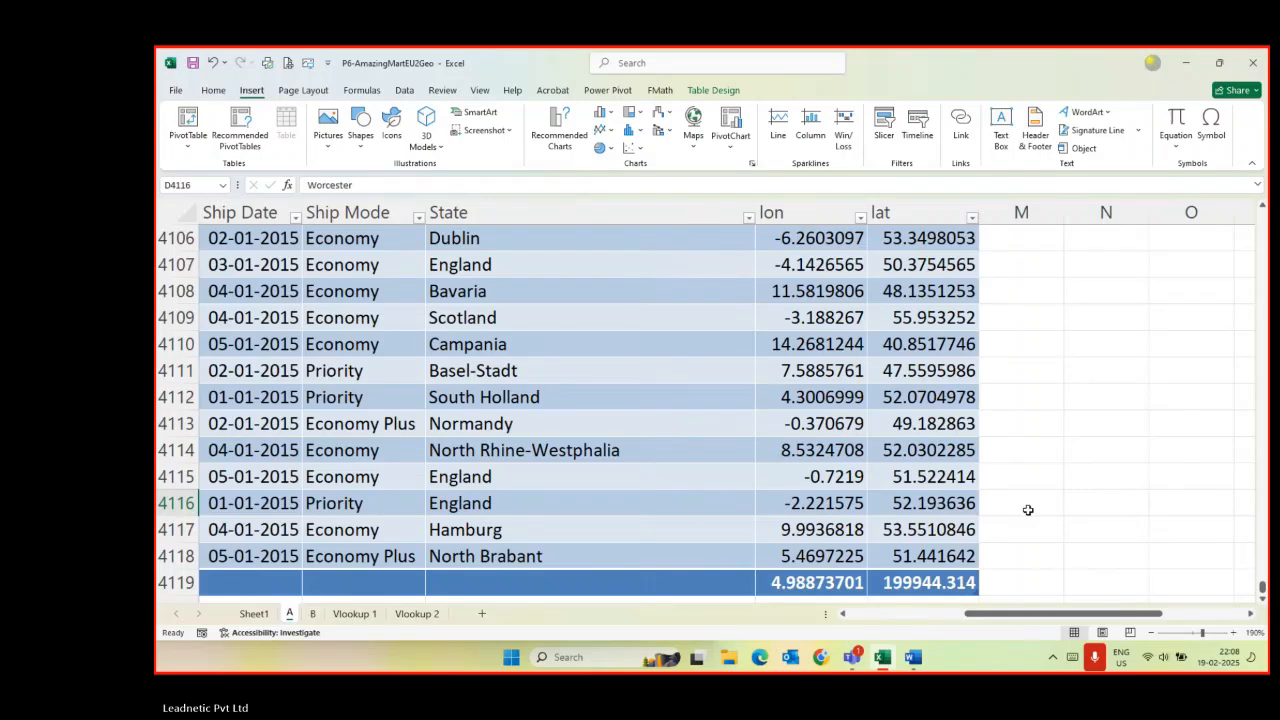
{"action": "scroll", "coordinate": [1028, 510], "scroll_direction": "up", "scroll_amount": 13}
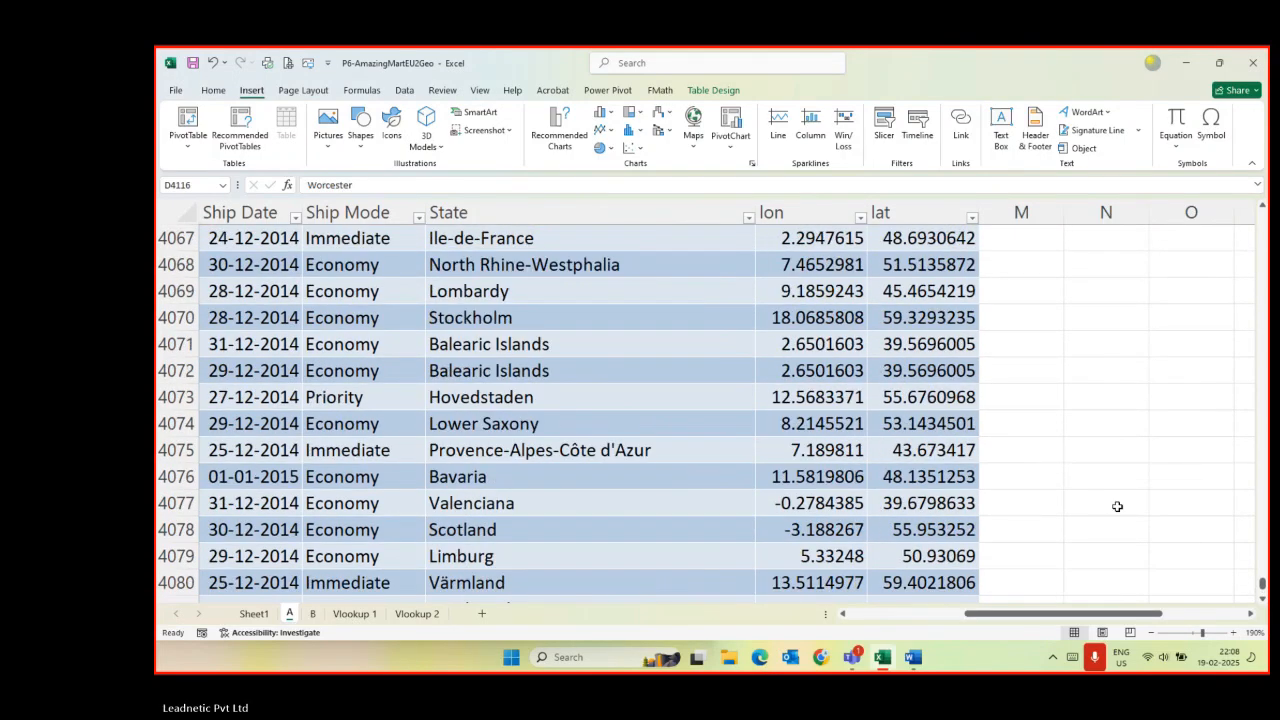
{"action": "key", "text": "Home"}
{"action": "key", "text": "ctrl+Home"}
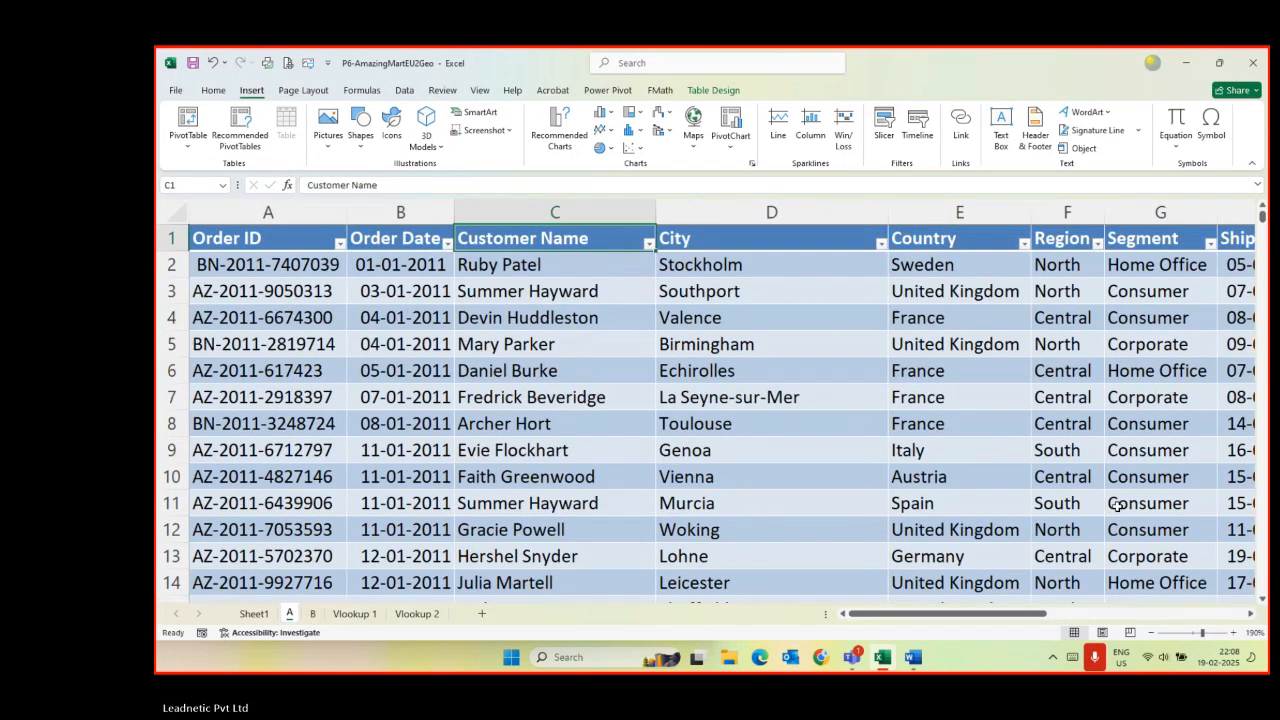
{"action": "key", "text": "Right"}
{"action": "key", "text": "Right"}
{"action": "key", "text": "Right"}
{"action": "key", "text": "Right"}
{"action": "key", "text": "Right"}
{"action": "key", "text": "Right"}
{"action": "key", "text": "Right"}
{"action": "key", "text": "Right"}
{"action": "key", "text": "Right"}
{"action": "key", "text": "Right"}
{"action": "key", "text": "Right"}
{"action": "key", "text": "Right"}
{"action": "key", "text": "Right"}
{"action": "key", "text": "Right"}
{"action": "key", "text": "Right"}
{"action": "key", "text": "Right"}
{"action": "key", "text": "Right"}
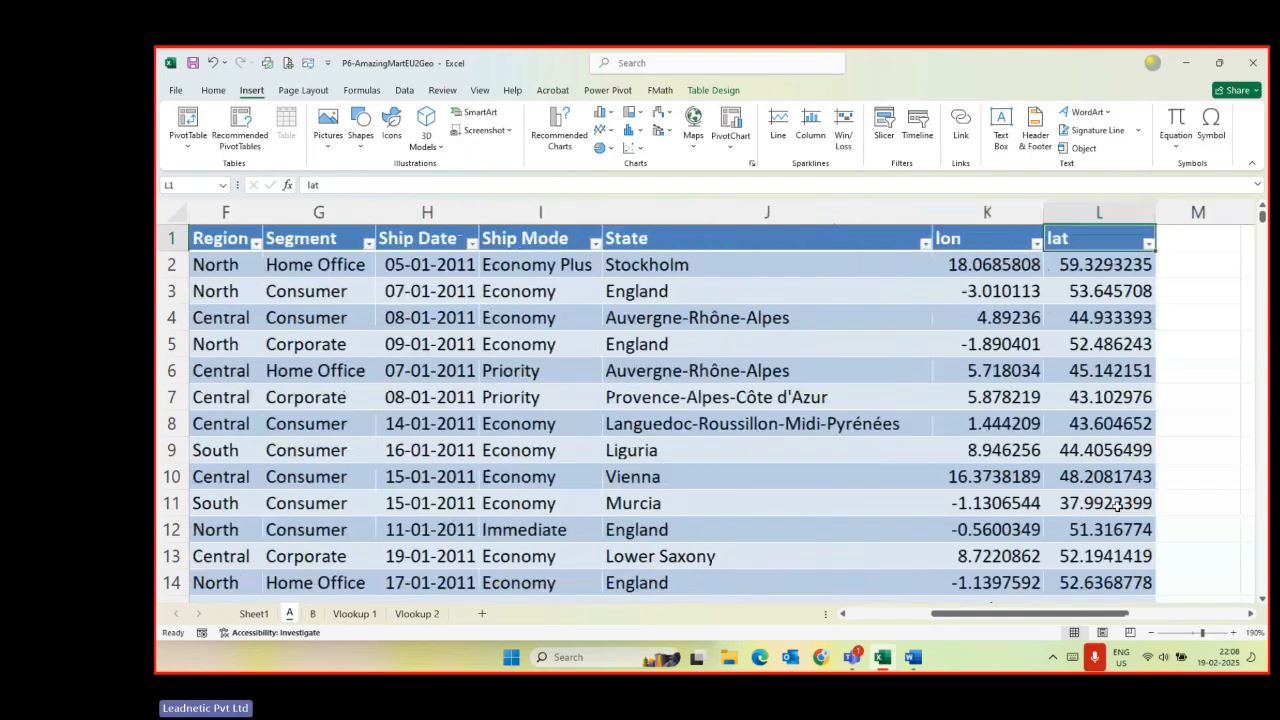
{"action": "key", "text": "Right"}
{"action": "key", "text": "Right"}
{"action": "key", "text": "Right"}
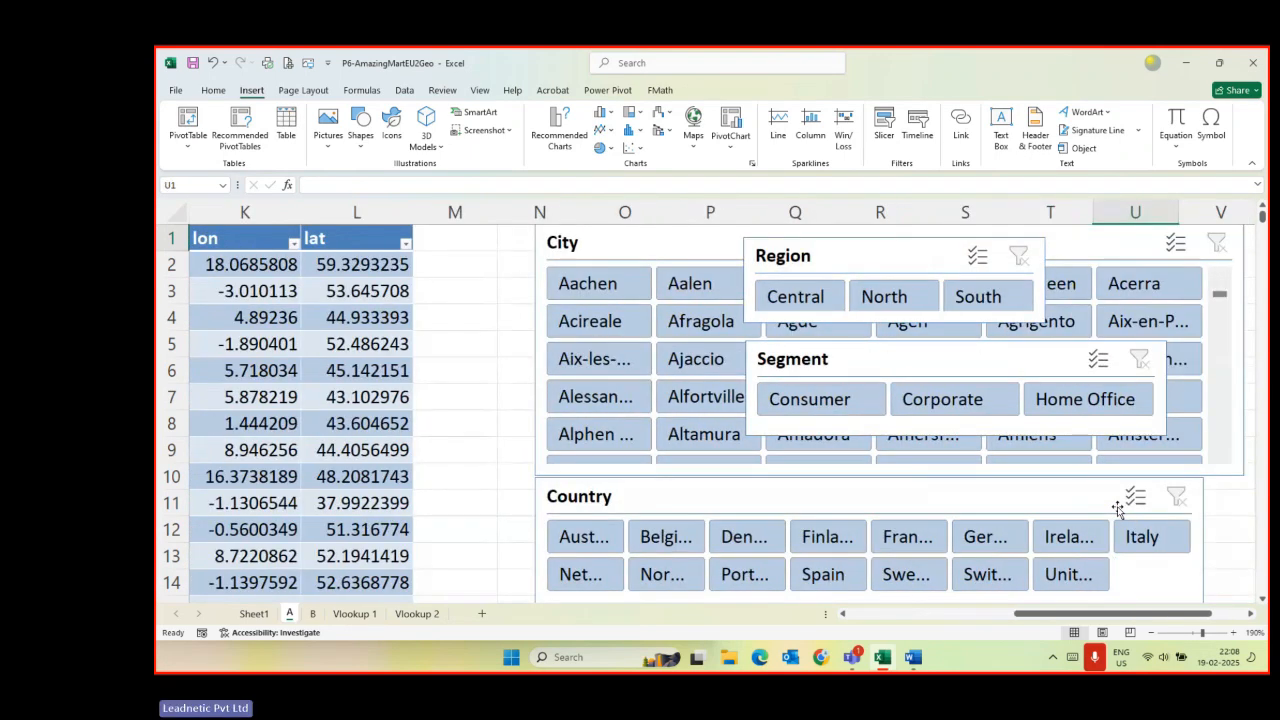
{"action": "left_click", "coordinate": [572, 248]}
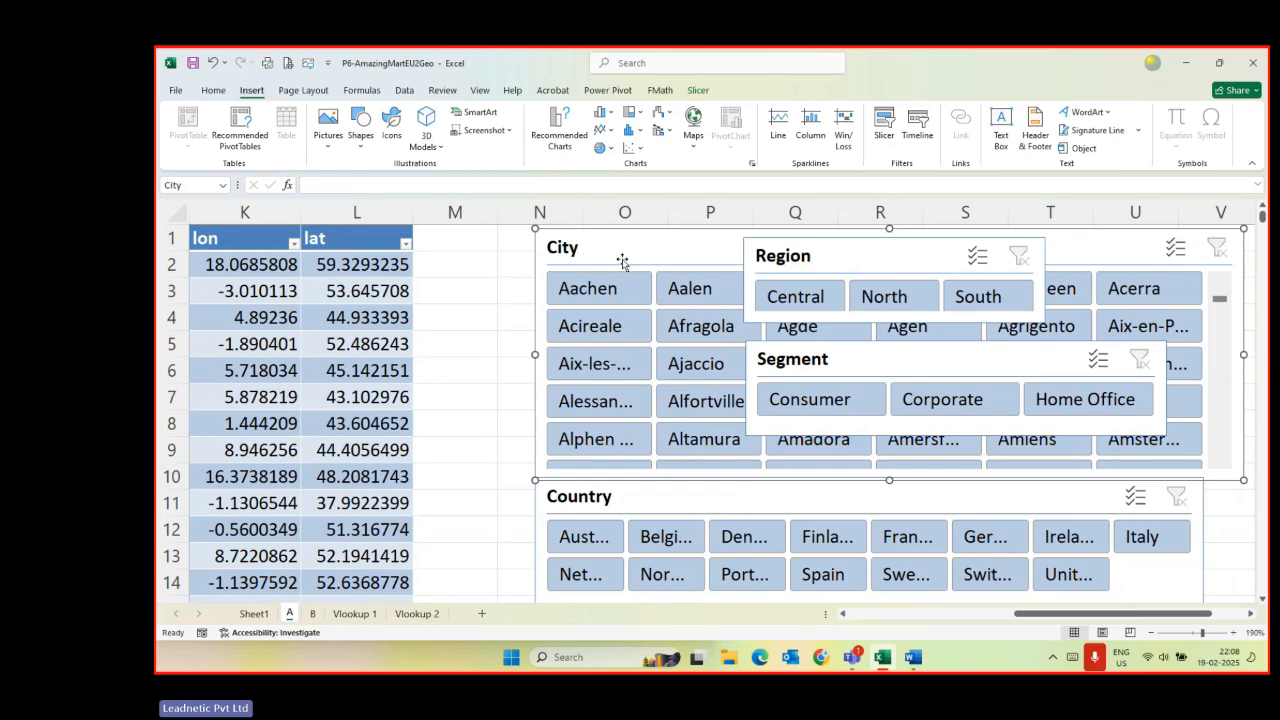
- Check the table's full extent by selecting from the Order ID header through the total row, and return to the first rows
{"action": "left_click", "coordinate": [340, 255]}
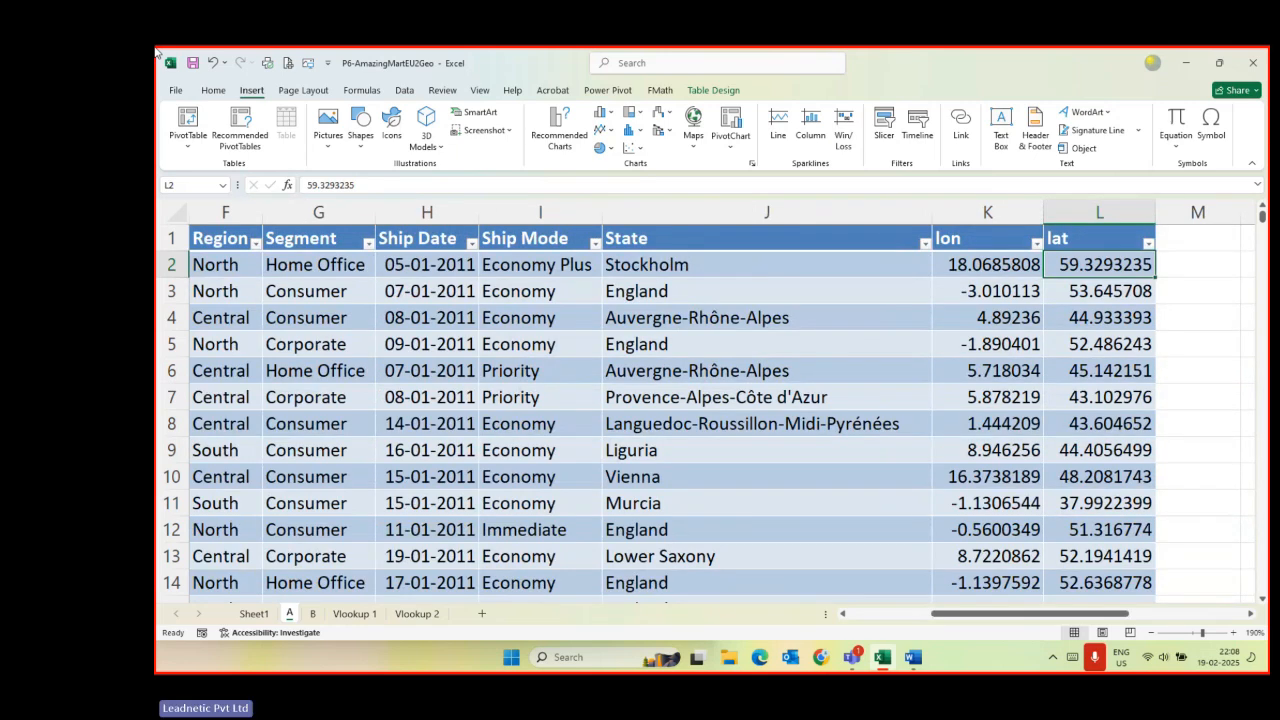
{"action": "key", "text": "ctrl+Home"}
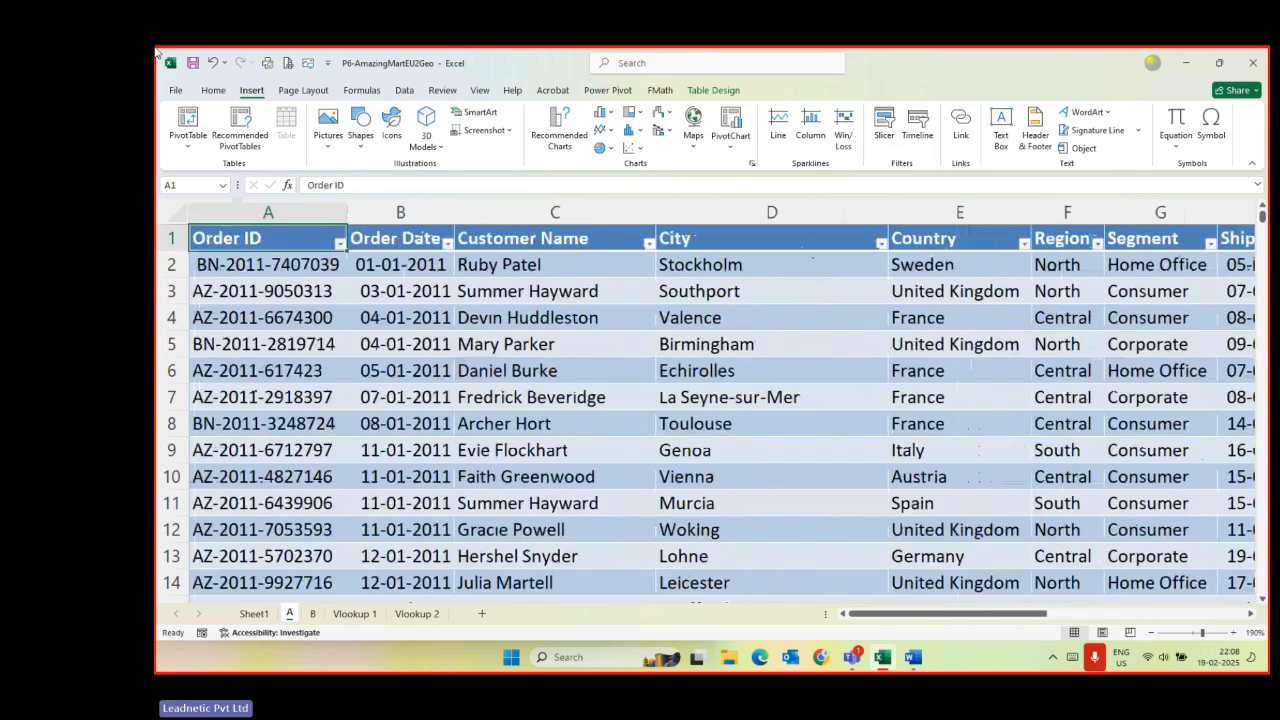
{"action": "key", "text": "ctrl+shift+Right"}
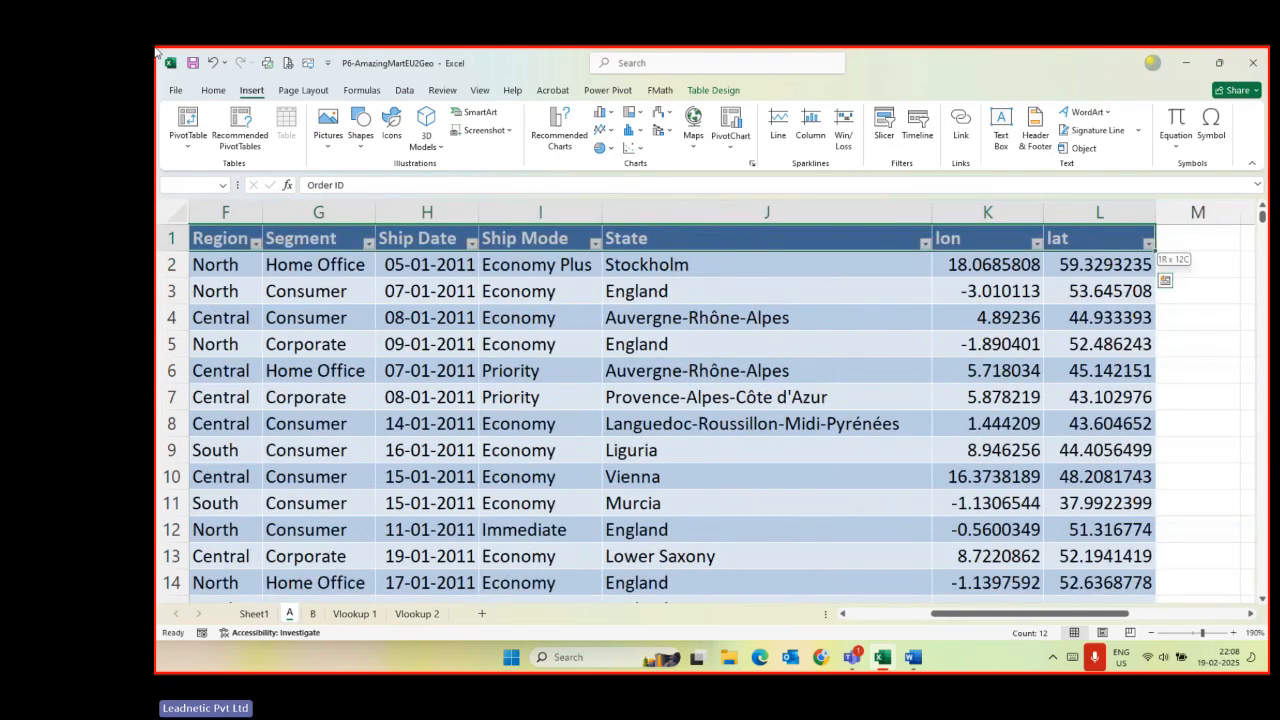
{"action": "key", "text": "ctrl+shift+Down"}
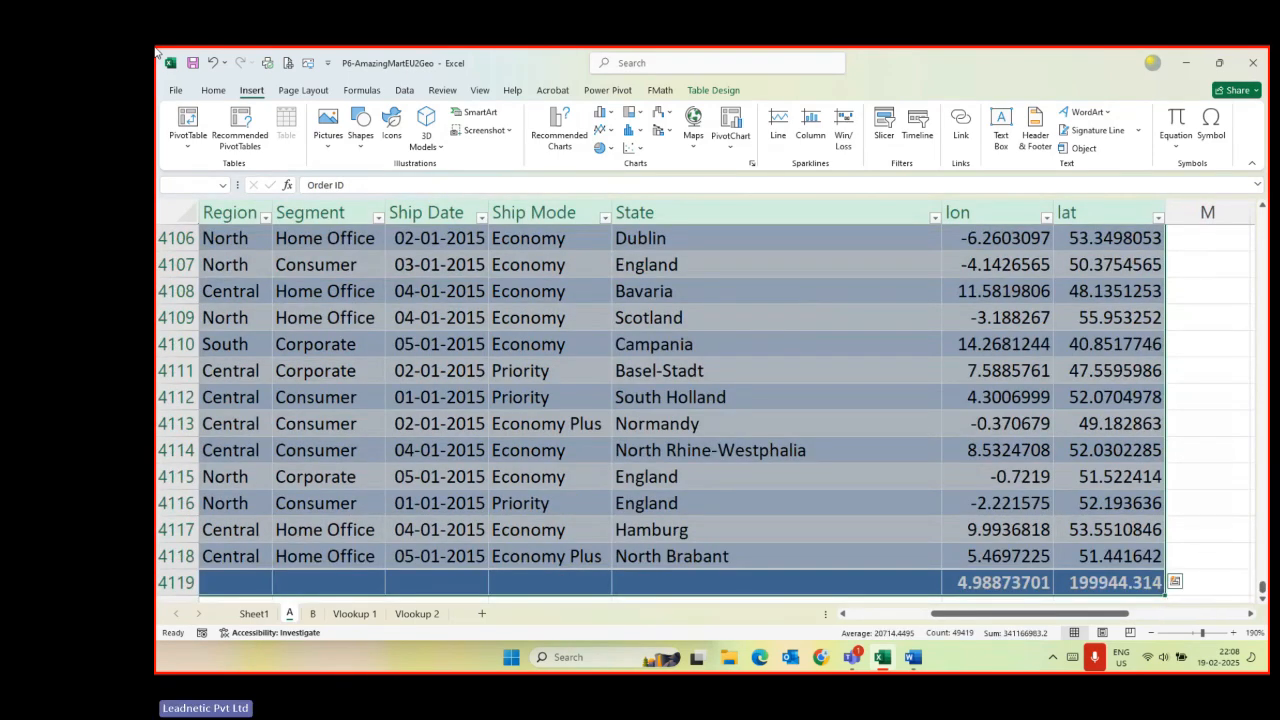
{"action": "key", "text": "ctrl+Home"}
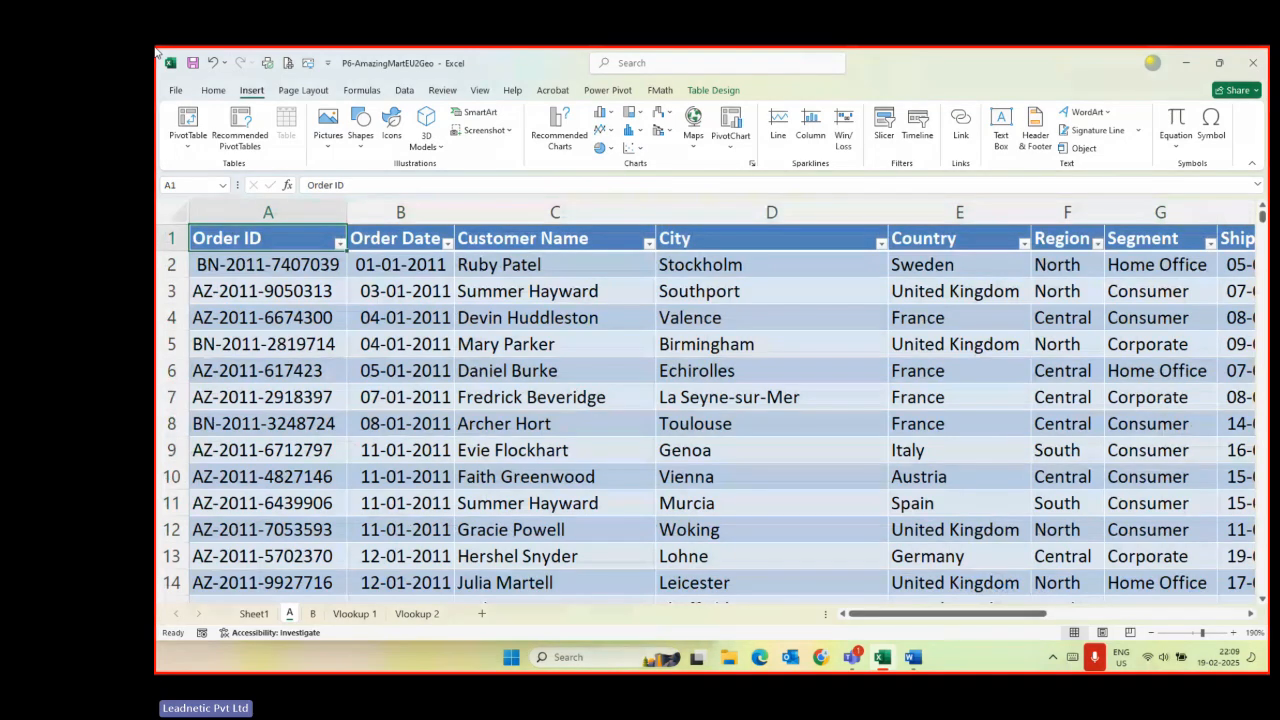
{"action": "left_click", "coordinate": [298, 296]}
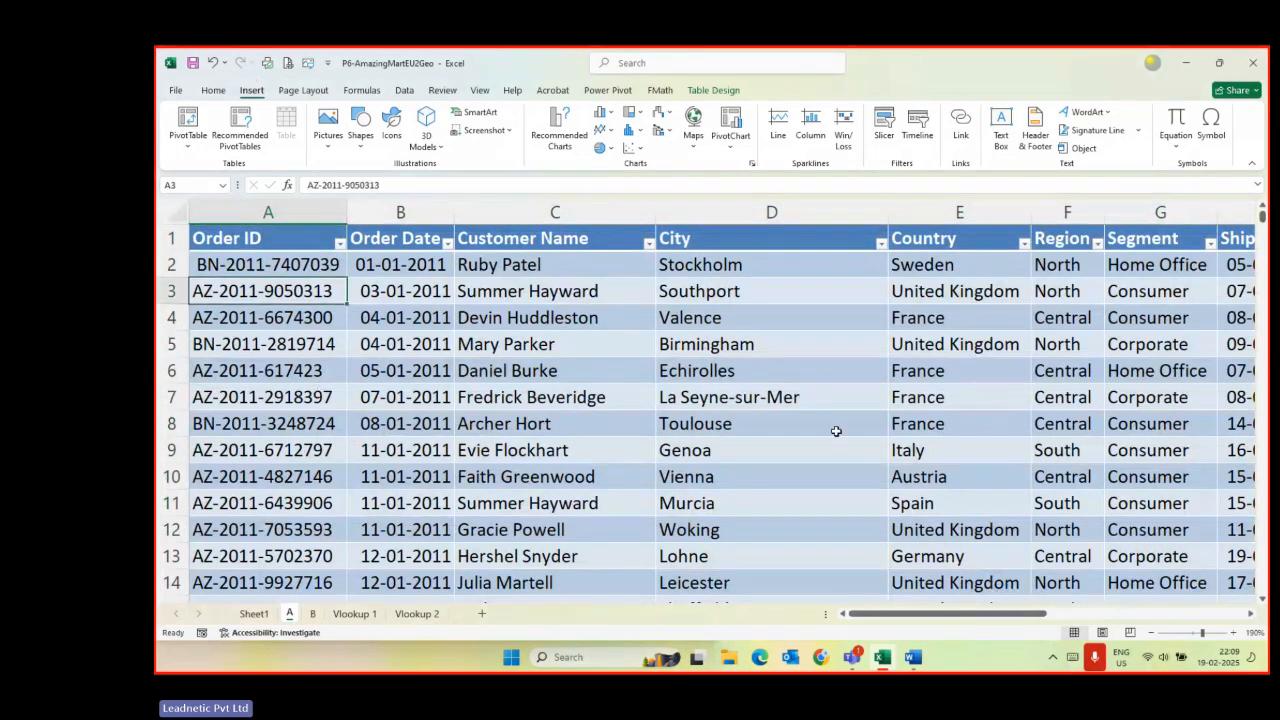
{"action": "left_click", "coordinate": [731, 395]}
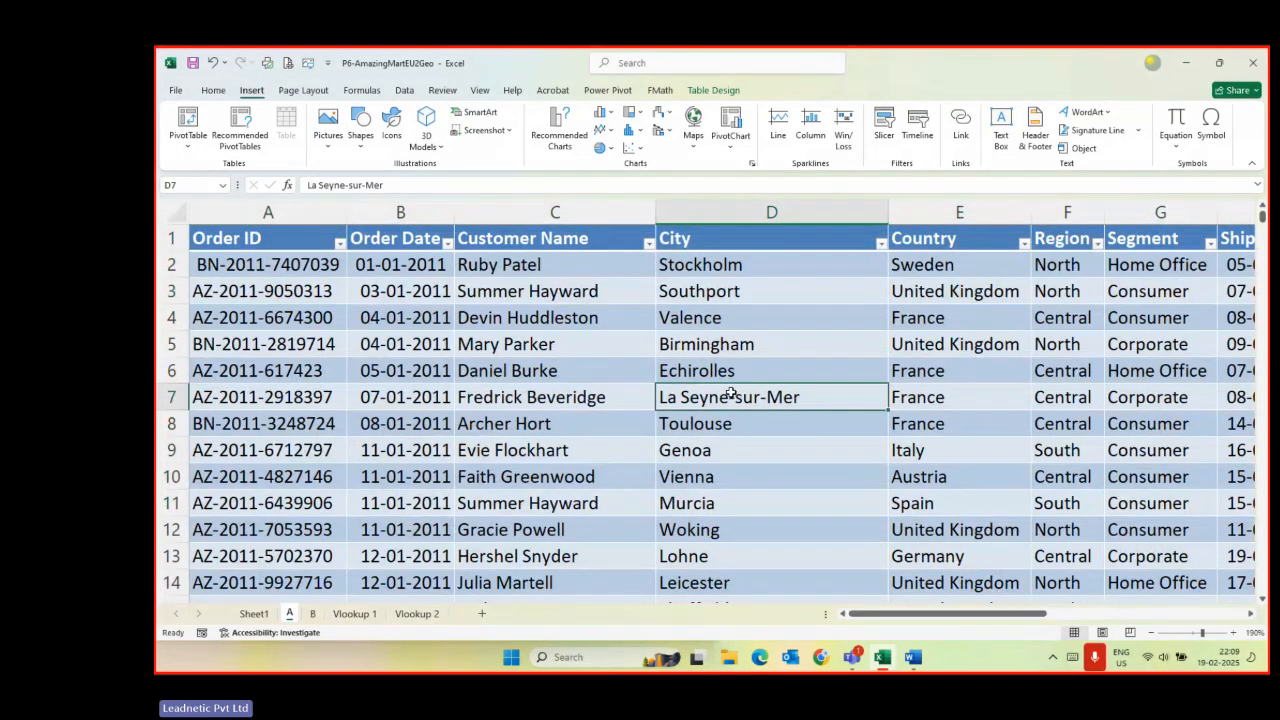
- Start a PivotTable from Table2 and set its location to cell M12 on the existing worksheet A
{"action": "left_click", "coordinate": [188, 118]}
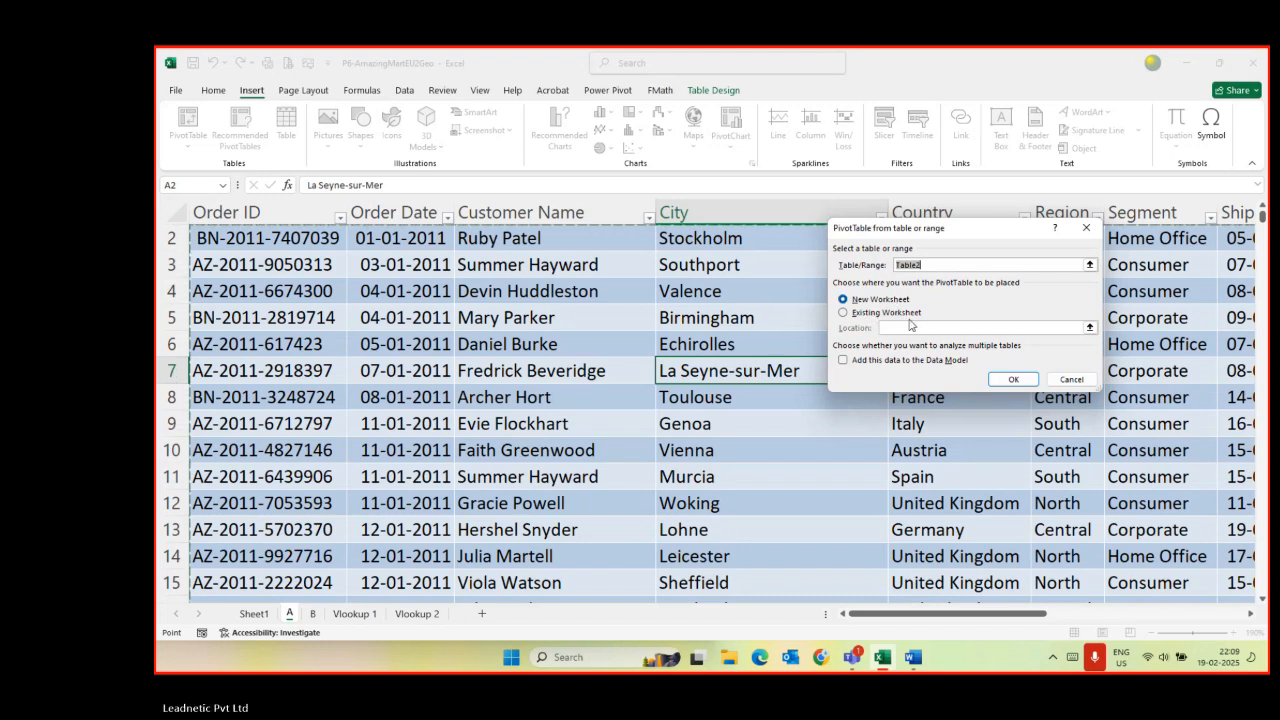
{"action": "left_click", "coordinate": [842, 313]}
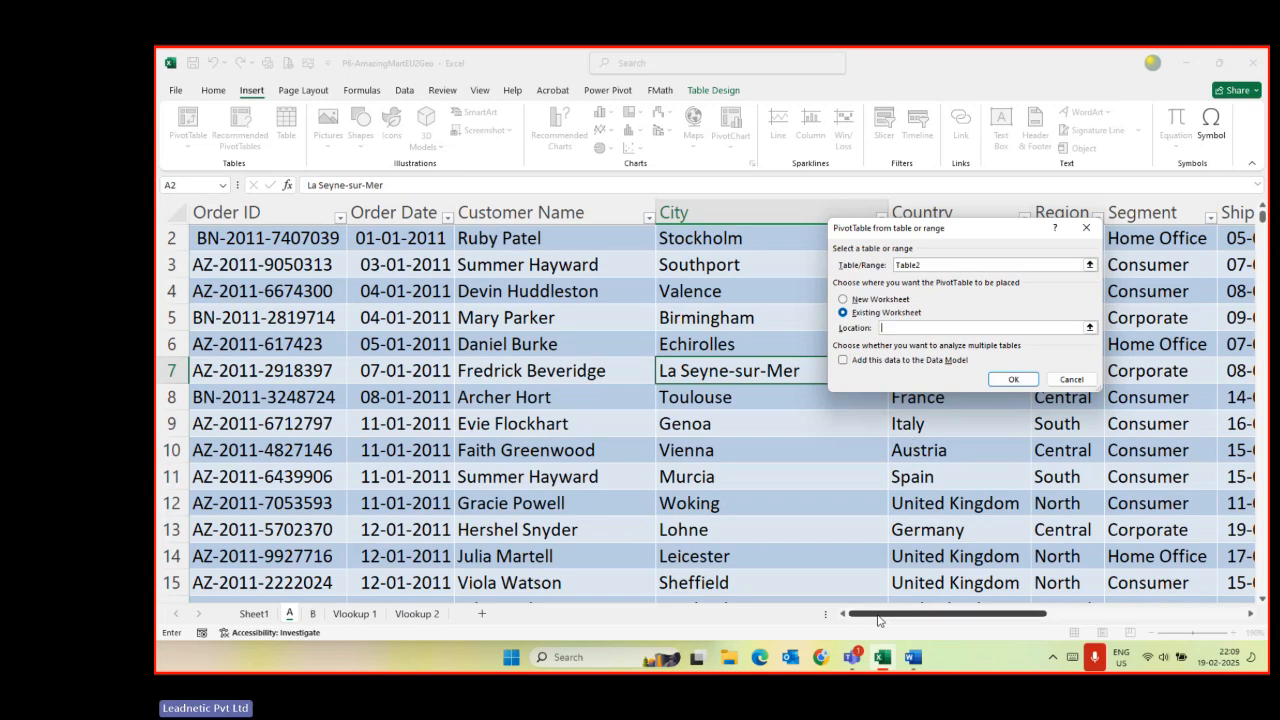
{"action": "left_click_drag", "start_coordinate": [873, 619], "coordinate": [1078, 632]}
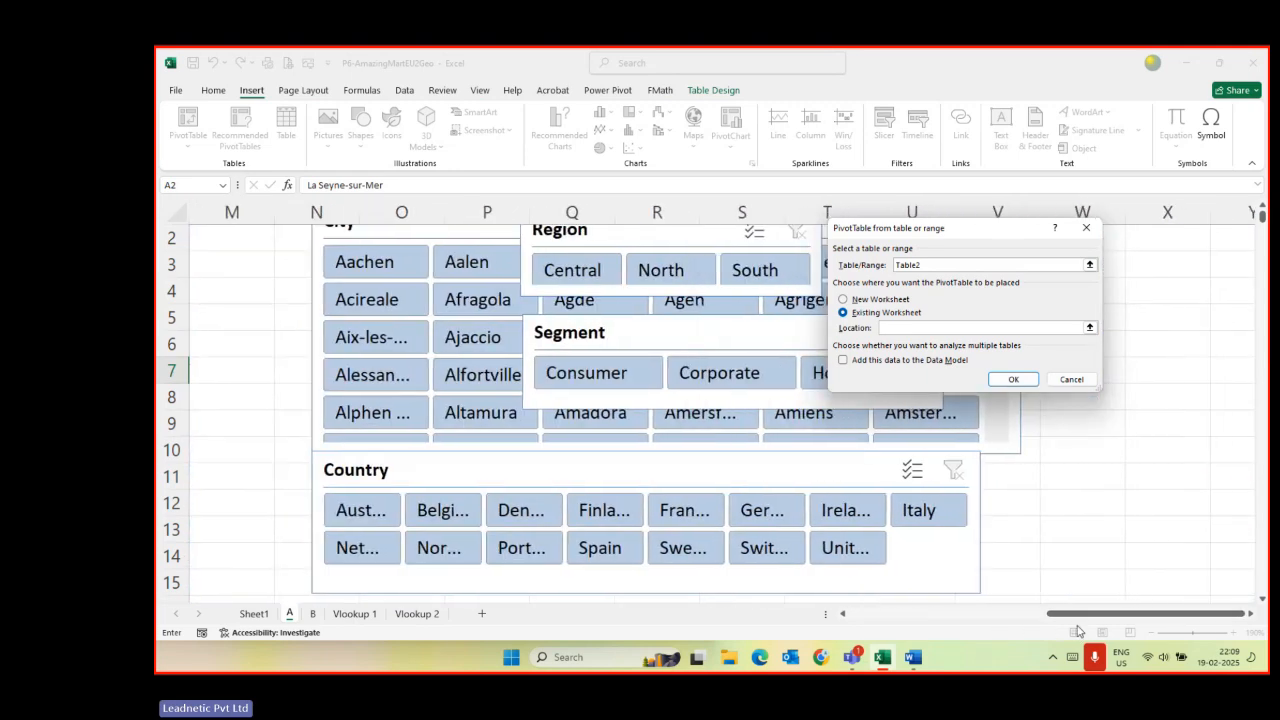
{"action": "left_click", "coordinate": [1150, 265]}
{"action": "left_click", "coordinate": [258, 503]}
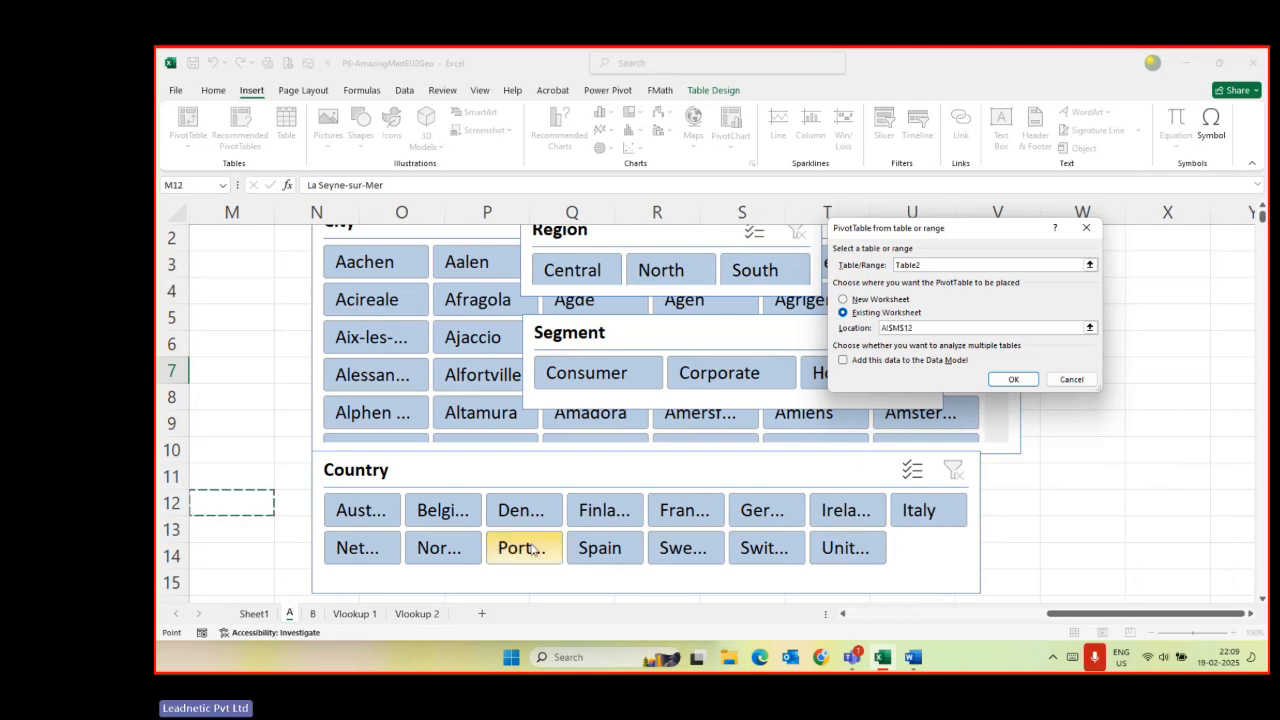
{"action": "left_click_drag", "start_coordinate": [1064, 614], "coordinate": [930, 613]}
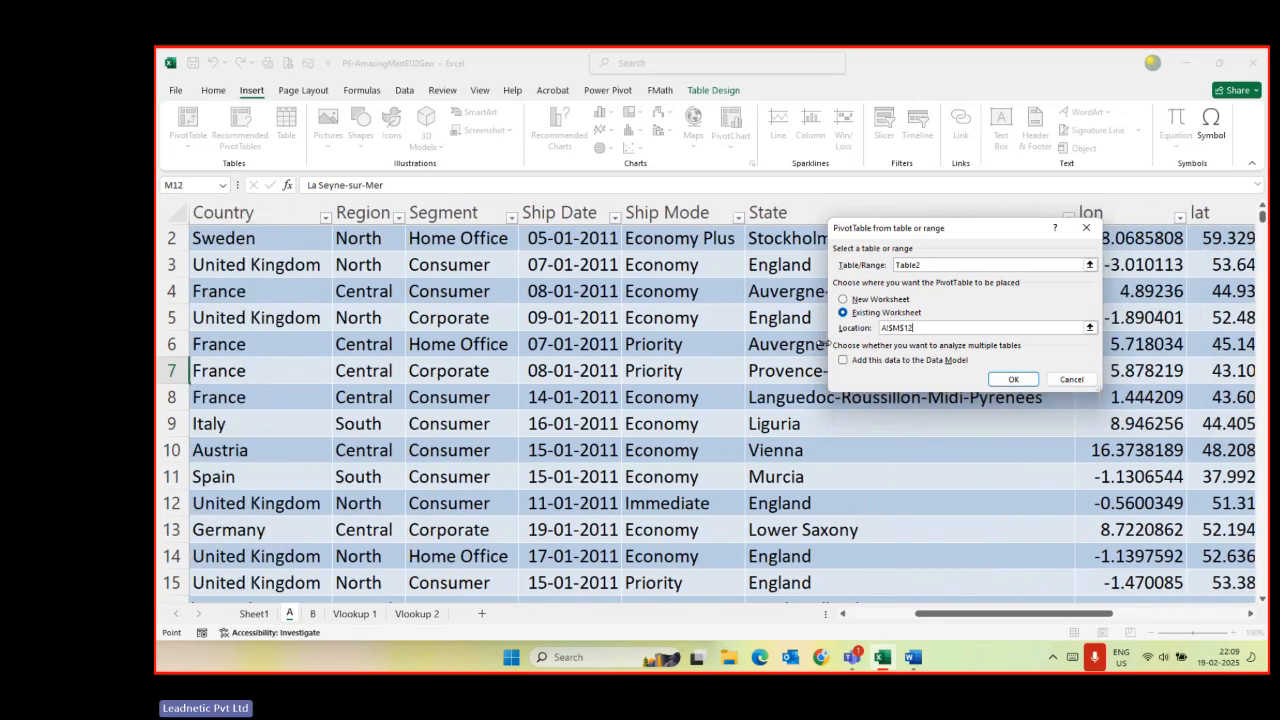
- Set the PivotTable's placement to a new worksheet and create the empty PivotTable
{"action": "left_click", "coordinate": [841, 300]}
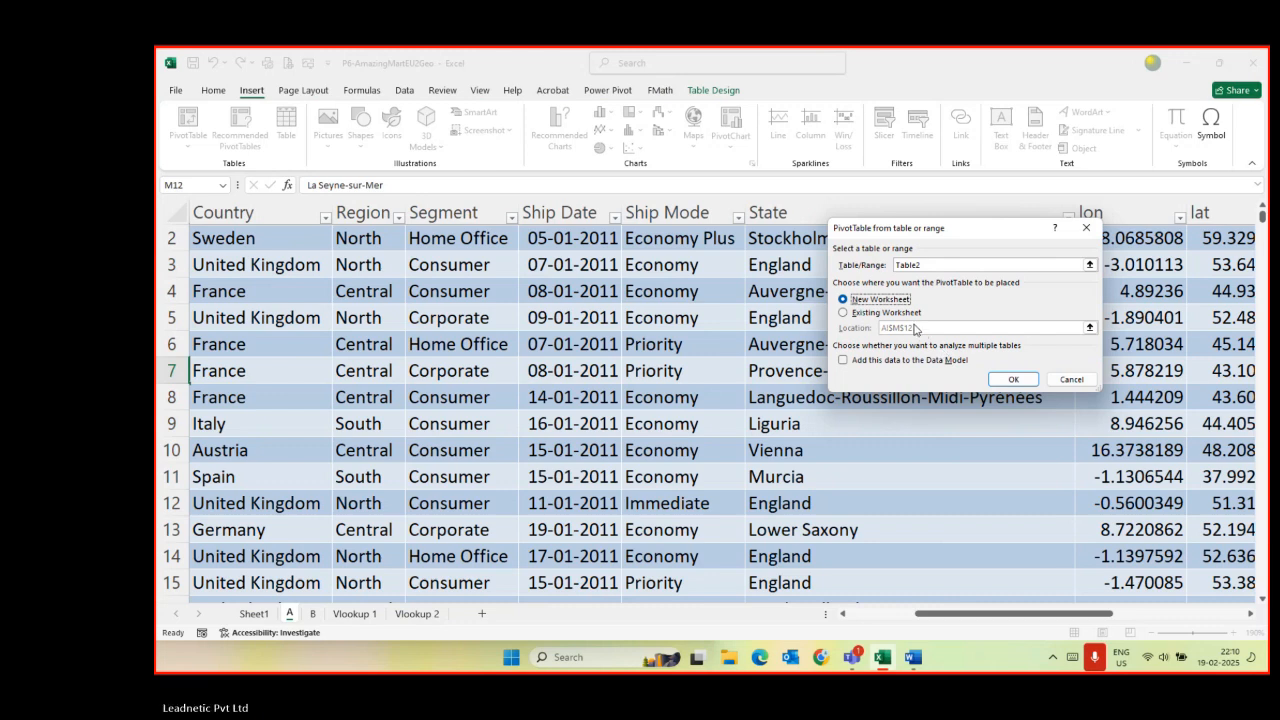
{"action": "left_click", "coordinate": [1016, 379]}
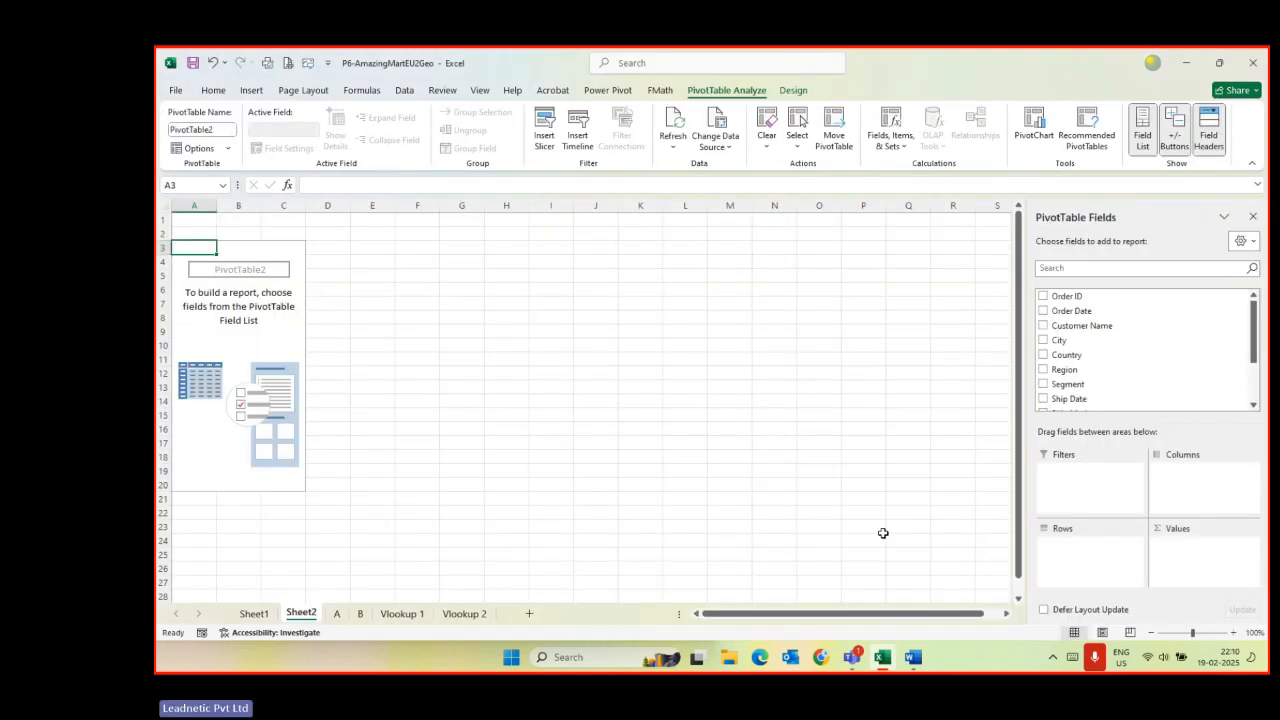
{"action": "scroll", "coordinate": [665, 421], "scroll_direction": "up", "scroll_amount": 8}
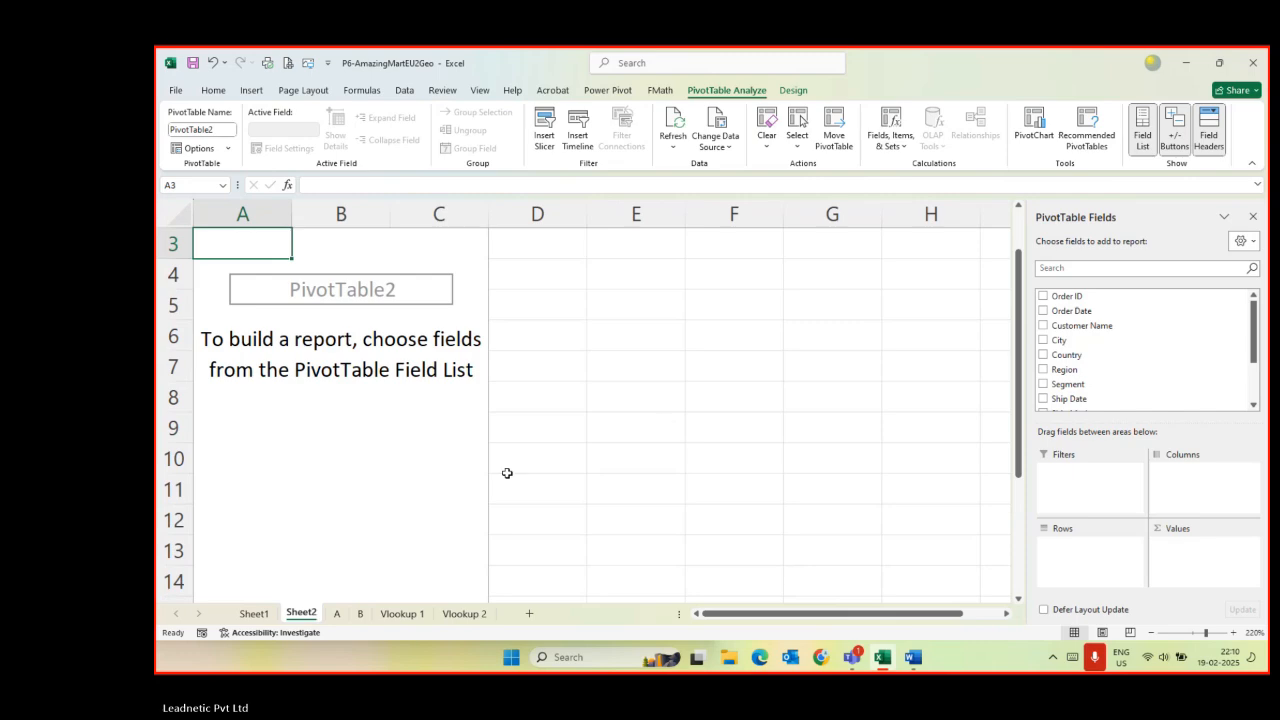
- Check the source data on sheet A, including its Region column, and the PivotTable's available fields on Sheet2
{"action": "left_click", "coordinate": [337, 614]}
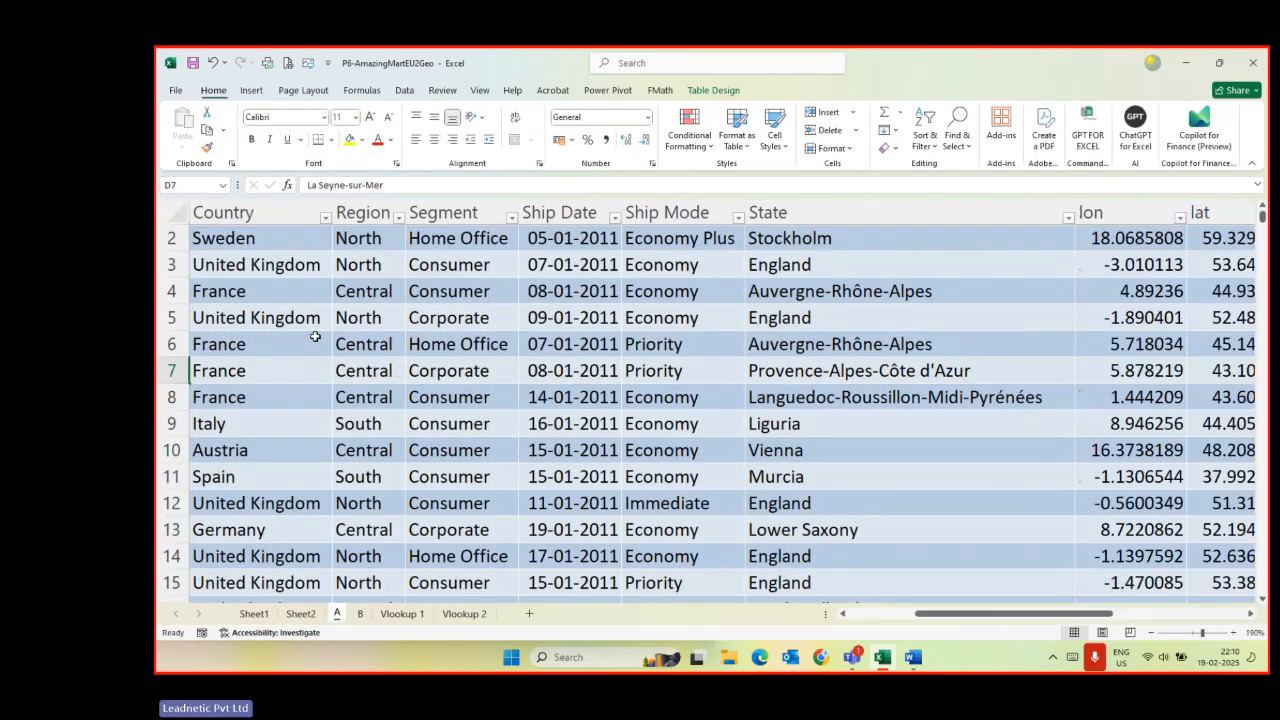
{"action": "left_click", "coordinate": [363, 291]}
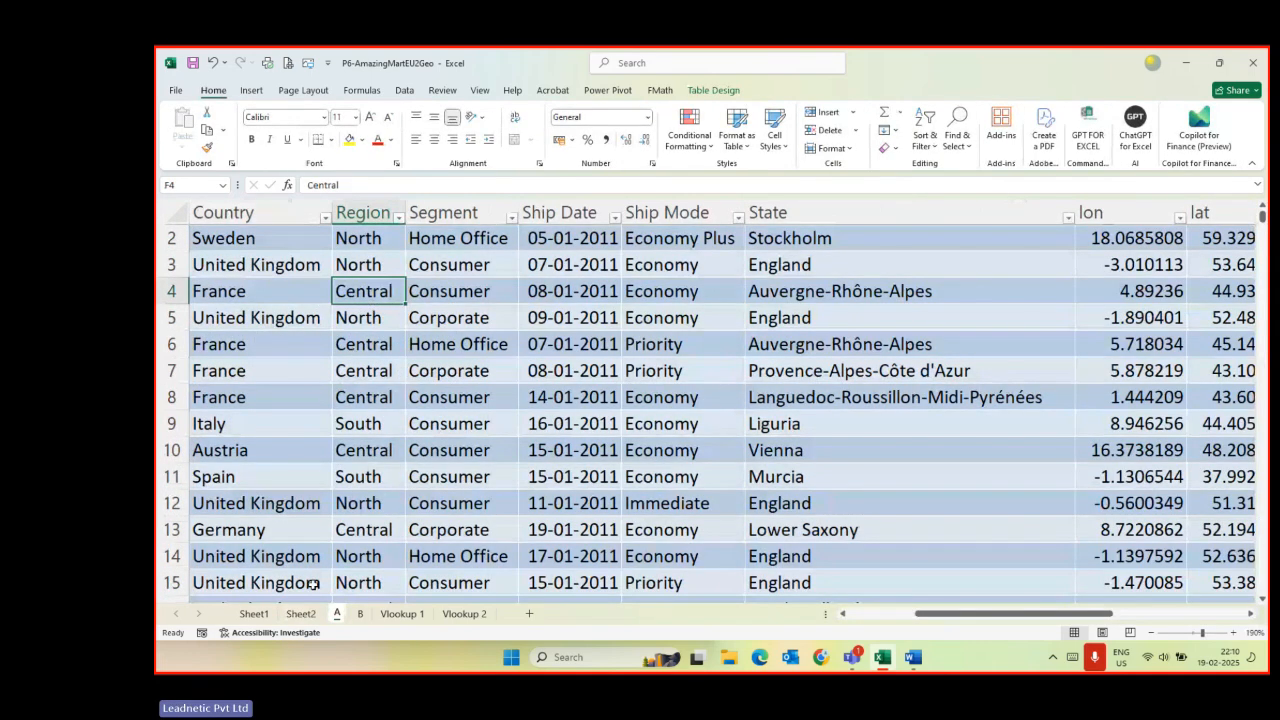
{"action": "left_click", "coordinate": [303, 614]}
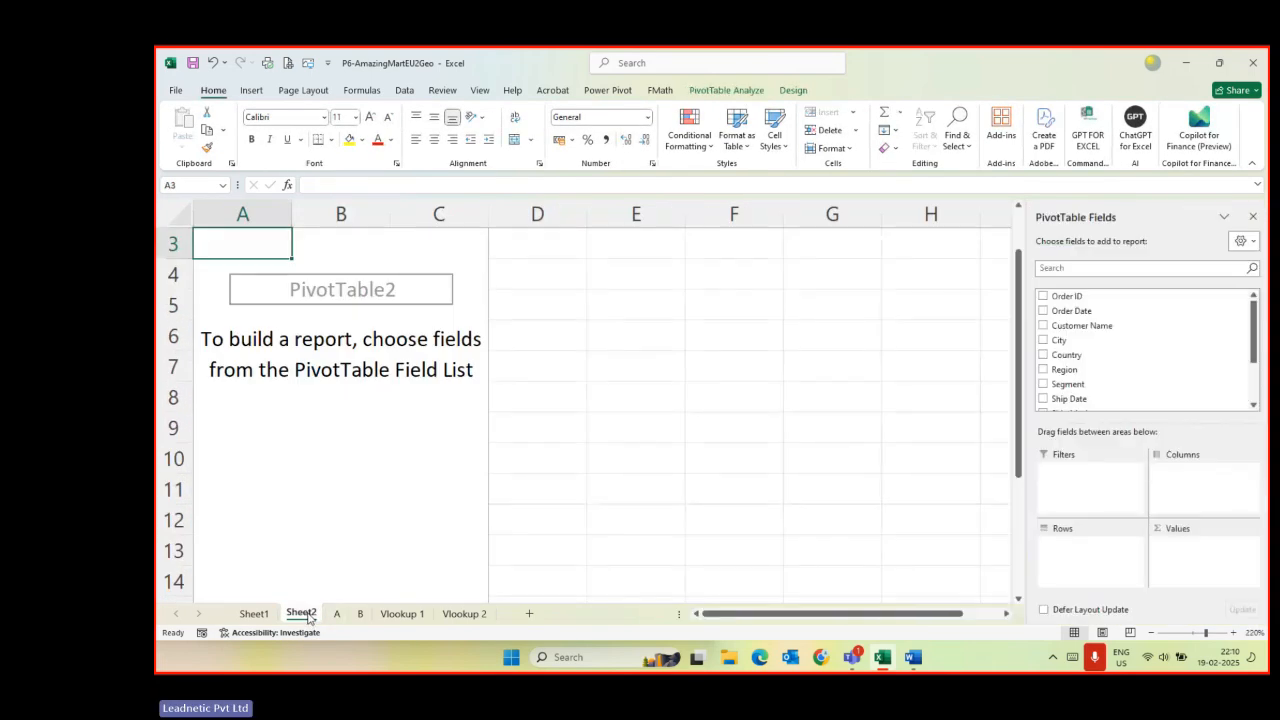
{"action": "left_click", "coordinate": [318, 290]}
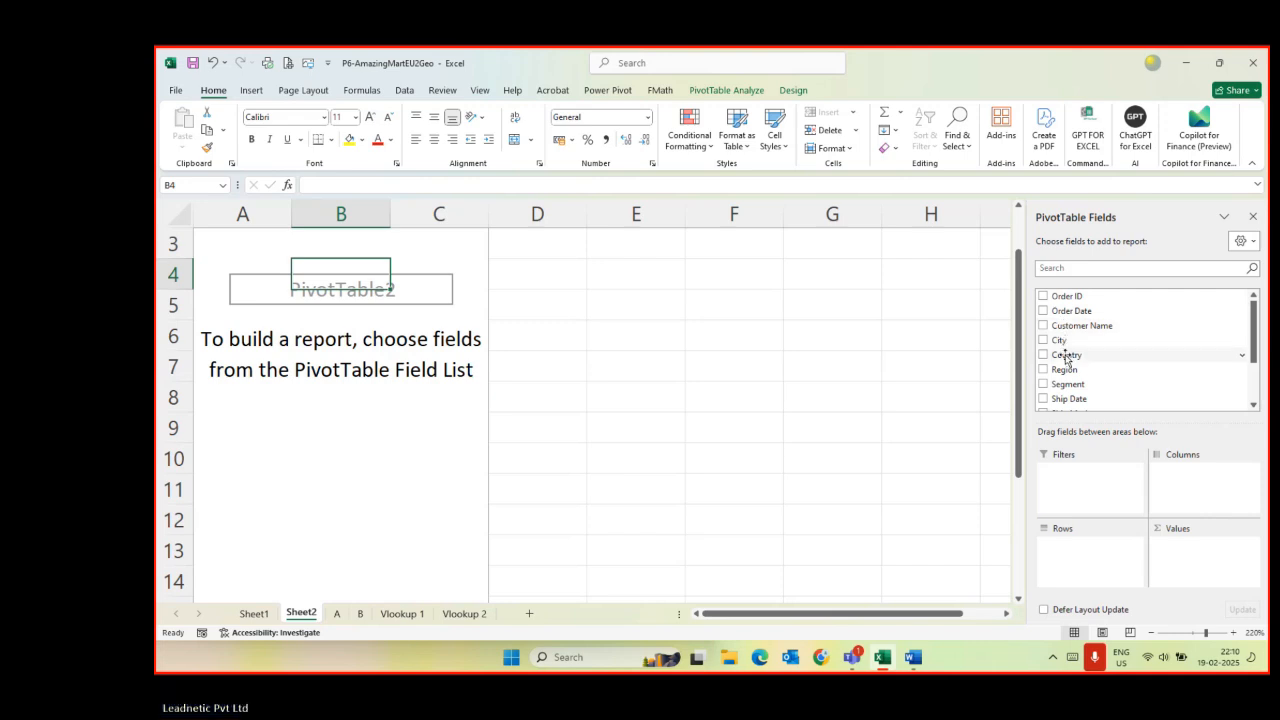
{"action": "scroll", "coordinate": [1064, 388], "scroll_direction": "down", "scroll_amount": 2}
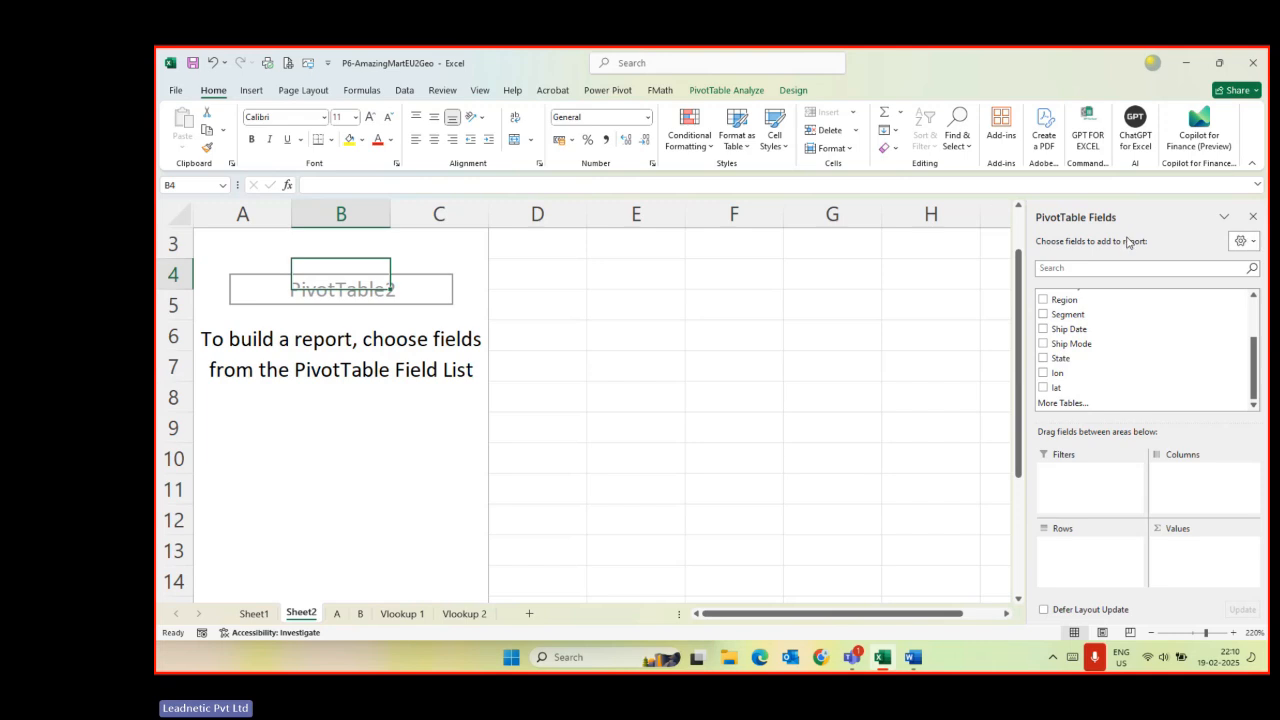
- Try the side-by-side, fields-only, areas-only 2 by 2 and 1 by 4 layouts of the PivotTable field list, restoring the stacked layout
{"action": "left_click", "coordinate": [1253, 243]}
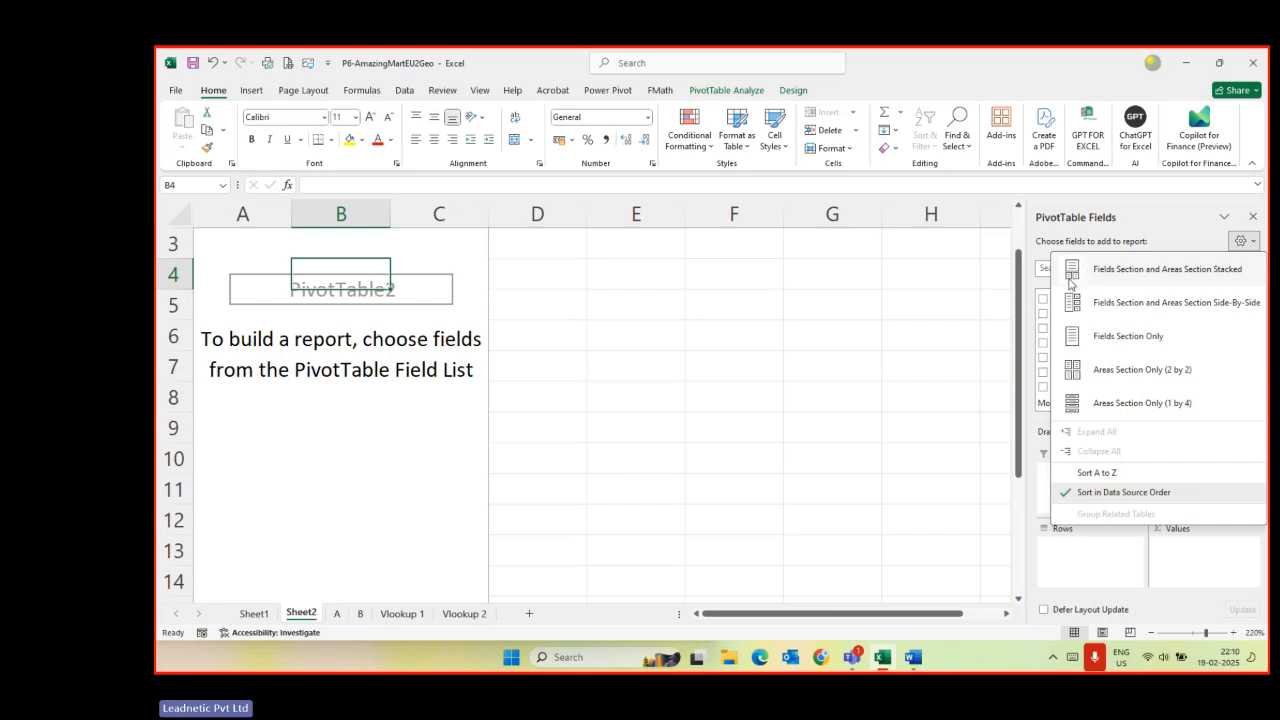
{"action": "left_click", "coordinate": [1025, 502]}
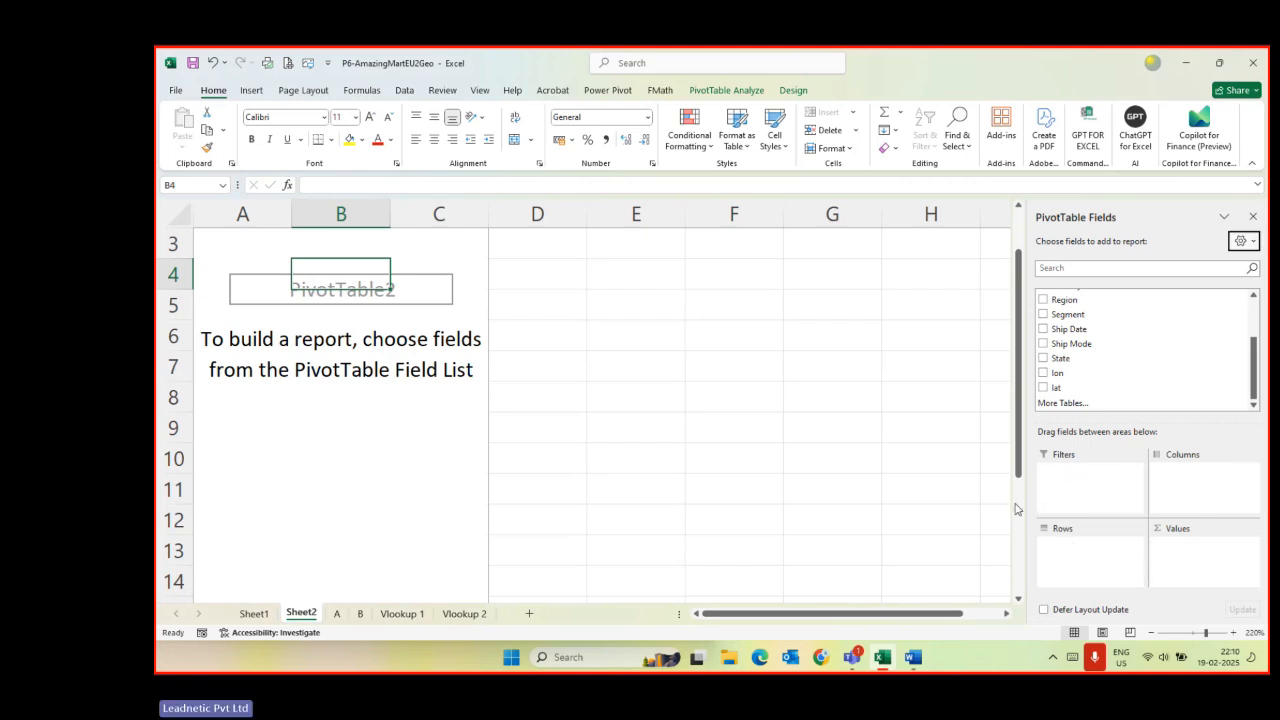
{"action": "left_click", "coordinate": [1243, 244]}
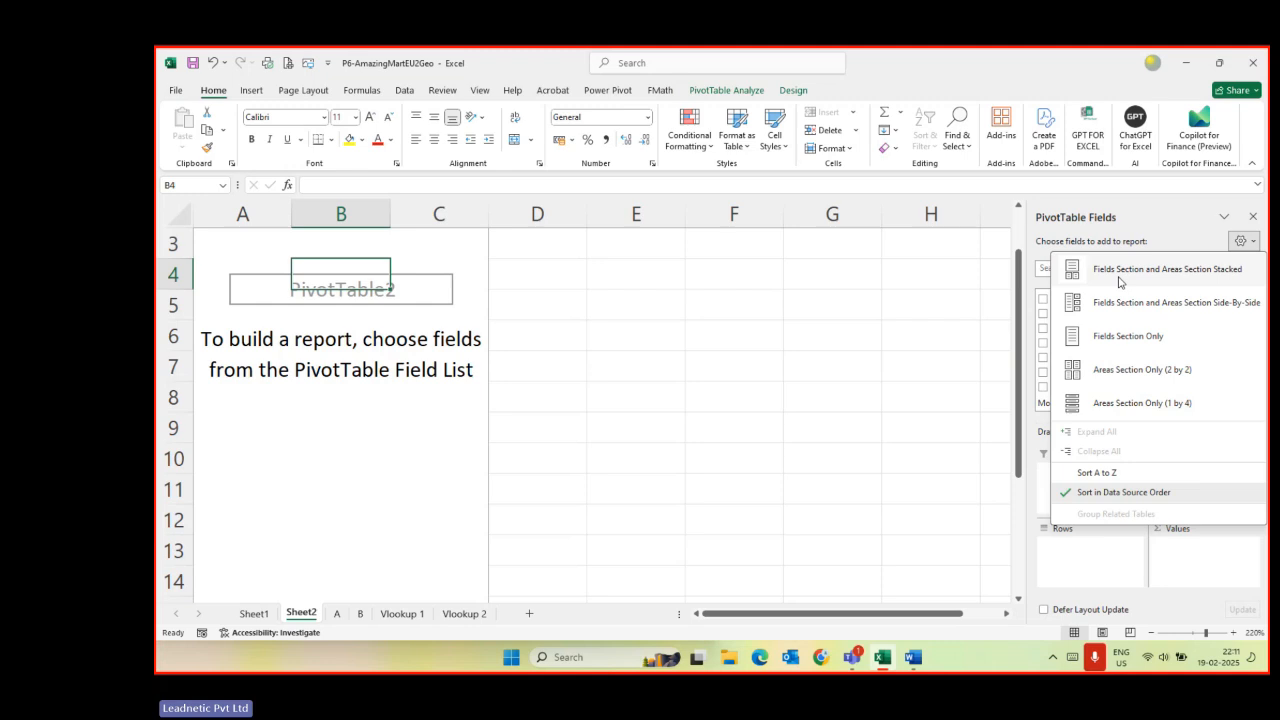
{"action": "left_click", "coordinate": [1098, 303]}
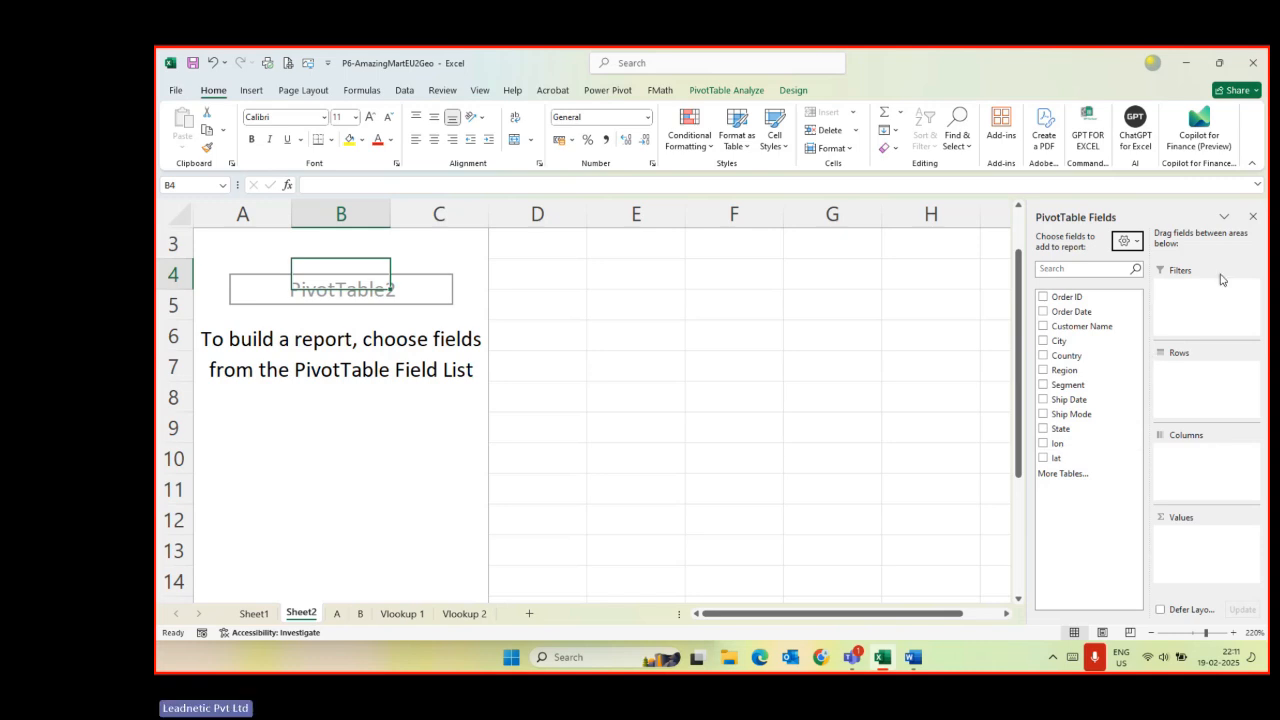
{"action": "left_click", "coordinate": [1134, 242]}
{"action": "left_click", "coordinate": [1121, 338]}
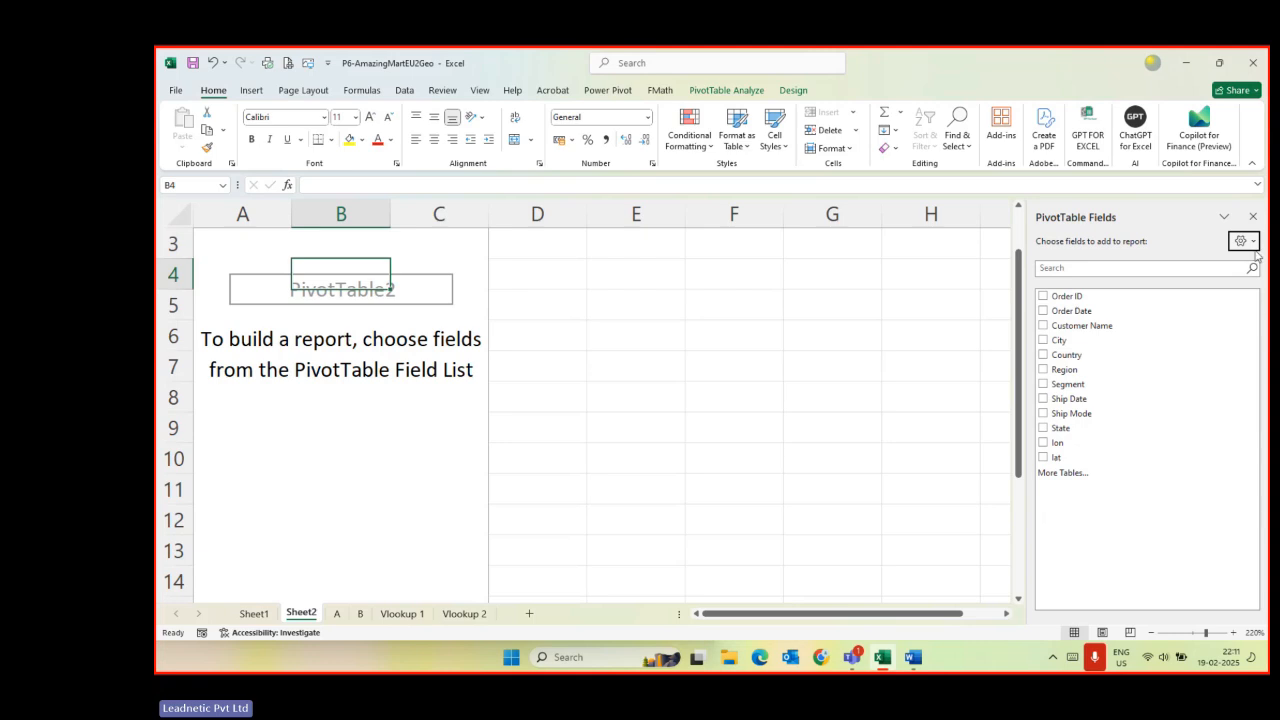
{"action": "left_click", "coordinate": [1250, 242]}
{"action": "left_click", "coordinate": [1125, 368]}
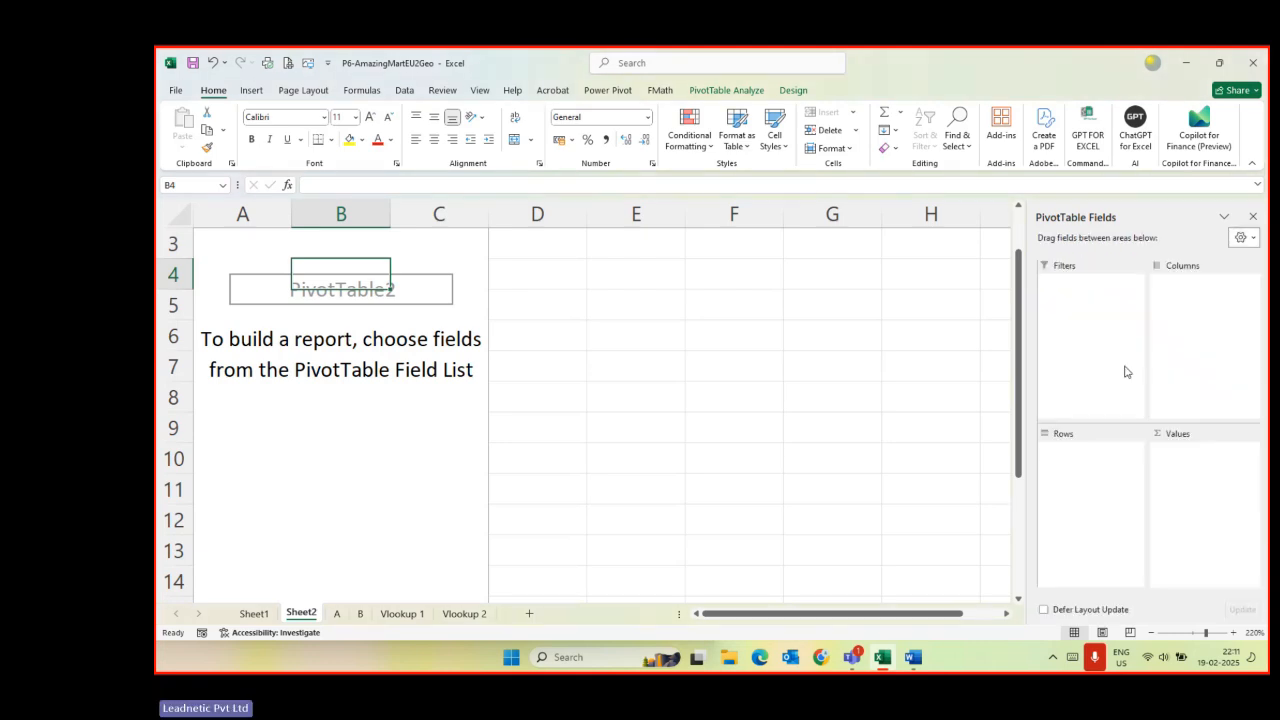
{"action": "left_click", "coordinate": [1245, 240]}
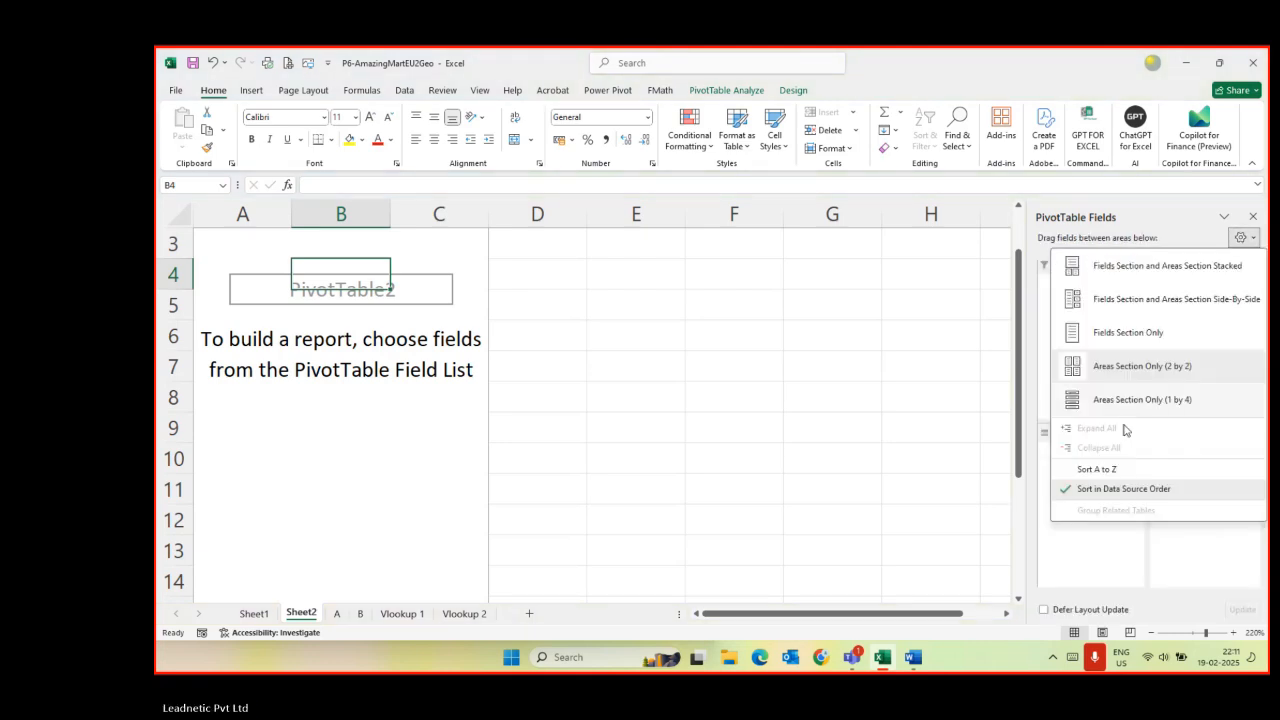
{"action": "left_click", "coordinate": [1145, 401]}
{"action": "left_click", "coordinate": [1258, 240]}
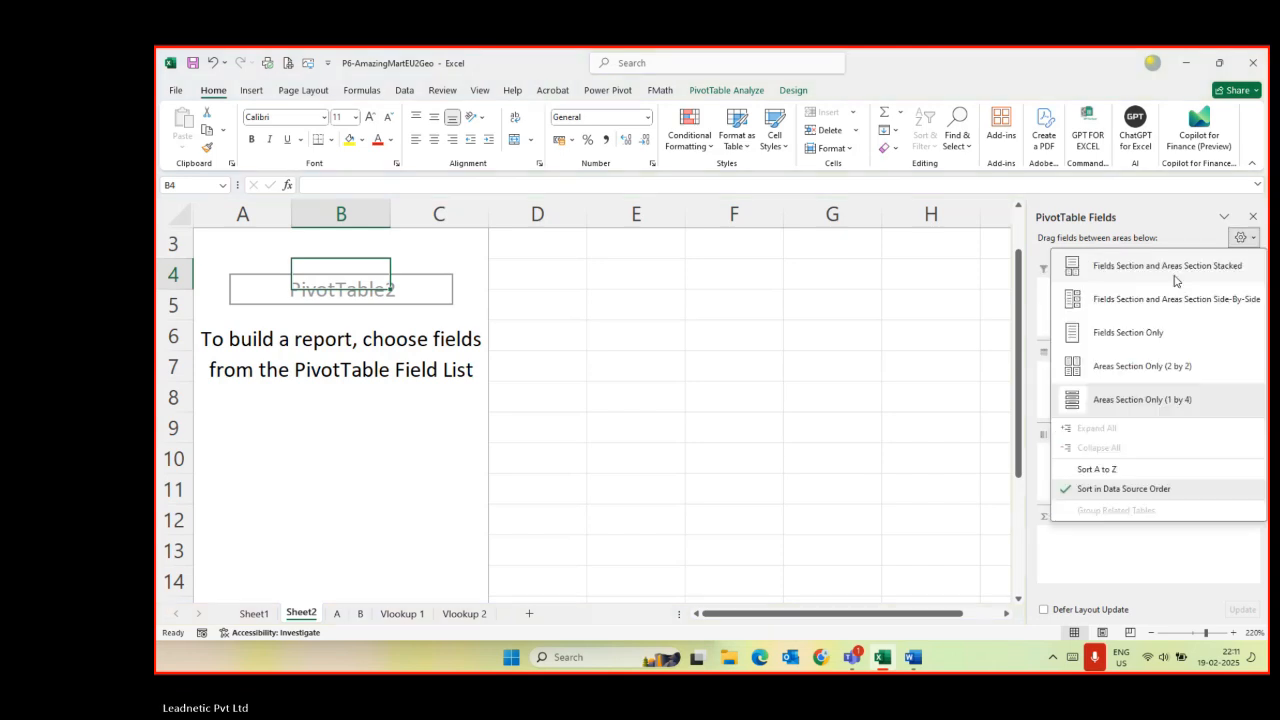
{"action": "left_click", "coordinate": [1168, 267]}
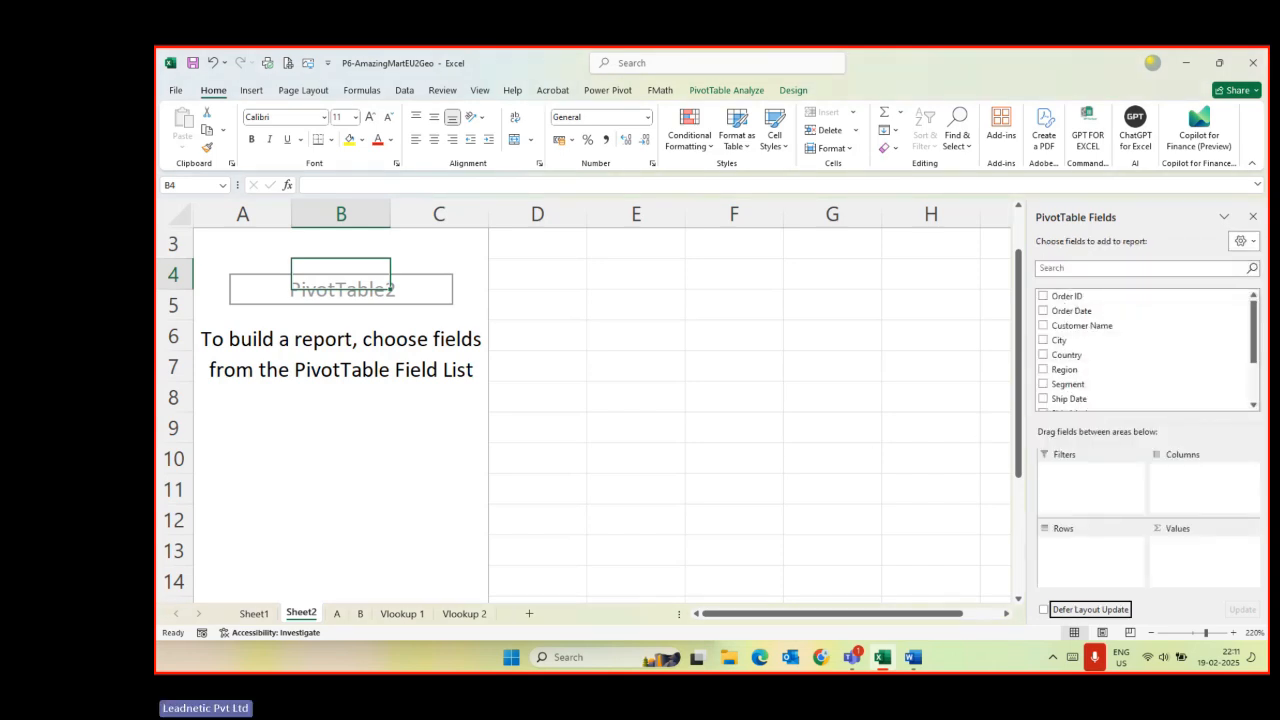
- Switch to the Word document and read the Total Number of Orders task list, highlighting the month-wise and city-wise items
{"action": "left_click", "coordinate": [913, 658]}
{"action": "left_click_drag", "start_coordinate": [304, 331], "coordinate": [590, 352]}
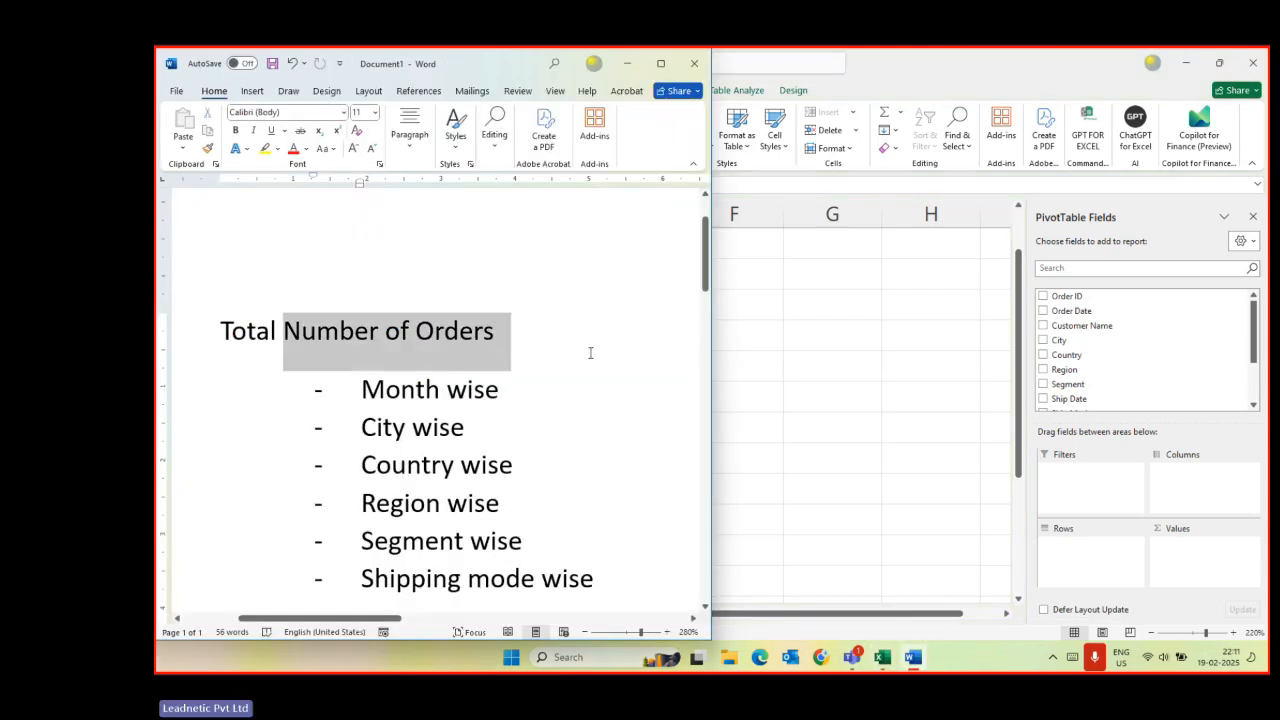
{"action": "left_click_drag", "start_coordinate": [377, 389], "coordinate": [480, 390]}
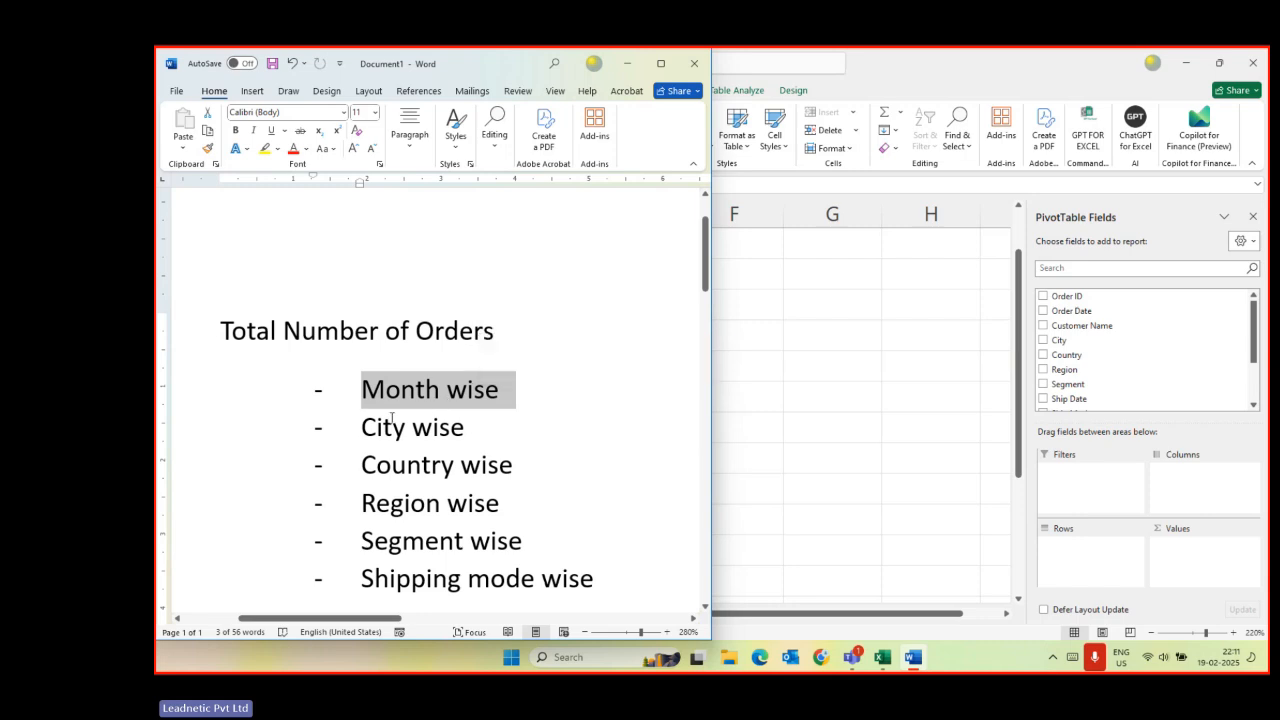
{"action": "left_click_drag", "start_coordinate": [362, 429], "coordinate": [490, 429]}
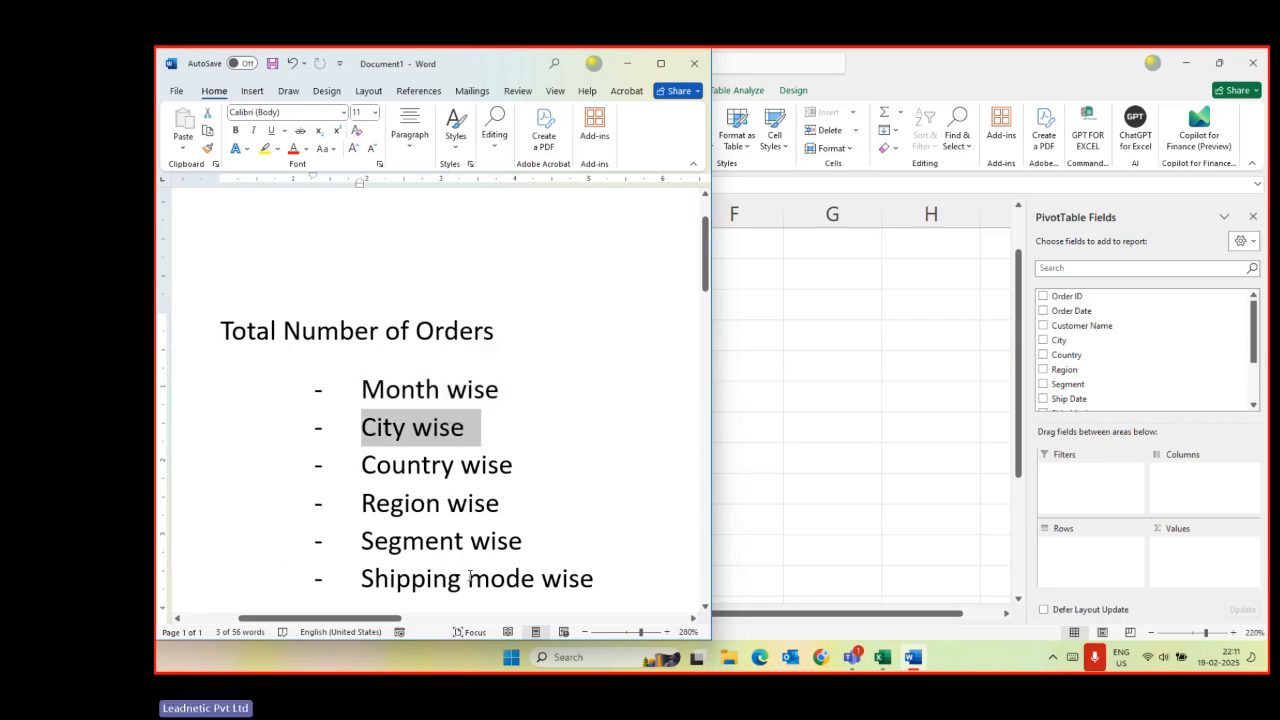
- Switch back to Excel and add the City field to the PivotTable's rows
{"action": "left_click", "coordinate": [812, 326]}
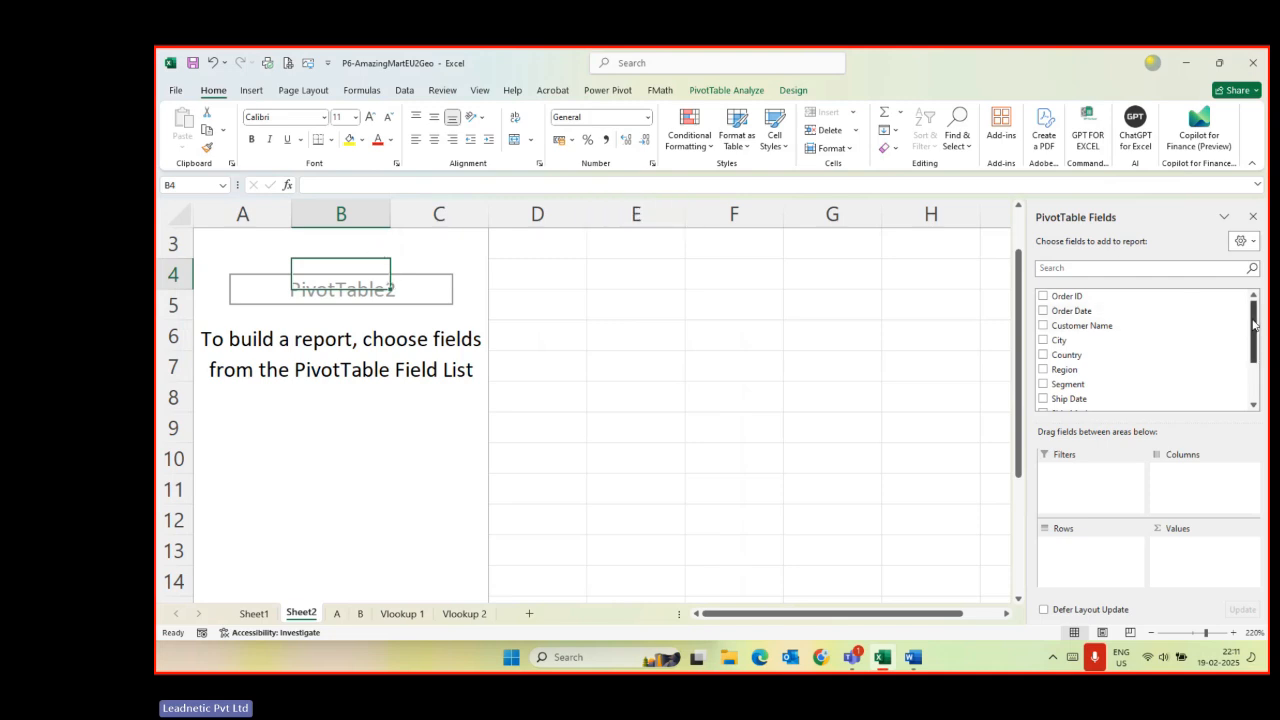
{"action": "mouse_move", "coordinate": [1253, 320]}
{"action": "left_mouse_down"}
{"action": "mouse_move", "coordinate": [1256, 330]}
{"action": "mouse_move", "coordinate": [1256, 315]}
{"action": "left_mouse_up"}
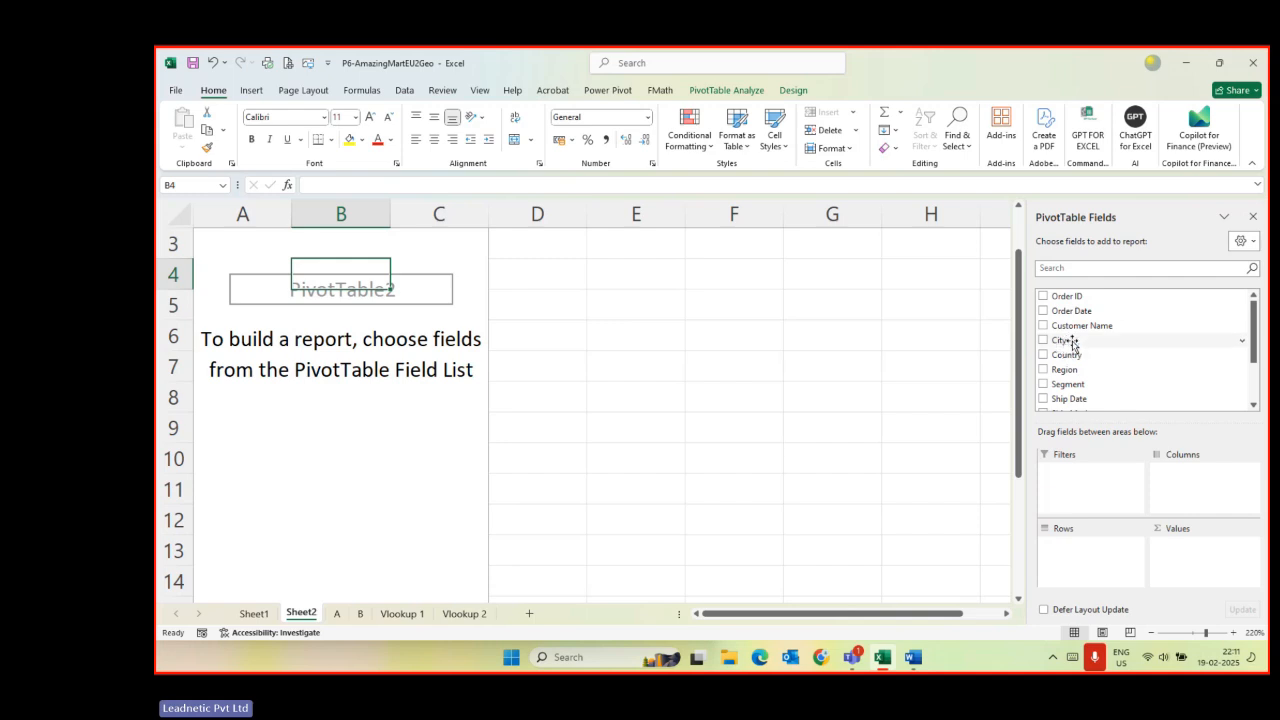
{"action": "left_click_drag", "start_coordinate": [1073, 345], "coordinate": [1072, 570]}
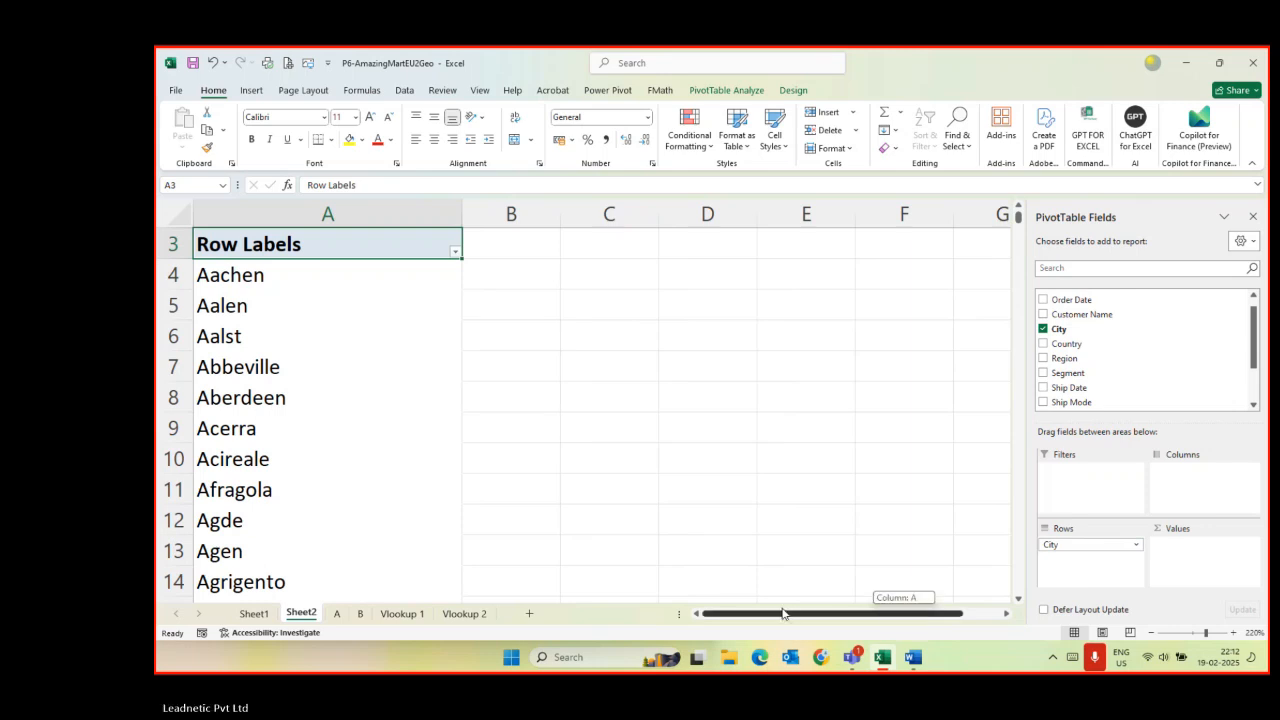
- Look through the PivotTable's city row labels, select Arles, and return to the source records on sheet A
{"action": "left_click_drag", "start_coordinate": [783, 613], "coordinate": [783, 613]}
{"action": "scroll", "coordinate": [262, 291], "scroll_direction": "down", "scroll_amount": 5}
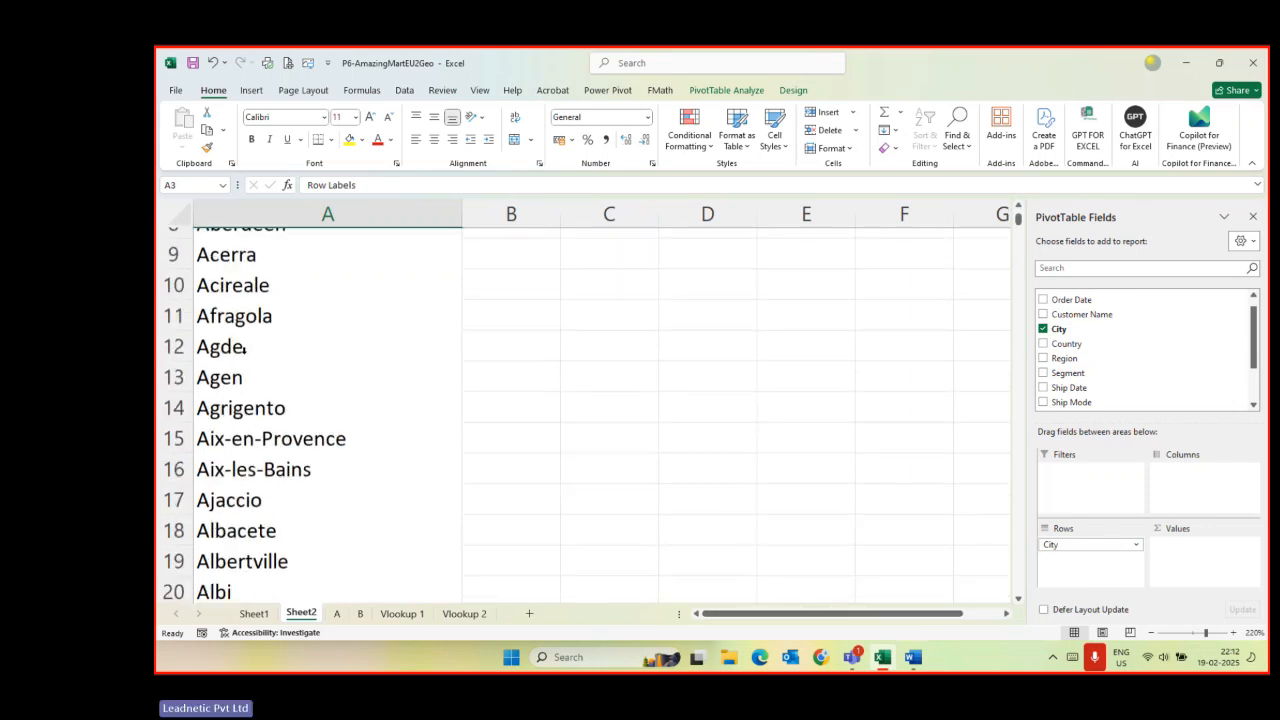
{"action": "scroll", "coordinate": [235, 377], "scroll_direction": "up", "scroll_amount": 3}
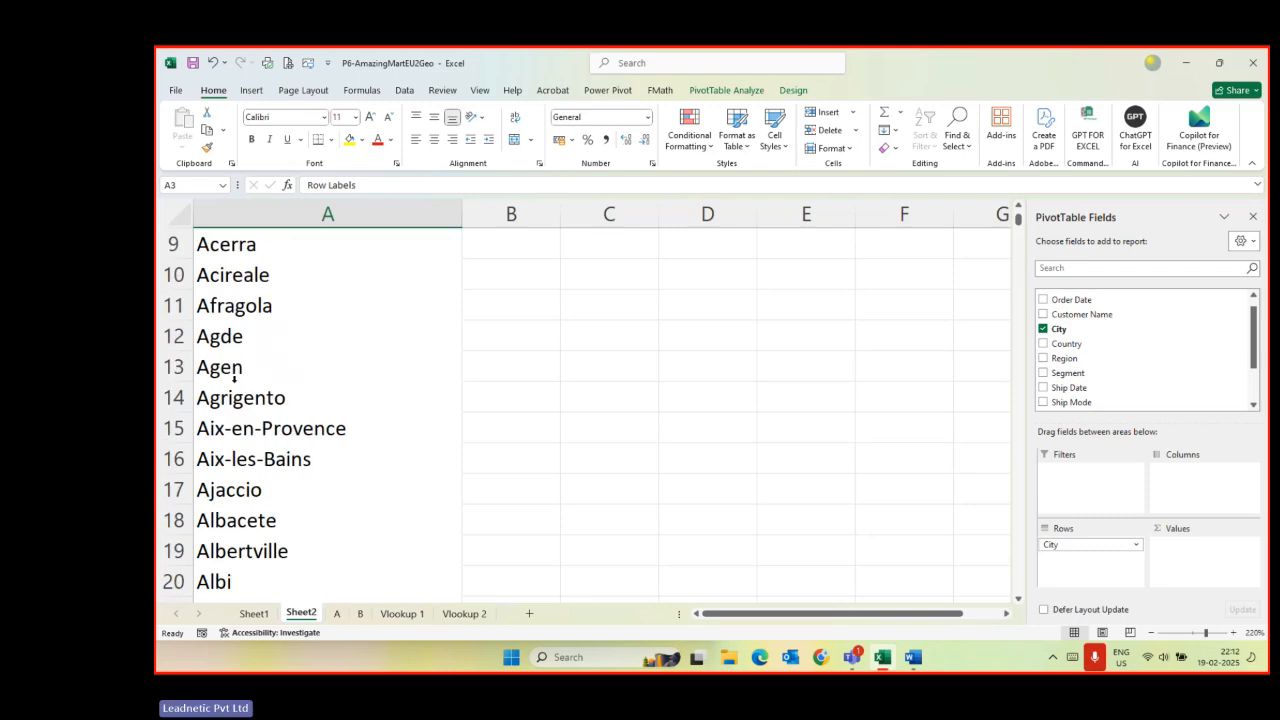
{"action": "scroll", "coordinate": [244, 305], "scroll_direction": "up", "scroll_amount": 3}
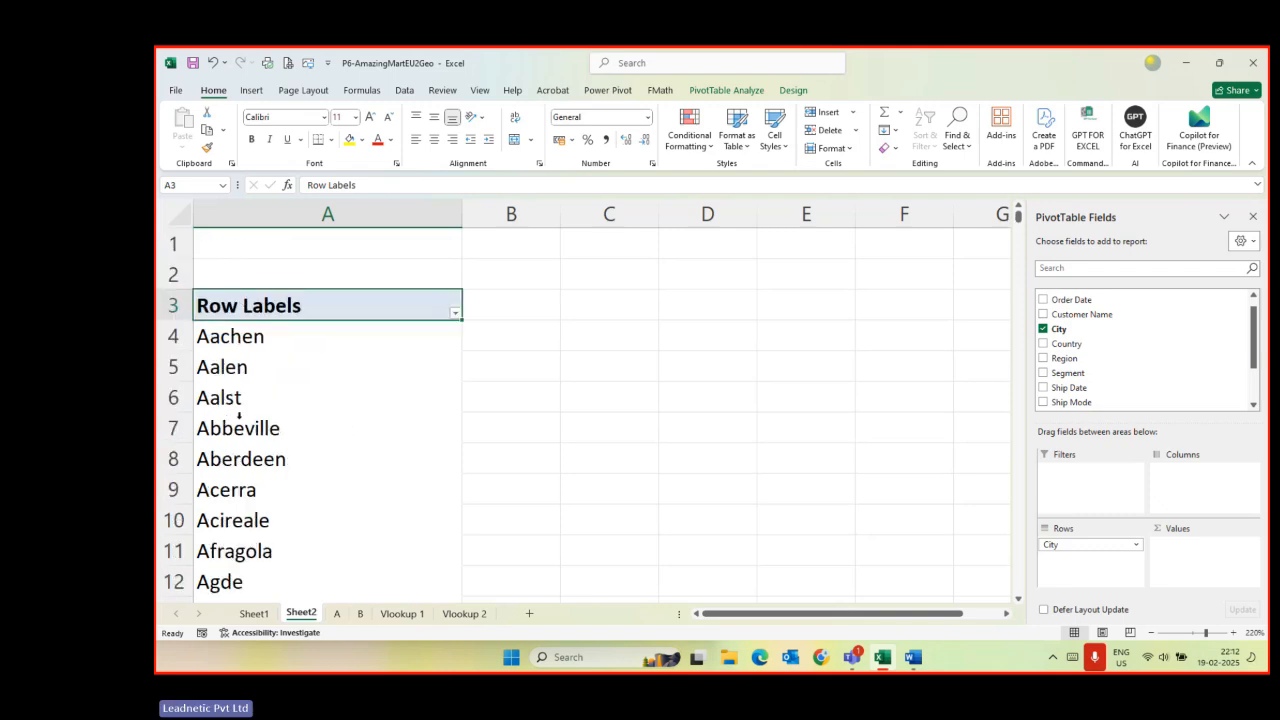
{"action": "scroll", "coordinate": [238, 418], "scroll_direction": "down", "scroll_amount": 6}
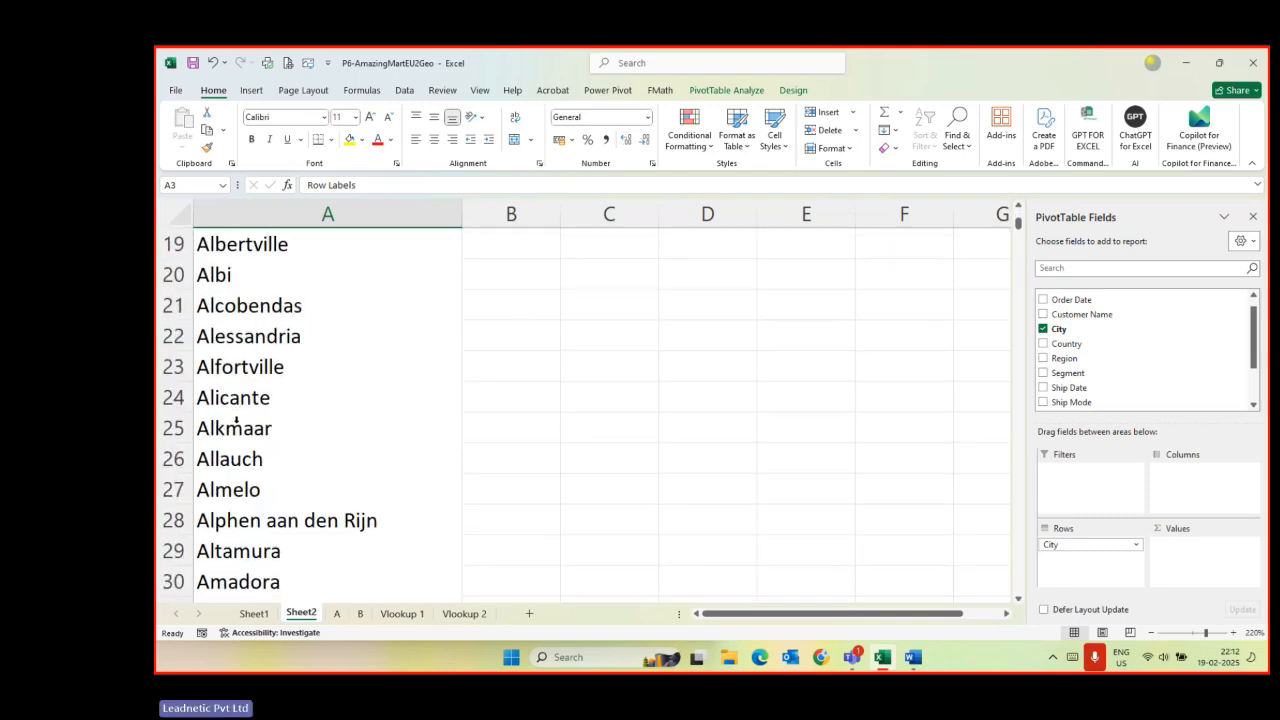
{"action": "scroll", "coordinate": [236, 422], "scroll_direction": "down", "scroll_amount": 5}
{"action": "scroll", "coordinate": [237, 423], "scroll_direction": "down", "scroll_amount": 5}
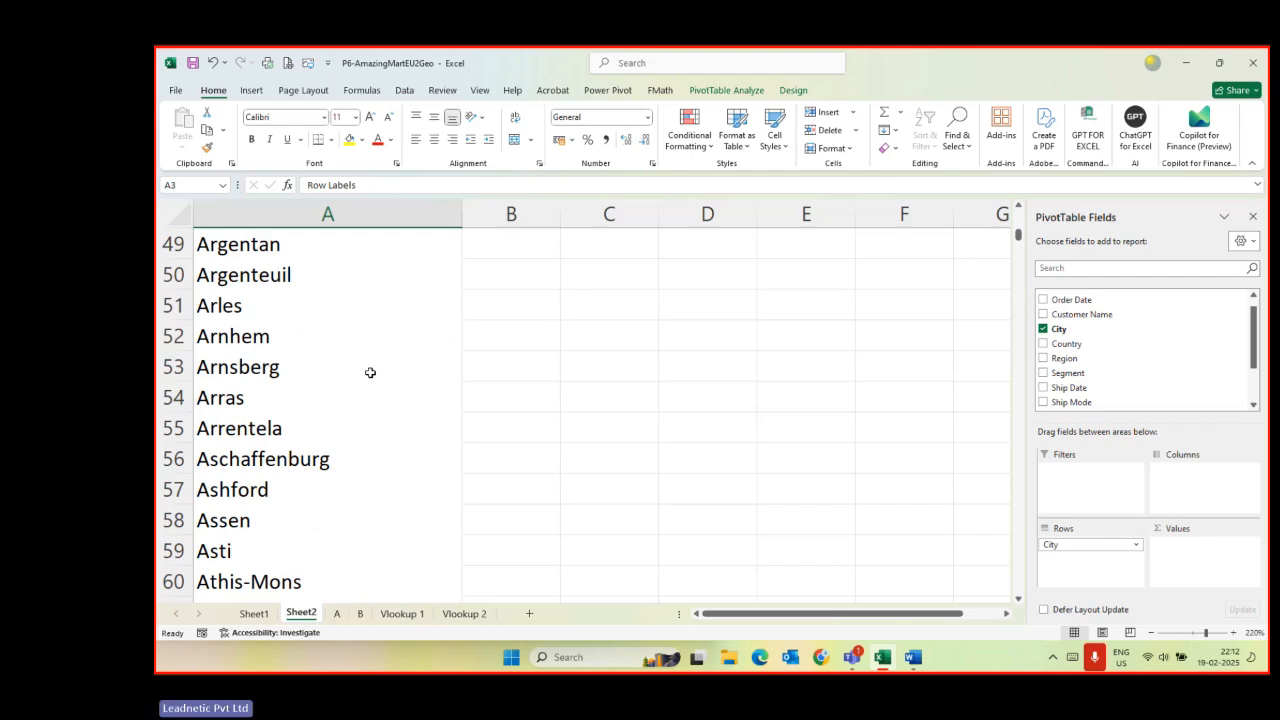
{"action": "left_click", "coordinate": [220, 308]}
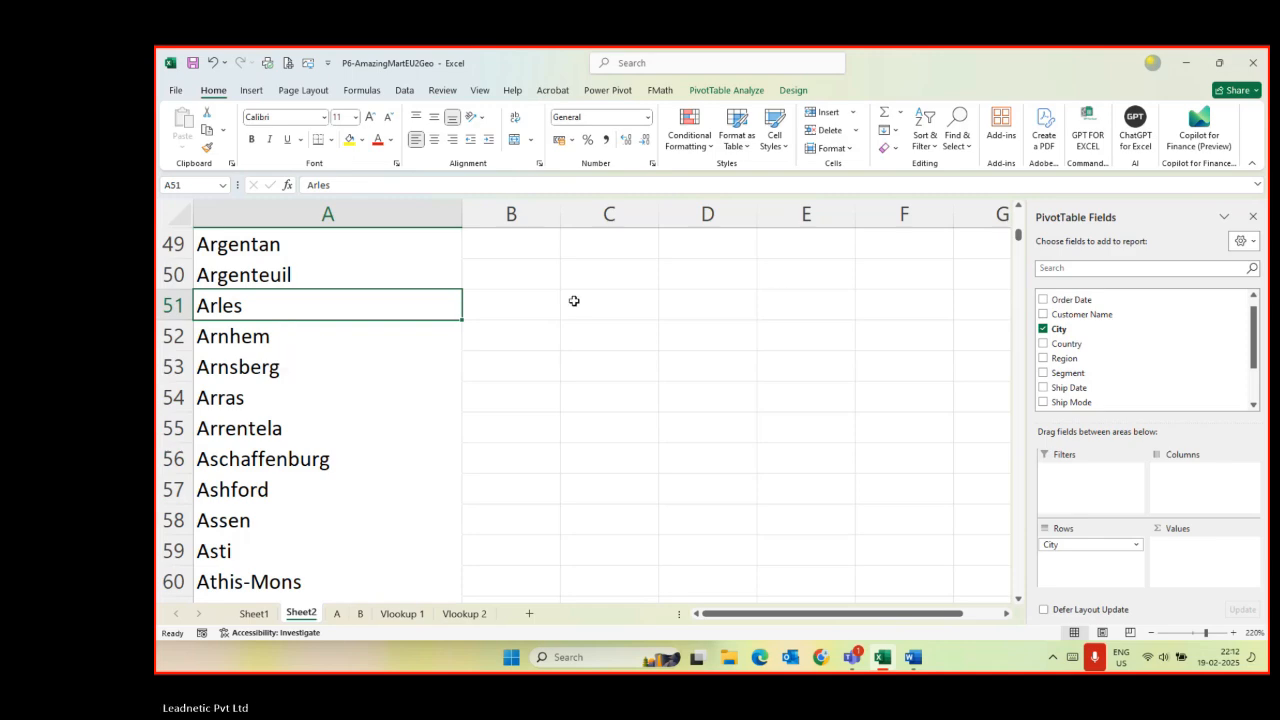
{"action": "left_click", "coordinate": [337, 614]}
{"action": "left_click", "coordinate": [455, 423]}
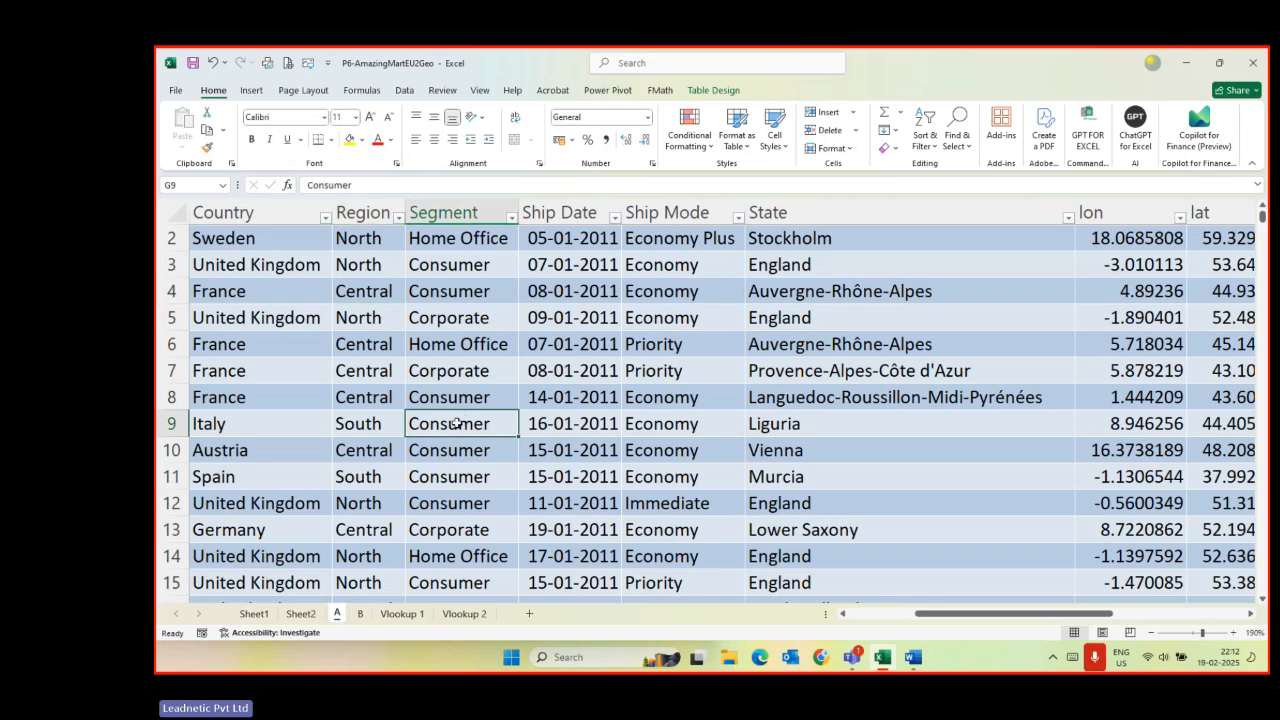
- Go to the start of the order table on sheet A and examine the Order ID, Order Date and Region columns
{"action": "key", "text": "ctrl+Home"}
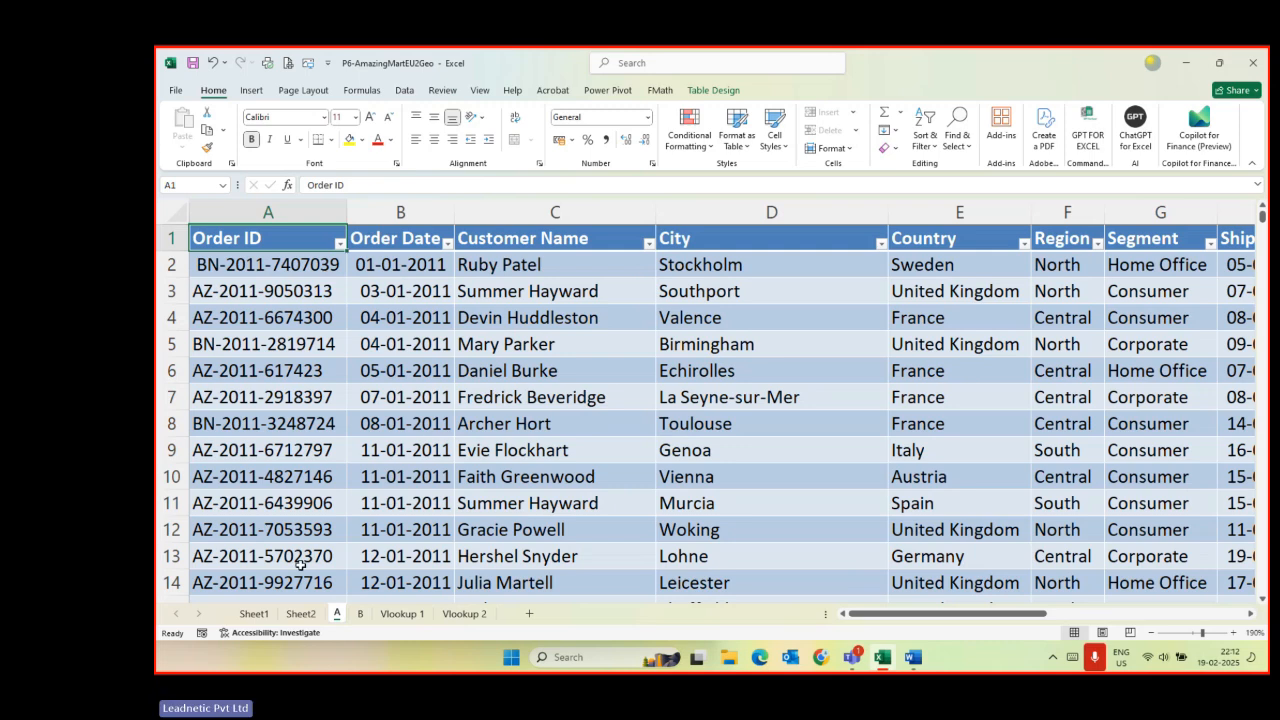
{"action": "left_click", "coordinate": [315, 265]}
{"action": "left_click", "coordinate": [374, 271]}
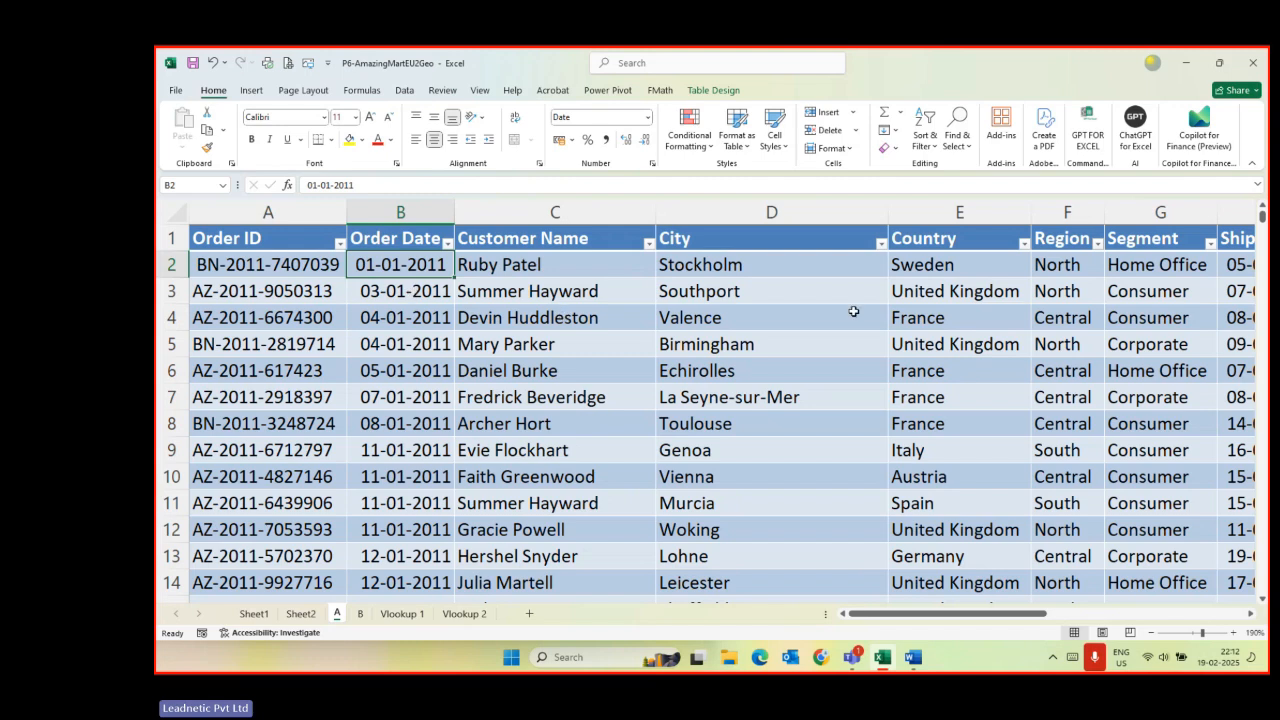
{"action": "left_click", "coordinate": [1061, 269]}
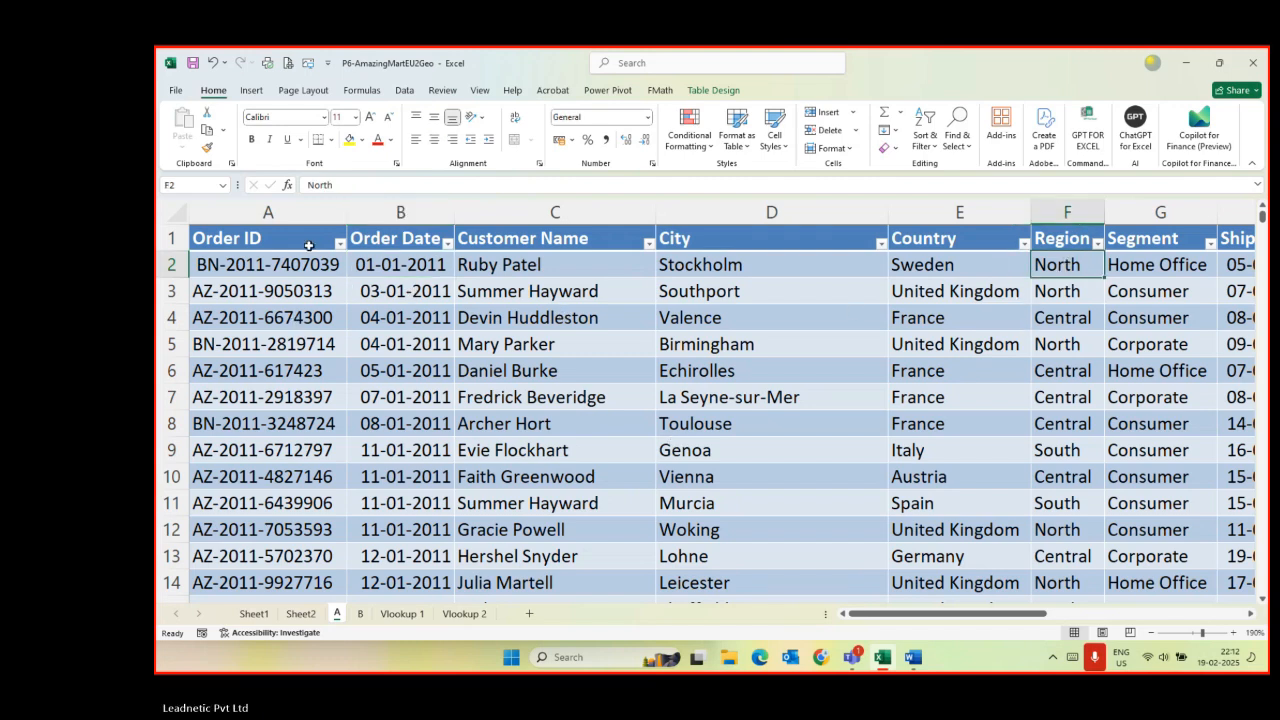
{"action": "left_click_drag", "start_coordinate": [256, 267], "coordinate": [251, 429]}
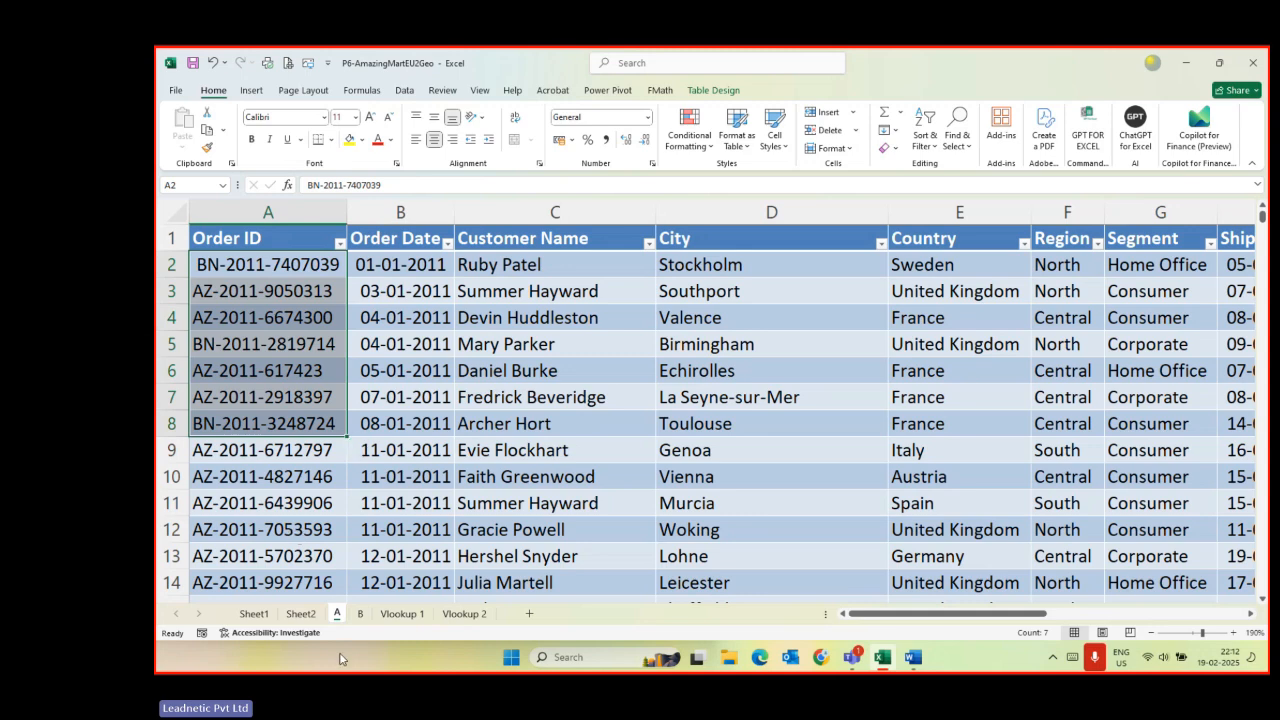
- Return to the PivotTable on Sheet2, add the Order ID field to its values as a count, and select Aachen's count
{"action": "left_click", "coordinate": [301, 615]}
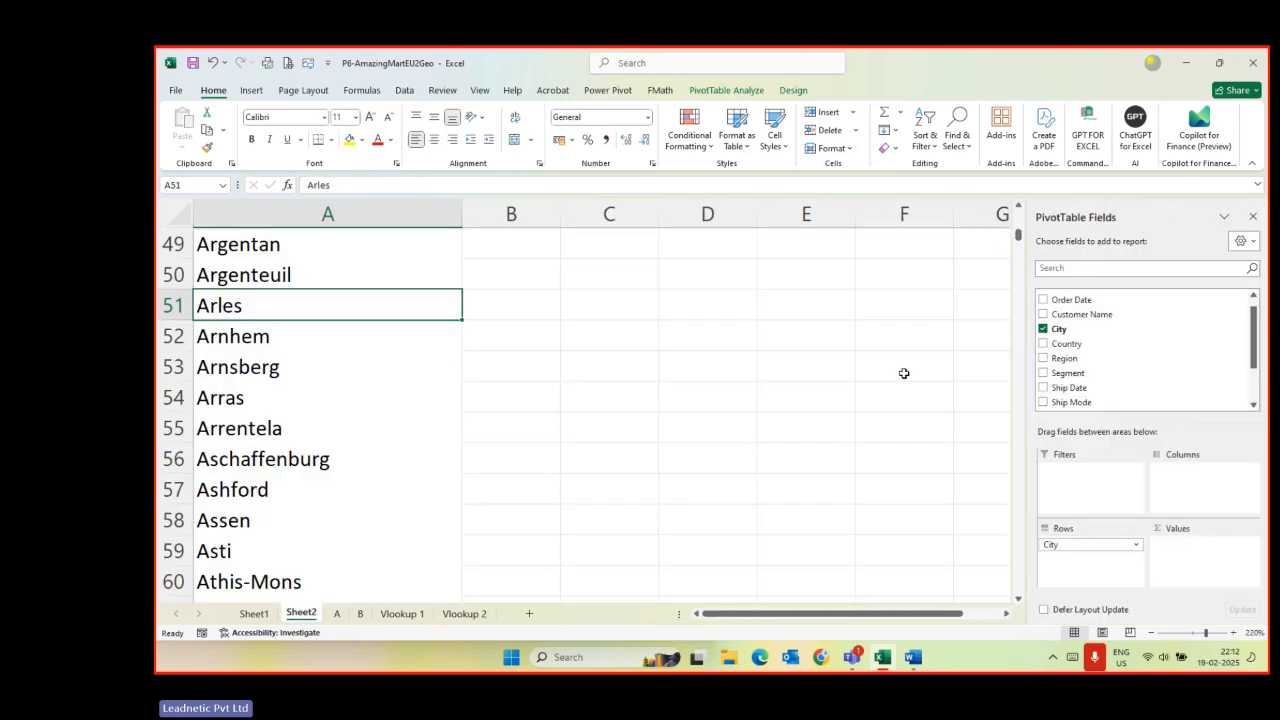
{"action": "scroll", "coordinate": [1062, 343], "scroll_direction": "up", "scroll_amount": 1}
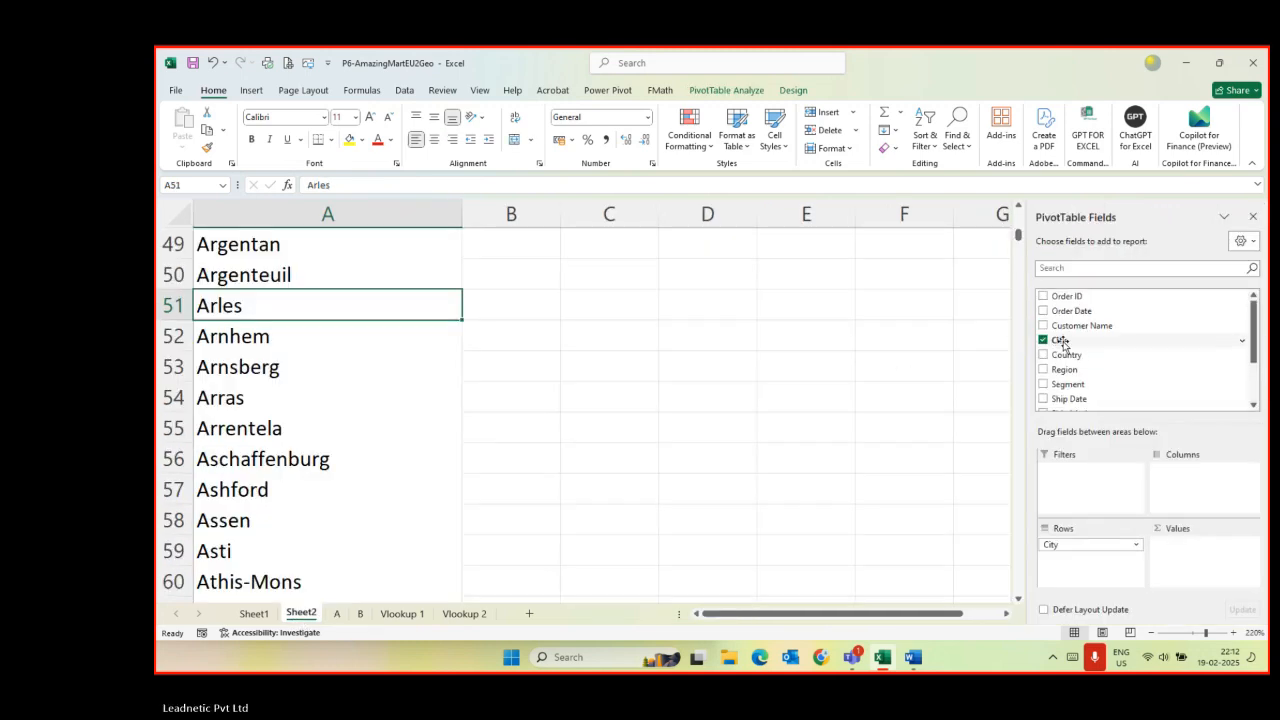
{"action": "left_click_drag", "start_coordinate": [1070, 302], "coordinate": [1205, 566]}
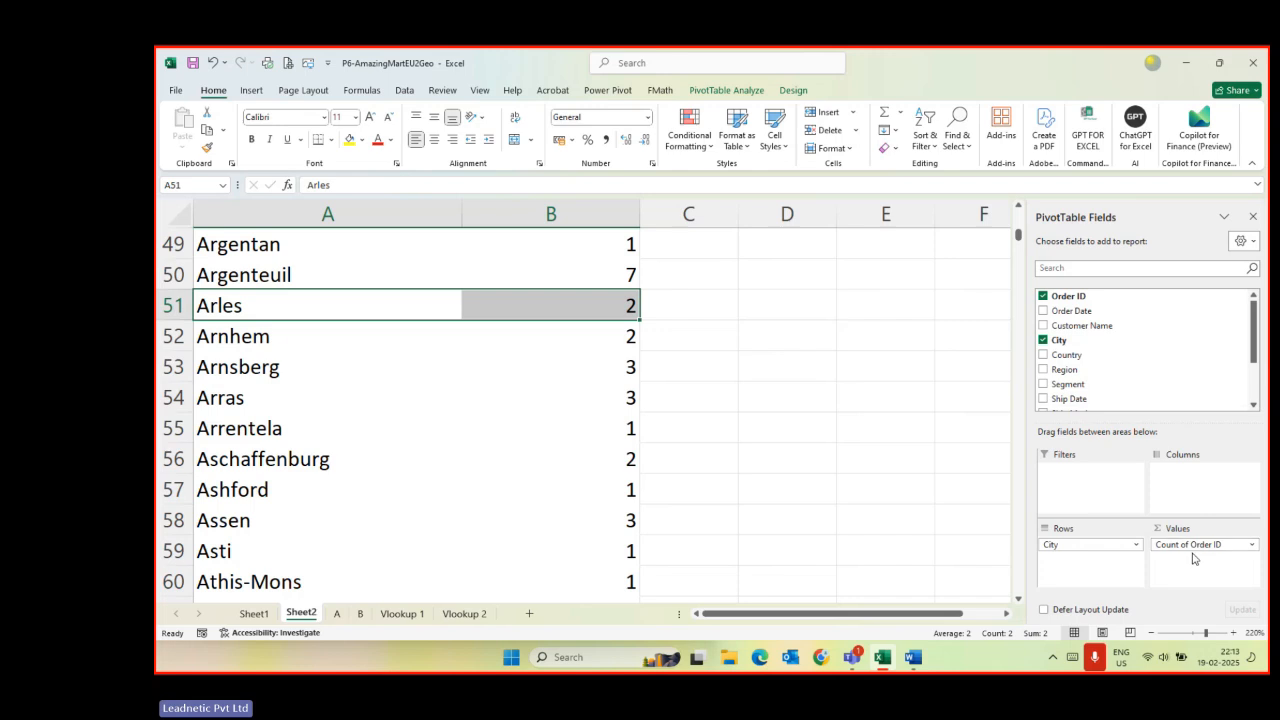
{"action": "scroll", "coordinate": [744, 471], "scroll_direction": "up", "scroll_amount": 16}
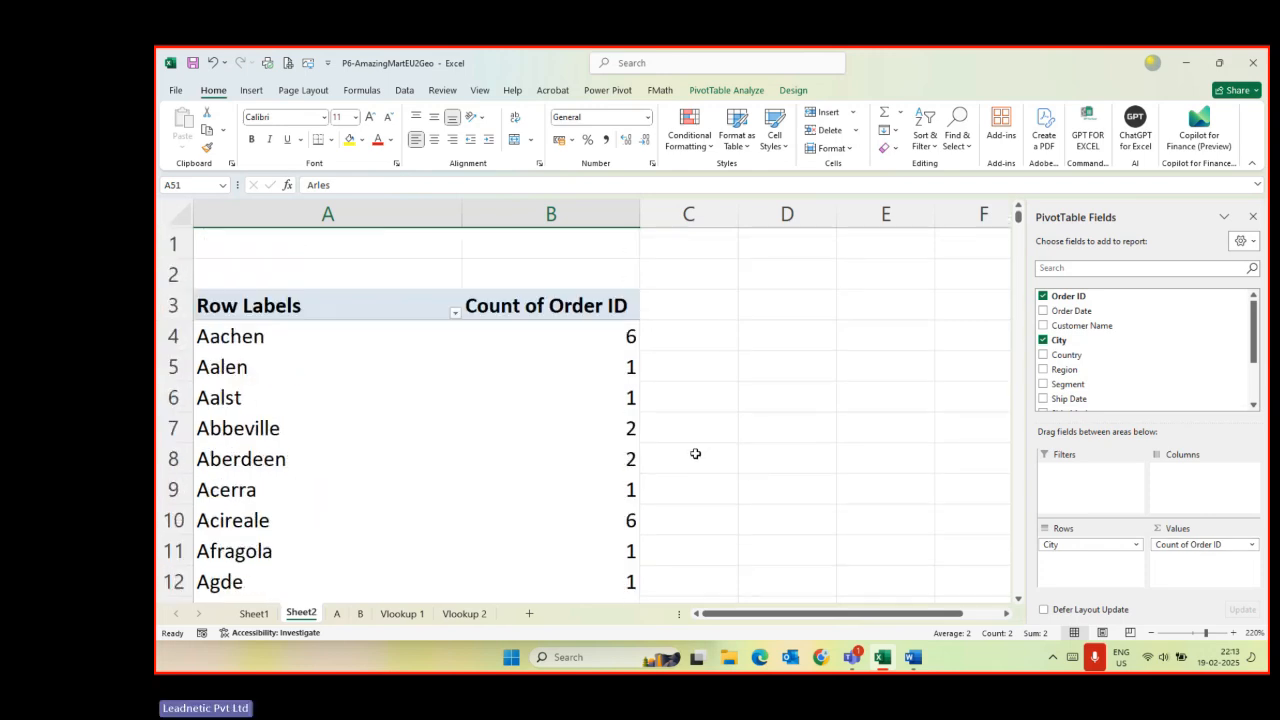
{"action": "left_click", "coordinate": [603, 337]}
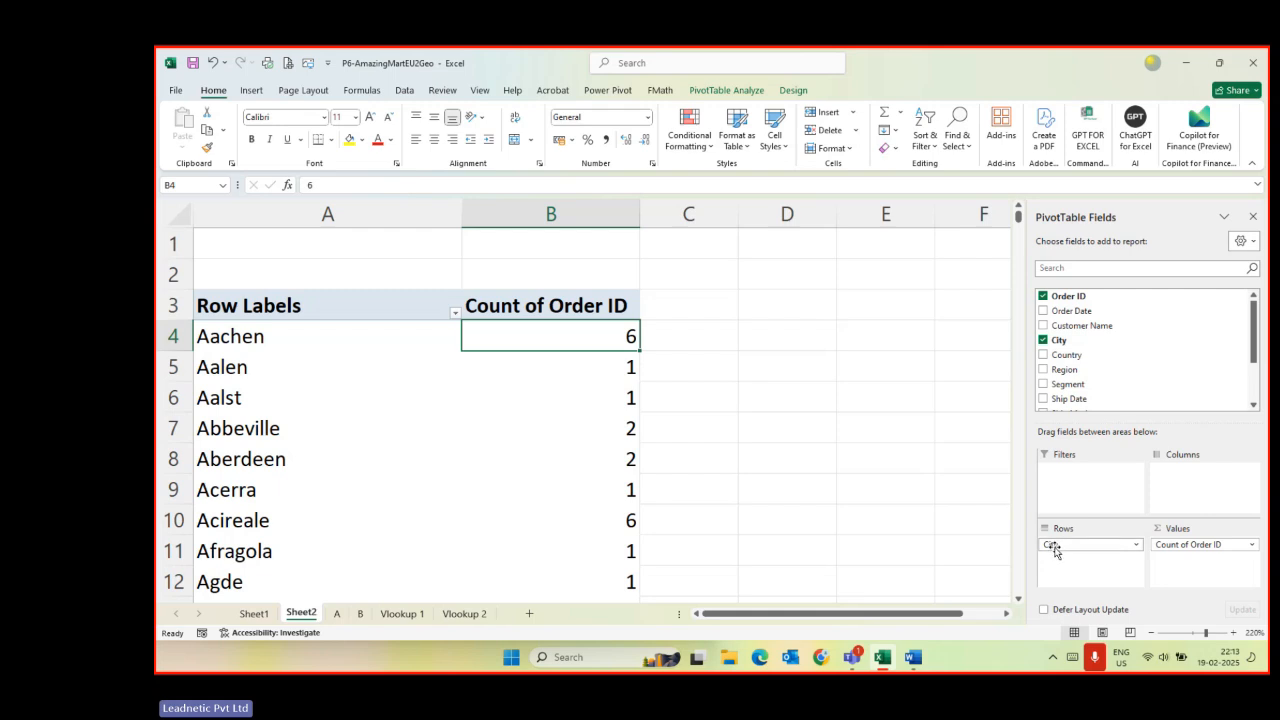
- Try the City field in the PivotTable's columns and move it back to the rows
{"action": "left_click_drag", "start_coordinate": [269, 375], "coordinate": [263, 549]}
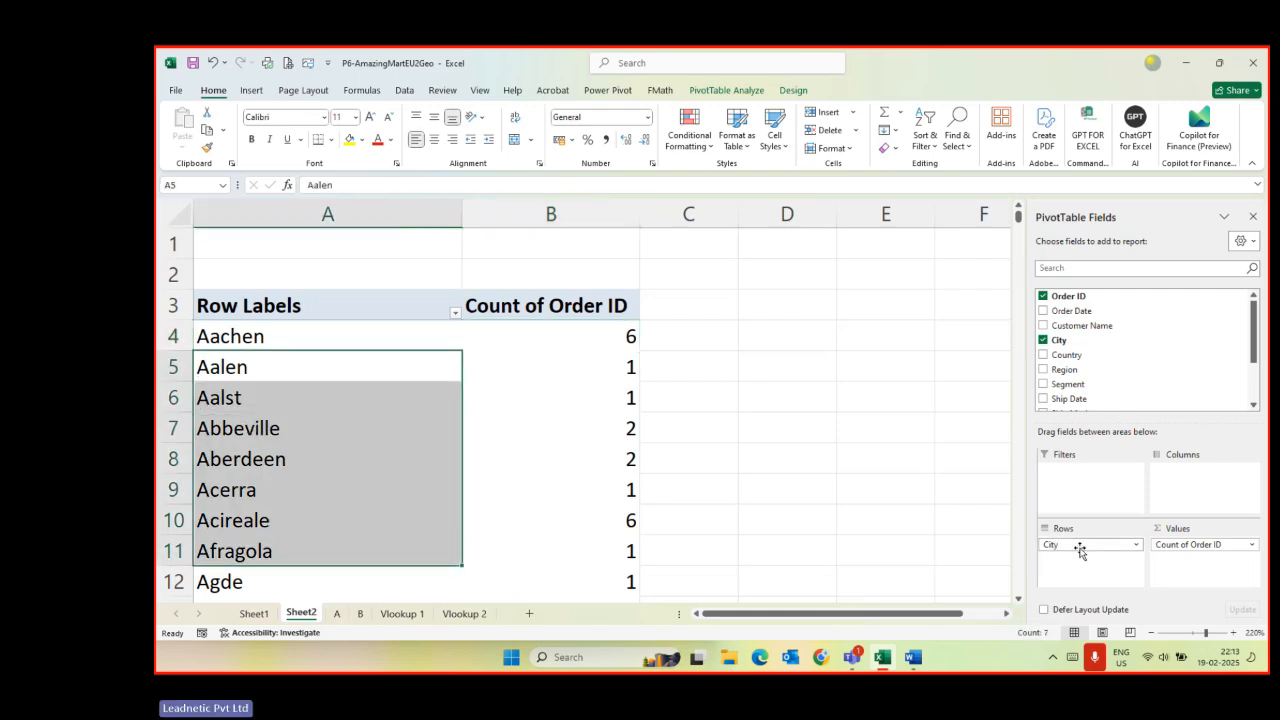
{"action": "left_click_drag", "start_coordinate": [1080, 548], "coordinate": [1206, 484]}
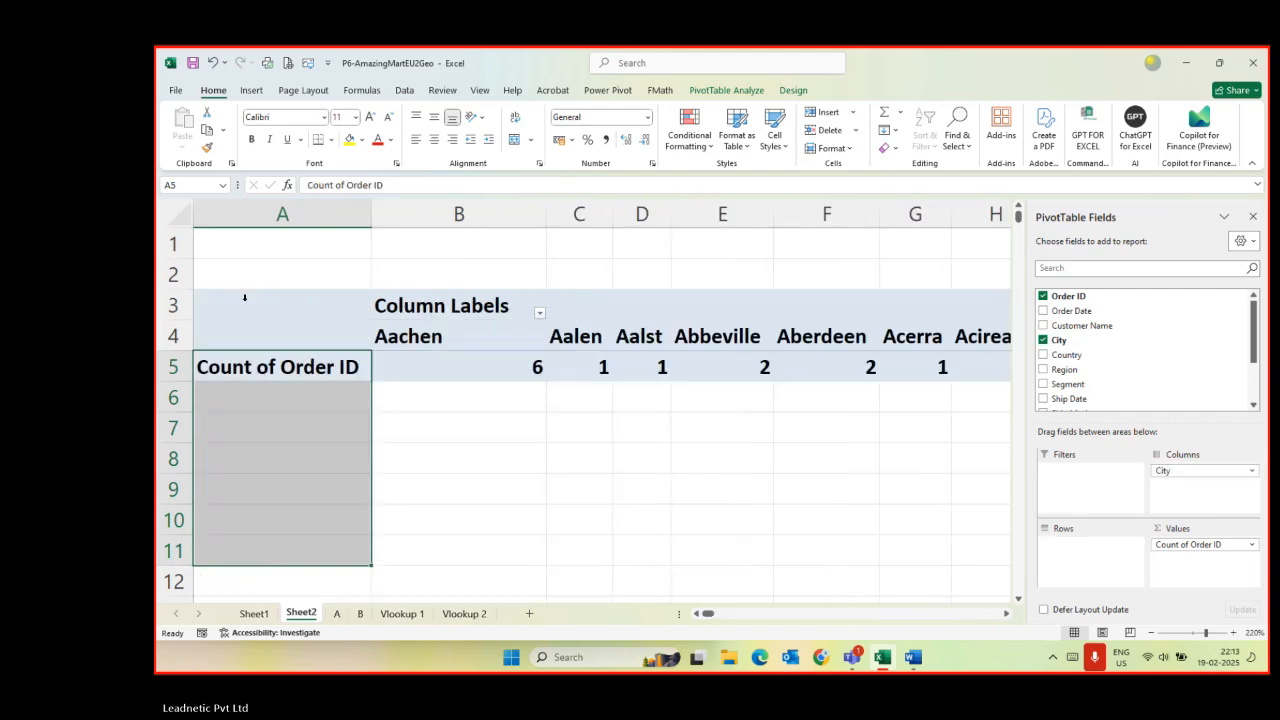
{"action": "mouse_move", "coordinate": [802, 374]}
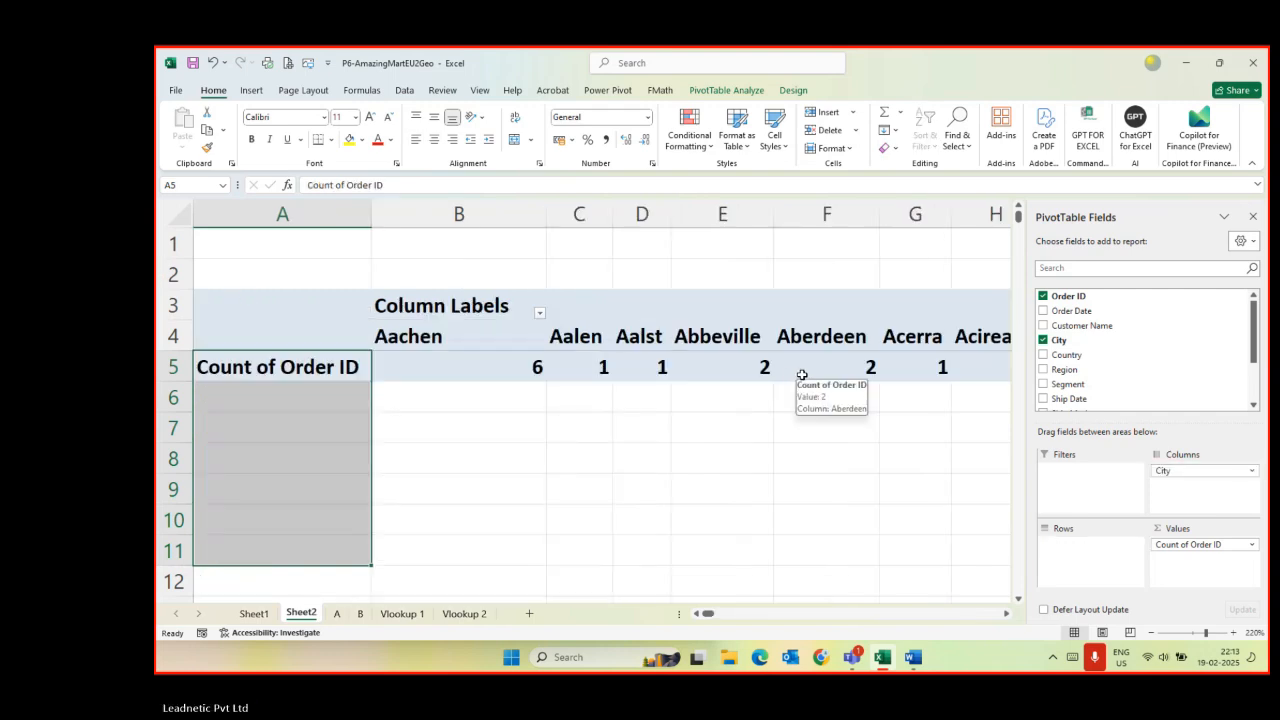
{"action": "left_click", "coordinate": [784, 401]}
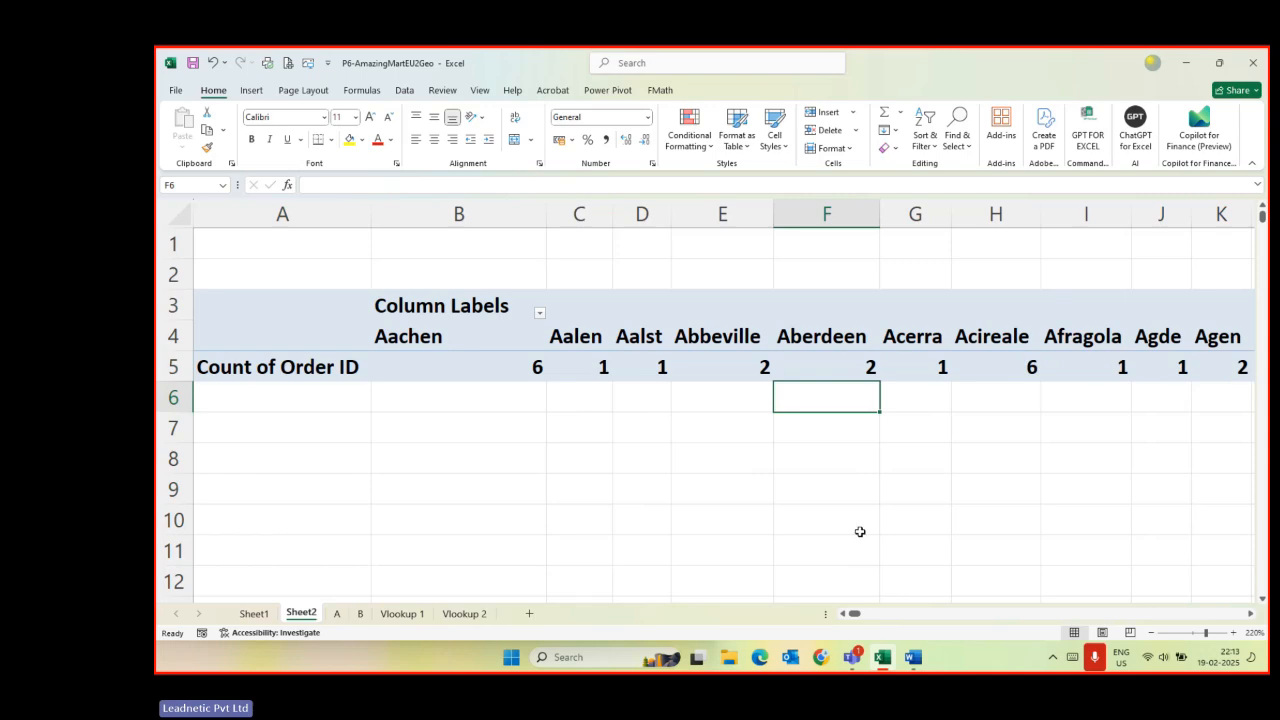
{"action": "left_click_drag", "start_coordinate": [855, 619], "coordinate": [829, 613]}
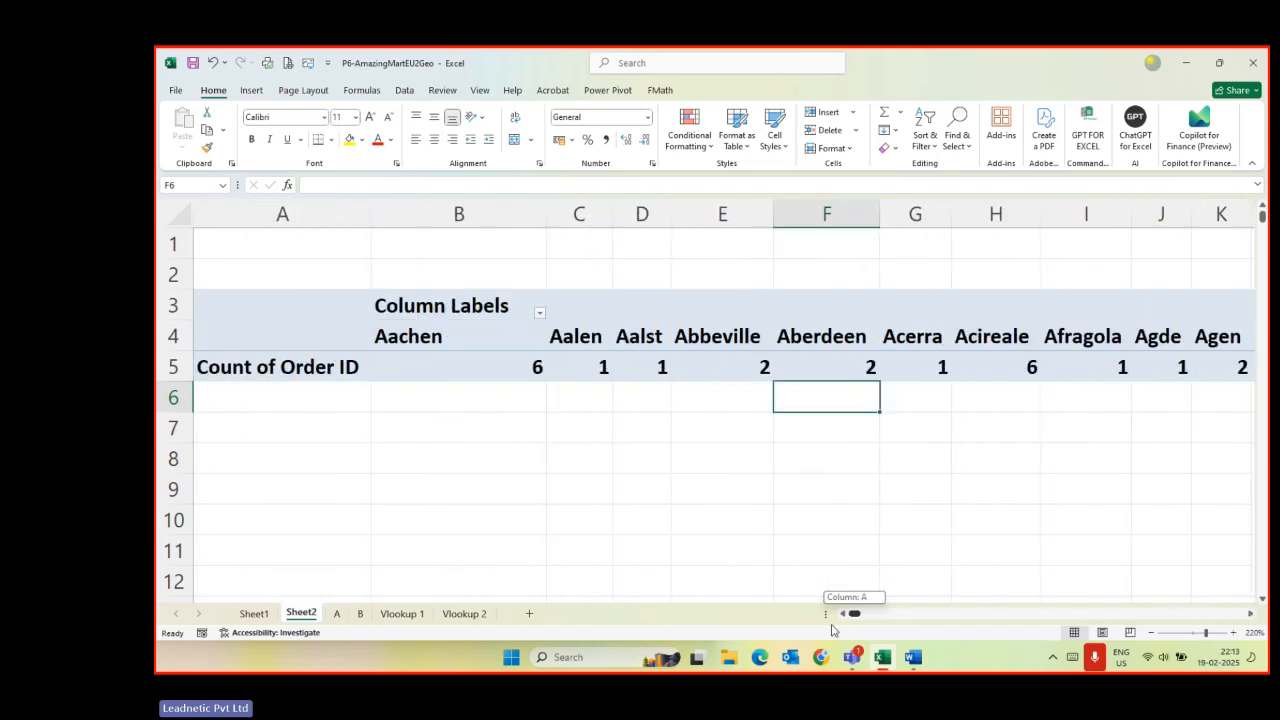
{"action": "left_click", "coordinate": [632, 358]}
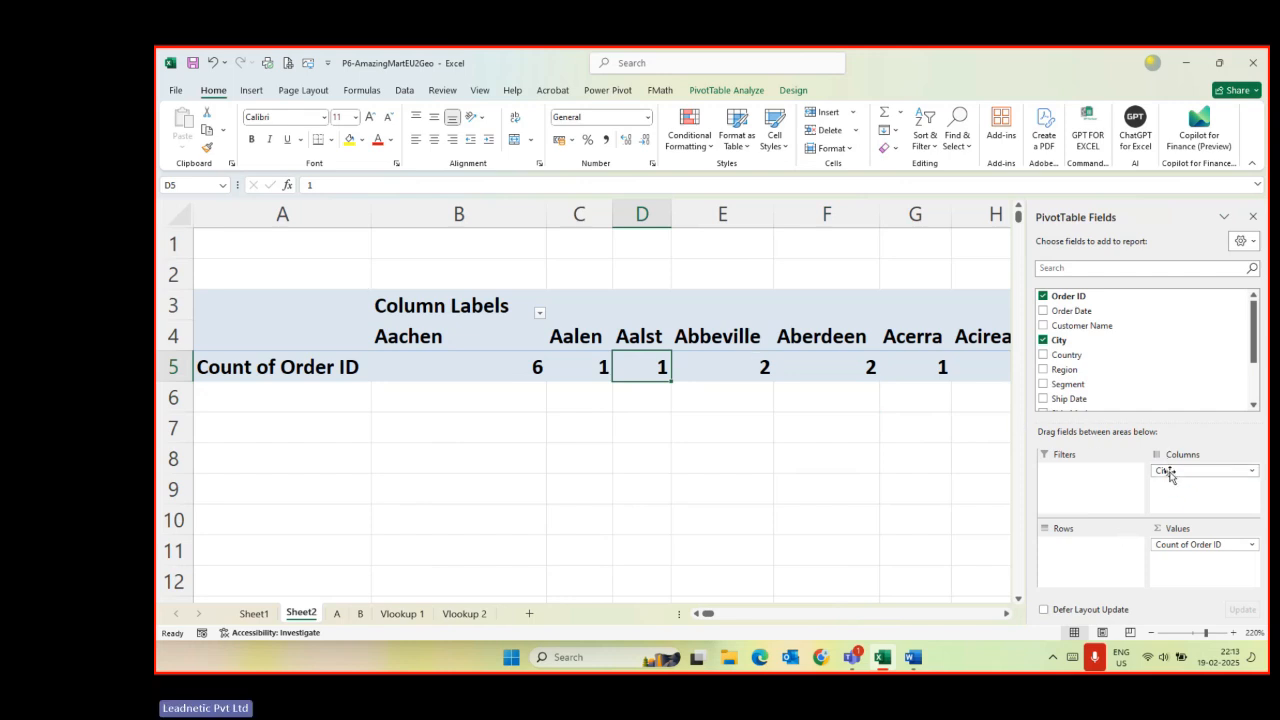
{"action": "left_click_drag", "start_coordinate": [1168, 471], "coordinate": [1095, 552]}
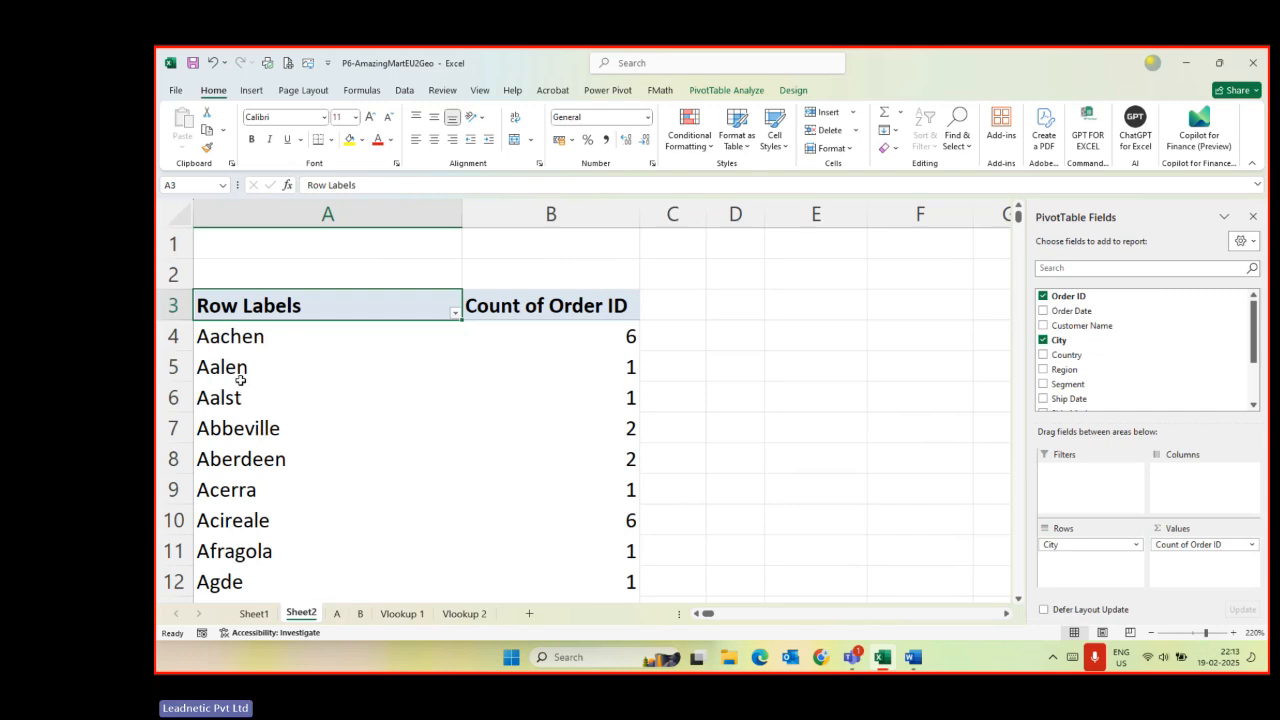
- Review the order counts for Aachen to Abbeville and add the Region field to the PivotTable's columns
{"action": "scroll", "coordinate": [238, 385], "scroll_direction": "down", "scroll_amount": 6}
{"action": "scroll", "coordinate": [240, 400], "scroll_direction": "up", "scroll_amount": 6}
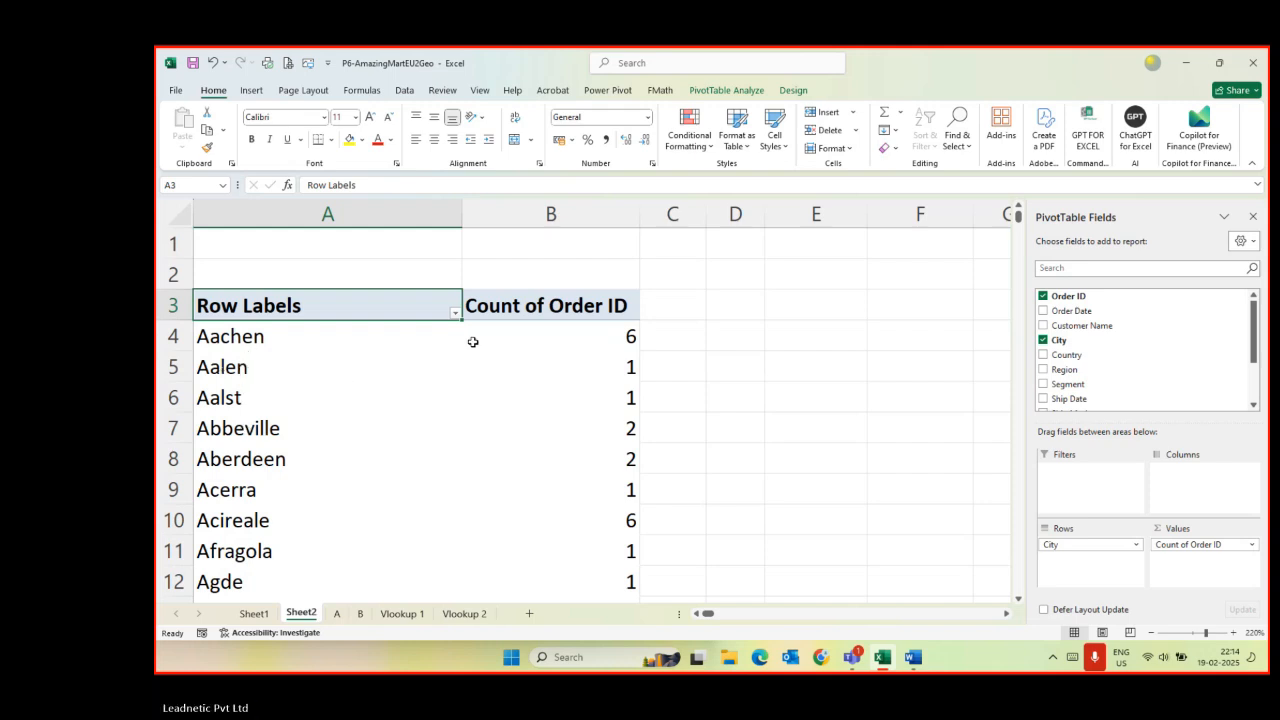
{"action": "left_click_drag", "start_coordinate": [233, 341], "coordinate": [235, 426]}
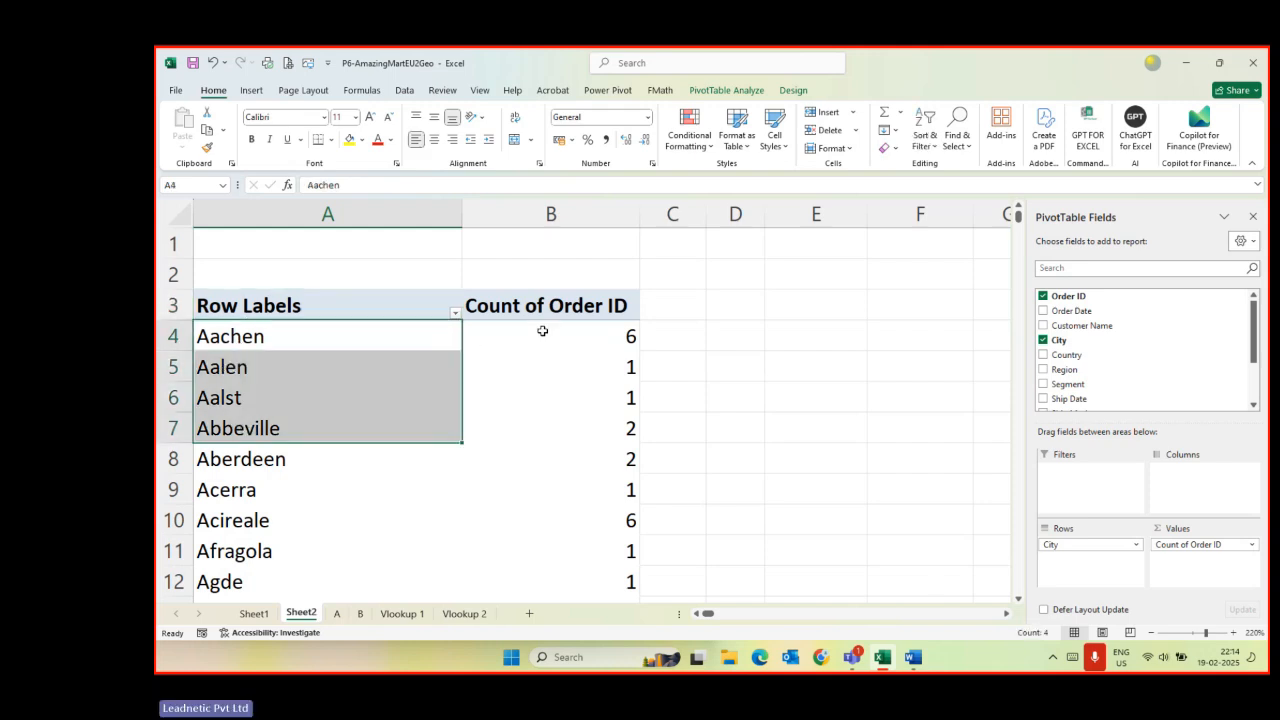
{"action": "left_click_drag", "start_coordinate": [543, 331], "coordinate": [555, 448]}
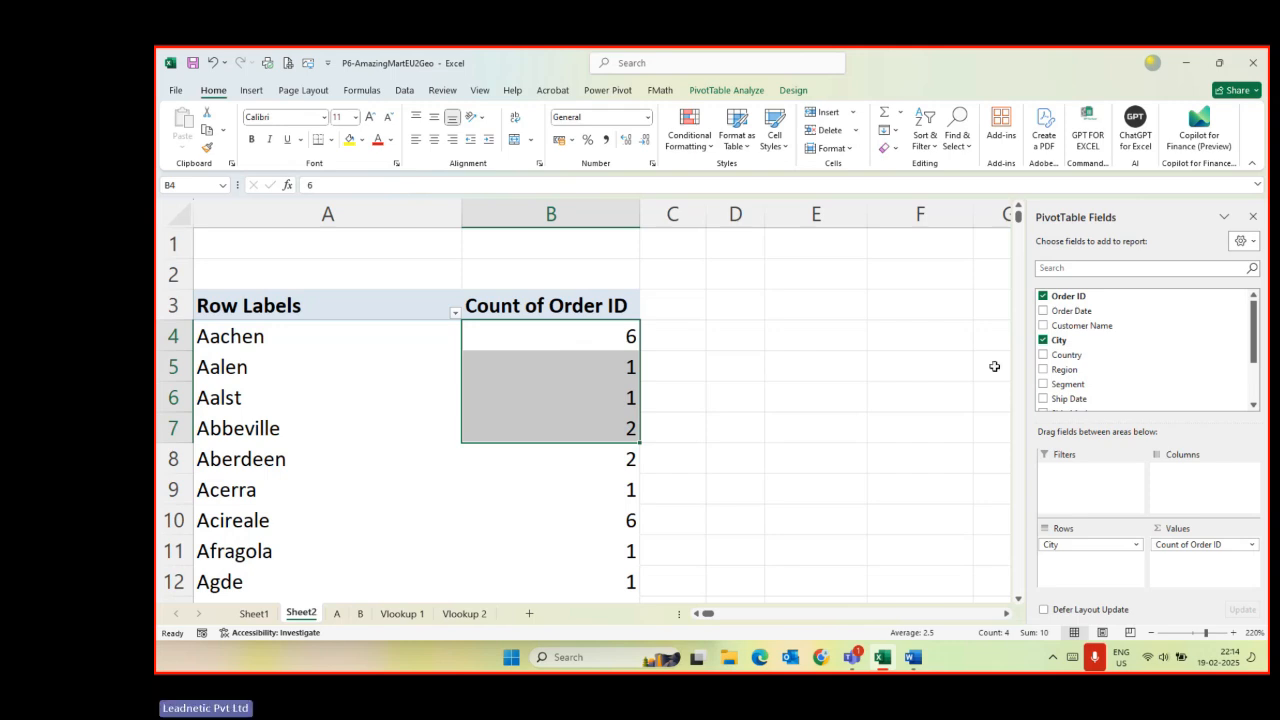
{"action": "left_click", "coordinate": [652, 392]}
{"action": "left_click", "coordinate": [558, 385]}
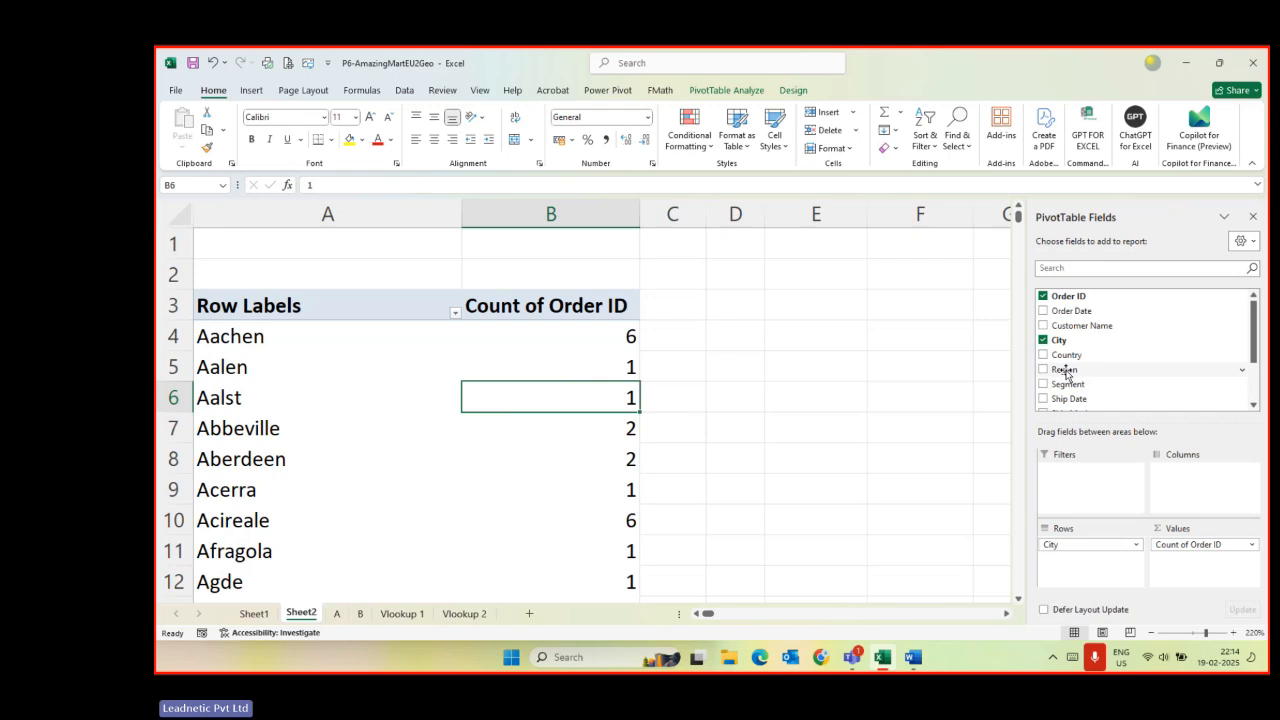
{"action": "left_click_drag", "start_coordinate": [1065, 372], "coordinate": [1180, 488]}
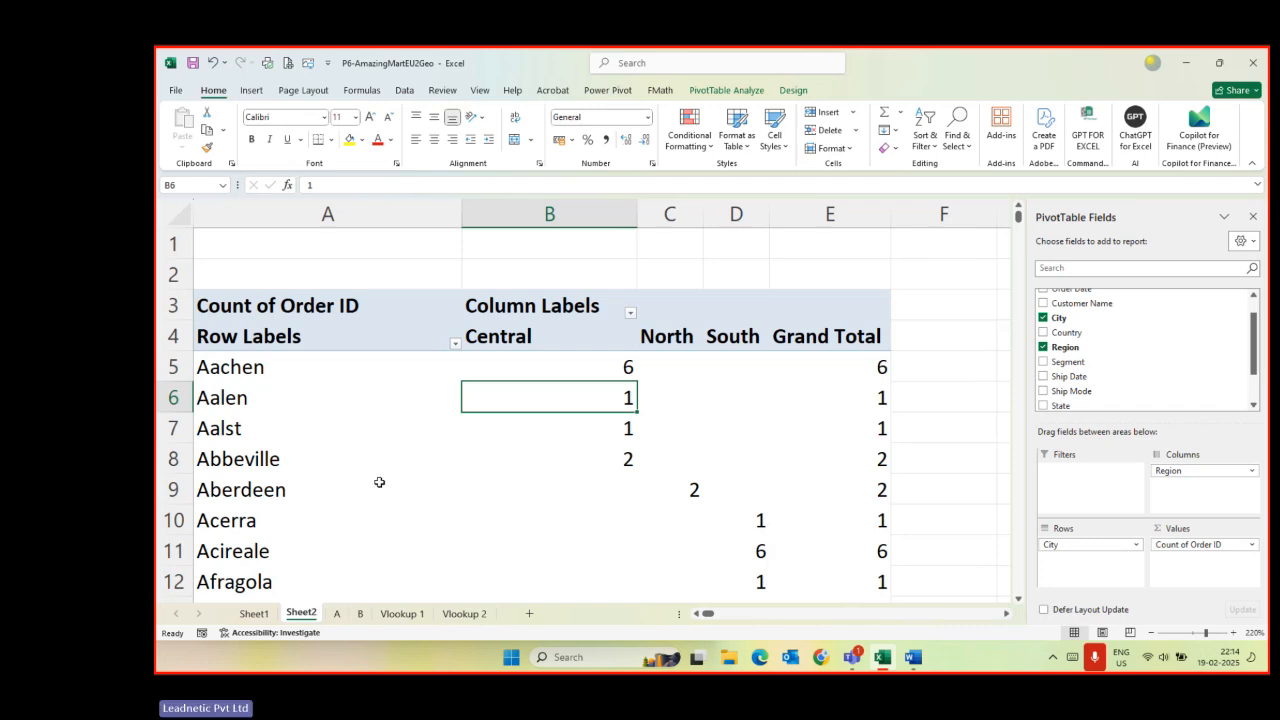
- Examine Aachen's order counts by region and its grand total, and check Aberdeen's count under North
{"action": "left_click", "coordinate": [244, 369]}
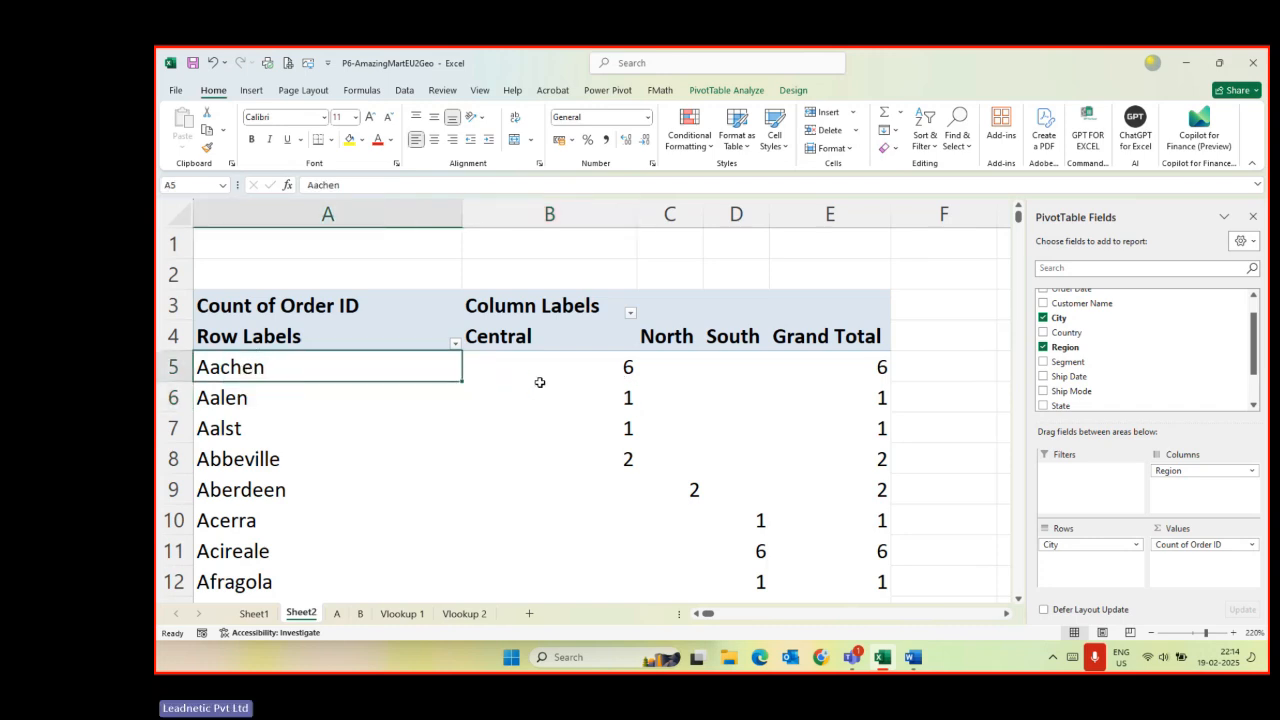
{"action": "left_click", "coordinate": [565, 366]}
{"action": "left_click", "coordinate": [664, 370]}
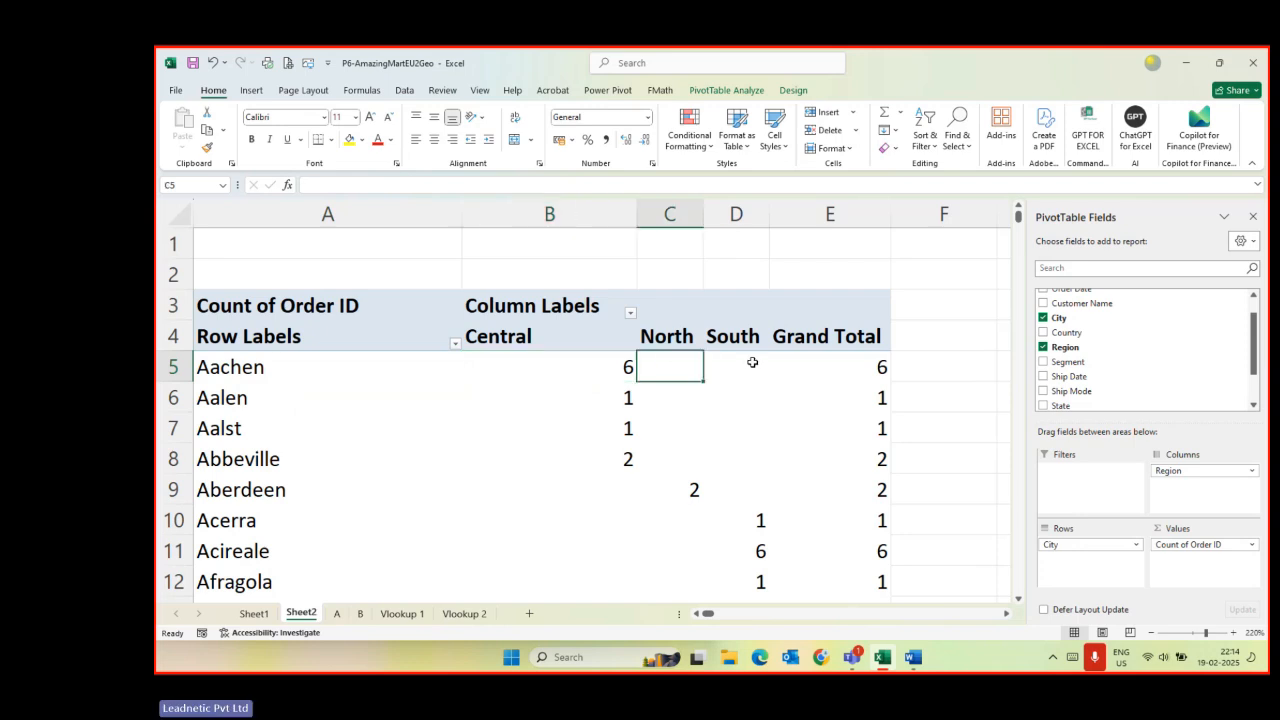
{"action": "left_click", "coordinate": [754, 363]}
{"action": "left_click", "coordinate": [884, 364]}
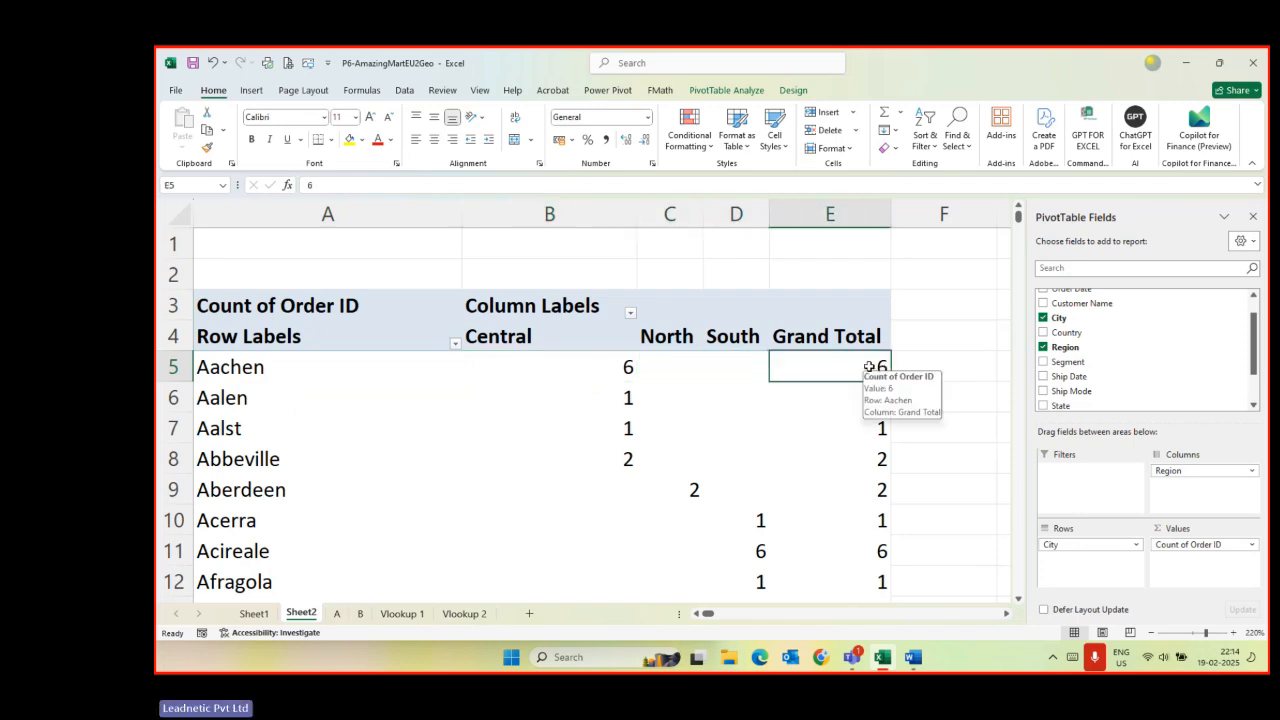
{"action": "left_click", "coordinate": [698, 487]}
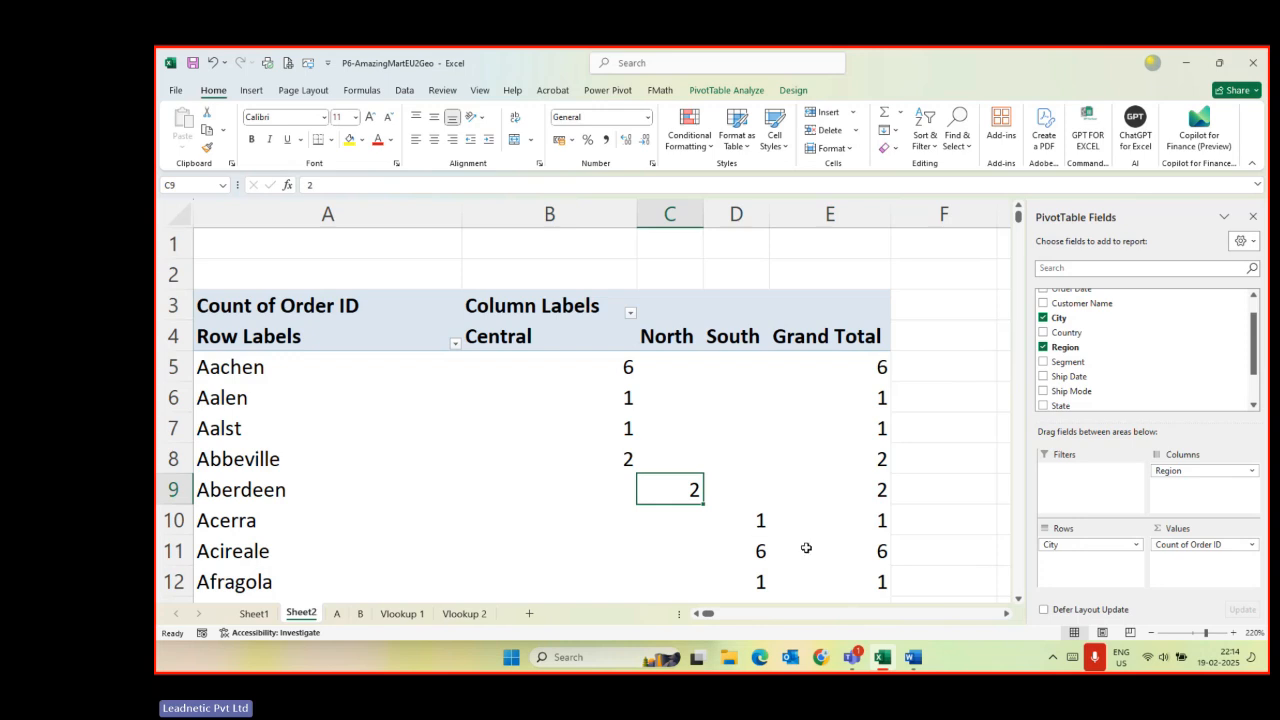
- Look through the city-by-region order counts, check Berlin's Central count, and return to the start of the PivotTable
{"action": "scroll", "coordinate": [776, 500], "scroll_direction": "down", "scroll_amount": 5}
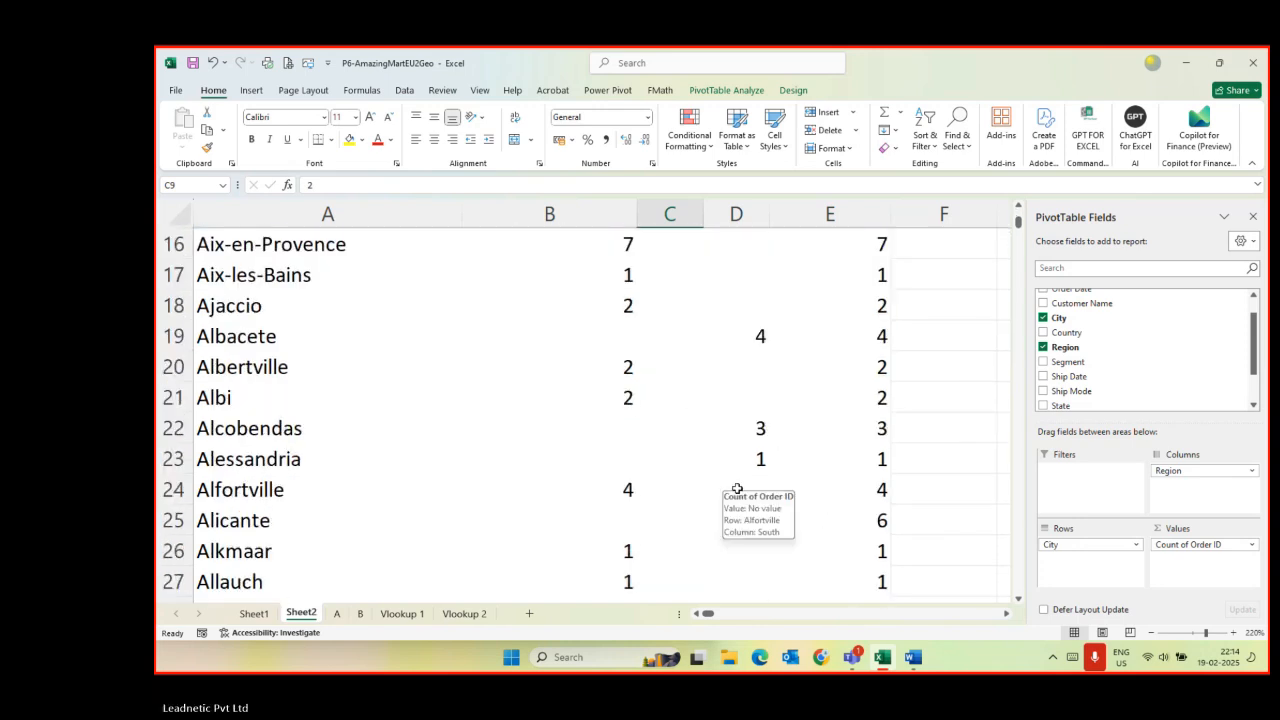
{"action": "scroll", "coordinate": [730, 502], "scroll_direction": "down", "scroll_amount": 5}
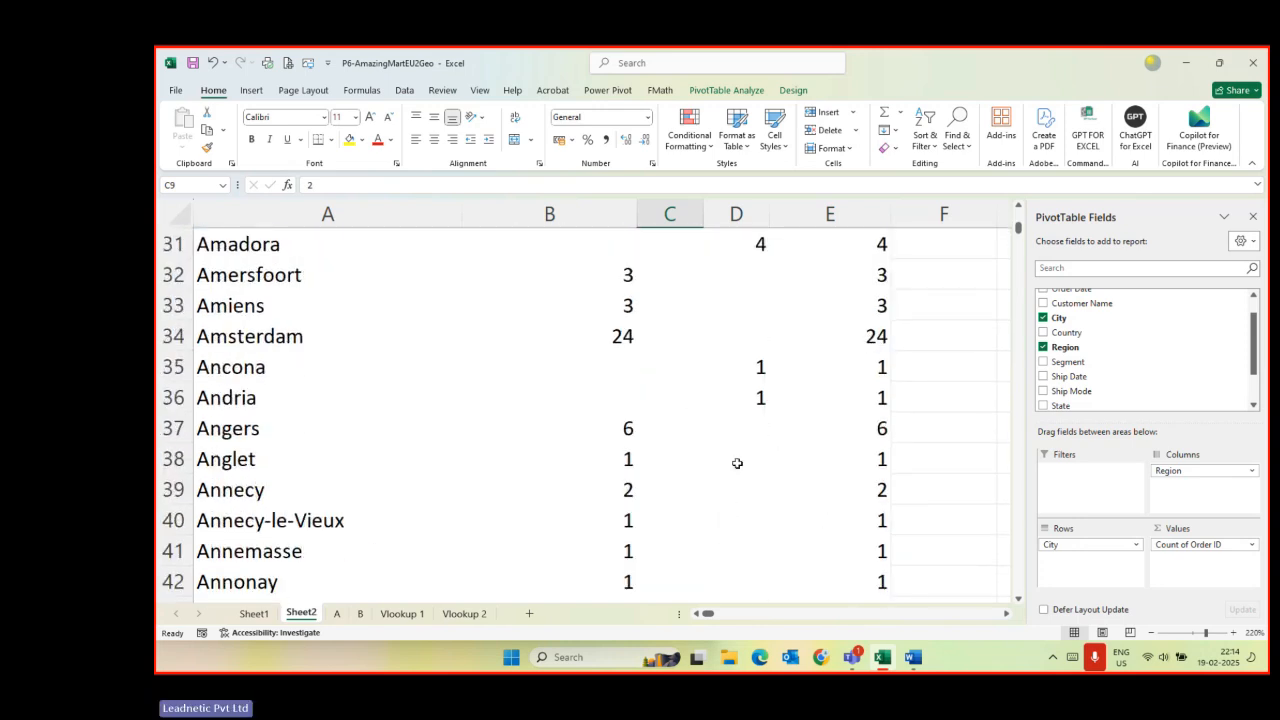
{"action": "scroll", "coordinate": [737, 463], "scroll_direction": "down", "scroll_amount": 5}
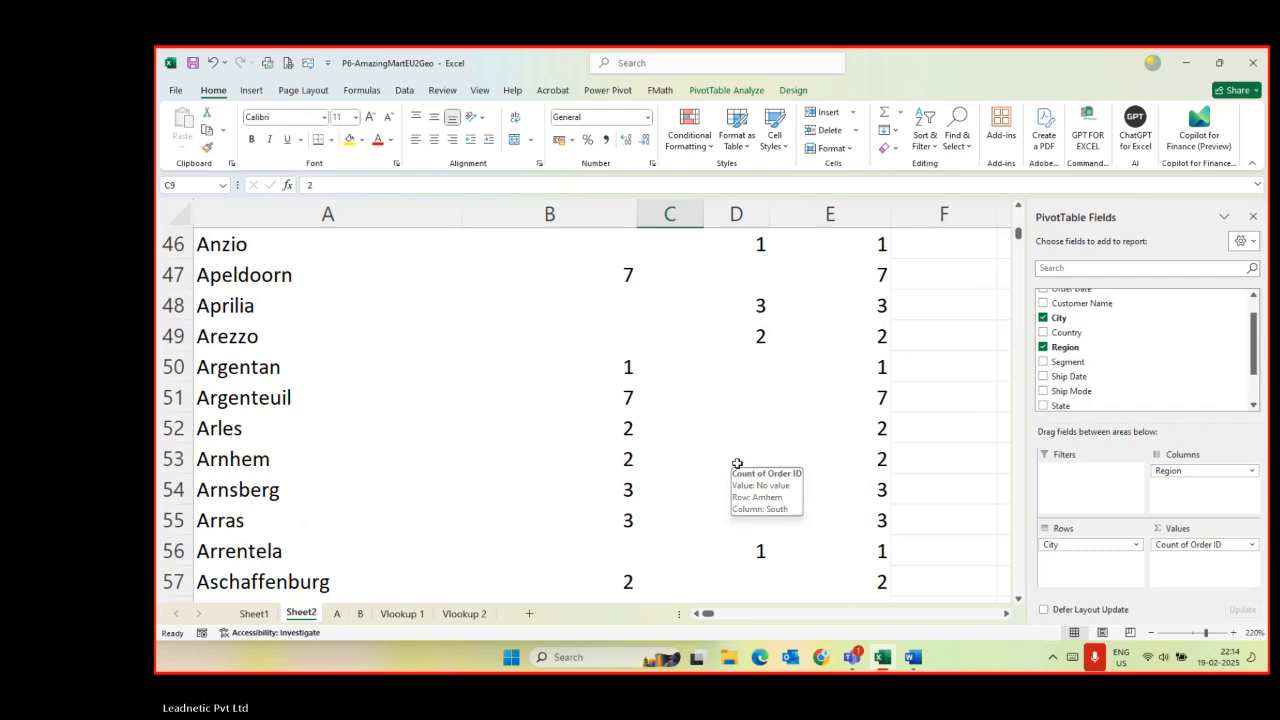
{"action": "scroll", "coordinate": [737, 463], "scroll_direction": "down", "scroll_amount": 4}
{"action": "scroll", "coordinate": [737, 463], "scroll_direction": "down", "scroll_amount": 3}
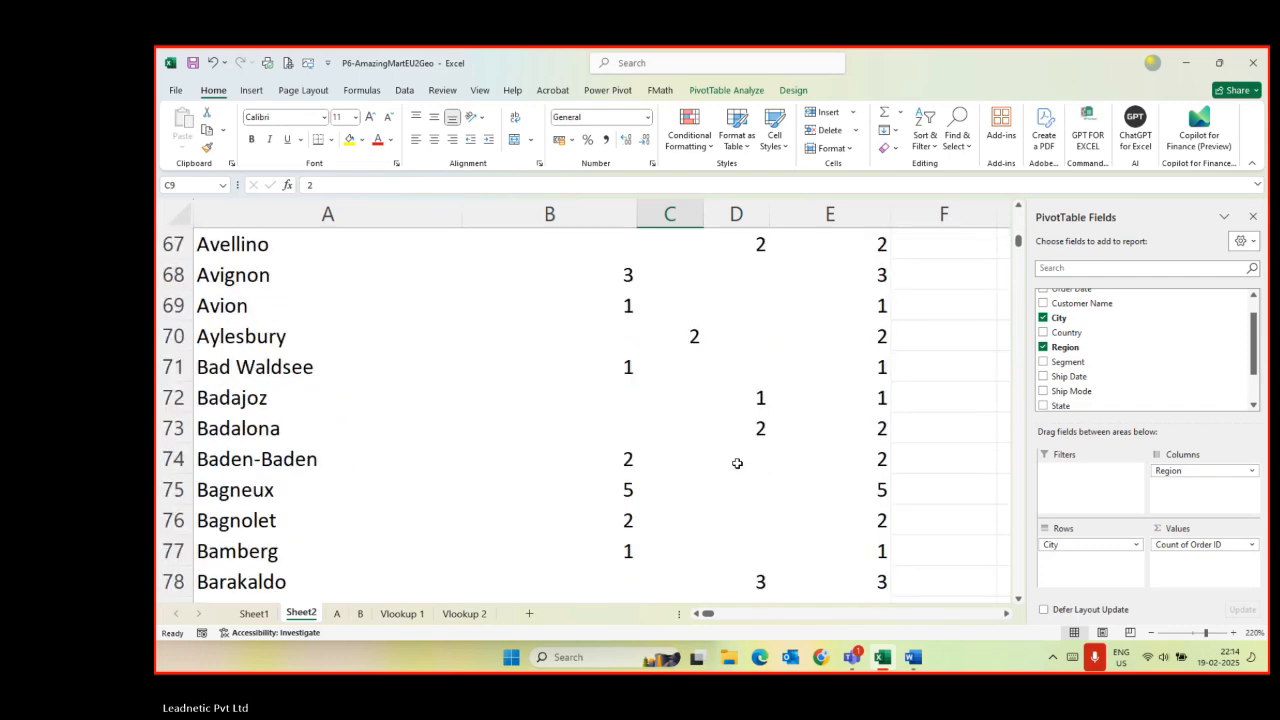
{"action": "scroll", "coordinate": [737, 463], "scroll_direction": "down", "scroll_amount": 11}
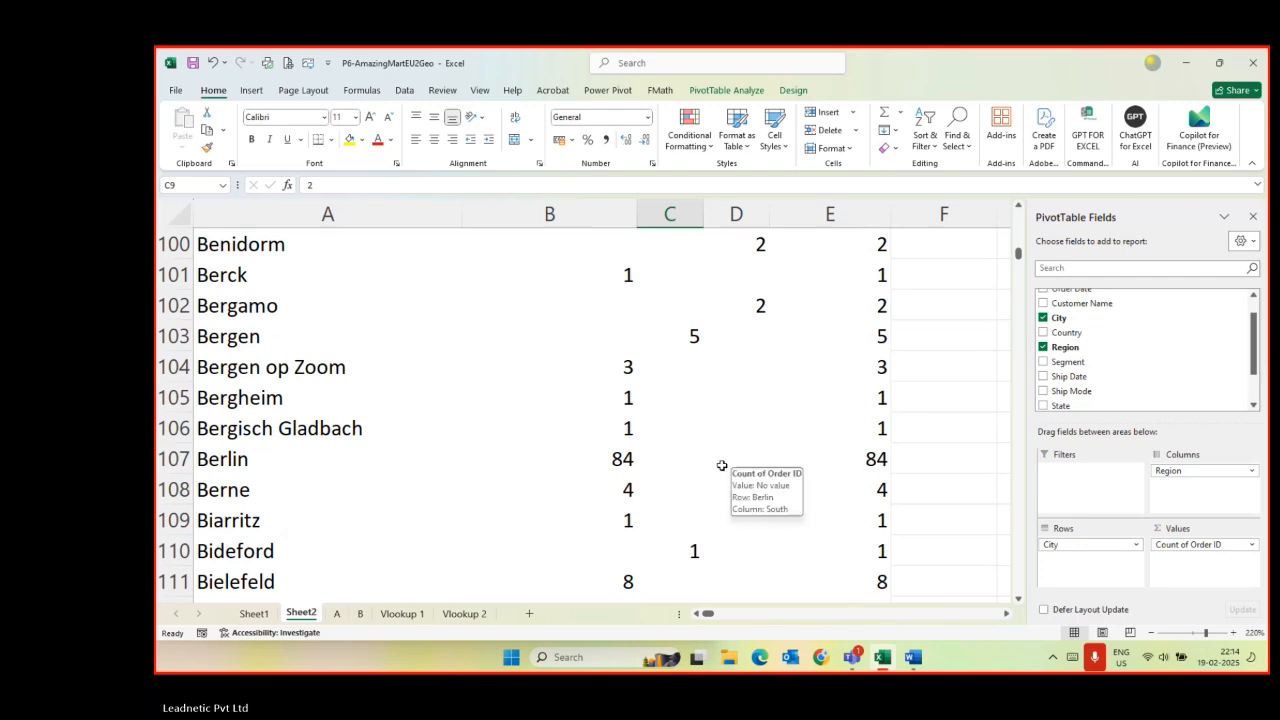
{"action": "left_click", "coordinate": [622, 459]}
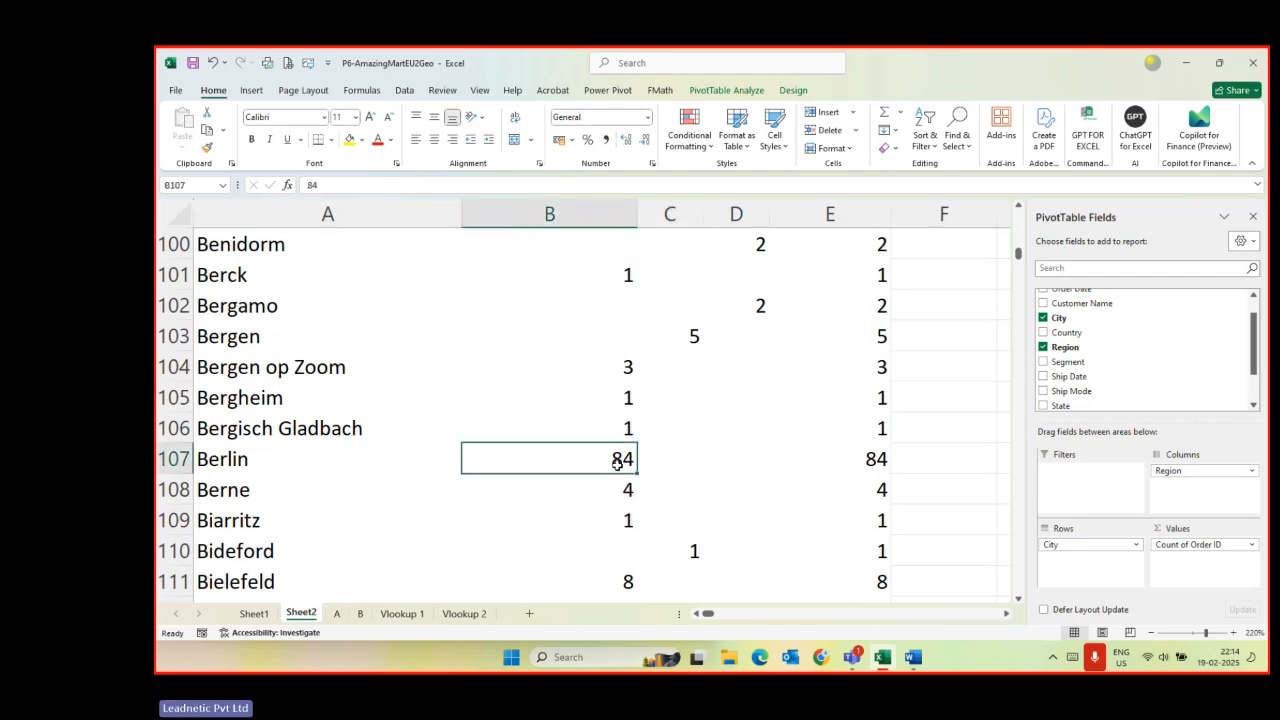
{"action": "mouse_move", "coordinate": [615, 465]}
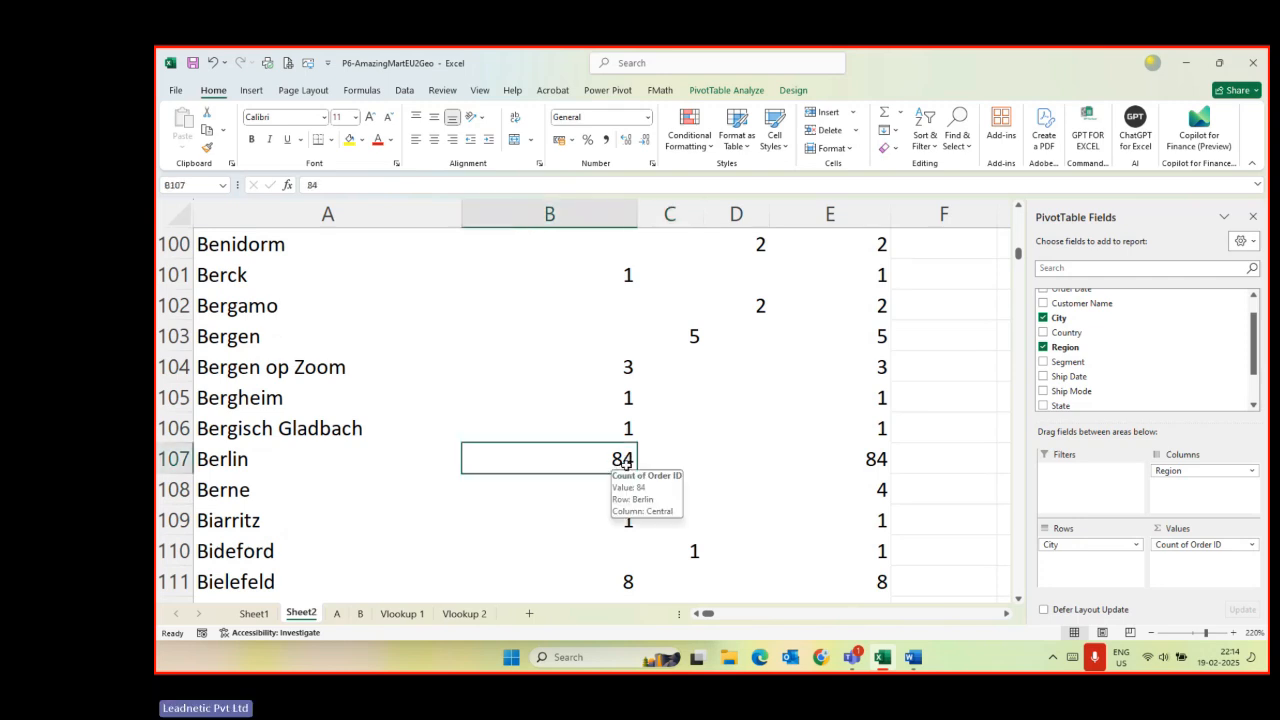
{"action": "scroll", "coordinate": [846, 469], "scroll_direction": "up", "scroll_amount": 11}
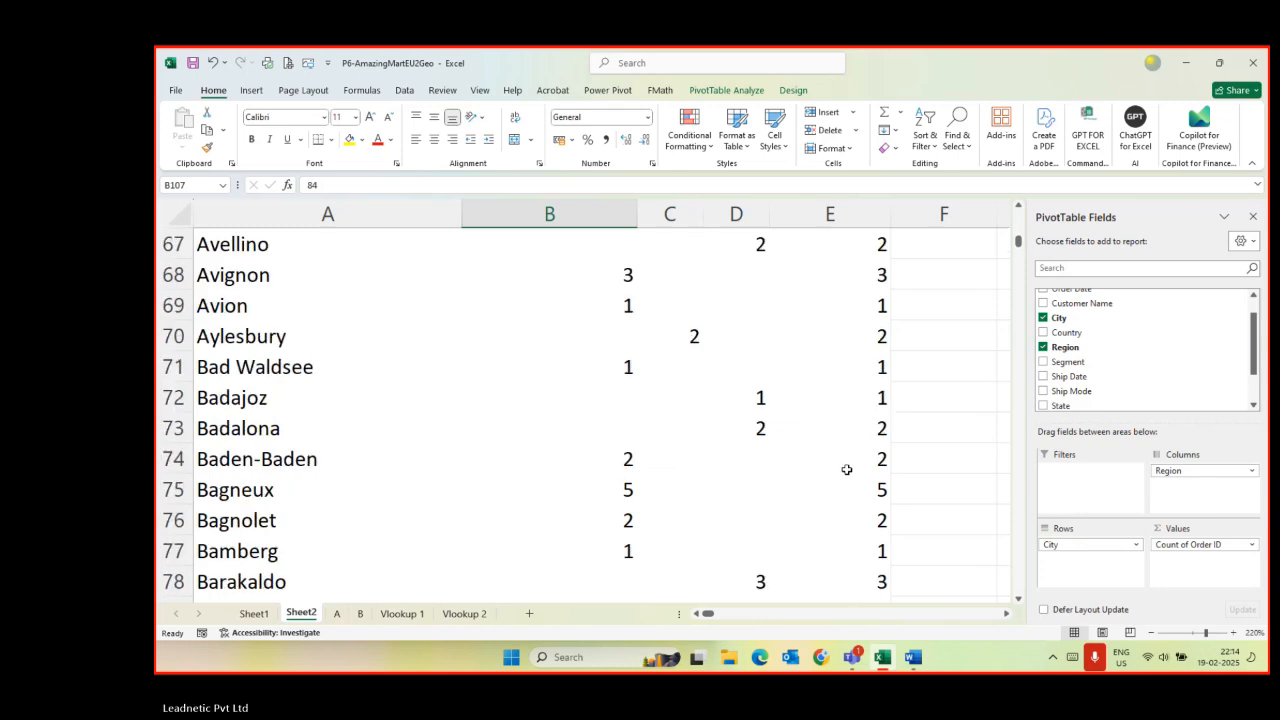
{"action": "scroll", "coordinate": [846, 469], "scroll_direction": "up", "scroll_amount": 20}
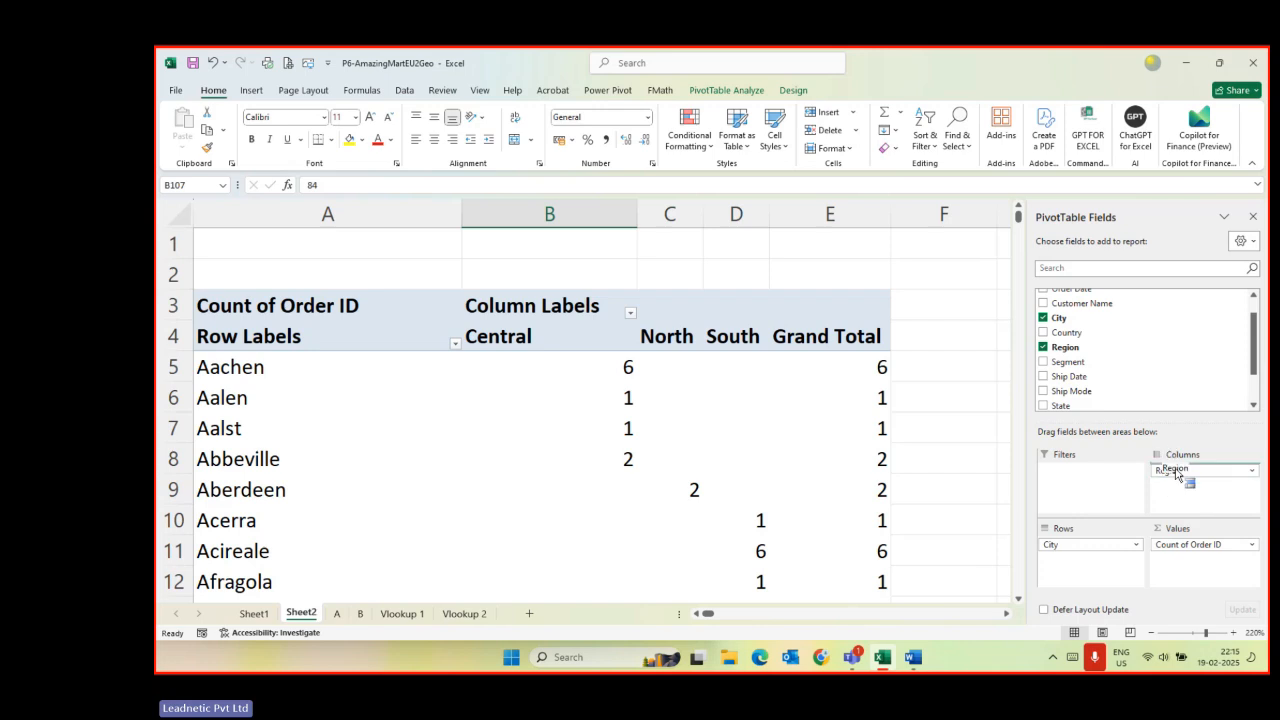
{"action": "left_click_drag", "start_coordinate": [1170, 471], "coordinate": [1183, 476]}
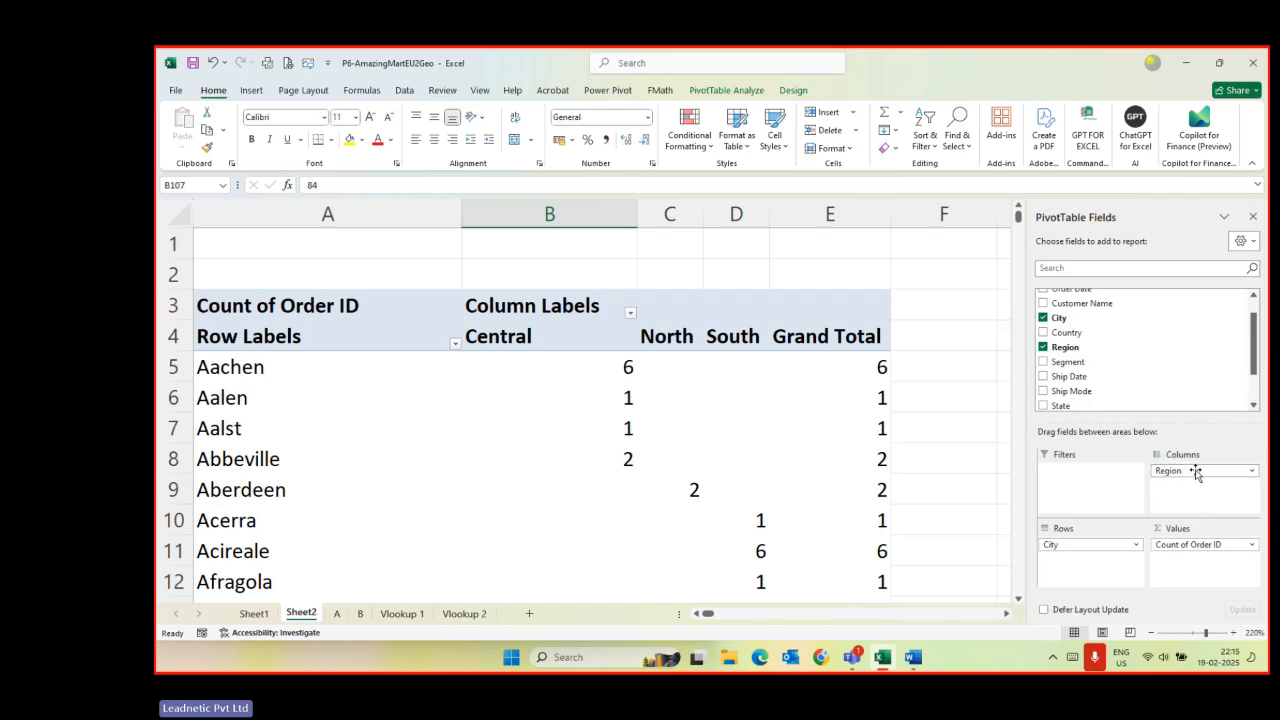
- Remove the Region field from the PivotTable's columns
{"action": "left_click", "coordinate": [1252, 474]}
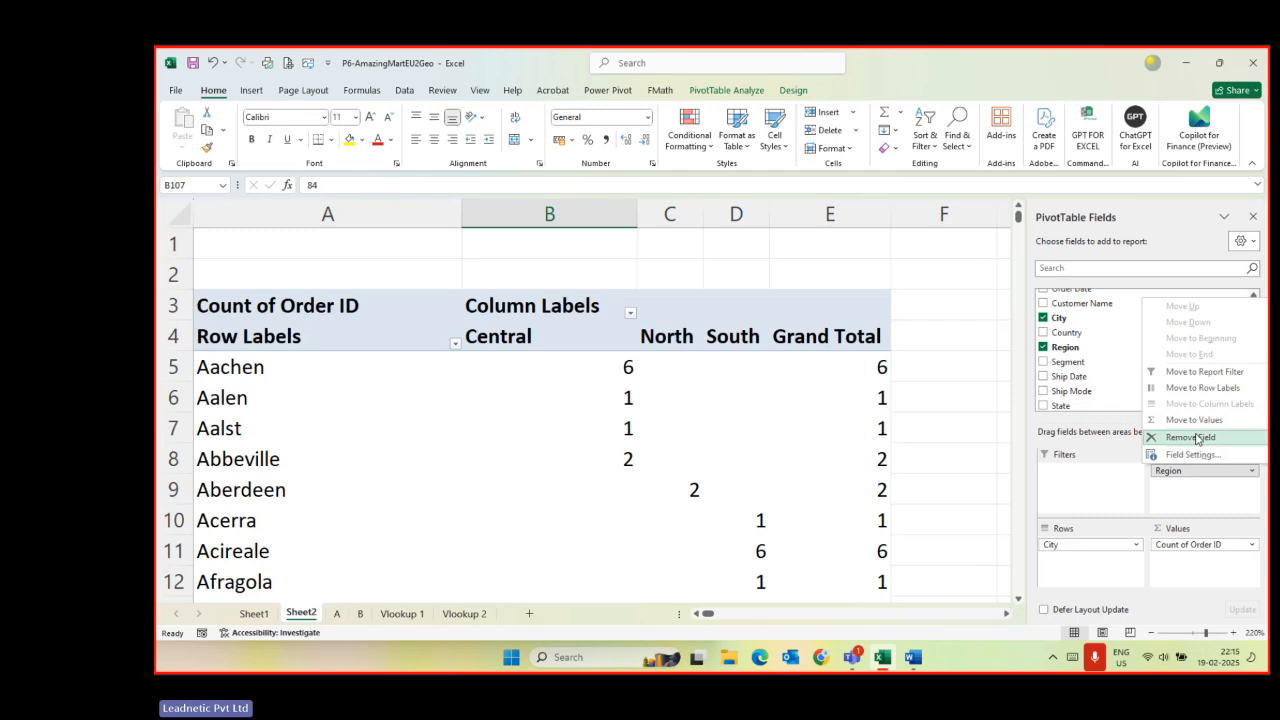
{"action": "left_click", "coordinate": [1192, 474]}
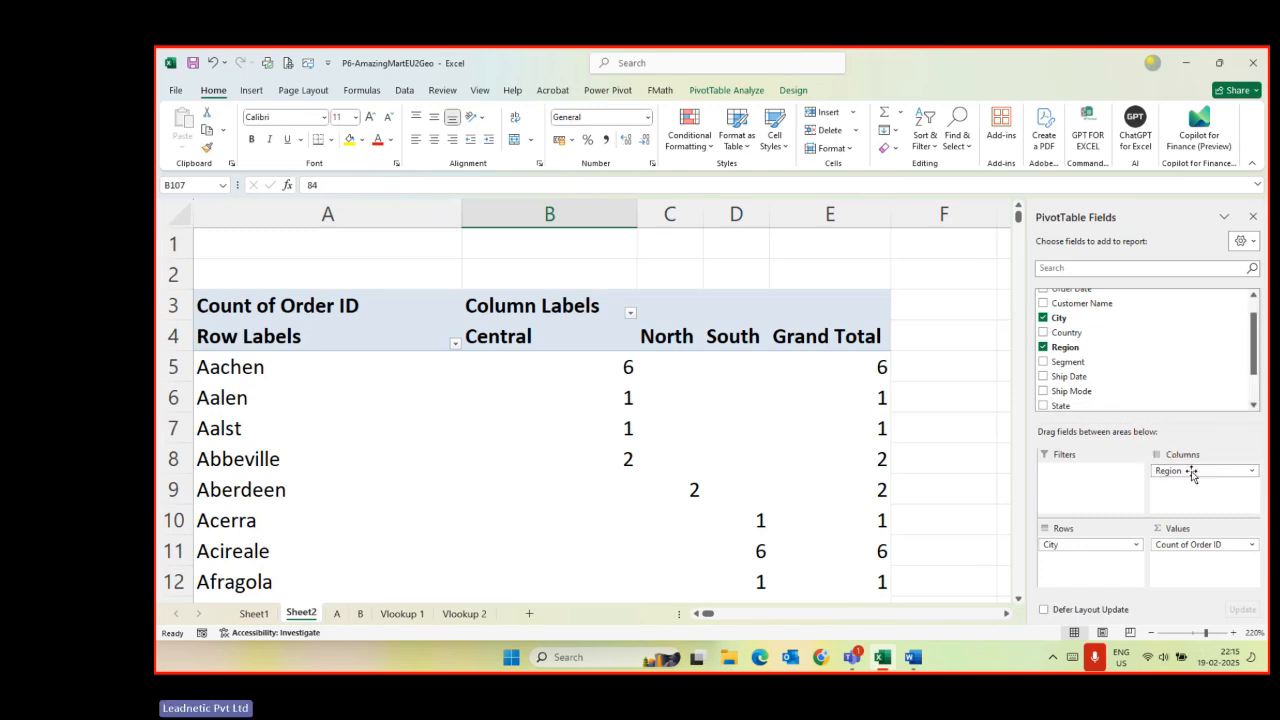
{"action": "left_click_drag", "start_coordinate": [1194, 474], "coordinate": [971, 469]}
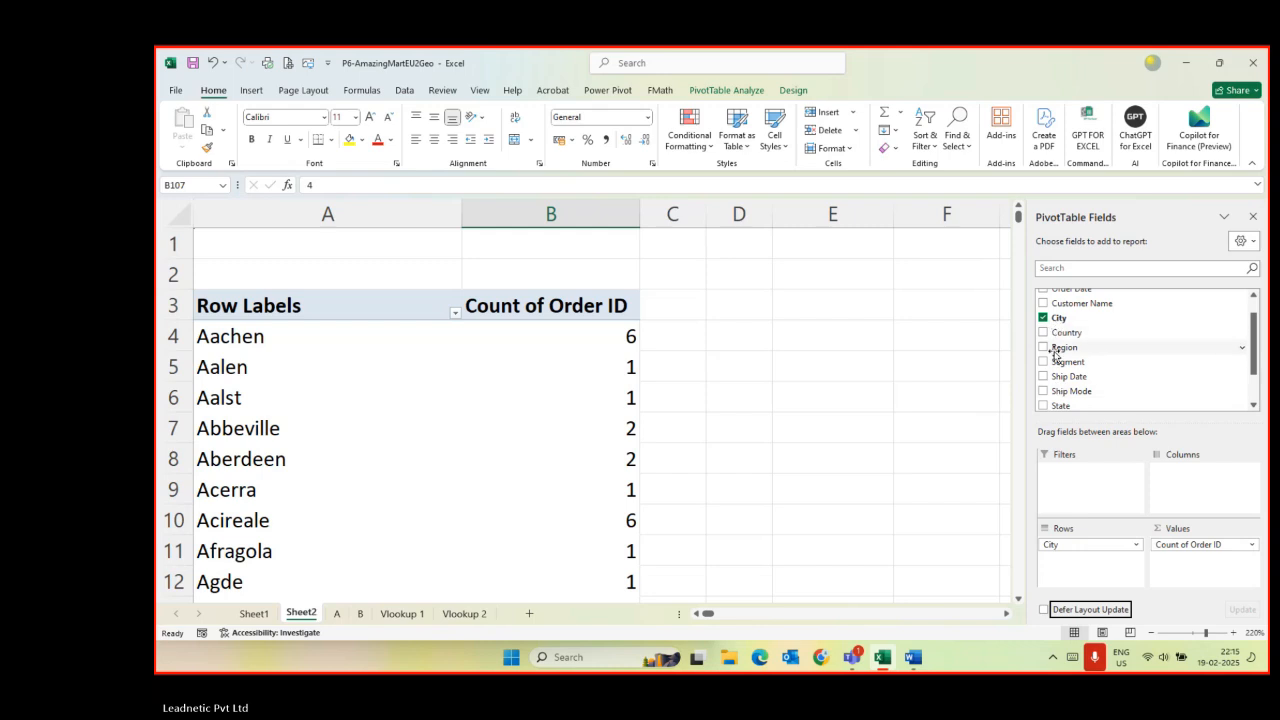
- Add the Country field to the PivotTable's columns
{"action": "scroll", "coordinate": [1048, 364], "scroll_direction": "up", "scroll_amount": 1}
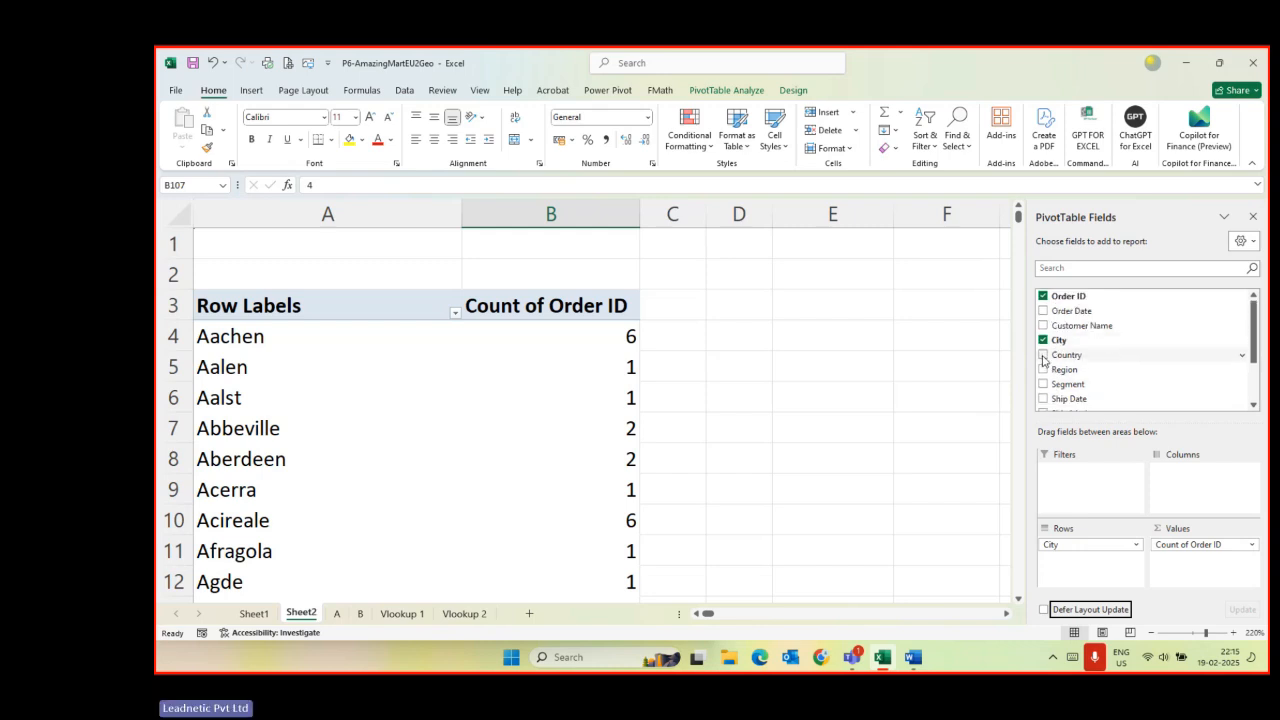
{"action": "left_click", "coordinate": [1077, 357]}
{"action": "left_click_drag", "start_coordinate": [1177, 457], "coordinate": [1190, 482]}
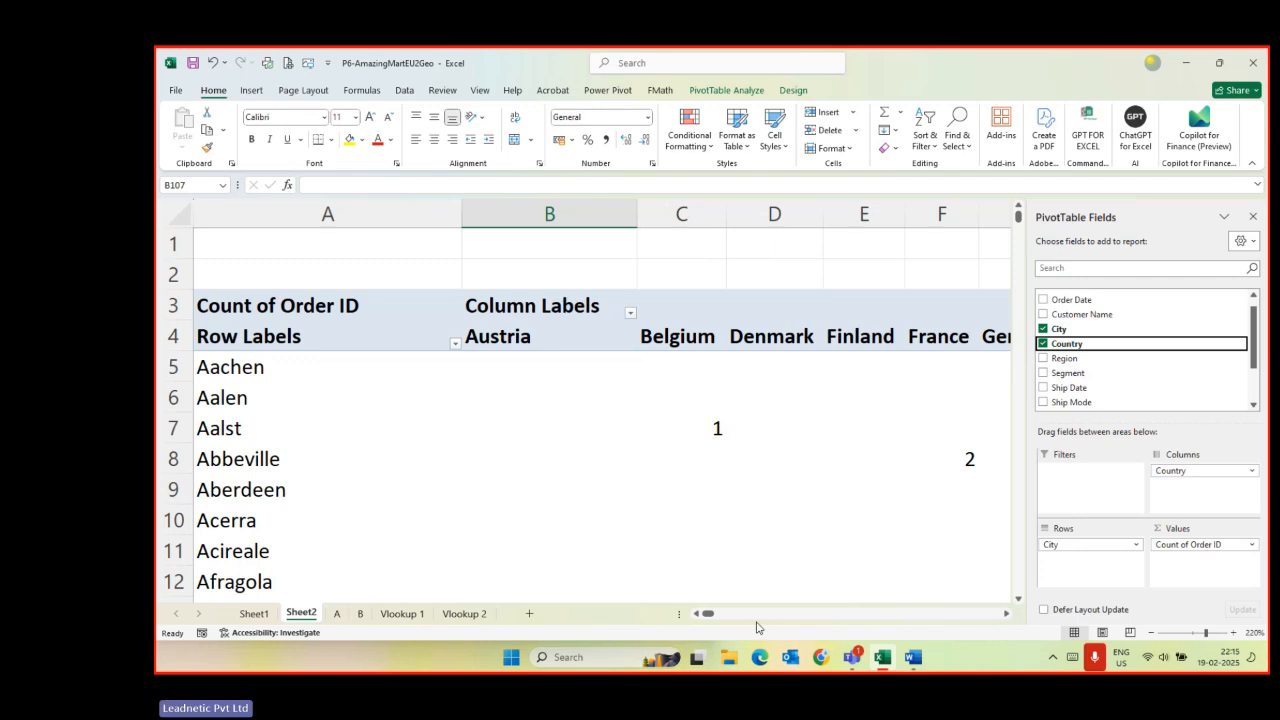
{"action": "mouse_move", "coordinate": [710, 613]}
{"action": "left_mouse_down"}
{"action": "mouse_move", "coordinate": [736, 617]}
{"action": "mouse_move", "coordinate": [705, 613]}
{"action": "left_mouse_up"}
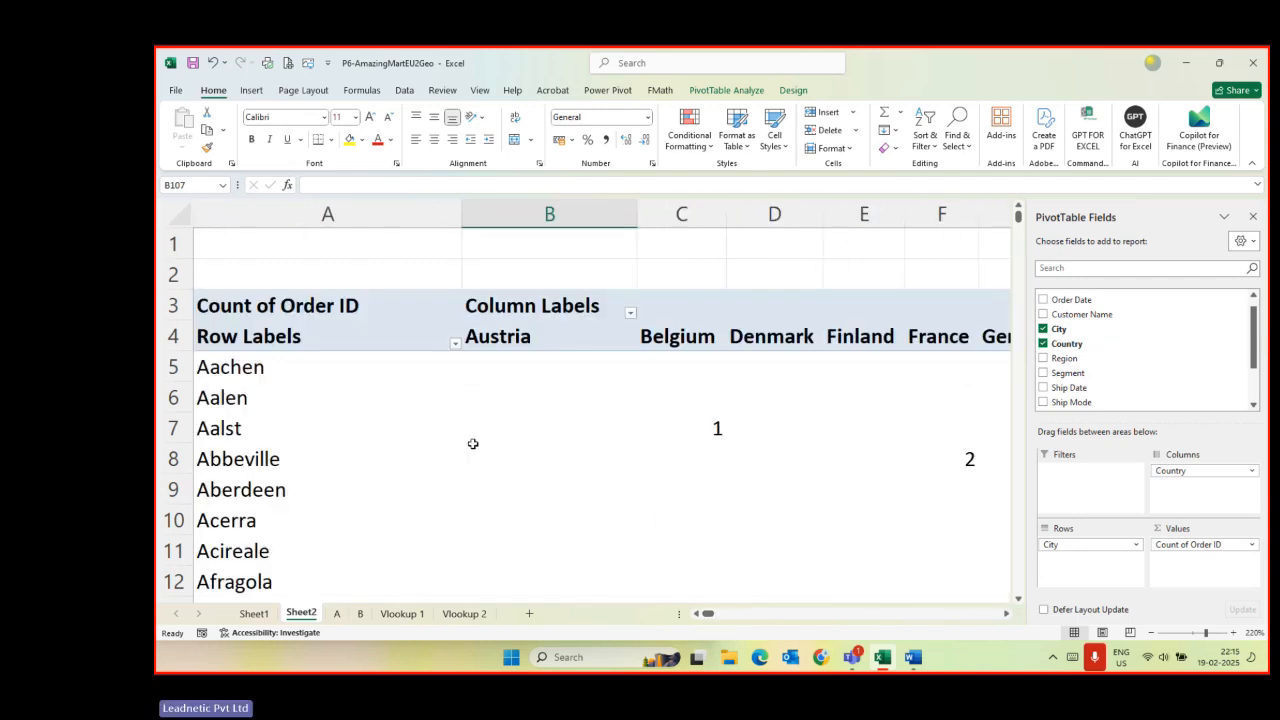
- Check Aalst's order count under Belgium and Abbeville's order counts under Finland and France
{"action": "left_click", "coordinate": [225, 408]}
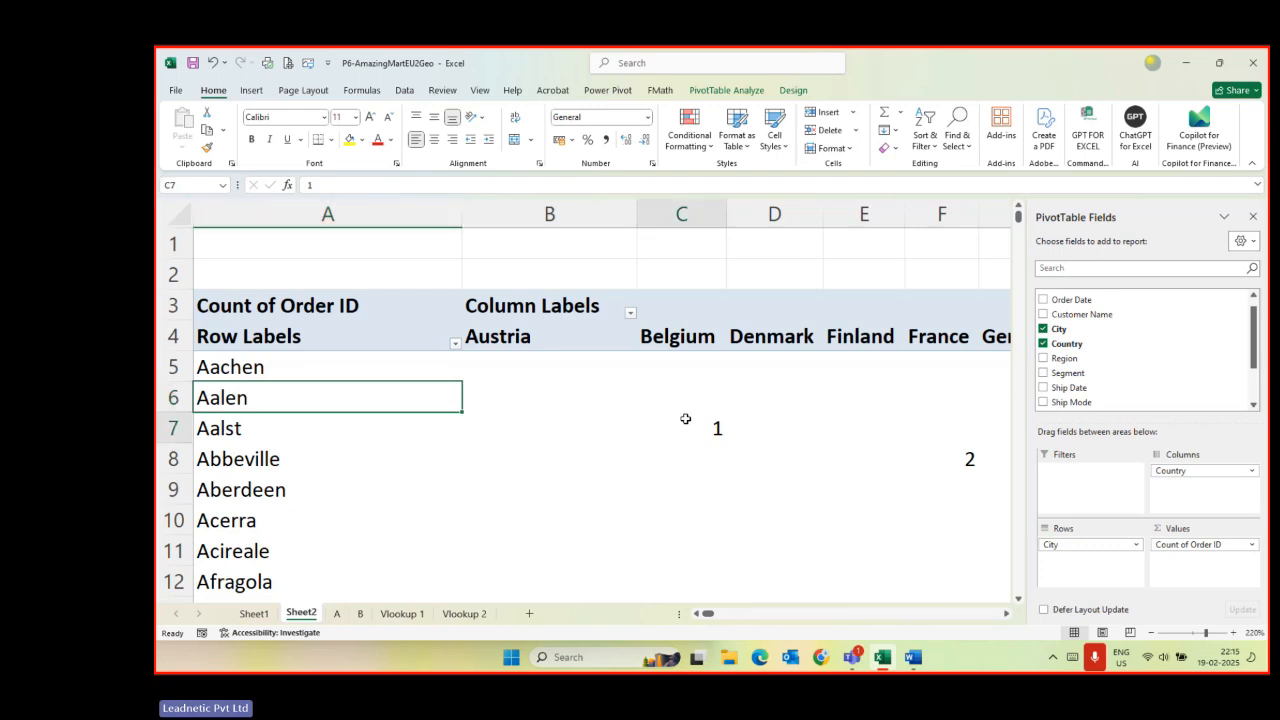
{"action": "left_click", "coordinate": [680, 424]}
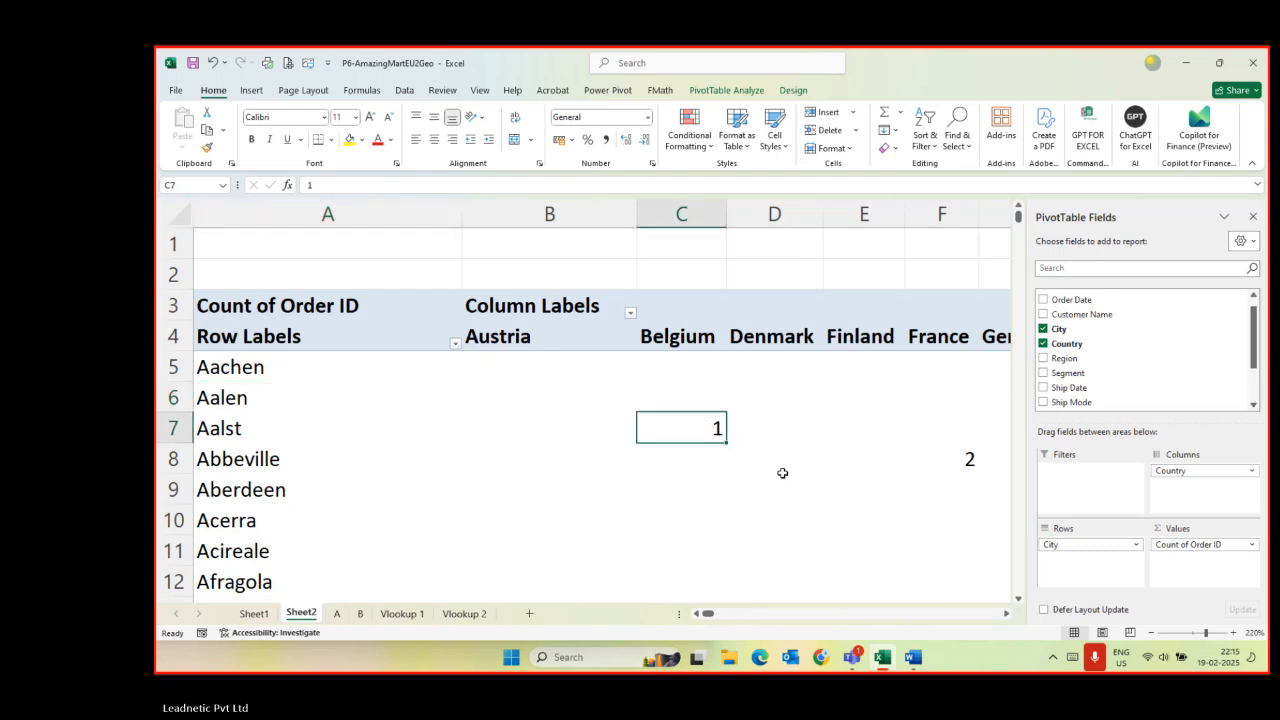
{"action": "mouse_move", "coordinate": [688, 428]}
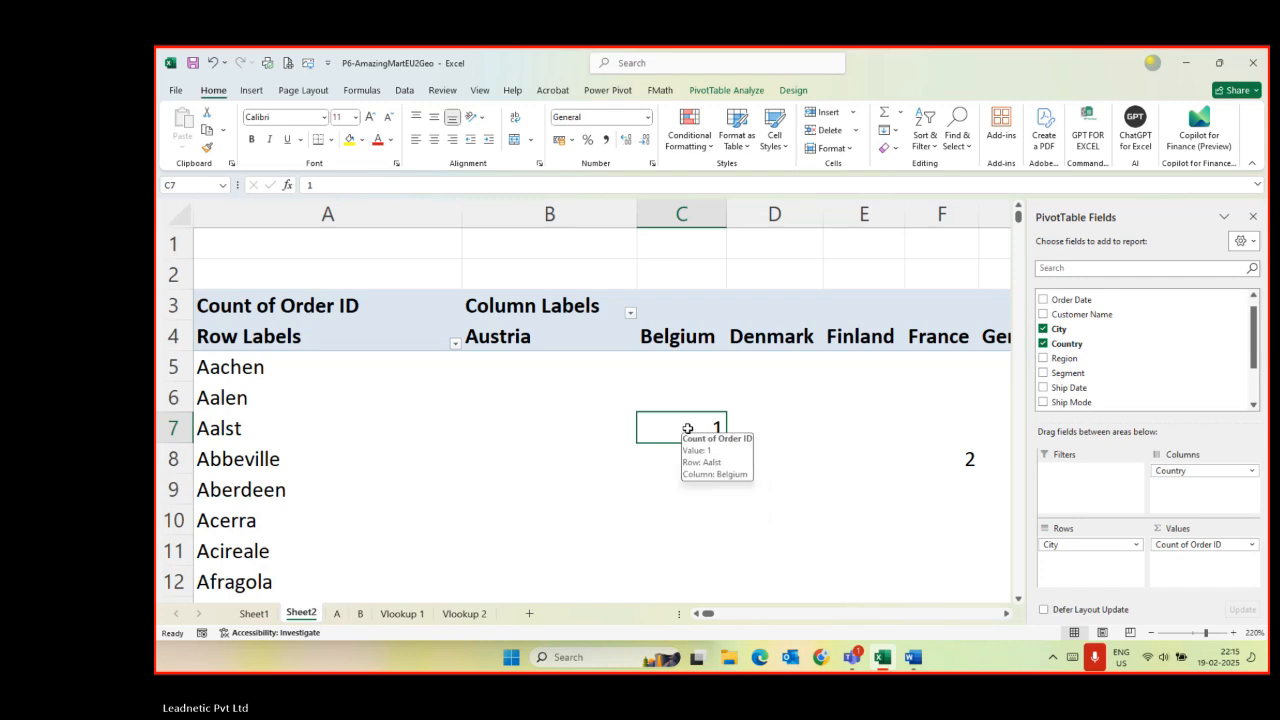
{"action": "left_click", "coordinate": [987, 459]}
{"action": "left_click", "coordinate": [950, 463]}
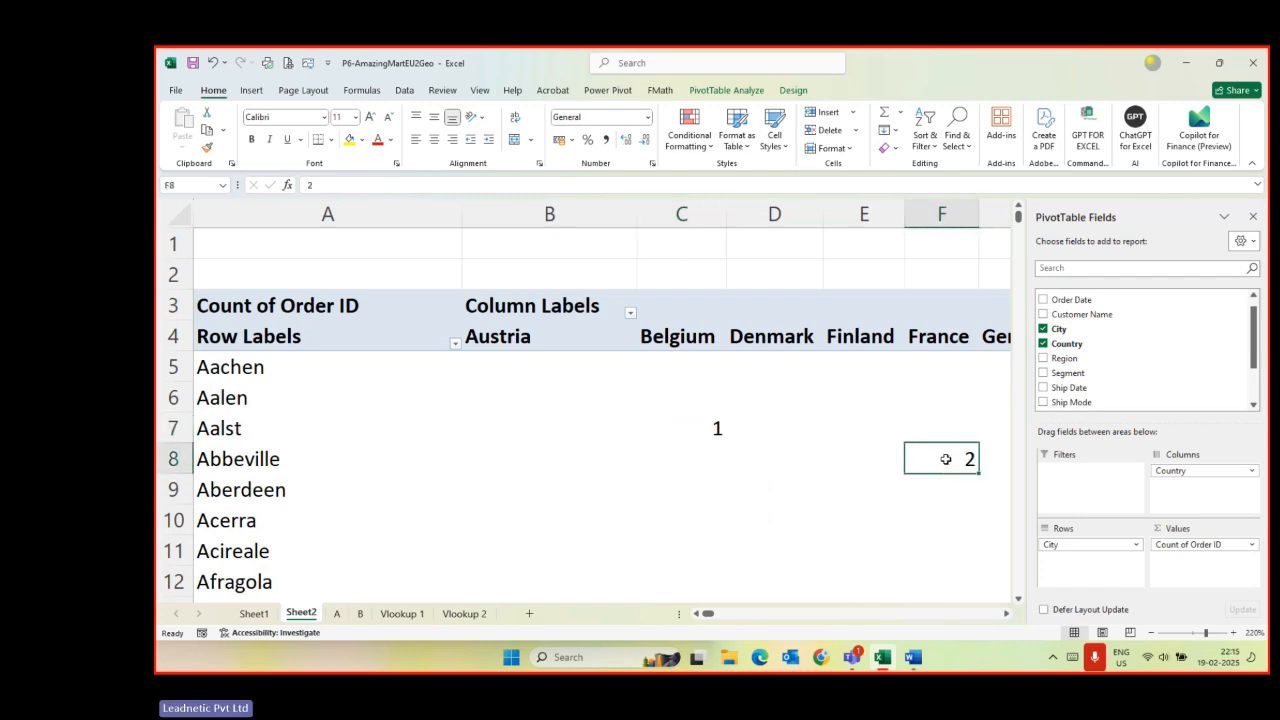
{"action": "left_click", "coordinate": [843, 457]}
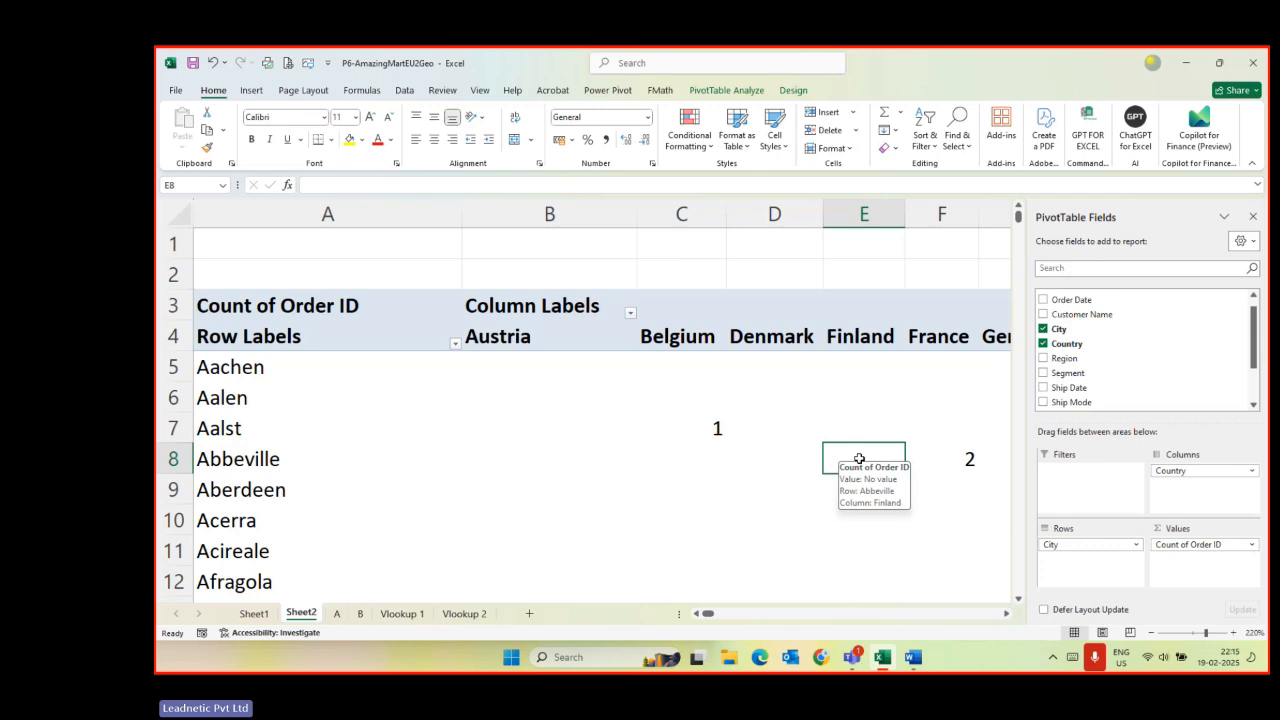
{"action": "left_click", "coordinate": [936, 461]}
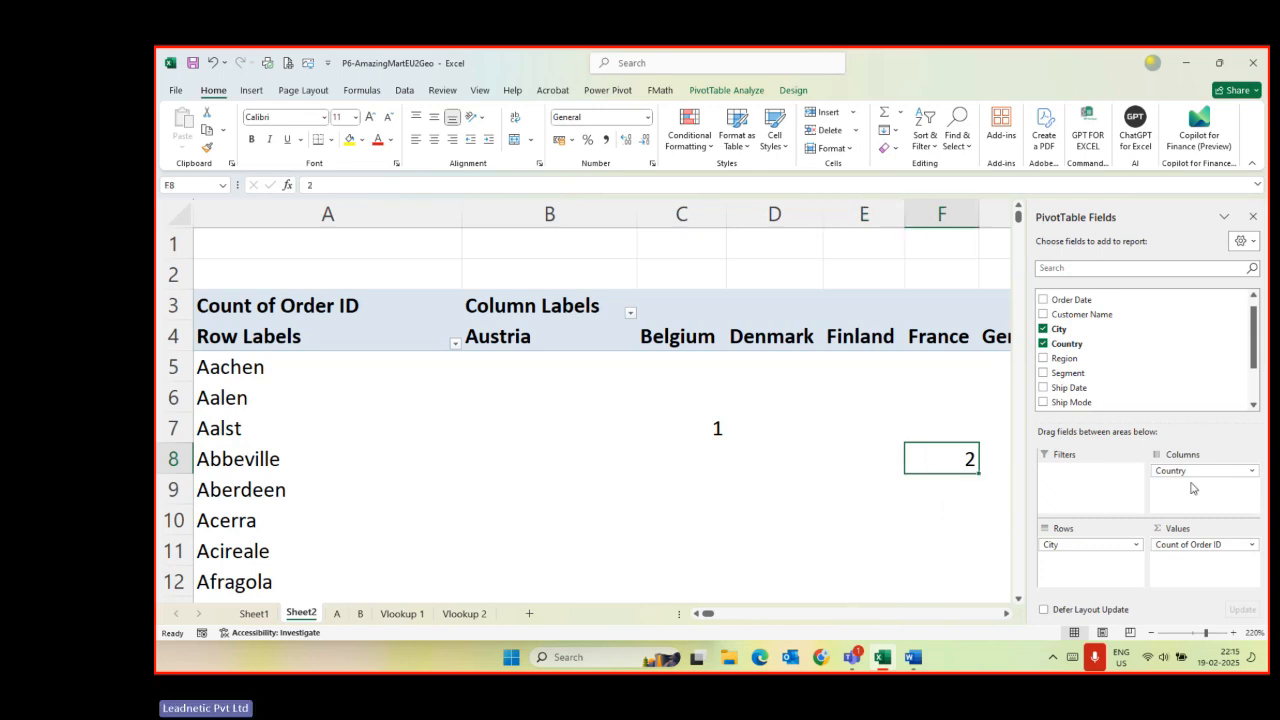
- Make Country the PivotTable's only row field in place of City, and put the Segment field in the columns
{"action": "left_click_drag", "start_coordinate": [1192, 480], "coordinate": [1080, 340]}
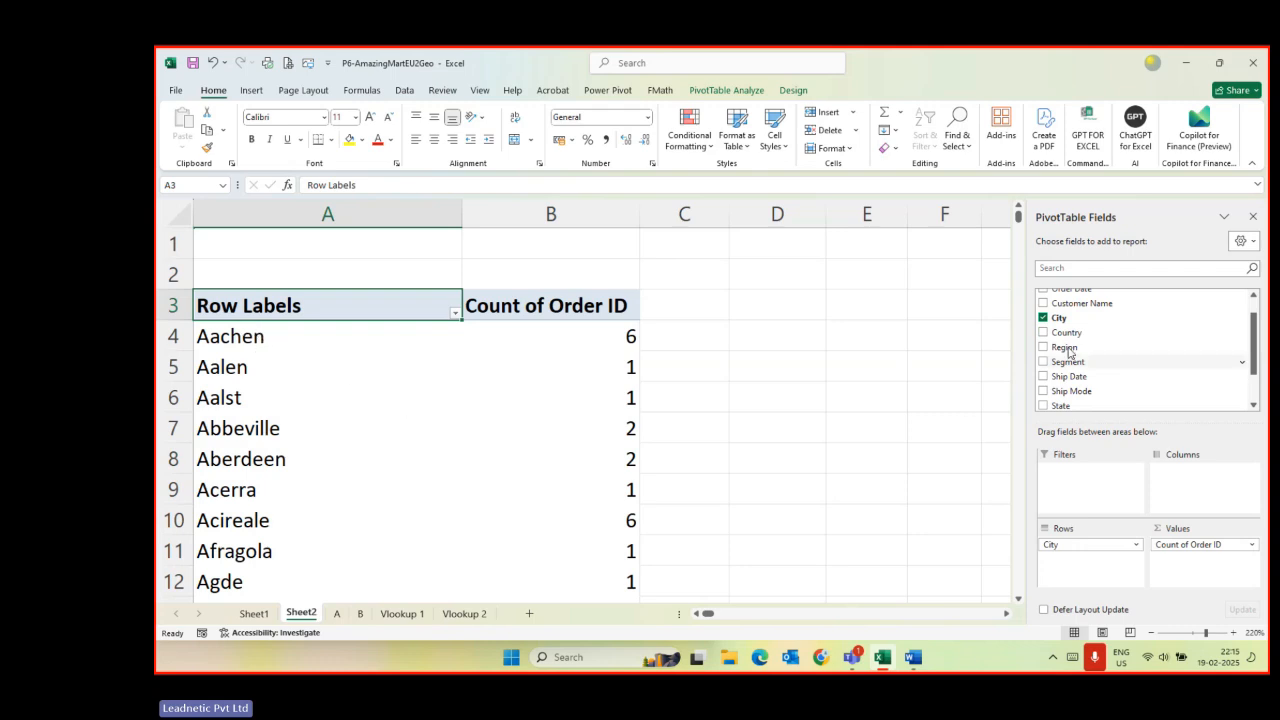
{"action": "left_click", "coordinate": [1042, 318]}
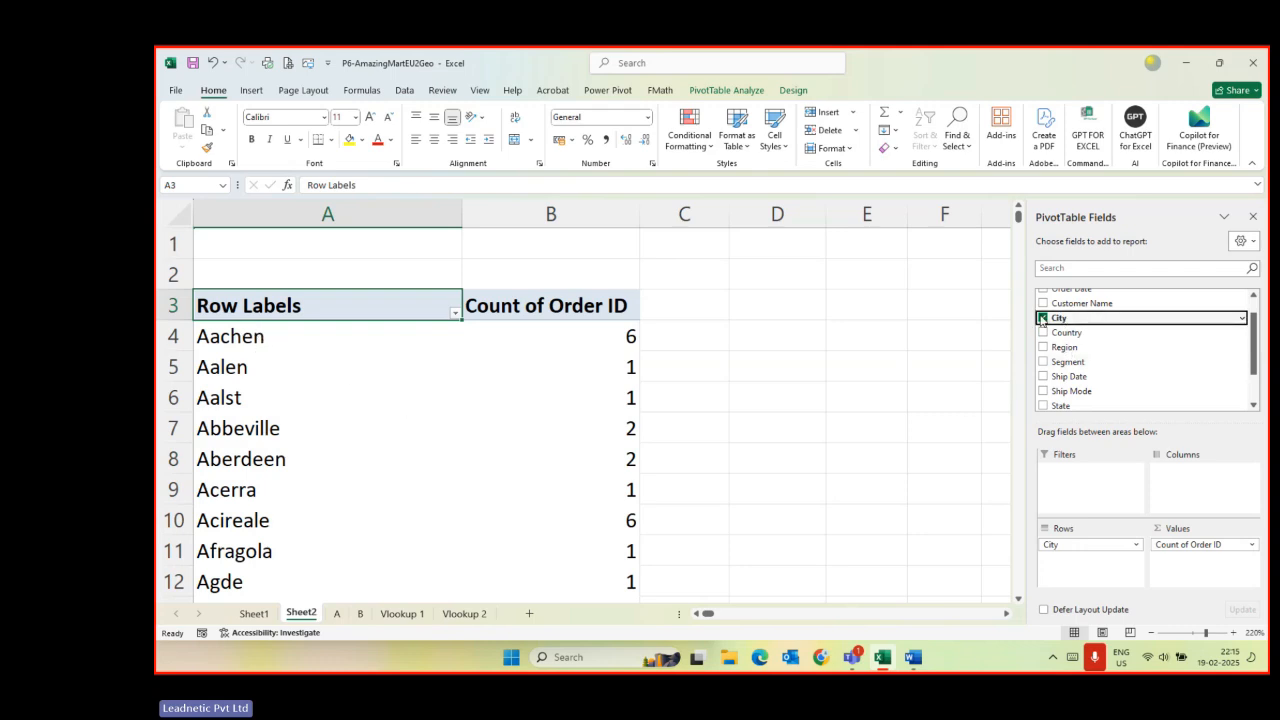
{"action": "left_click", "coordinate": [1042, 332]}
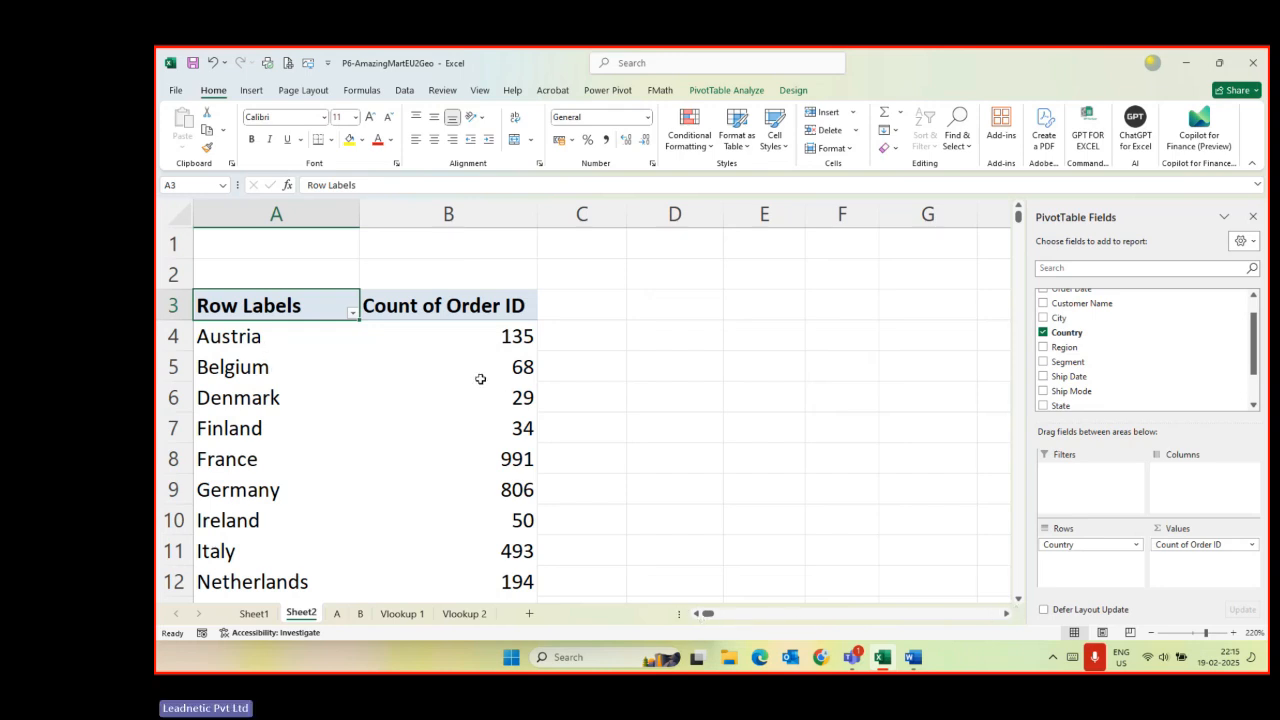
{"action": "left_click", "coordinate": [1043, 361]}
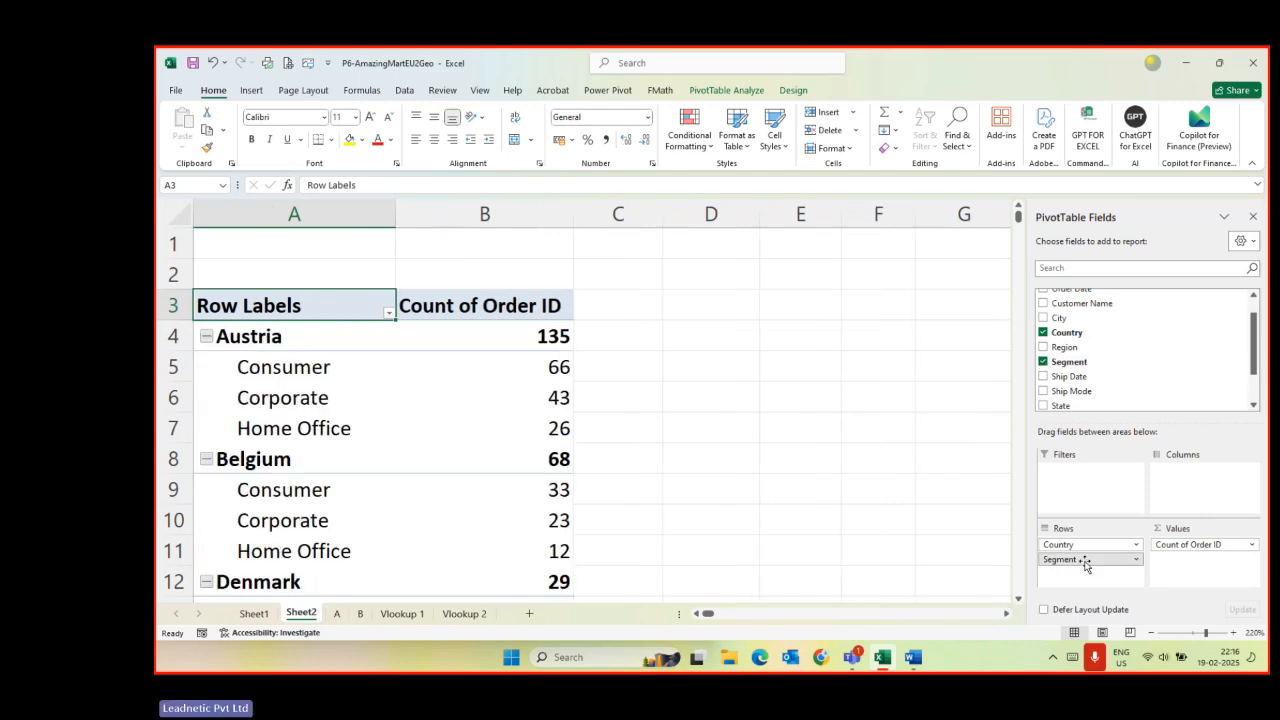
{"action": "left_click_drag", "start_coordinate": [1085, 562], "coordinate": [1200, 480]}
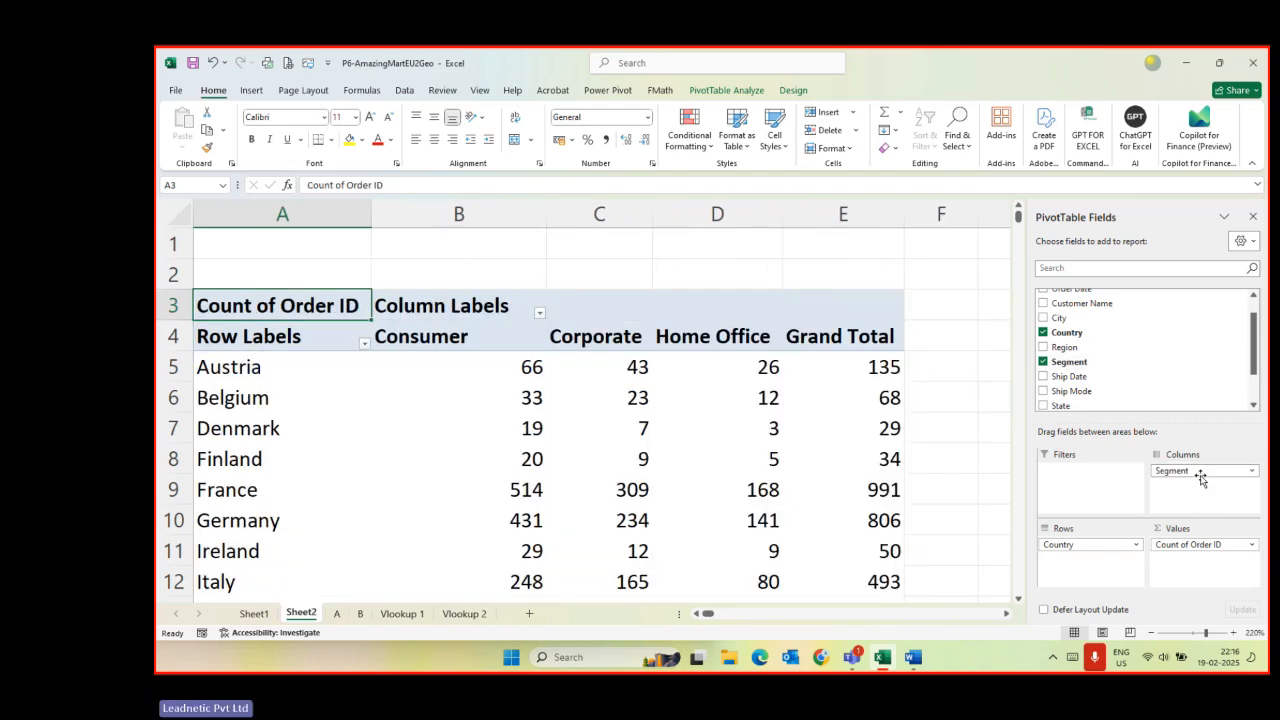
- Review the countries in the rows and Austria's order counts across the segments up to its grand total
{"action": "left_click", "coordinate": [757, 456]}
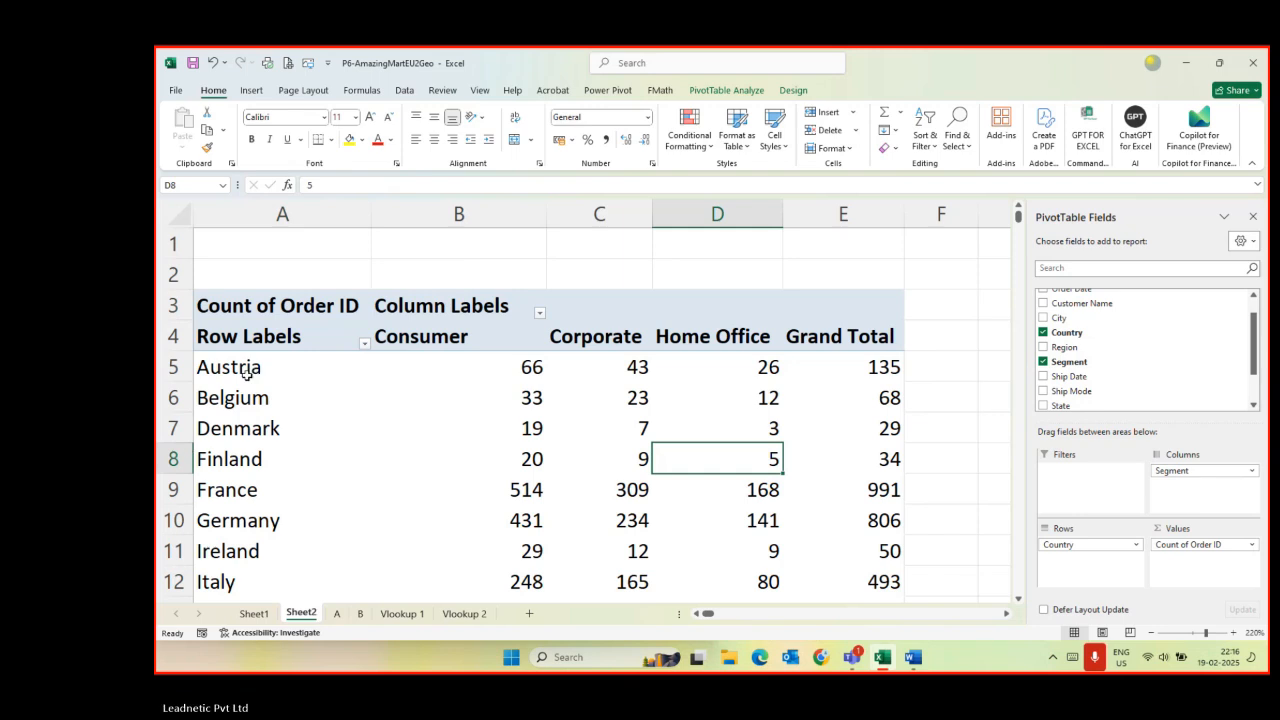
{"action": "left_click_drag", "start_coordinate": [247, 372], "coordinate": [245, 520]}
{"action": "left_click_drag", "start_coordinate": [424, 368], "coordinate": [866, 366]}
{"action": "left_click", "coordinate": [866, 367]}
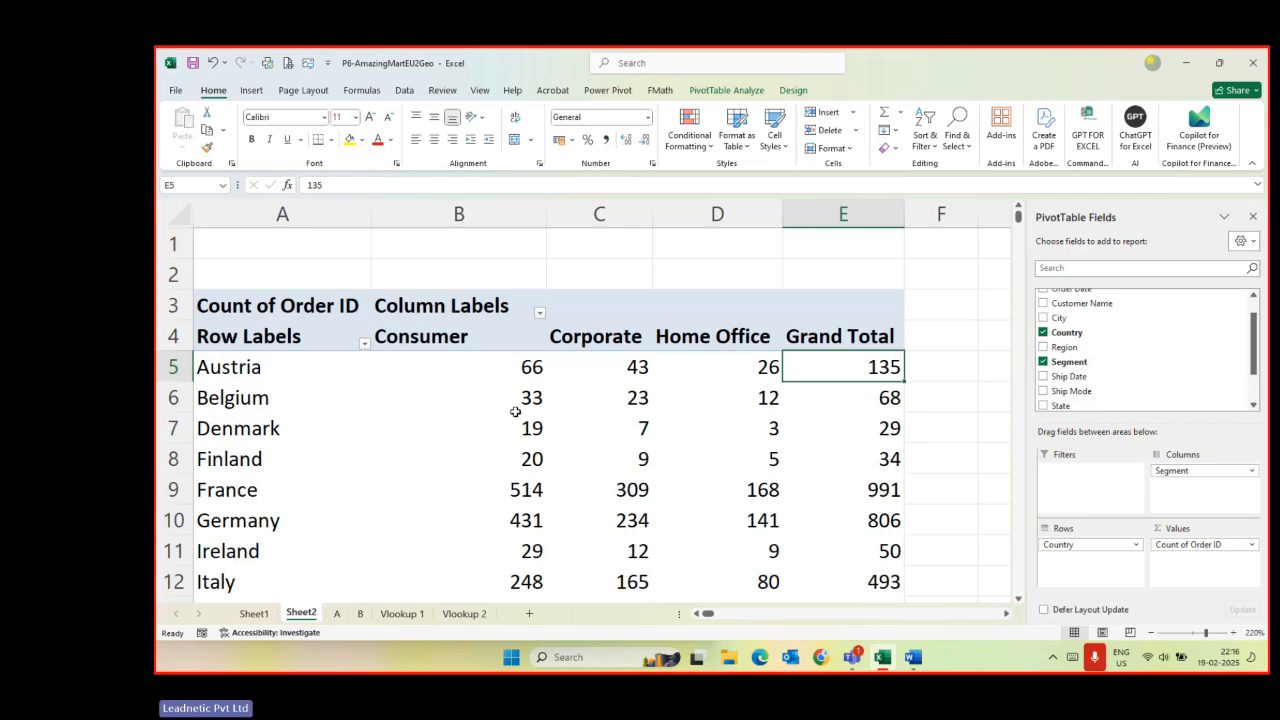
{"action": "mouse_move", "coordinate": [515, 412]}
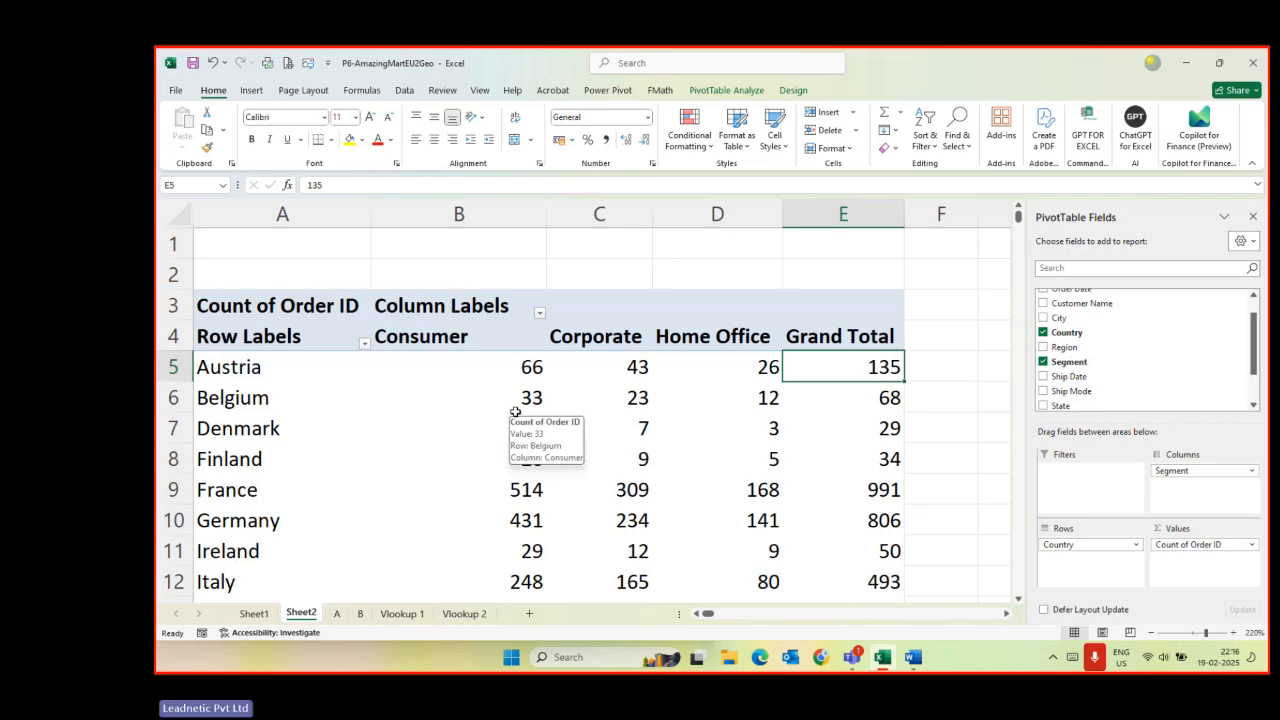
- Select the country labels from Austria to United Kingdom to review the full list, and return to Austria
{"action": "left_click", "coordinate": [252, 368]}
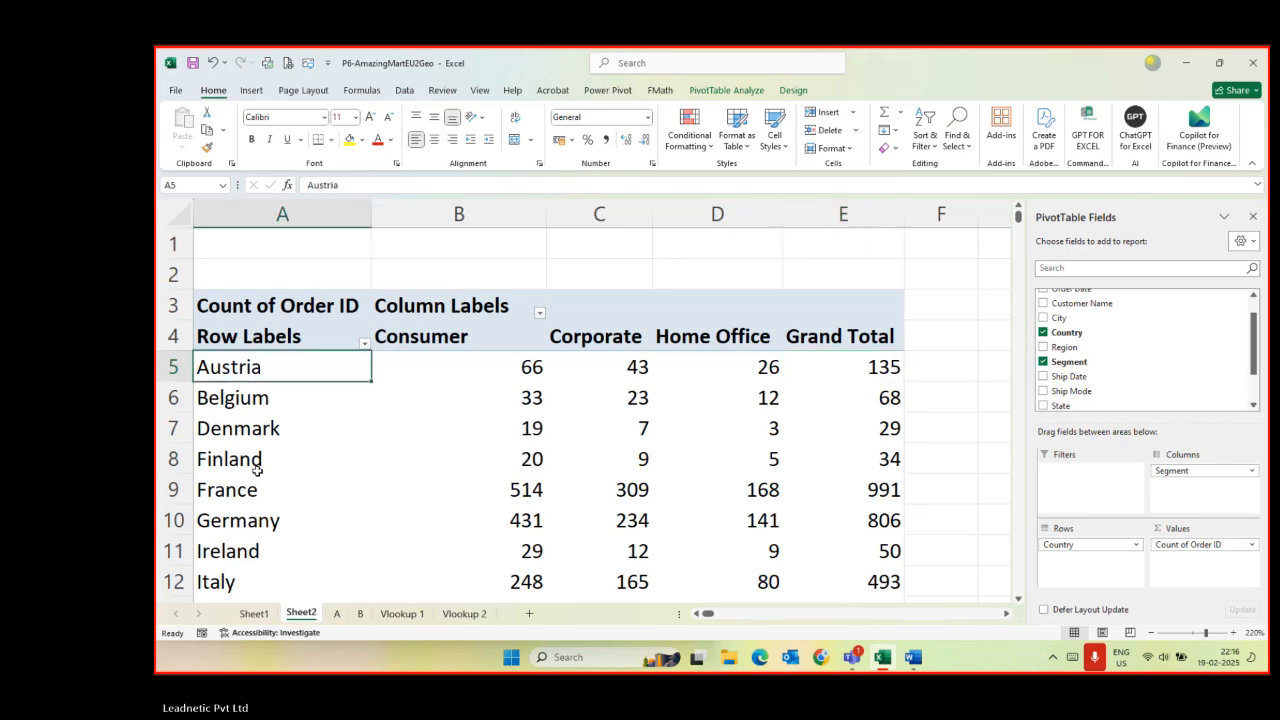
{"action": "key", "text": "ctrl+shift+Down"}
{"action": "key", "text": "shift+Up"}
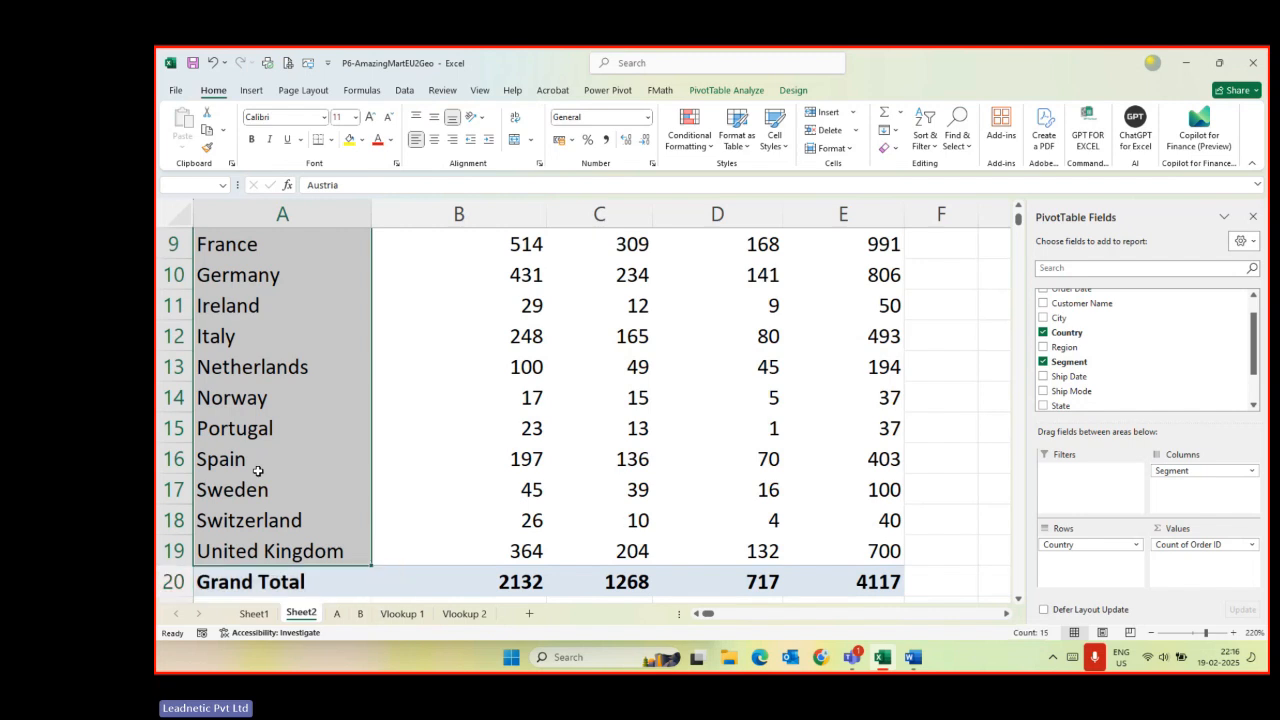
{"action": "key", "text": "Up"}
{"action": "key", "text": "Down"}
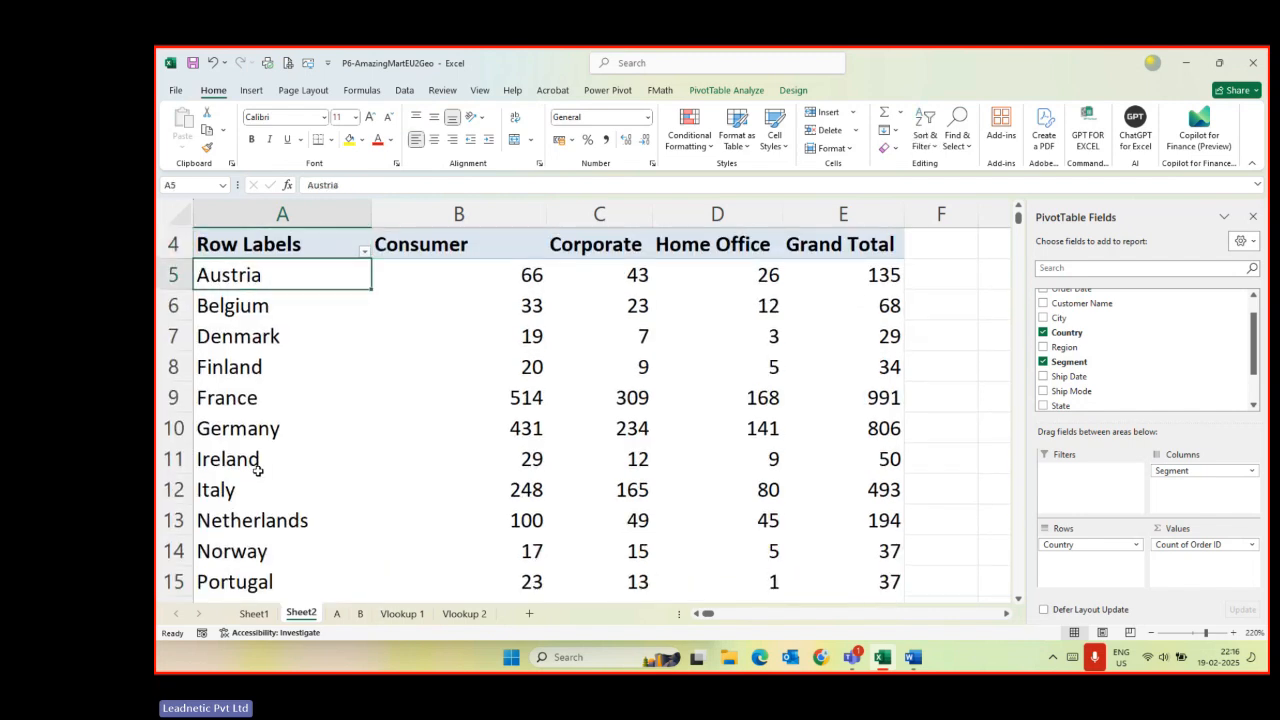
- Go through Austria's Consumer, Corporate and Home Office order counts and compare them with its grand total
{"action": "key", "text": "Right"}
{"action": "key", "text": "Right"}
{"action": "key", "text": "Right"}
{"action": "key", "text": "Right"}
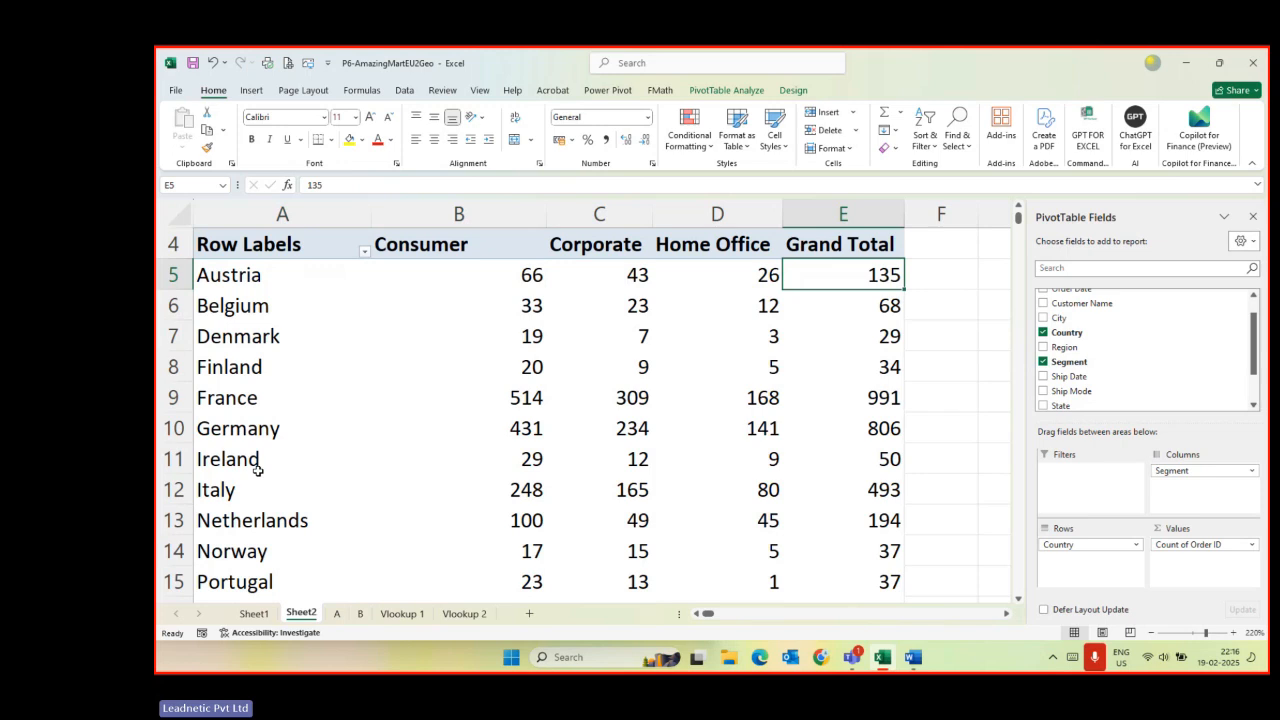
{"action": "key", "text": "Left"}
{"action": "key", "text": "Left"}
{"action": "key", "text": "Left"}
{"action": "key", "text": "Left"}
{"action": "key", "text": "Right"}
{"action": "key", "text": "Right"}
{"action": "key", "text": "Right"}
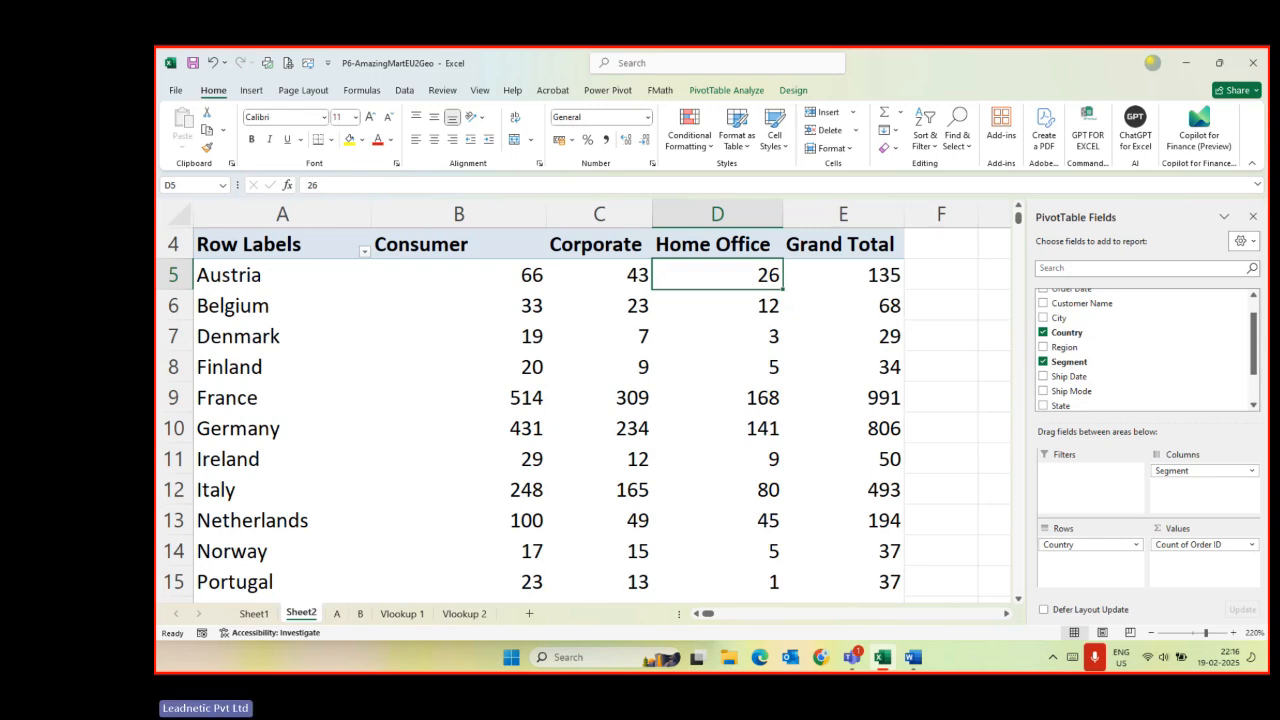
{"action": "left_click", "coordinate": [861, 280]}
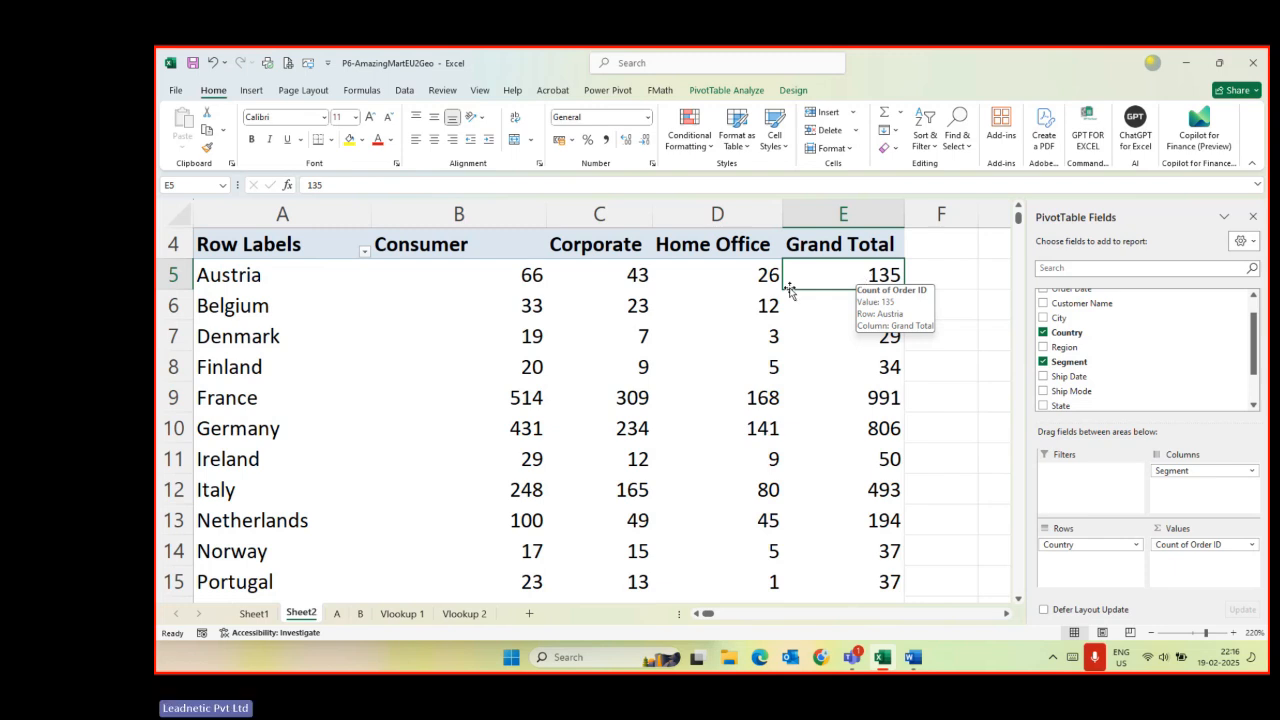
{"action": "mouse_move", "coordinate": [704, 339]}
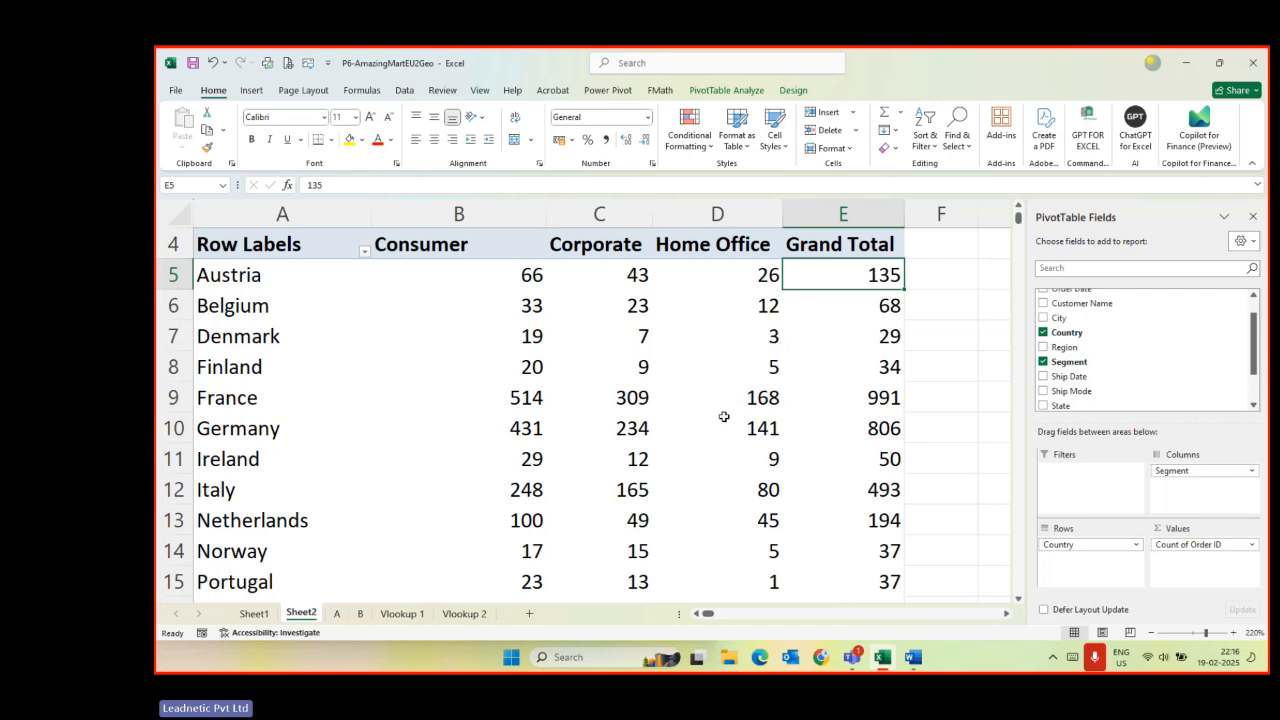
- Look through the country-by-segment order counts and check Austria's Corporate count
{"action": "scroll", "coordinate": [729, 424], "scroll_direction": "down", "scroll_amount": 5}
{"action": "scroll", "coordinate": [731, 431], "scroll_direction": "up", "scroll_amount": 6}
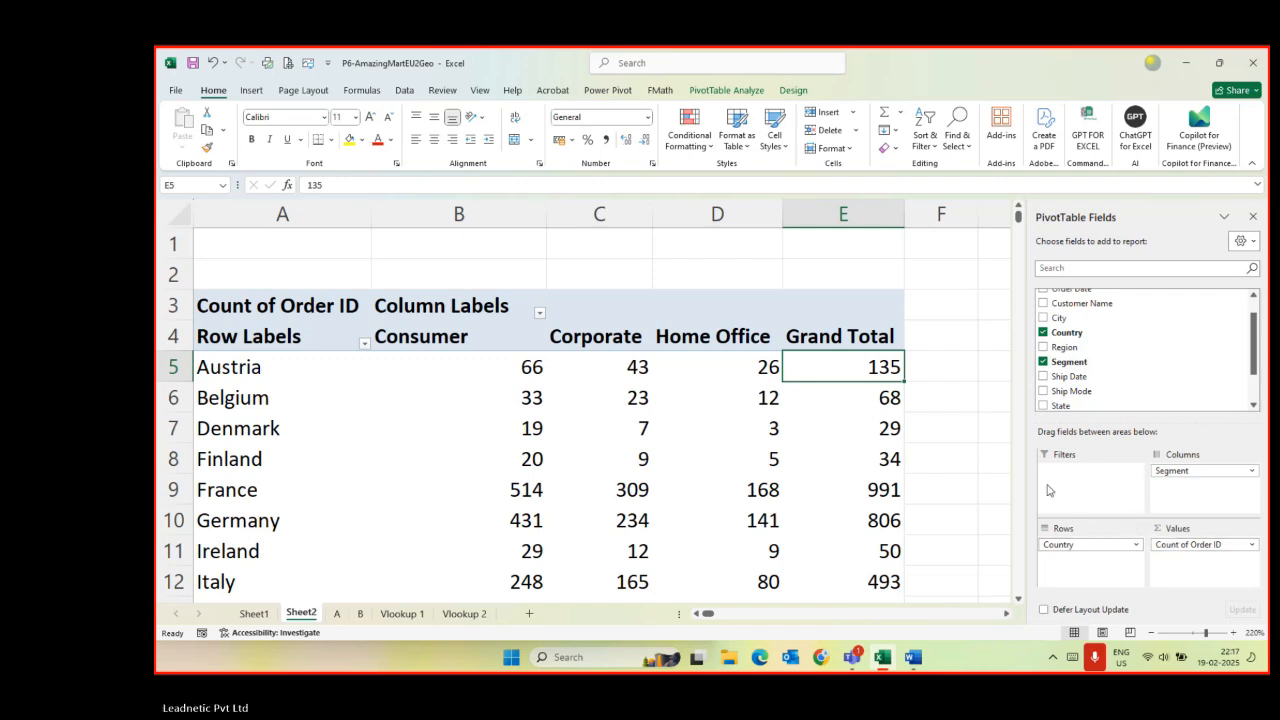
{"action": "left_click", "coordinate": [255, 369]}
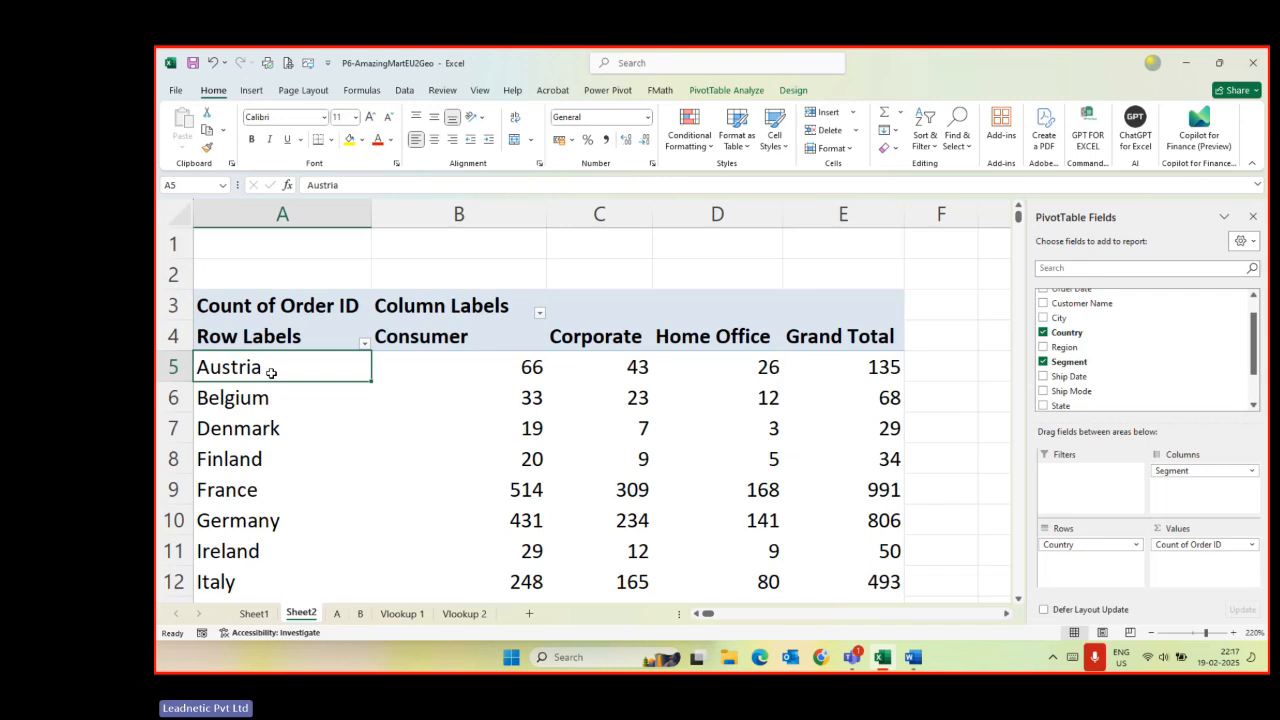
{"action": "left_click", "coordinate": [605, 367]}
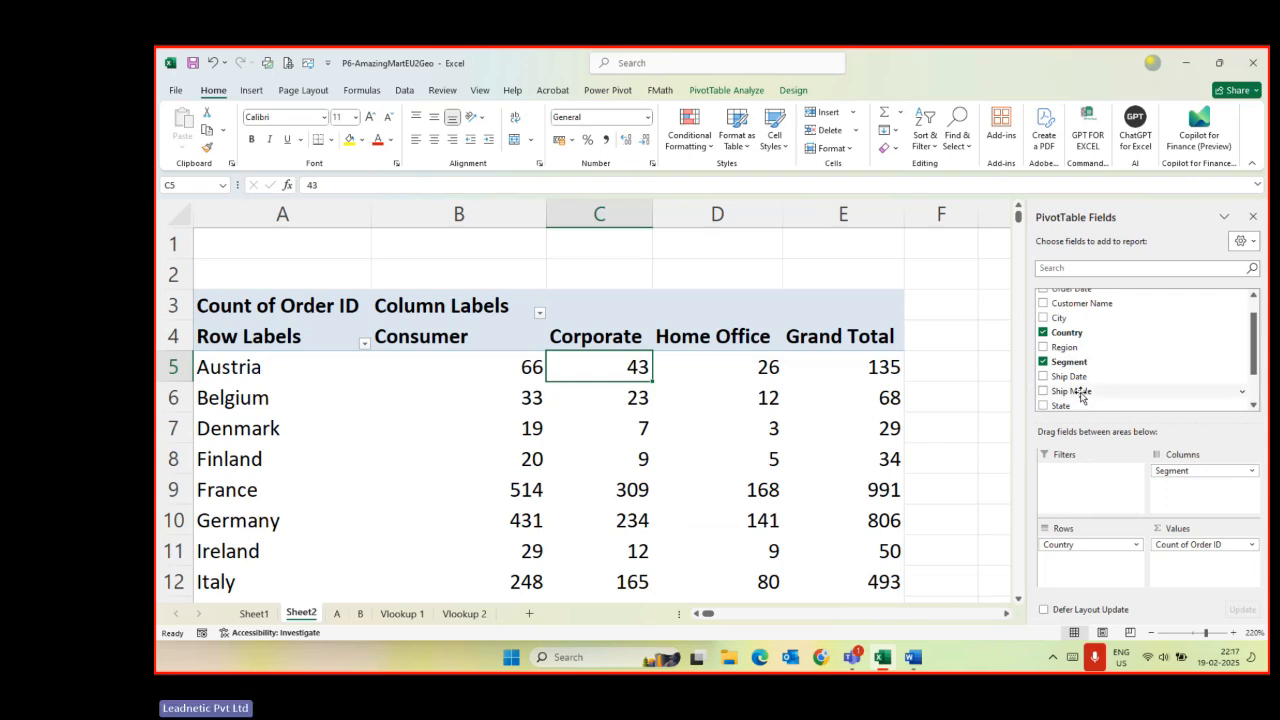
- Add Ship Mode as a report filter of the PivotTable and filter the order counts to Economy
{"action": "left_click_drag", "start_coordinate": [1082, 394], "coordinate": [1075, 488]}
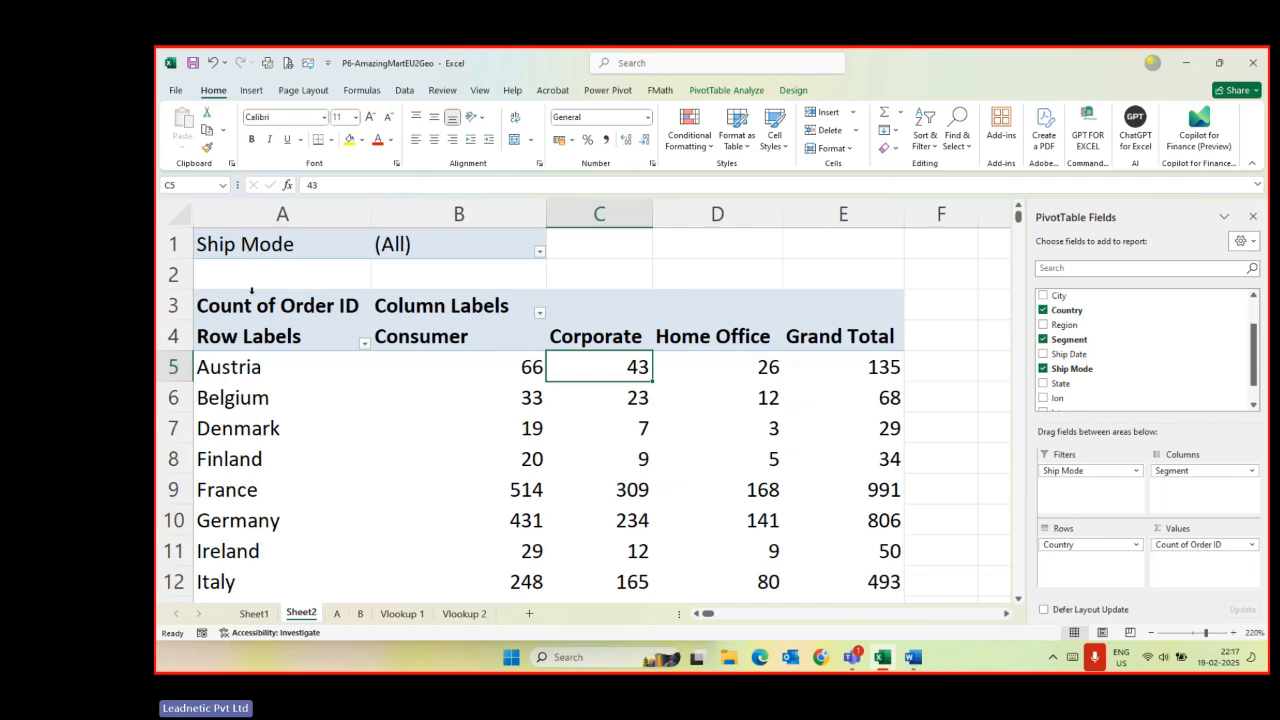
{"action": "left_click", "coordinate": [278, 242]}
{"action": "left_click", "coordinate": [468, 246]}
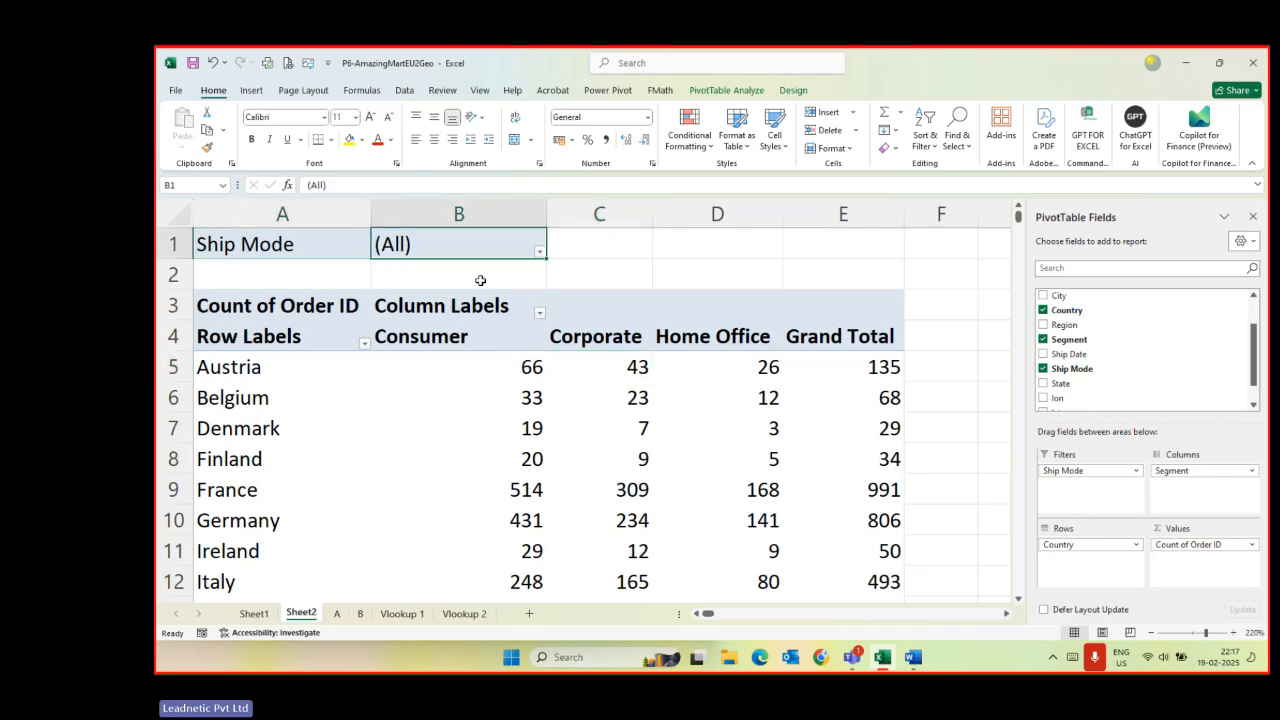
{"action": "left_click", "coordinate": [540, 251]}
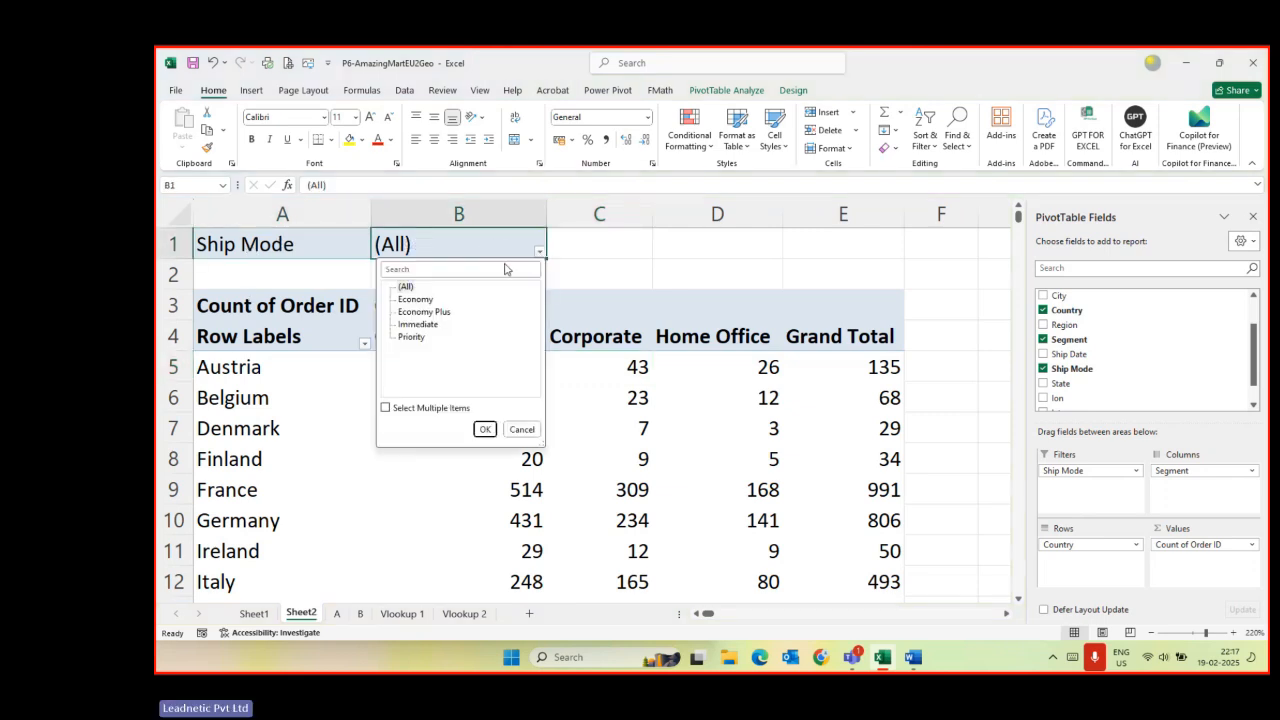
{"action": "left_click", "coordinate": [416, 299]}
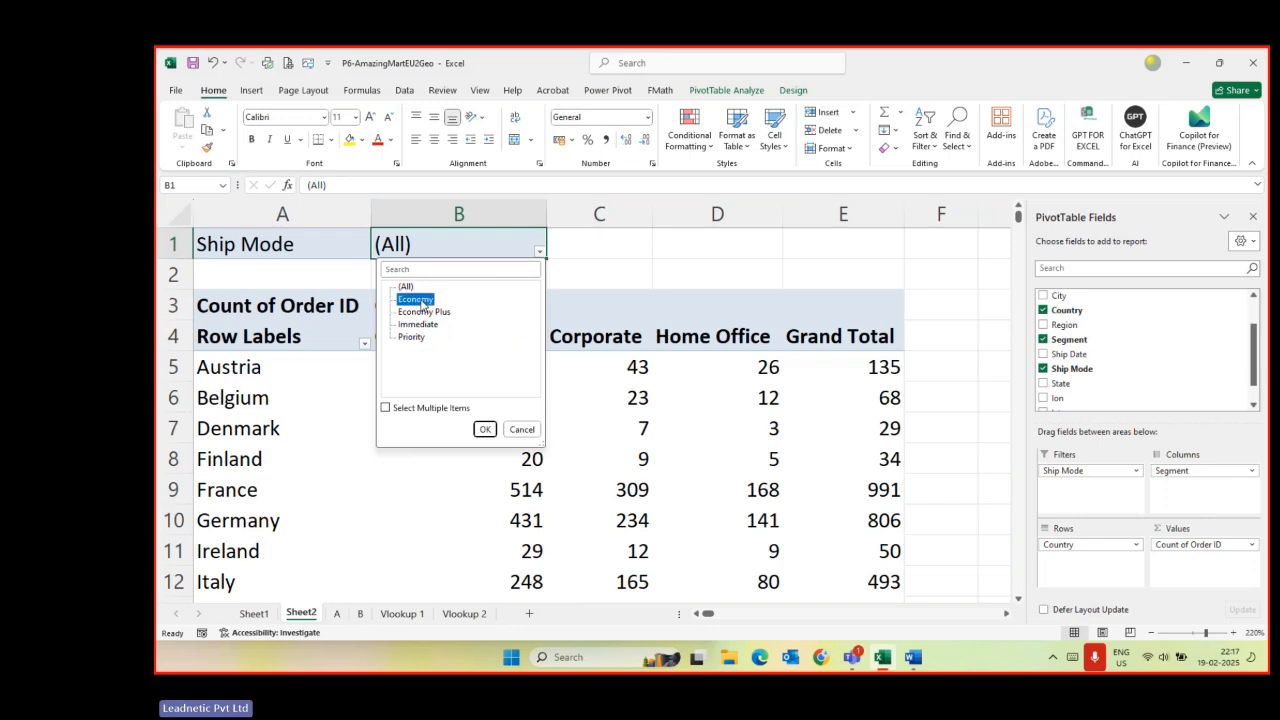
{"action": "left_click", "coordinate": [485, 430]}
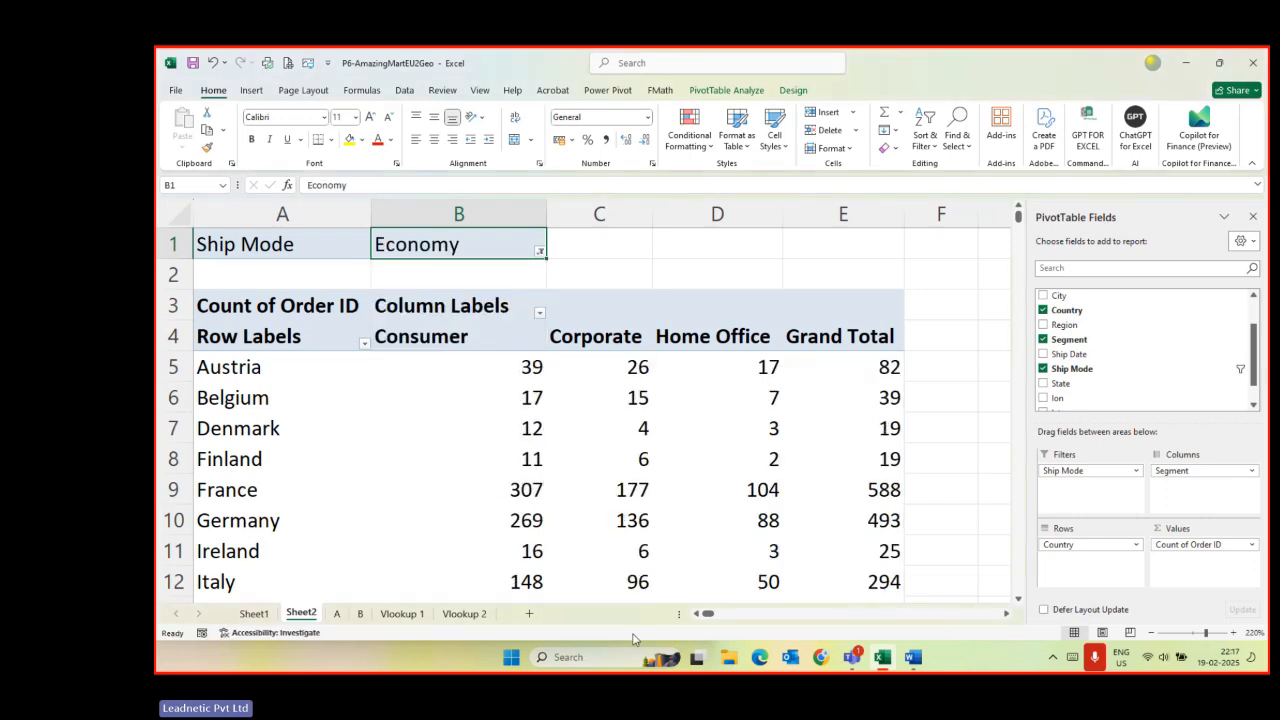
- Change the Ship Mode report filter to allow multiple items and include both Economy and Priority
{"action": "left_click", "coordinate": [249, 366]}
{"action": "left_click", "coordinate": [452, 362]}
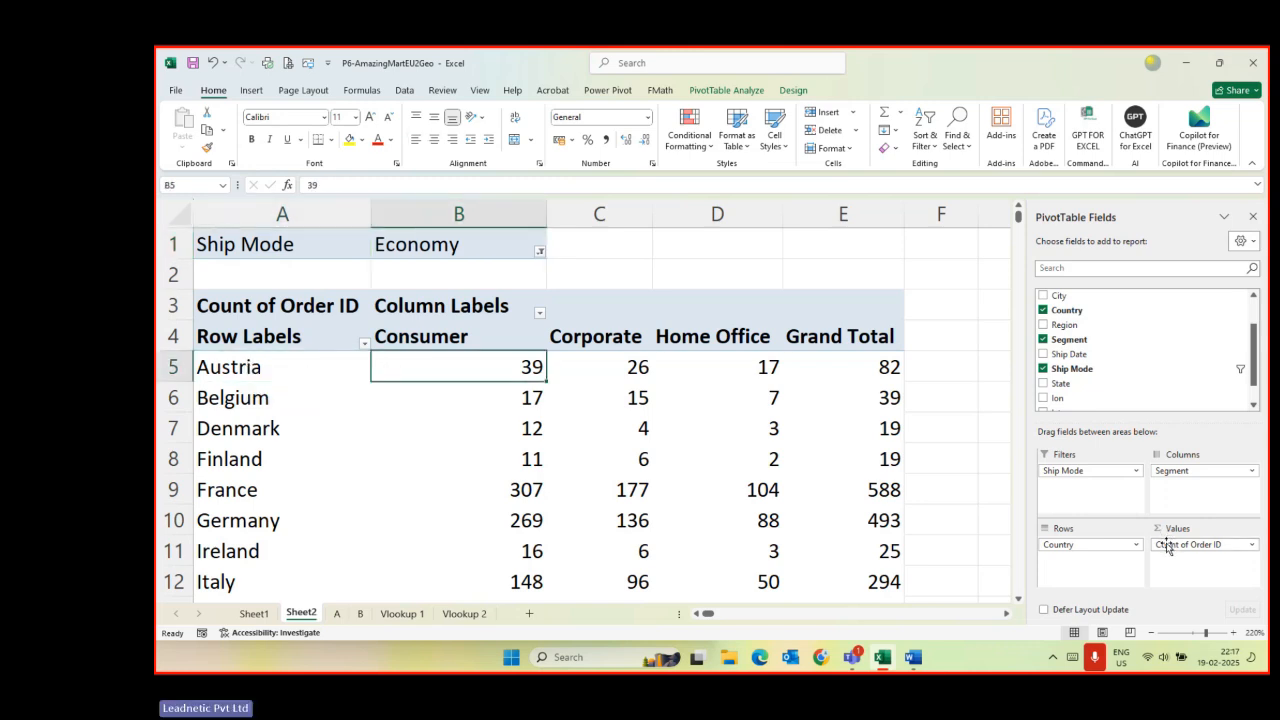
{"action": "left_click", "coordinate": [499, 245]}
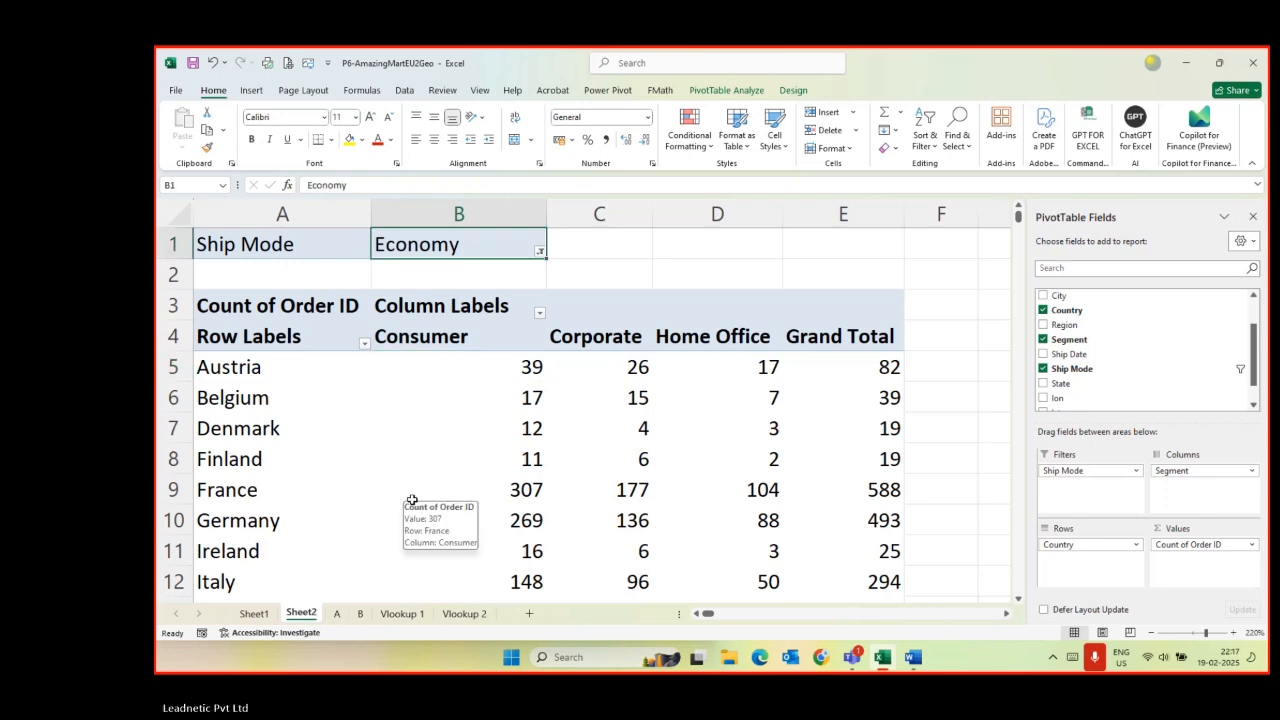
{"action": "left_click", "coordinate": [539, 251]}
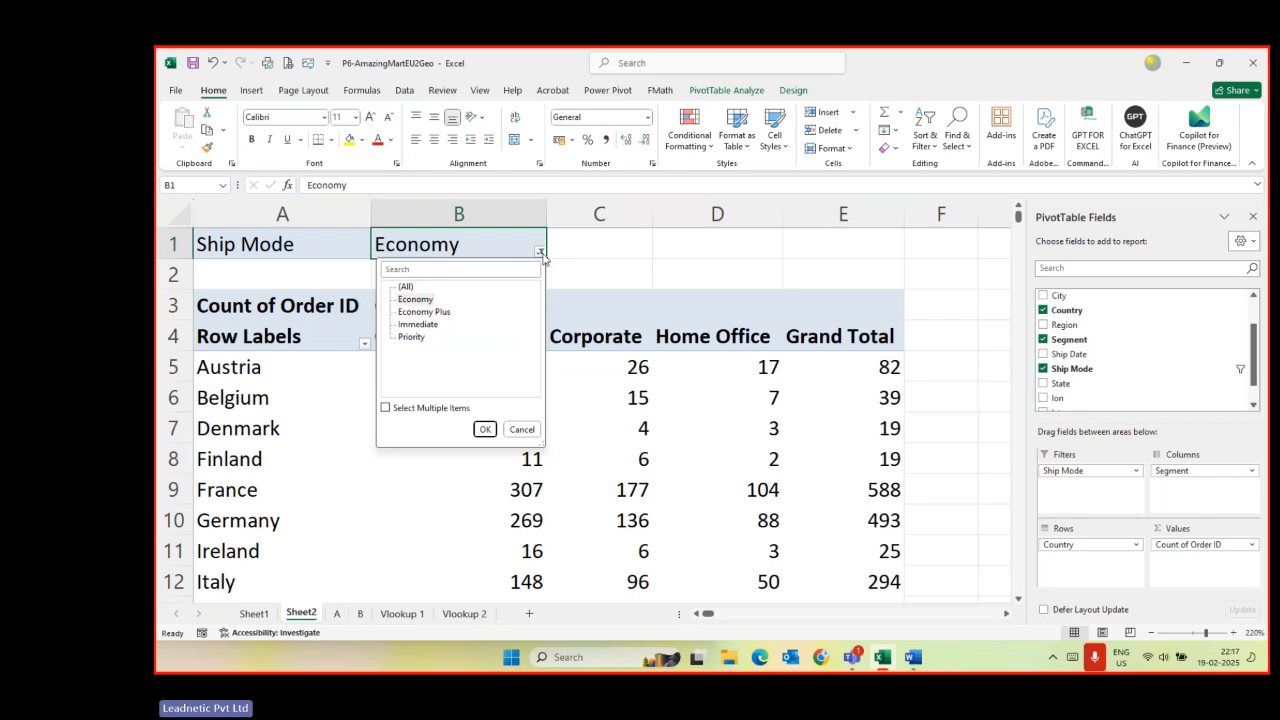
{"action": "left_click", "coordinate": [413, 408]}
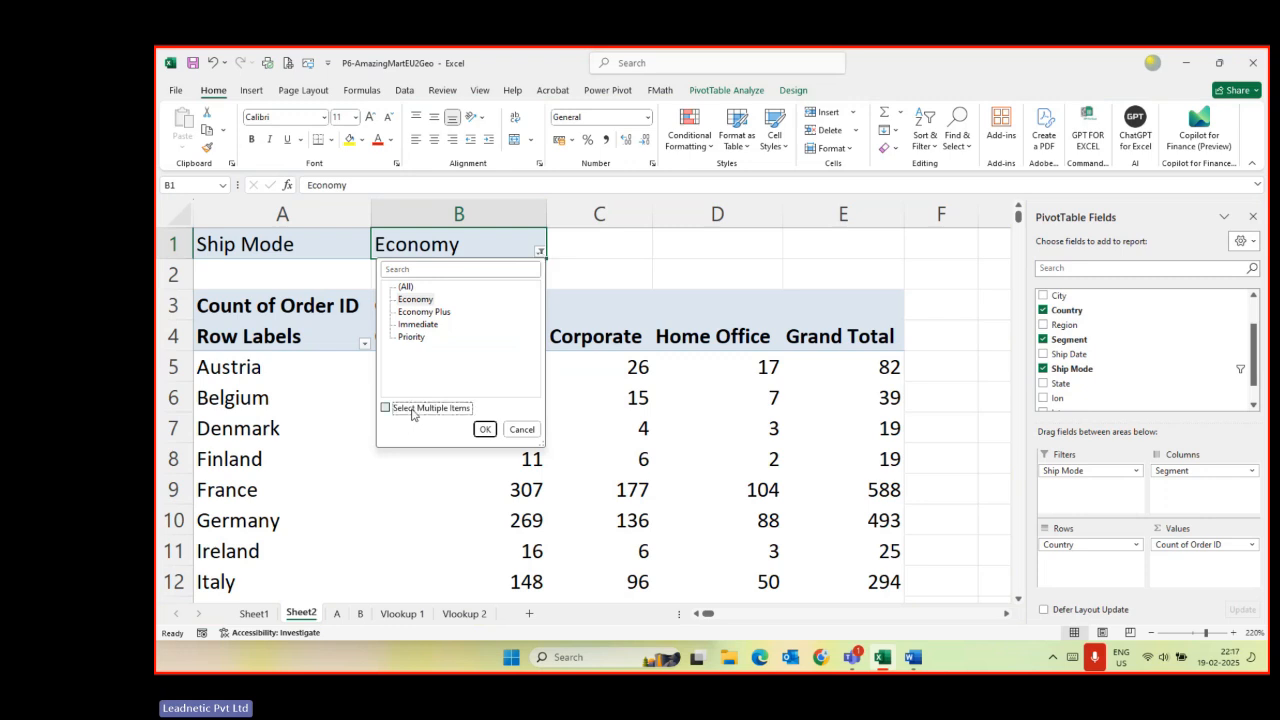
{"action": "left_click", "coordinate": [403, 339]}
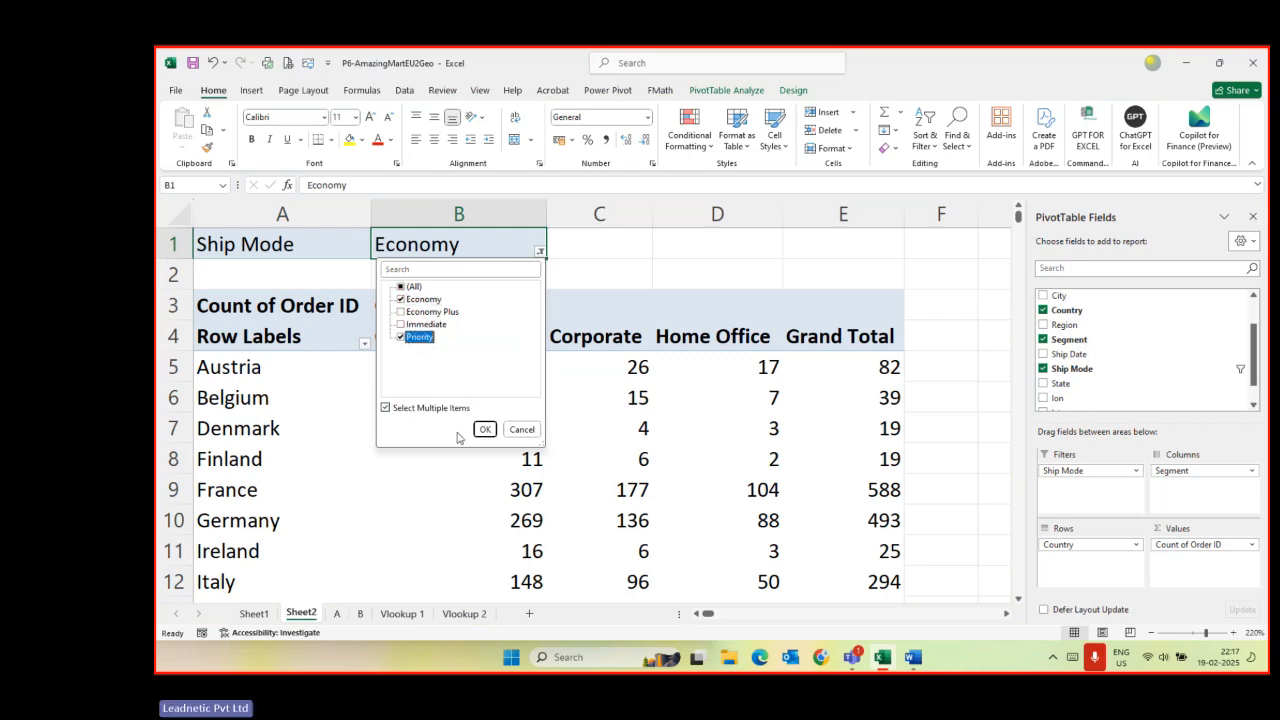
{"action": "left_click", "coordinate": [485, 430]}
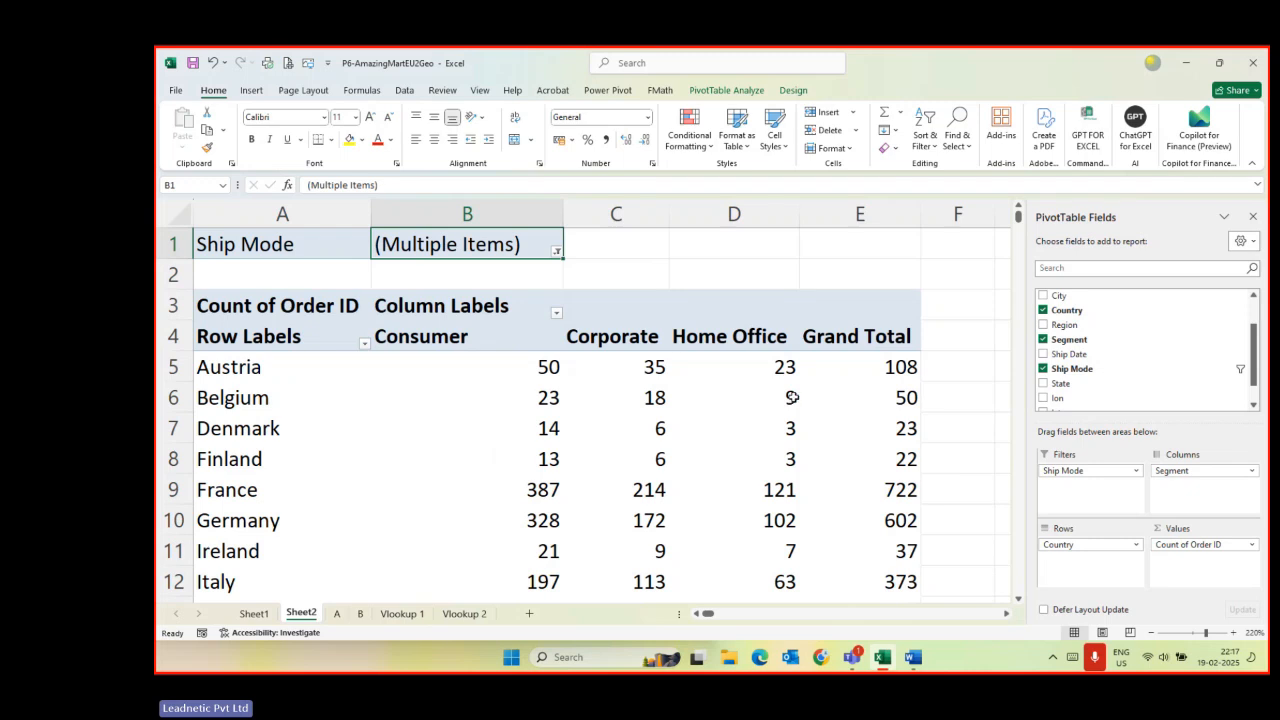
- Go down the Grand Total column from Austria to France to review the combined Economy and Priority order counts
{"action": "left_click", "coordinate": [884, 366]}
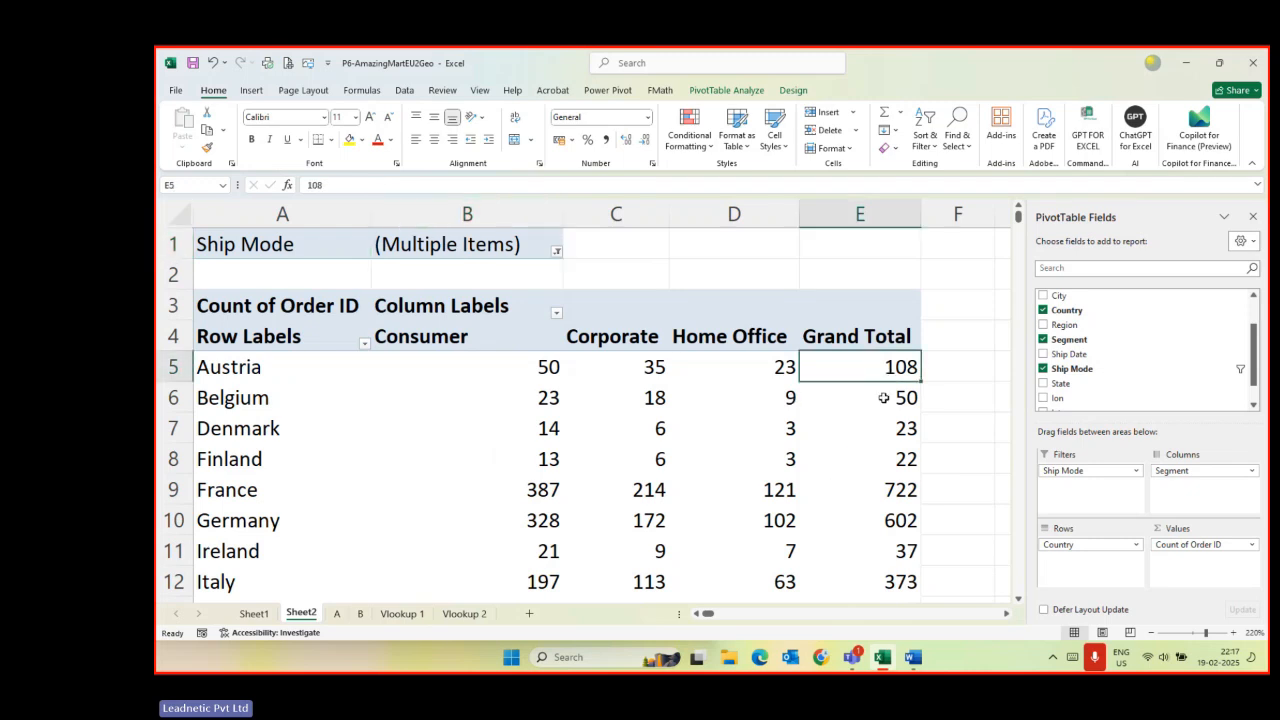
{"action": "left_click", "coordinate": [884, 398]}
{"action": "left_click", "coordinate": [867, 452]}
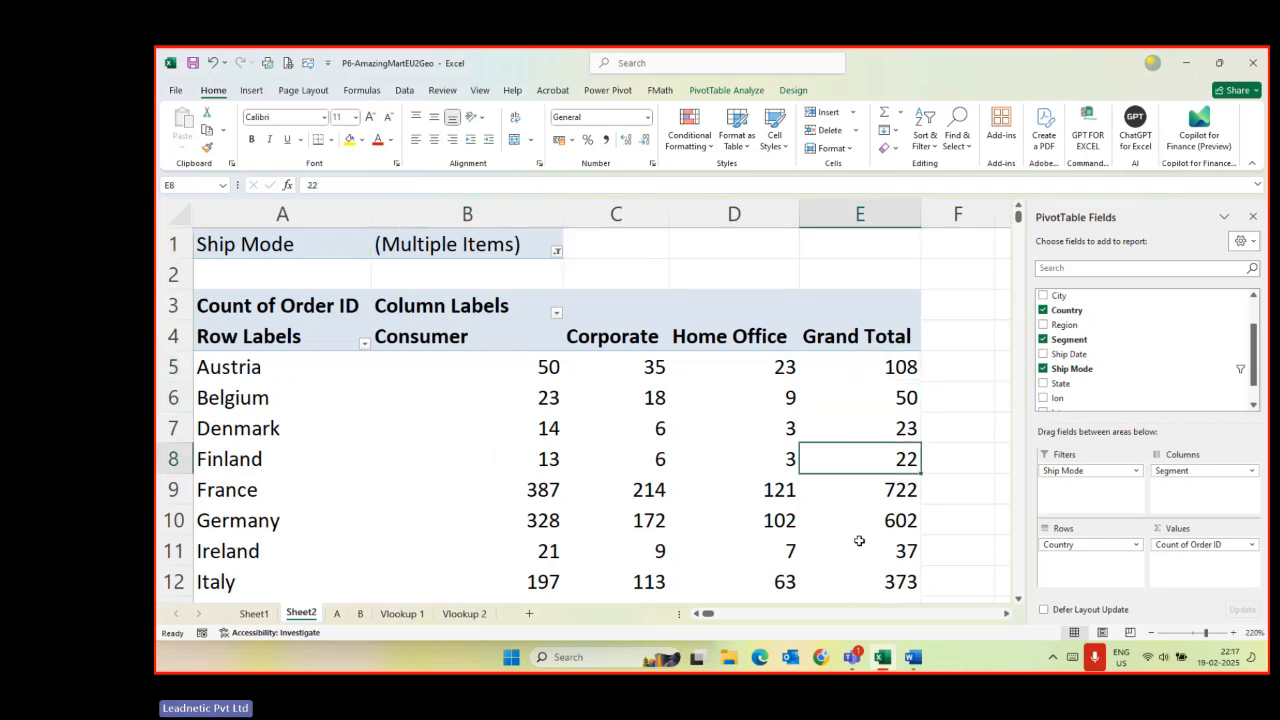
{"action": "left_click", "coordinate": [862, 494]}
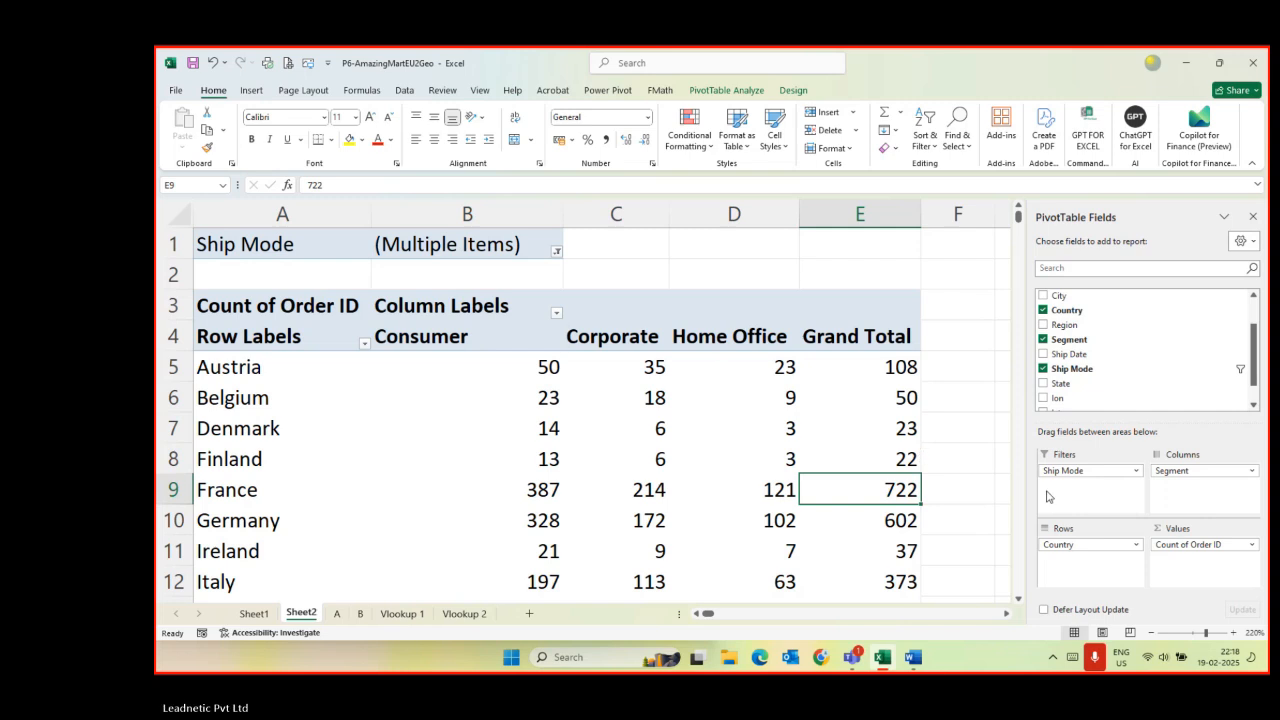
- Move Ship Mode from the report filter to the rows beneath Country, and collapse and re-expand Austria's breakdown
{"action": "left_click_drag", "start_coordinate": [1064, 471], "coordinate": [1064, 563]}
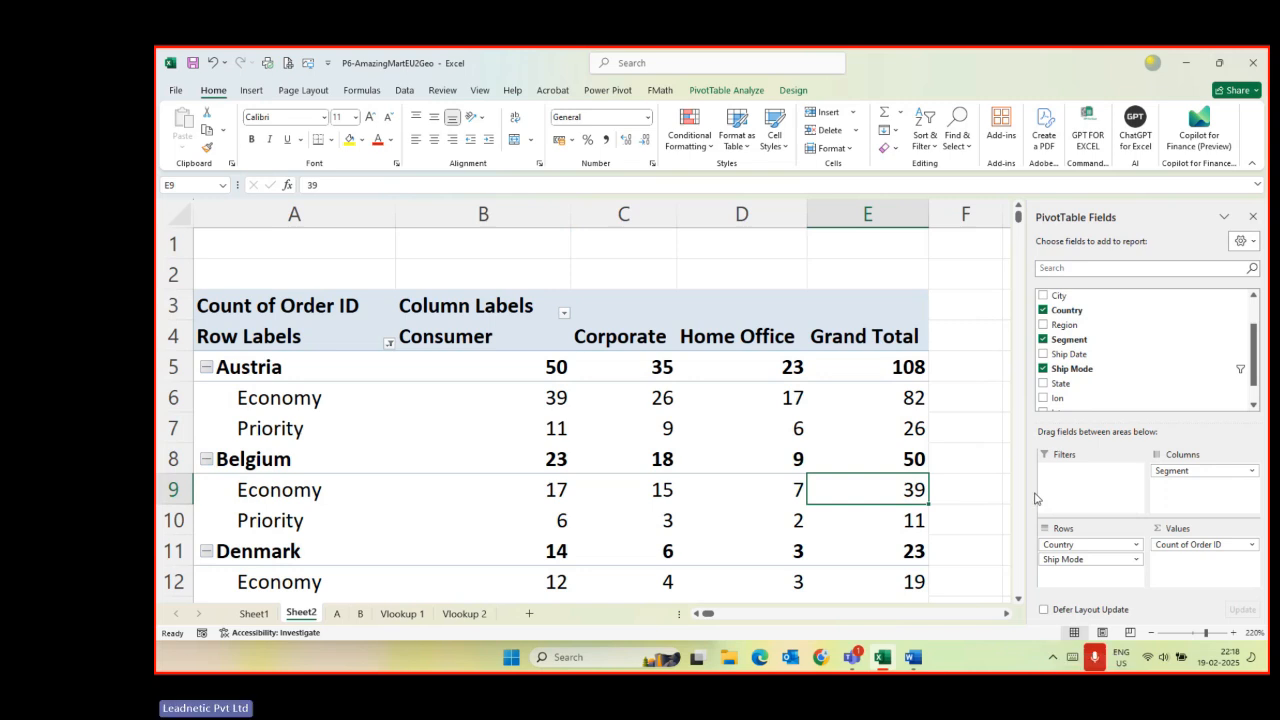
{"action": "left_click", "coordinate": [206, 368]}
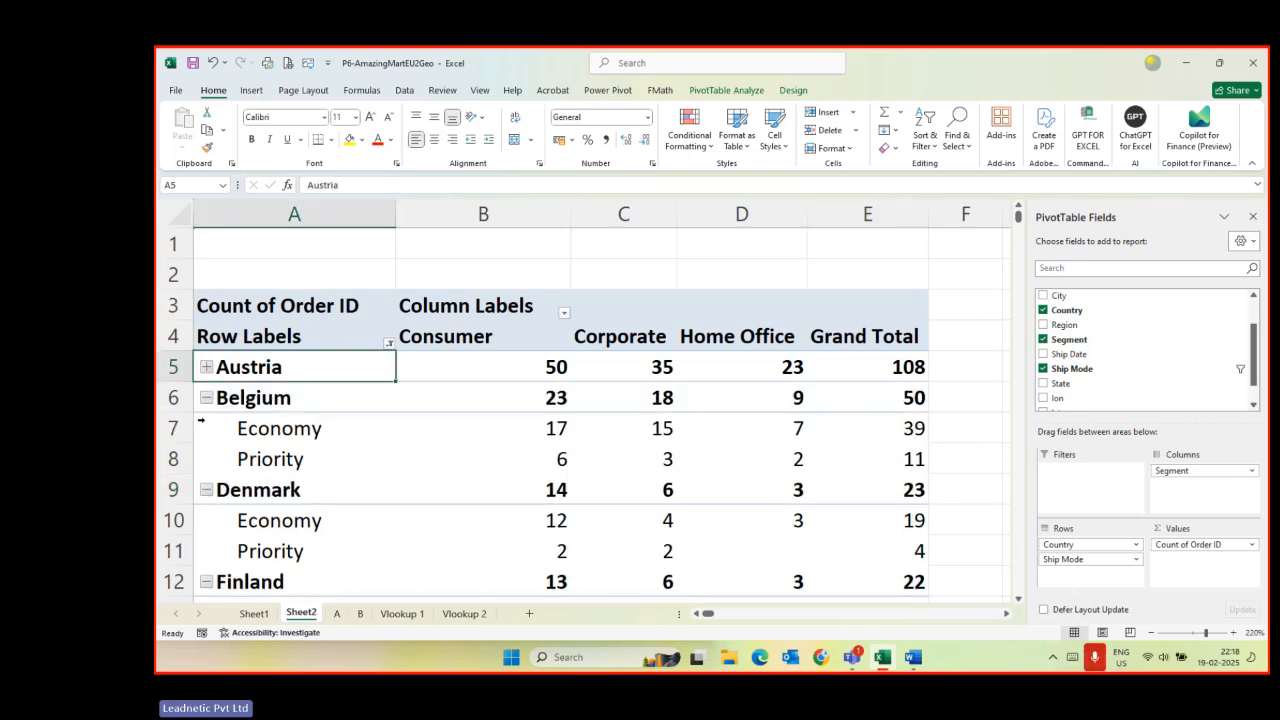
{"action": "left_click", "coordinate": [206, 368]}
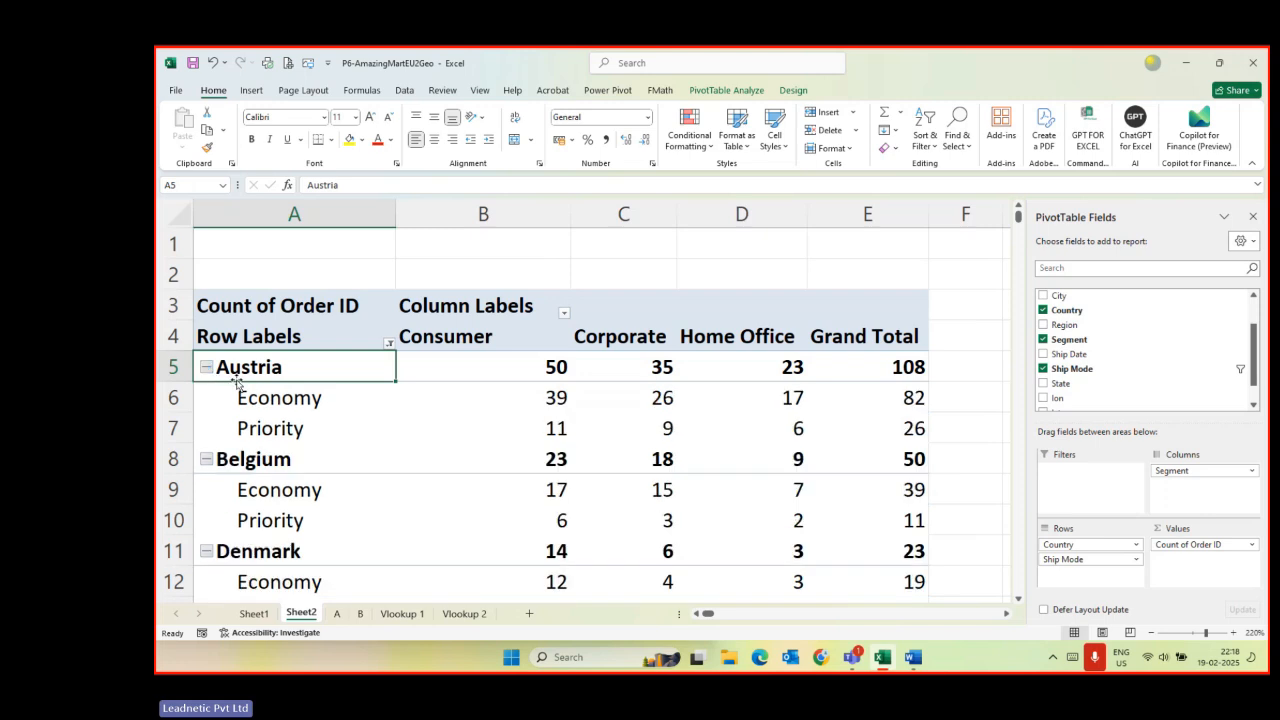
- Compare Austria's Economy and Priority rows with its Consumer subtotal, and check both ship modes' grand totals
{"action": "left_click", "coordinate": [256, 400]}
{"action": "left_click", "coordinate": [268, 429]}
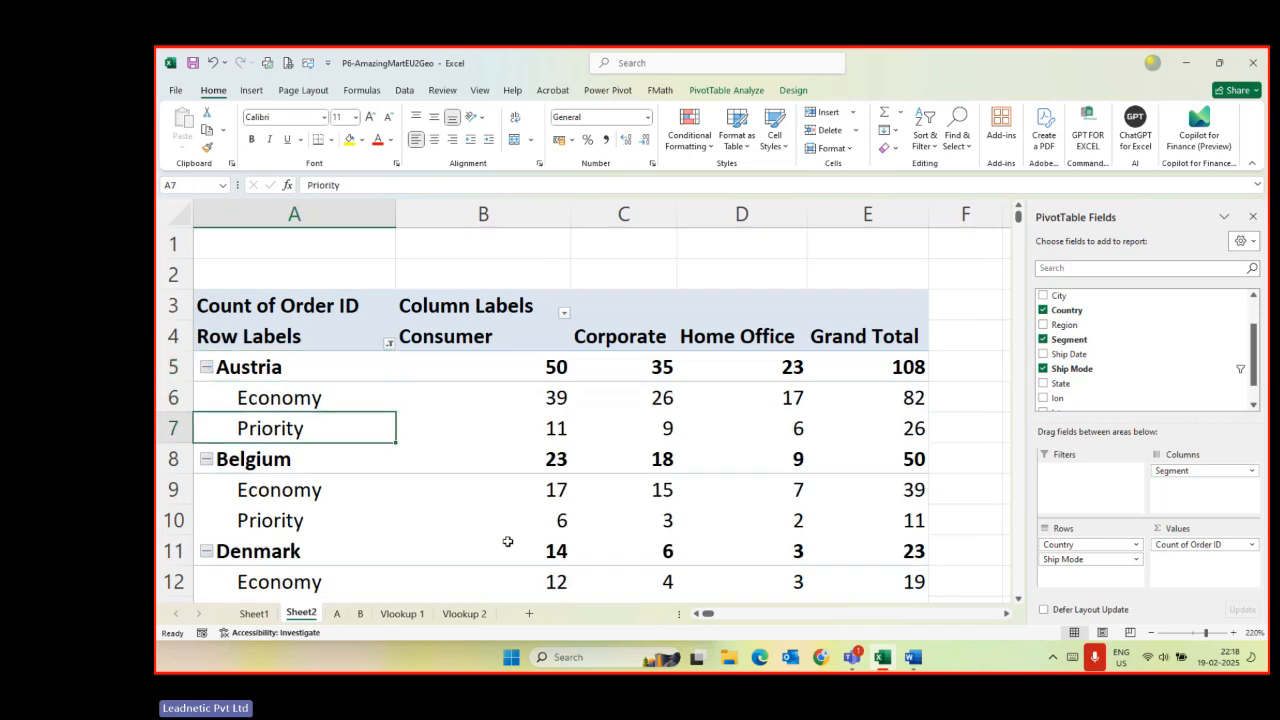
{"action": "left_click", "coordinate": [548, 369]}
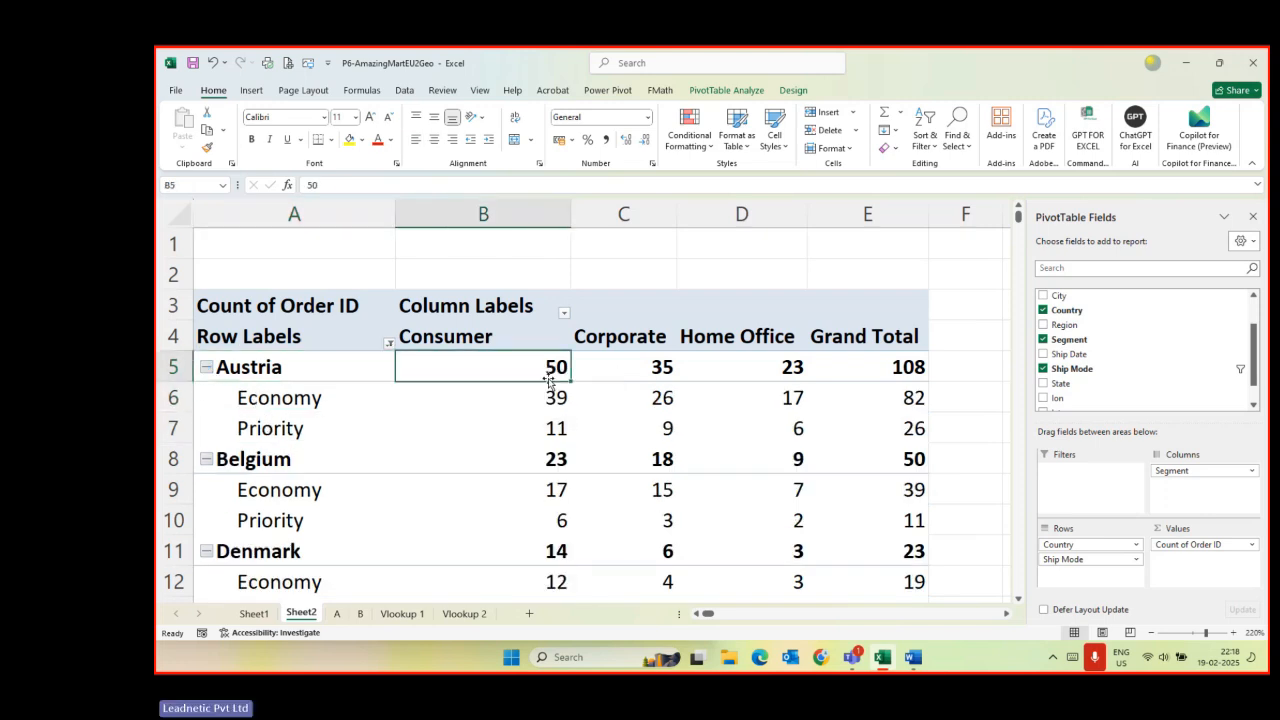
{"action": "left_click", "coordinate": [547, 392]}
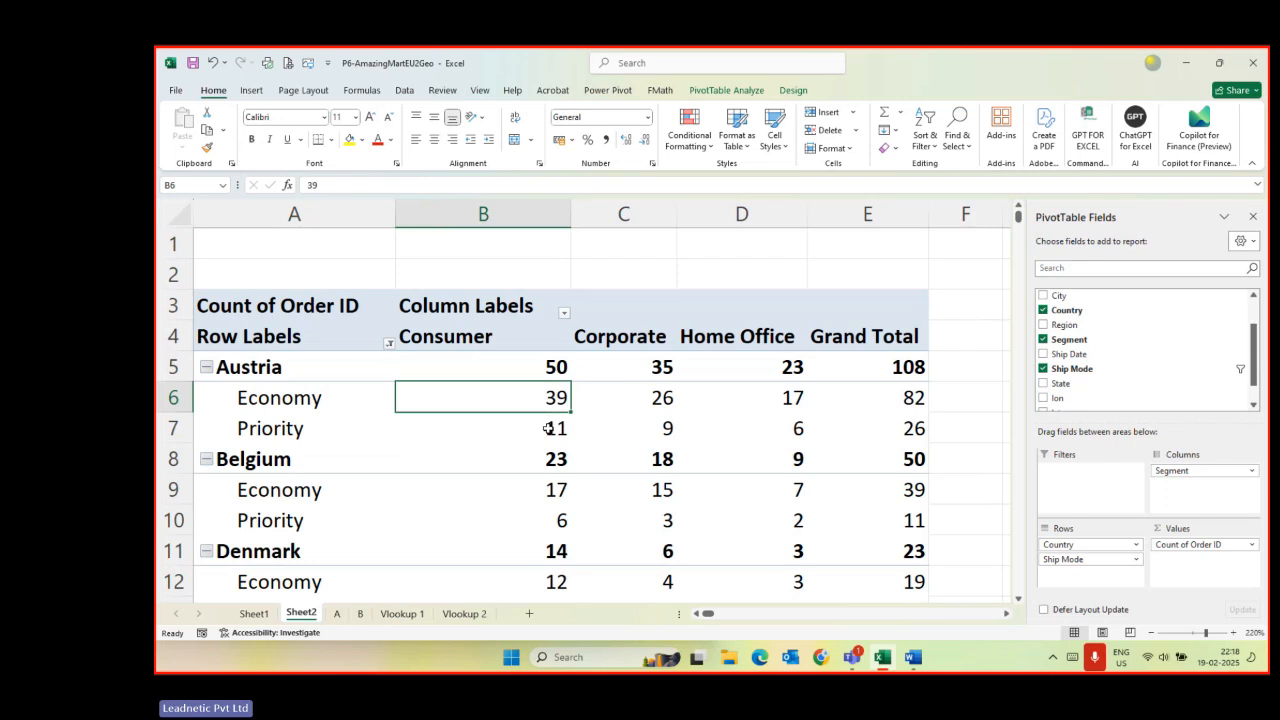
{"action": "left_click", "coordinate": [548, 430]}
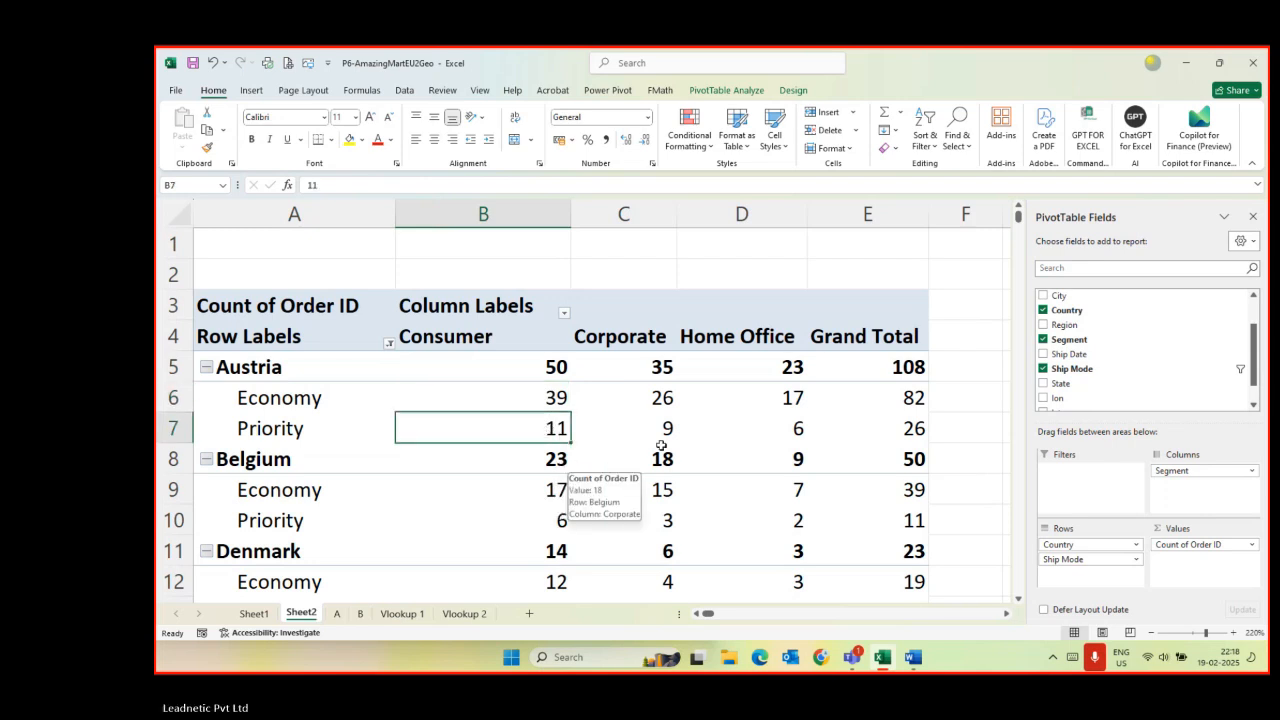
{"action": "left_click", "coordinate": [888, 393]}
{"action": "left_click", "coordinate": [894, 428]}
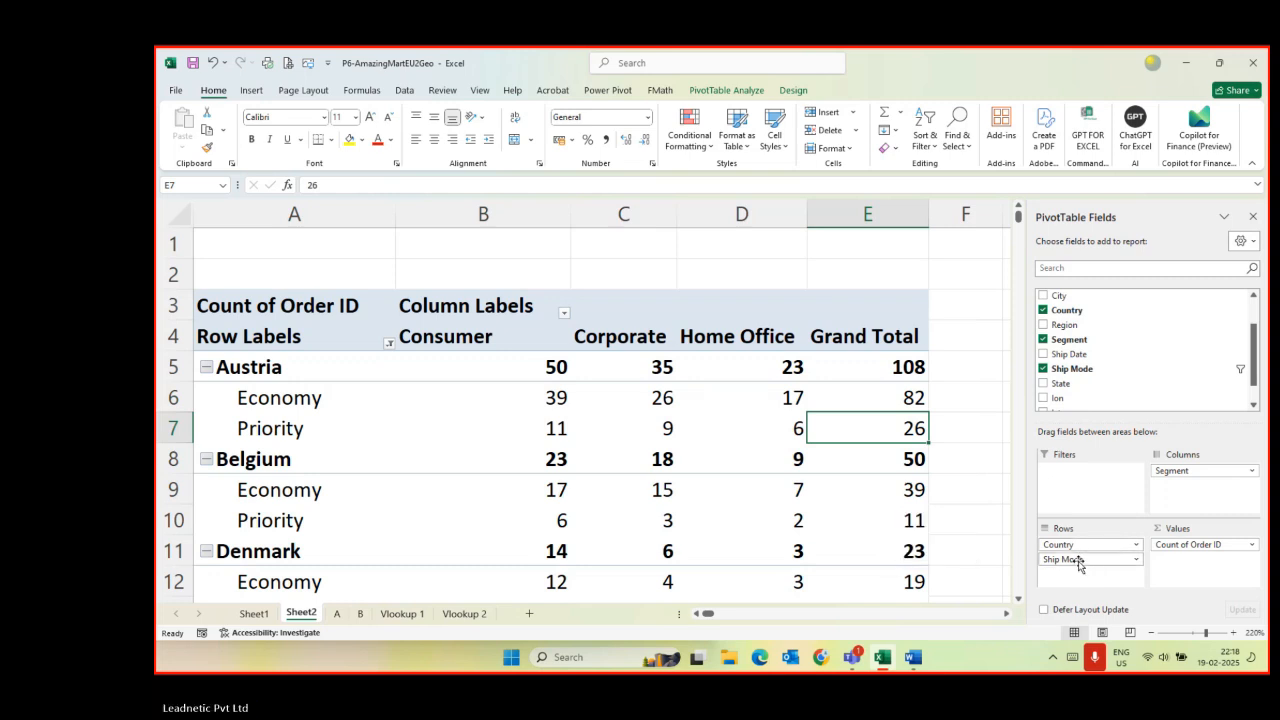
- Remove Ship Mode from the PivotTable and select Austria's grand total
{"action": "left_click_drag", "start_coordinate": [1072, 561], "coordinate": [964, 434]}
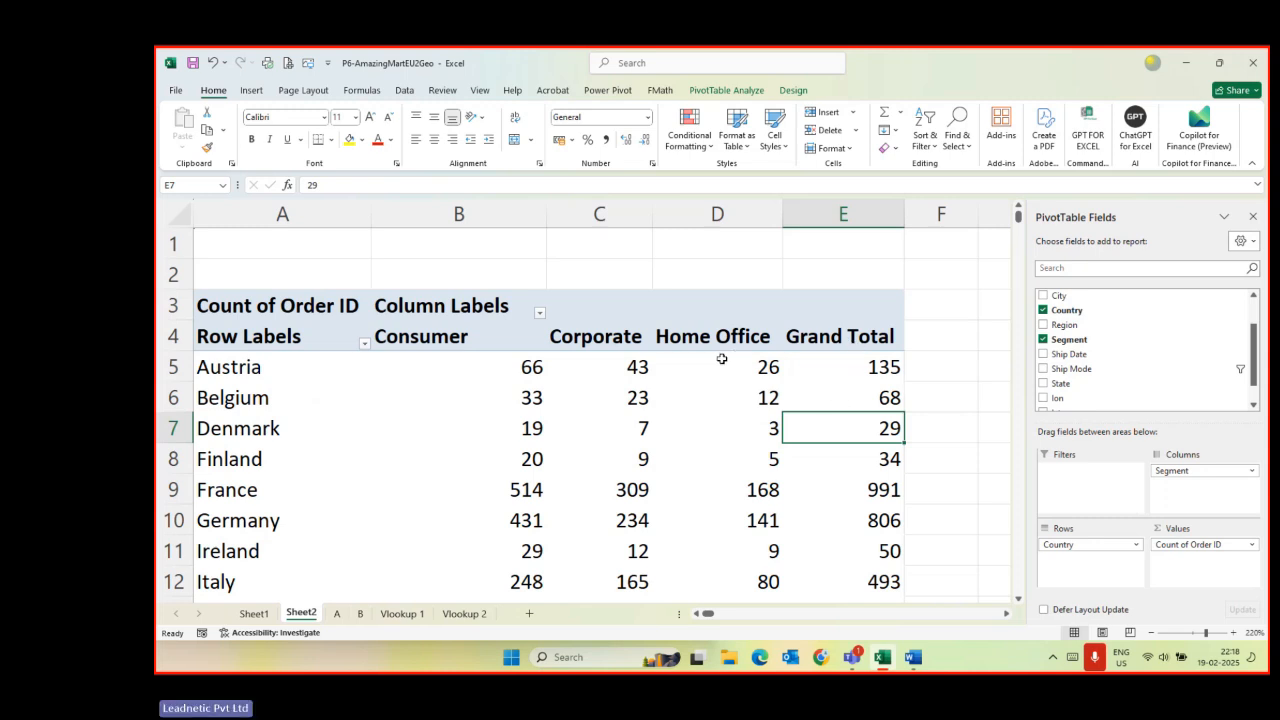
{"action": "left_click", "coordinate": [846, 367]}
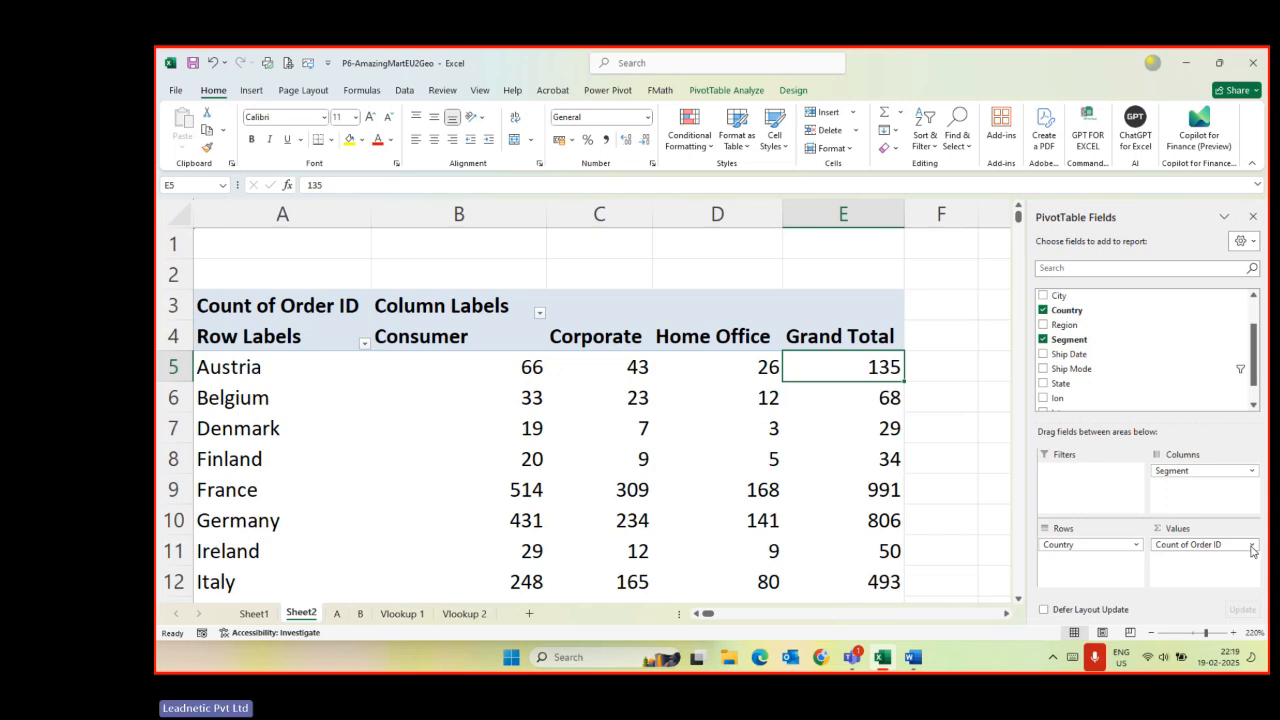
- Look through the Summarize Values By options available for the Order ID values at Austria's grand total
{"action": "right_click", "coordinate": [839, 366]}
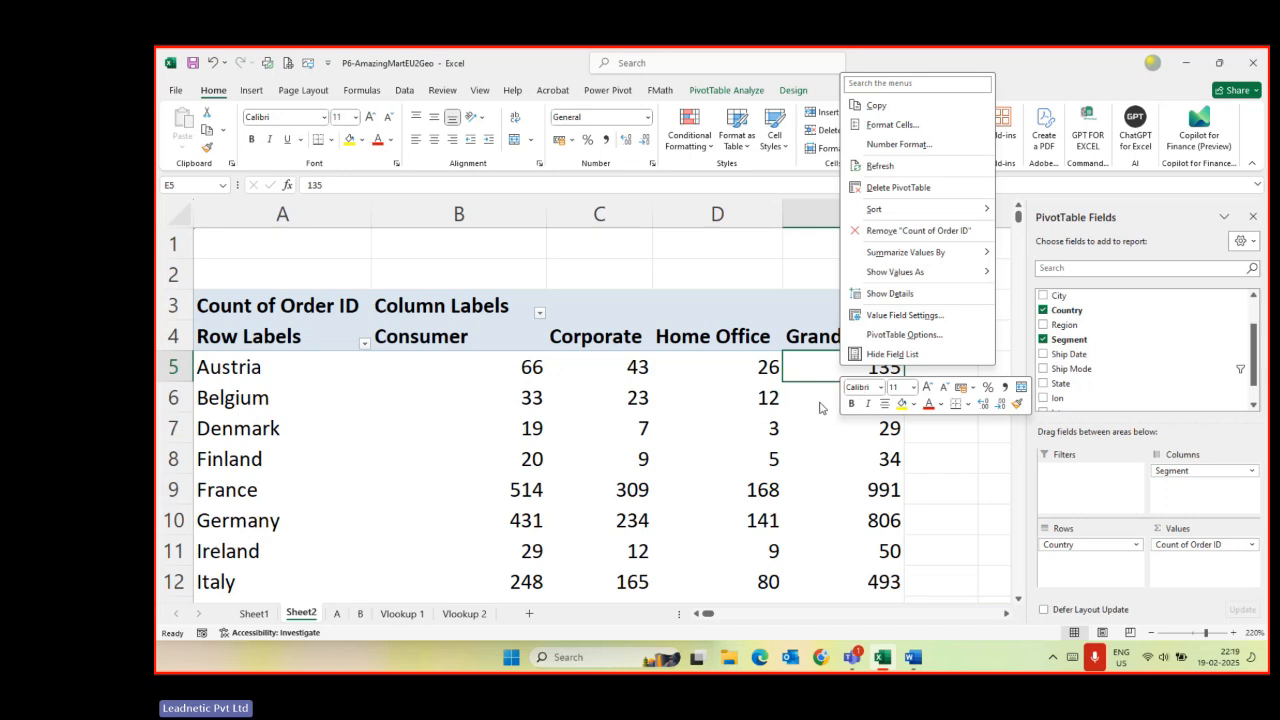
{"action": "key", "text": "Escape"}
{"action": "right_click", "coordinate": [848, 371]}
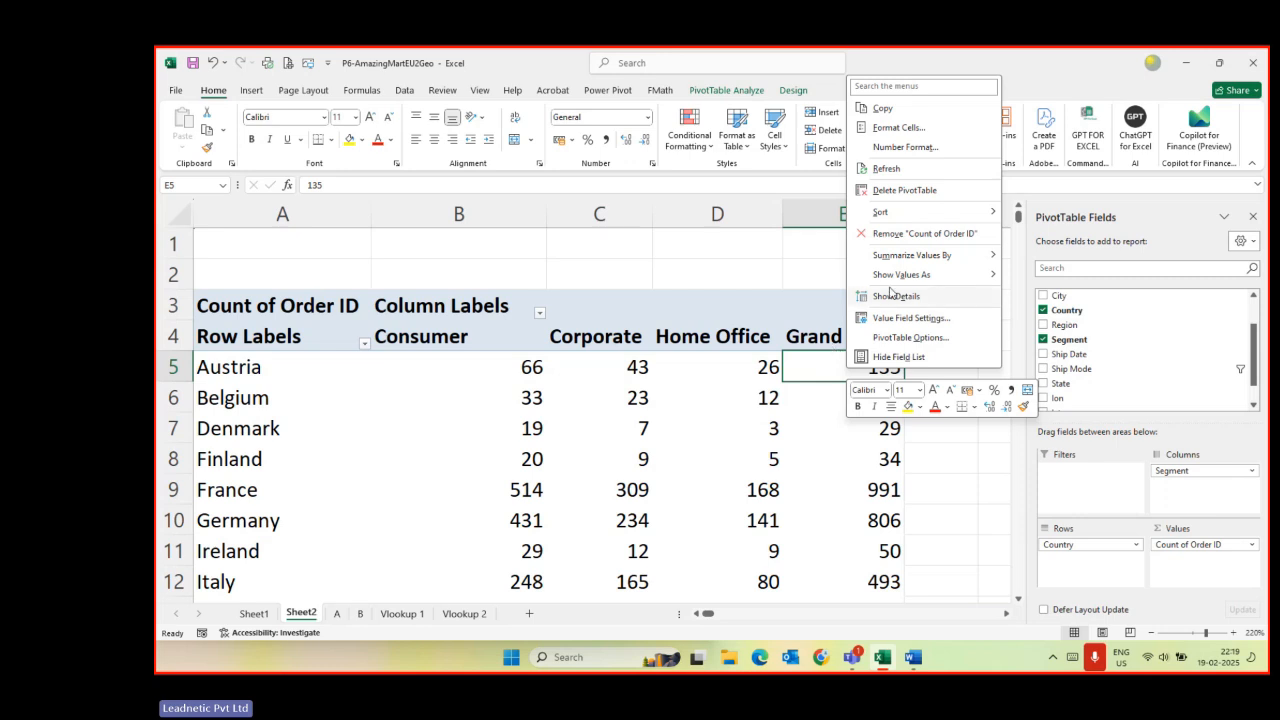
{"action": "mouse_move", "coordinate": [910, 262]}
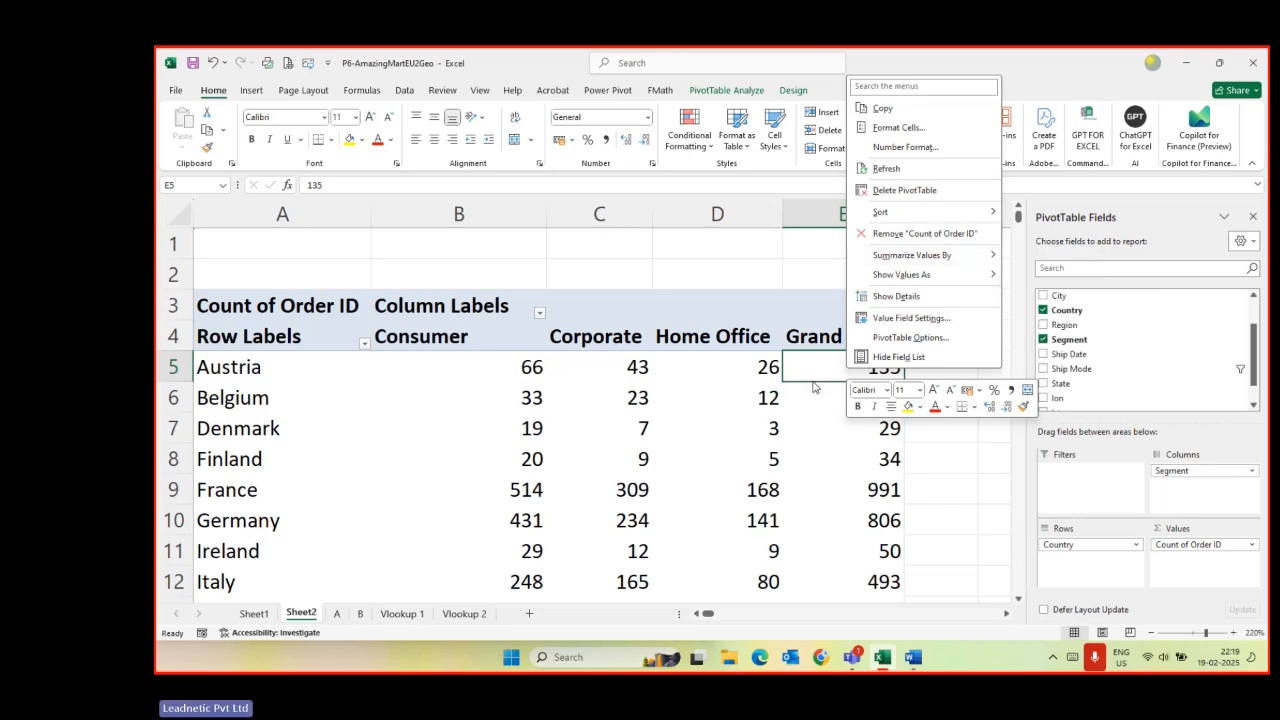
{"action": "mouse_move", "coordinate": [955, 255]}
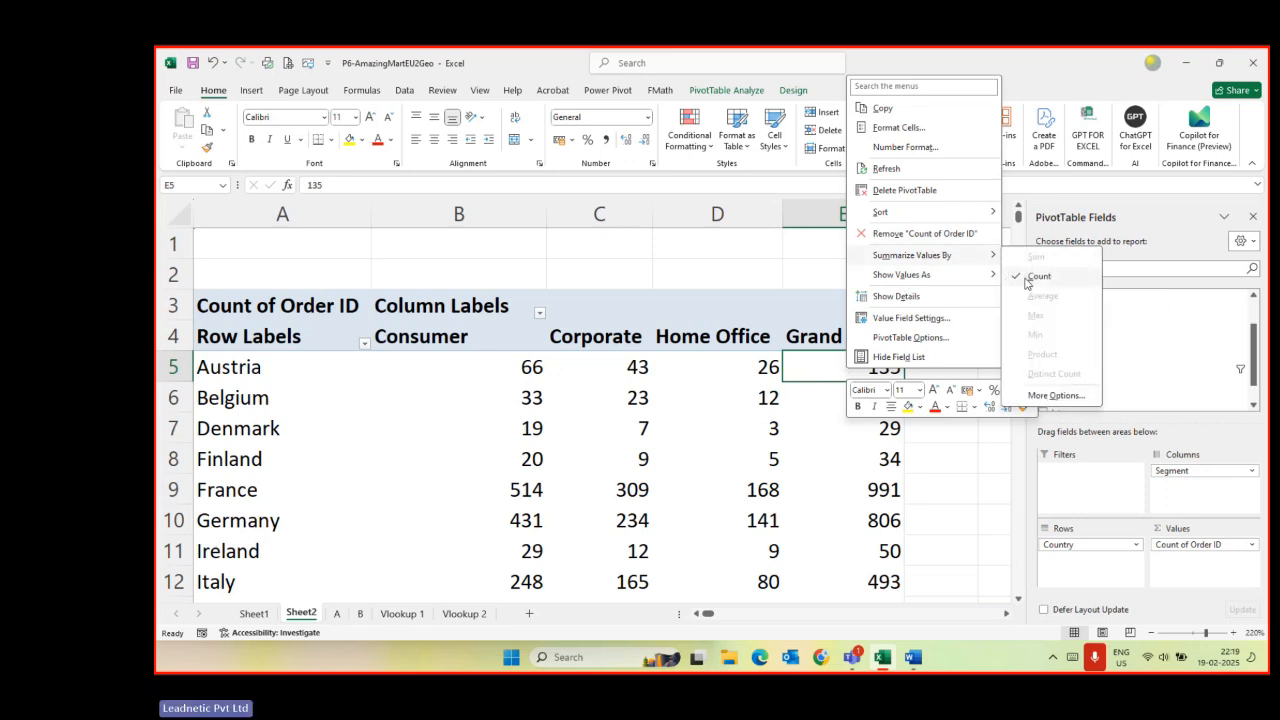
{"action": "left_click", "coordinate": [817, 363]}
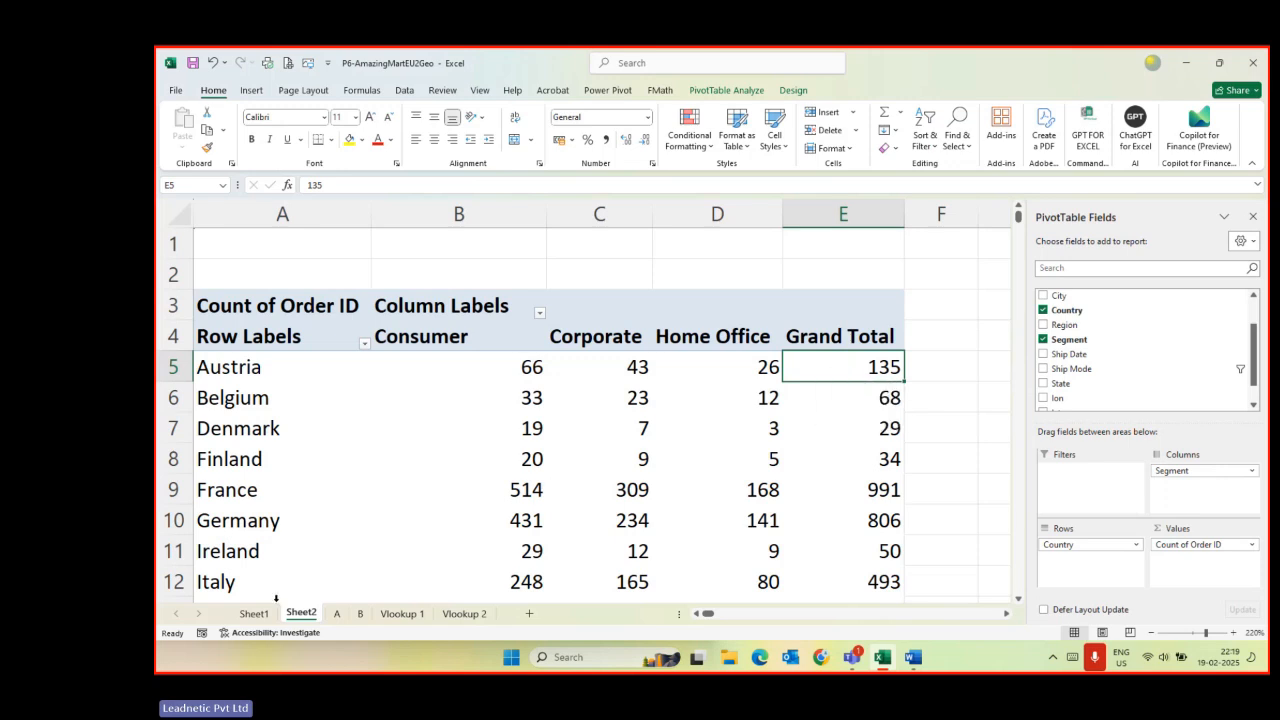
- Switch to sheet B and select the Order ID header cell at the start of its data
{"action": "left_click", "coordinate": [362, 614]}
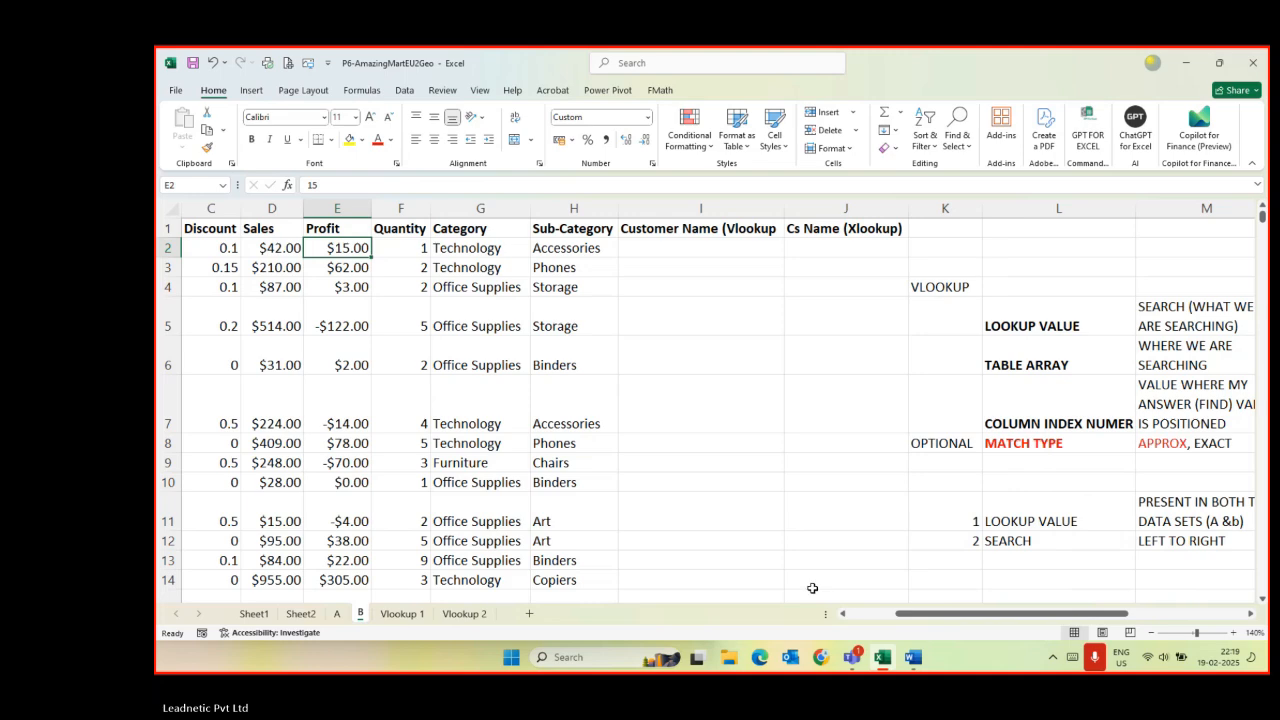
{"action": "left_click_drag", "start_coordinate": [916, 614], "coordinate": [868, 614]}
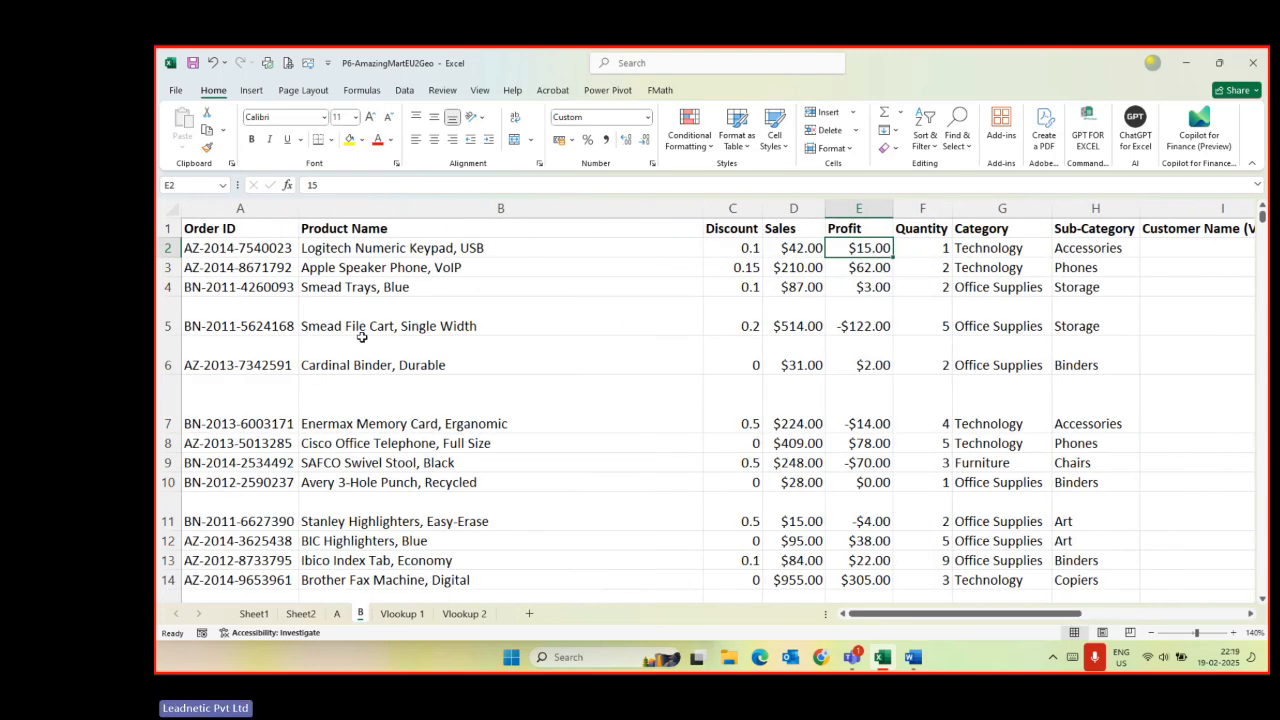
{"action": "left_click", "coordinate": [241, 230]}
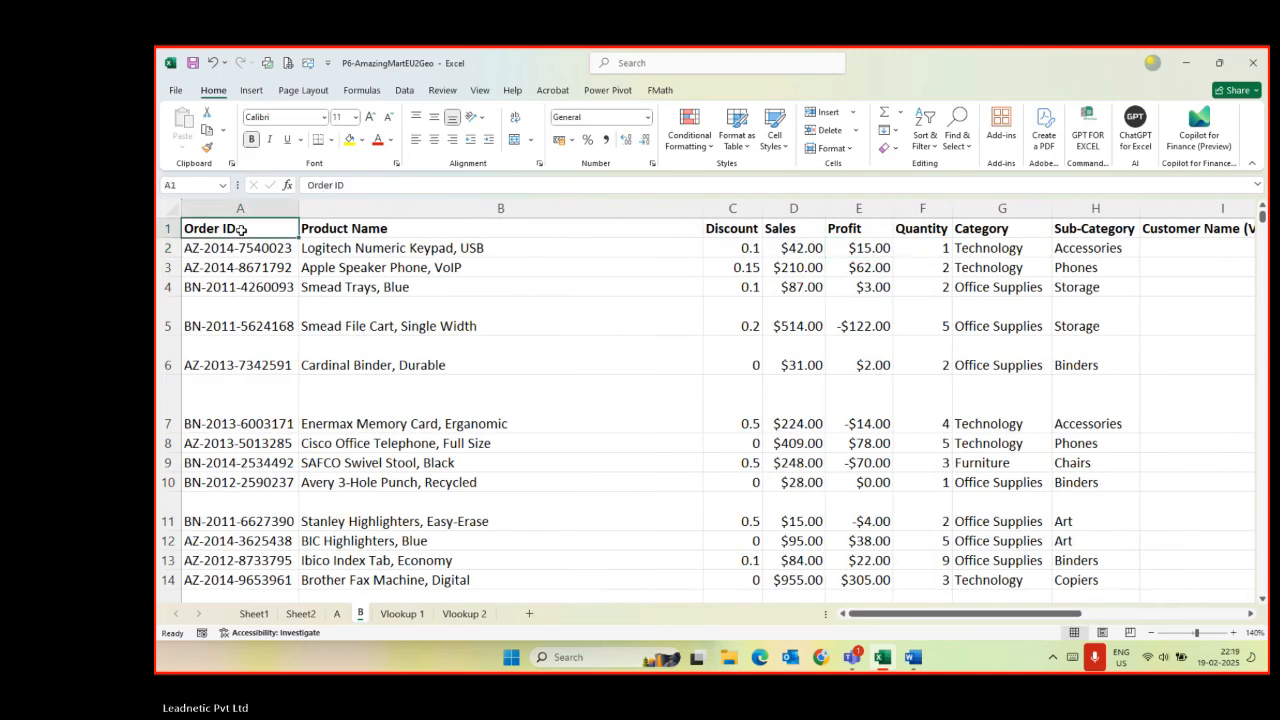
{"action": "key", "text": "ctrl+shift+Down"}
{"action": "key", "text": "shift+Right"}
{"action": "key", "text": "shift+Right"}
{"action": "key", "text": "shift+Right"}
{"action": "key", "text": "shift+Right"}
{"action": "key", "text": "shift+Right"}
{"action": "key", "text": "shift+Right"}
{"action": "key", "text": "shift+Right"}
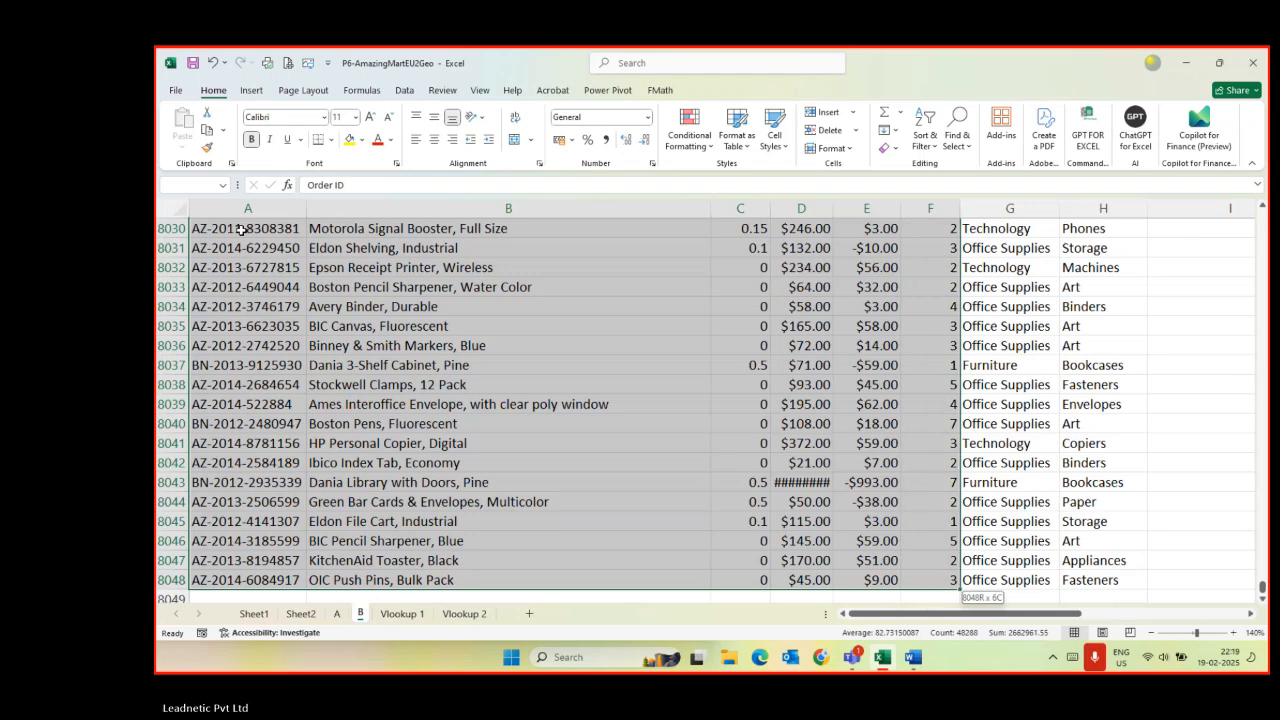
{"action": "scroll", "coordinate": [878, 304], "scroll_direction": "up", "scroll_amount": 20}
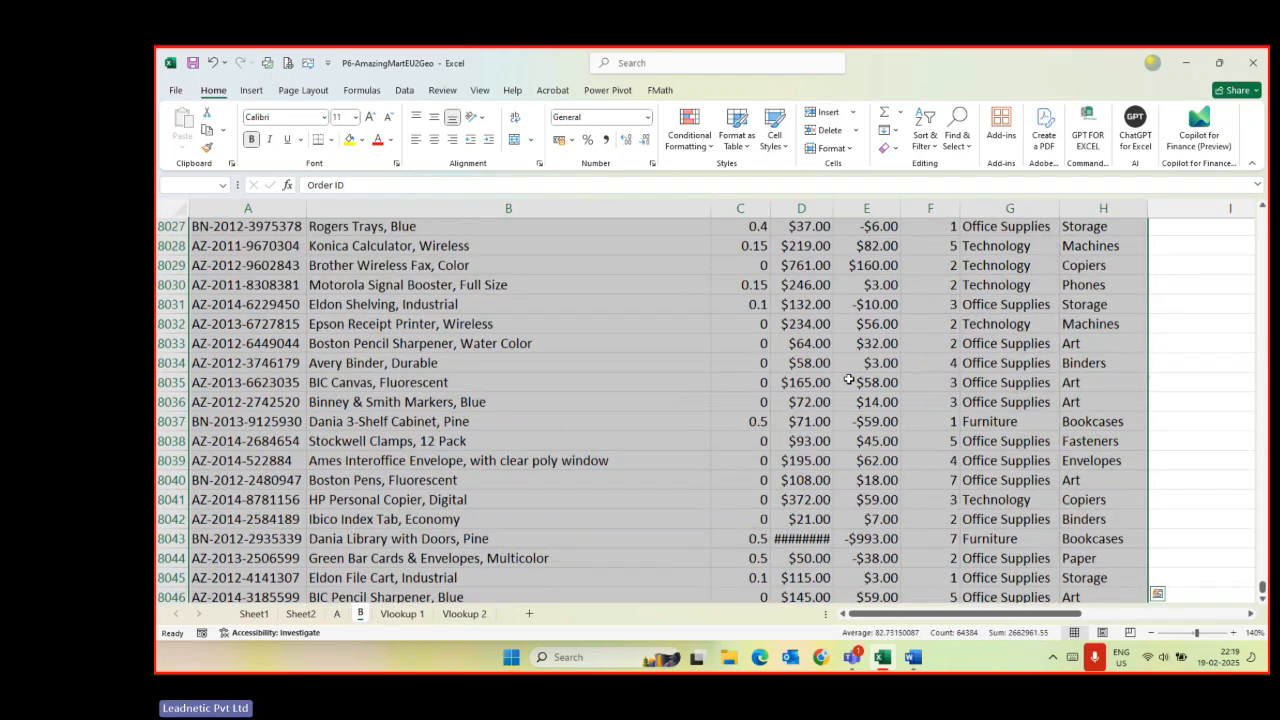
{"action": "key", "text": "ctrl+Home"}
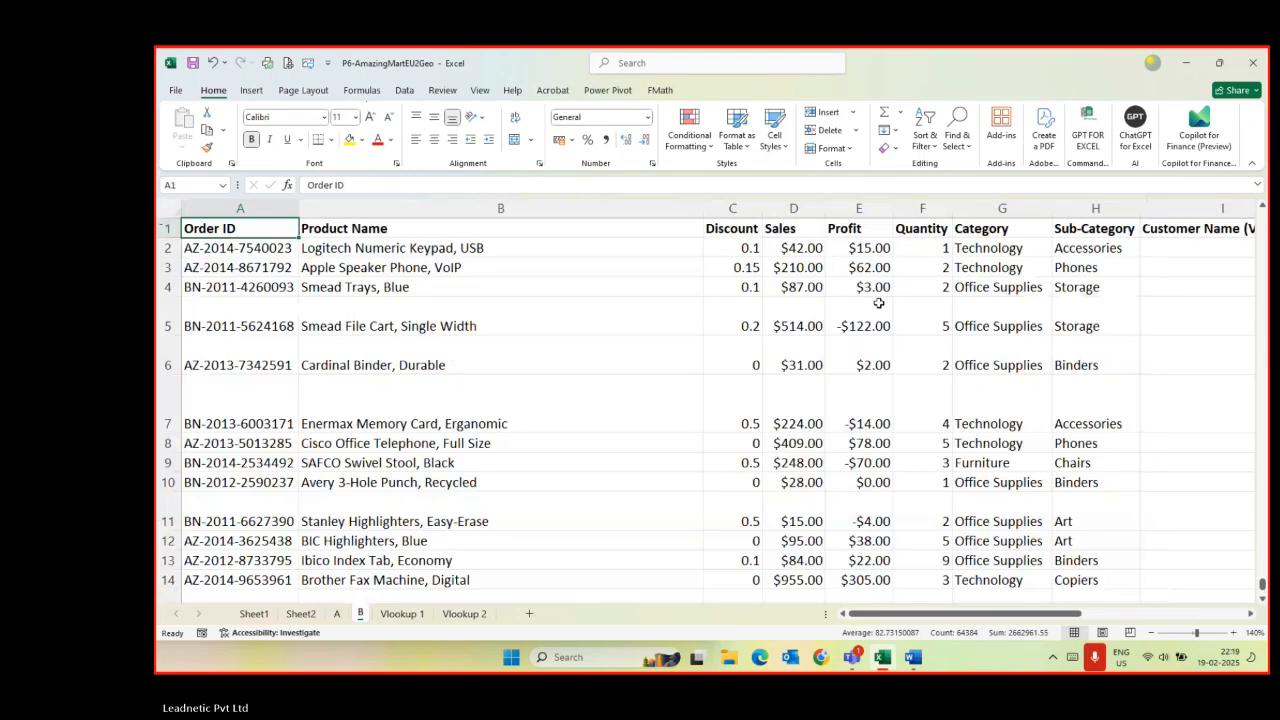
- Select sheet B's data from the Order ID header across to the Sub-Category column, down to the last filled row
{"action": "key", "text": "shift+Right"}
{"action": "key", "text": "shift+Right"}
{"action": "key", "text": "shift+Right"}
{"action": "key", "text": "shift+Right"}
{"action": "key", "text": "shift+Right"}
{"action": "key", "text": "shift+Right"}
{"action": "key", "text": "shift+Right"}
{"action": "key", "text": "shift+Right"}
{"action": "key", "text": "shift+Right"}
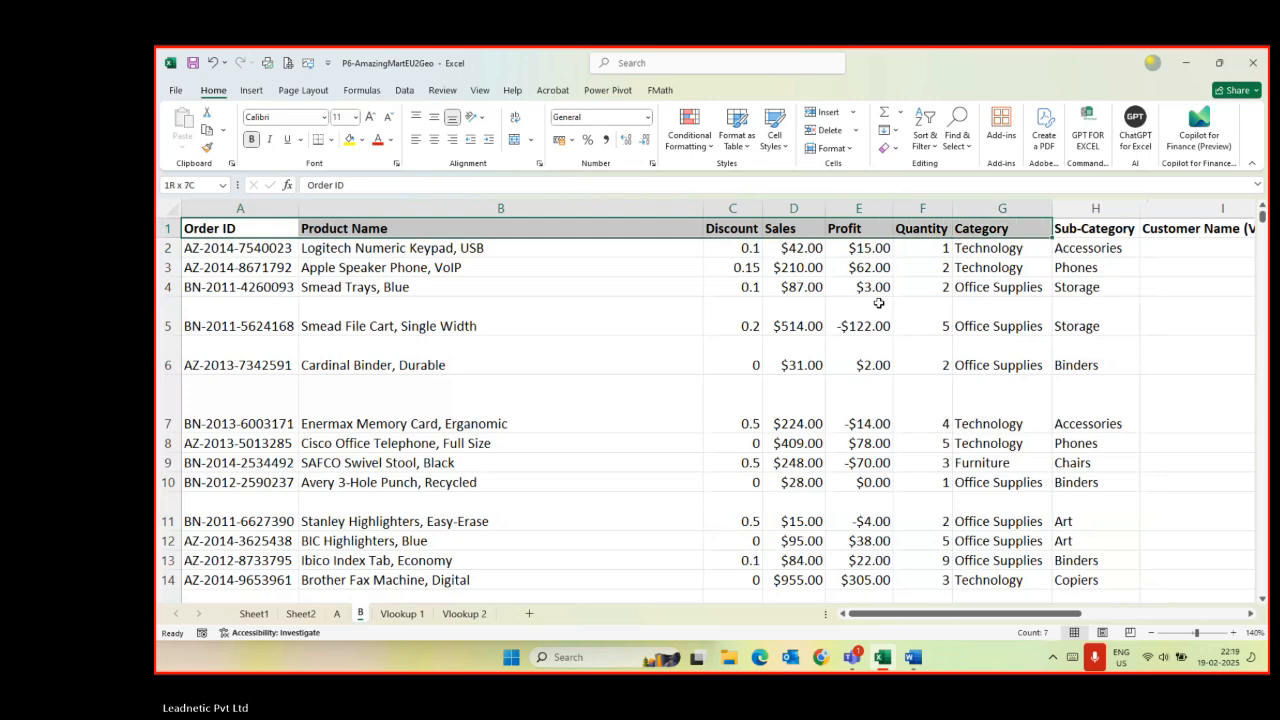
{"action": "key", "text": "shift+Left"}
{"action": "key", "text": "shift+Left"}
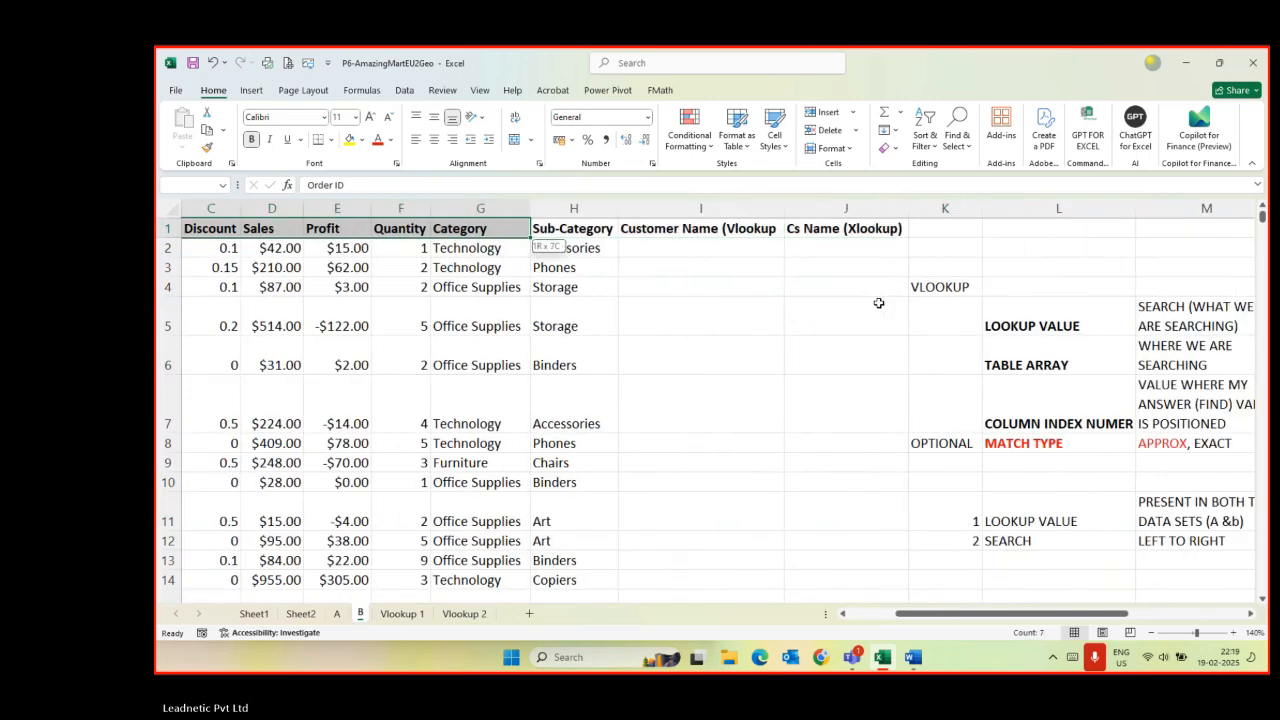
{"action": "key", "text": "shift+Right"}
{"action": "key", "text": "ctrl+shift+Down"}
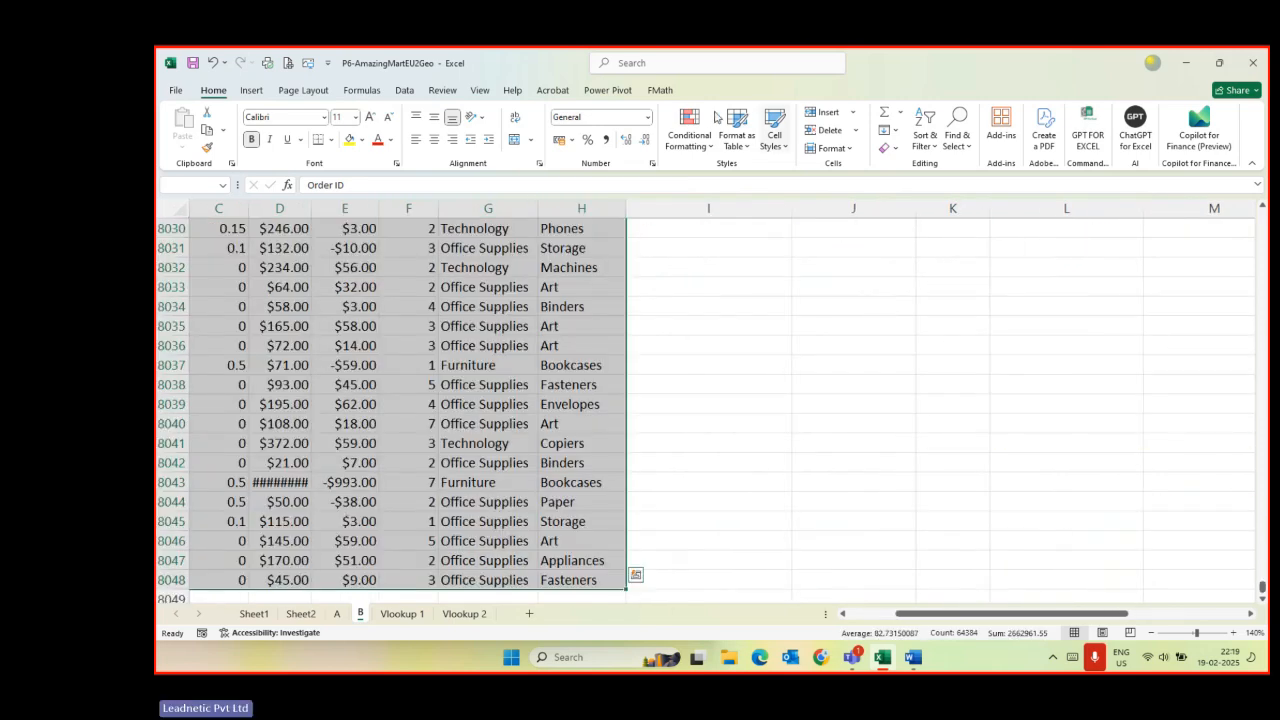
- Insert a PivotTable from the selected range A1:H8048 on a new worksheet
{"action": "left_click", "coordinate": [251, 90]}
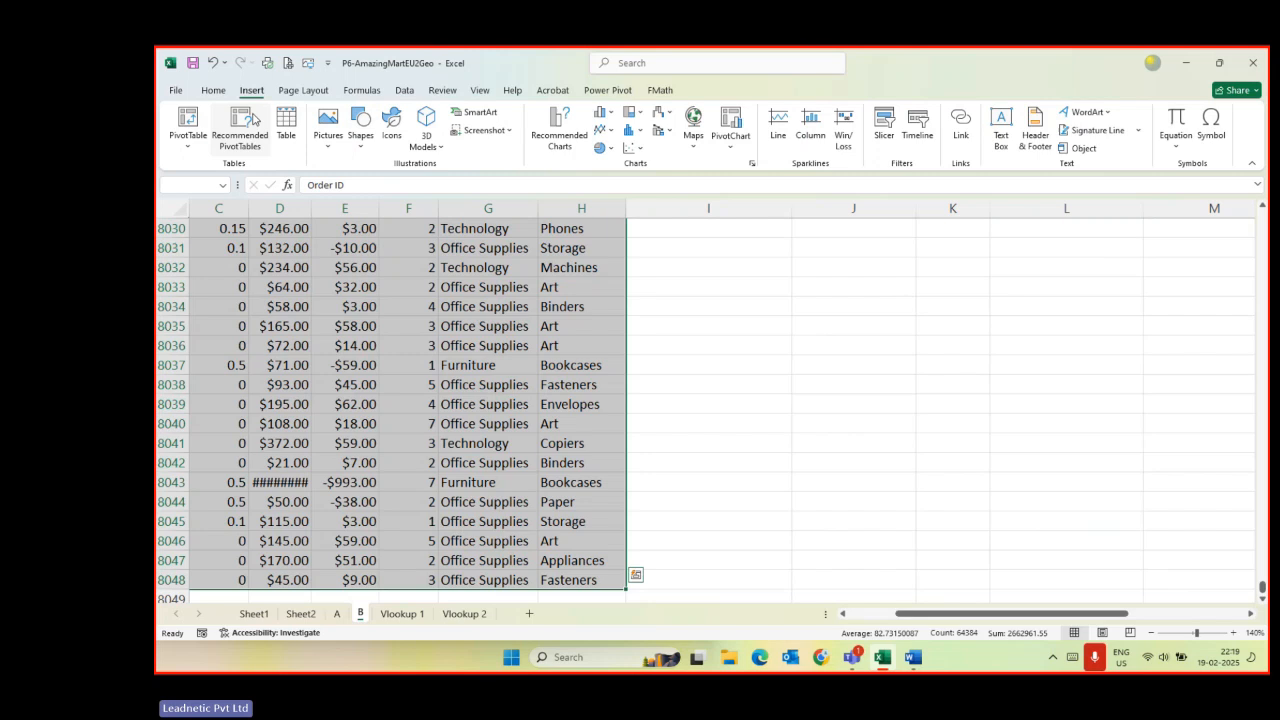
{"action": "left_click", "coordinate": [185, 121]}
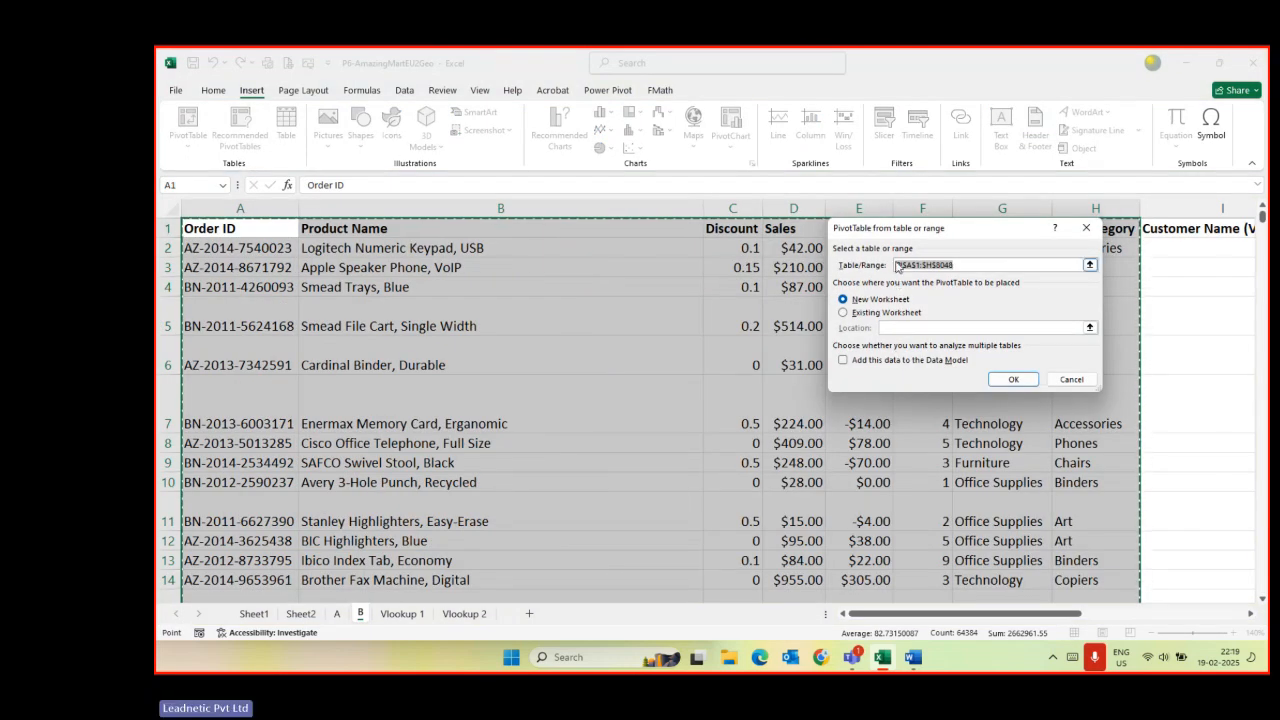
{"action": "left_click", "coordinate": [1012, 379]}
{"action": "left_click", "coordinate": [229, 294]}
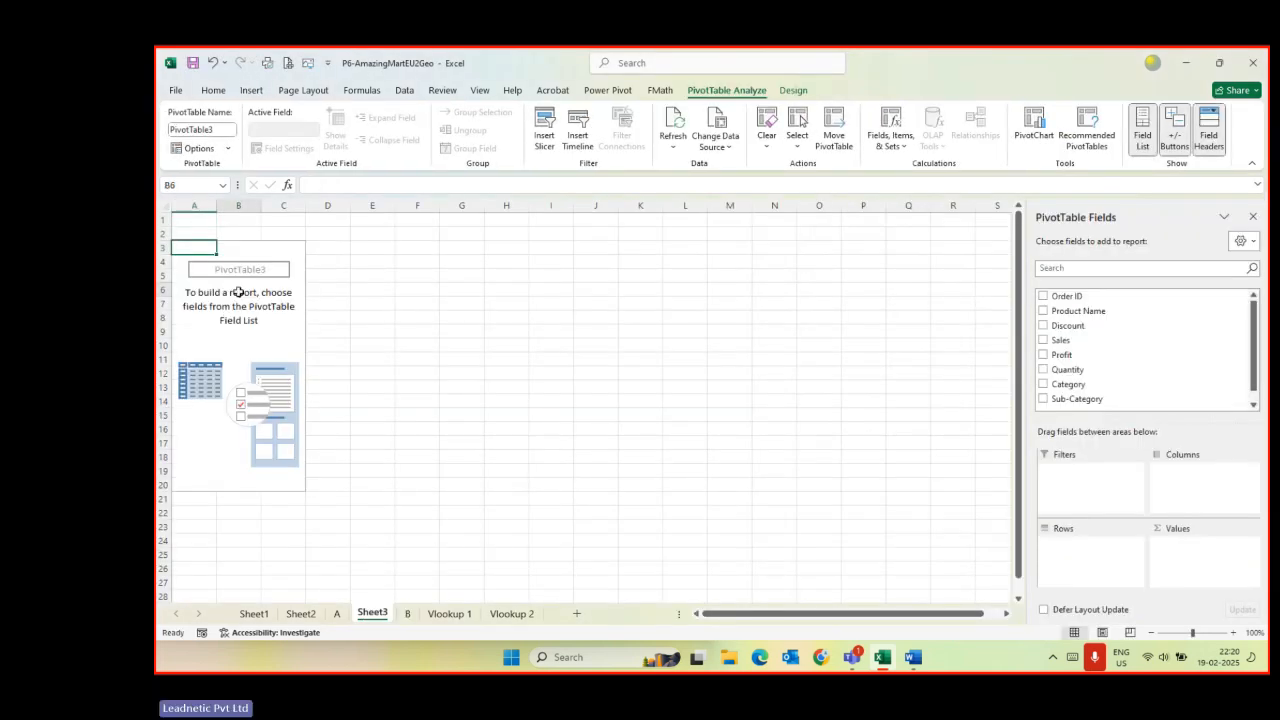
{"action": "scroll", "coordinate": [229, 298], "scroll_direction": "up", "scroll_amount": 2, "text": "ctrl"}
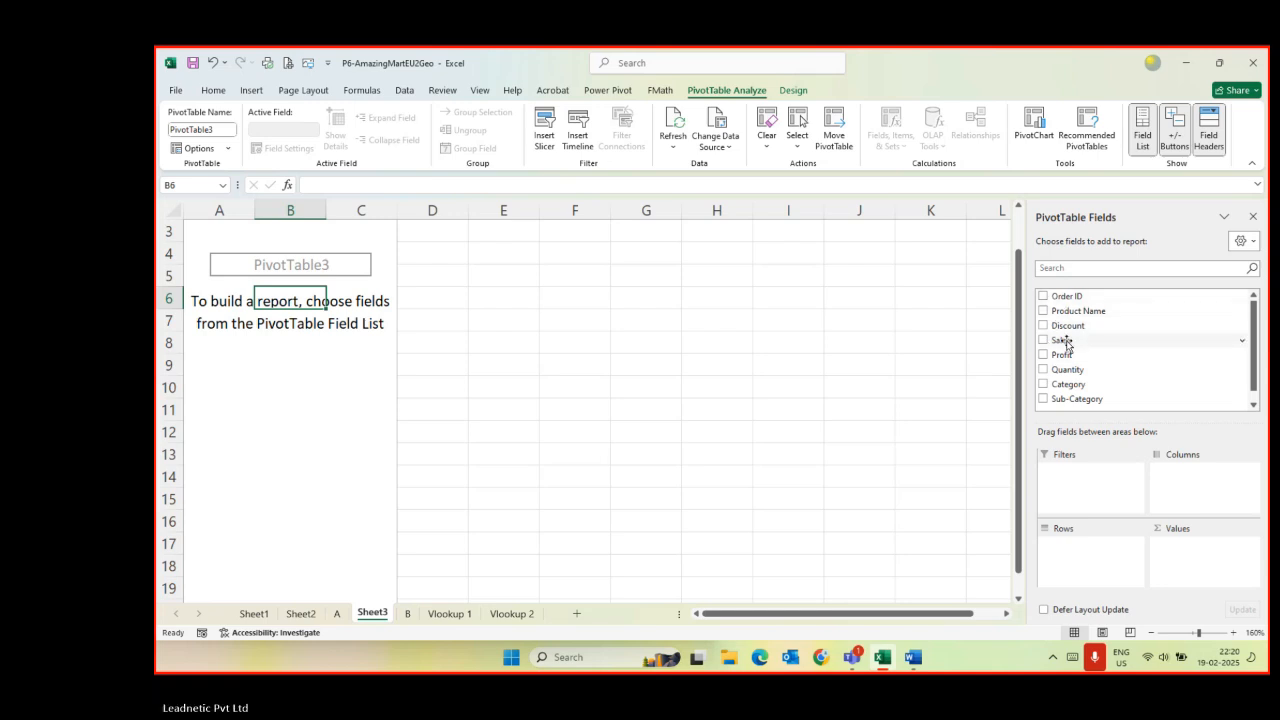
- Set Category as the PivotTable's rows and Sales as its summed values, and check each category's sales
{"action": "left_click_drag", "start_coordinate": [1043, 390], "coordinate": [1063, 563]}
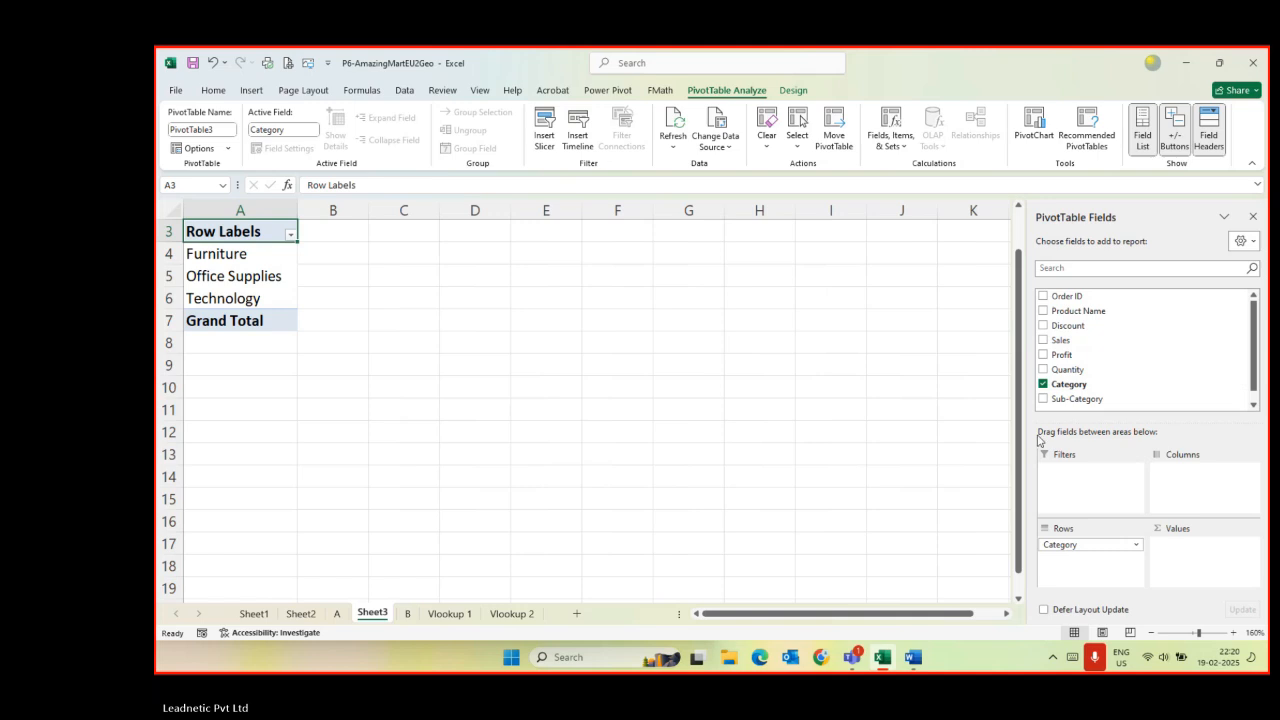
{"action": "left_click_drag", "start_coordinate": [1058, 344], "coordinate": [1198, 566]}
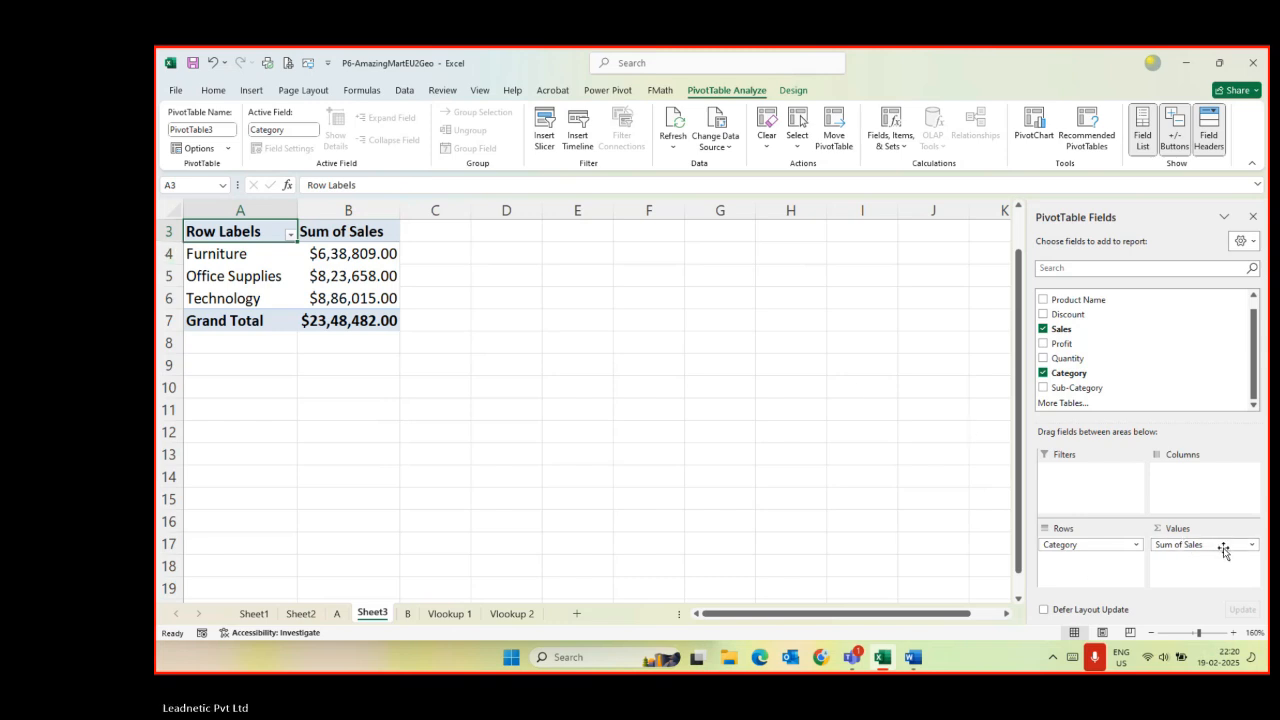
{"action": "left_click", "coordinate": [222, 253]}
{"action": "left_click", "coordinate": [352, 258]}
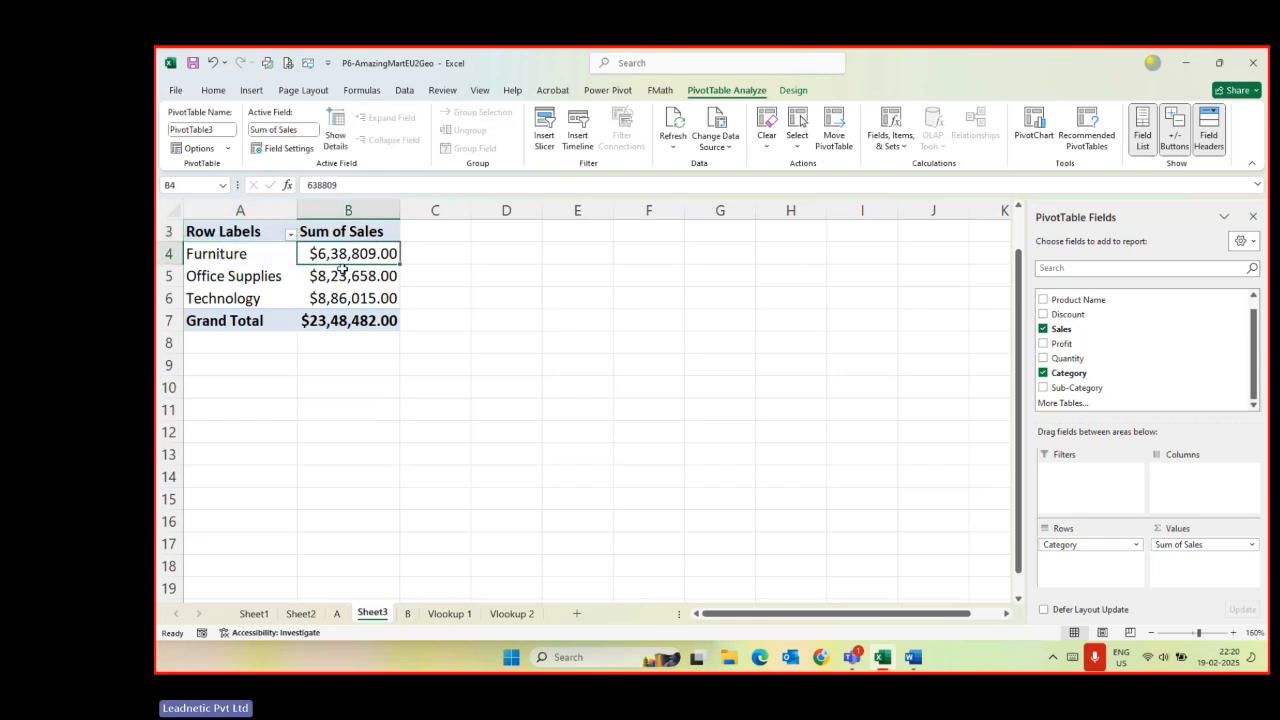
{"action": "left_click", "coordinate": [328, 277]}
{"action": "left_click", "coordinate": [346, 306]}
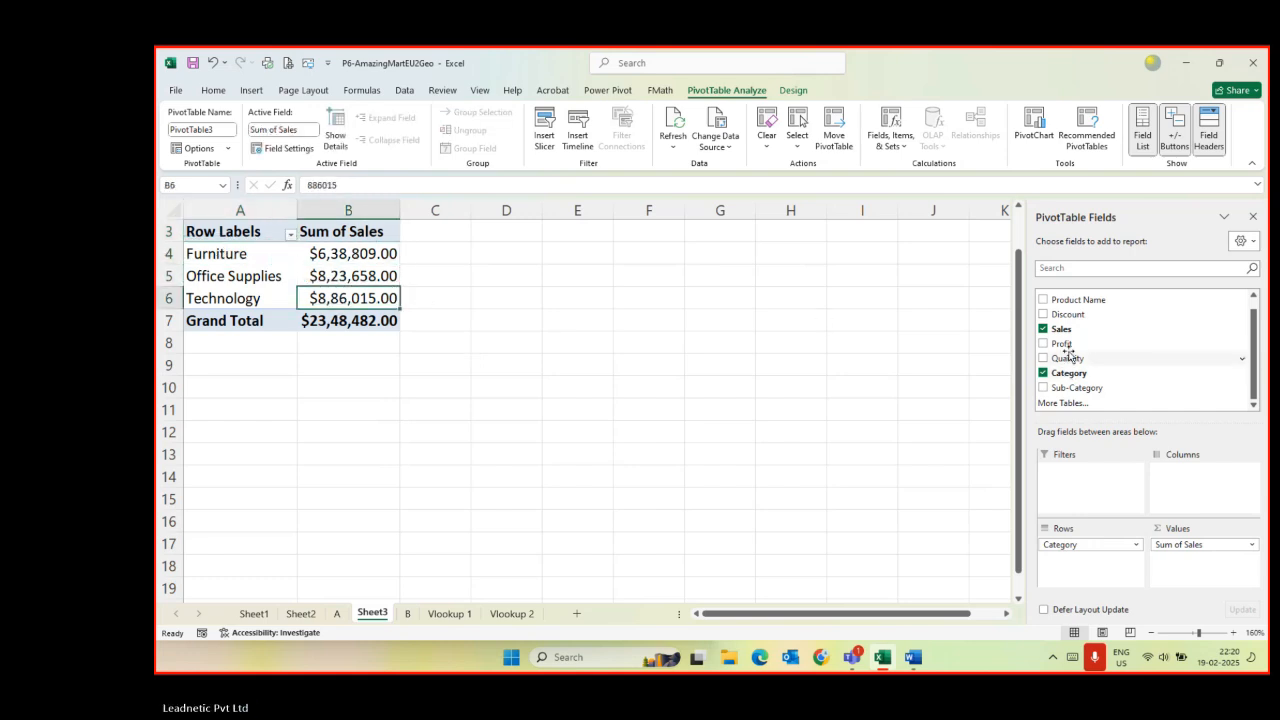
- Add Profit to the PivotTable's values and compare Furniture's sales with its profit
{"action": "left_click_drag", "start_coordinate": [1071, 352], "coordinate": [1185, 572]}
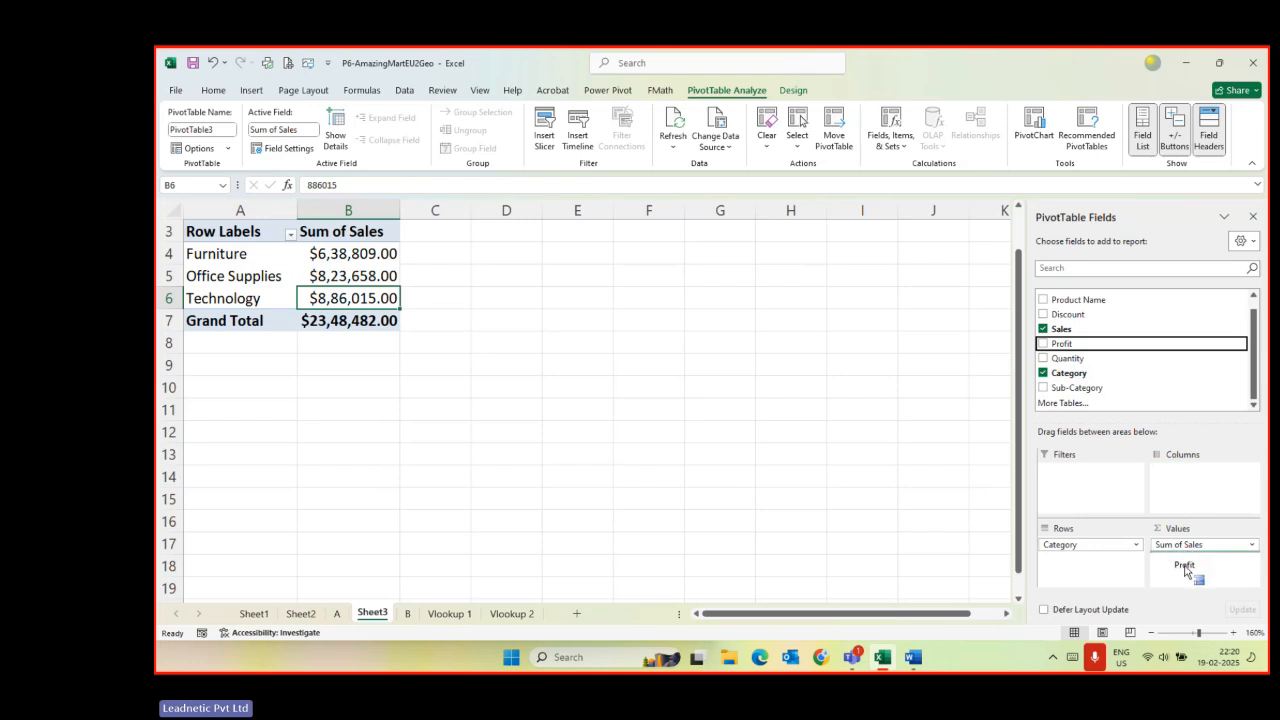
{"action": "left_click_drag", "start_coordinate": [1185, 572], "coordinate": [1185, 570]}
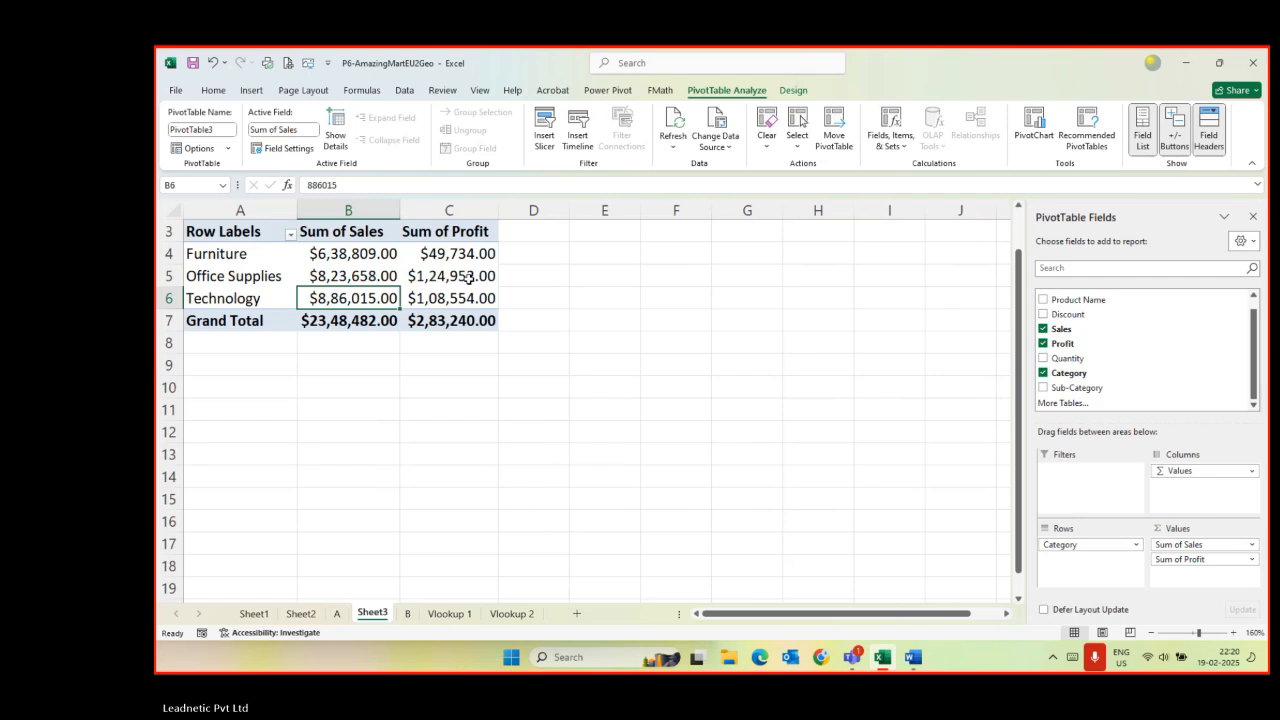
{"action": "scroll", "coordinate": [1100, 362], "scroll_direction": "up", "scroll_amount": 1}
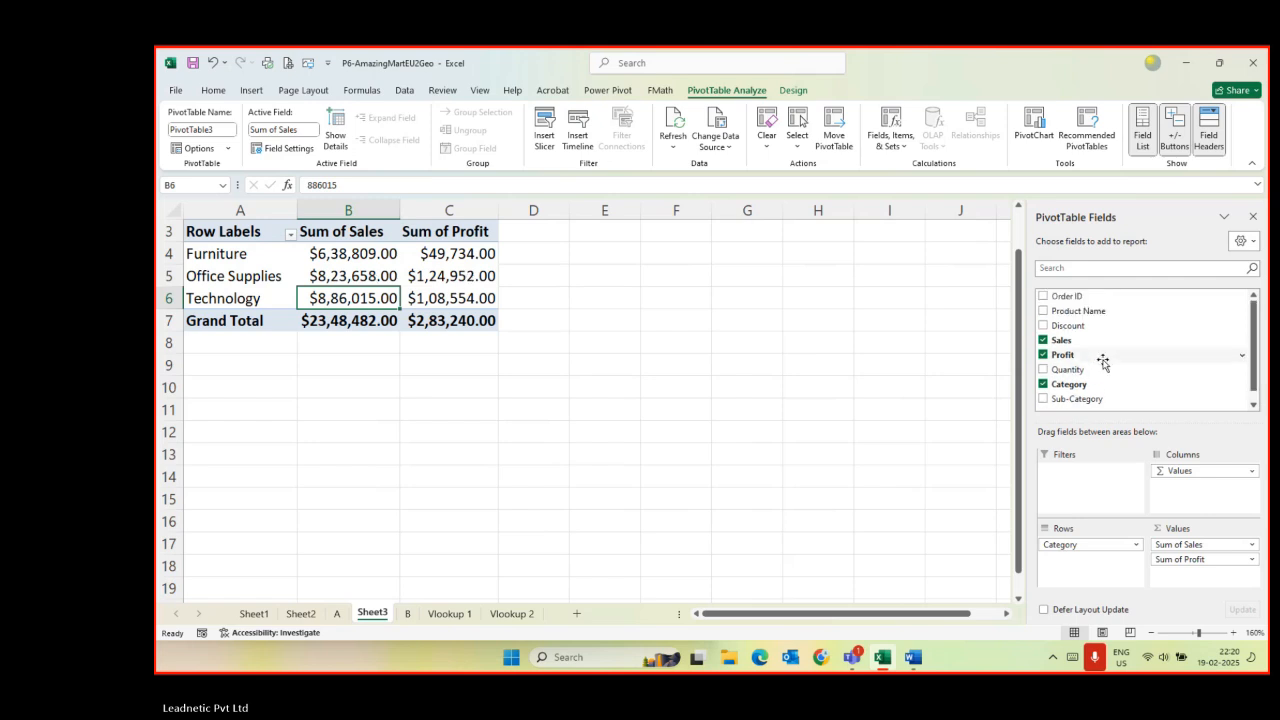
{"action": "scroll", "coordinate": [530, 326], "scroll_direction": "down", "scroll_amount": 2}
{"action": "scroll", "coordinate": [400, 330], "scroll_direction": "up", "scroll_amount": 2}
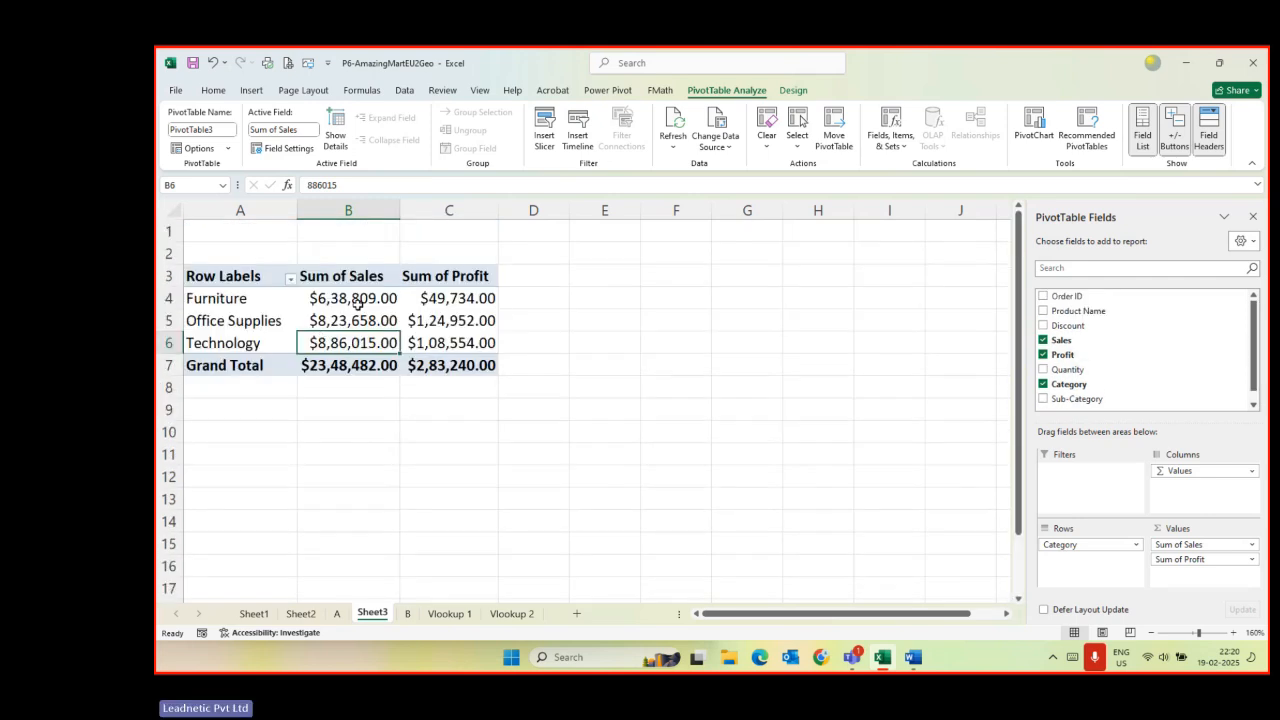
{"action": "left_click", "coordinate": [328, 292]}
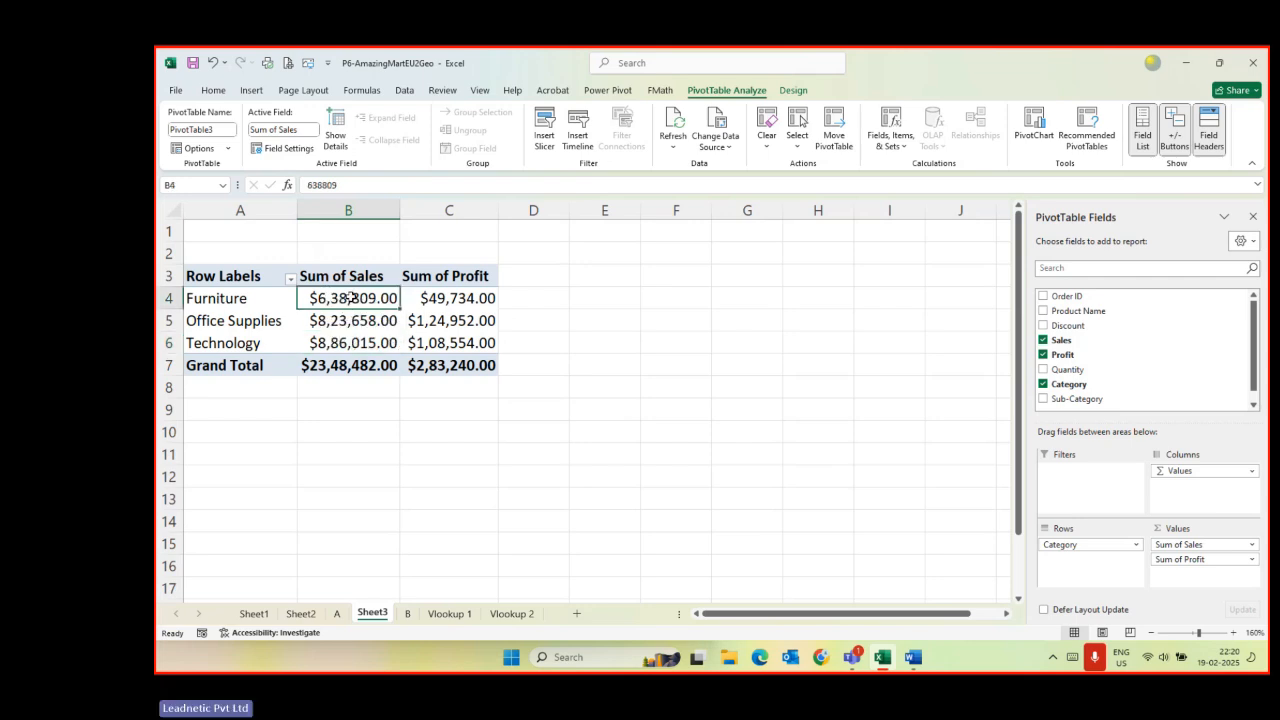
{"action": "mouse_move", "coordinate": [350, 298]}
{"action": "left_click", "coordinate": [460, 298]}
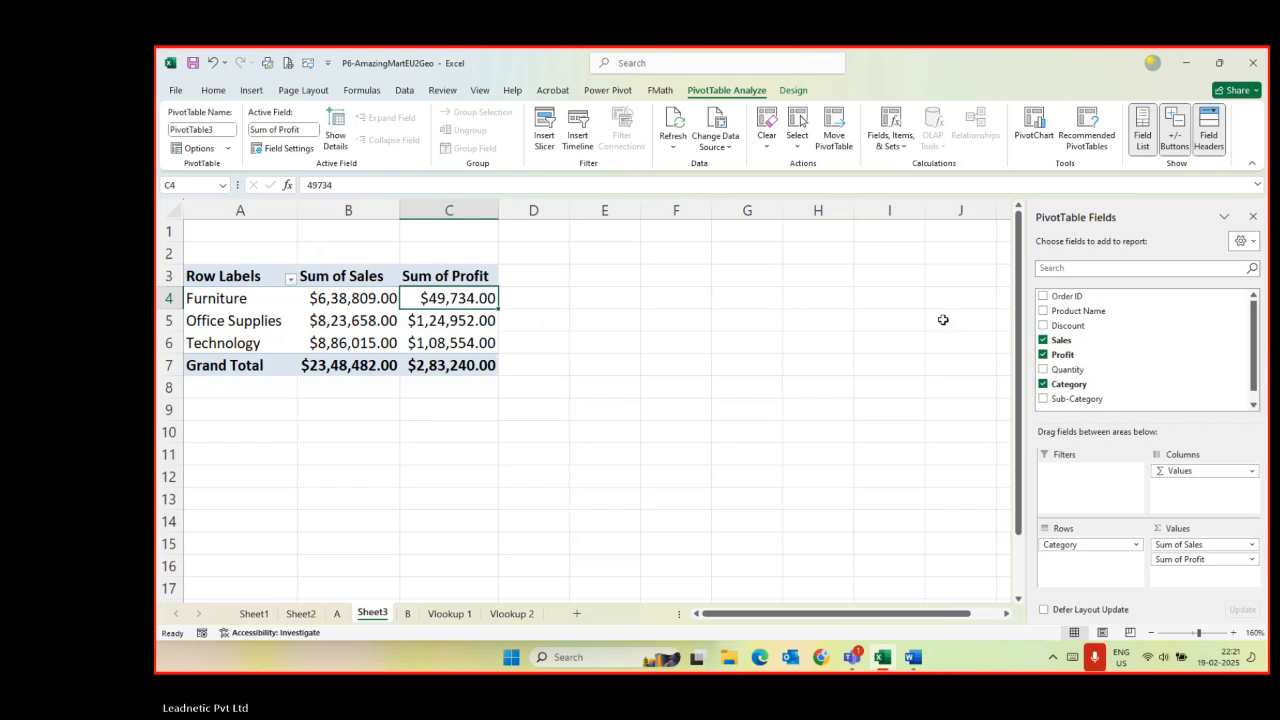
- Add Sales to the values a second time, summarize that column by Average, and check the Furniture row
{"action": "mouse_move", "coordinate": [334, 299]}
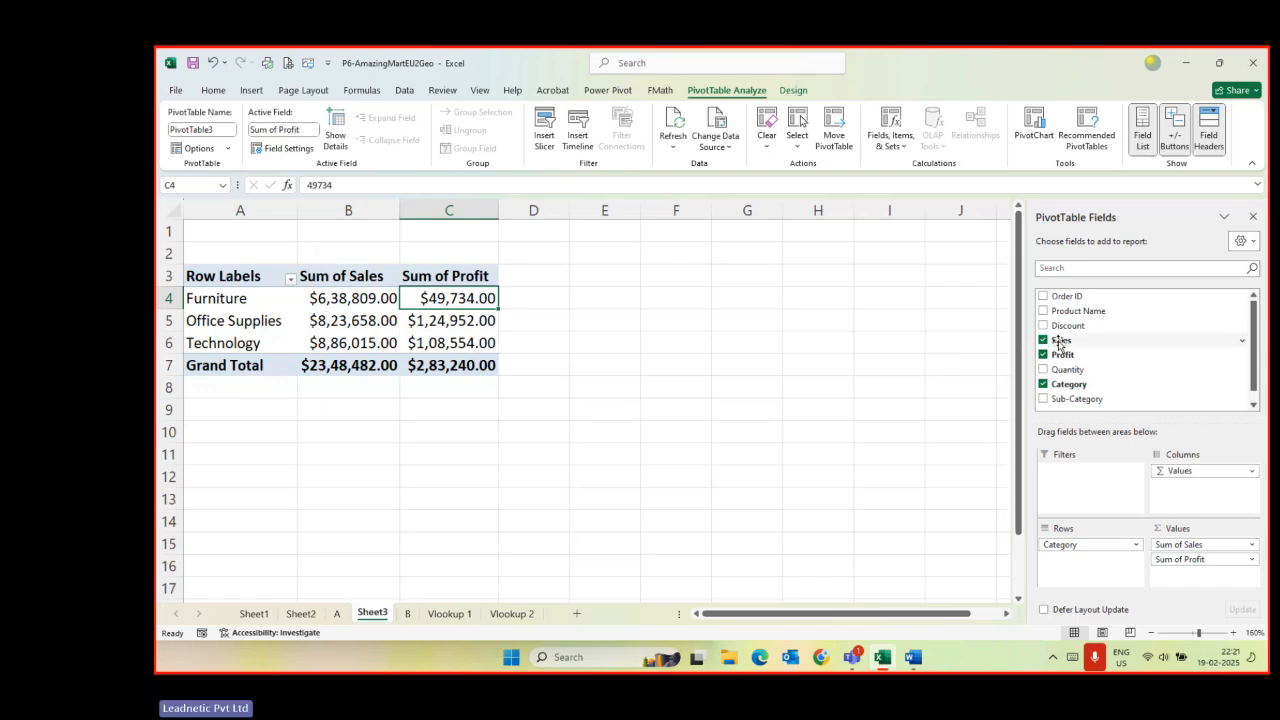
{"action": "left_click_drag", "start_coordinate": [1060, 344], "coordinate": [1179, 576]}
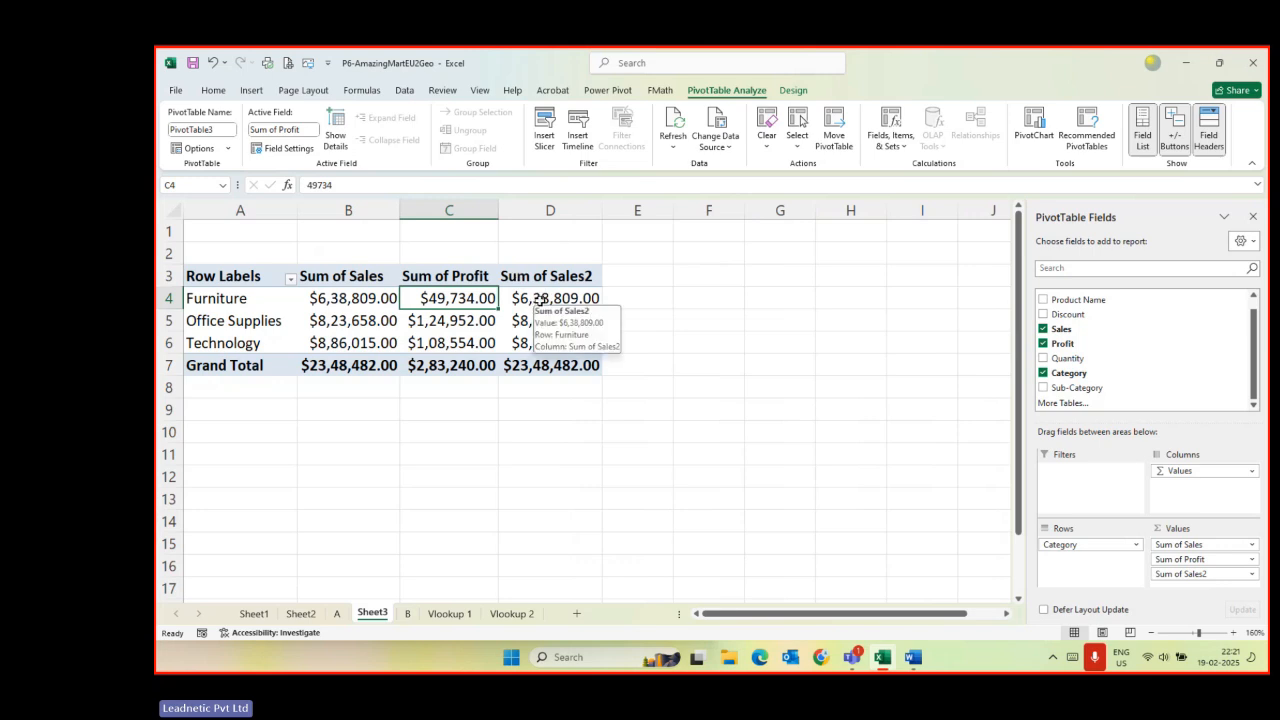
{"action": "right_click", "coordinate": [540, 301]}
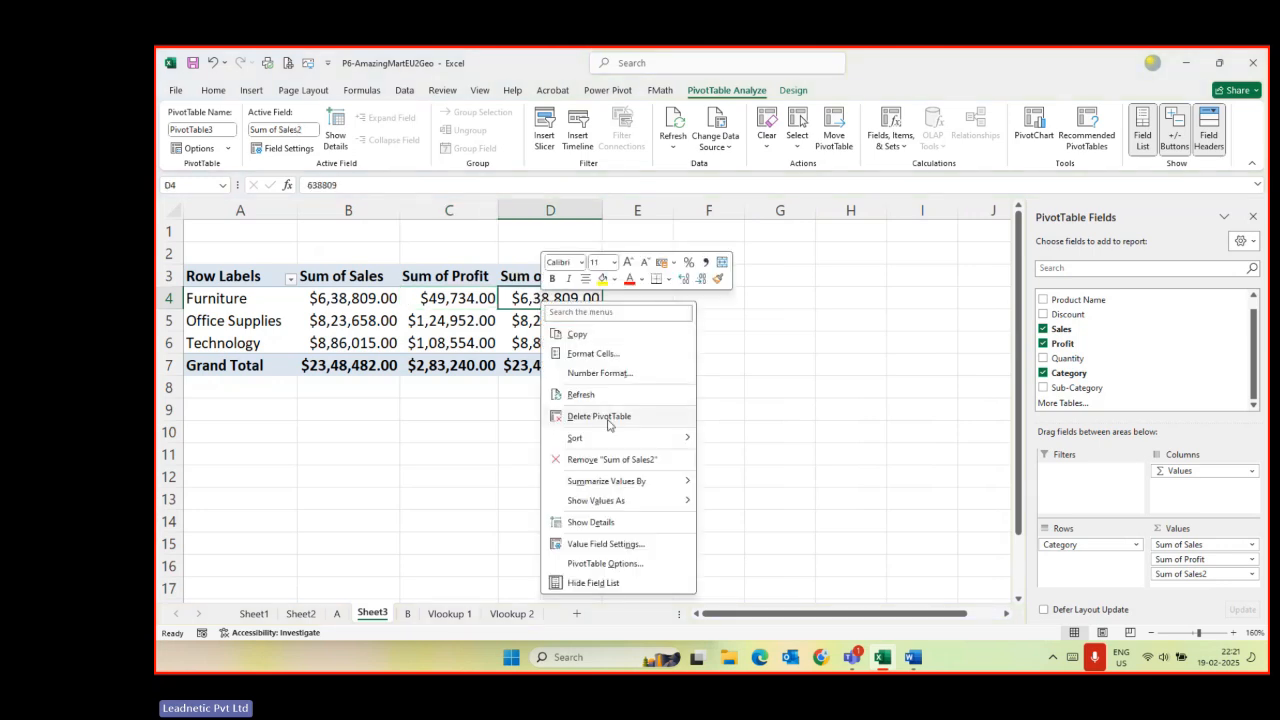
{"action": "mouse_move", "coordinate": [619, 488]}
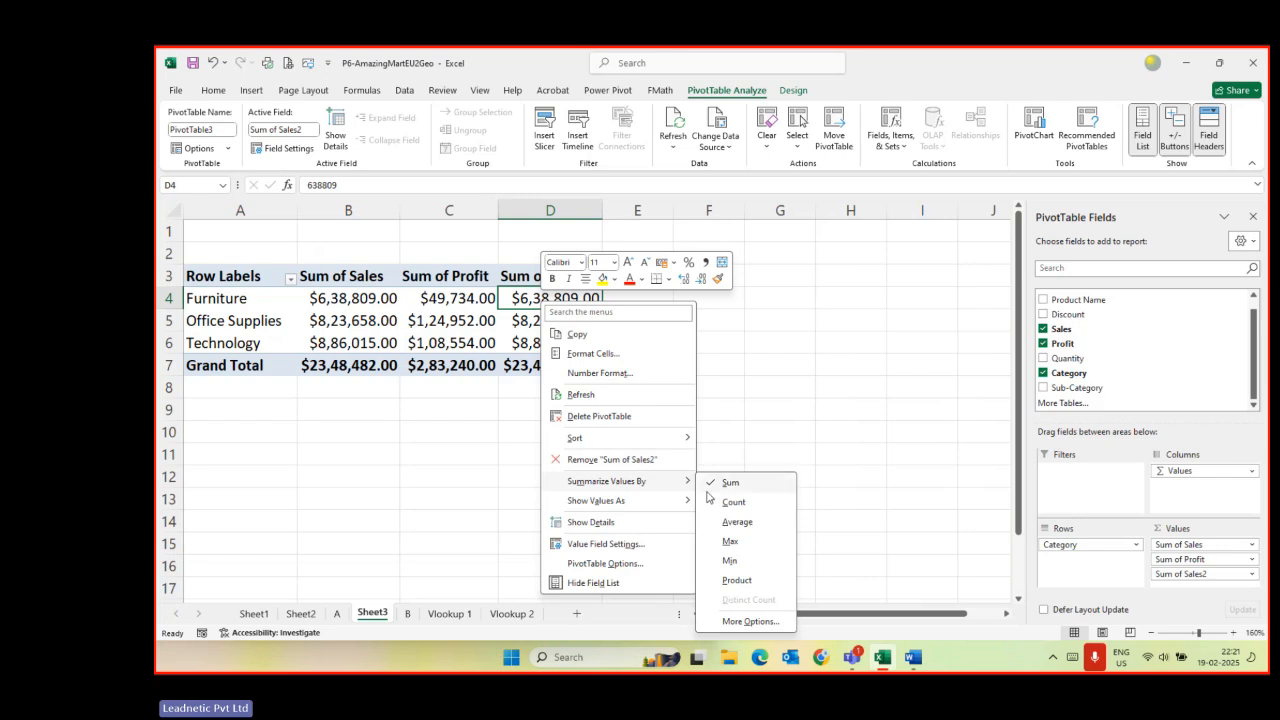
{"action": "left_click", "coordinate": [733, 525]}
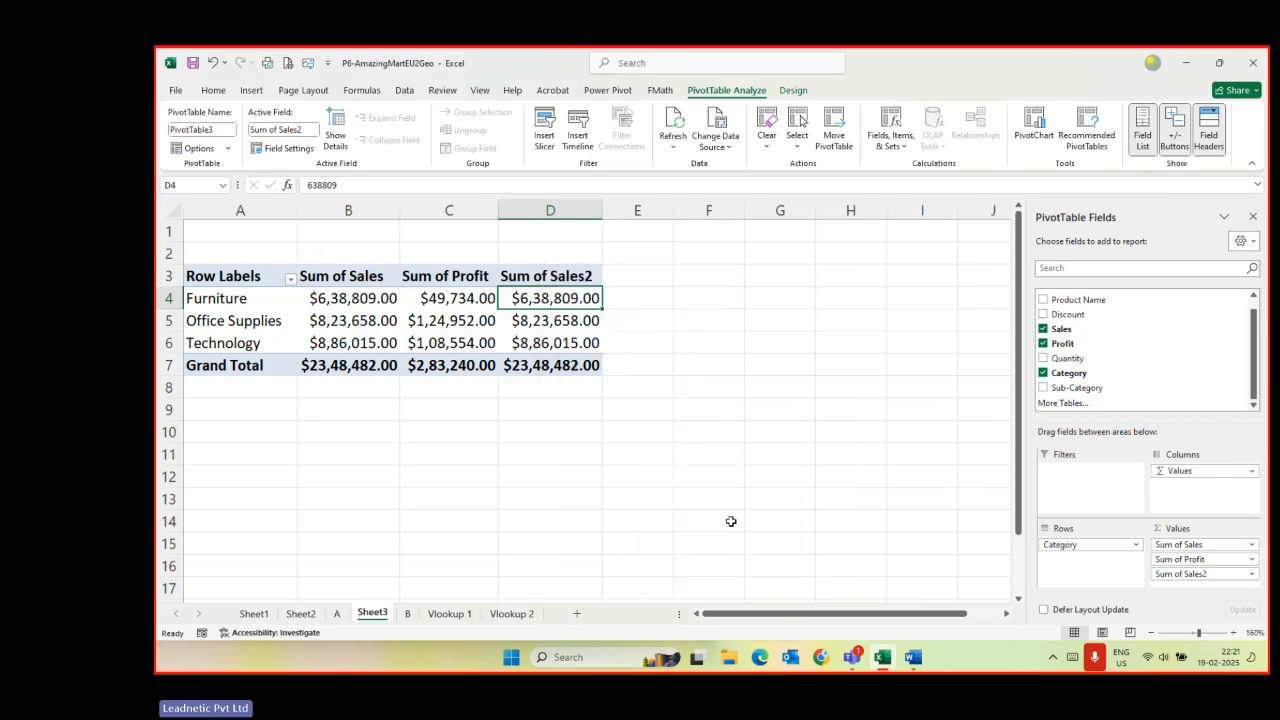
{"action": "left_click", "coordinate": [727, 544]}
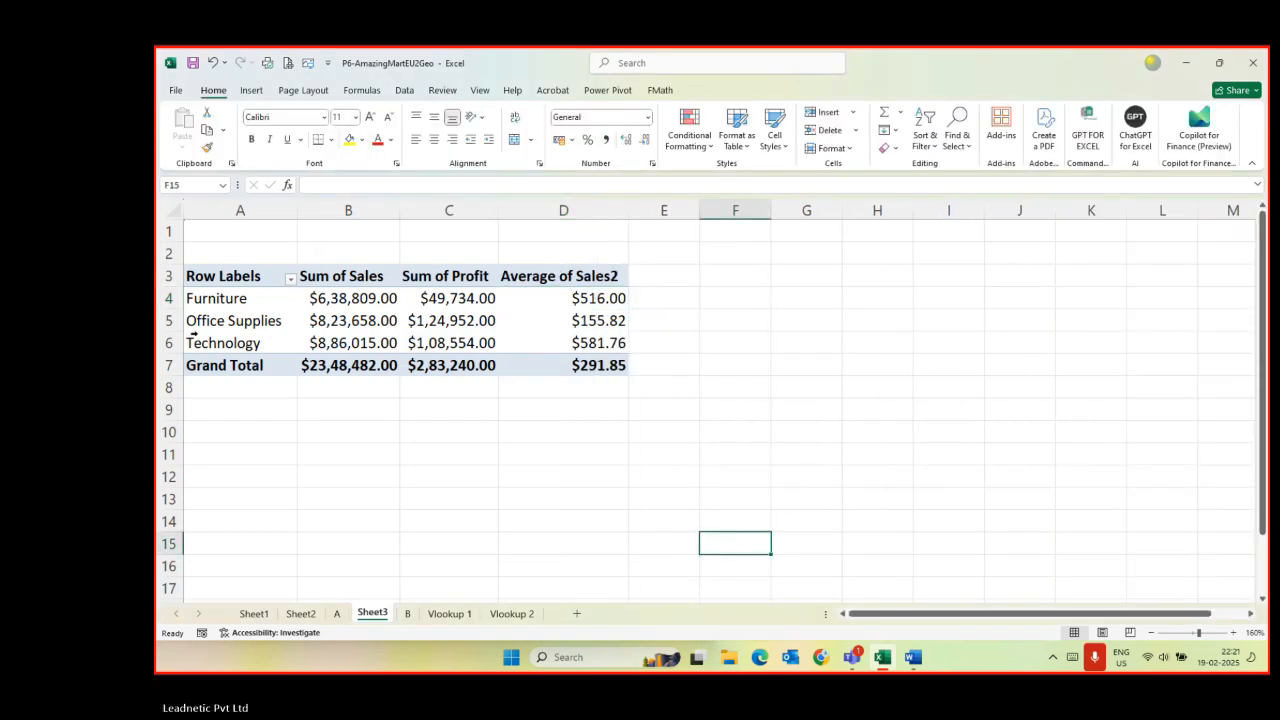
{"action": "left_click", "coordinate": [218, 299]}
{"action": "left_click", "coordinate": [545, 298]}
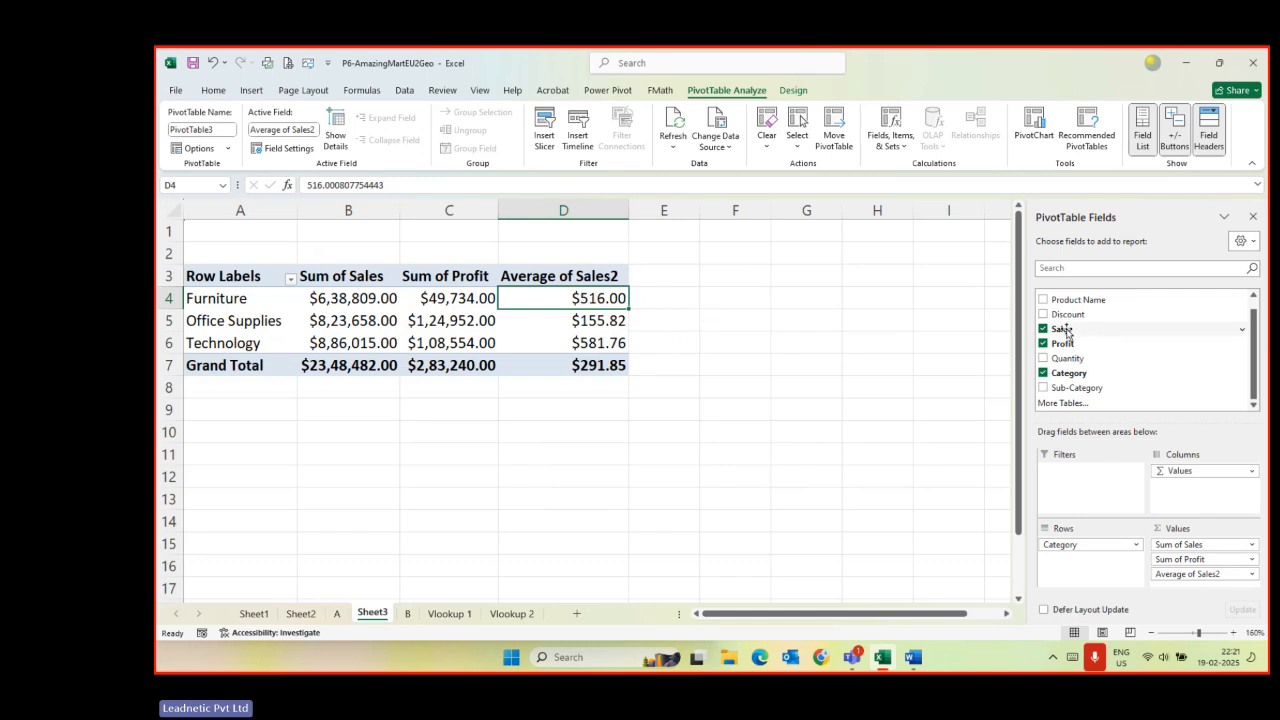
- Add Sales to the values a third time, summarize it by Count, and compare Furniture's count, average and sum of sales
{"action": "left_click_drag", "start_coordinate": [1070, 332], "coordinate": [1180, 592]}
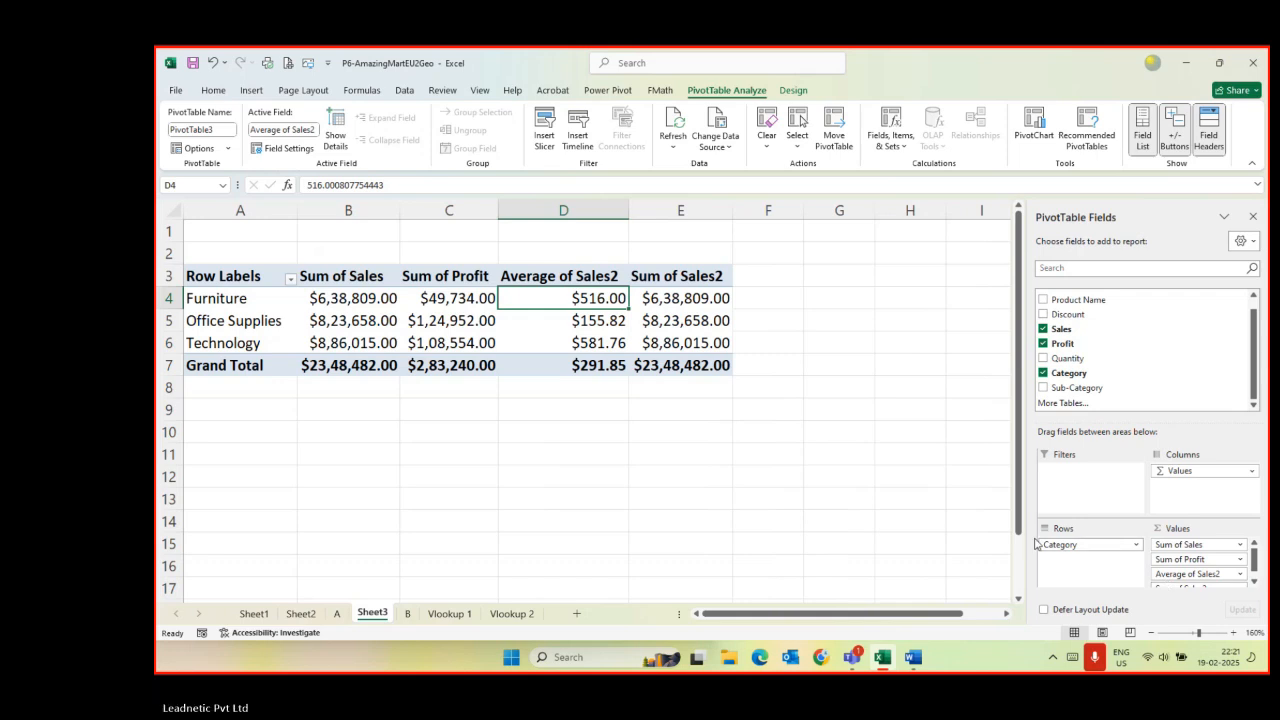
{"action": "right_click", "coordinate": [673, 277]}
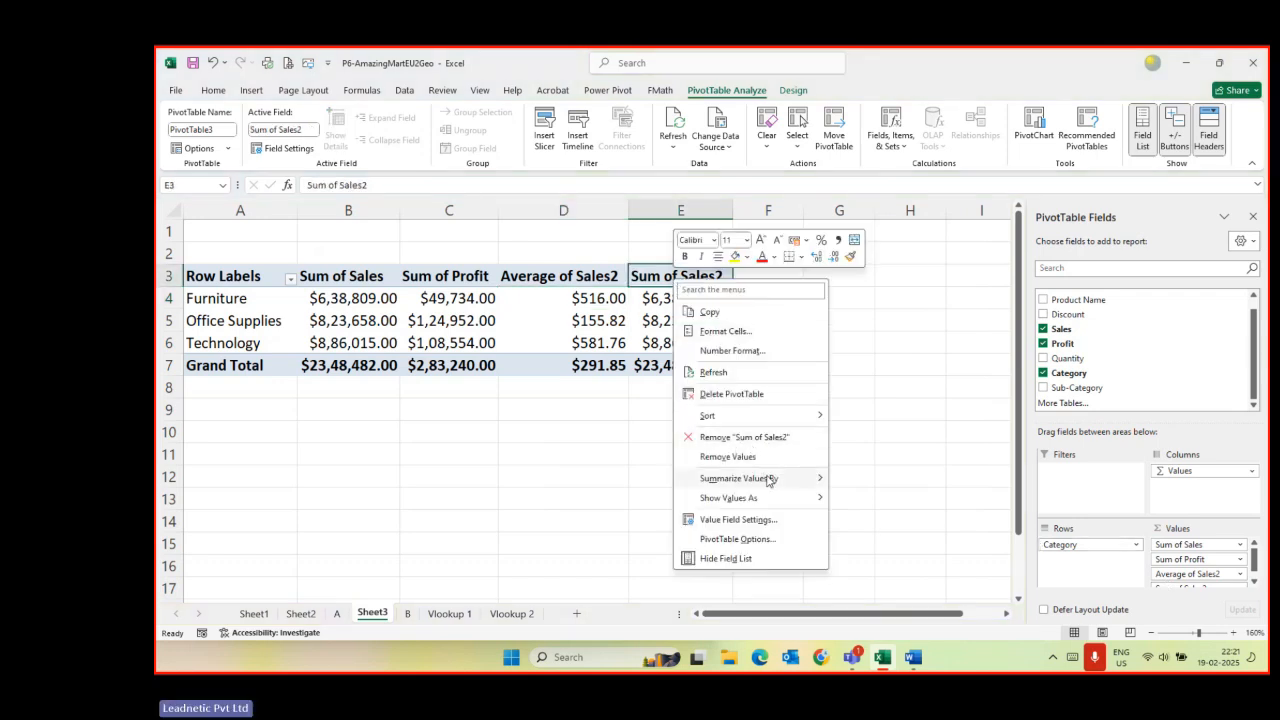
{"action": "mouse_move", "coordinate": [766, 479]}
{"action": "left_click", "coordinate": [858, 498]}
{"action": "left_click", "coordinate": [822, 460]}
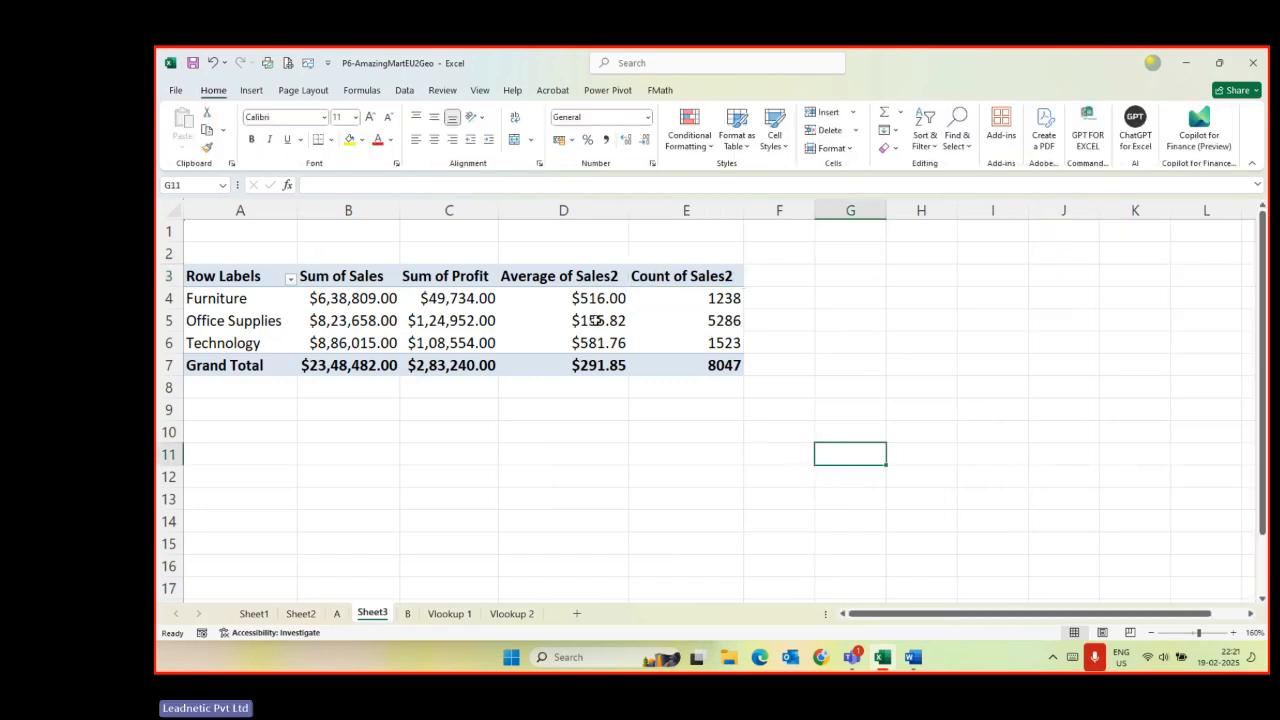
{"action": "left_click", "coordinate": [877, 295]}
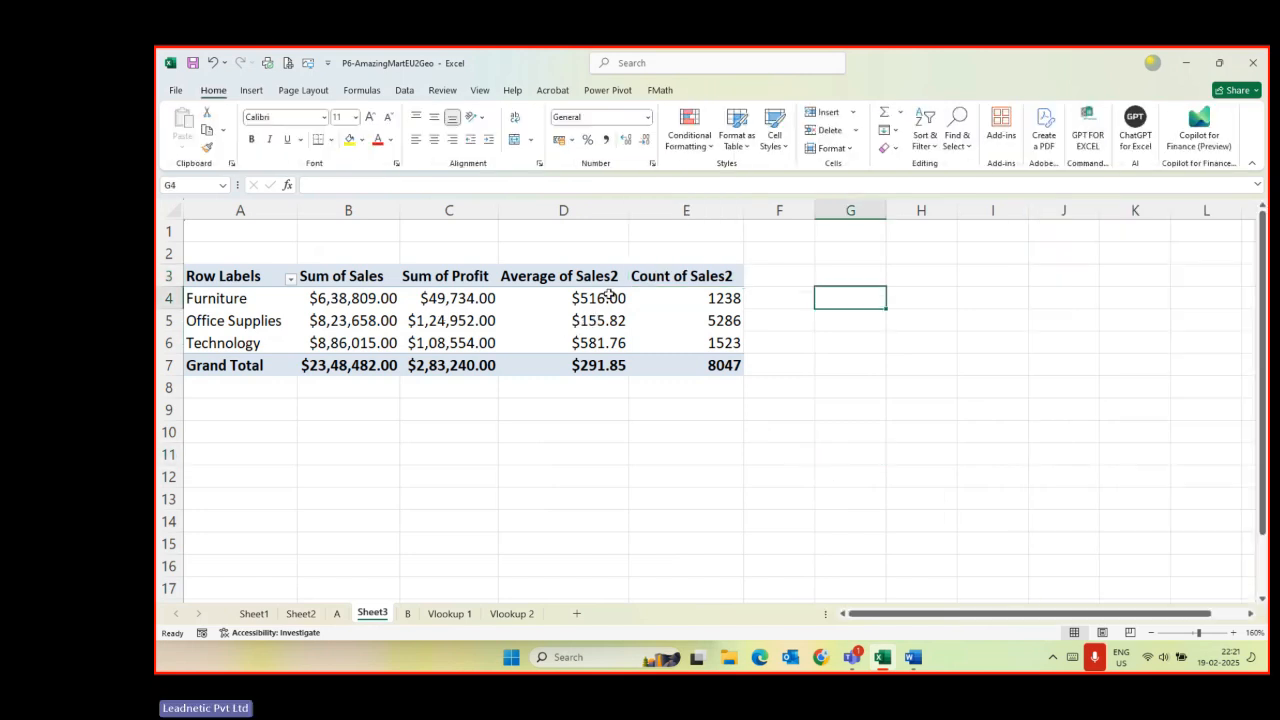
{"action": "left_click", "coordinate": [706, 297]}
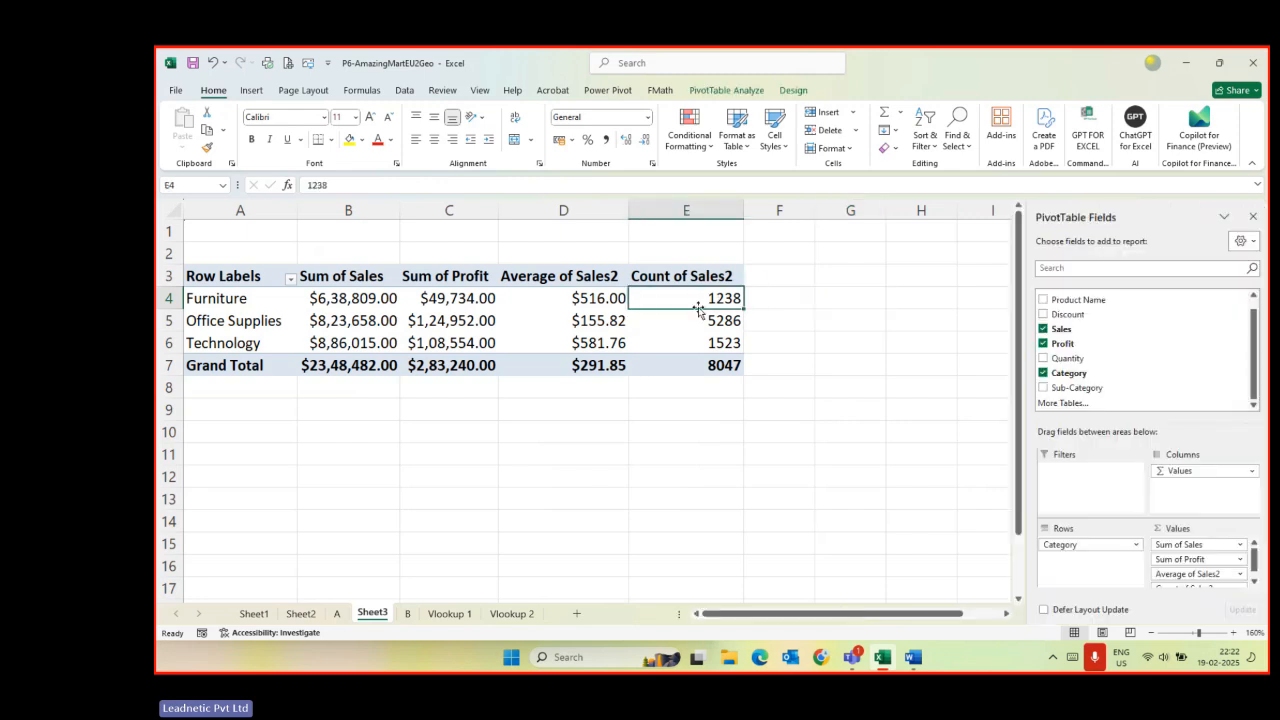
{"action": "left_click", "coordinate": [567, 300]}
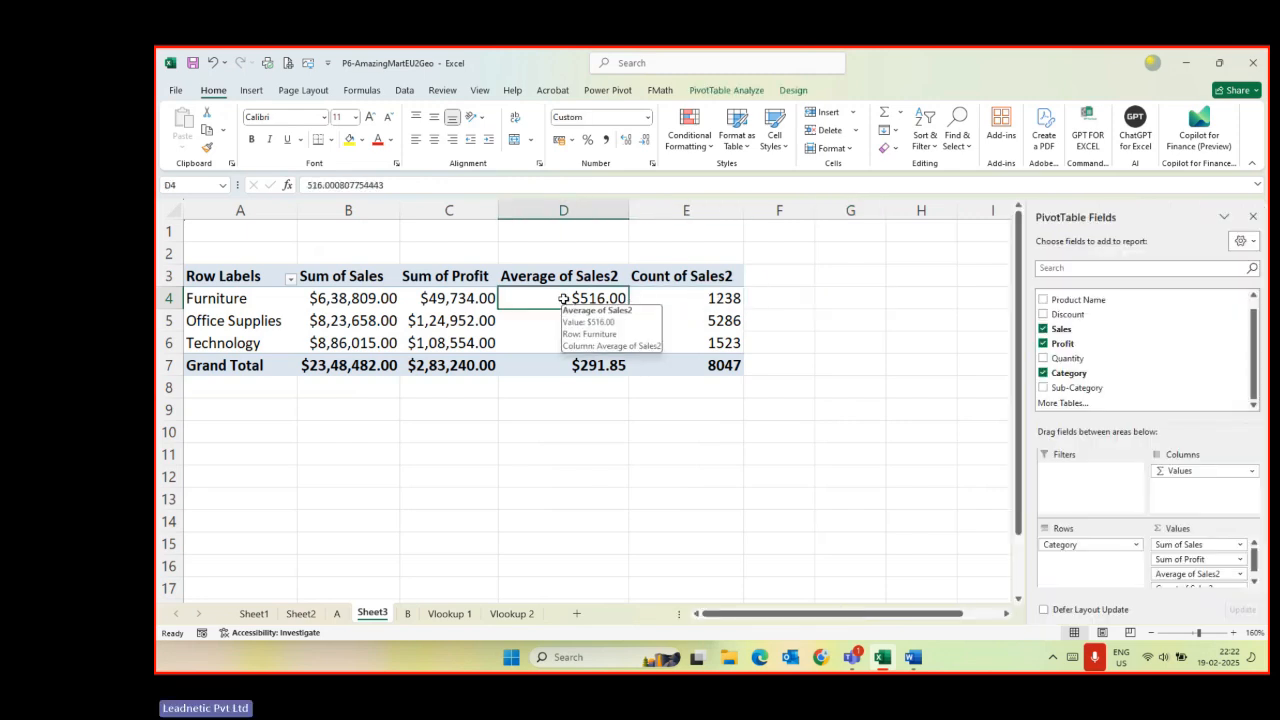
{"action": "left_click", "coordinate": [347, 298]}
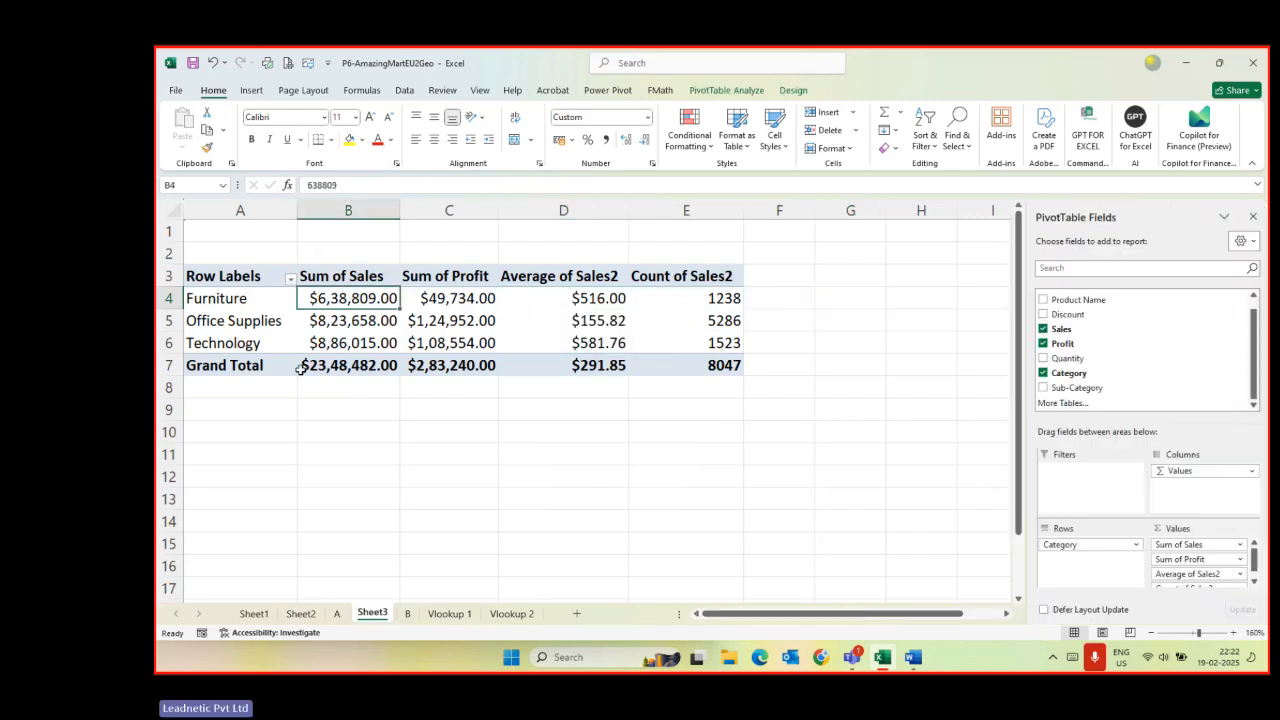
- Change the PivotTable's Profit column to be summarized by Average
{"action": "left_click", "coordinate": [455, 303]}
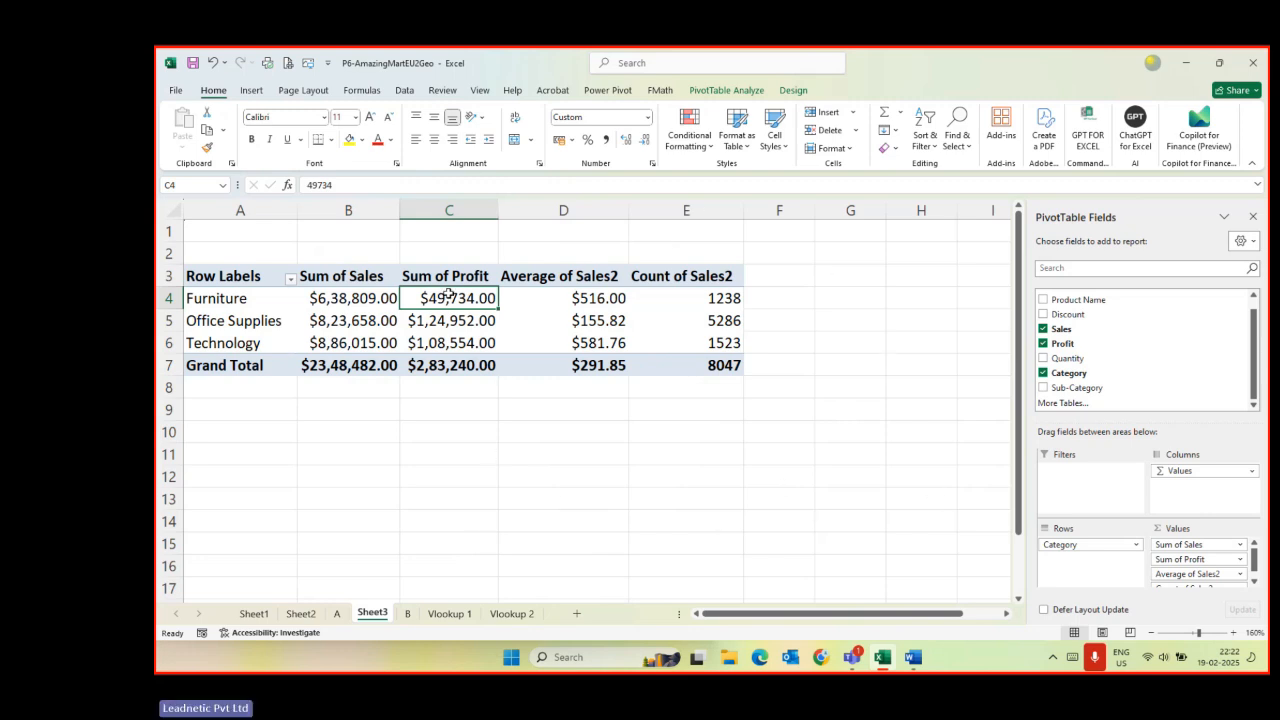
{"action": "mouse_move", "coordinate": [458, 305]}
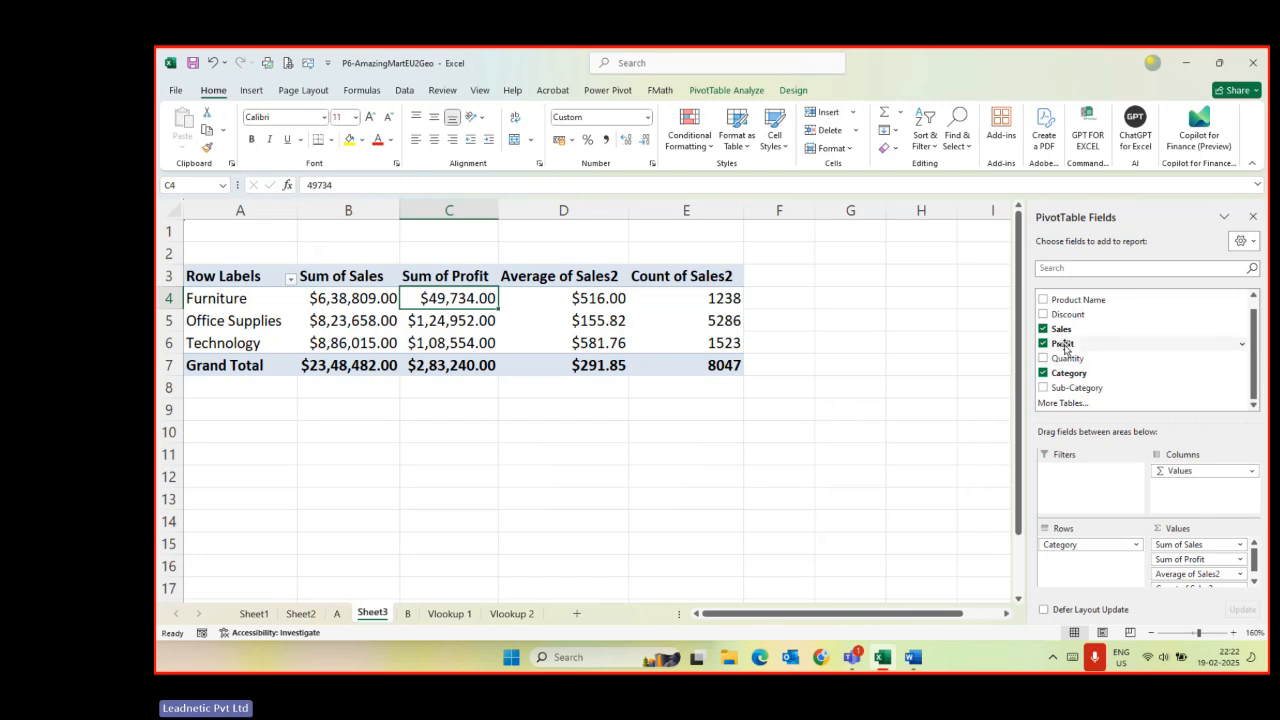
{"action": "right_click", "coordinate": [463, 298]}
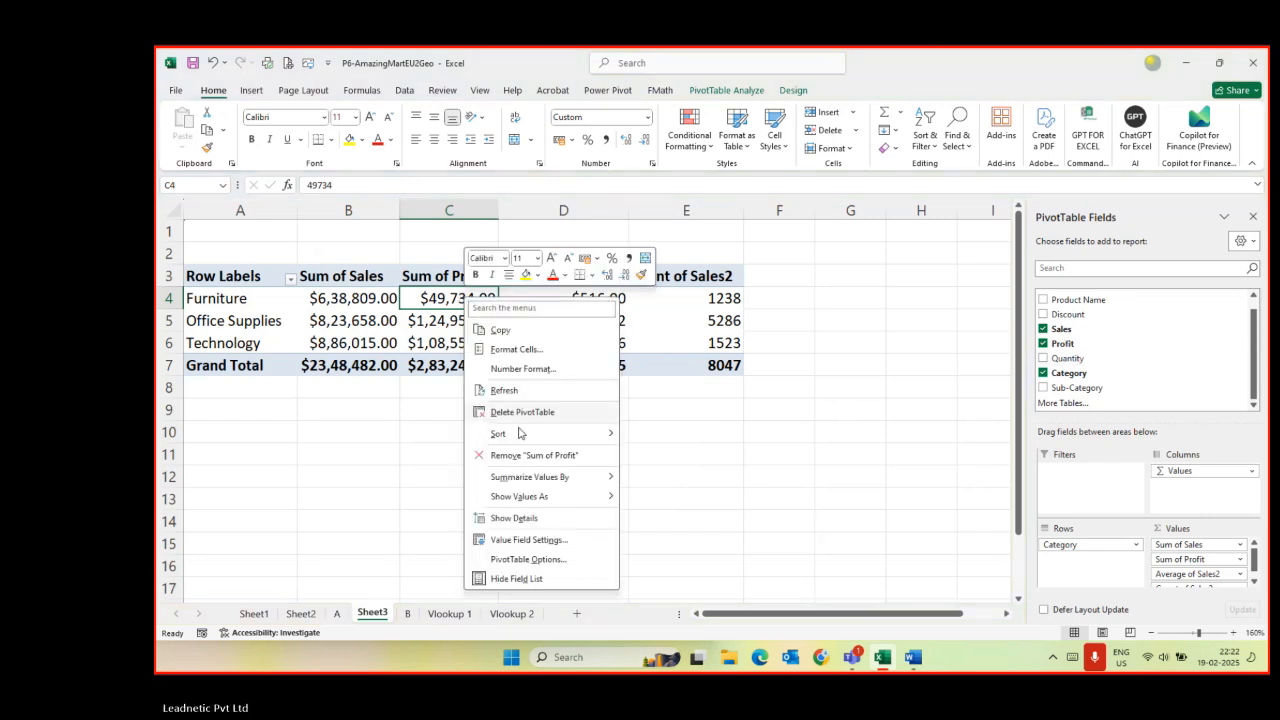
{"action": "mouse_move", "coordinate": [560, 477]}
{"action": "left_click", "coordinate": [660, 517]}
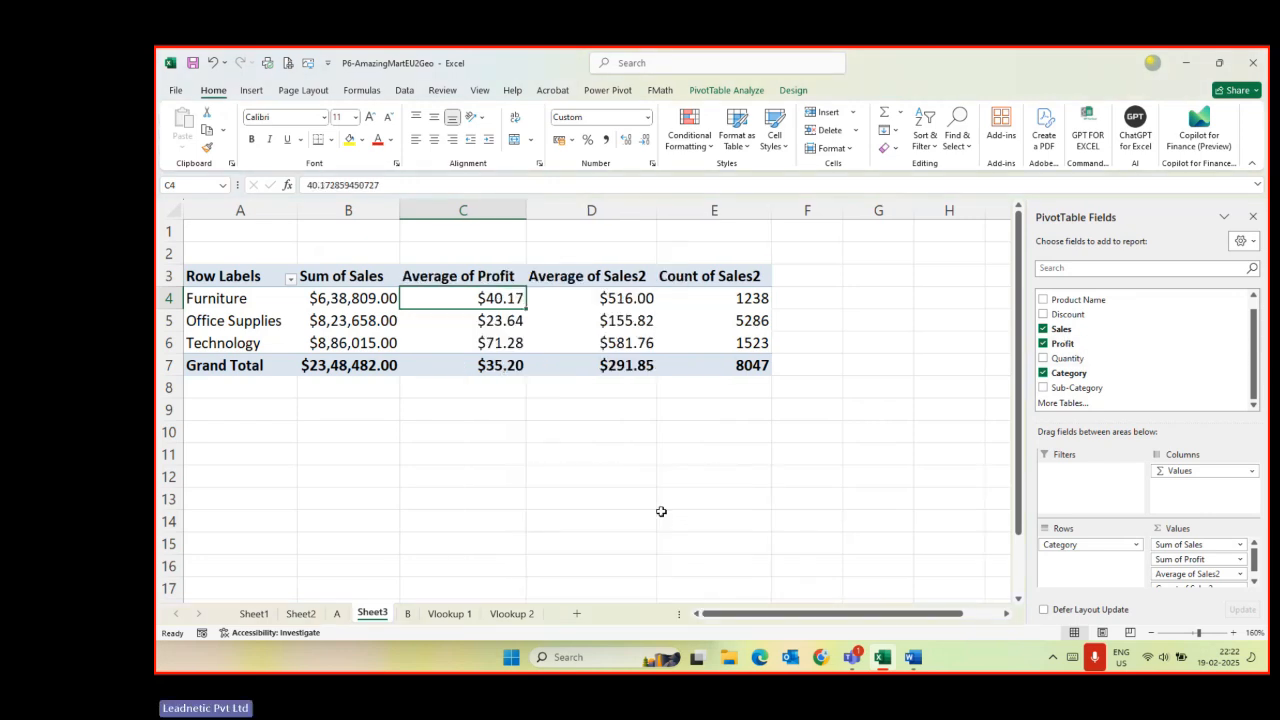
- Check Furniture's average profit and review the headers of the PivotTable's four value columns
{"action": "left_click", "coordinate": [580, 545]}
{"action": "left_click", "coordinate": [478, 300]}
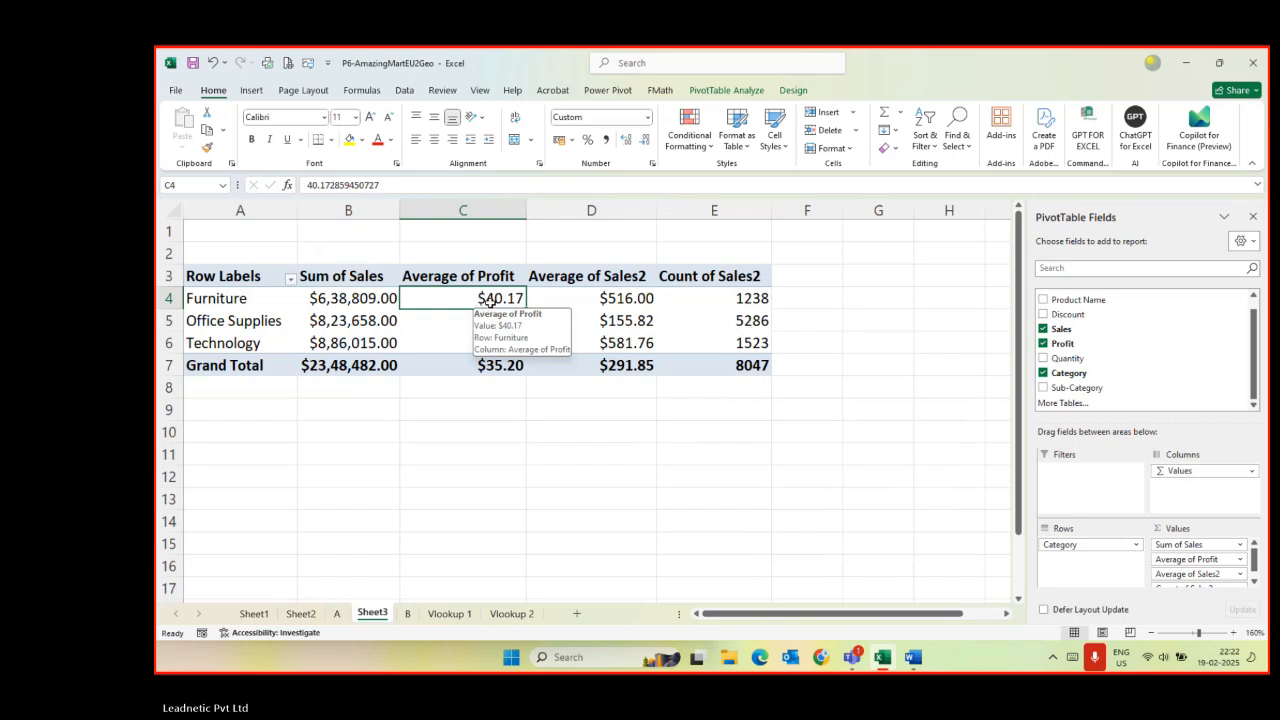
{"action": "left_click", "coordinate": [357, 284]}
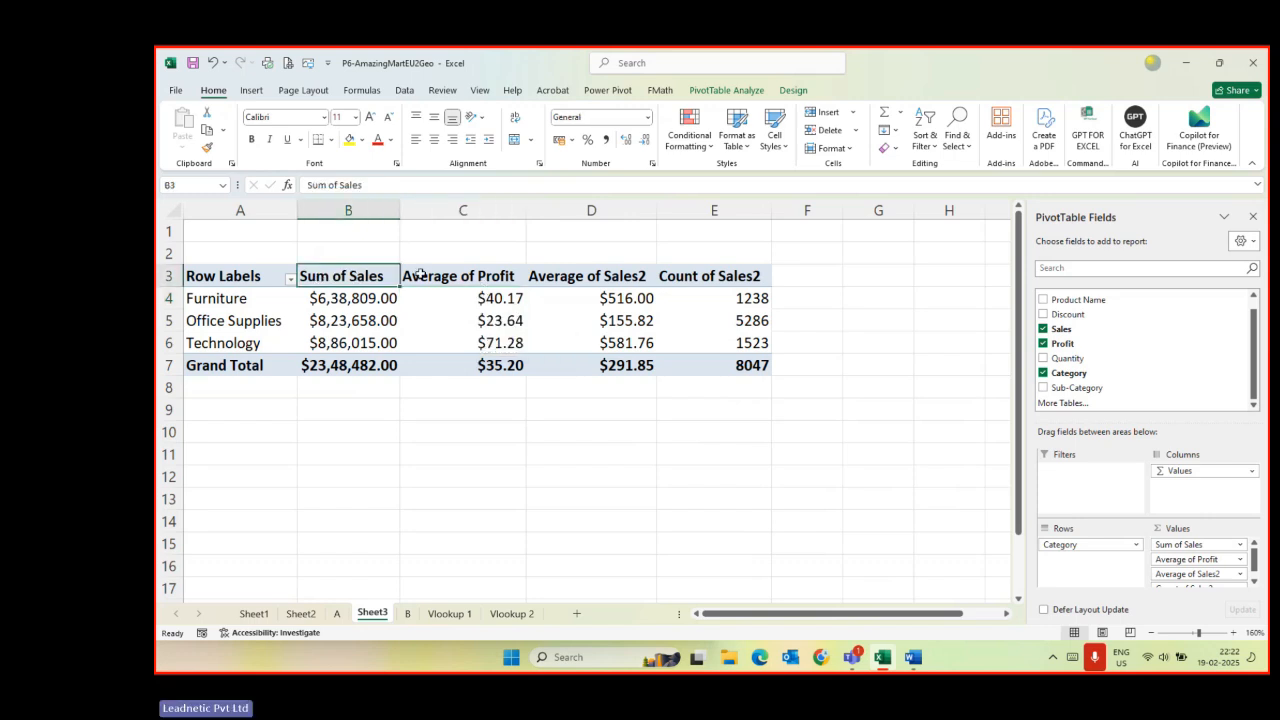
{"action": "left_click", "coordinate": [445, 276]}
{"action": "left_click", "coordinate": [574, 277]}
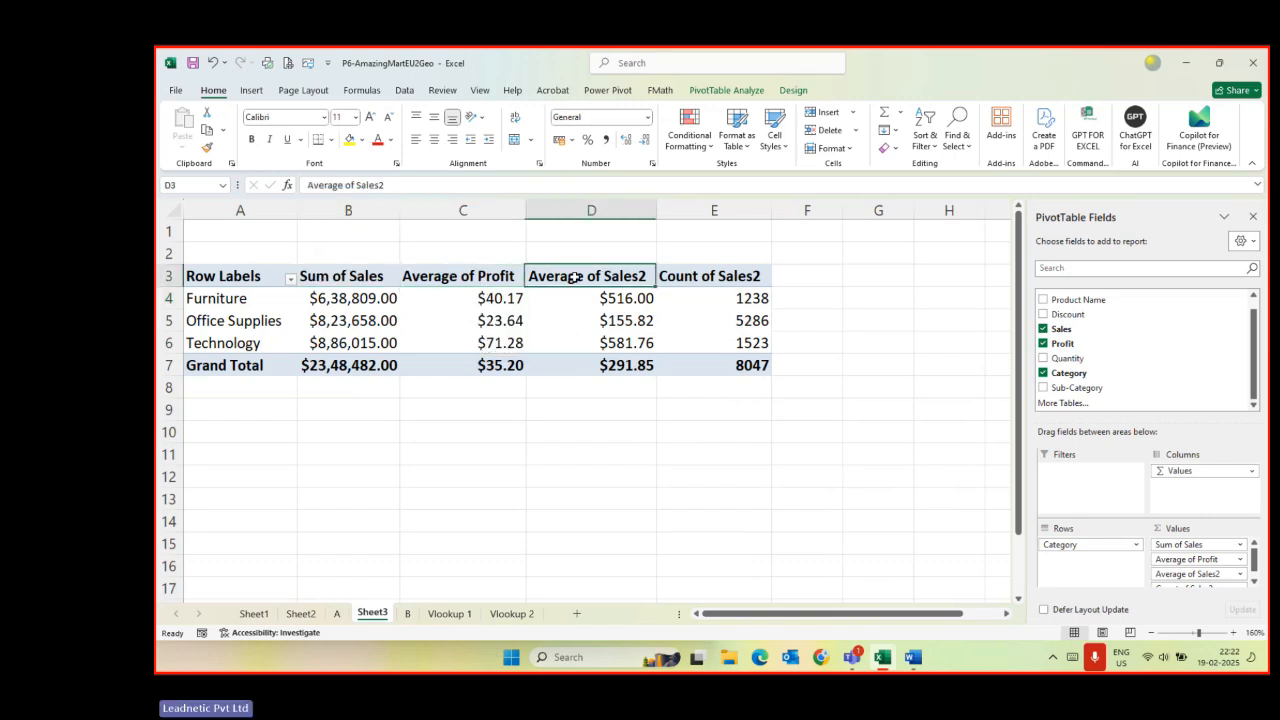
{"action": "left_click", "coordinate": [724, 280]}
{"action": "mouse_move", "coordinate": [737, 298]}
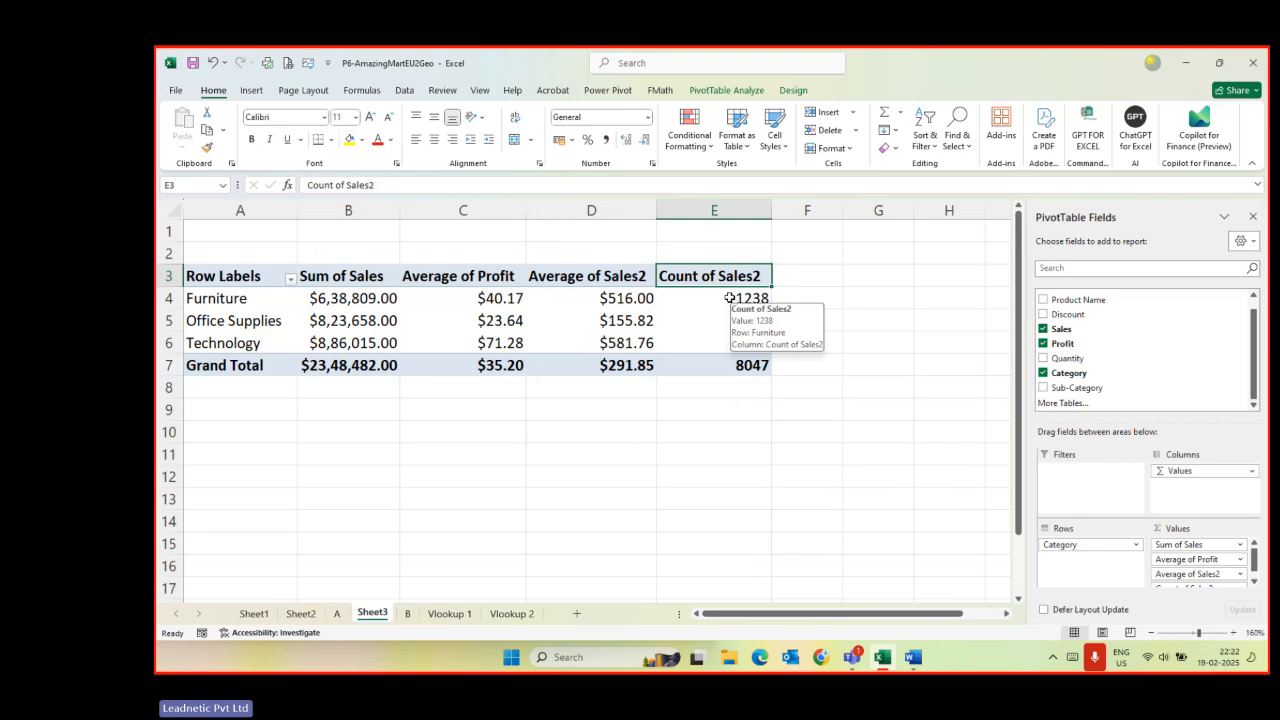
- Try to rename the PivotTable's Sum of Sales header as Sales
{"action": "left_click", "coordinate": [350, 277]}
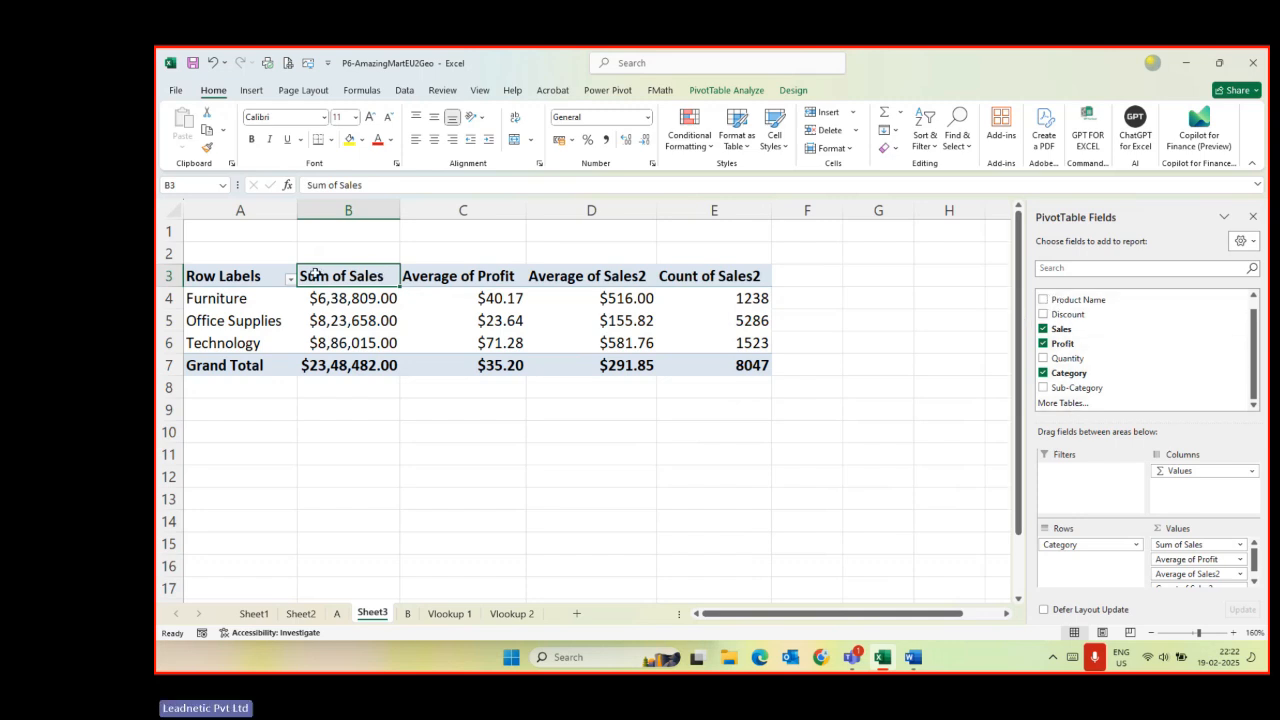
{"action": "type", "text": "Sales"}
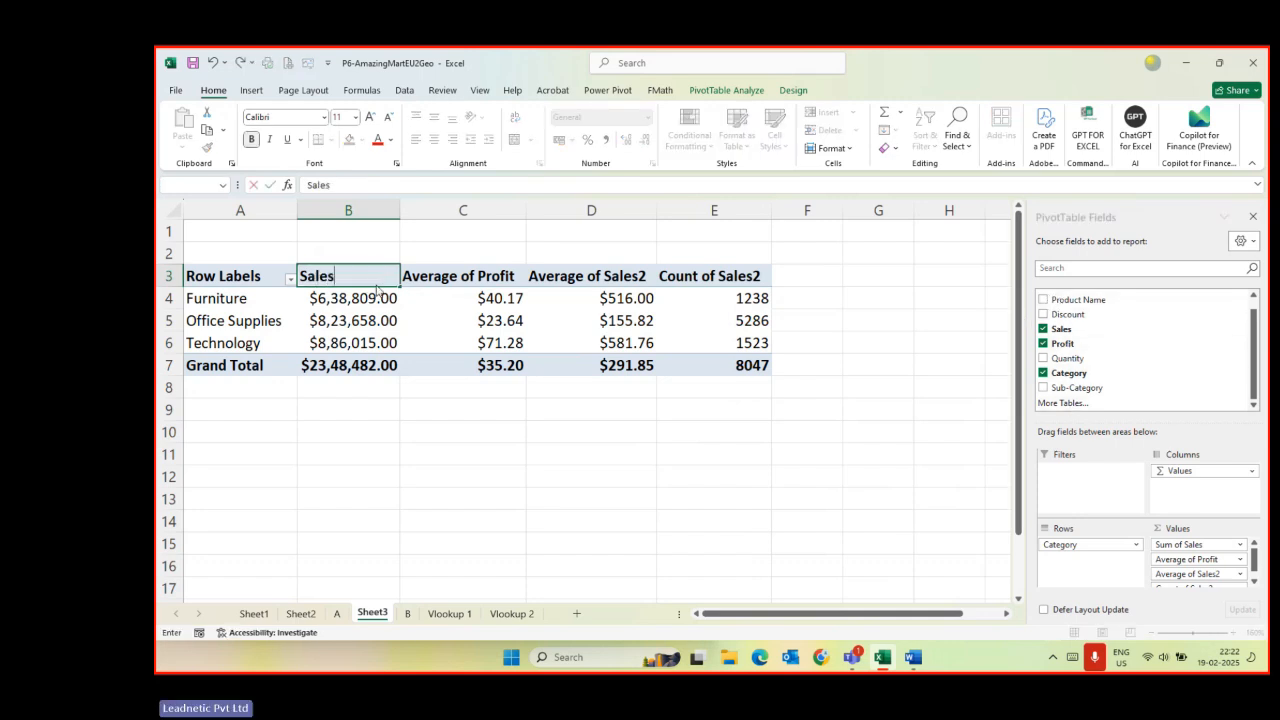
{"action": "key", "text": "Return"}
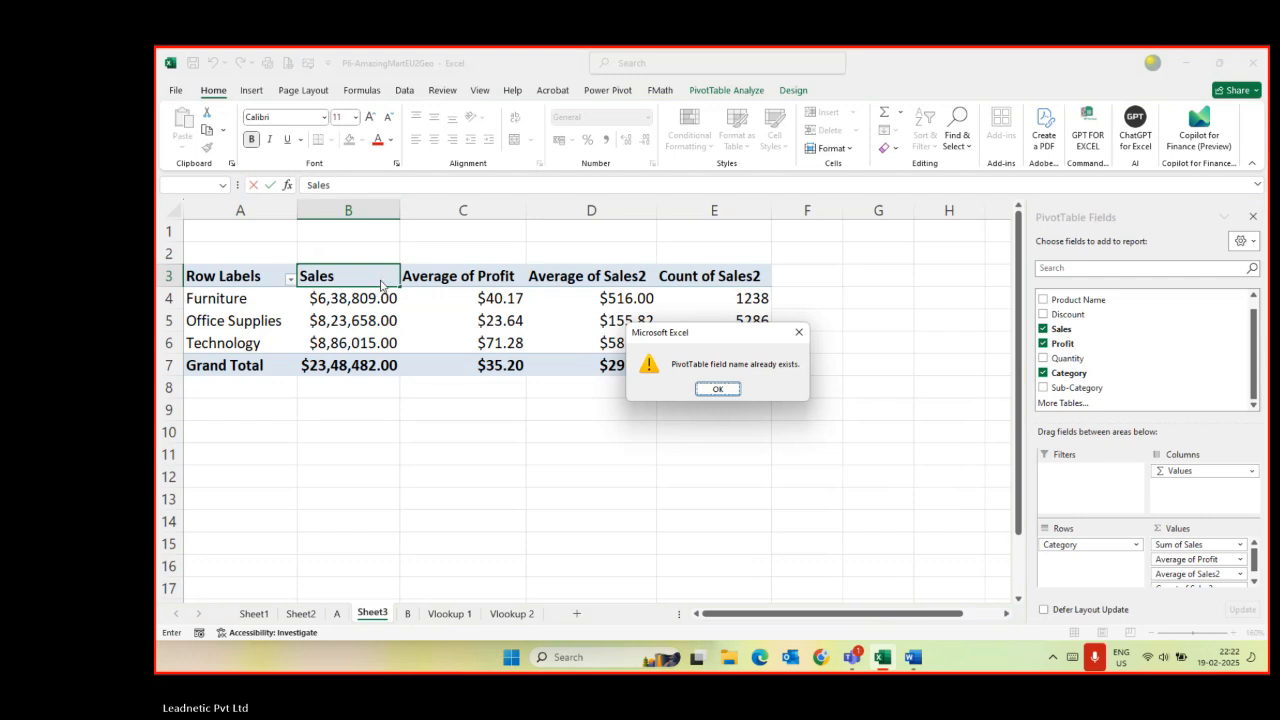
{"action": "left_click", "coordinate": [716, 390]}
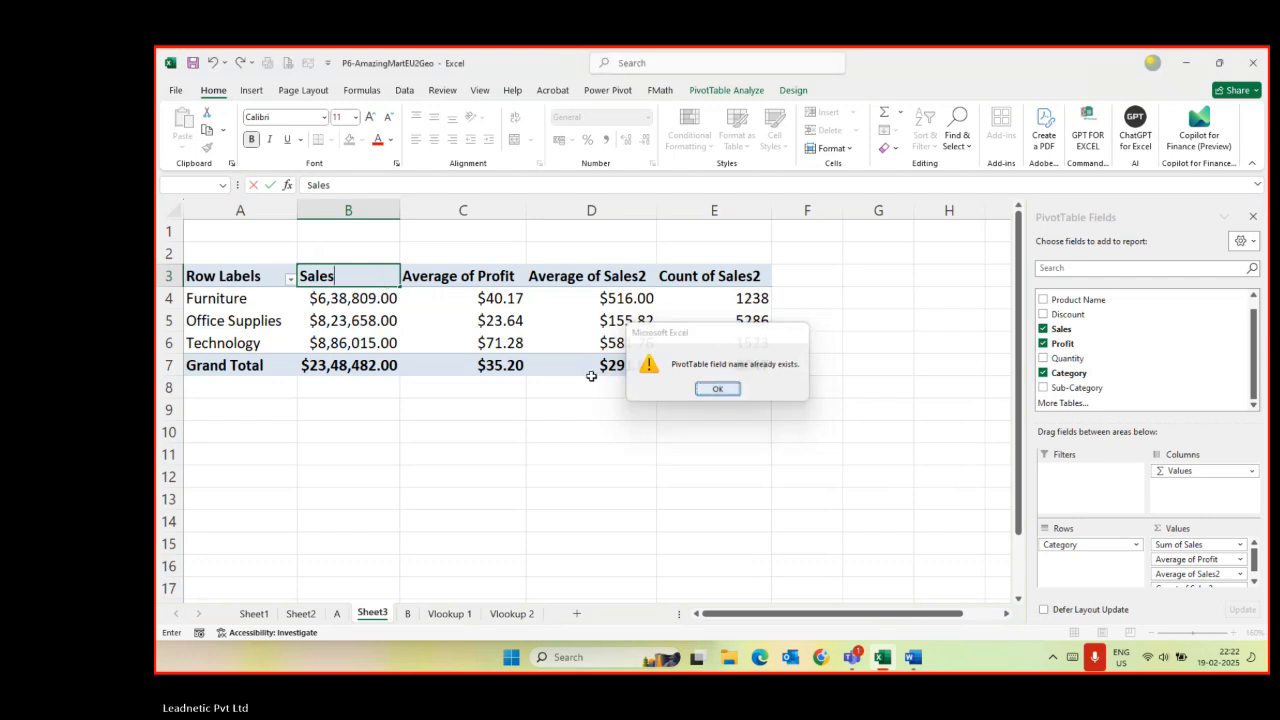
- Enter Turnover as the name of the PivotTable's summed sales column
{"action": "key", "text": "BackSpace"}
{"action": "key", "text": "BackSpace"}
{"action": "key", "text": "BackSpace"}
{"action": "key", "text": "BackSpace"}
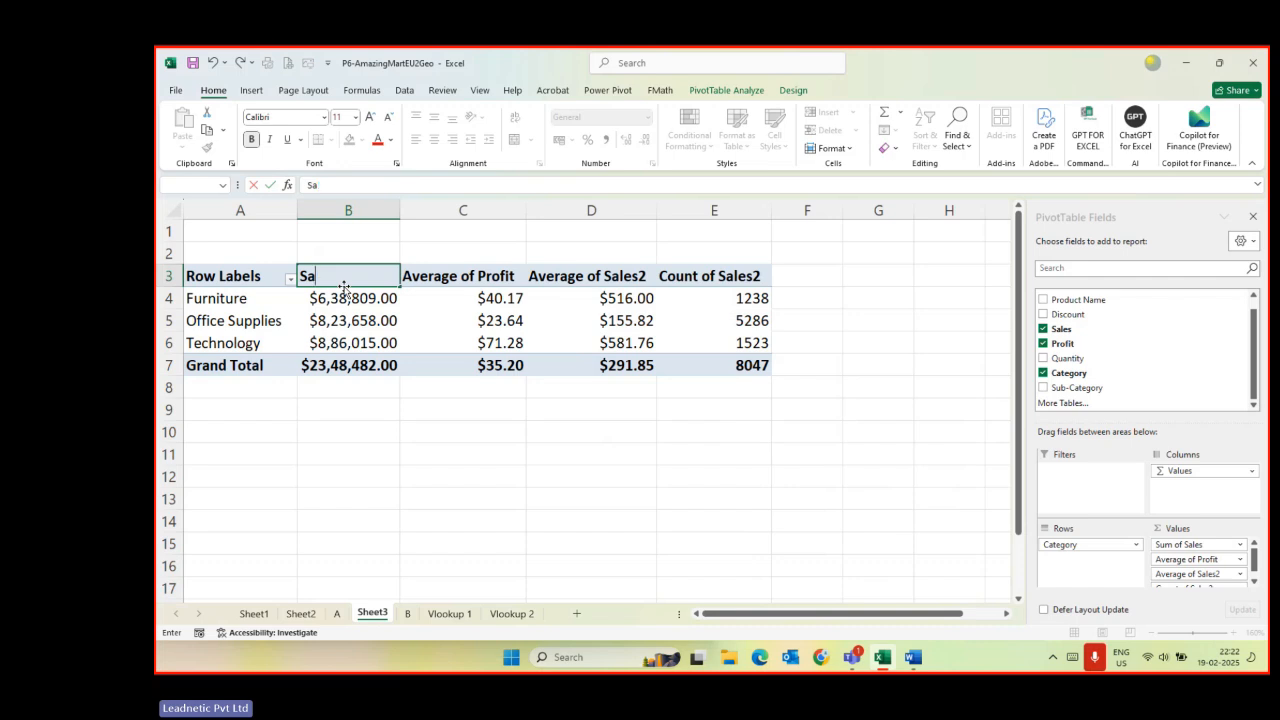
{"action": "type", "text": "Turnover"}
{"action": "key", "text": "Return"}
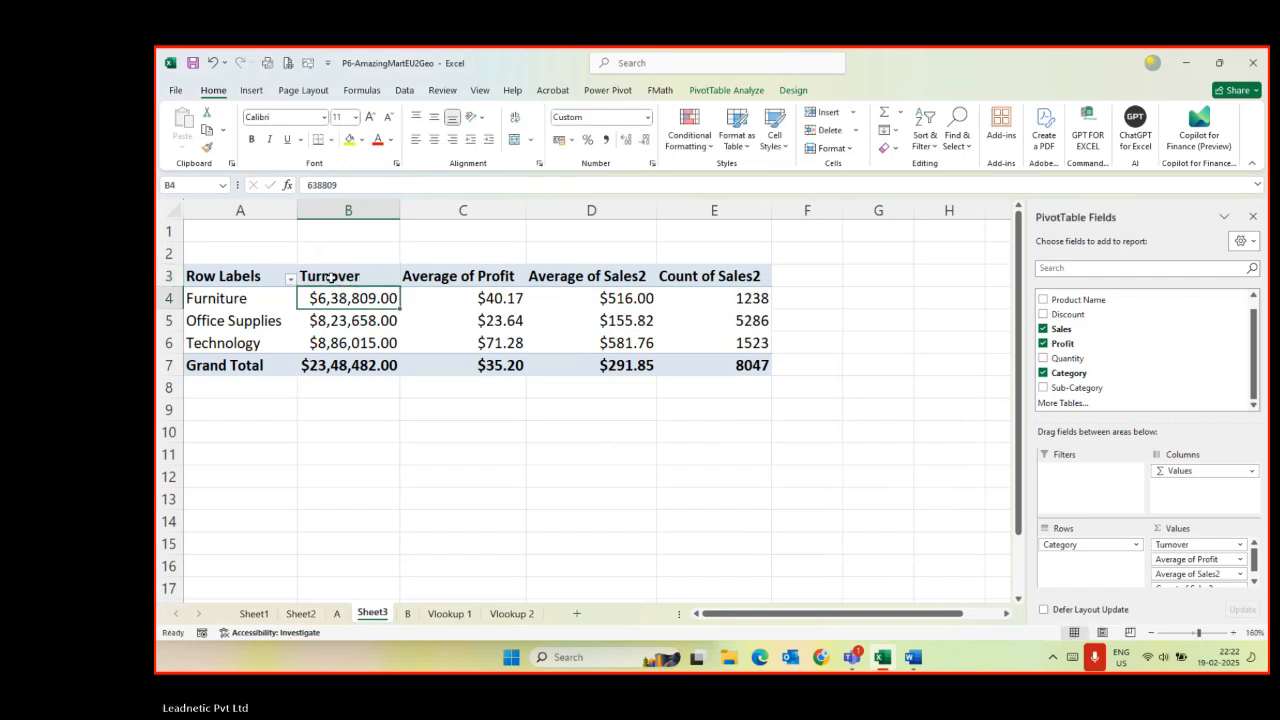
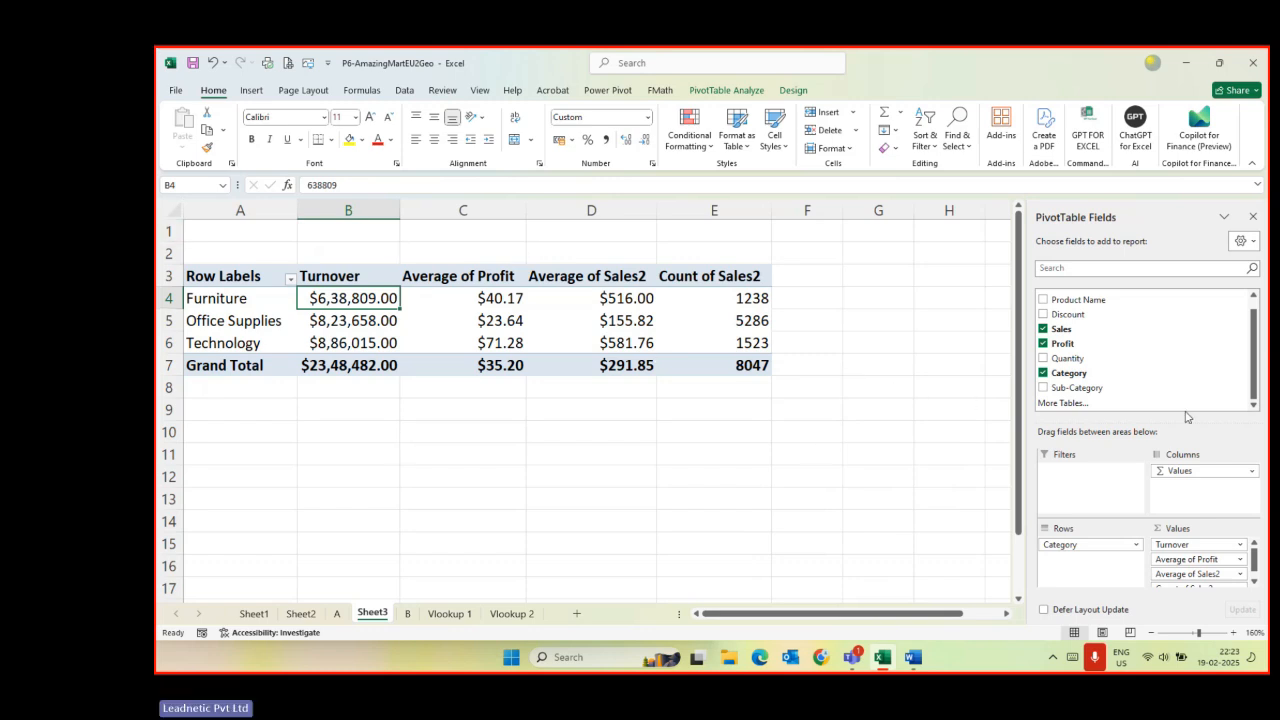
- Add Sub-Category to the PivotTable's rows beneath Category and review the value columns for Furniture's sub-categories
{"action": "left_click", "coordinate": [1043, 387]}
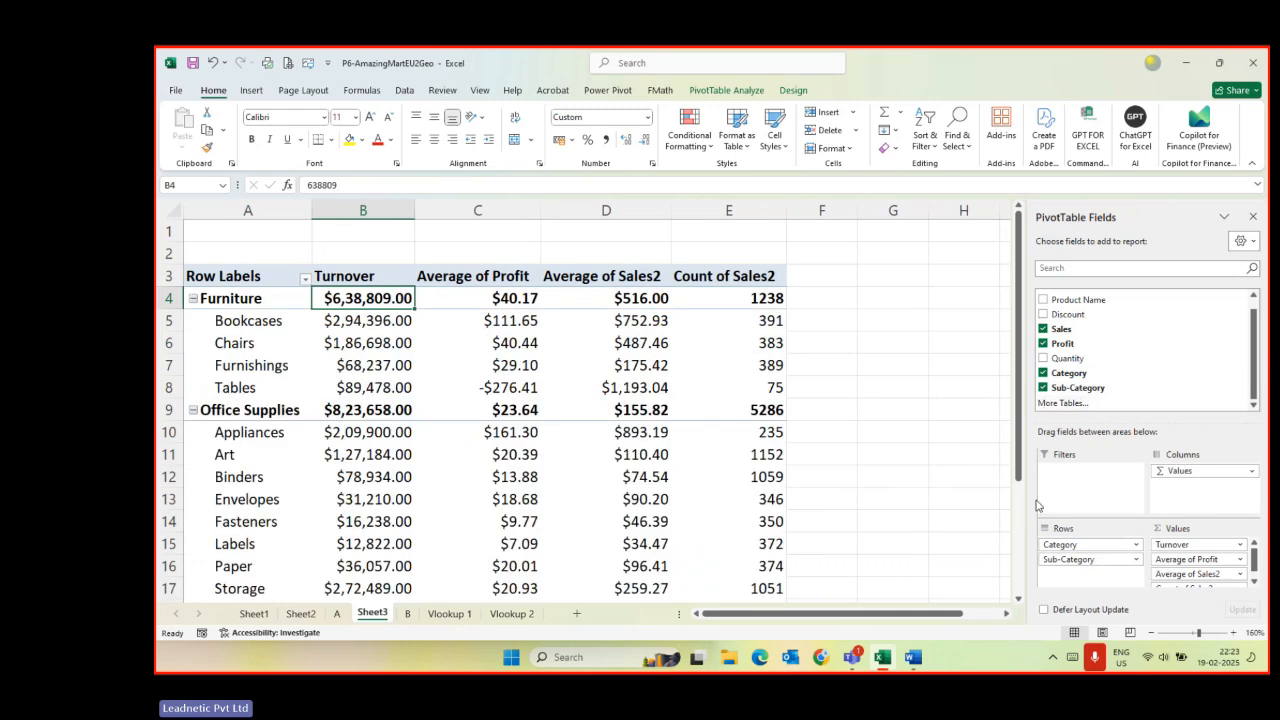
{"action": "left_click", "coordinate": [227, 299]}
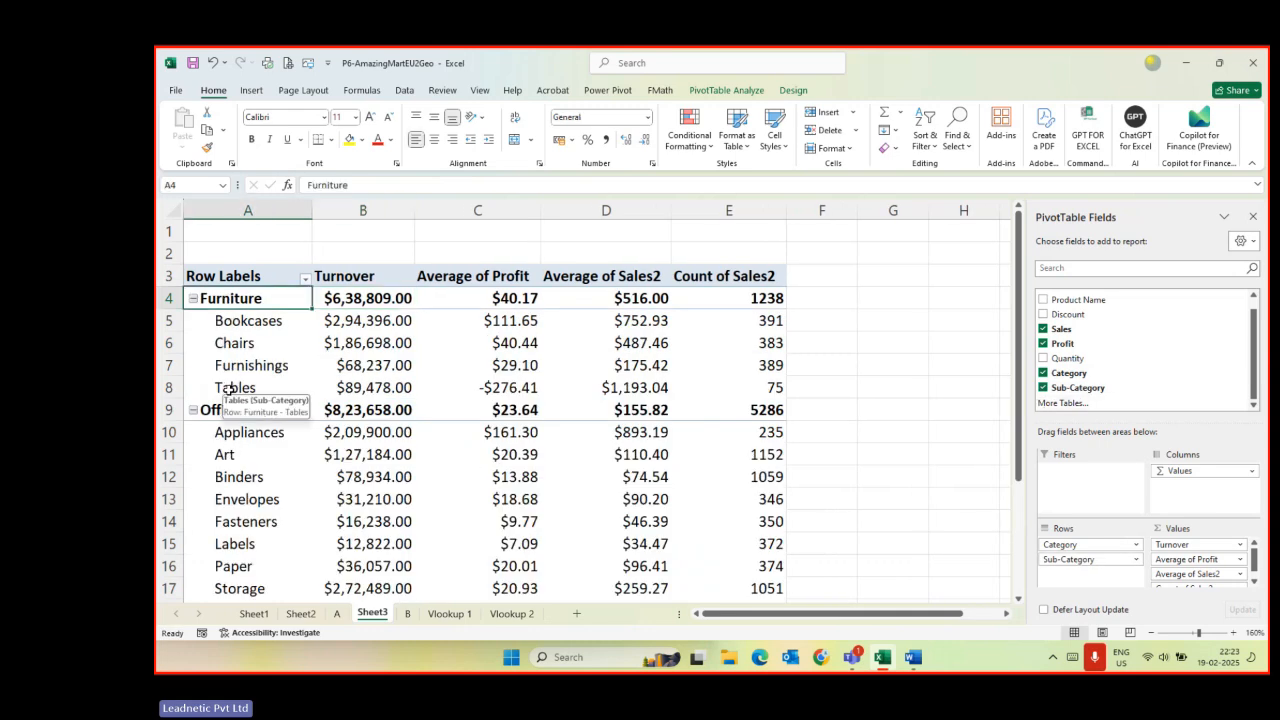
{"action": "left_click", "coordinate": [350, 320]}
{"action": "left_click_drag", "start_coordinate": [344, 338], "coordinate": [343, 386]}
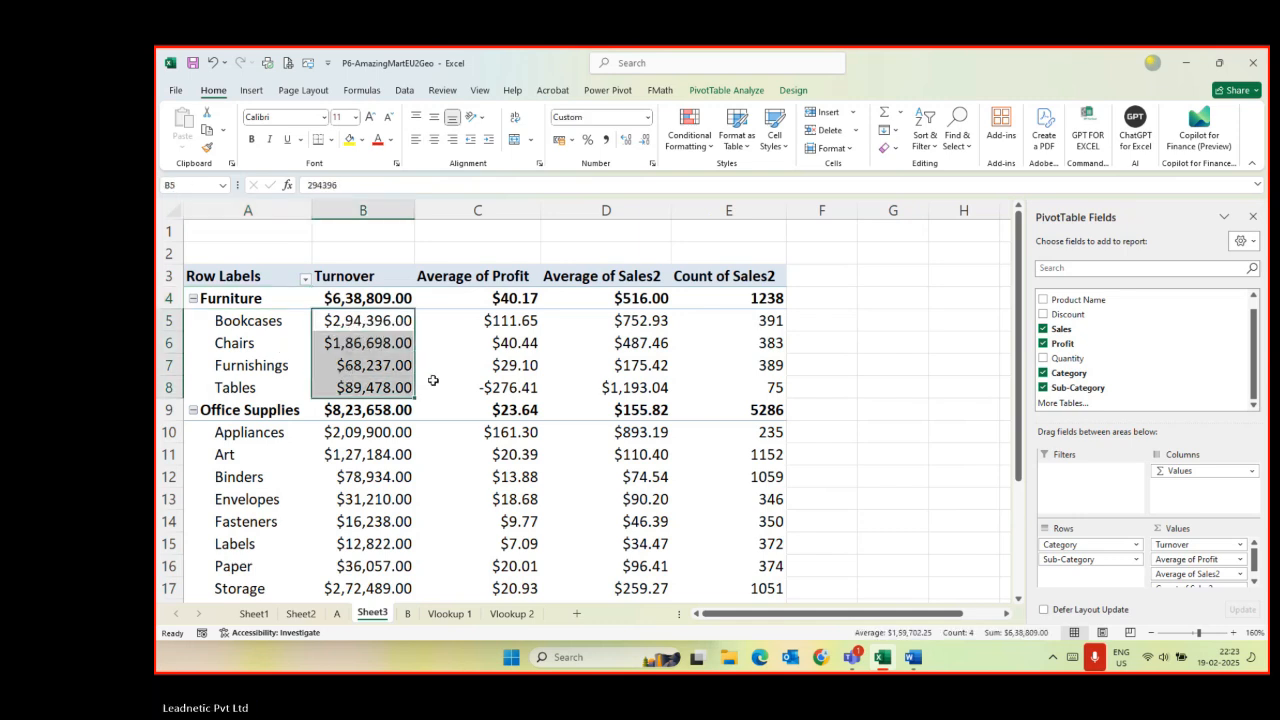
{"action": "left_click_drag", "start_coordinate": [479, 340], "coordinate": [474, 375]}
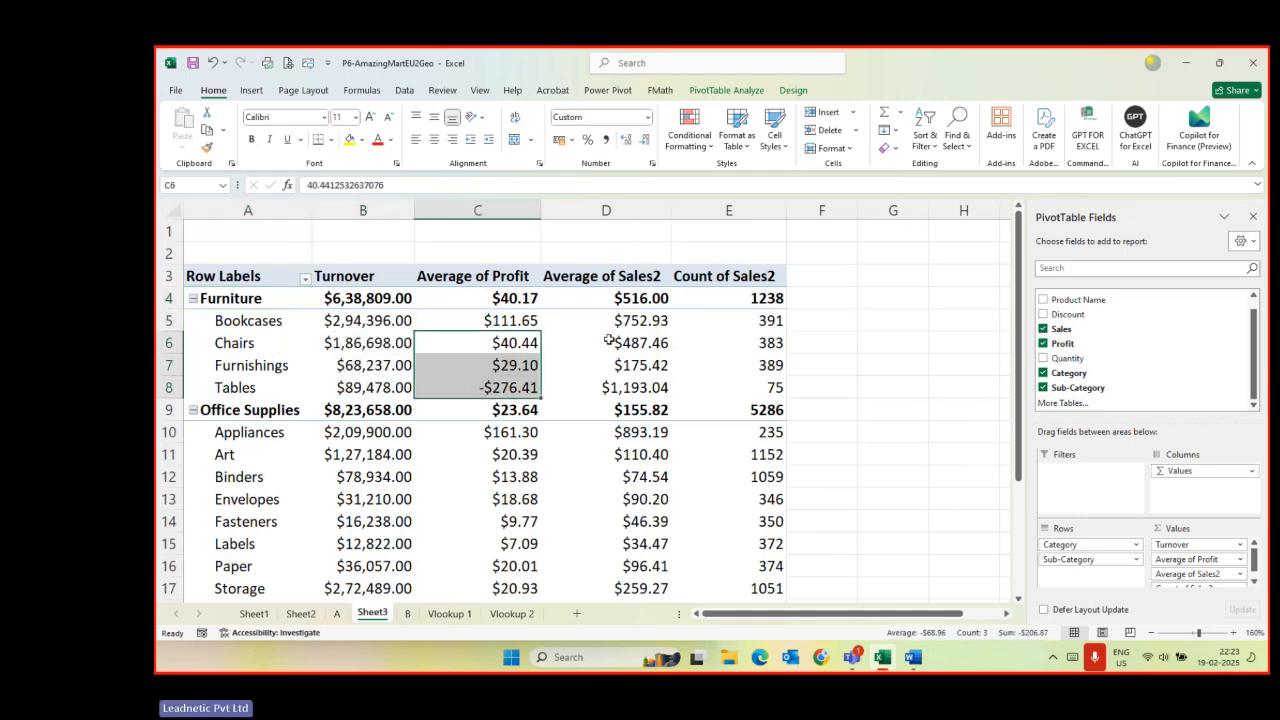
{"action": "left_click_drag", "start_coordinate": [606, 342], "coordinate": [610, 369]}
{"action": "left_click_drag", "start_coordinate": [770, 322], "coordinate": [762, 392]}
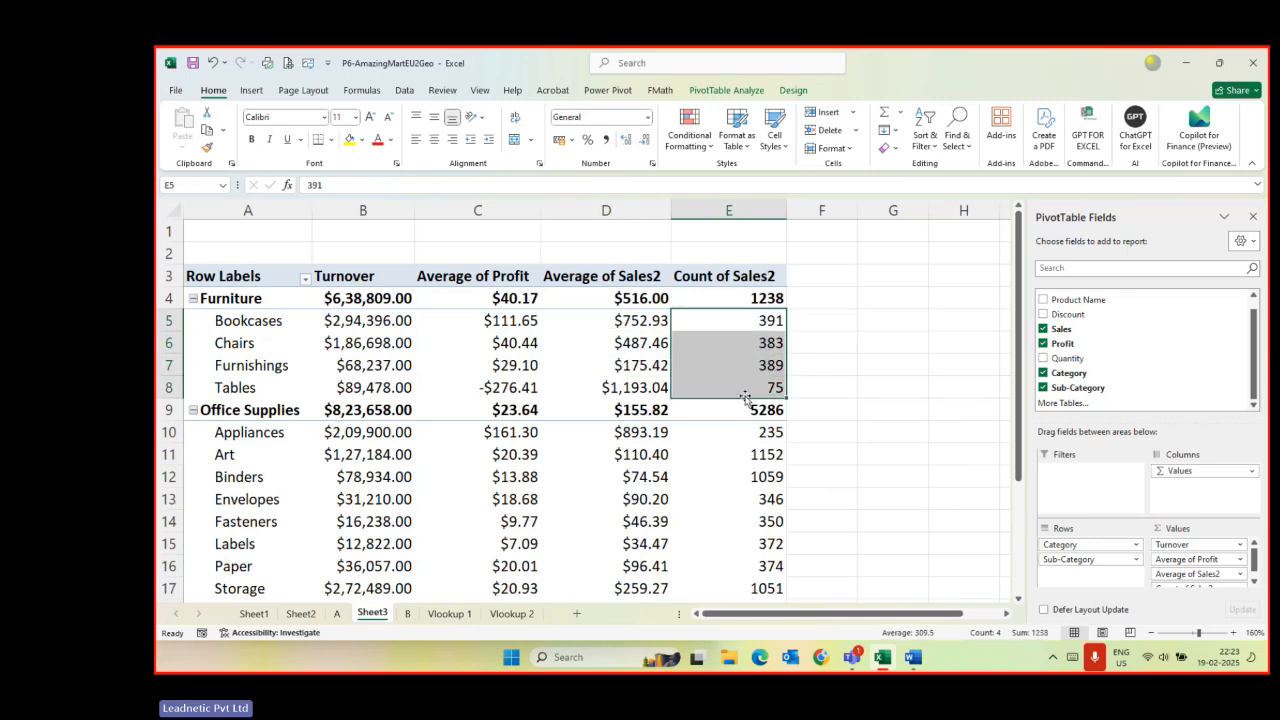
- Rename the PivotTable's Count of Sales2 header as Qty Sold
{"action": "left_click", "coordinate": [746, 281]}
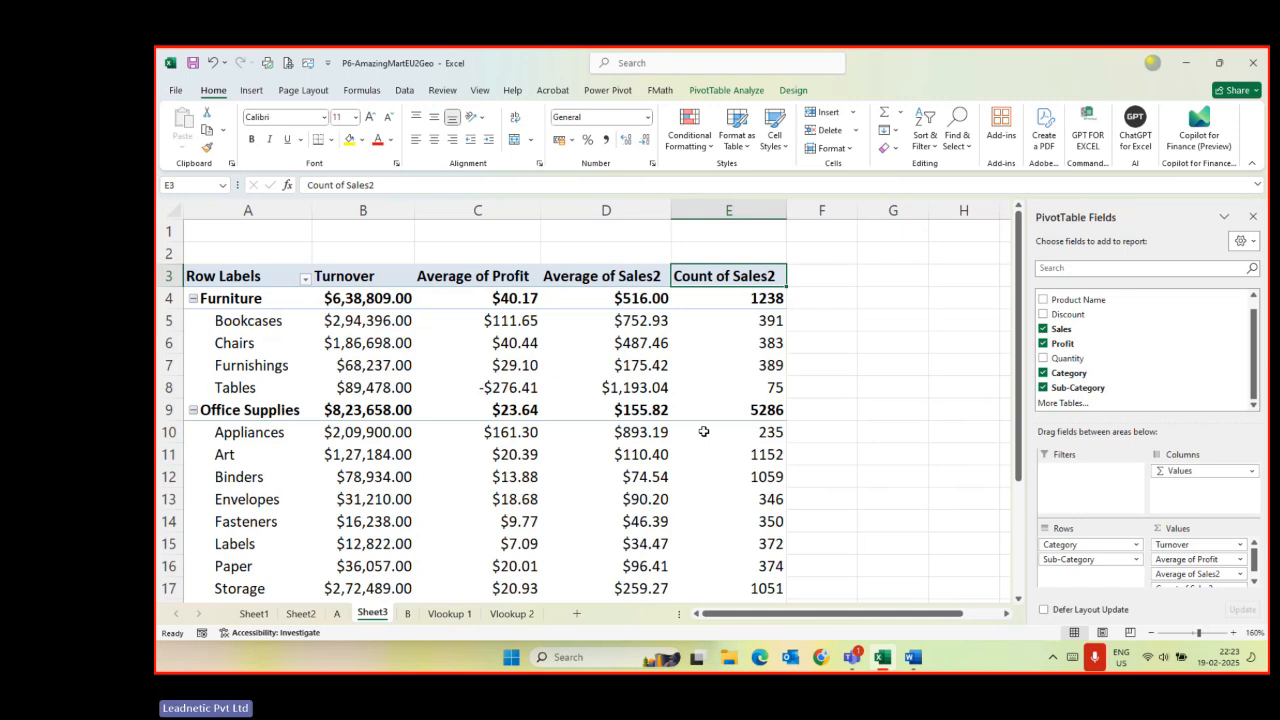
{"action": "type", "text": "Qty SOld"}
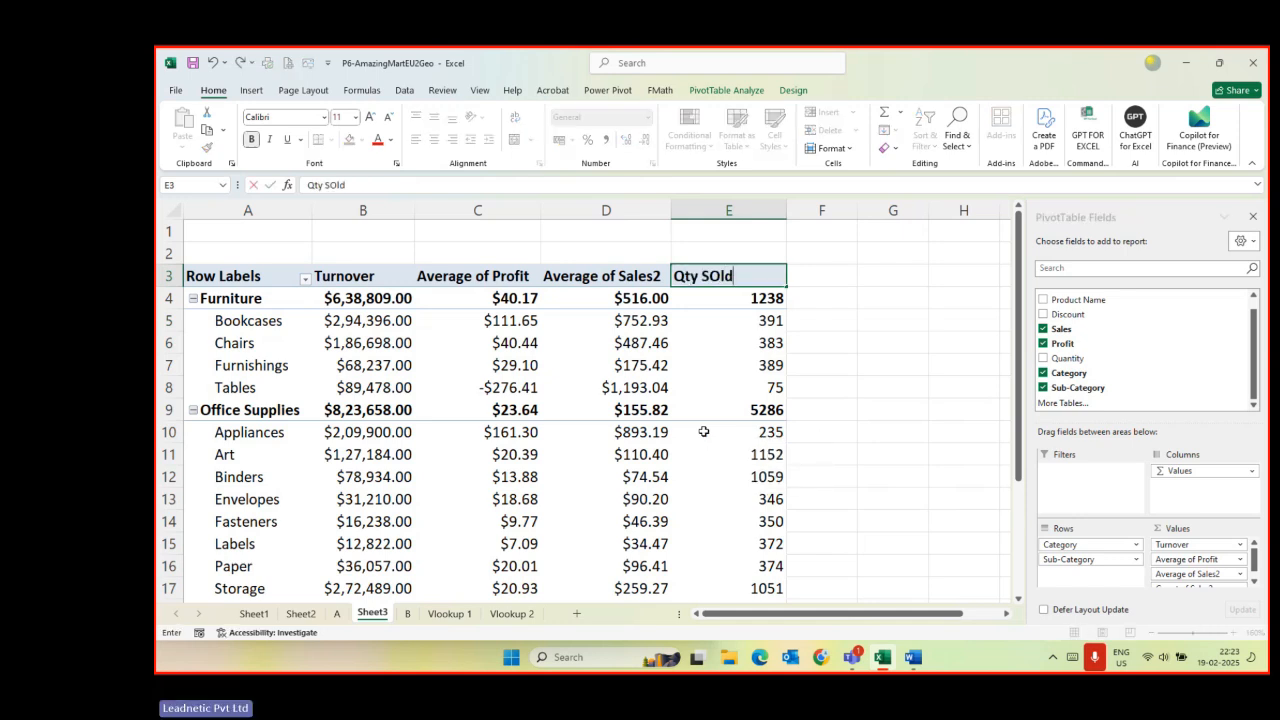
{"action": "key", "text": "Tab"}
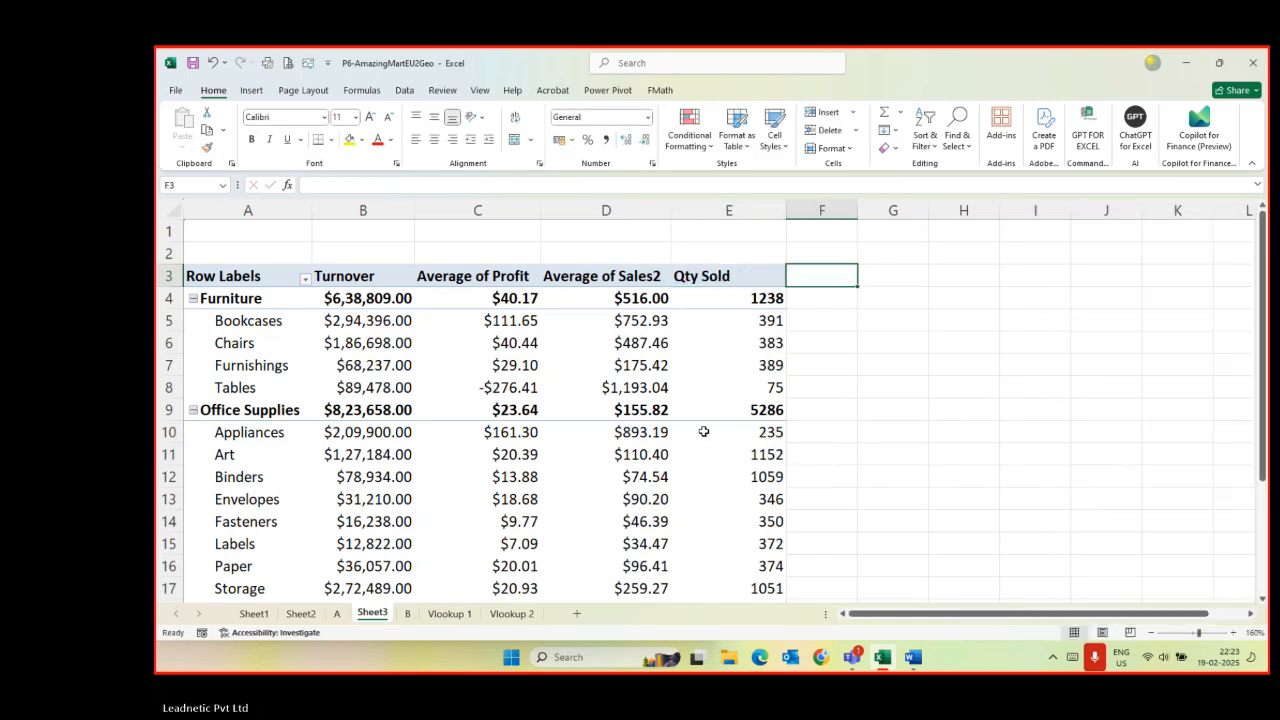
{"action": "left_click", "coordinate": [695, 325]}
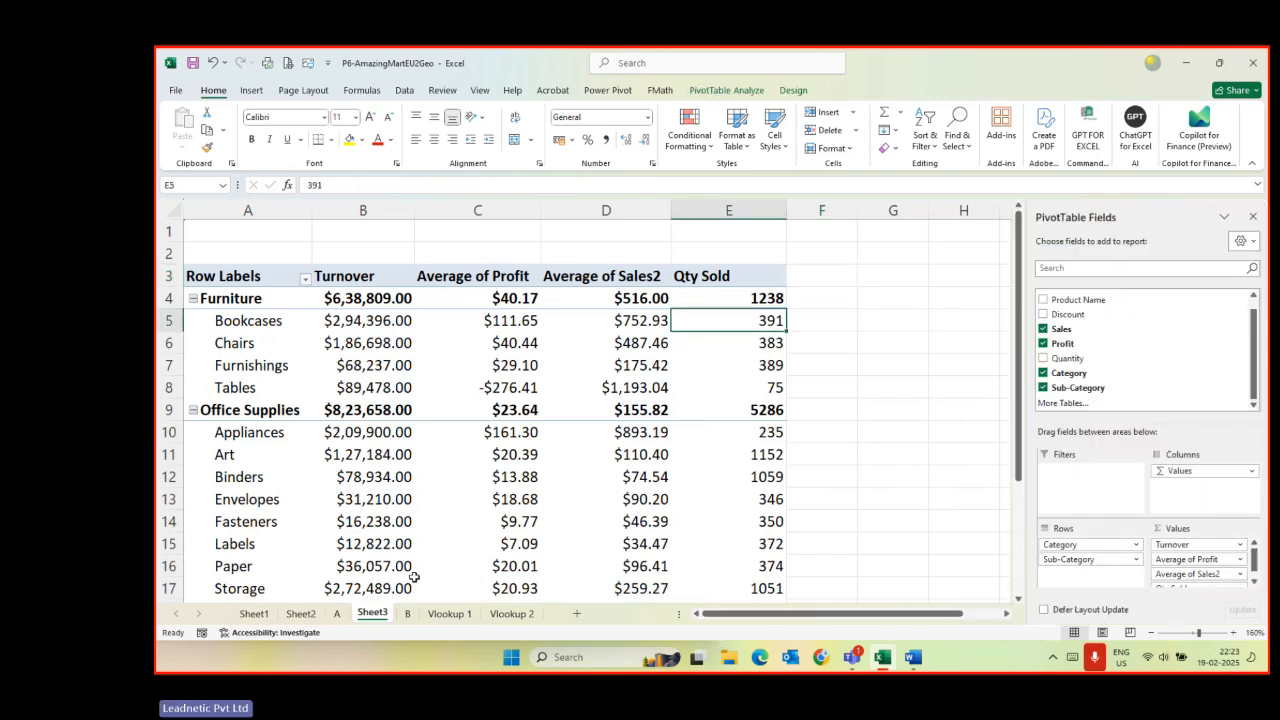
- Replace Country with Order Date in the rows of Sheet2's order-count PivotTable
{"action": "left_click", "coordinate": [338, 614]}
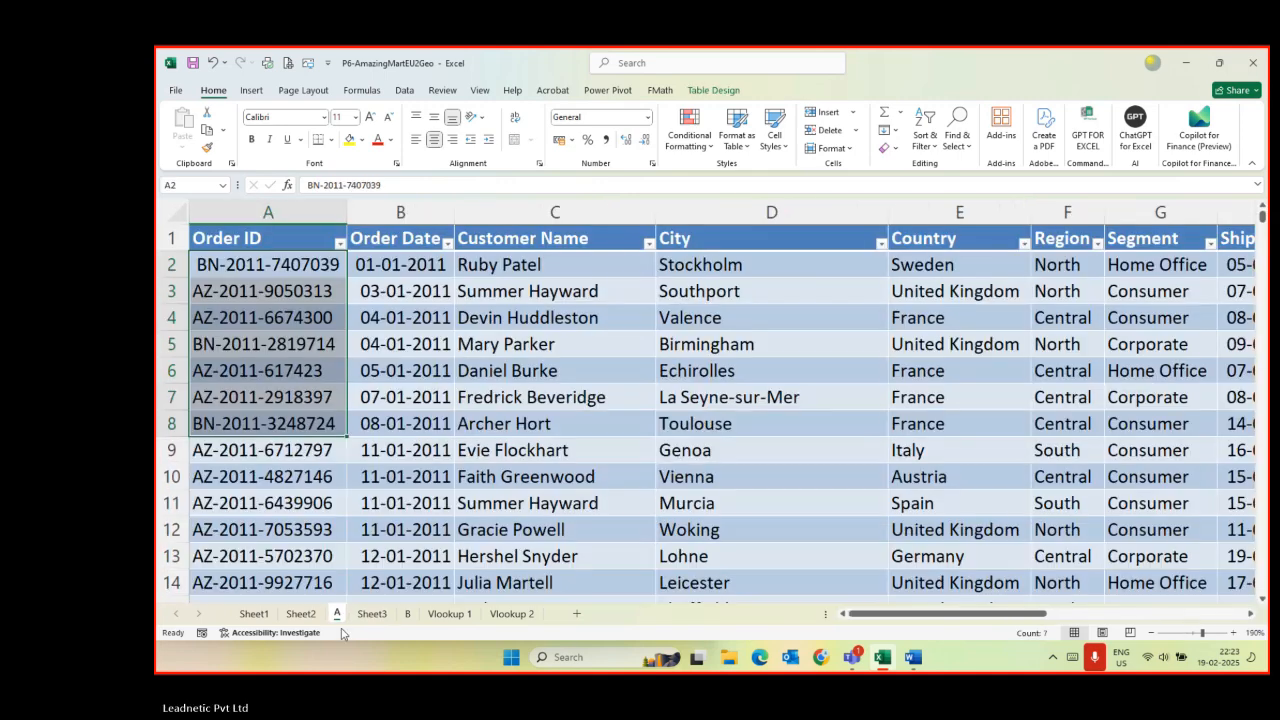
{"action": "left_click", "coordinate": [466, 340]}
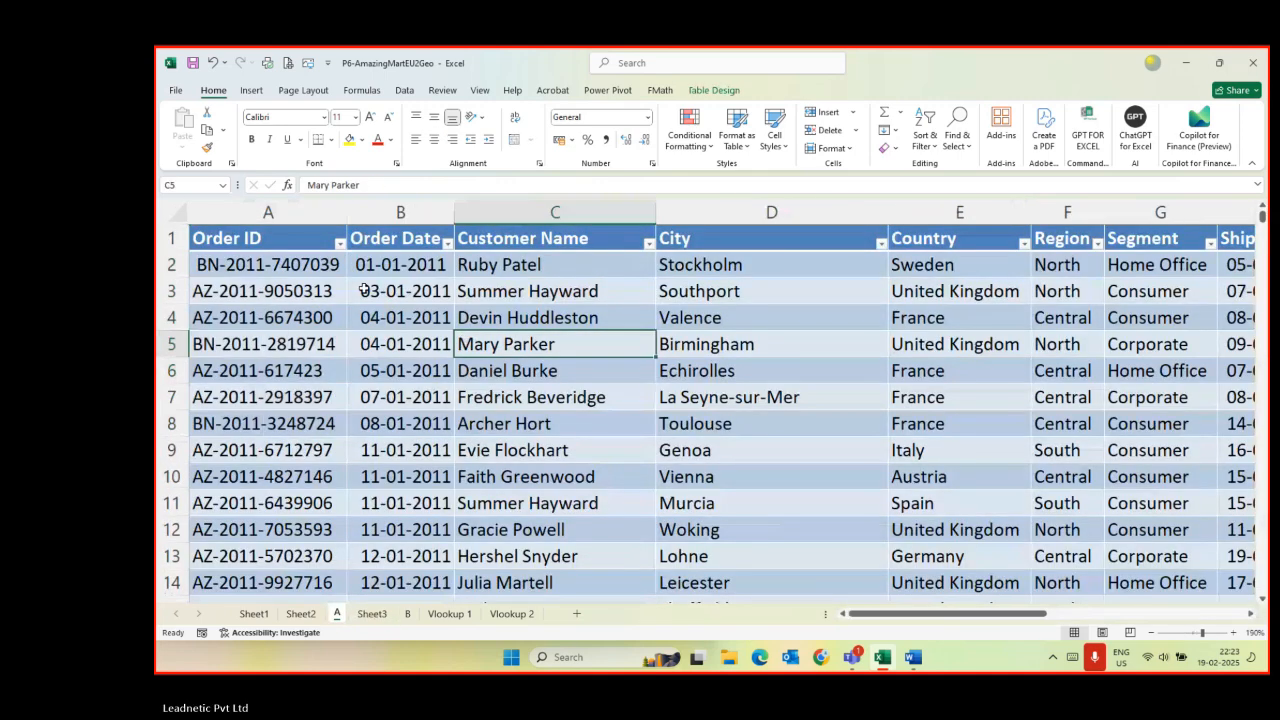
{"action": "left_click", "coordinate": [301, 614]}
{"action": "left_click", "coordinate": [394, 386]}
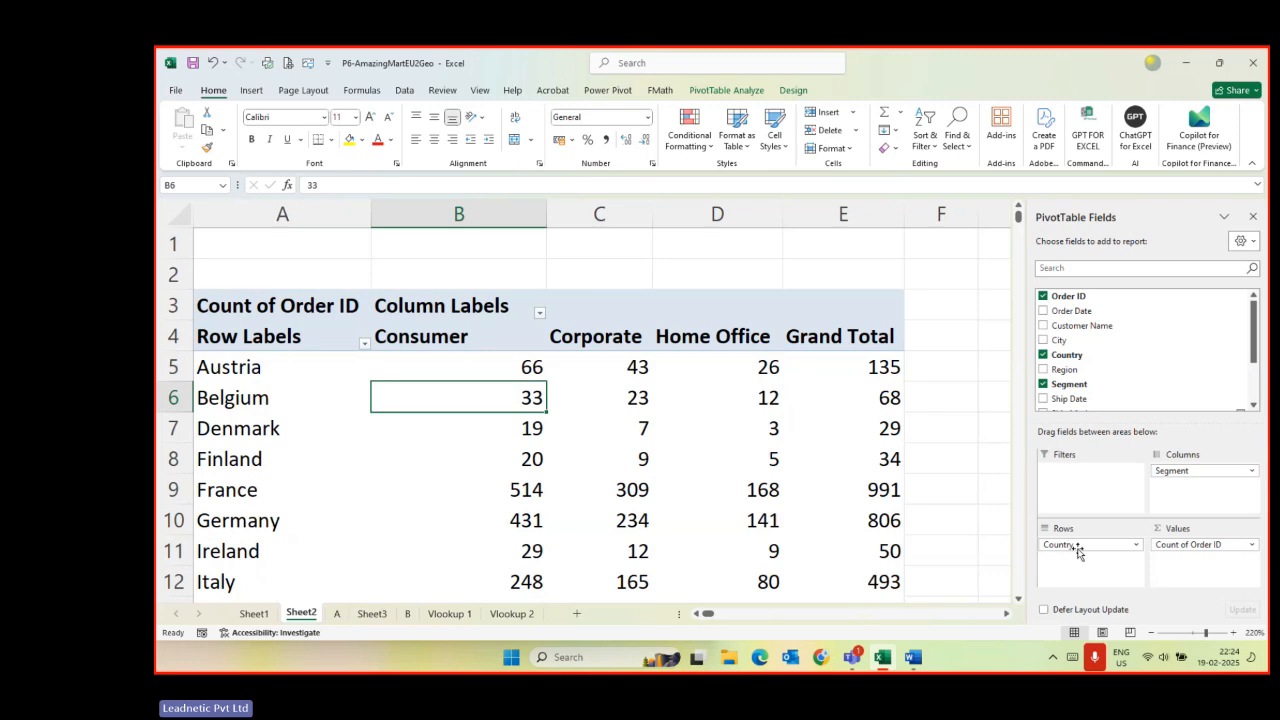
{"action": "left_click_drag", "start_coordinate": [1078, 545], "coordinate": [940, 455]}
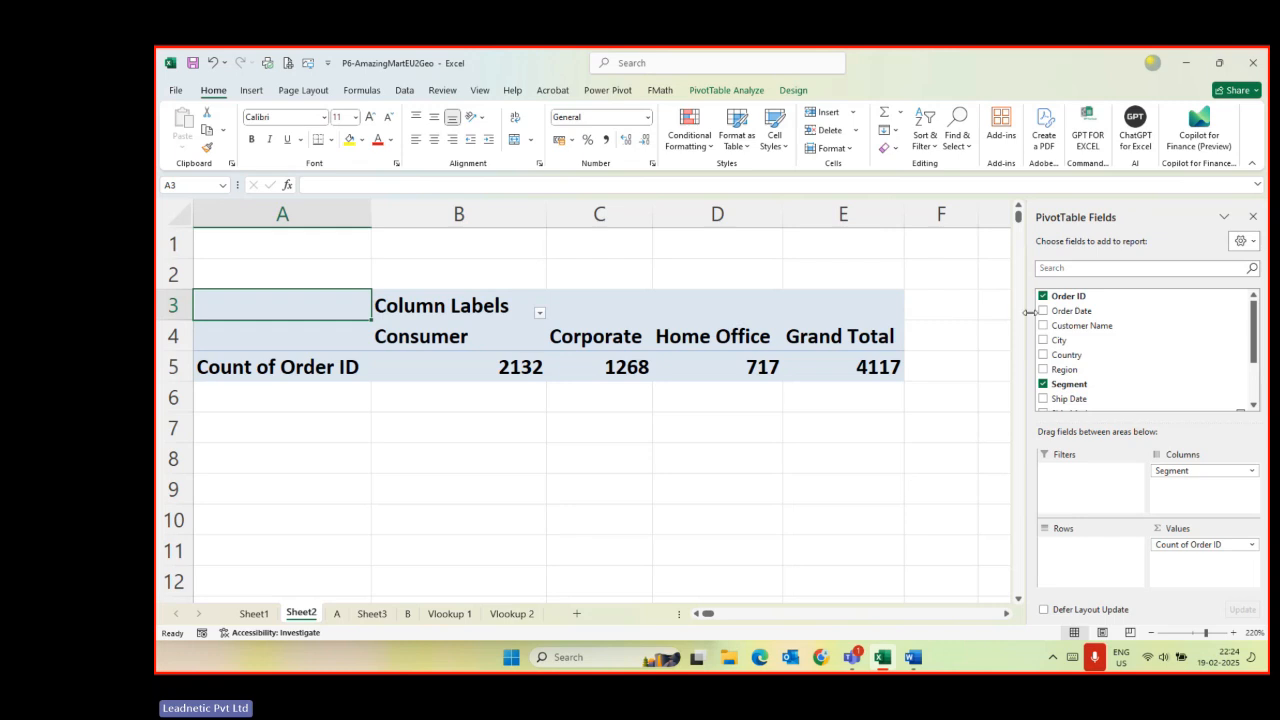
{"action": "left_click", "coordinate": [1080, 312]}
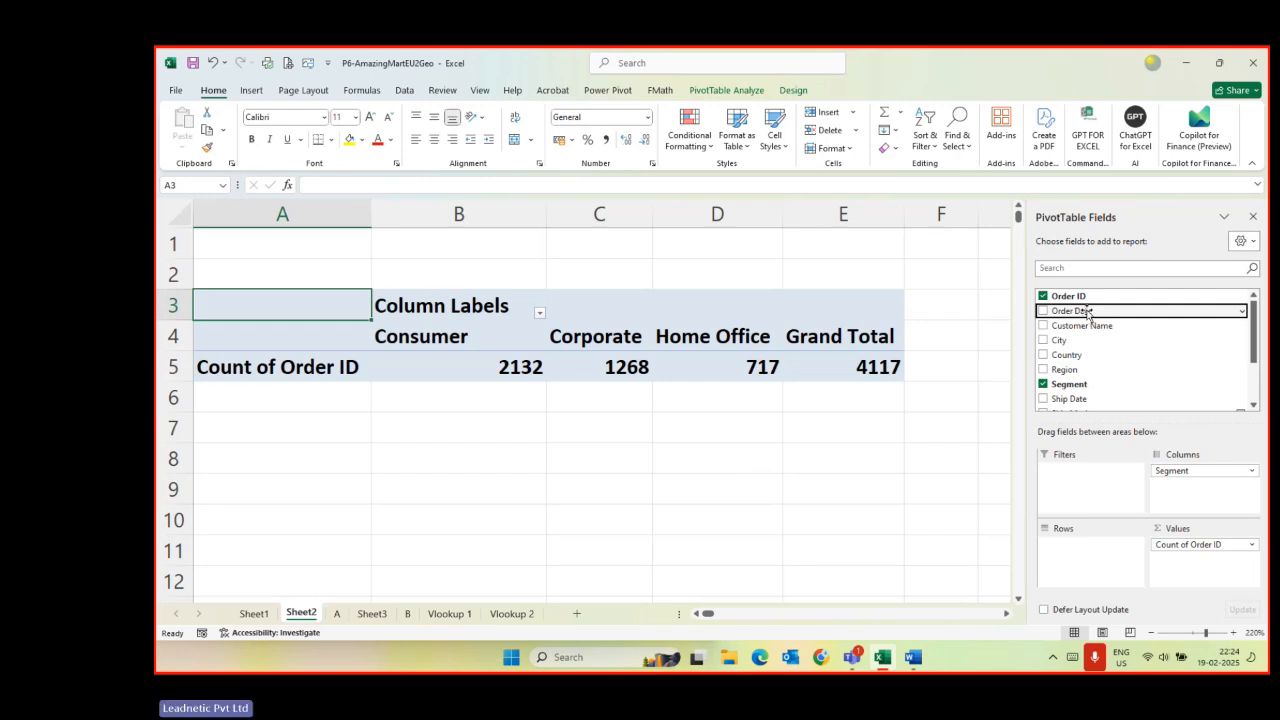
{"action": "left_click_drag", "start_coordinate": [1088, 313], "coordinate": [1073, 560]}
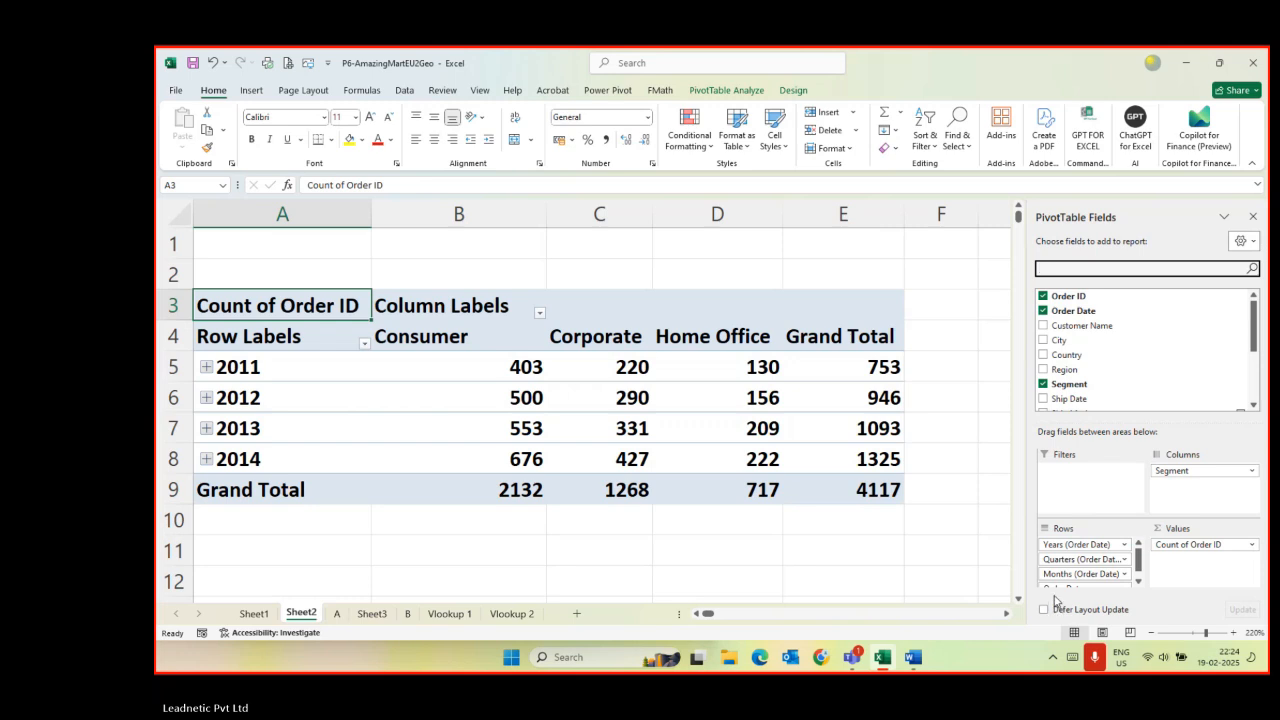
- Examine the Years, Quarters, Months and Order Date fields in the rows area of Sheet2's PivotTable
{"action": "left_click", "coordinate": [1060, 546]}
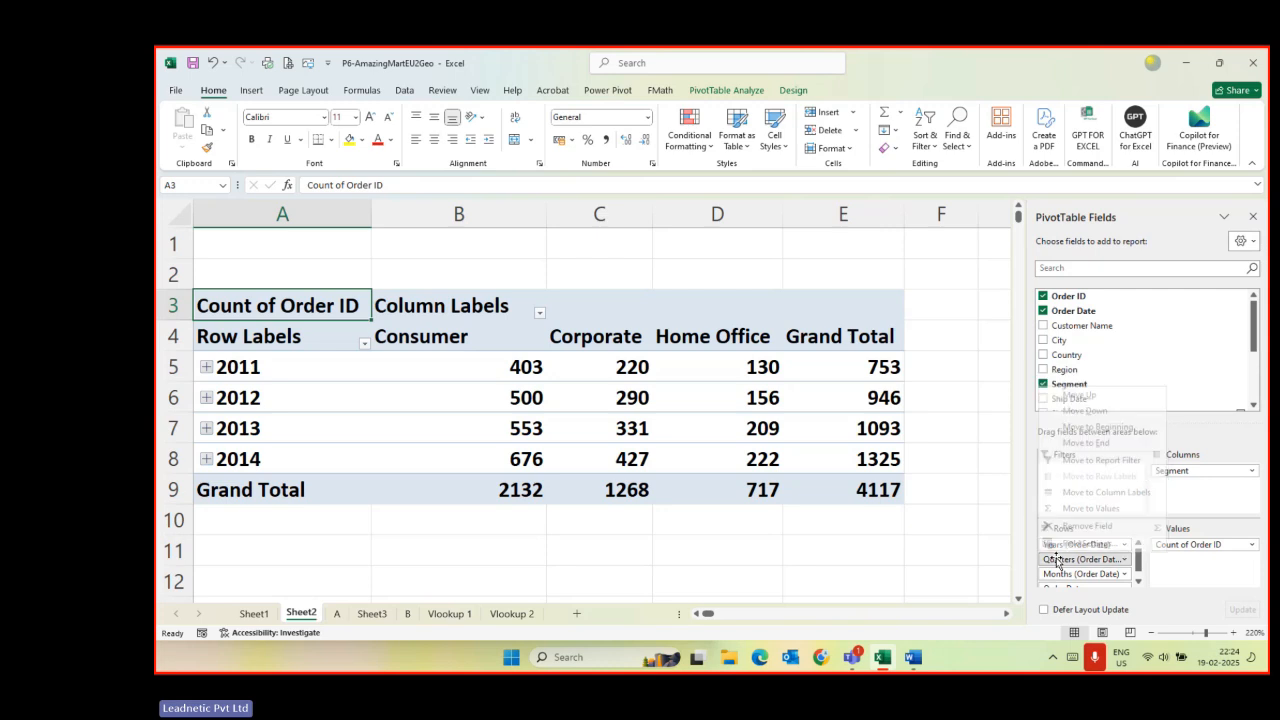
{"action": "left_click", "coordinate": [1056, 573]}
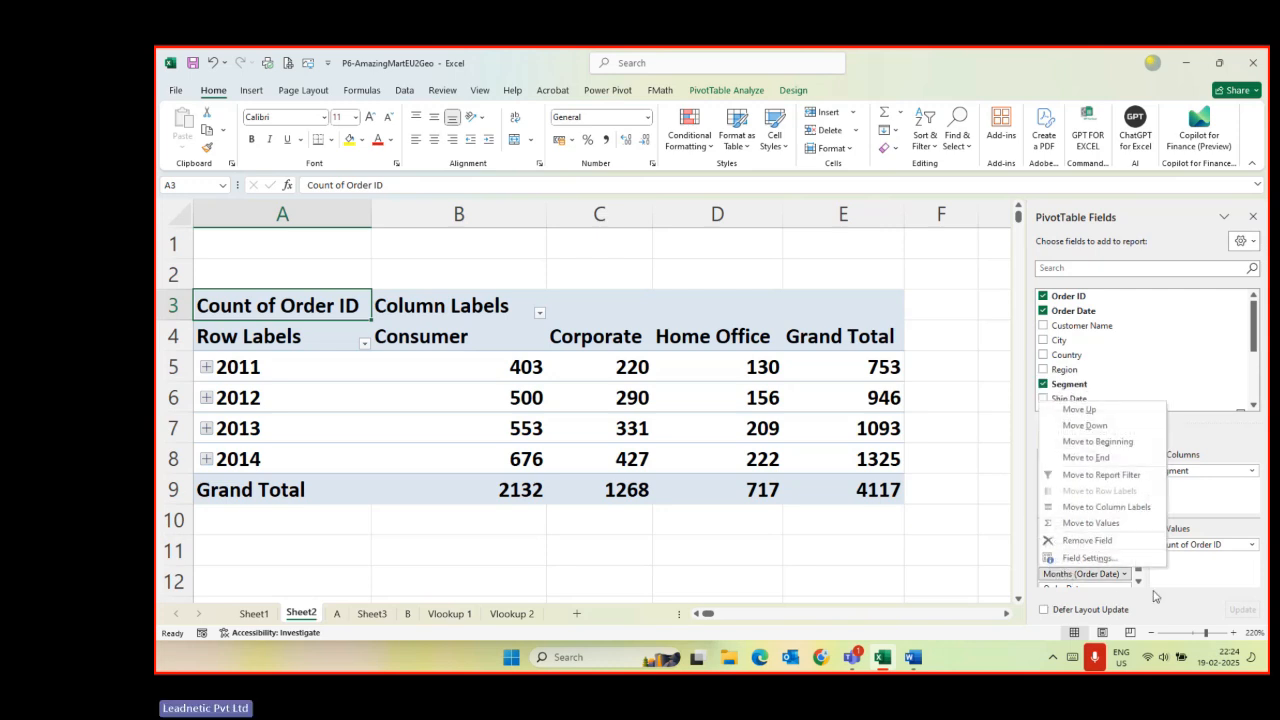
{"action": "left_click", "coordinate": [1138, 582]}
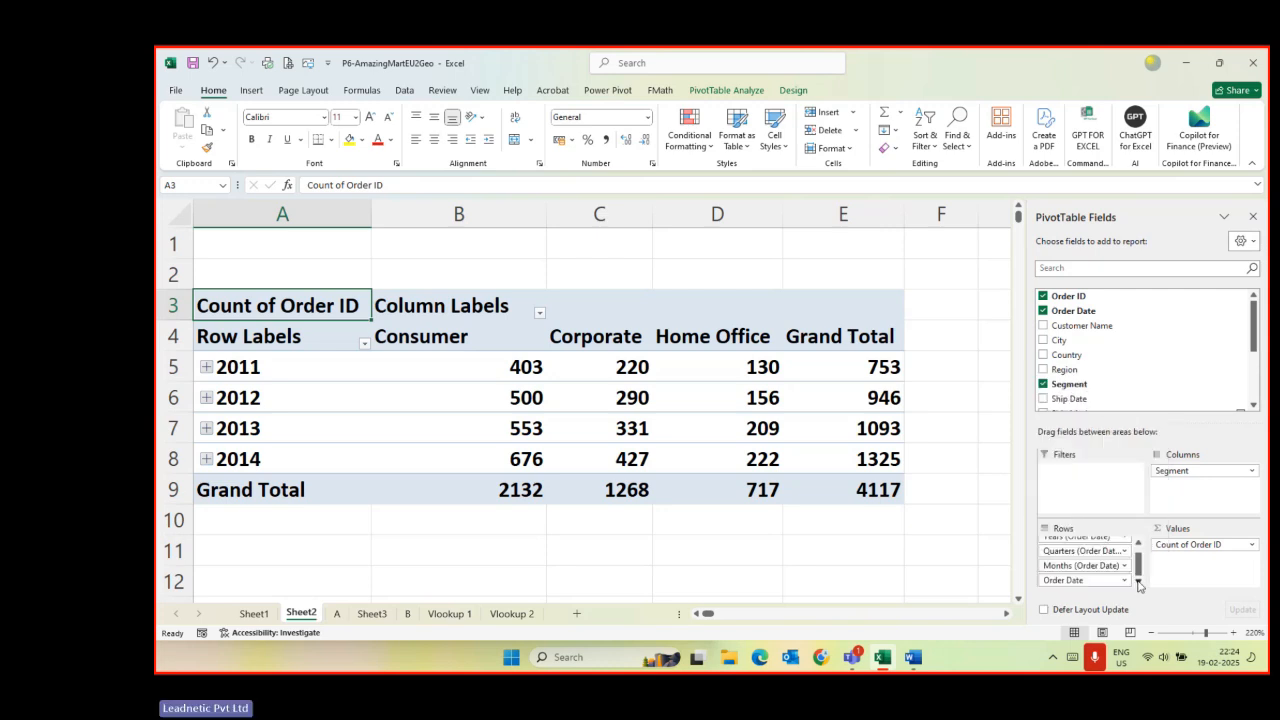
{"action": "left_click", "coordinate": [1075, 580]}
{"action": "left_click", "coordinate": [920, 594]}
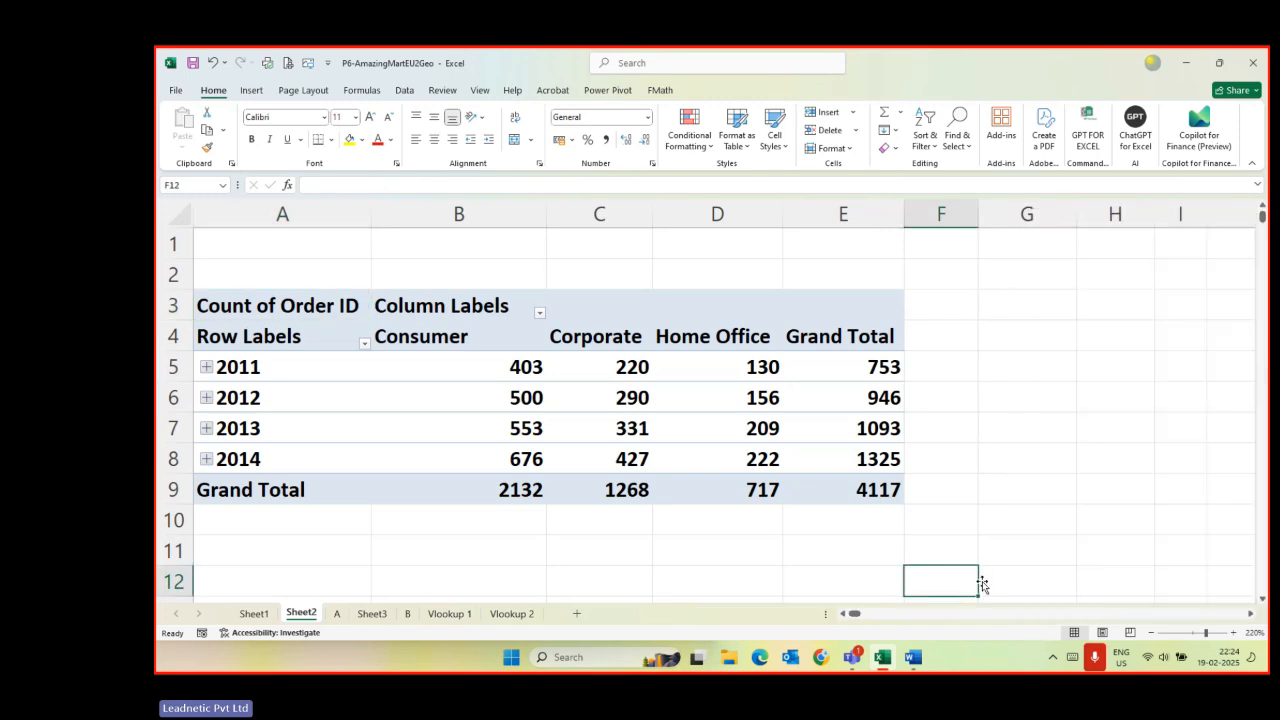
{"action": "left_click", "coordinate": [748, 486]}
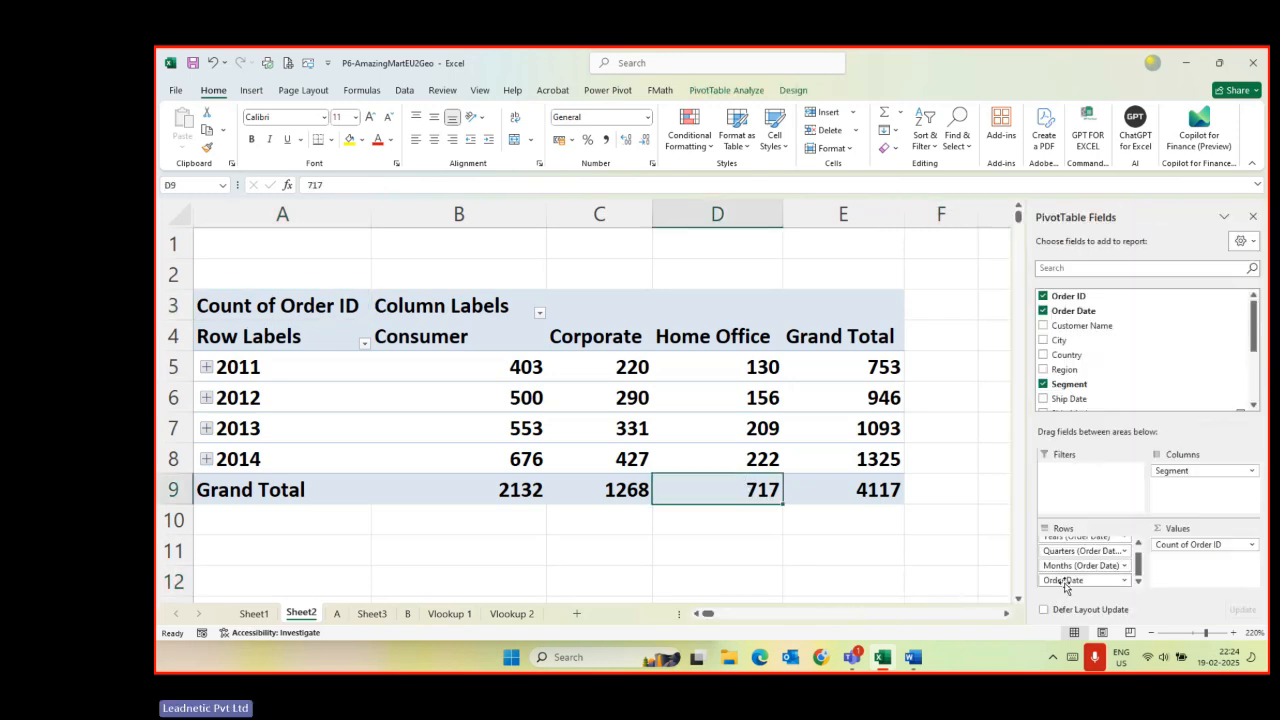
- Expand 2011 into quarters, view Qtr4's months and collapse them, and expand Qtr1 and January down to individual order dates
{"action": "left_click", "coordinate": [206, 367]}
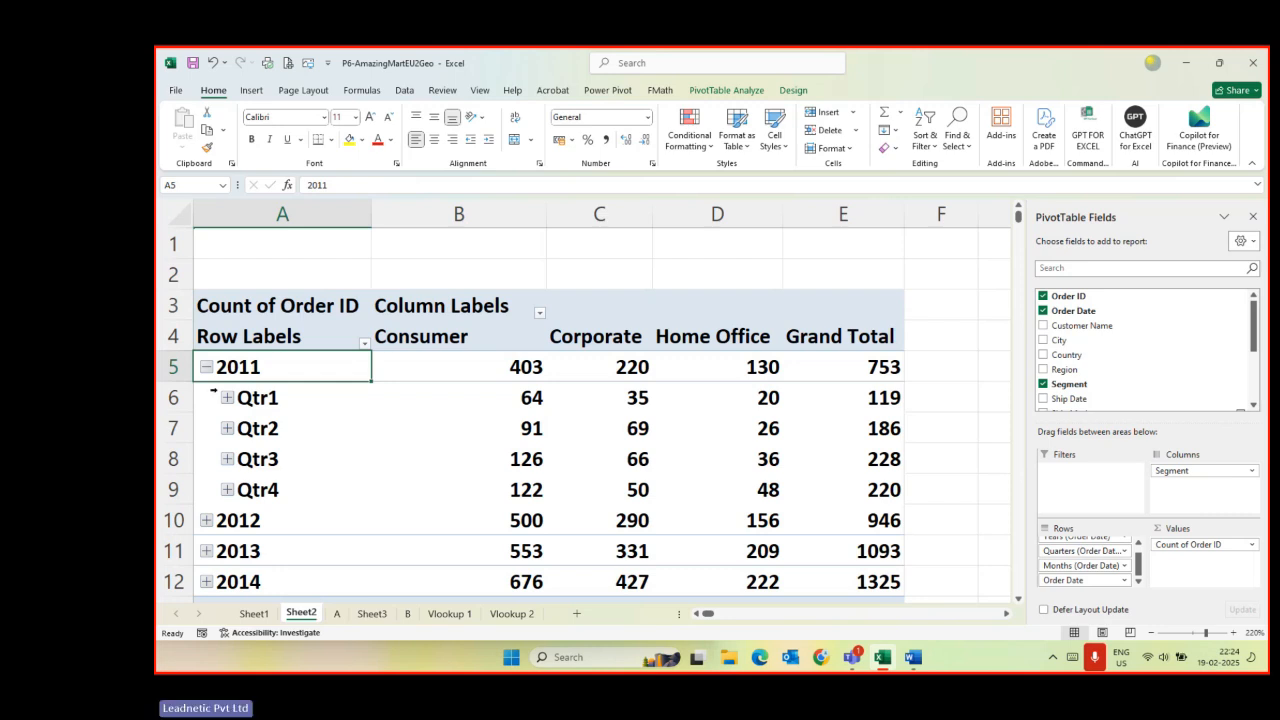
{"action": "left_click", "coordinate": [227, 490]}
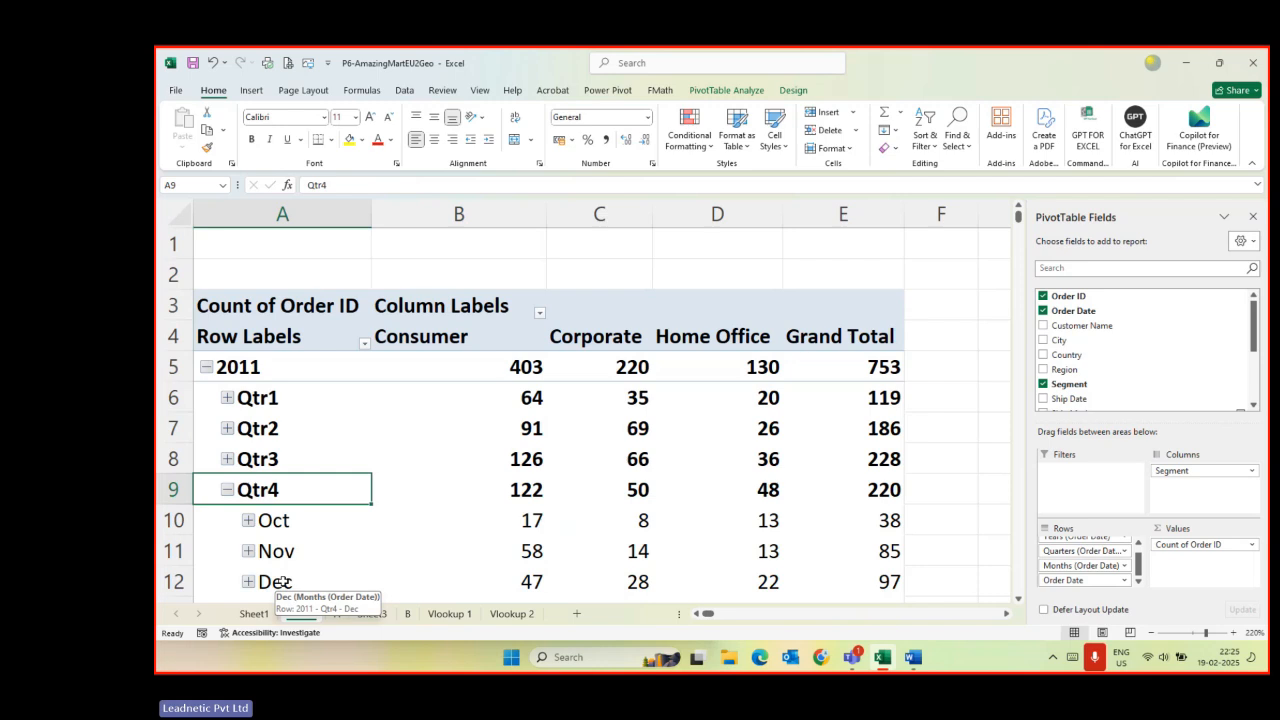
{"action": "left_click", "coordinate": [228, 491]}
{"action": "left_click", "coordinate": [228, 398]}
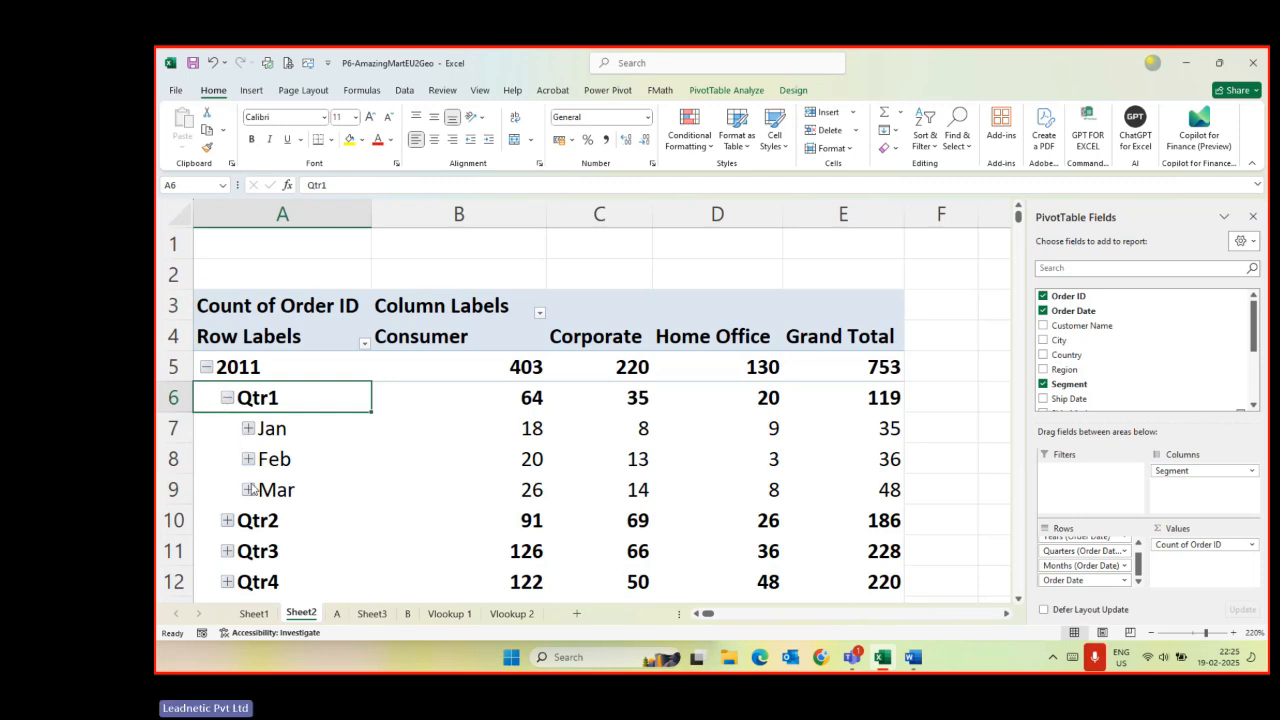
{"action": "left_click", "coordinate": [249, 430]}
{"action": "left_click", "coordinate": [285, 459]}
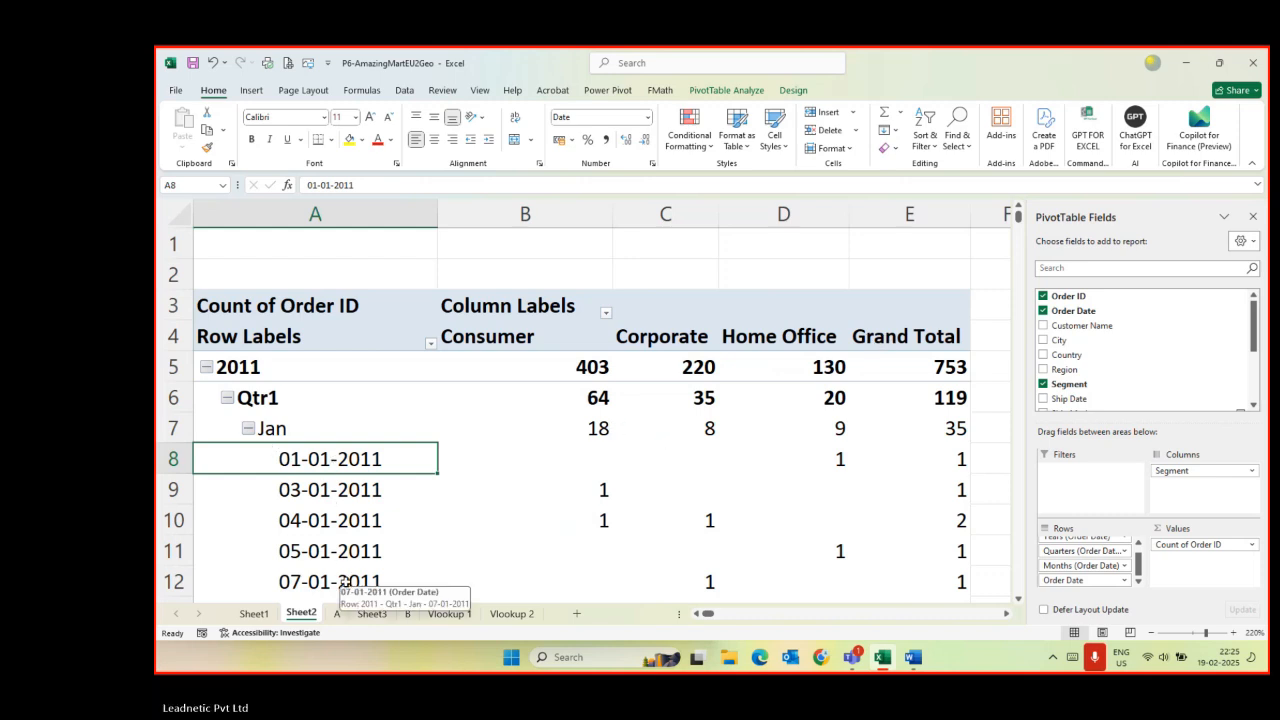
- Collapse January under 2011 Qtr1 and extract the order records behind its Grand Total onto a new detail sheet
{"action": "left_click", "coordinate": [248, 428]}
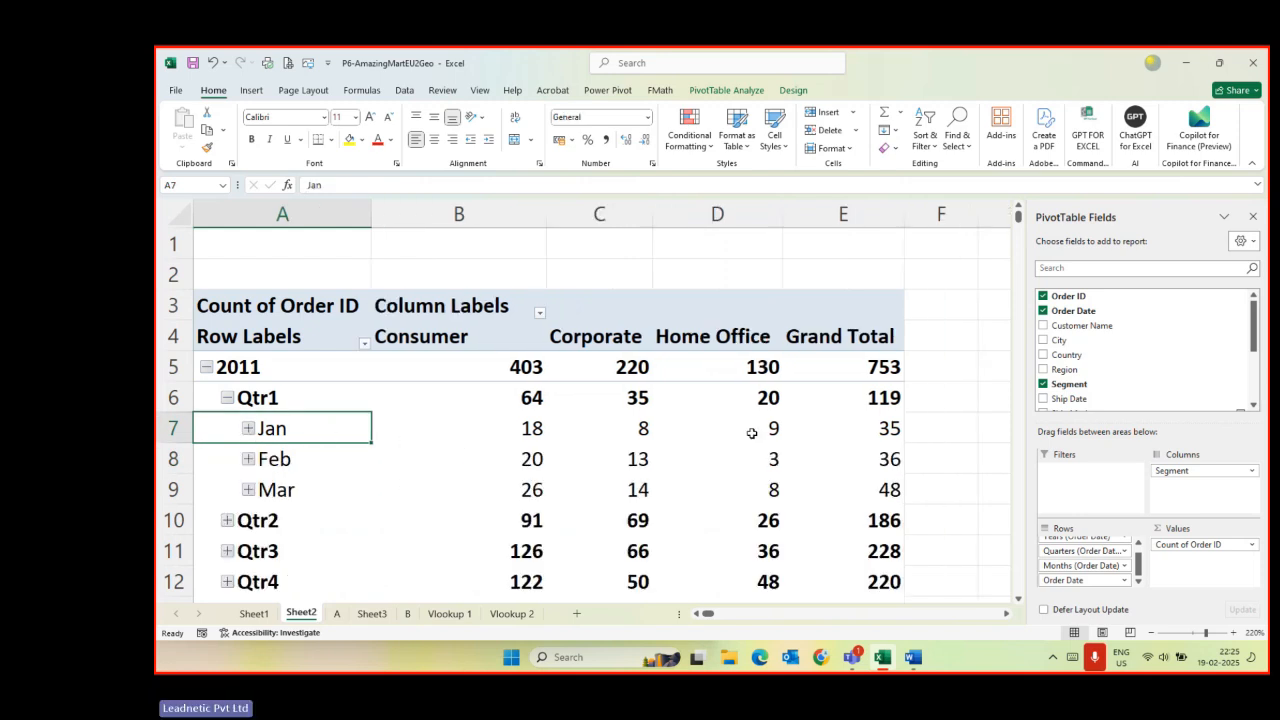
{"action": "left_click", "coordinate": [893, 430]}
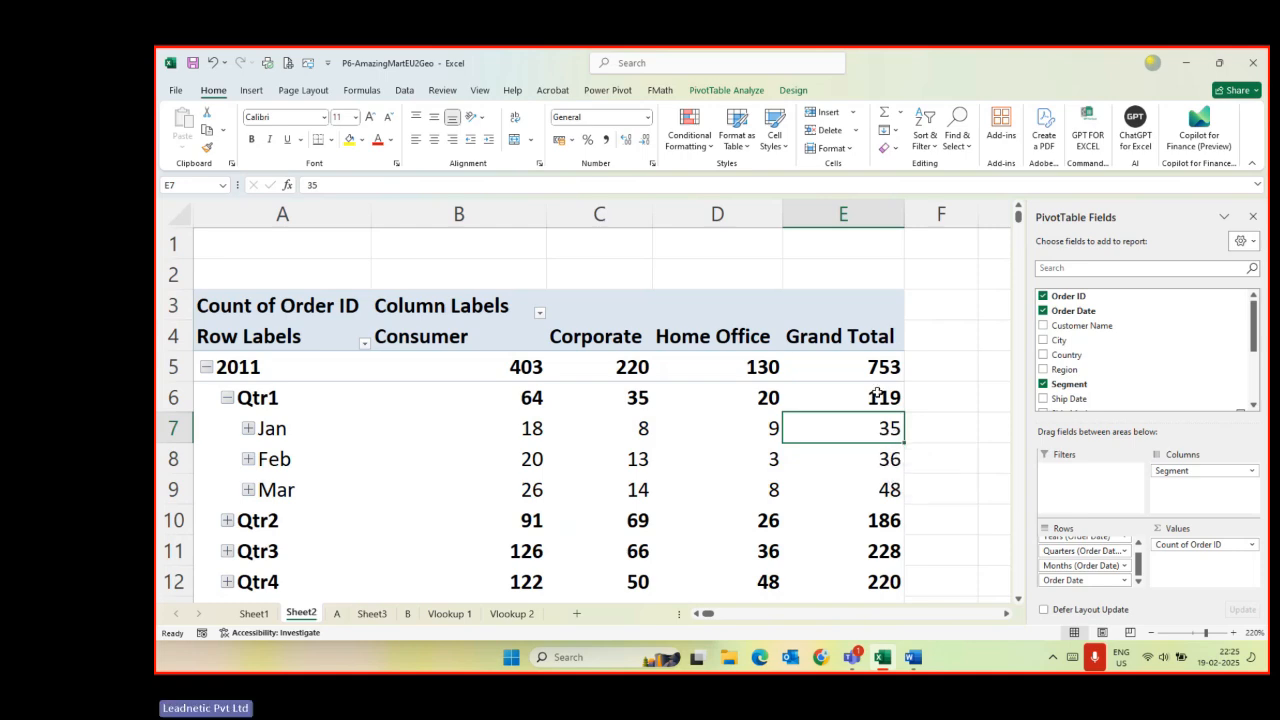
{"action": "double_click", "coordinate": [867, 423]}
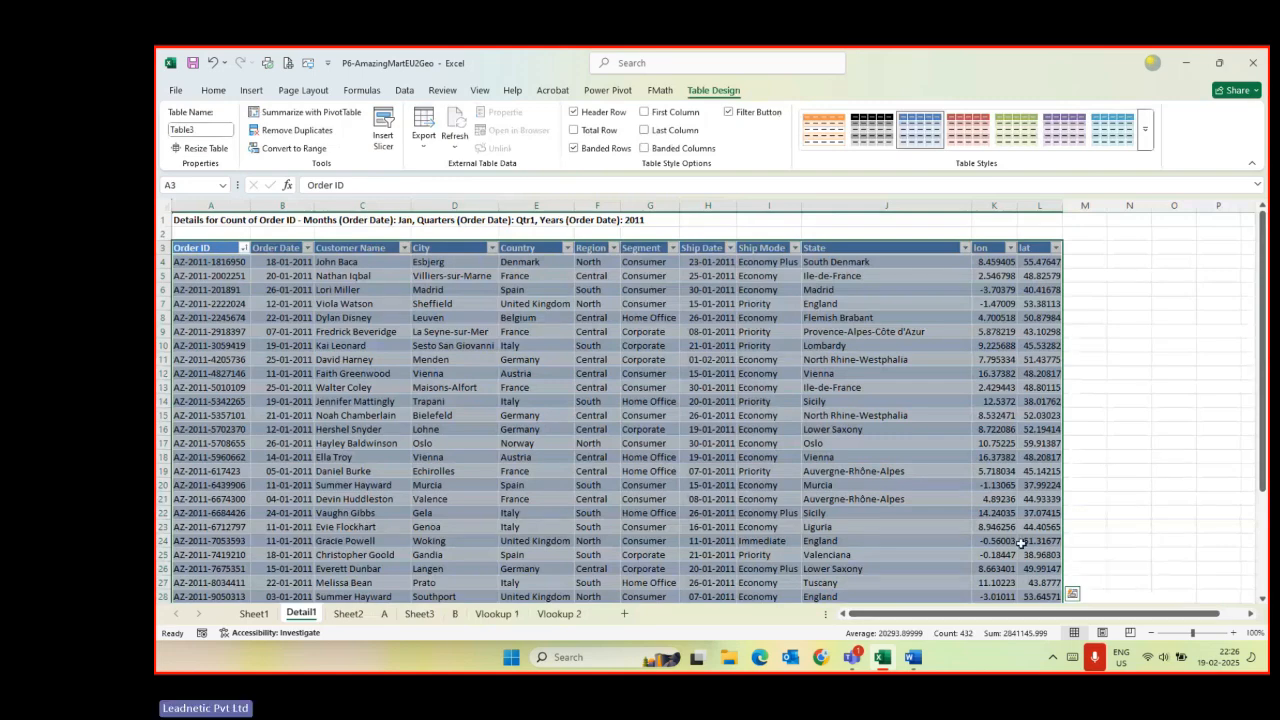
{"action": "scroll", "coordinate": [1003, 528], "scroll_direction": "up", "scroll_amount": 3, "text": "ctrl"}
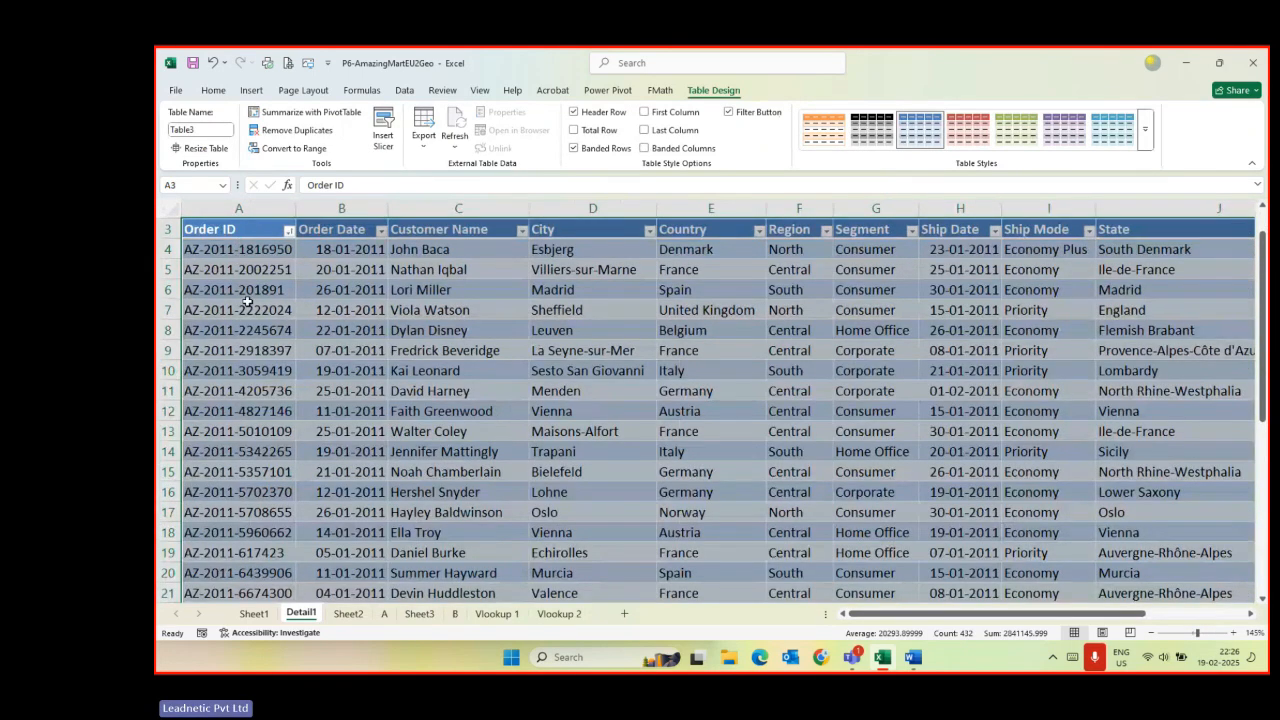
- Examine the extracted January 2011 order records and select the Order Date entries to check their count
{"action": "scroll", "coordinate": [458, 386], "scroll_direction": "down", "scroll_amount": 6}
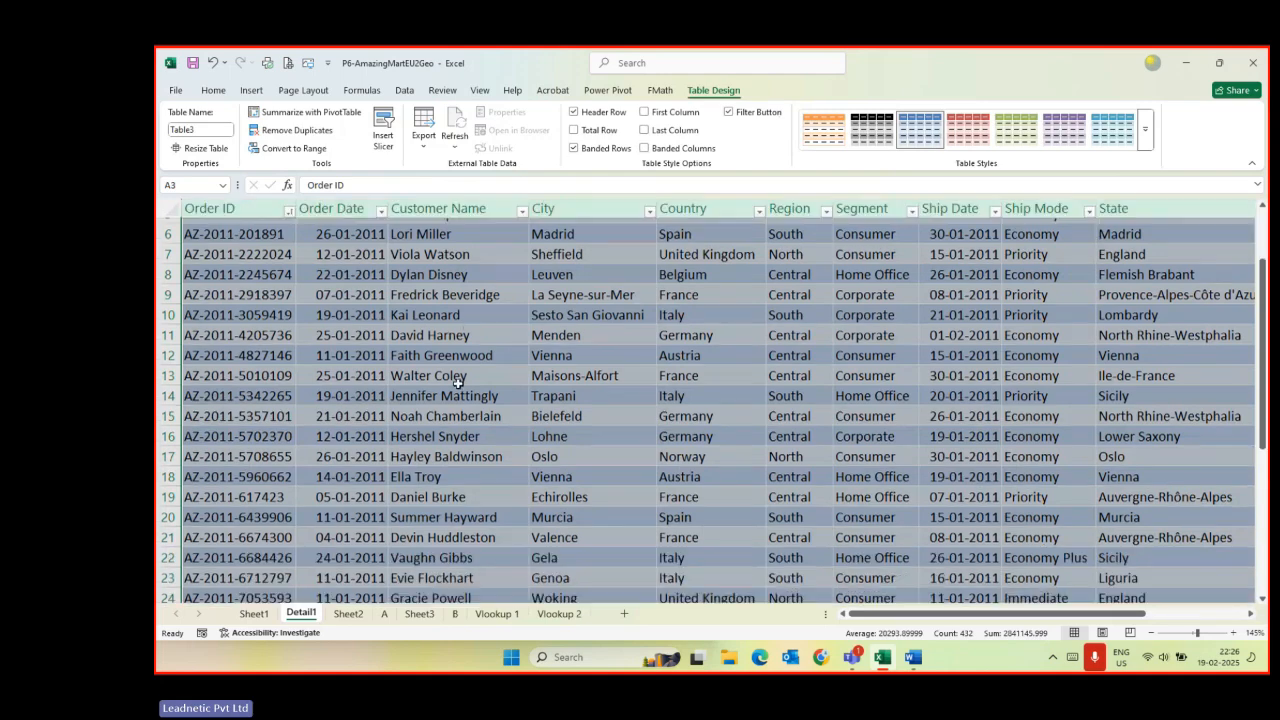
{"action": "scroll", "coordinate": [460, 388], "scroll_direction": "down", "scroll_amount": 3}
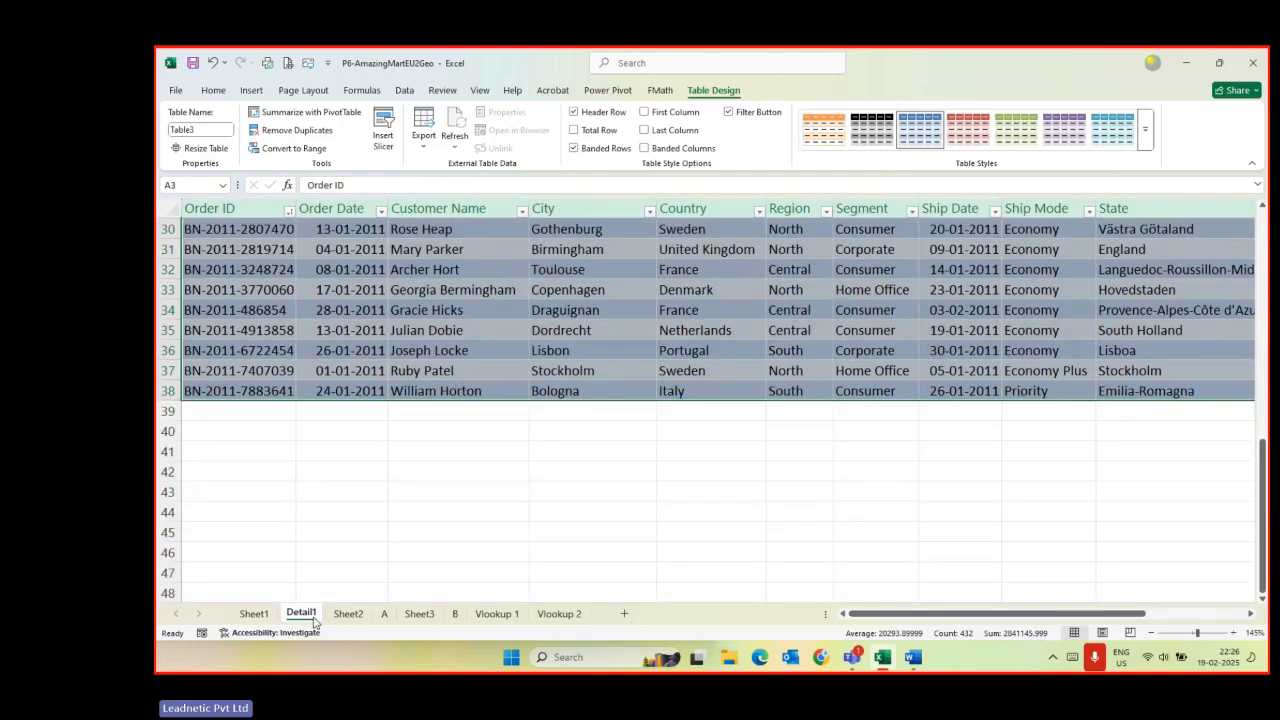
{"action": "scroll", "coordinate": [297, 371], "scroll_direction": "up", "scroll_amount": 6}
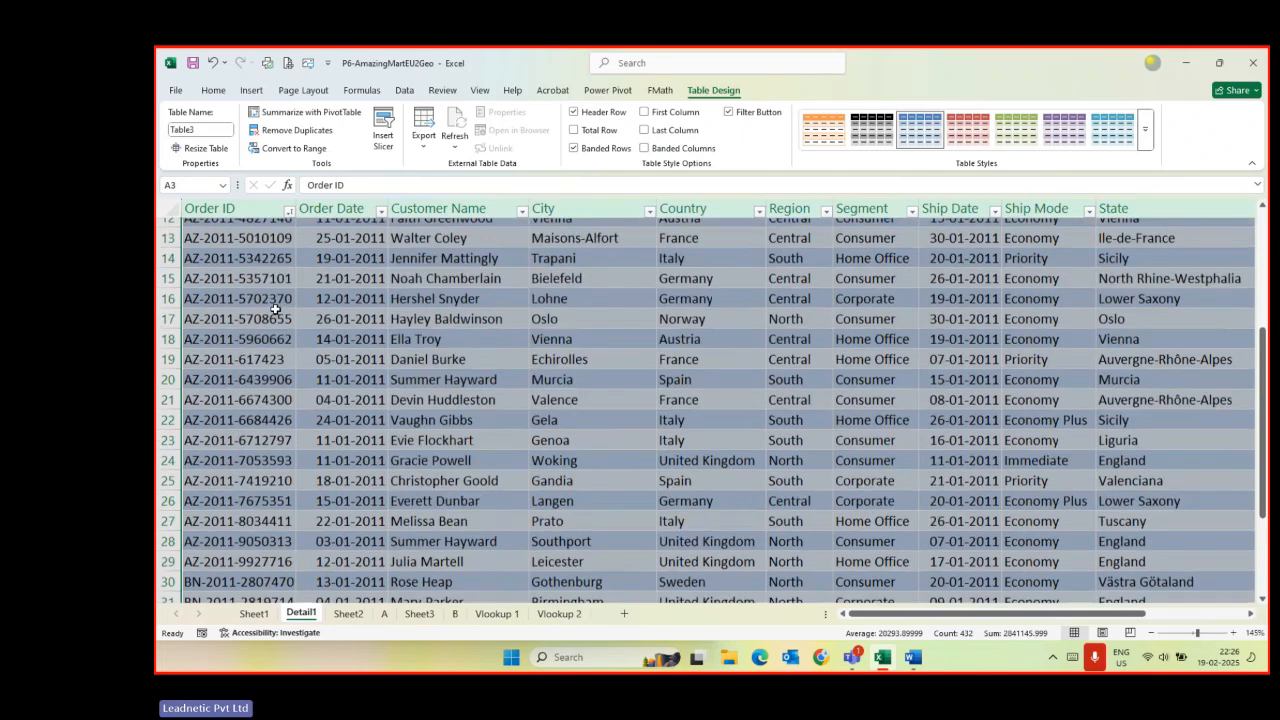
{"action": "scroll", "coordinate": [275, 309], "scroll_direction": "up", "scroll_amount": 4}
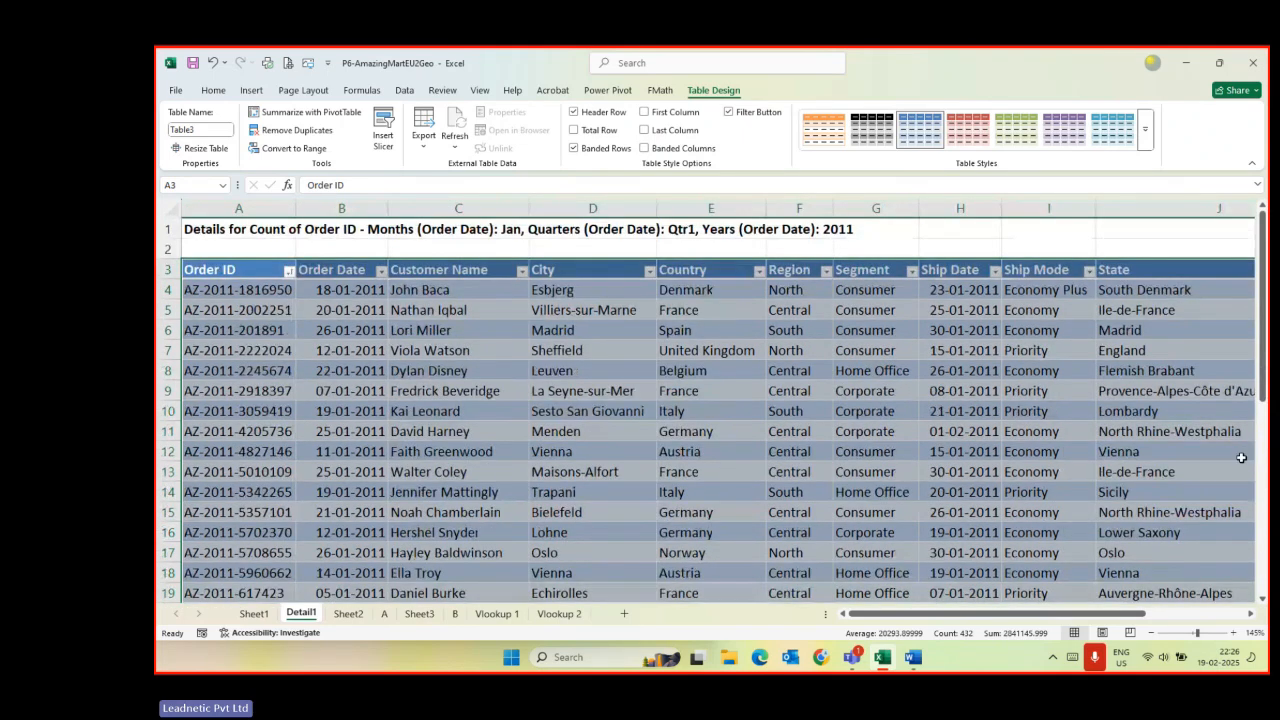
{"action": "left_click", "coordinate": [195, 229]}
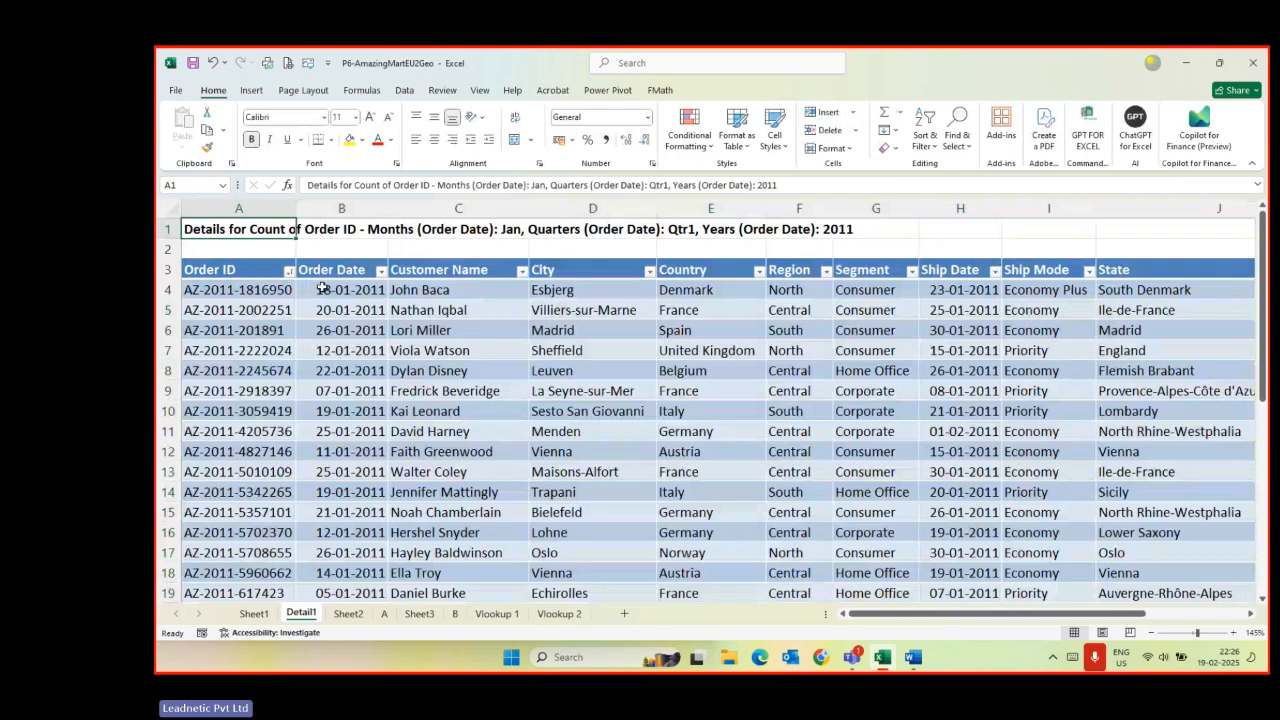
{"action": "left_click_drag", "start_coordinate": [318, 289], "coordinate": [356, 553]}
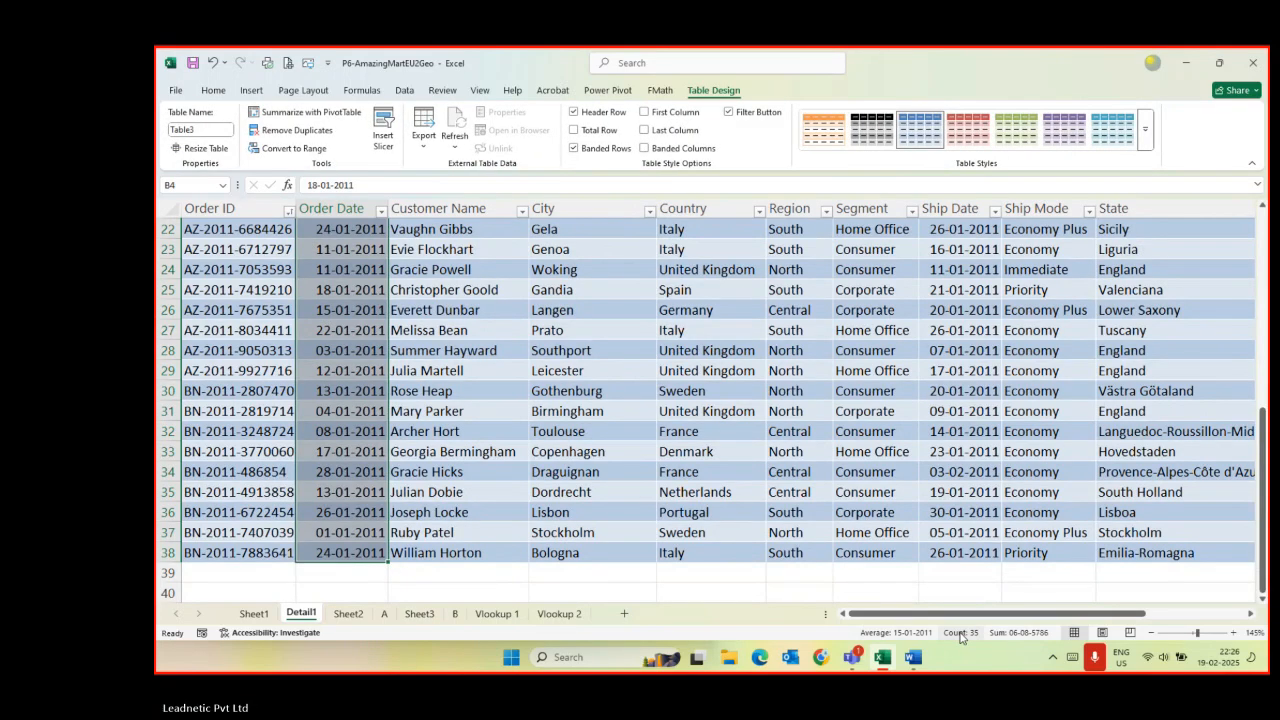
{"action": "left_click", "coordinate": [700, 430]}
{"action": "scroll", "coordinate": [700, 428], "scroll_direction": "up", "scroll_amount": 7}
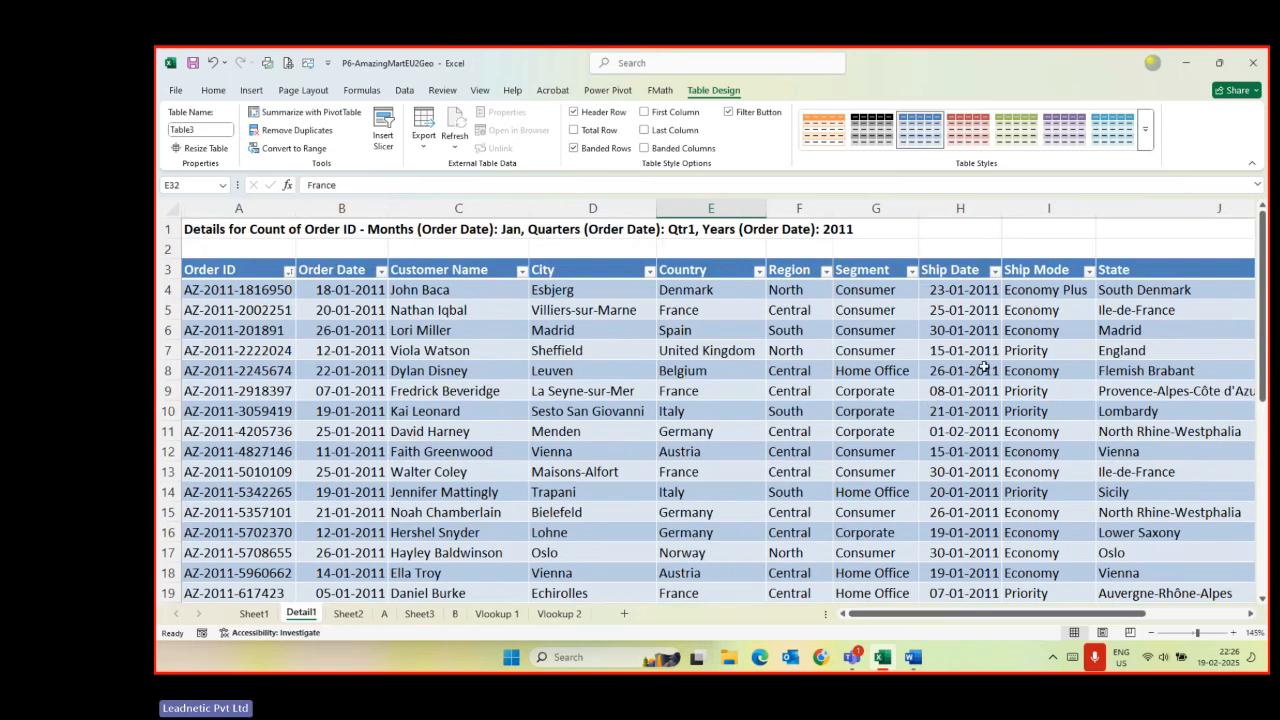
- From Sheet2's PivotTable, extract January's Home Office orders onto a detail sheet and select their Segment entries to check them
{"action": "left_click", "coordinate": [350, 614]}
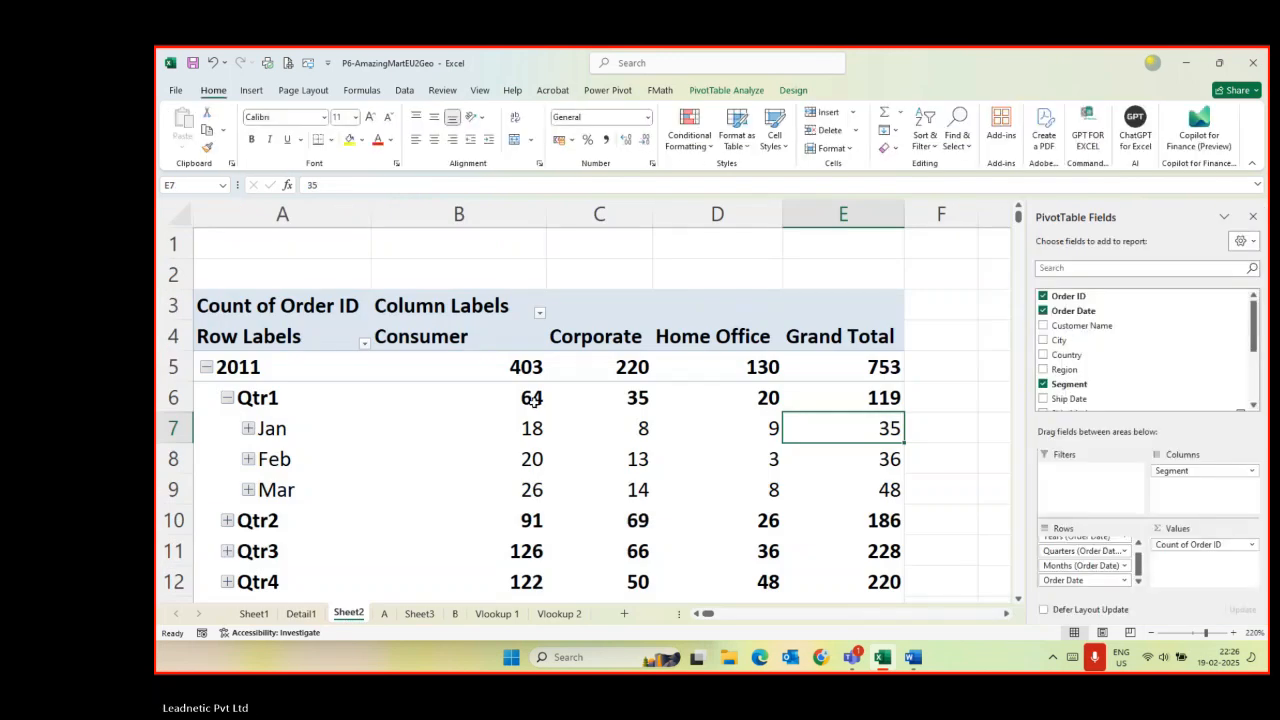
{"action": "left_click", "coordinate": [740, 432]}
{"action": "double_click", "coordinate": [737, 431]}
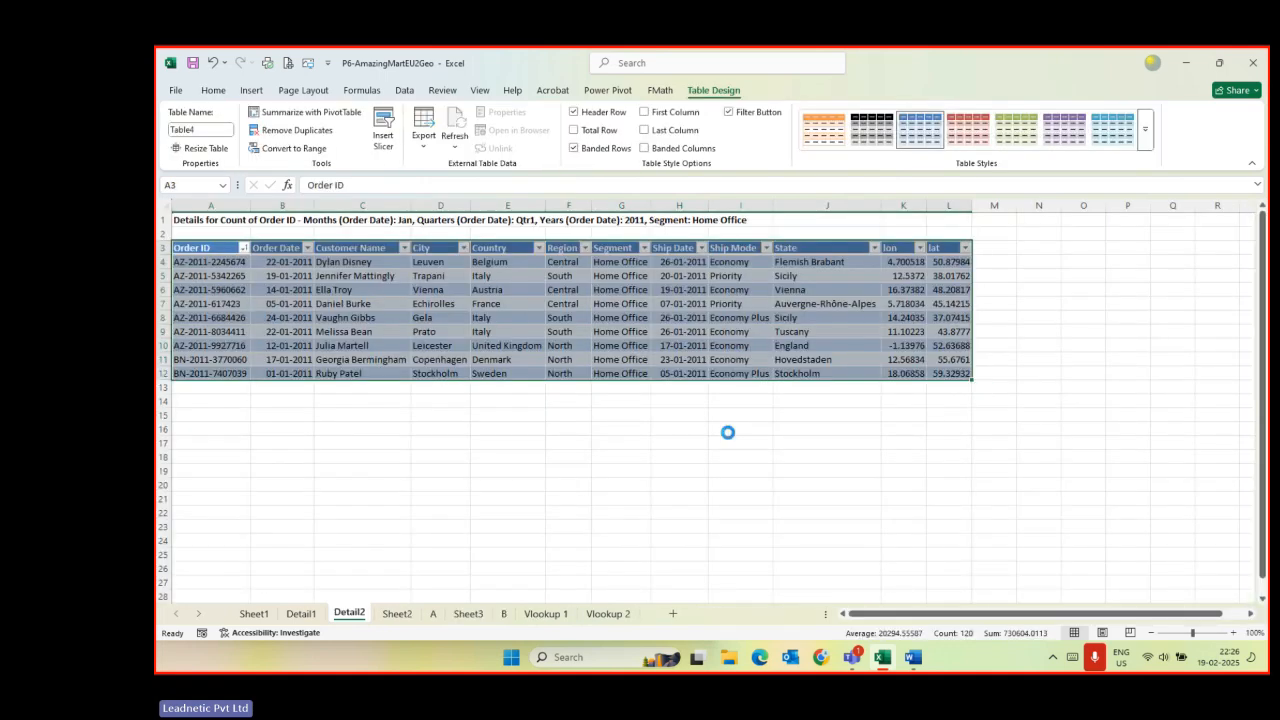
{"action": "scroll", "coordinate": [731, 432], "scroll_direction": "up", "scroll_amount": 5, "text": "ctrl"}
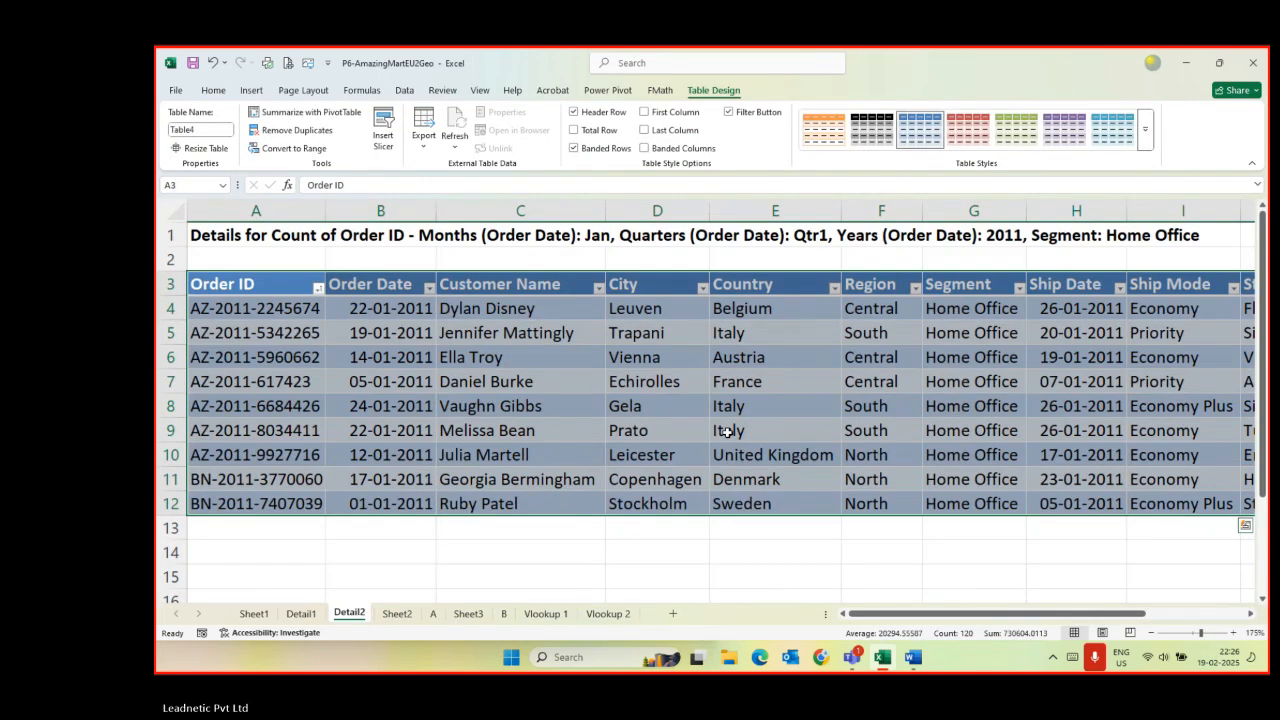
{"action": "left_click_drag", "start_coordinate": [950, 308], "coordinate": [934, 509]}
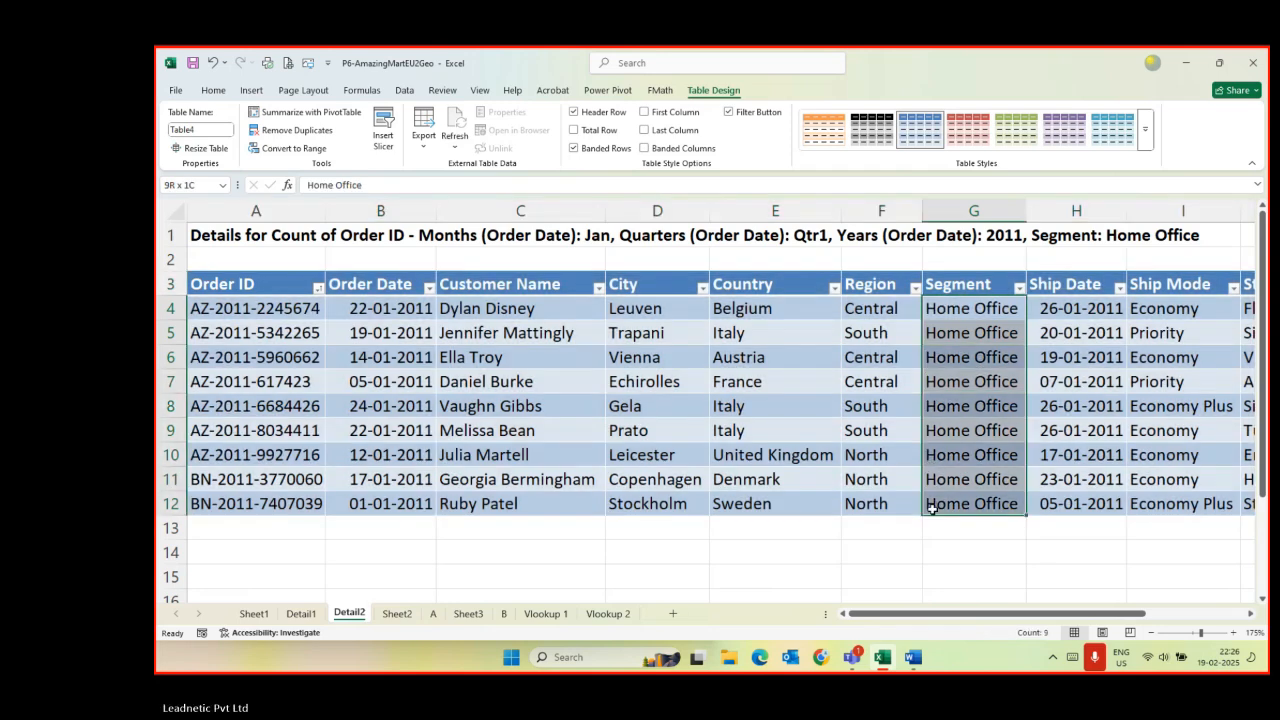
- From Sheet2's PivotTable, extract January's Consumer orders onto a detail sheet and check the entries in the Segment column
{"action": "left_click", "coordinate": [396, 613]}
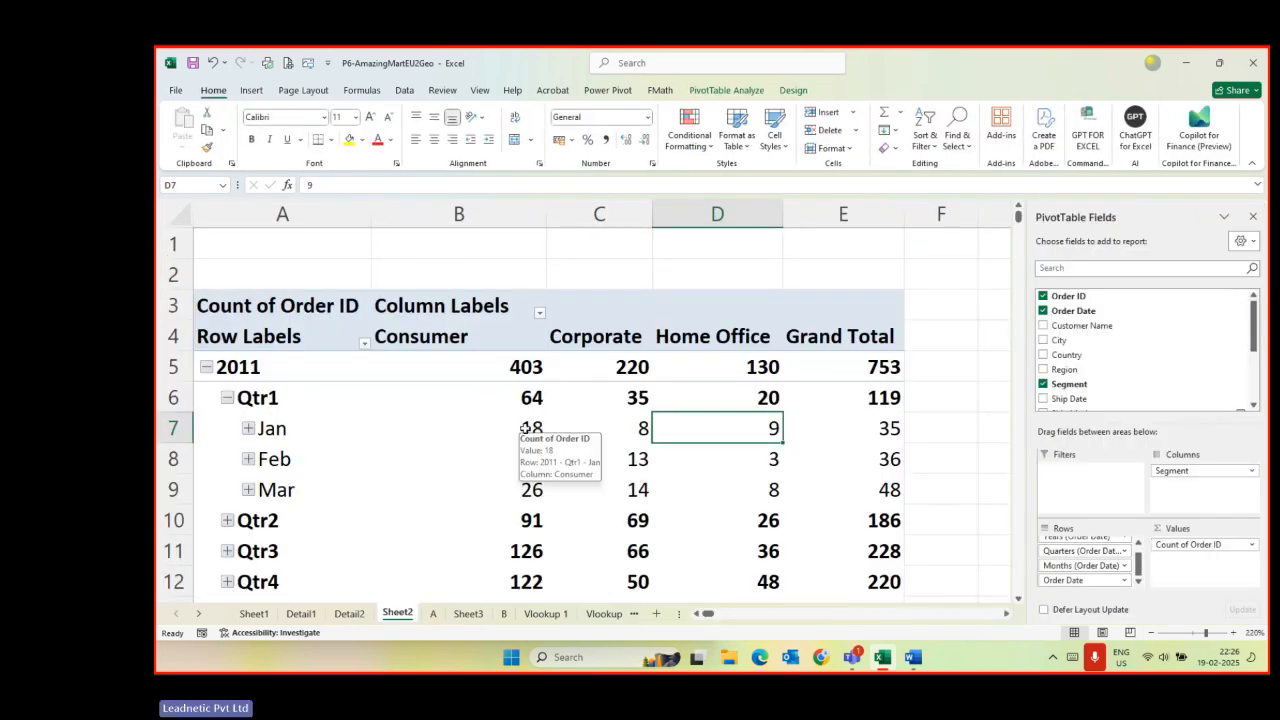
{"action": "left_click", "coordinate": [525, 428]}
{"action": "double_click", "coordinate": [525, 428]}
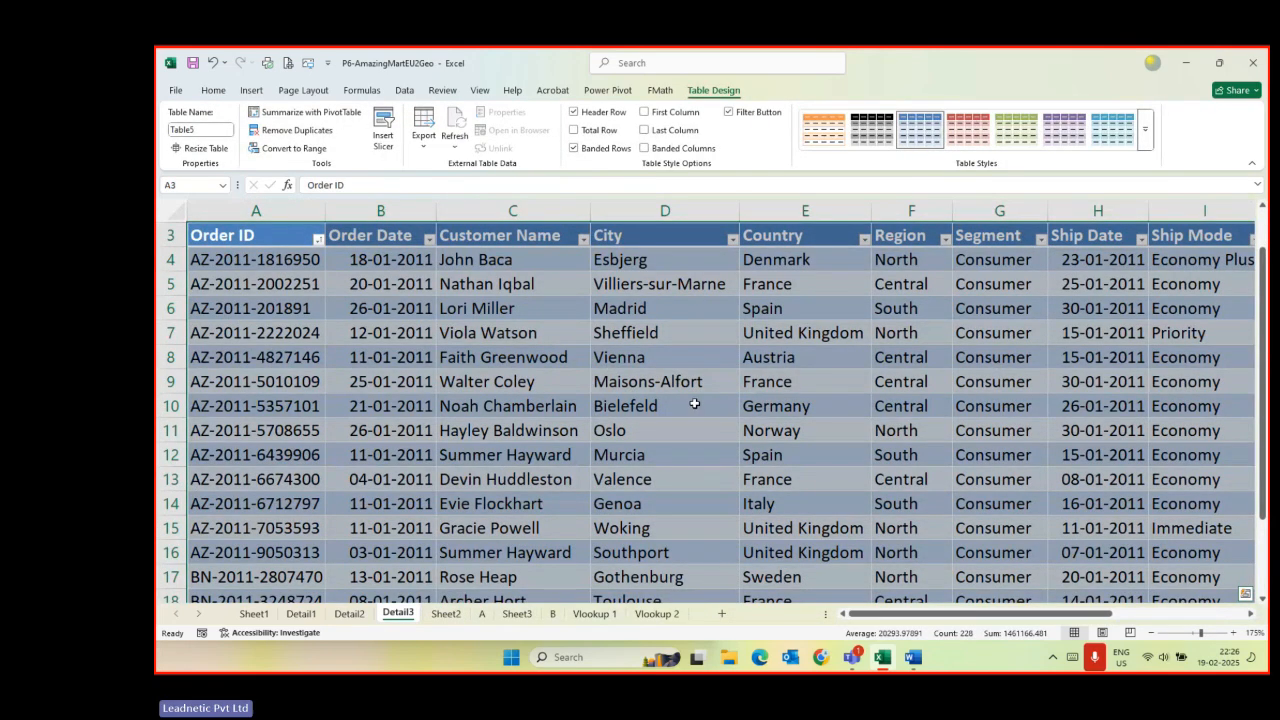
{"action": "left_click_drag", "start_coordinate": [404, 309], "coordinate": [394, 382]}
{"action": "left_click", "coordinate": [971, 262]}
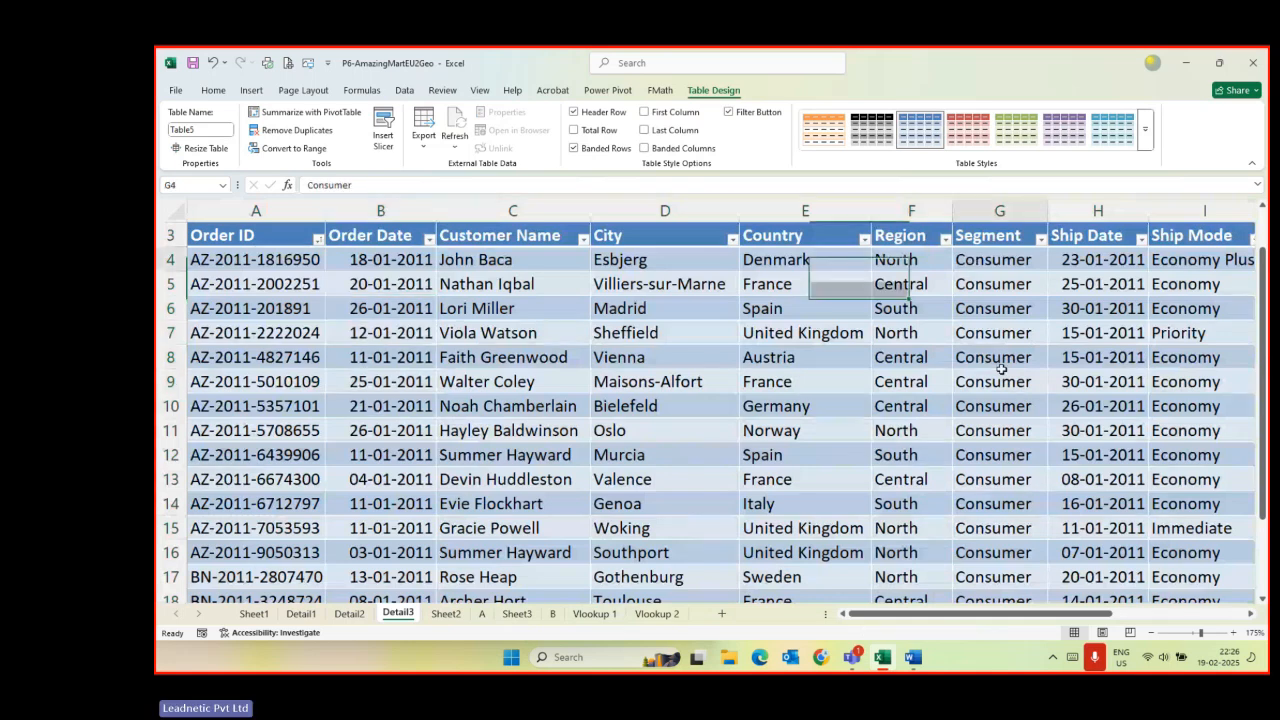
{"action": "left_click_drag", "start_coordinate": [1001, 369], "coordinate": [1000, 432]}
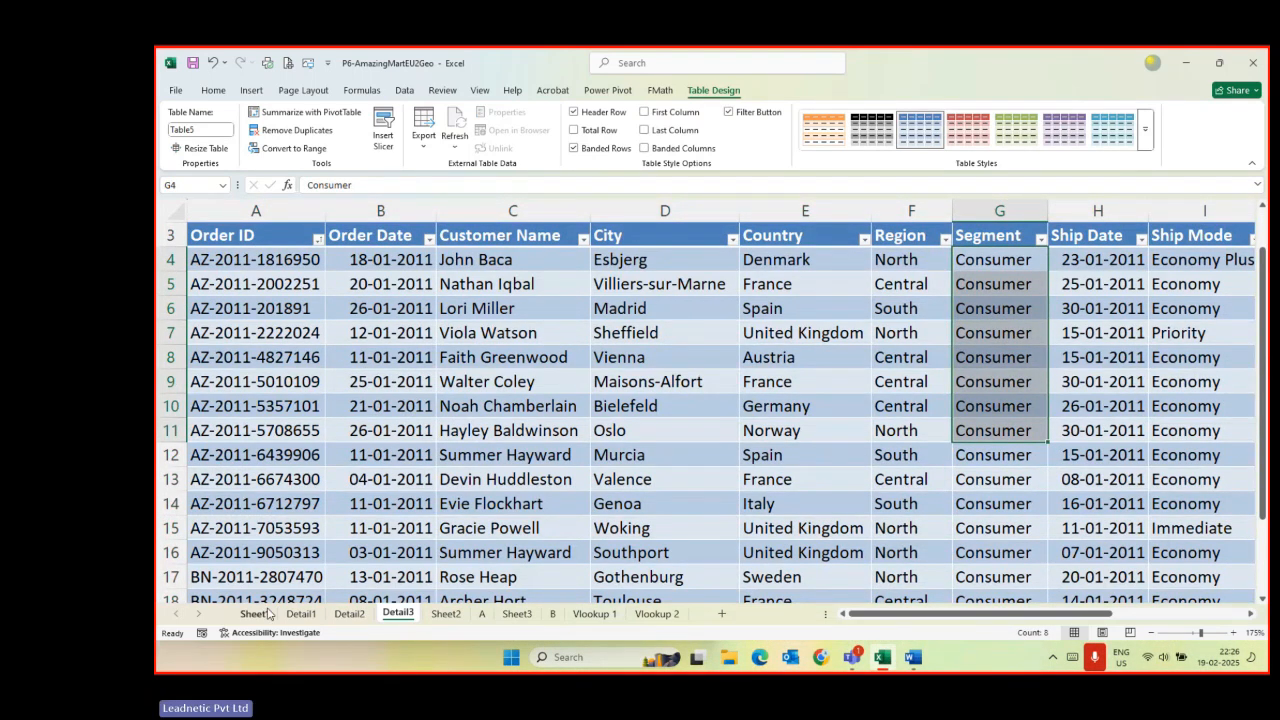
- Expand January in Sheet2's PivotTable to its order dates and show Region as the detail field under 01-01-2011
{"action": "left_click", "coordinate": [447, 614]}
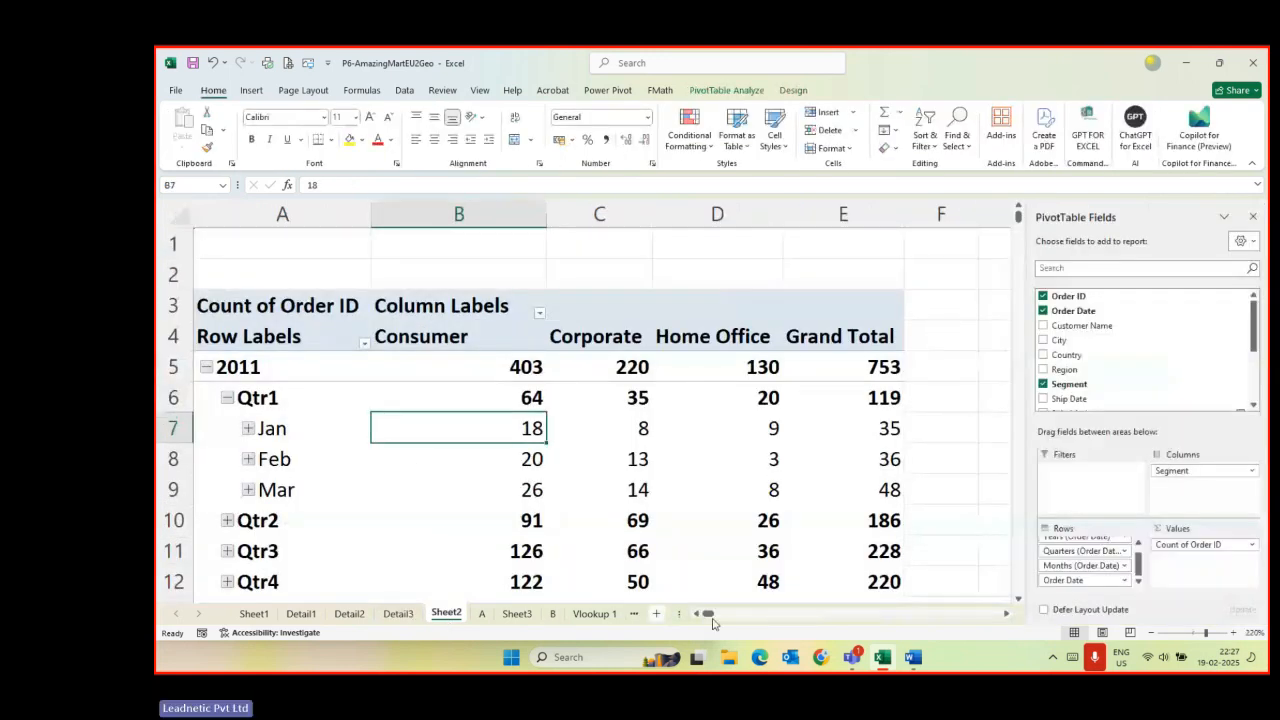
{"action": "double_click", "coordinate": [278, 429]}
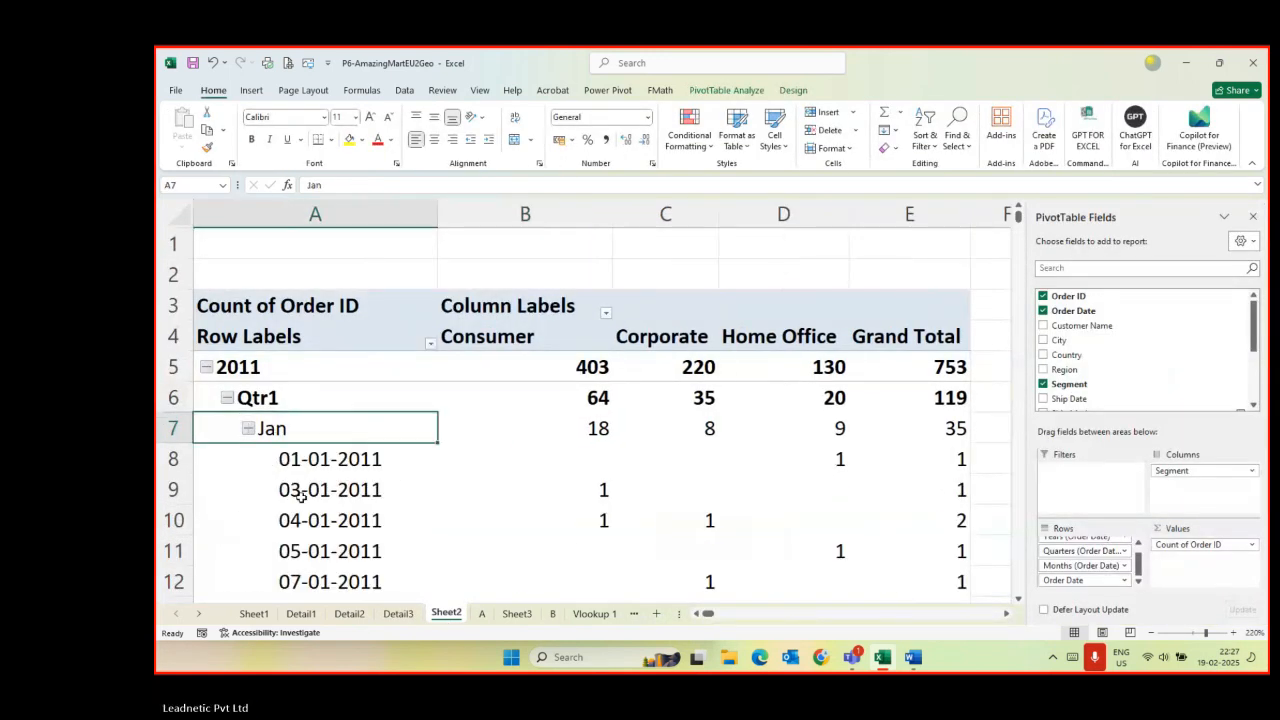
{"action": "left_click", "coordinate": [310, 460]}
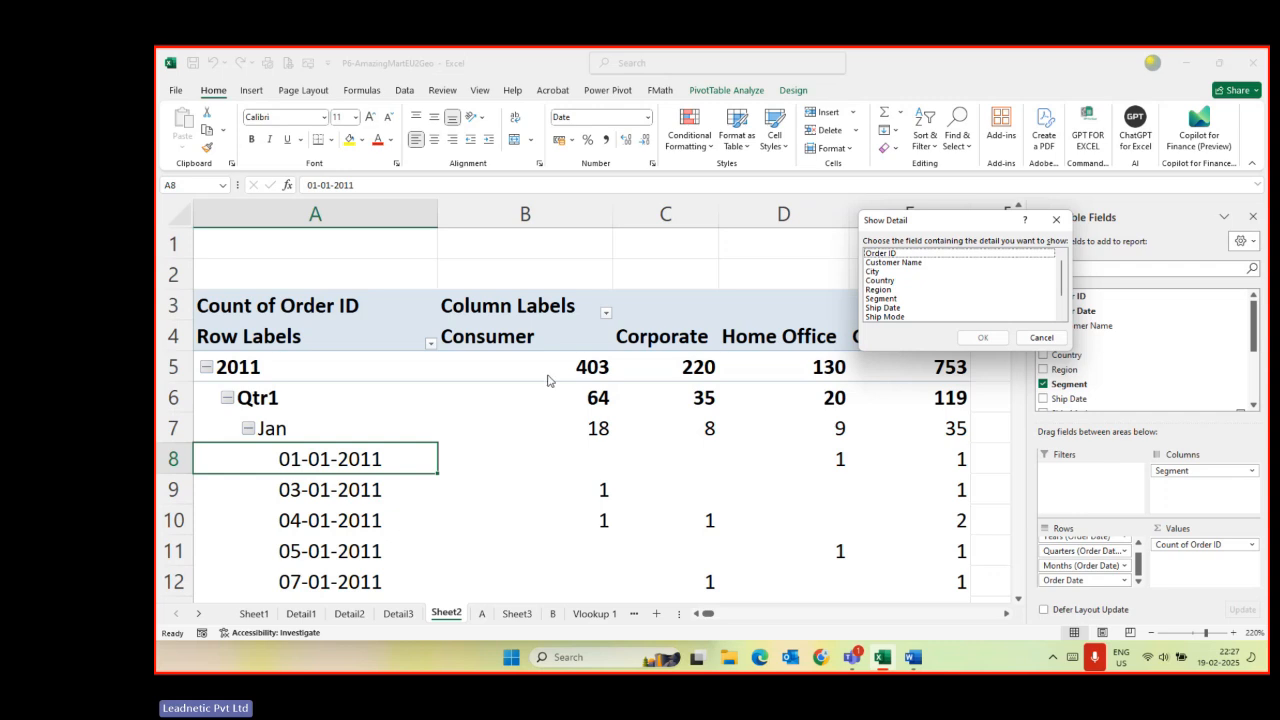
{"action": "left_click", "coordinate": [883, 289]}
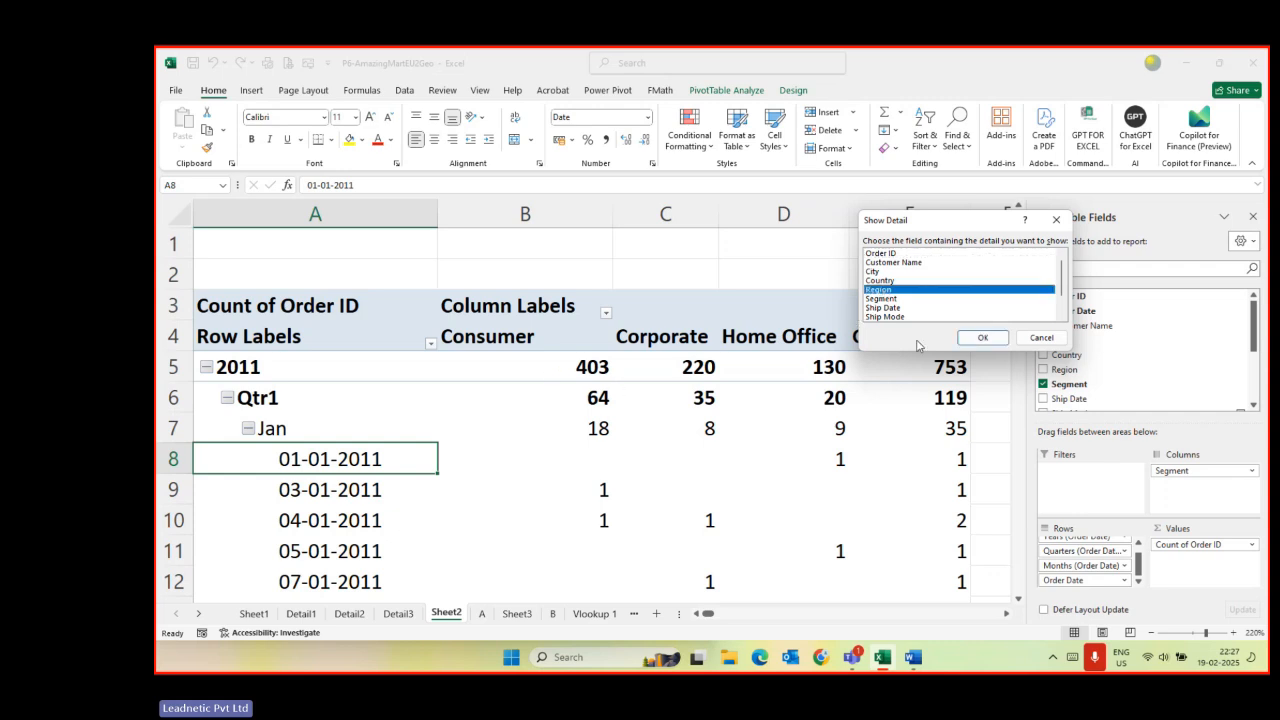
{"action": "left_click", "coordinate": [982, 339]}
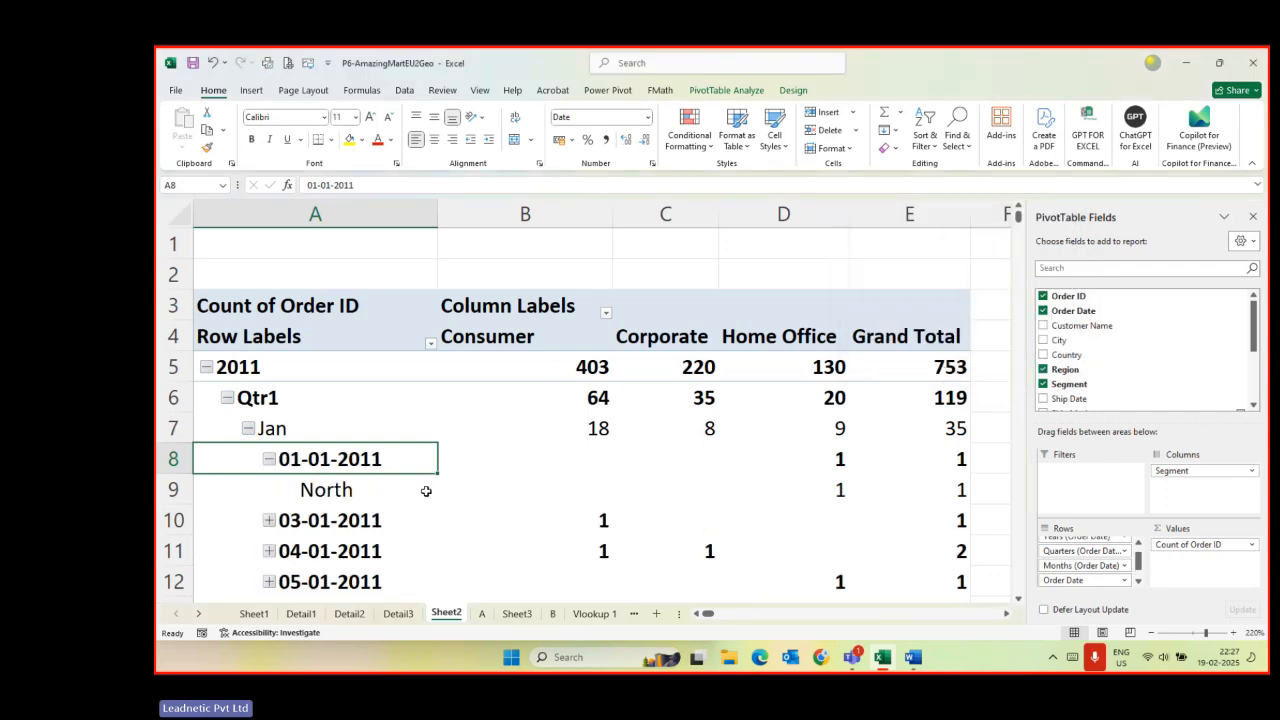
{"action": "left_click", "coordinate": [313, 489]}
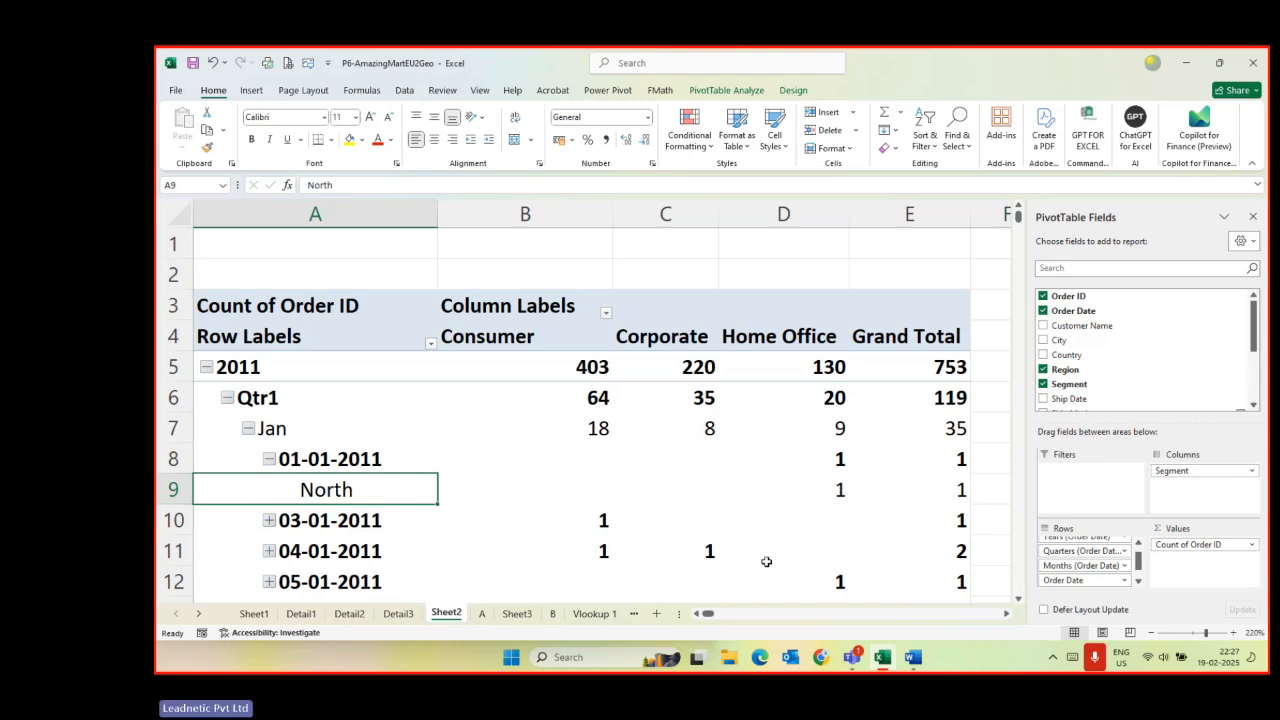
- Inspect the Region field's options in the rows area and expand 13-01-2011 to view its regions
{"action": "left_click", "coordinate": [1137, 581]}
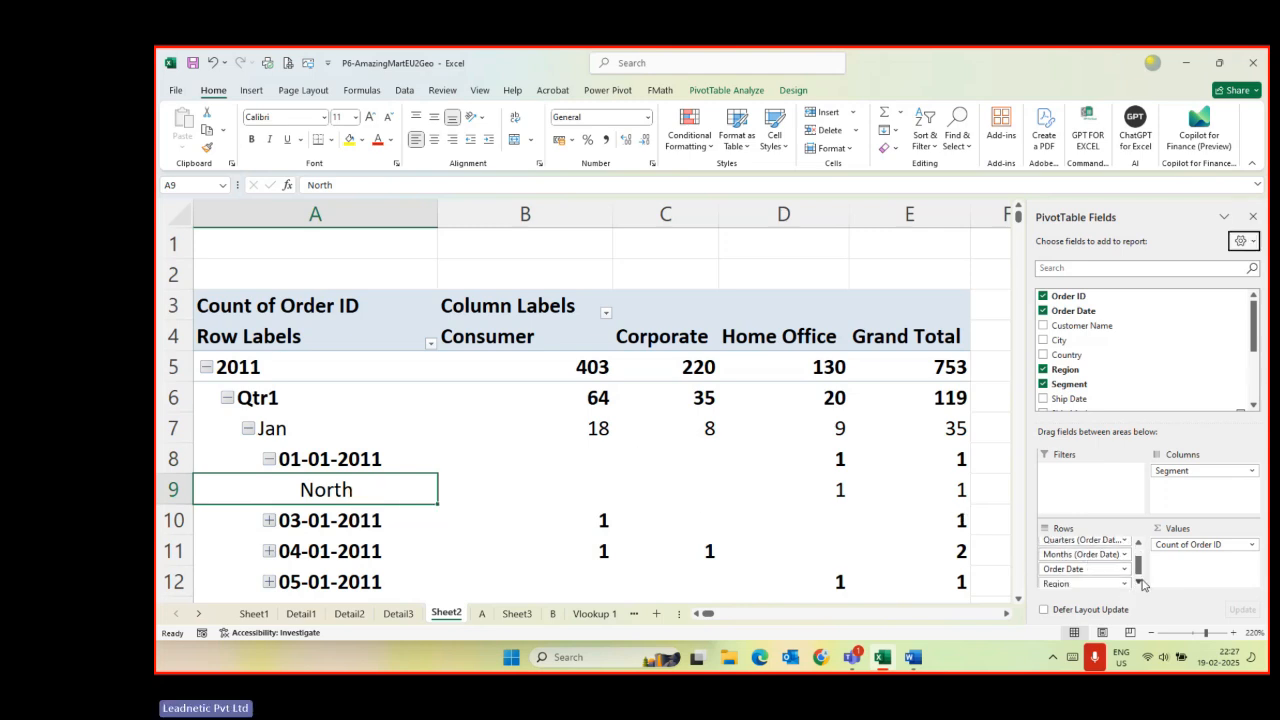
{"action": "left_click", "coordinate": [1137, 581]}
{"action": "left_click", "coordinate": [1094, 580]}
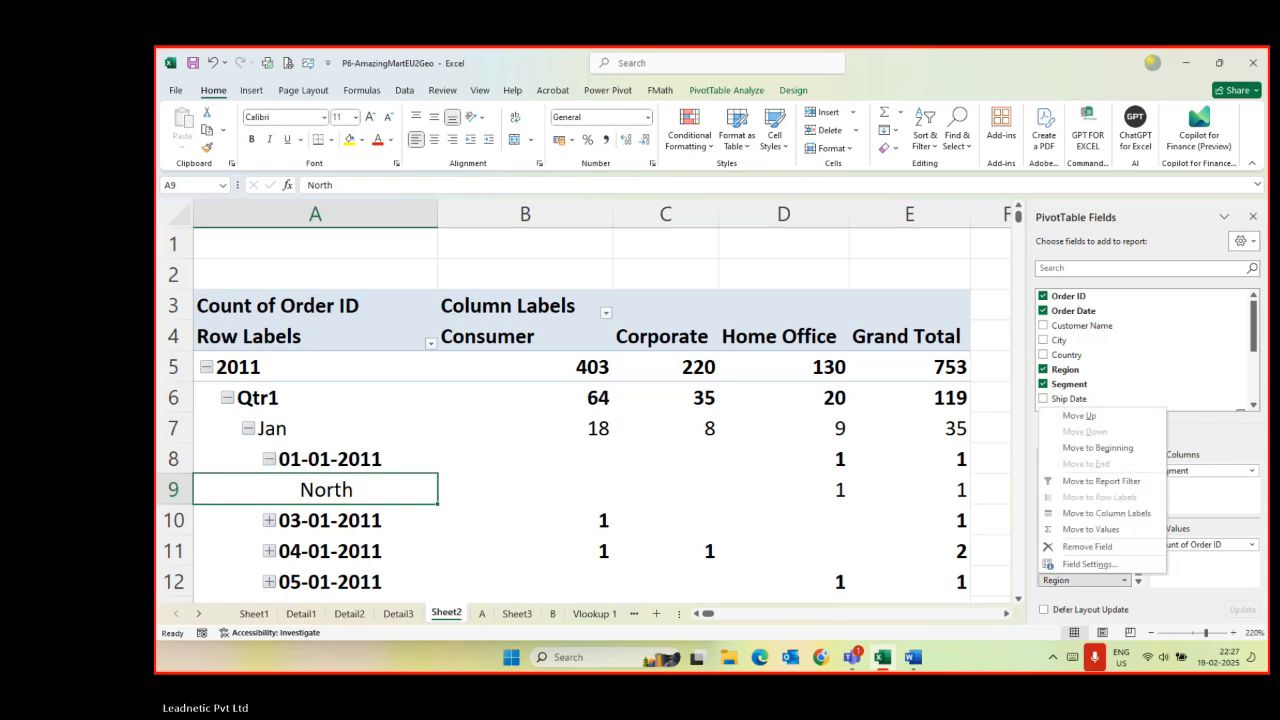
{"action": "left_click", "coordinate": [1018, 503]}
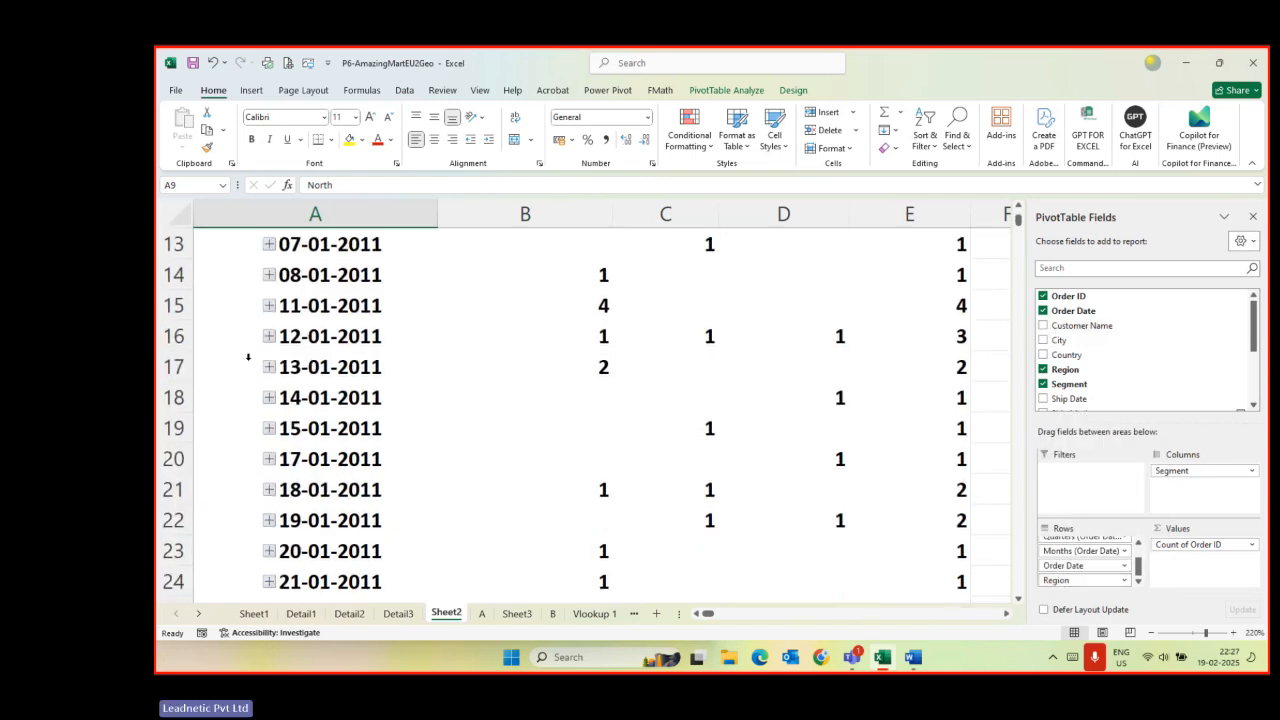
{"action": "left_click", "coordinate": [268, 368]}
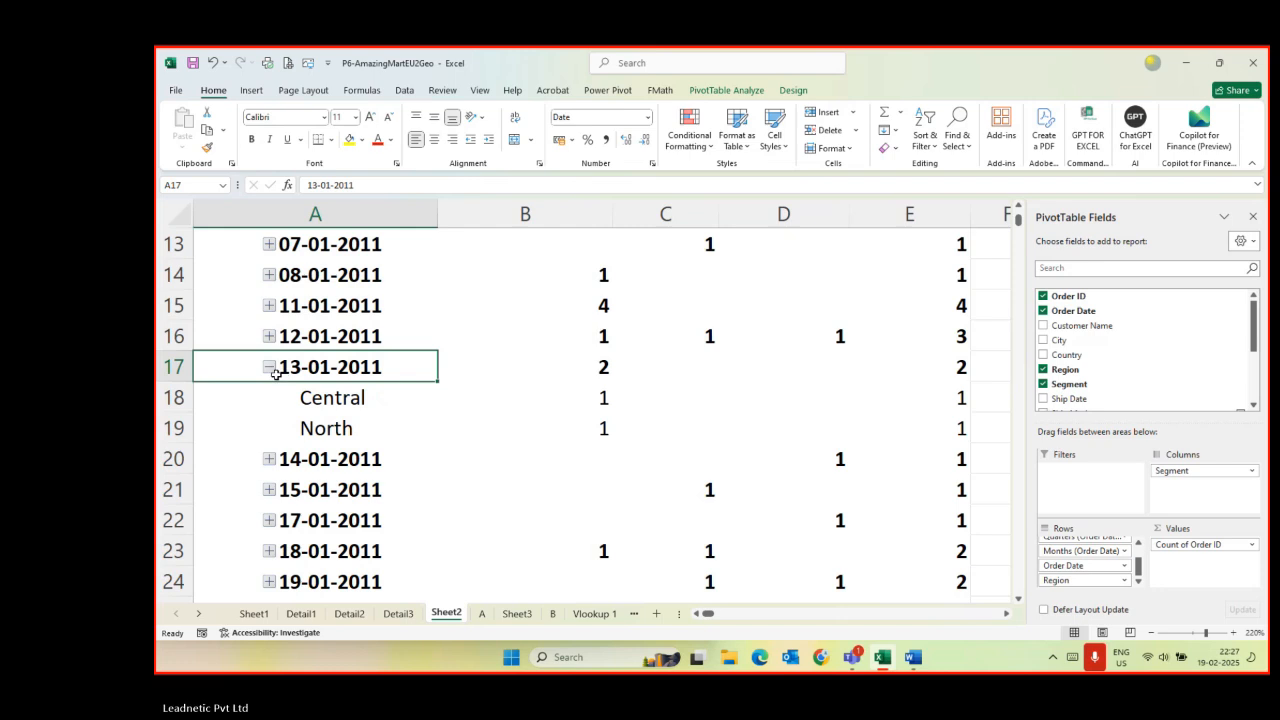
- Remove the Region field from the PivotTable's rows and look through the available fields
{"action": "left_click", "coordinate": [1114, 584]}
{"action": "left_click", "coordinate": [1095, 543]}
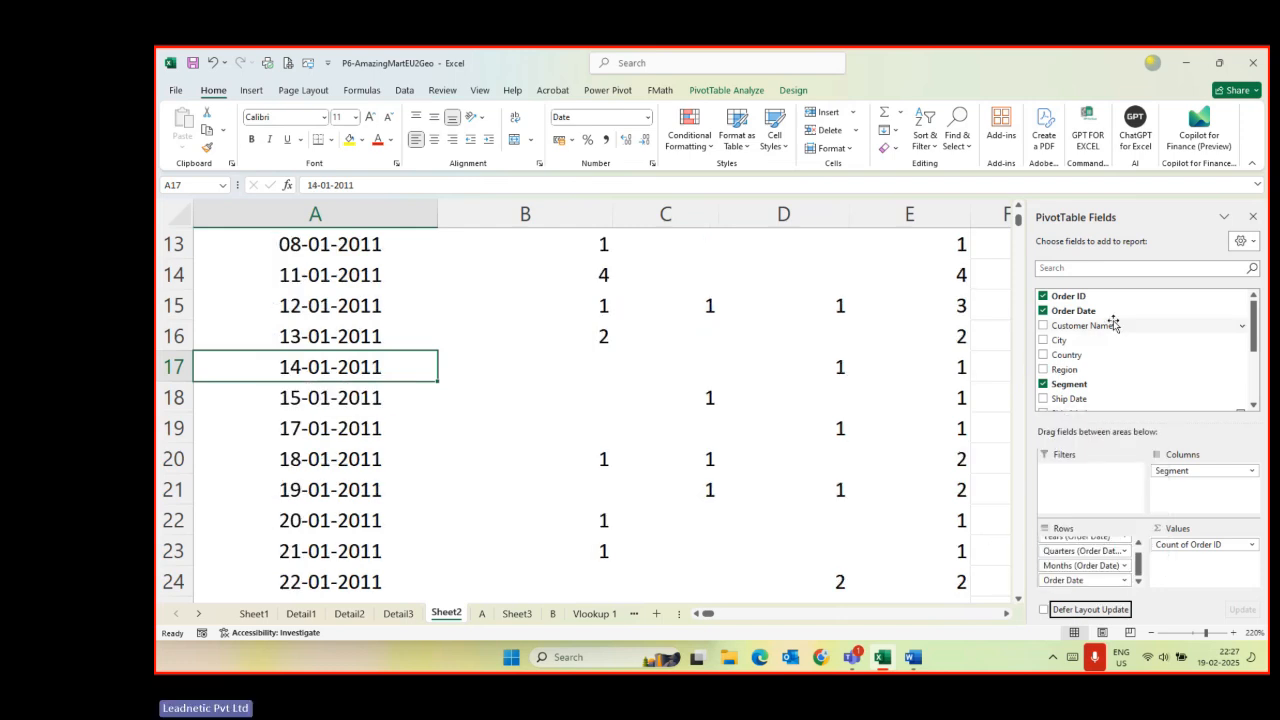
{"action": "scroll", "coordinate": [1071, 362], "scroll_direction": "down", "scroll_amount": 2}
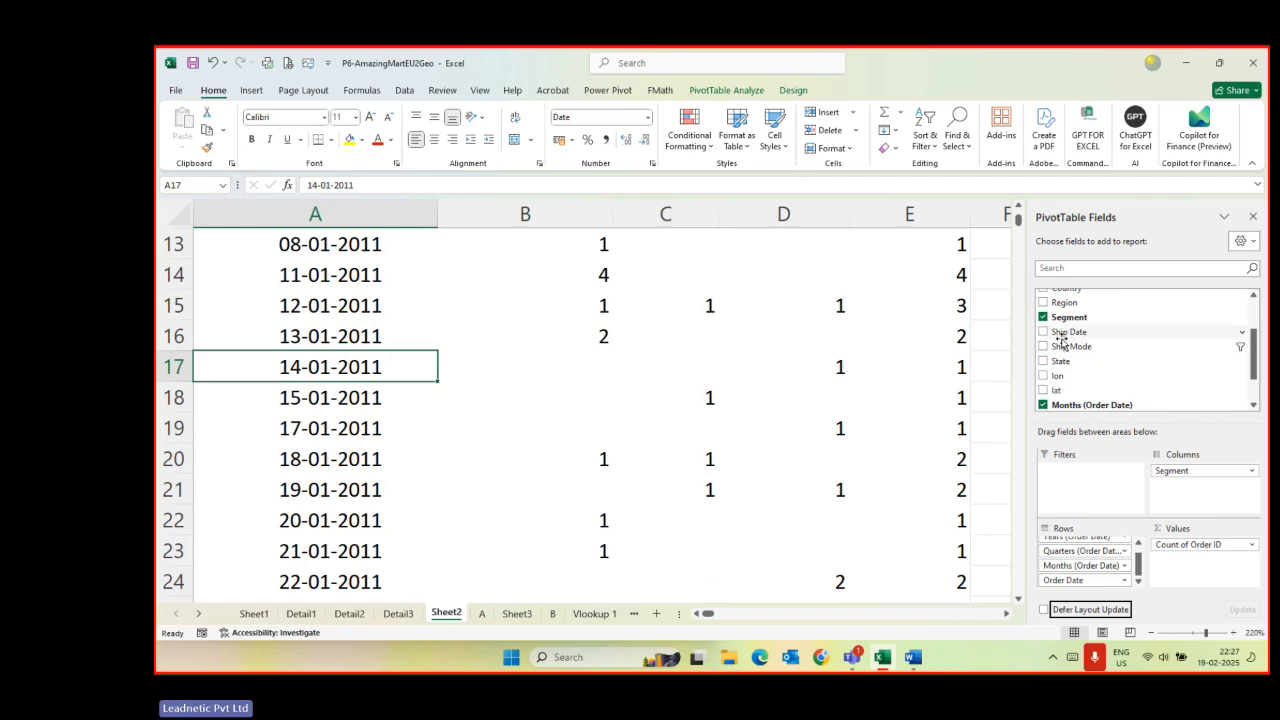
{"action": "scroll", "coordinate": [1066, 345], "scroll_direction": "down", "scroll_amount": 2}
{"action": "scroll", "coordinate": [1060, 320], "scroll_direction": "up", "scroll_amount": 2}
{"action": "mouse_move", "coordinate": [1059, 307]}
{"action": "left_mouse_down"}
{"action": "mouse_move", "coordinate": [1077, 588]}
{"action": "mouse_move", "coordinate": [1067, 279]}
{"action": "mouse_move", "coordinate": [1058, 295]}
{"action": "left_mouse_up"}
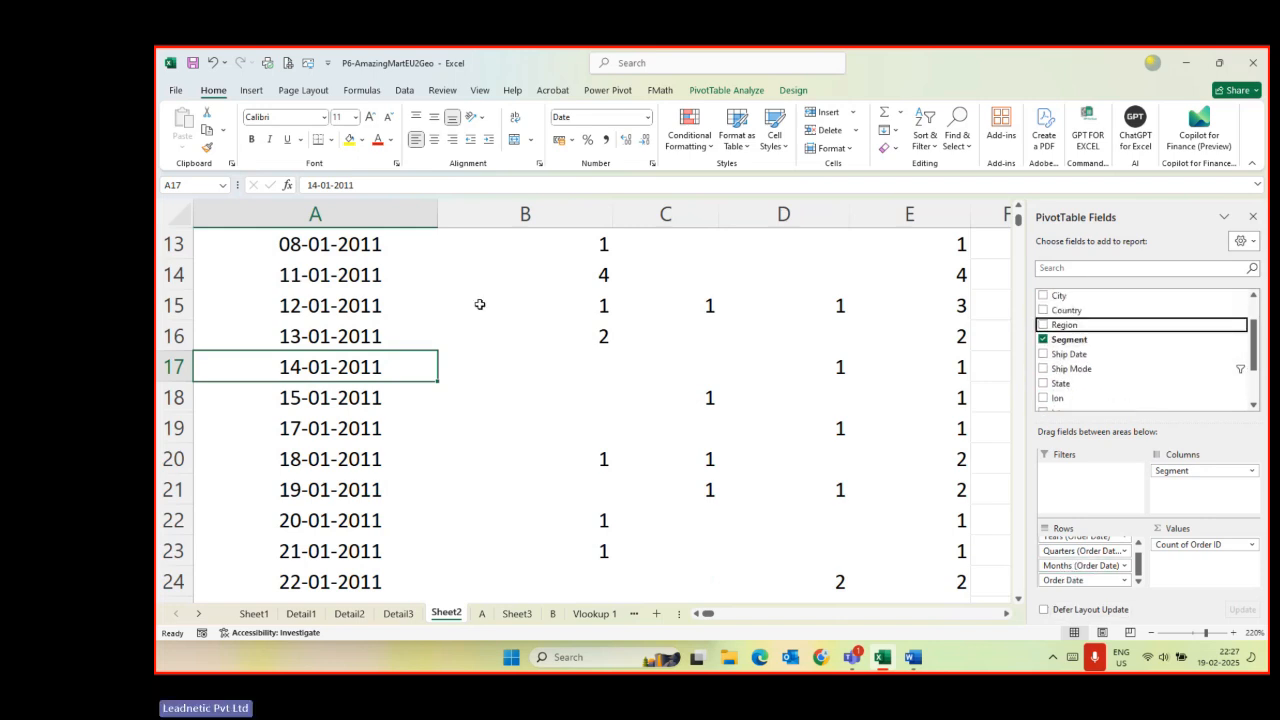
- Show Country as the detail field under the 14-01-2011 order date in the PivotTable
{"action": "double_click", "coordinate": [357, 365]}
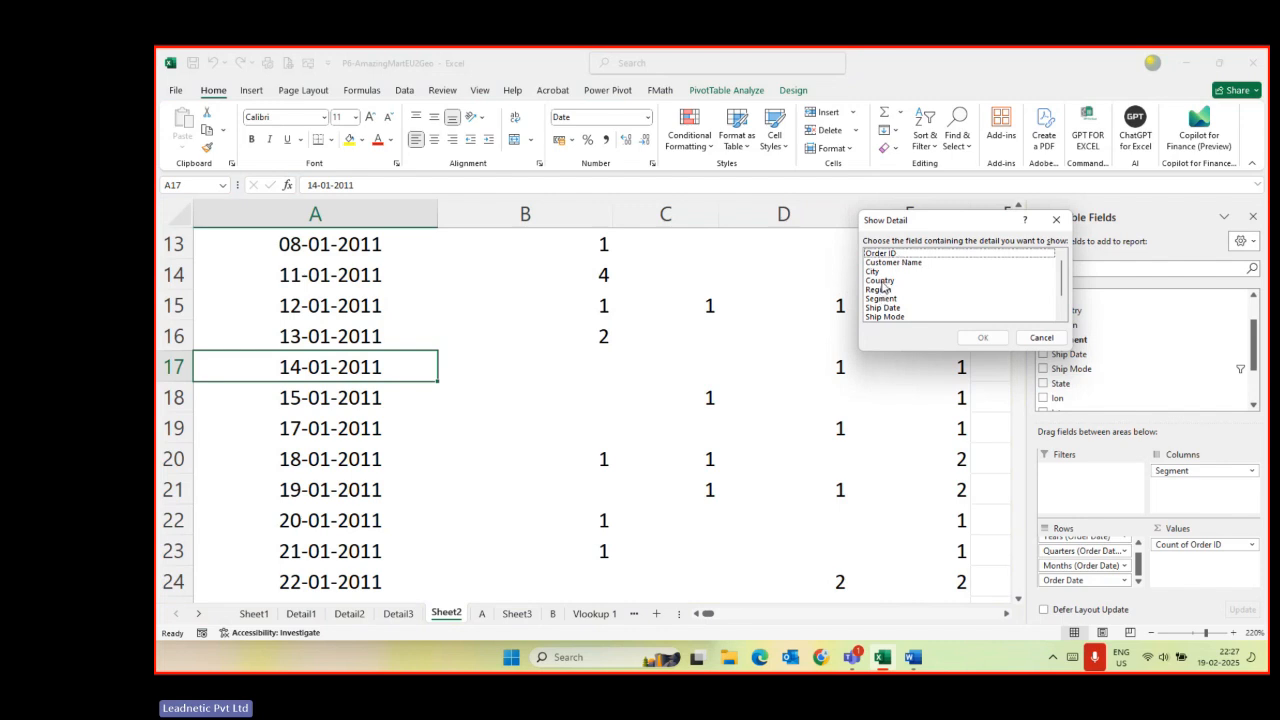
{"action": "left_click", "coordinate": [880, 280]}
{"action": "left_click", "coordinate": [980, 338]}
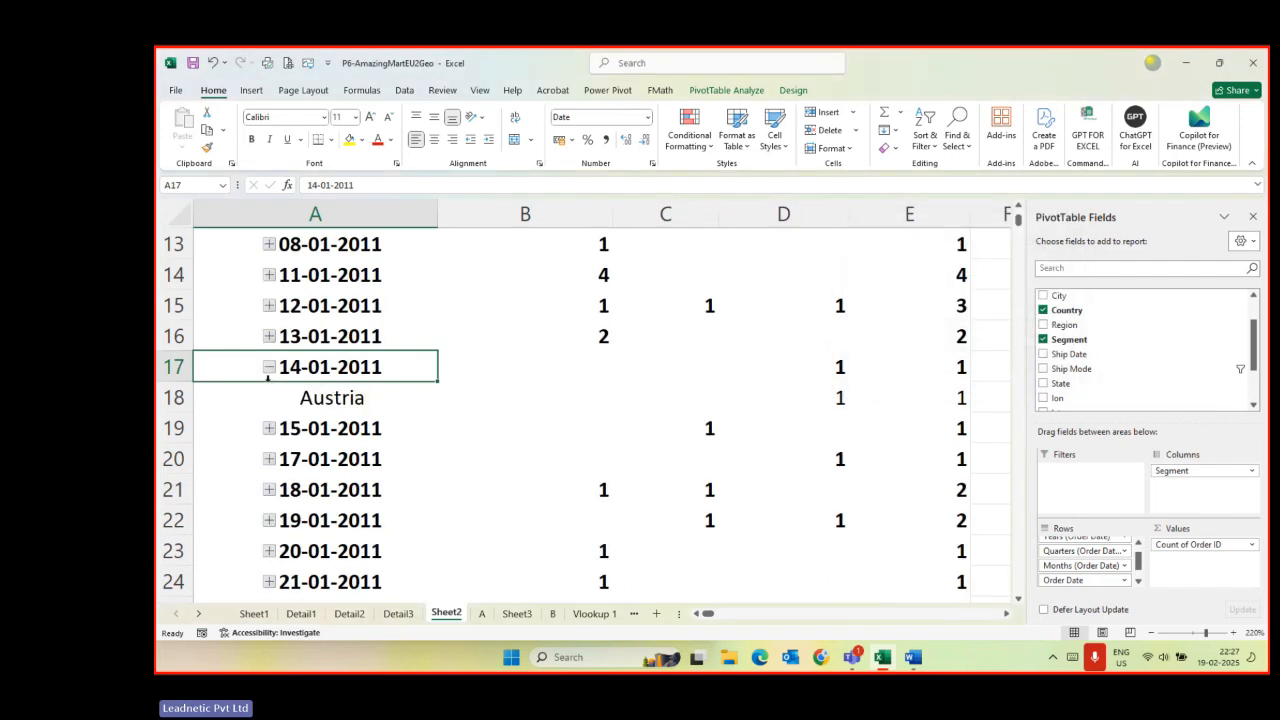
{"action": "left_click", "coordinate": [320, 398]}
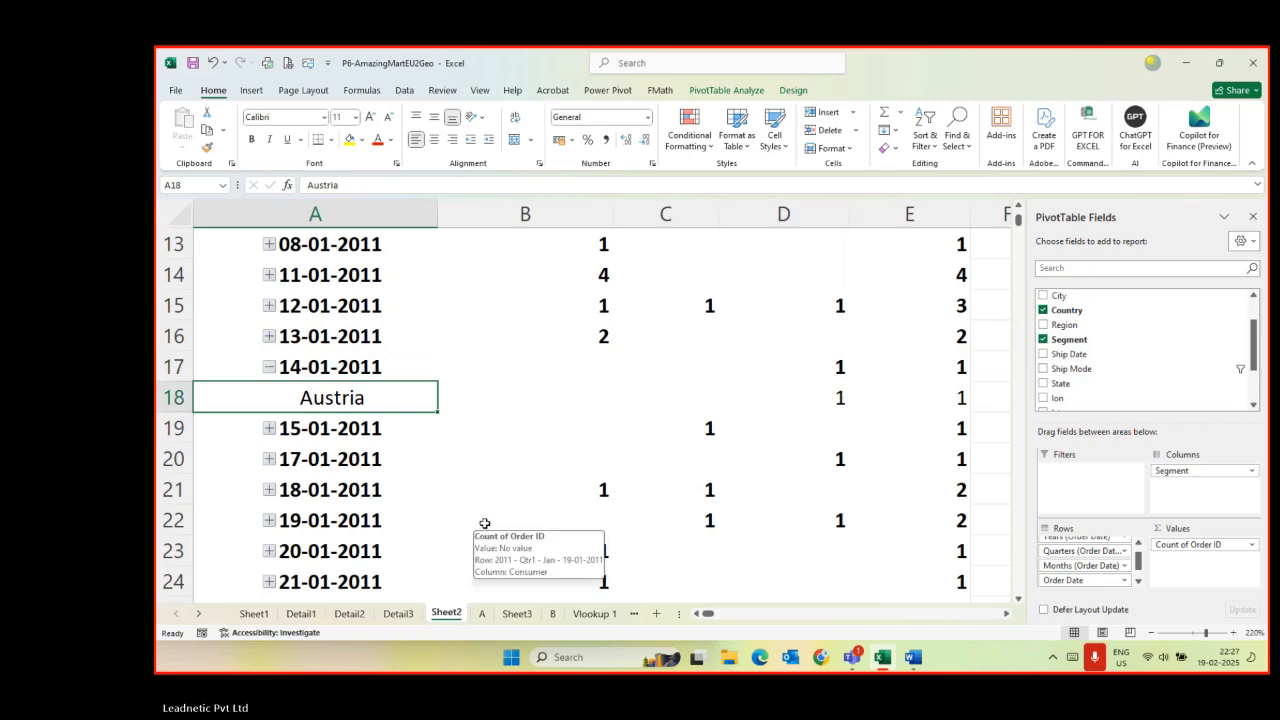
- Remove the Country field from the PivotTable's rows
{"action": "scroll", "coordinate": [1100, 575], "scroll_direction": "down", "scroll_amount": 1}
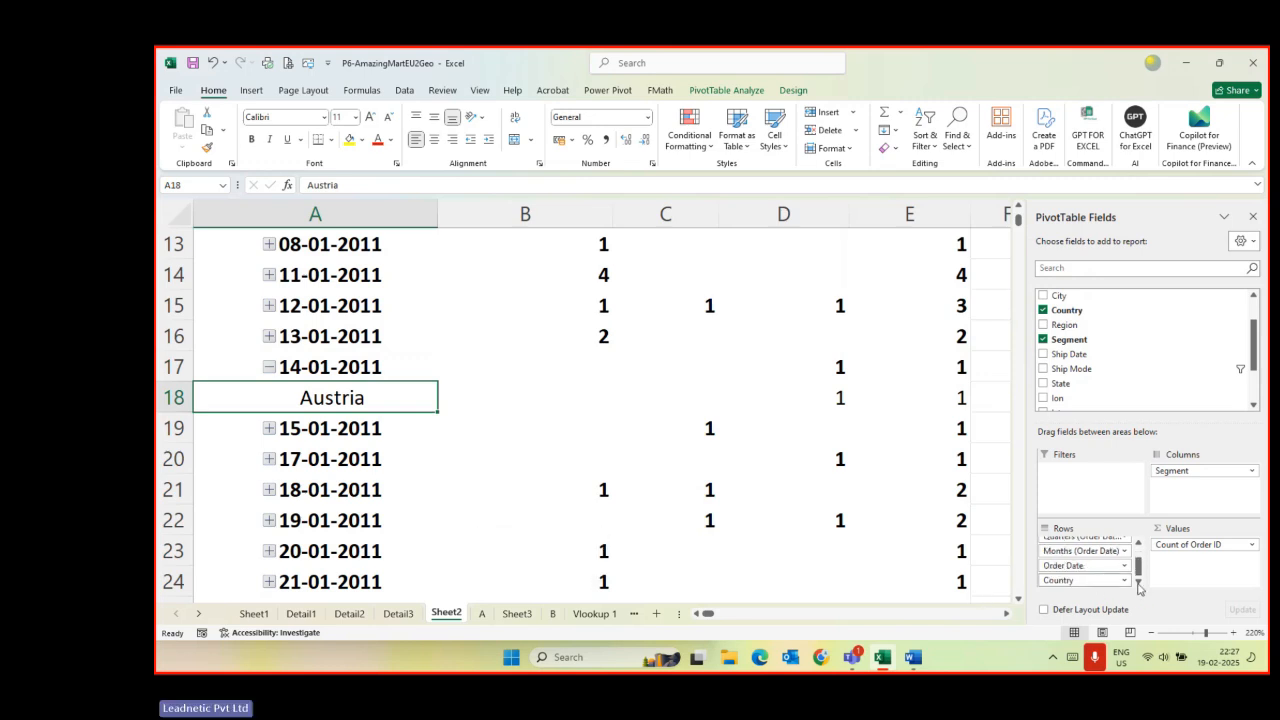
{"action": "left_click", "coordinate": [1126, 580]}
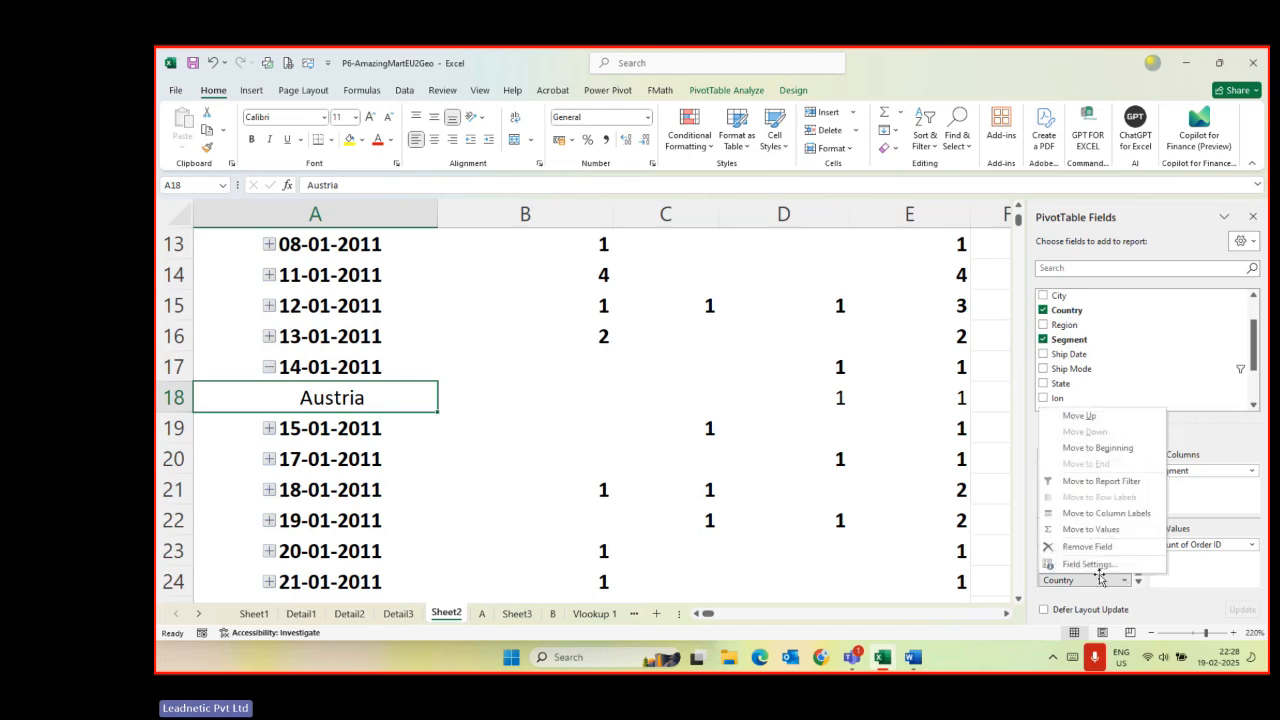
{"action": "left_click", "coordinate": [1090, 547]}
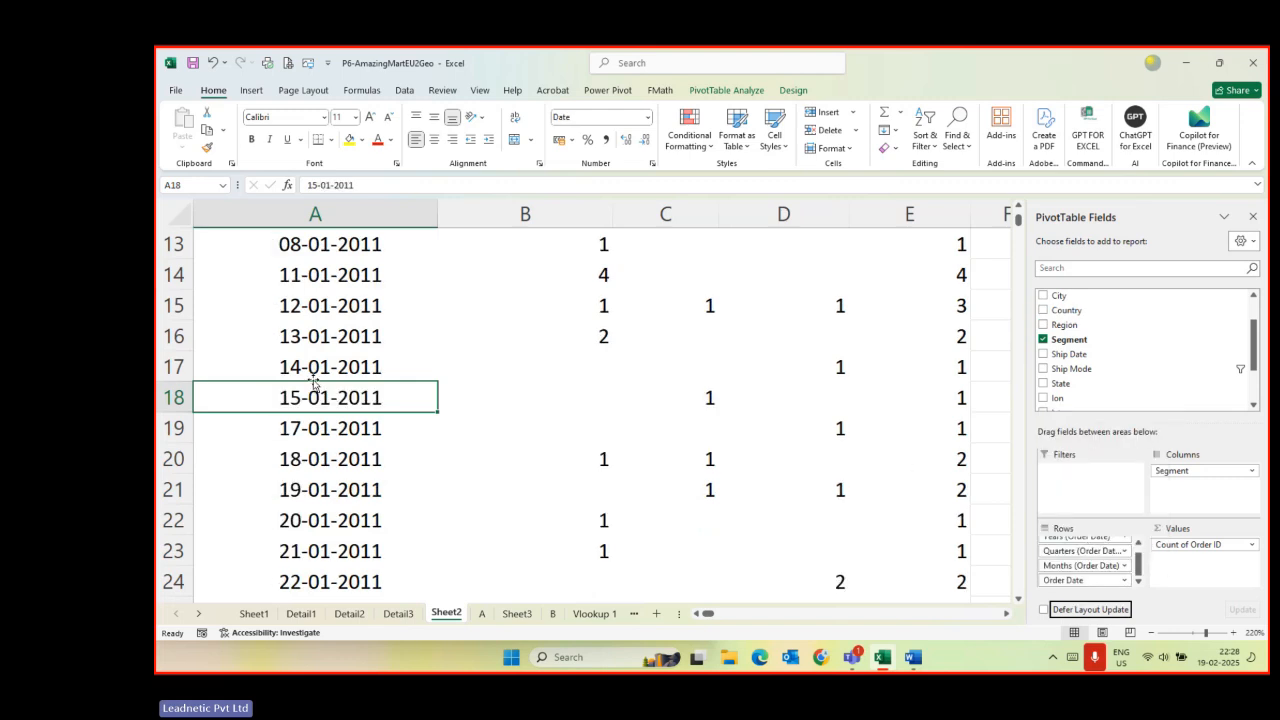
{"action": "scroll", "coordinate": [313, 388], "scroll_direction": "up", "scroll_amount": 4}
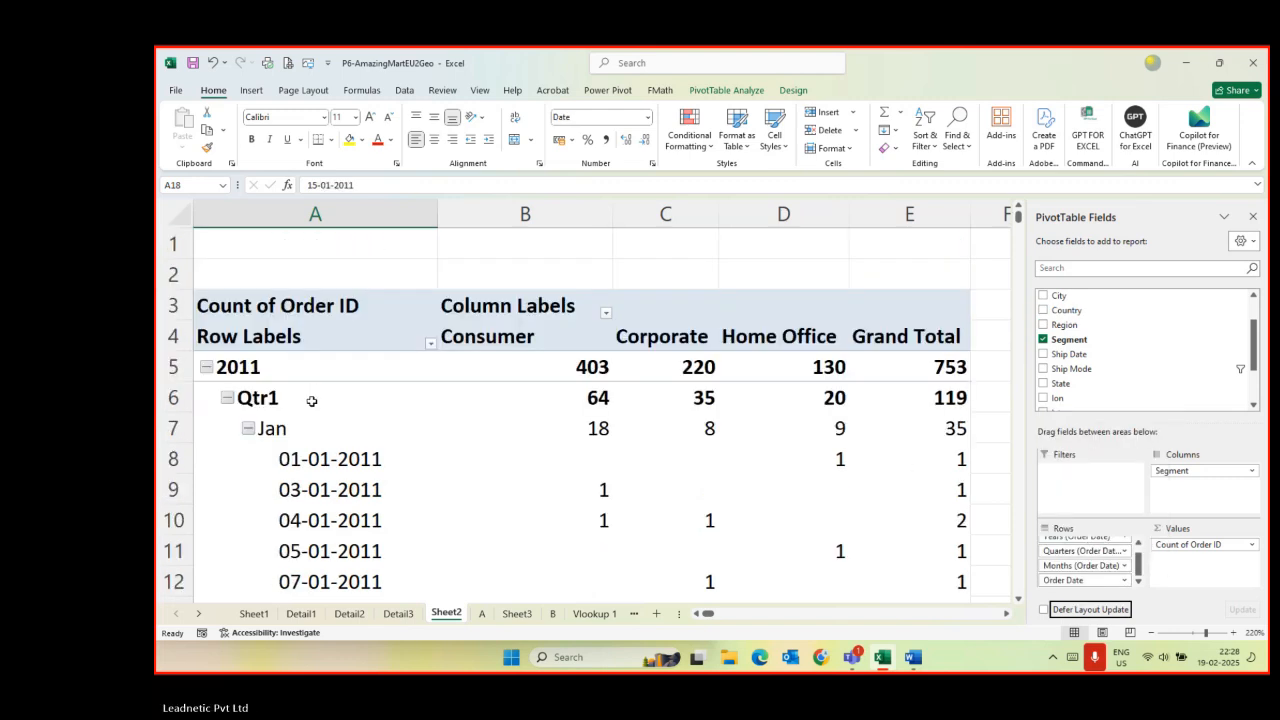
{"action": "scroll", "coordinate": [312, 401], "scroll_direction": "down", "scroll_amount": 1}
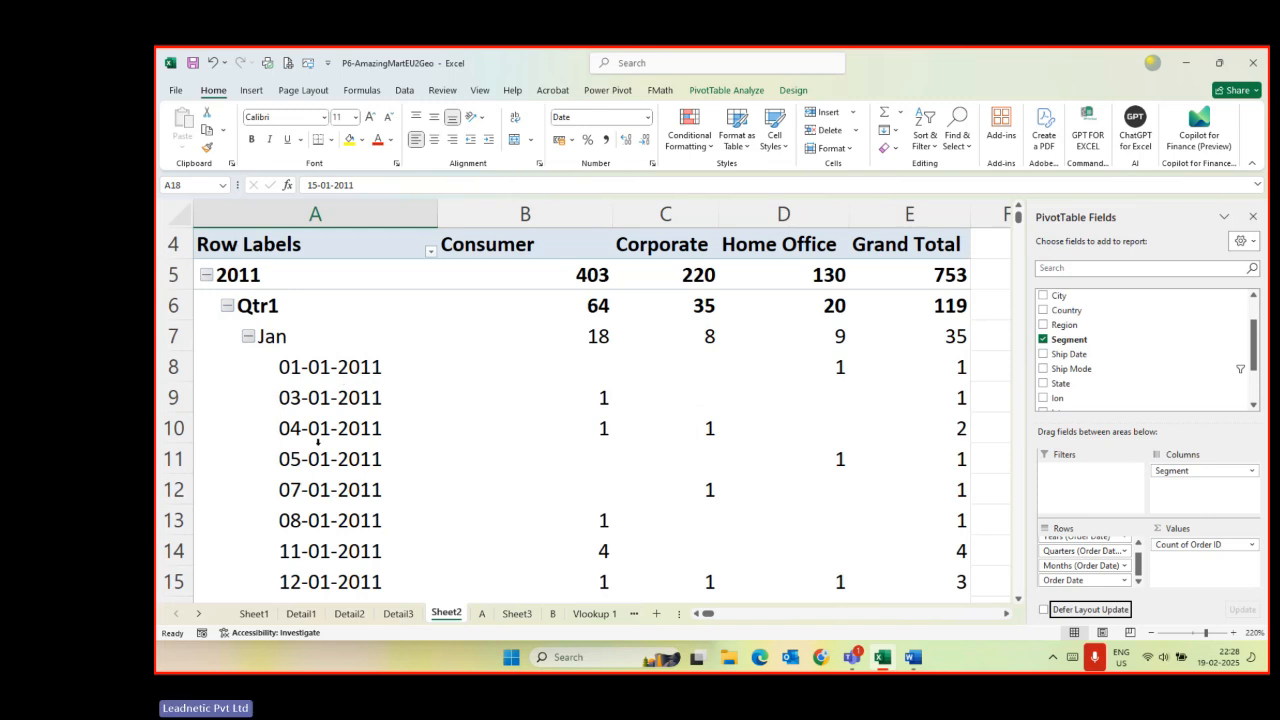
- Remove the Order Date field from the rows, keeping the year, quarter and month levels
{"action": "left_click", "coordinate": [240, 313]}
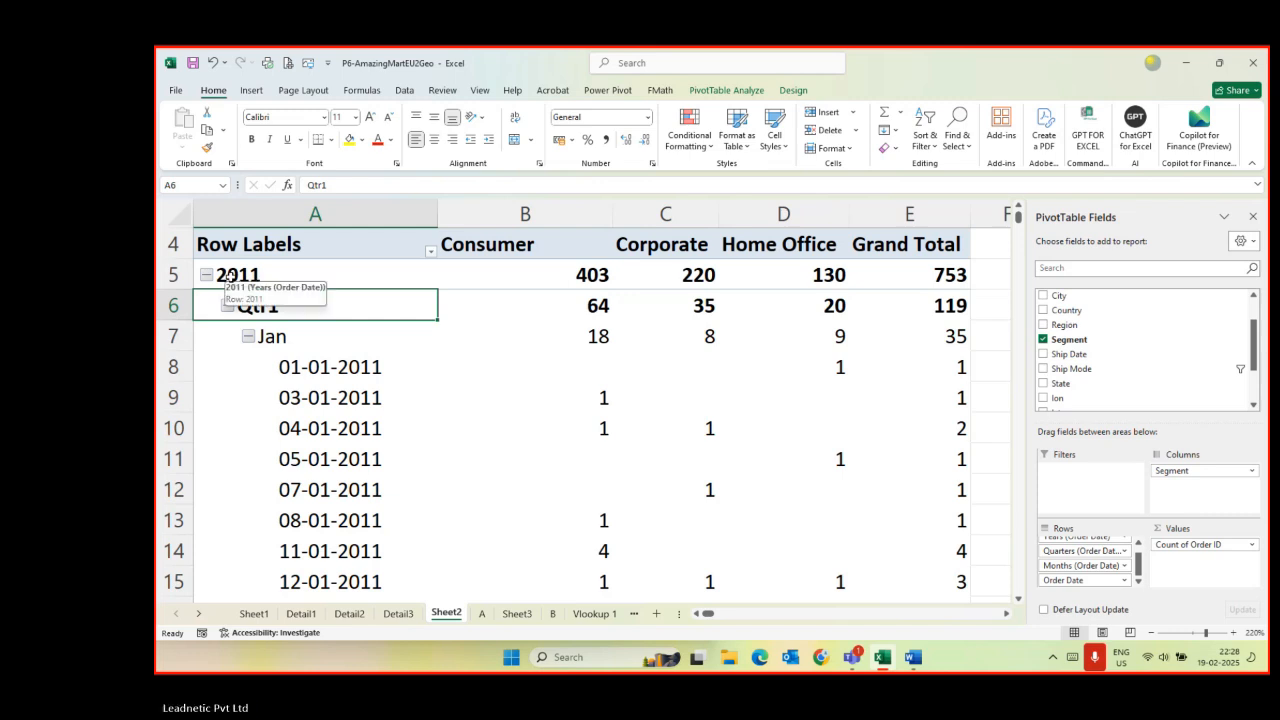
{"action": "left_click", "coordinate": [296, 367]}
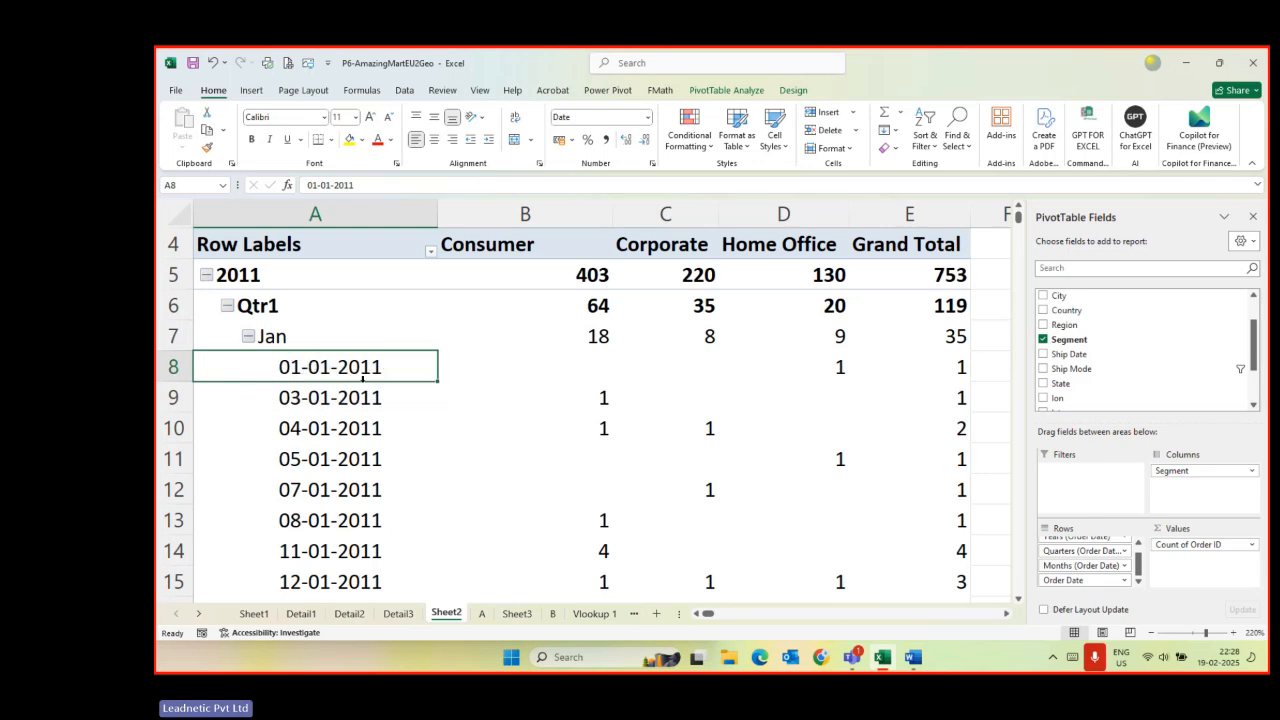
{"action": "left_click", "coordinate": [1125, 581]}
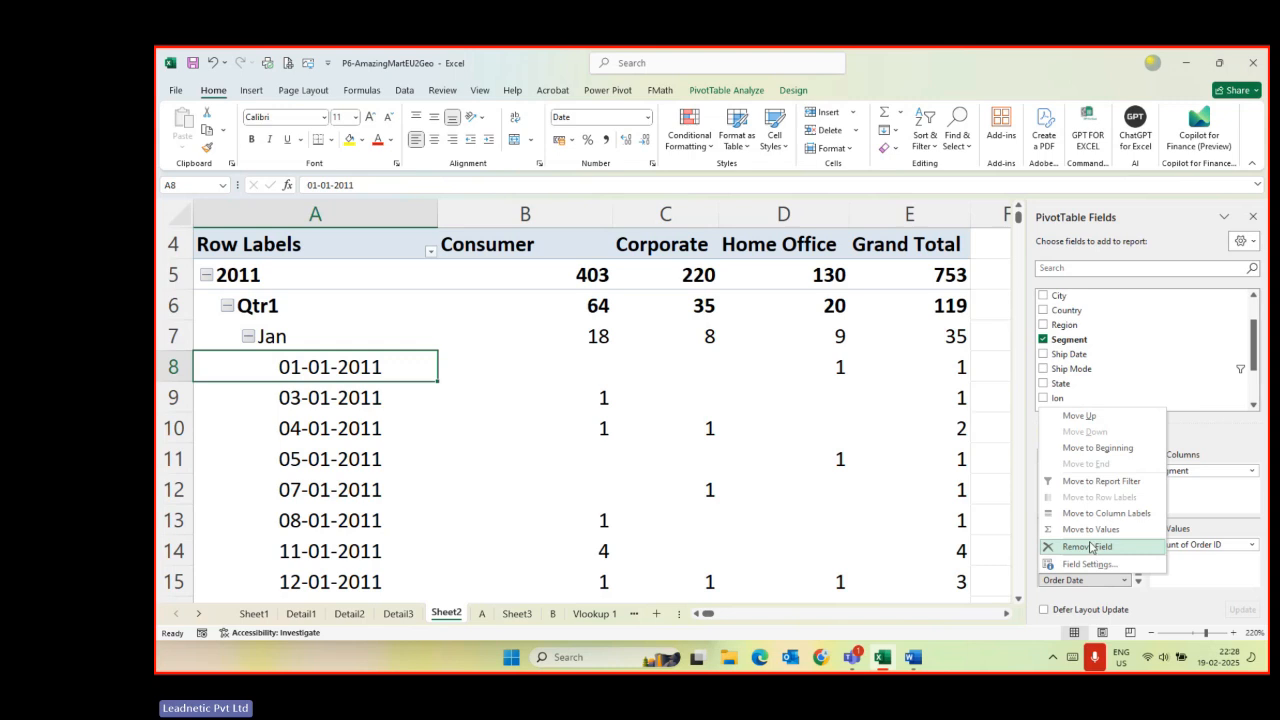
{"action": "left_click", "coordinate": [1091, 548]}
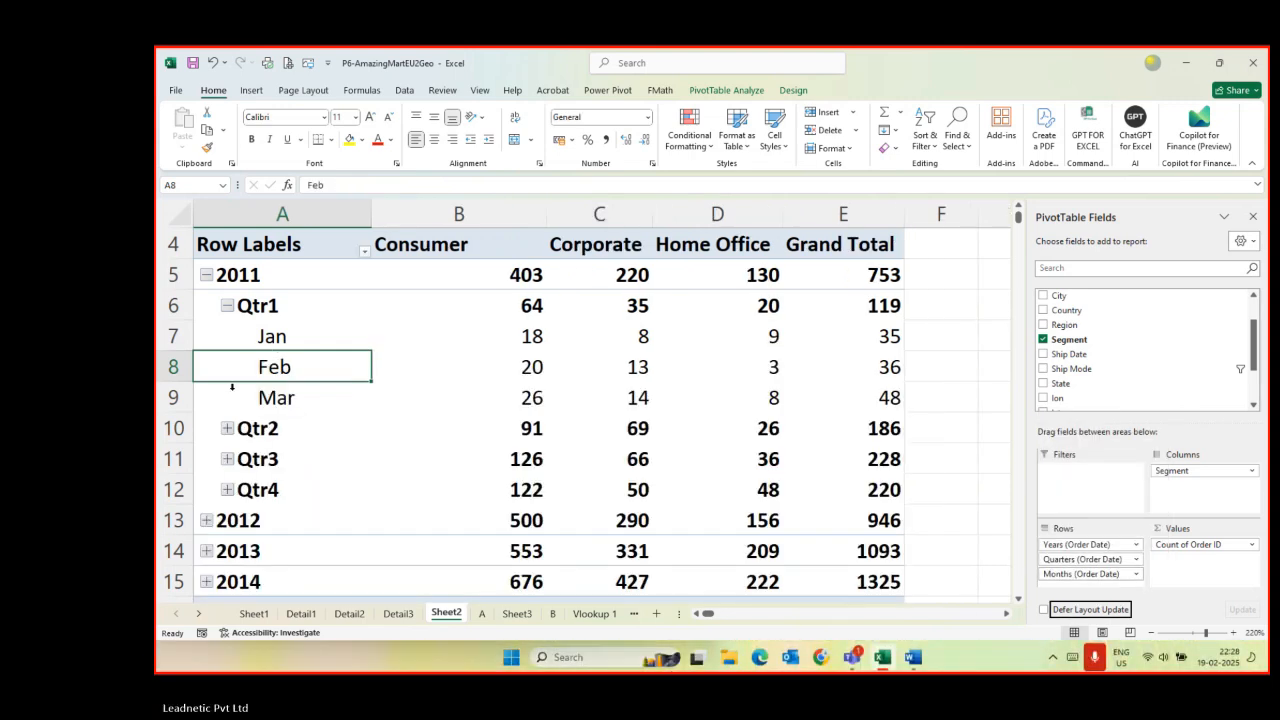
- Group the order dates by Days in addition to Months, Quarters and Years
{"action": "left_click", "coordinate": [278, 338]}
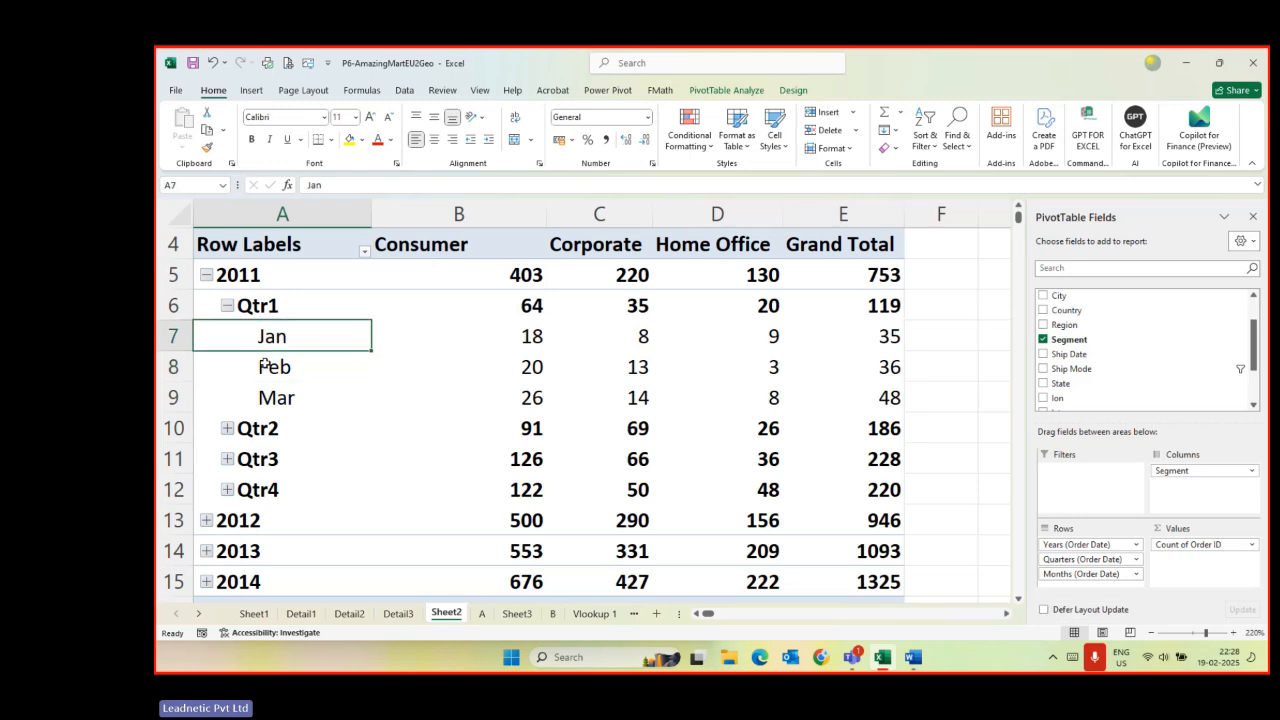
{"action": "left_click", "coordinate": [264, 367]}
{"action": "left_click", "coordinate": [270, 338]}
{"action": "right_click", "coordinate": [248, 336]}
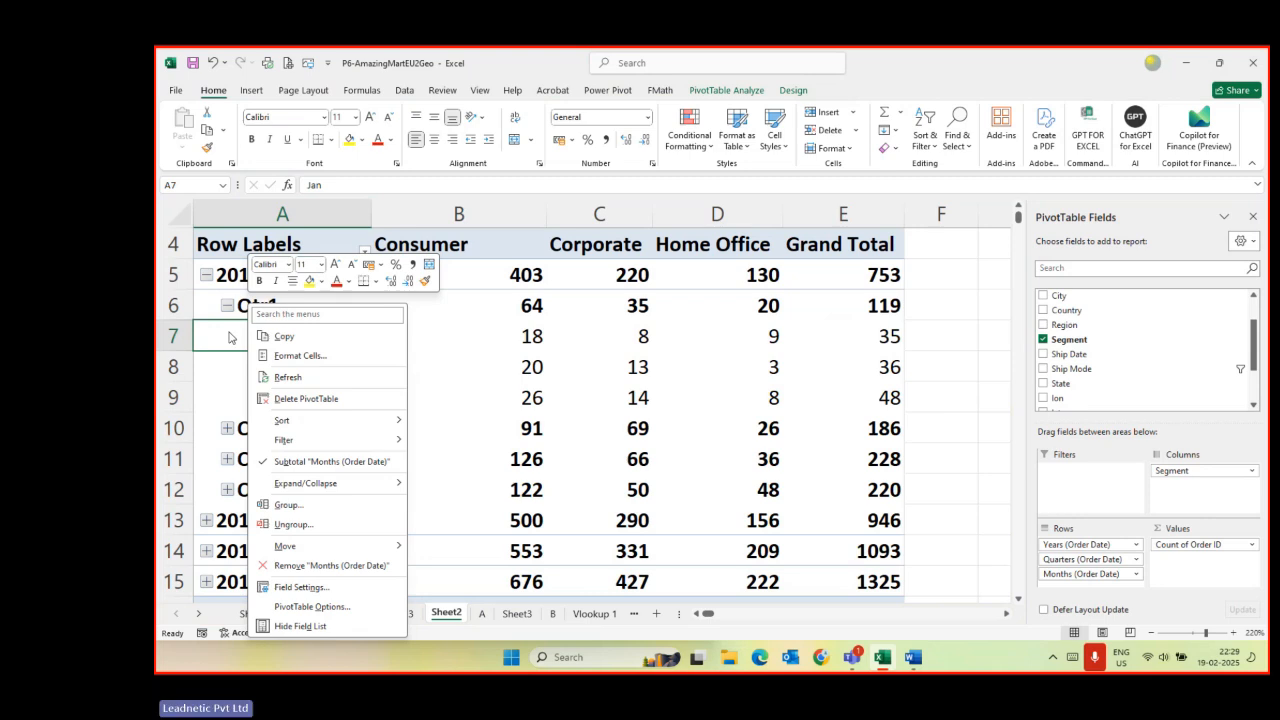
{"action": "left_click", "coordinate": [288, 506]}
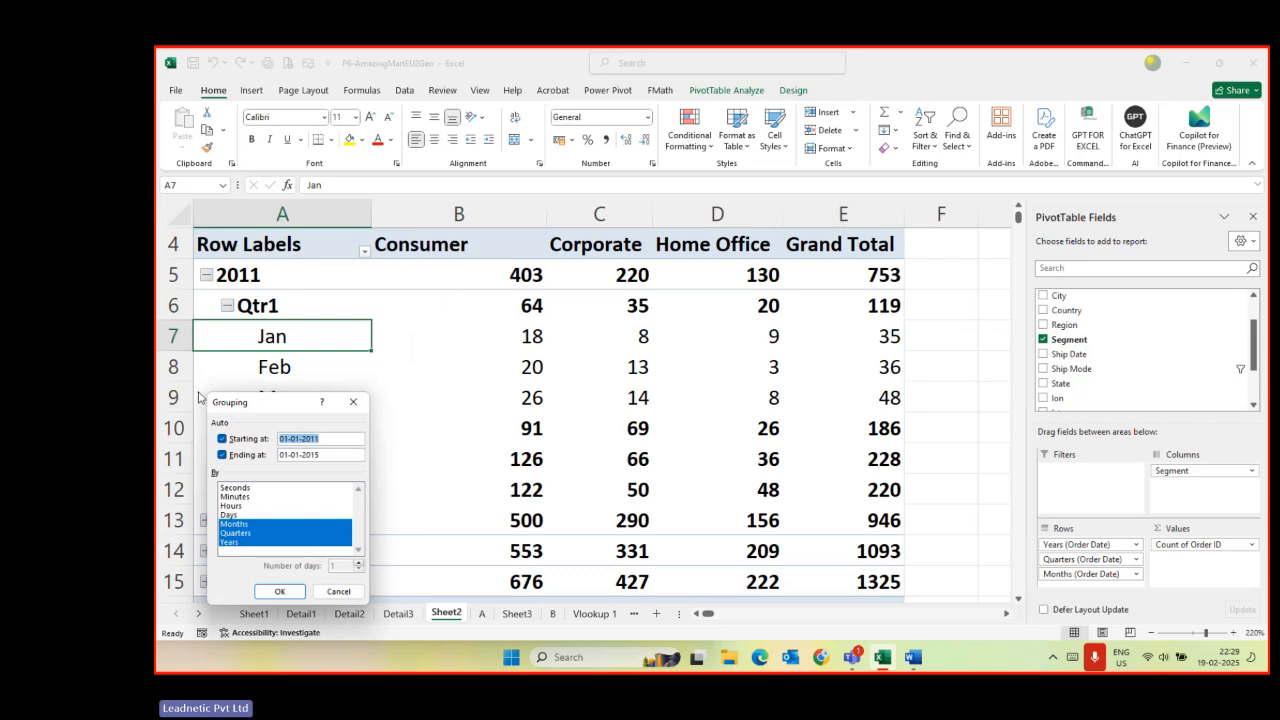
{"action": "left_click_drag", "start_coordinate": [250, 404], "coordinate": [326, 278]}
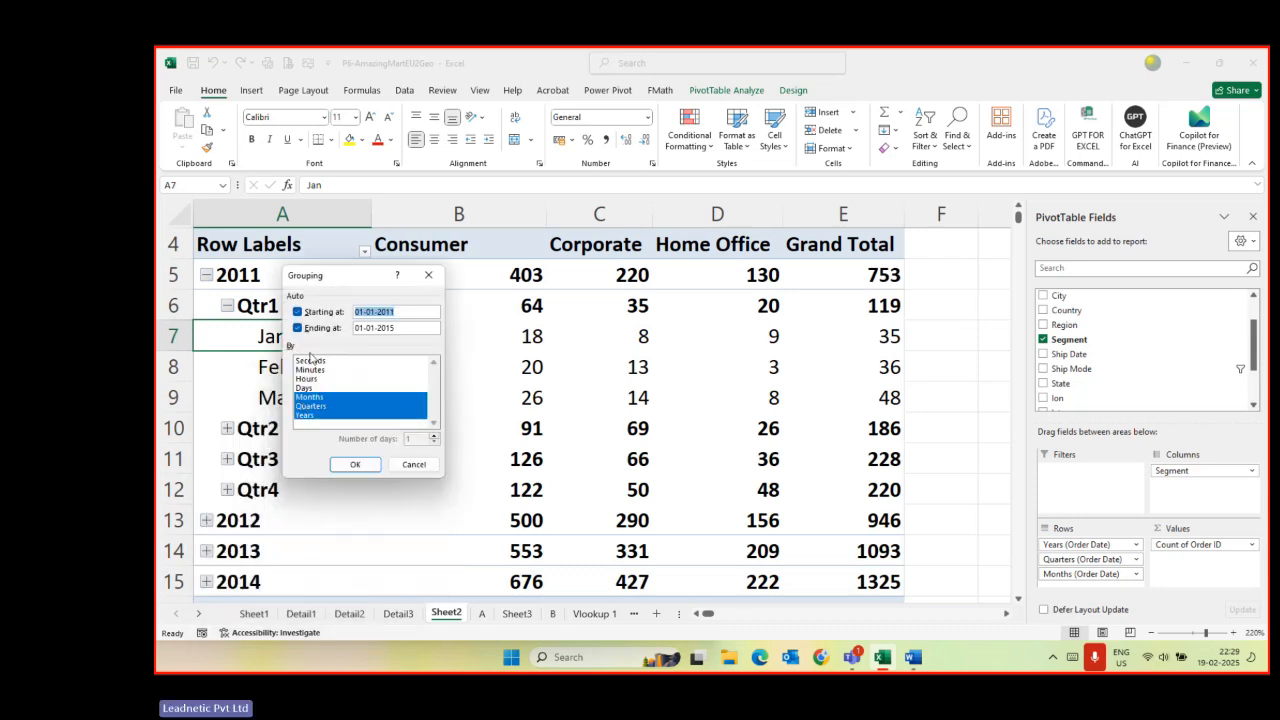
{"action": "left_click", "coordinate": [307, 390]}
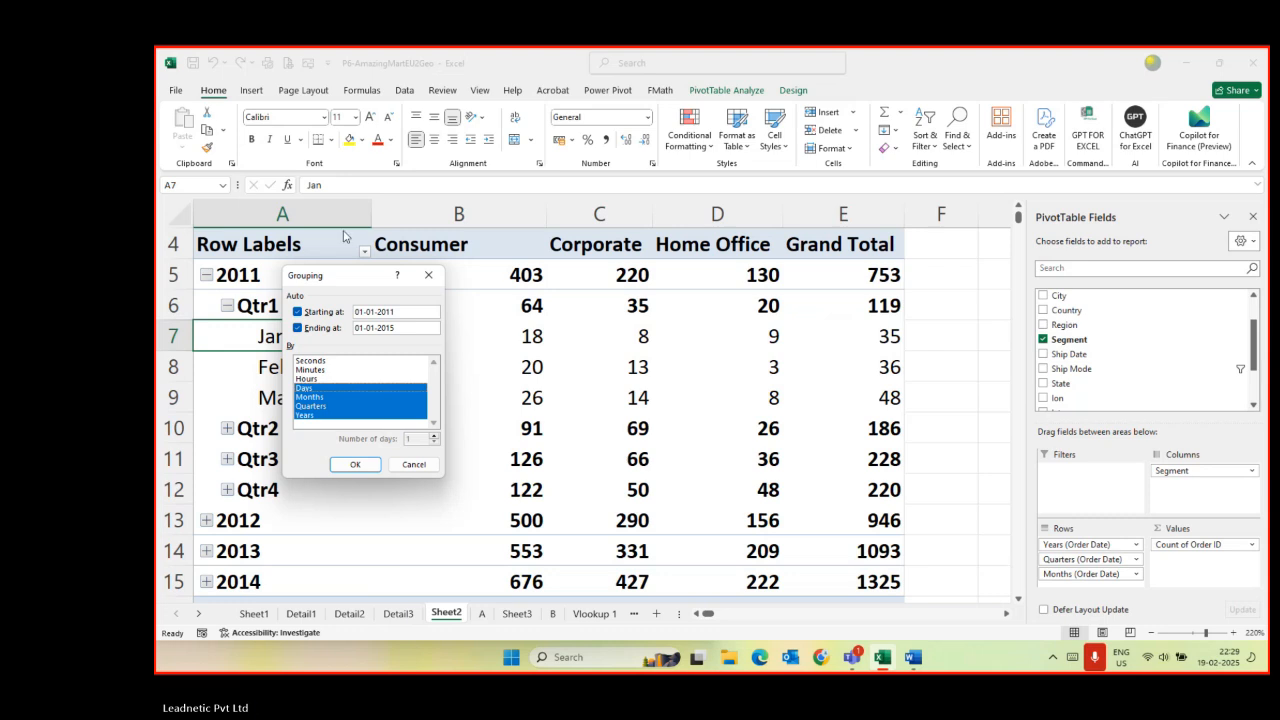
{"action": "left_click", "coordinate": [298, 389]}
{"action": "left_click", "coordinate": [298, 389]}
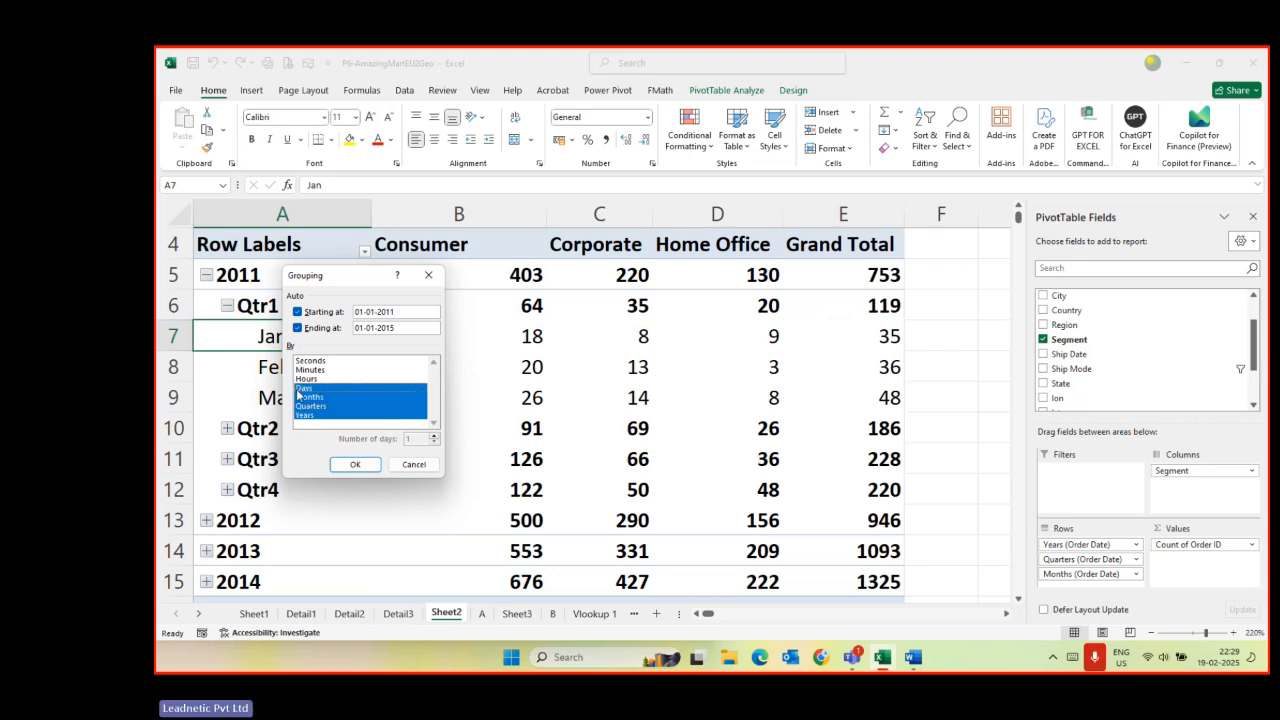
{"action": "key", "text": "Return"}
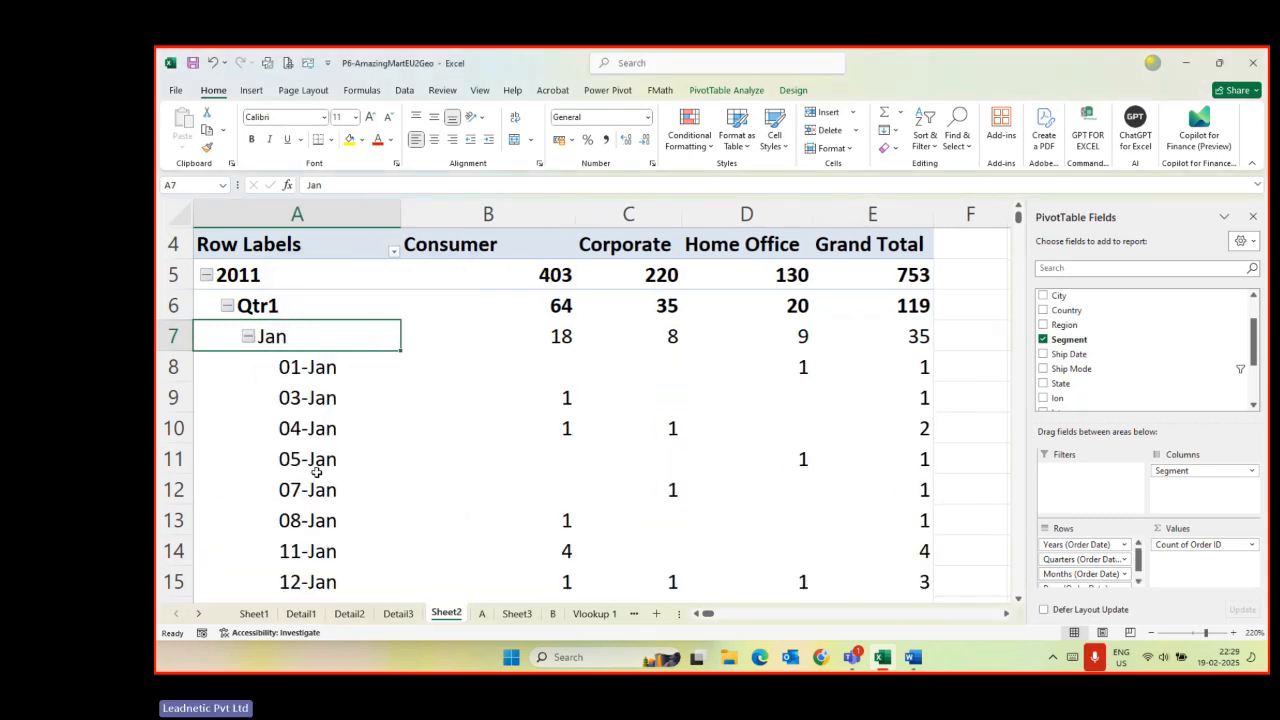
- Regroup the order dates by Quarters and Years only, and remove the Quarters field from the rows
{"action": "left_click", "coordinate": [308, 369]}
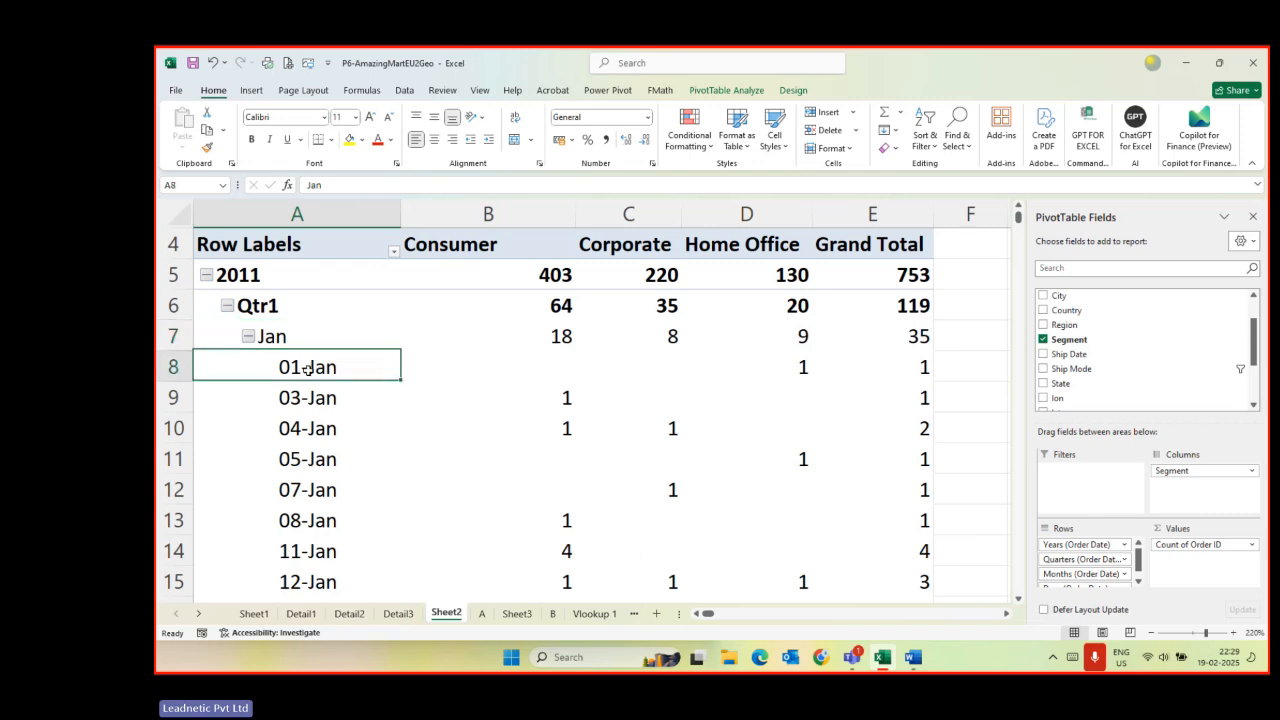
{"action": "right_click", "coordinate": [309, 376]}
{"action": "left_click", "coordinate": [349, 505]}
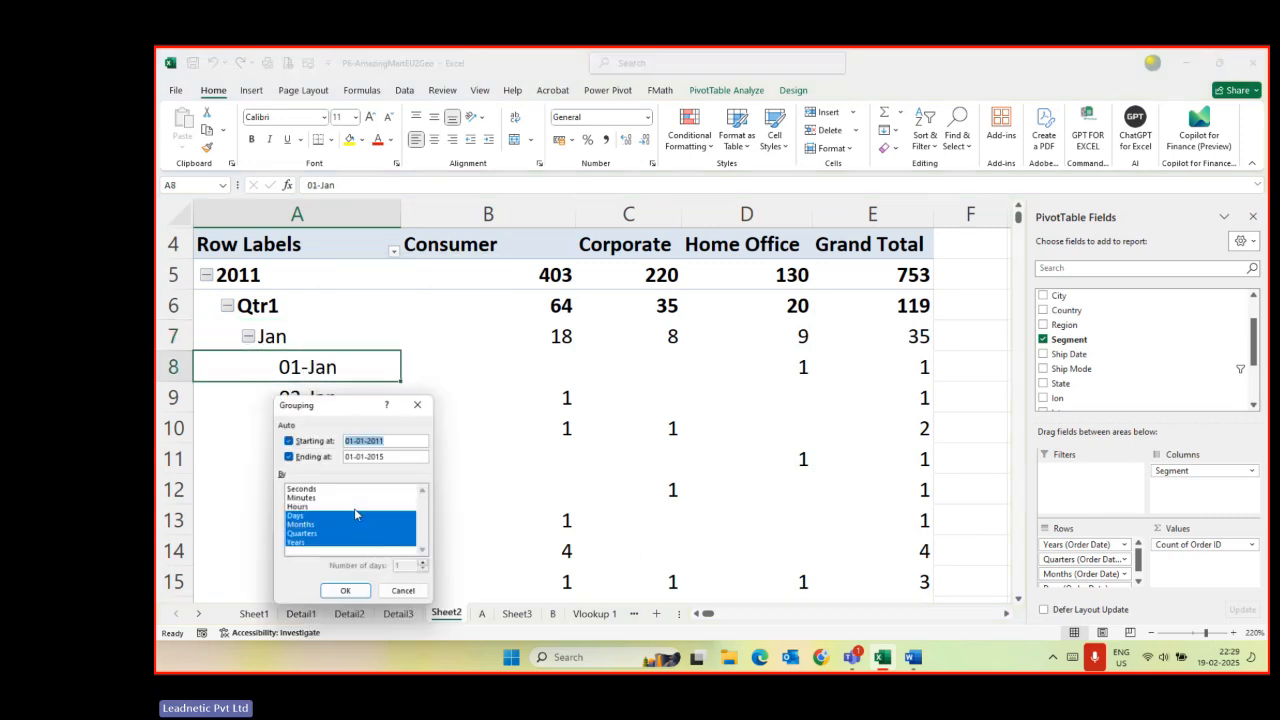
{"action": "left_click", "coordinate": [298, 517]}
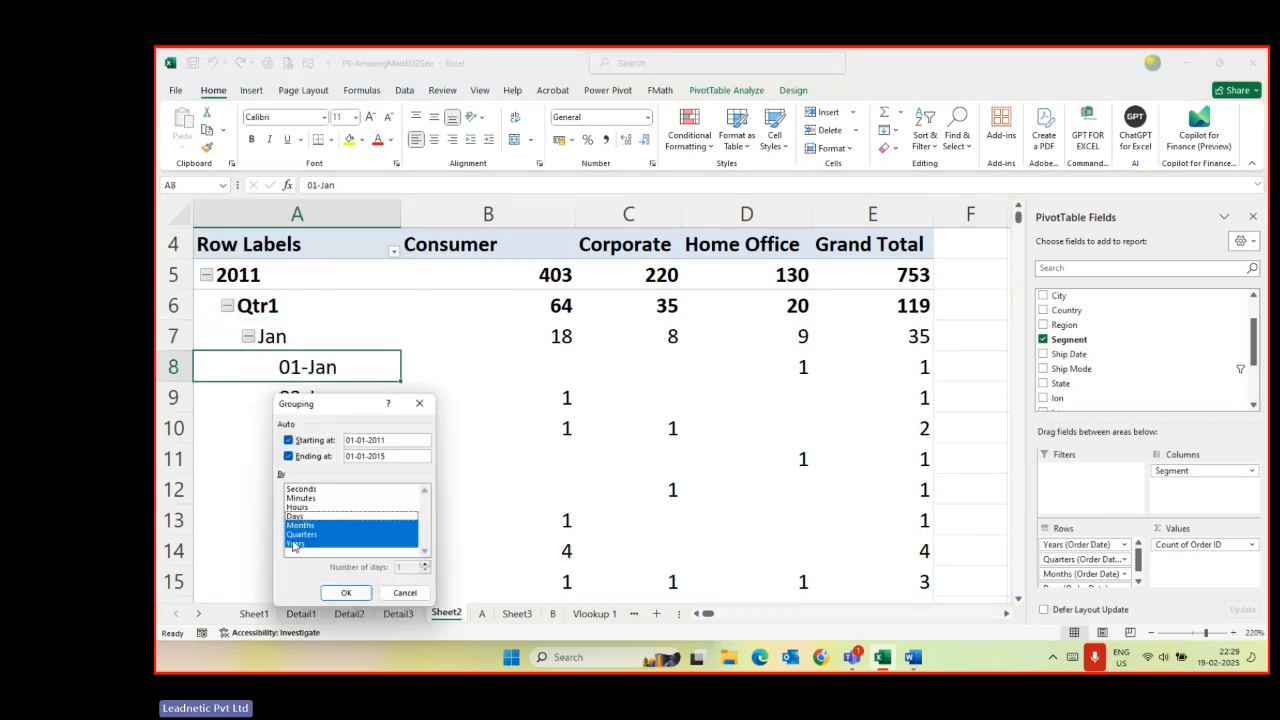
{"action": "left_click", "coordinate": [301, 527]}
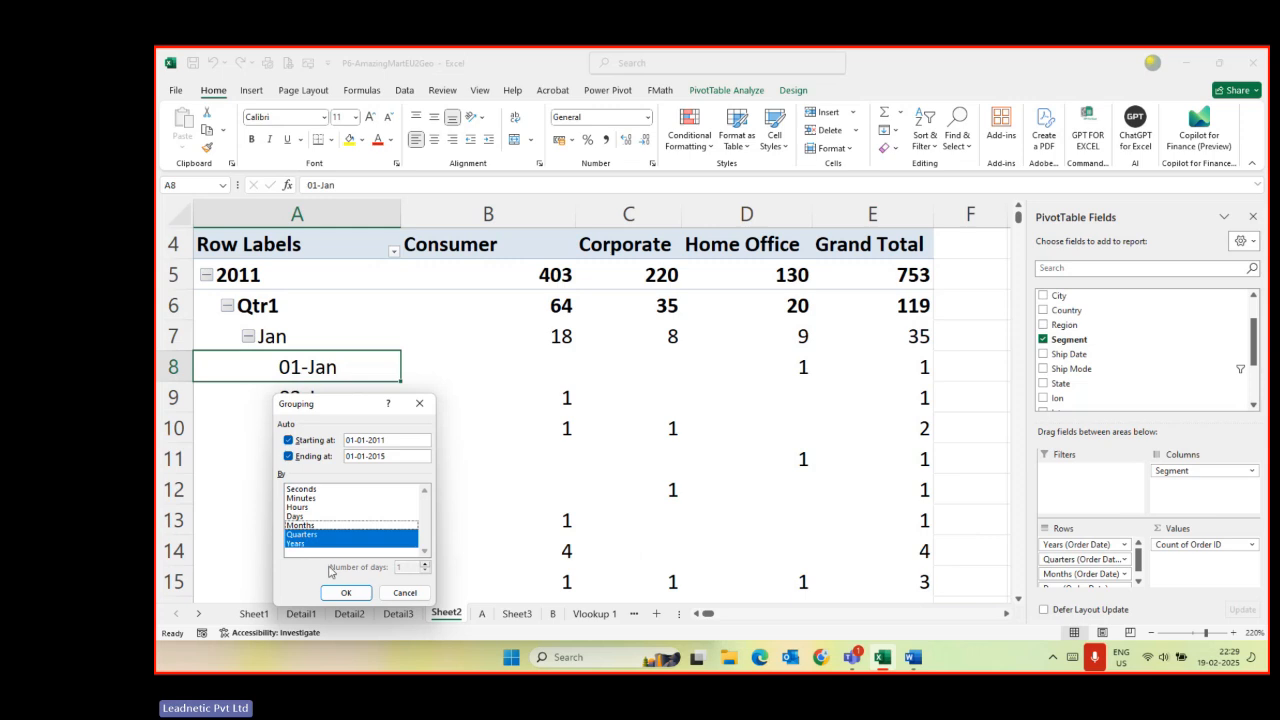
{"action": "left_click", "coordinate": [345, 594]}
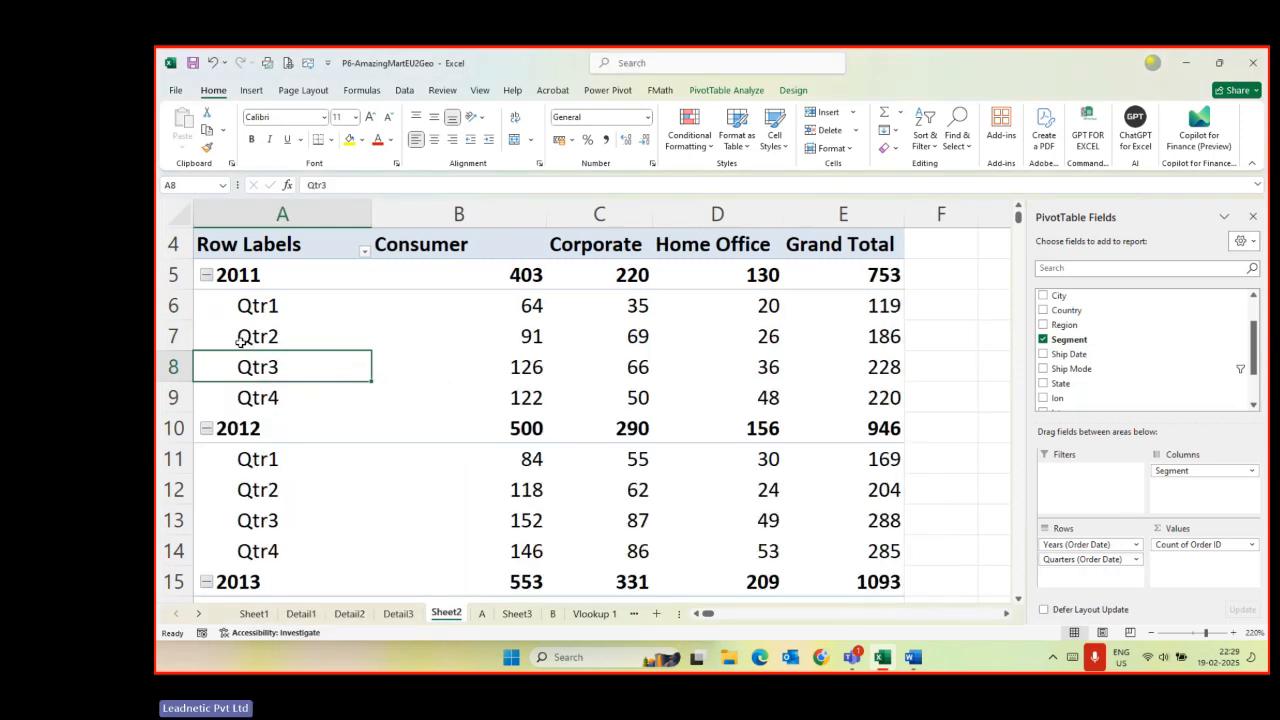
{"action": "left_click", "coordinate": [1136, 562]}
{"action": "left_click", "coordinate": [1068, 530]}
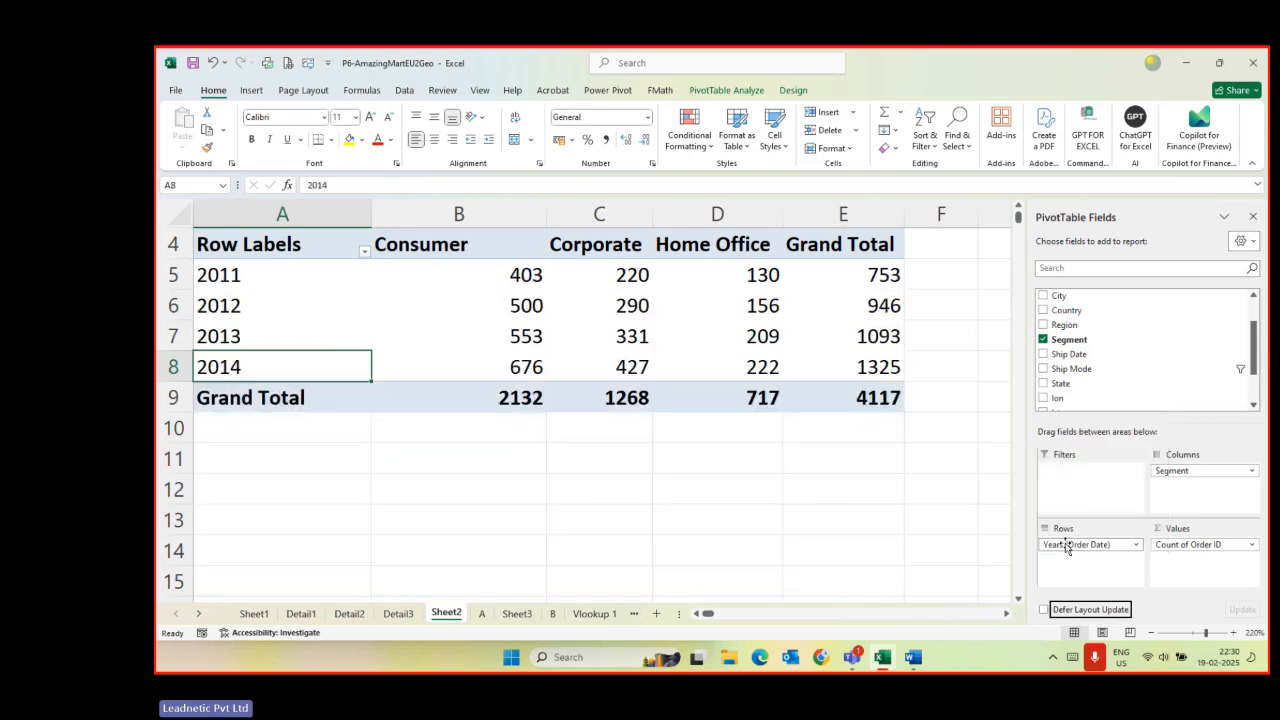
- Regroup the yearly row labels by Months, Quarters and Years
{"action": "left_click", "coordinate": [236, 282]}
{"action": "right_click", "coordinate": [236, 282]}
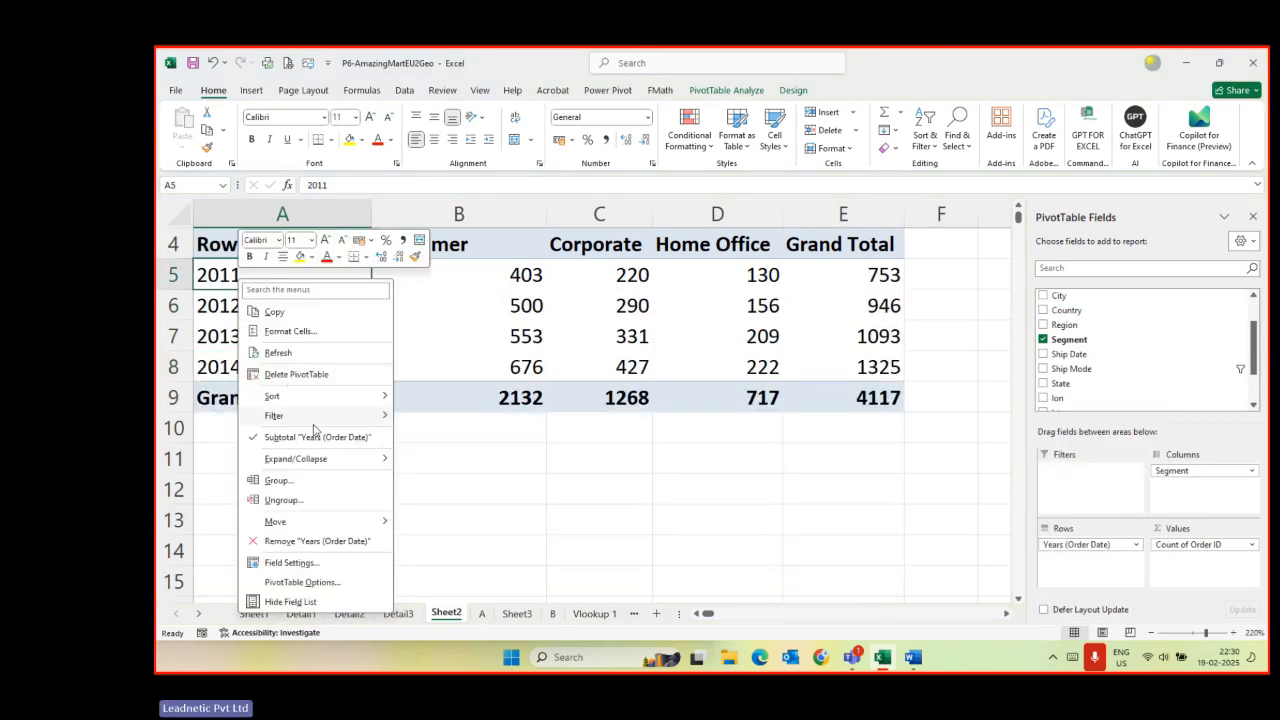
{"action": "left_click", "coordinate": [292, 480]}
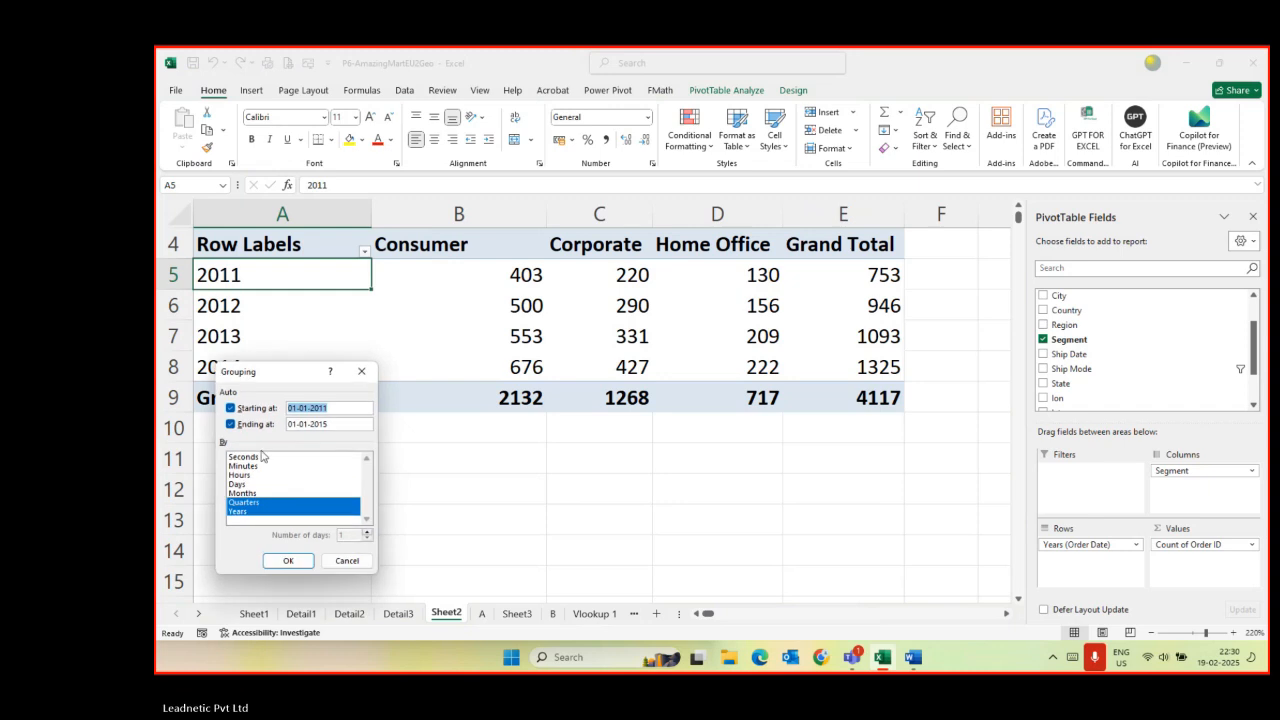
{"action": "left_click", "coordinate": [238, 494]}
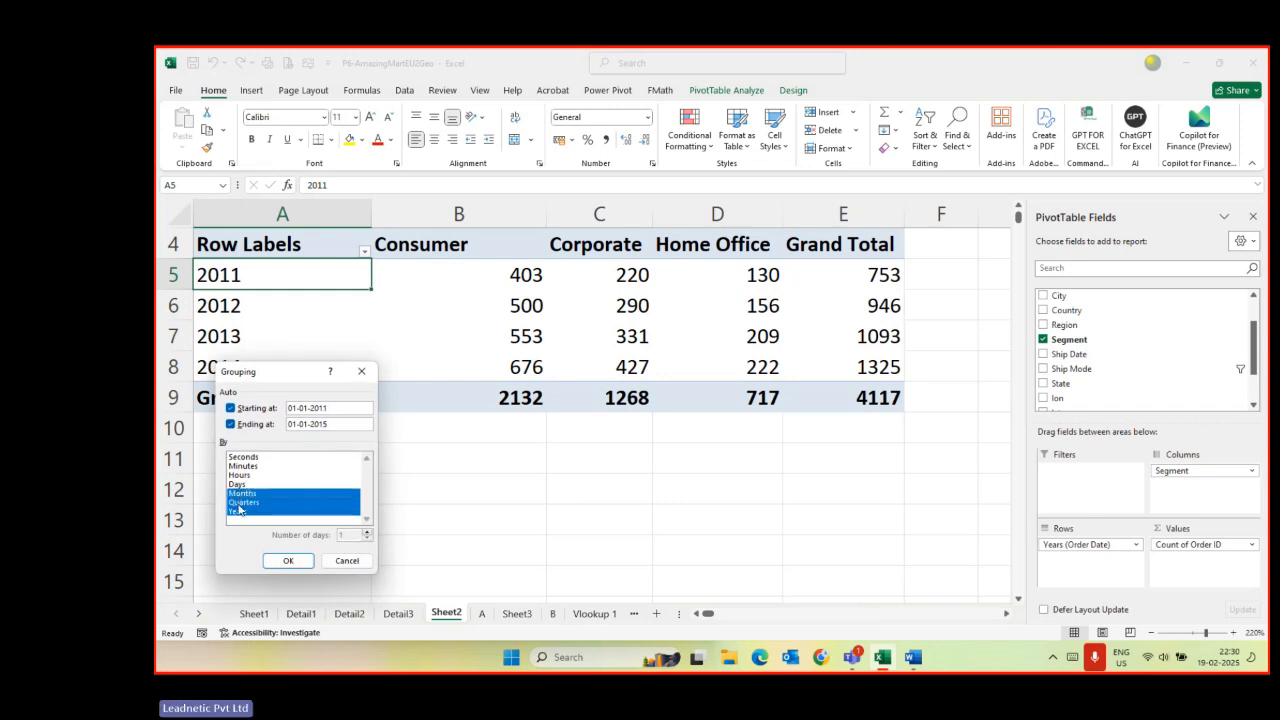
{"action": "left_click", "coordinate": [285, 560]}
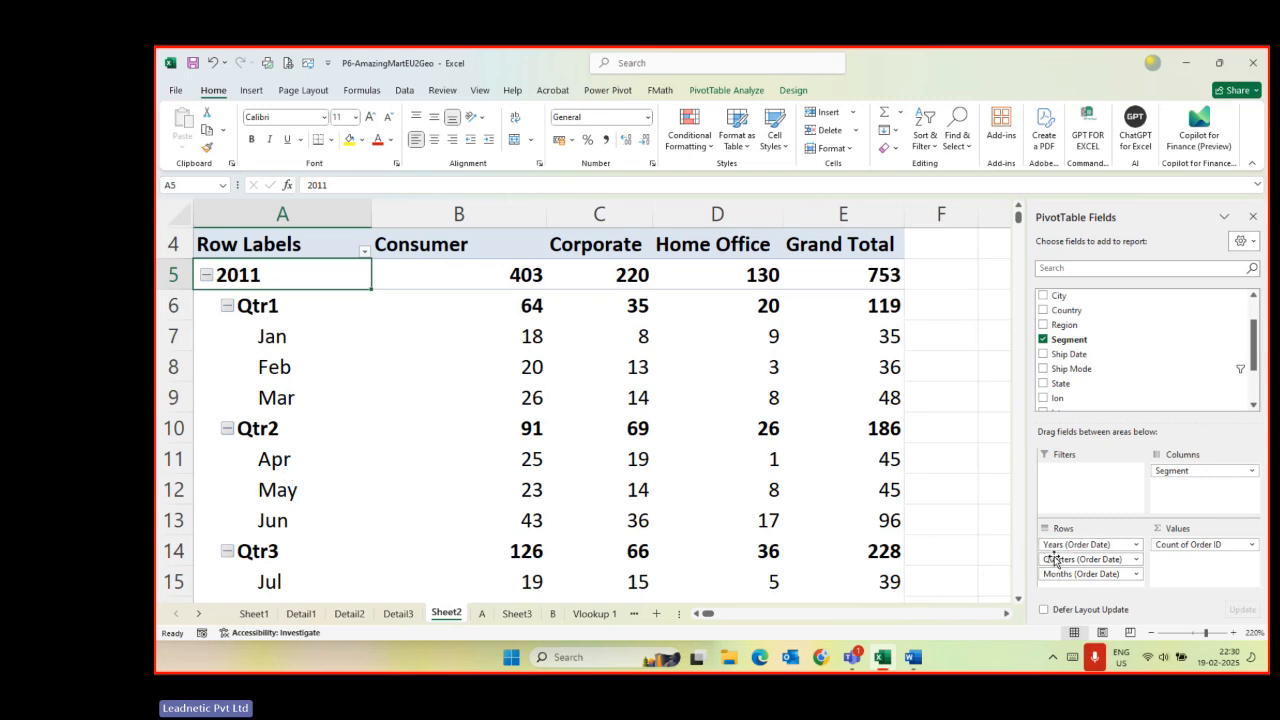
- Clear the grouped date fields from the rows and add Order Date to the rows again
{"action": "left_click_drag", "start_coordinate": [1069, 561], "coordinate": [1003, 391]}
{"action": "scroll", "coordinate": [1054, 329], "scroll_direction": "up", "scroll_amount": 2}
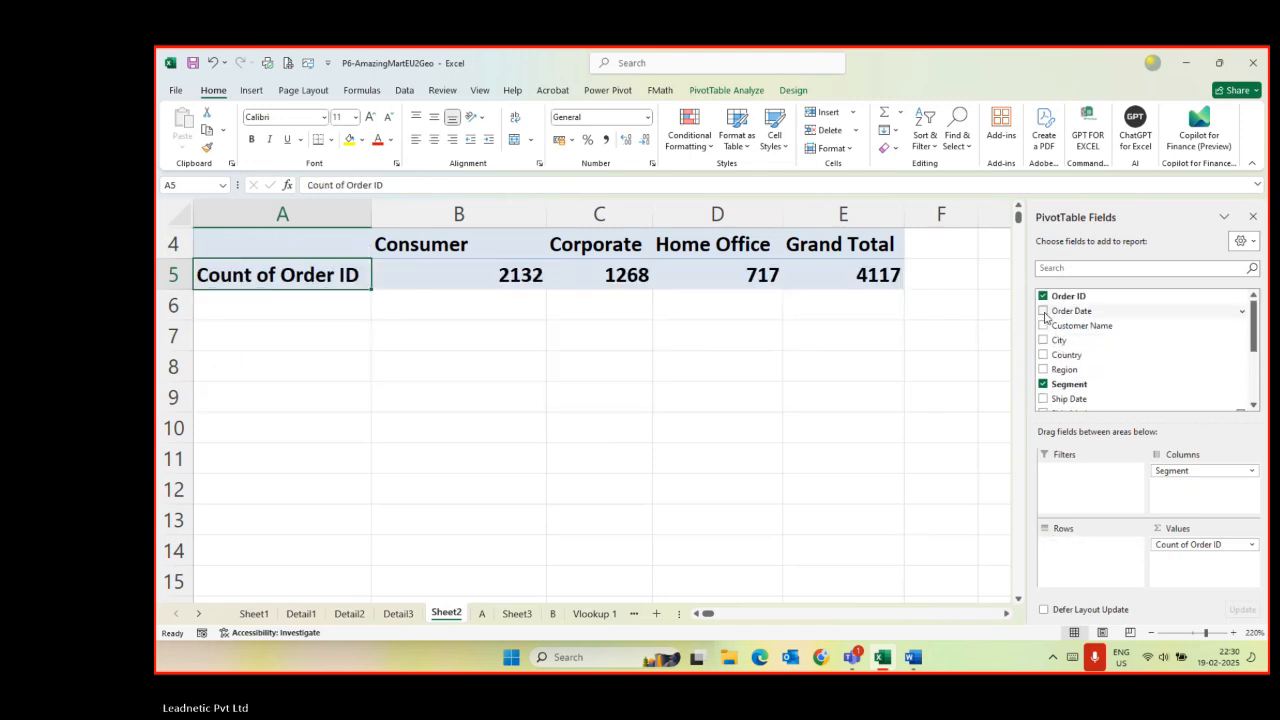
{"action": "left_click_drag", "start_coordinate": [1070, 314], "coordinate": [1074, 556]}
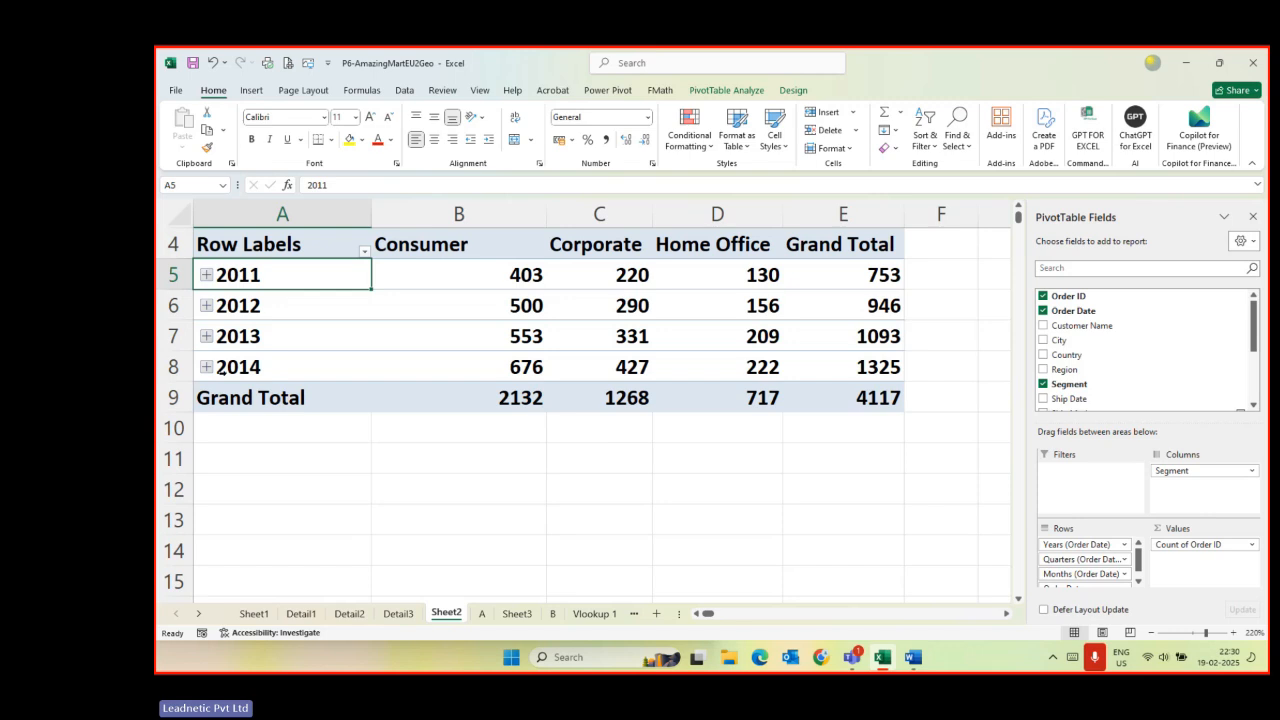
- Expand 2011, its Qtr1 and January down to the individual order dates
{"action": "left_click", "coordinate": [206, 275]}
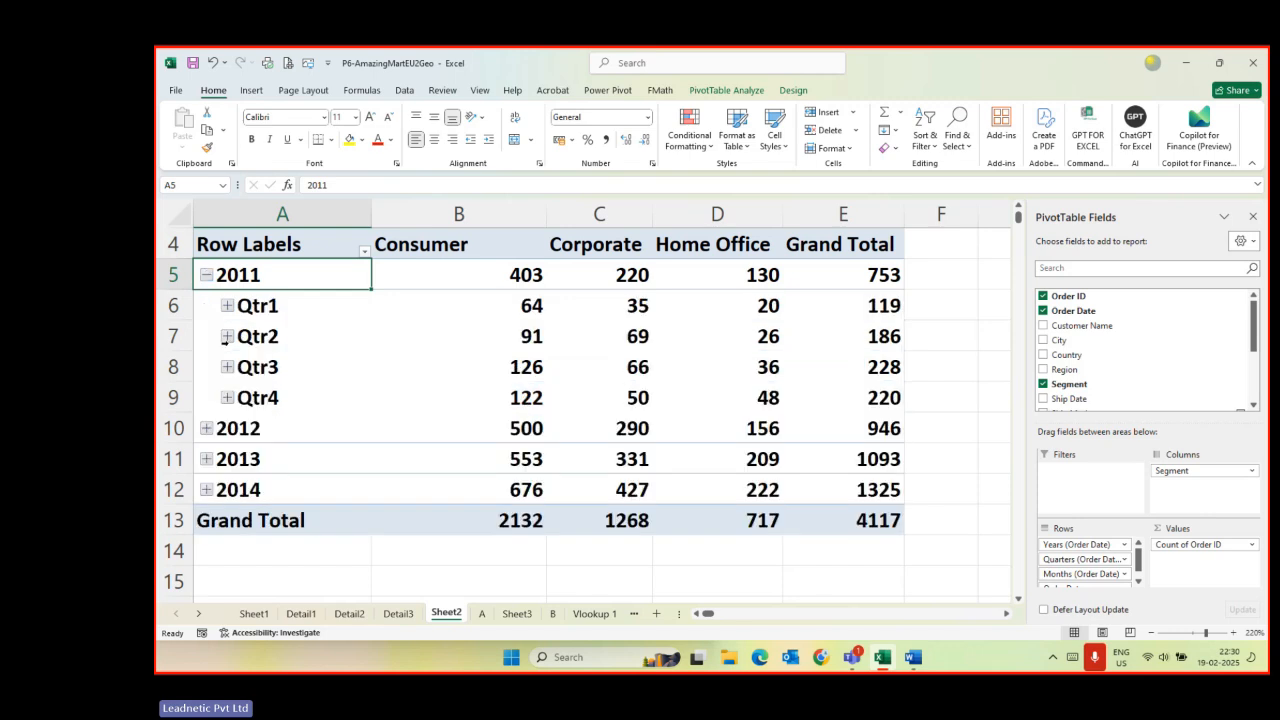
{"action": "left_click", "coordinate": [227, 307]}
{"action": "left_click", "coordinate": [244, 342]}
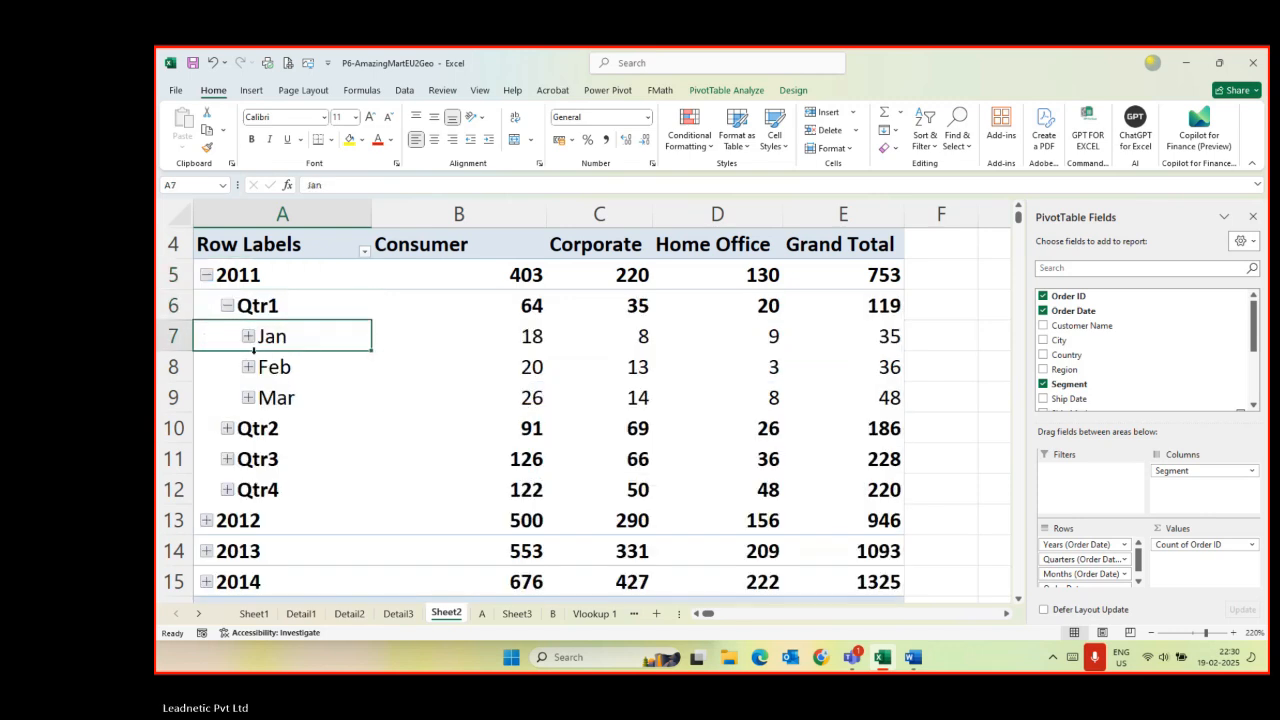
{"action": "left_click", "coordinate": [246, 339]}
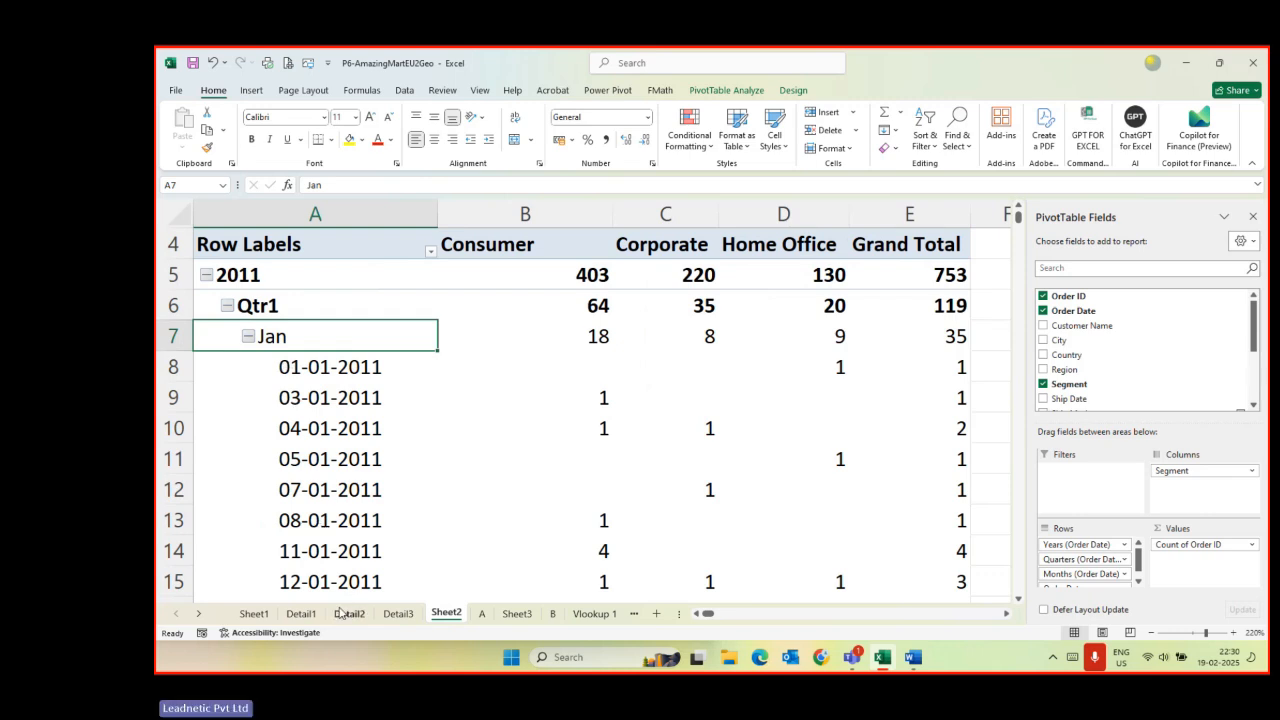
- Group the individual order dates by Months, Quarters and Years
{"action": "left_click", "coordinate": [320, 367]}
{"action": "right_click", "coordinate": [320, 367]}
{"action": "left_click", "coordinate": [376, 508]}
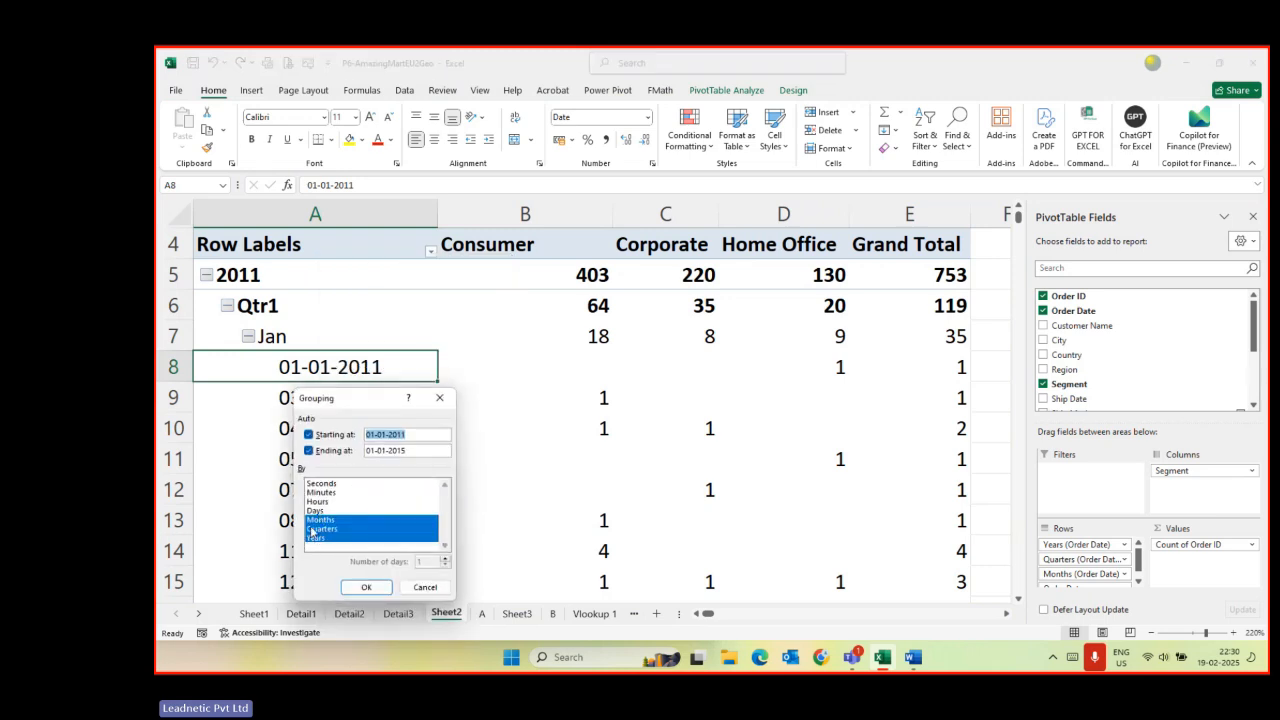
{"action": "left_click", "coordinate": [366, 587]}
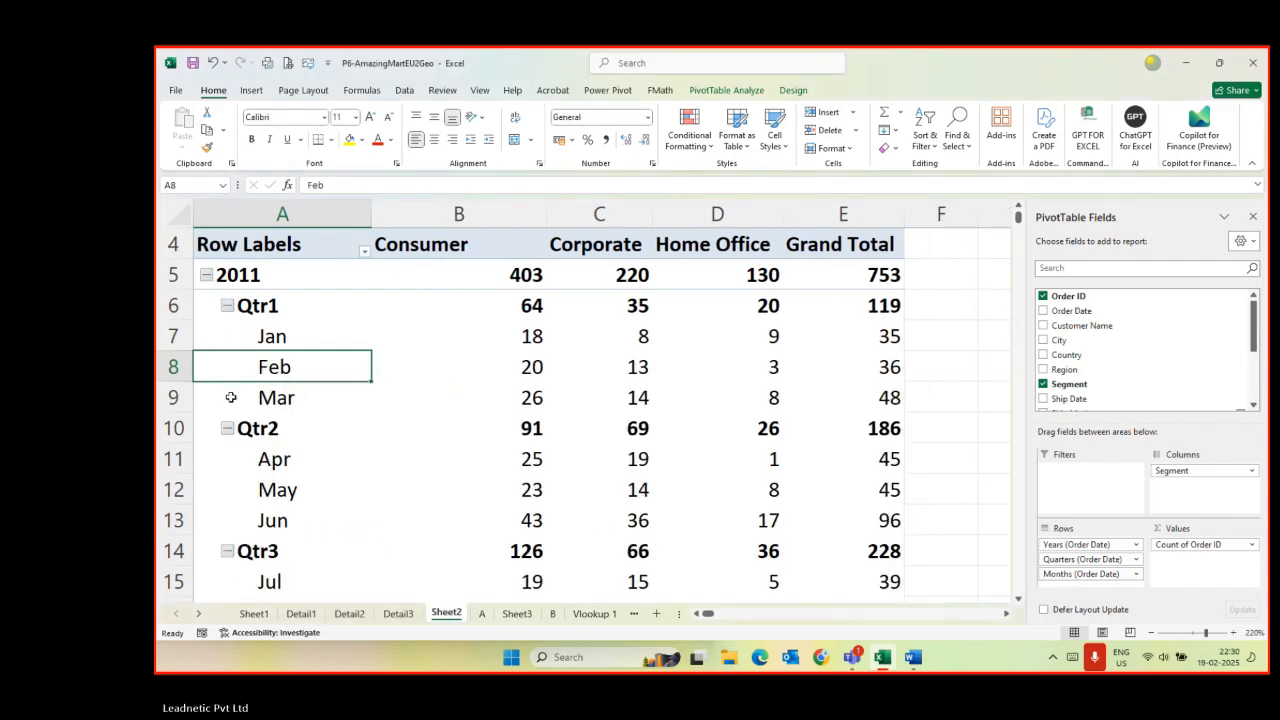
{"action": "left_click", "coordinate": [241, 306]}
{"action": "right_click", "coordinate": [241, 306]}
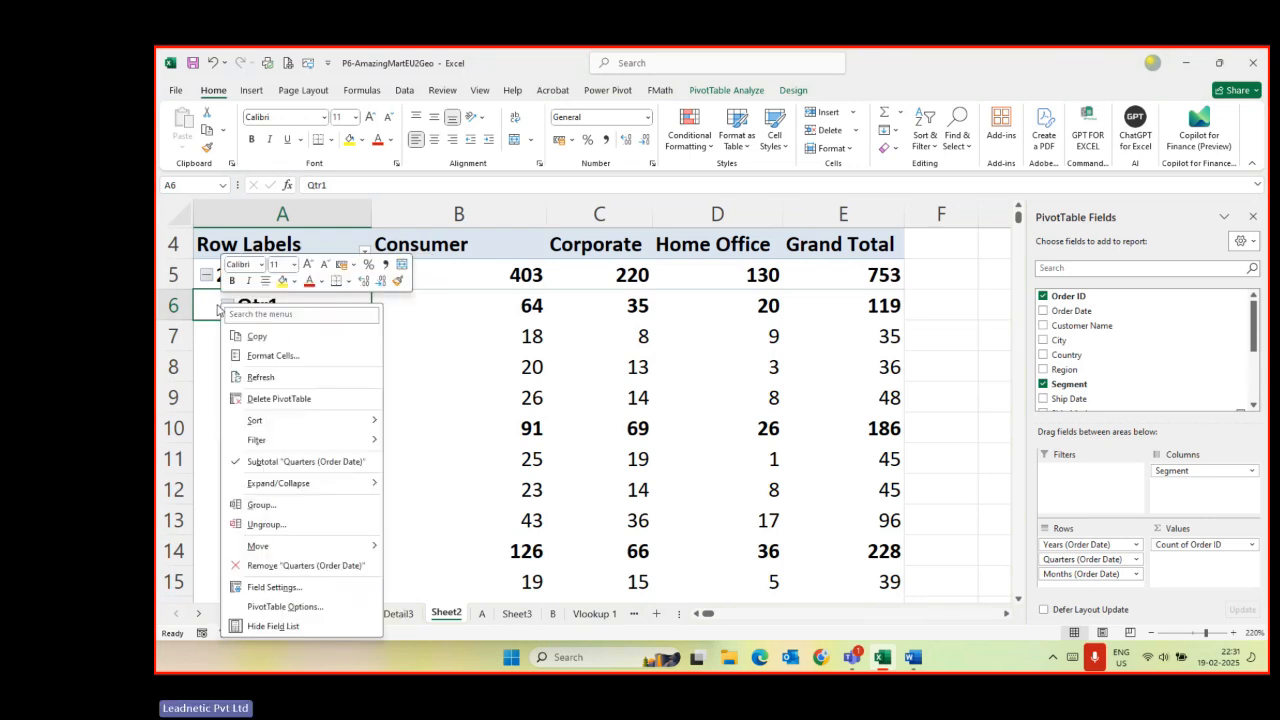
{"action": "key", "text": "Escape"}
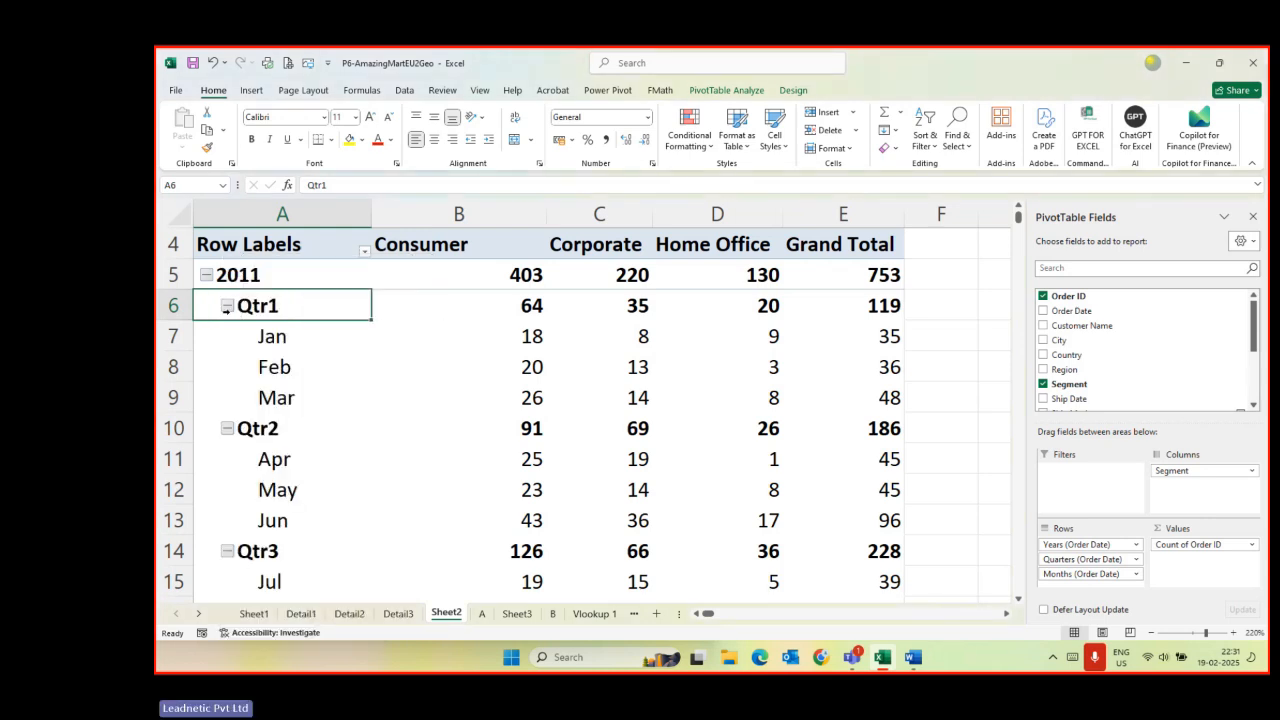
- Collapse Qtr1 through Qtr4 of 2011 individually to hide their months, briefly re-expanding some quarters along the way
{"action": "left_click", "coordinate": [228, 306]}
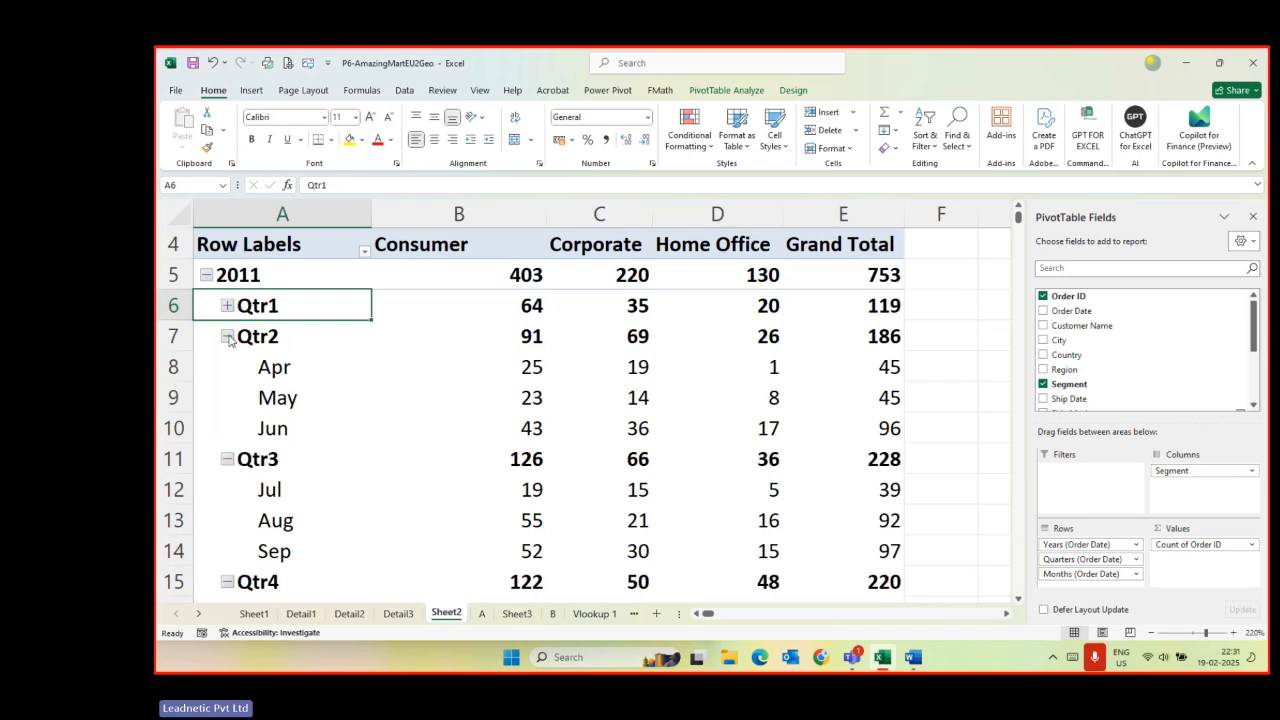
{"action": "left_click", "coordinate": [228, 337]}
{"action": "left_click", "coordinate": [228, 367]}
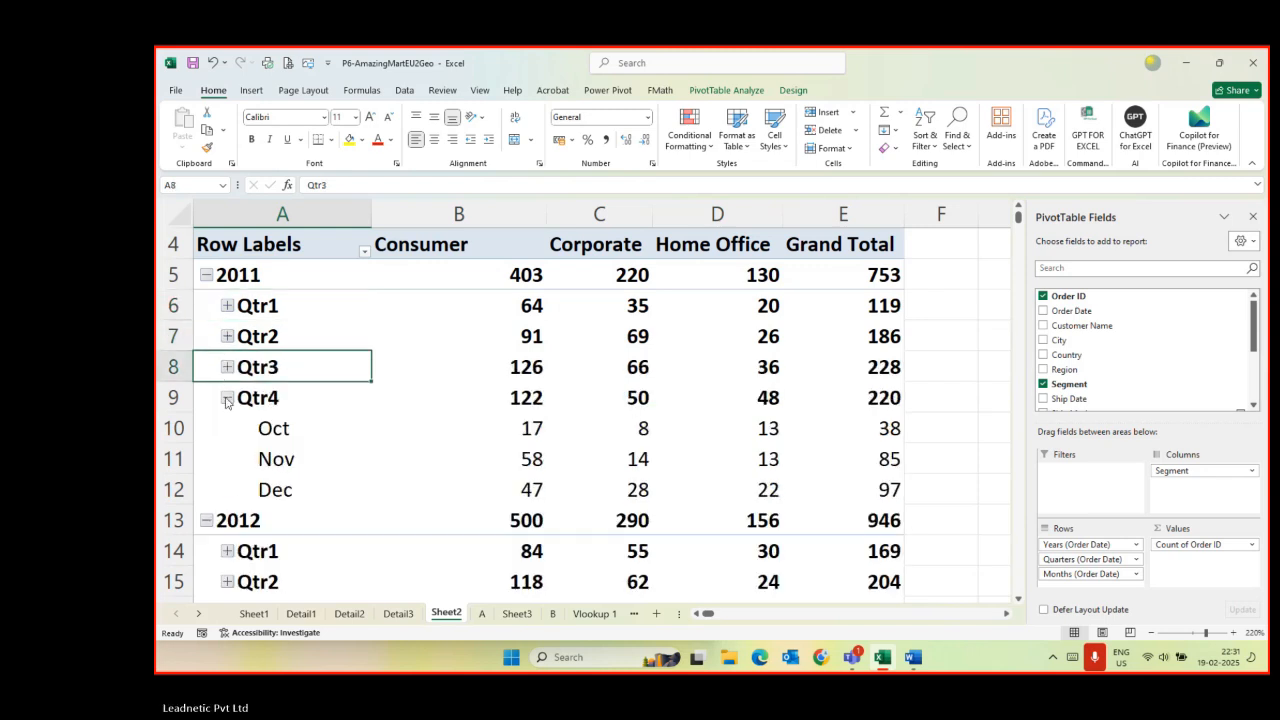
{"action": "left_click", "coordinate": [226, 398]}
{"action": "left_click", "coordinate": [226, 398]}
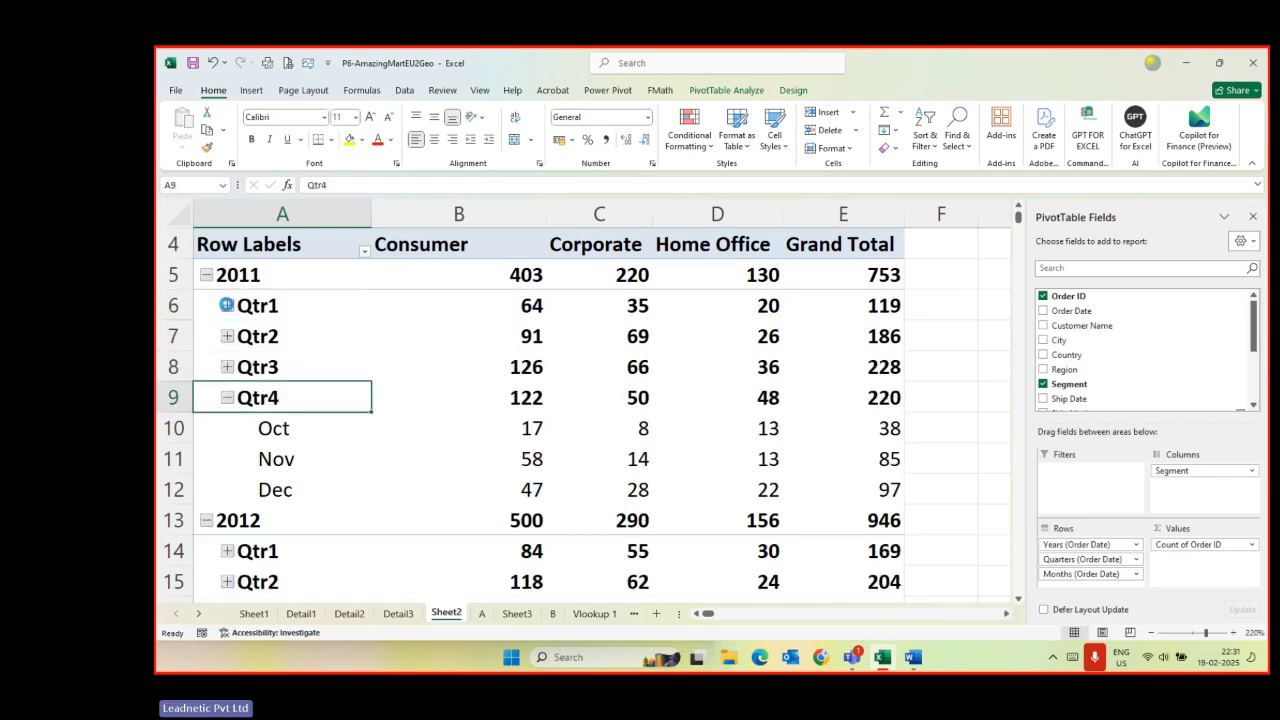
{"action": "left_click", "coordinate": [228, 306]}
{"action": "left_click", "coordinate": [228, 428]}
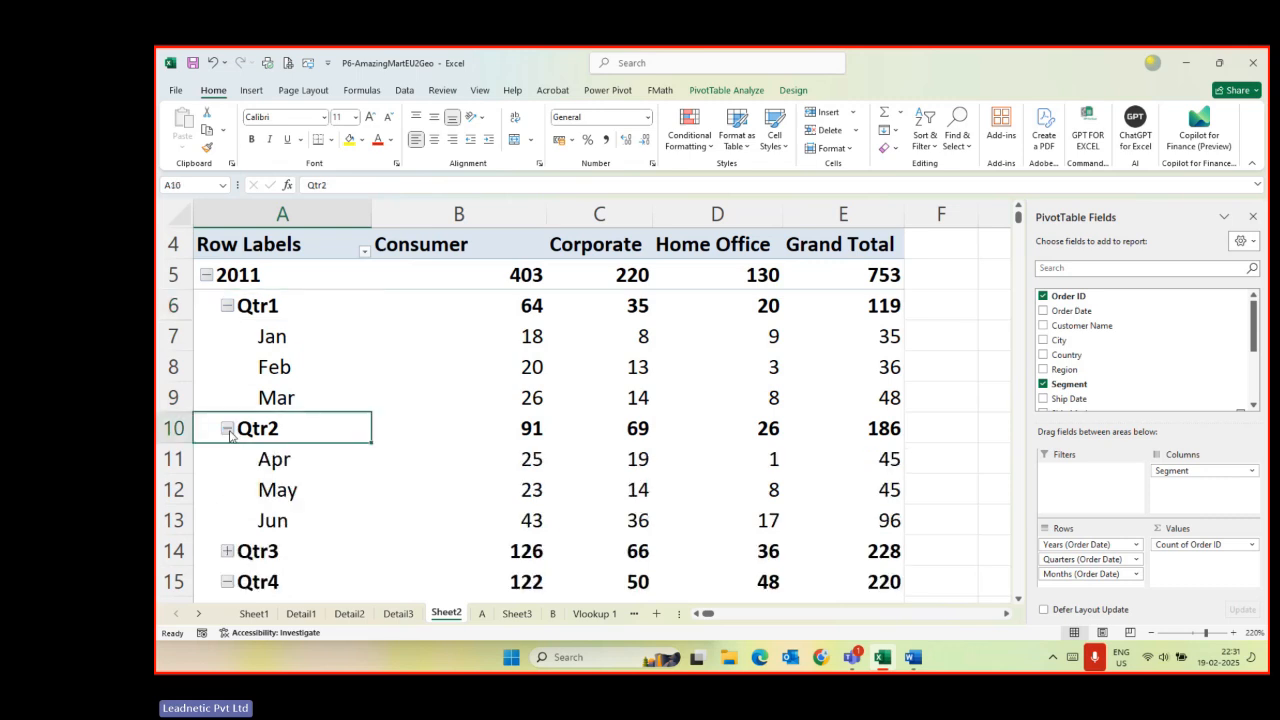
{"action": "left_click", "coordinate": [228, 306]}
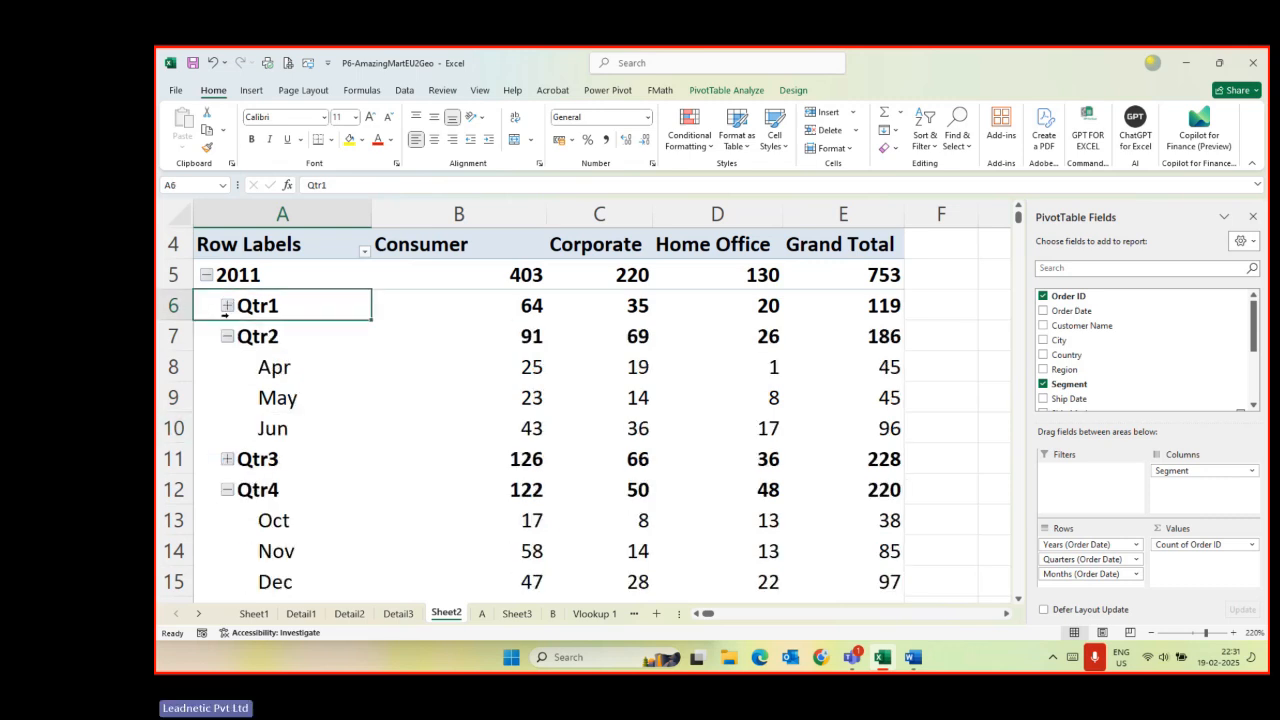
{"action": "left_click", "coordinate": [228, 337]}
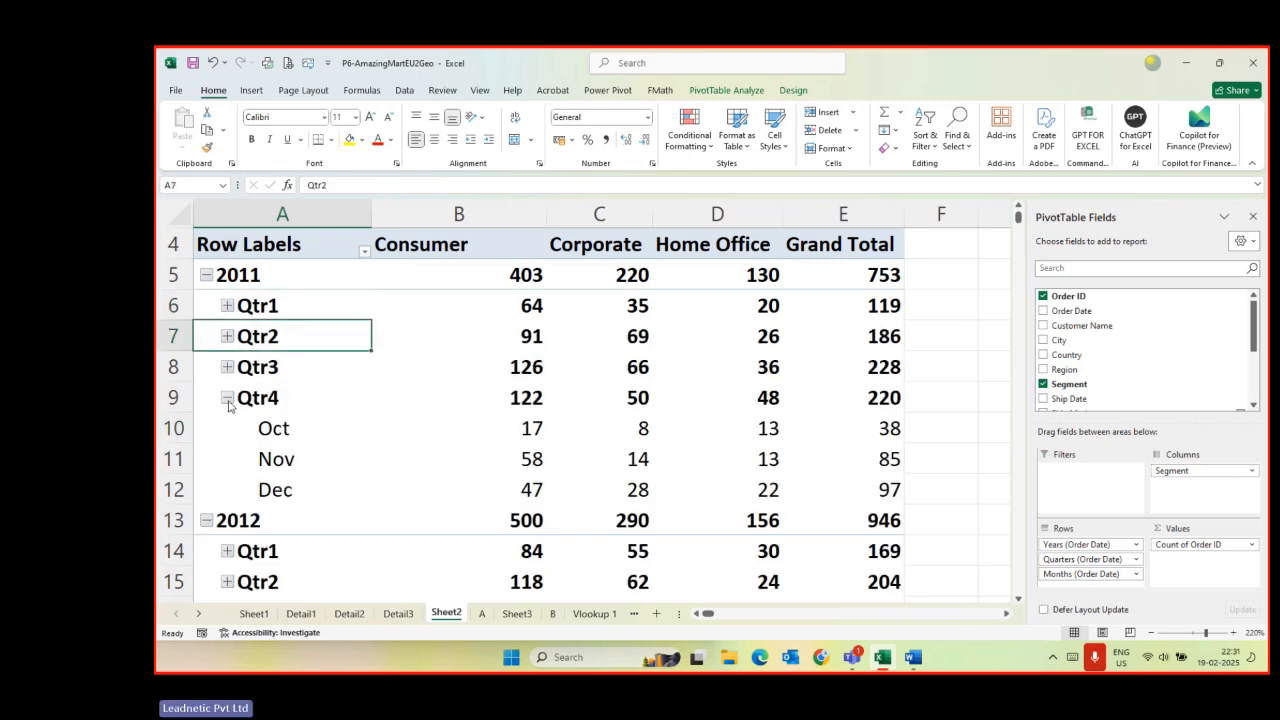
{"action": "left_click", "coordinate": [228, 398]}
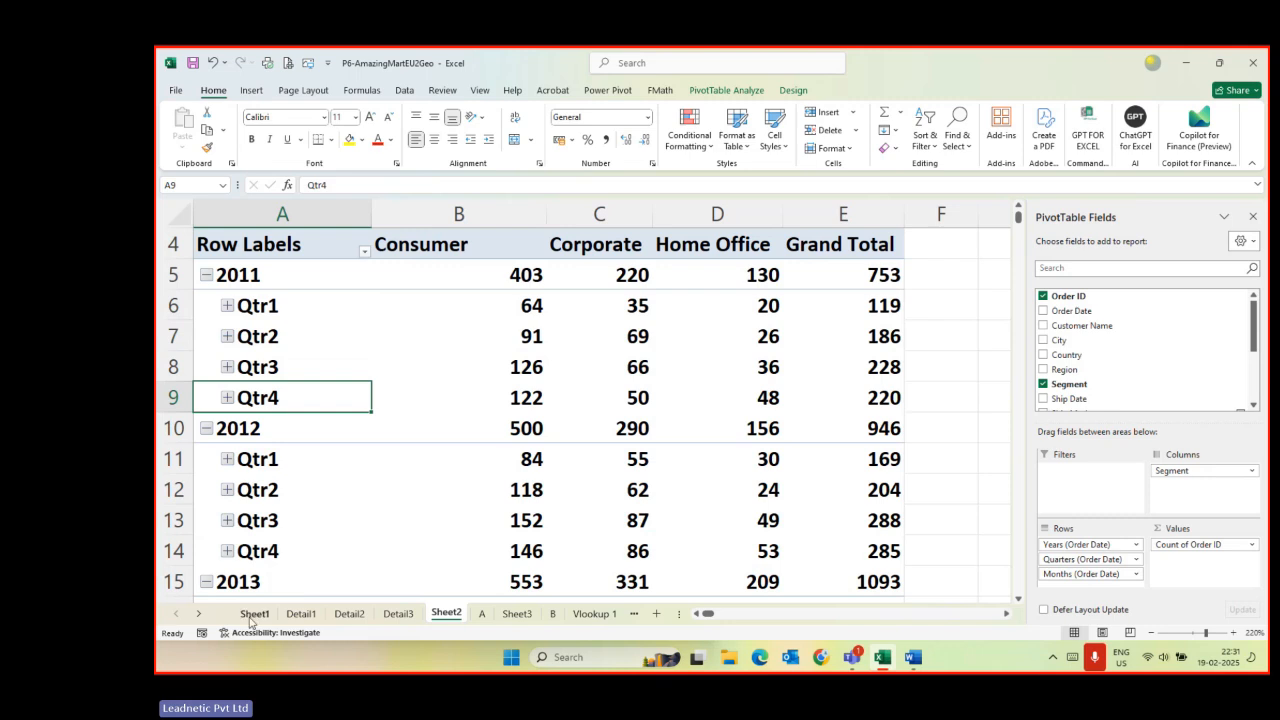
- Expand the entire Quarters (Order Date) field and review the monthly order counts through 2014
{"action": "right_click", "coordinate": [253, 311]}
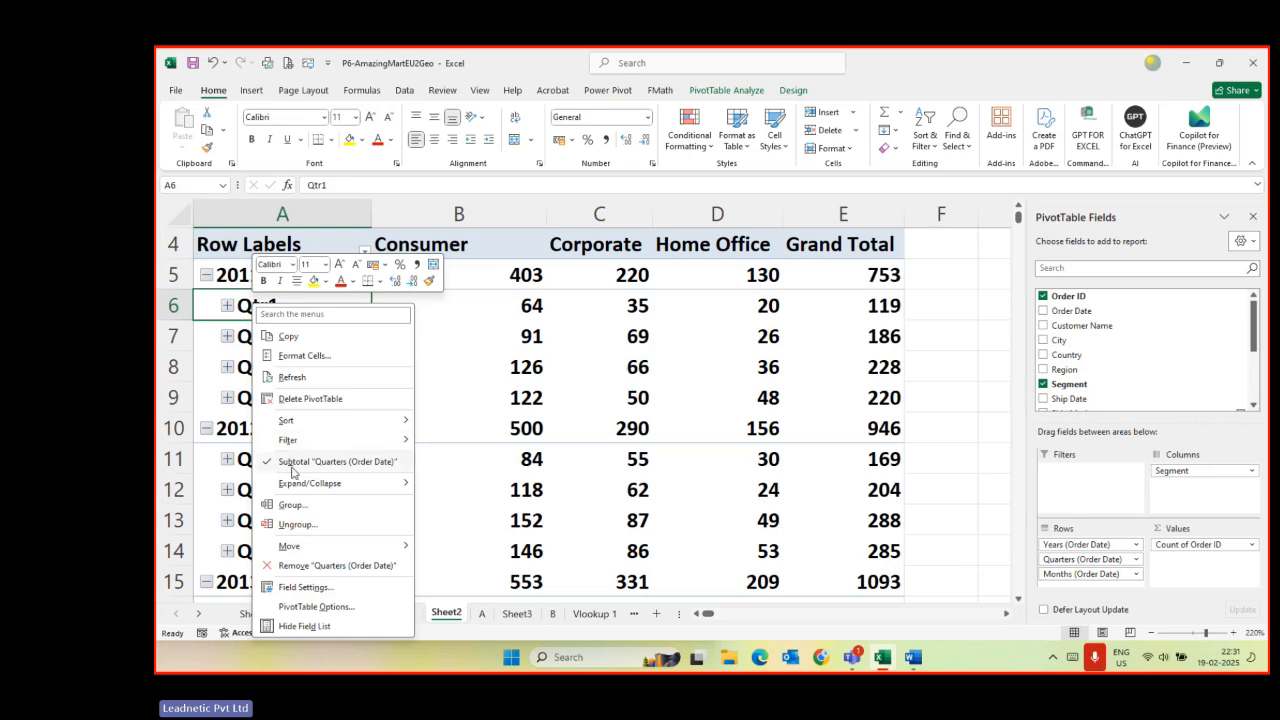
{"action": "mouse_move", "coordinate": [300, 490]}
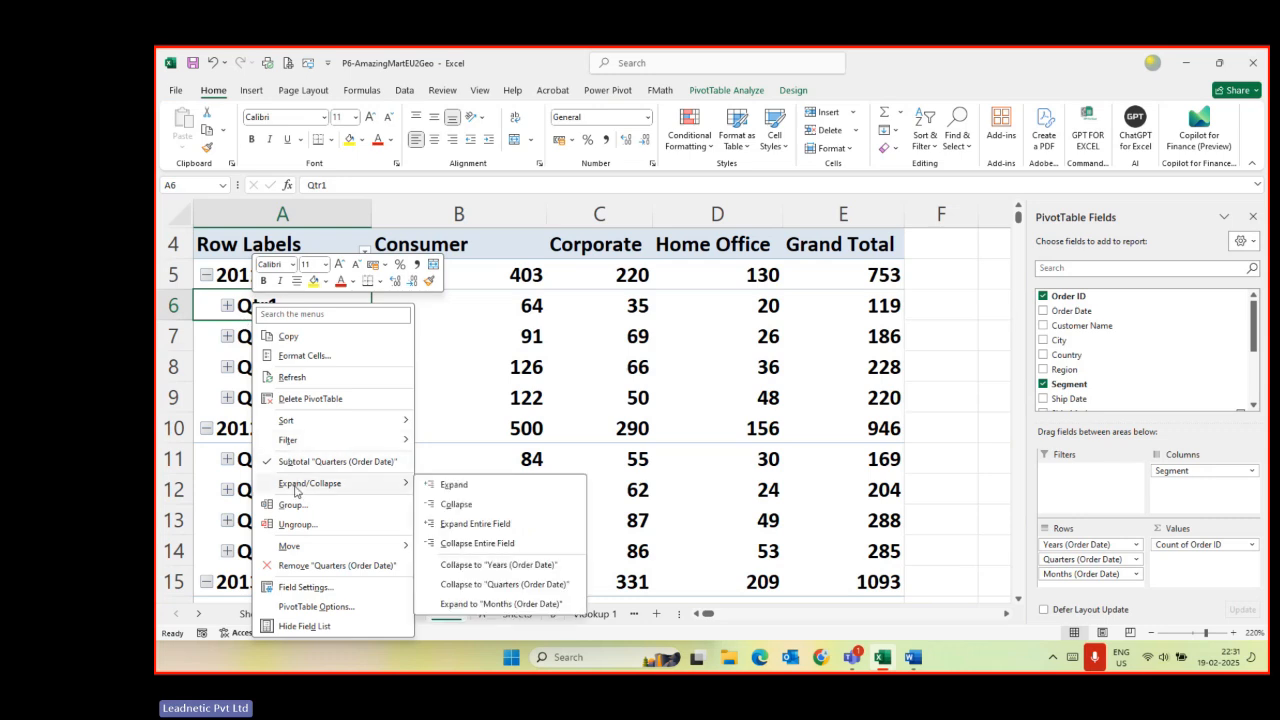
{"action": "left_click", "coordinate": [462, 524]}
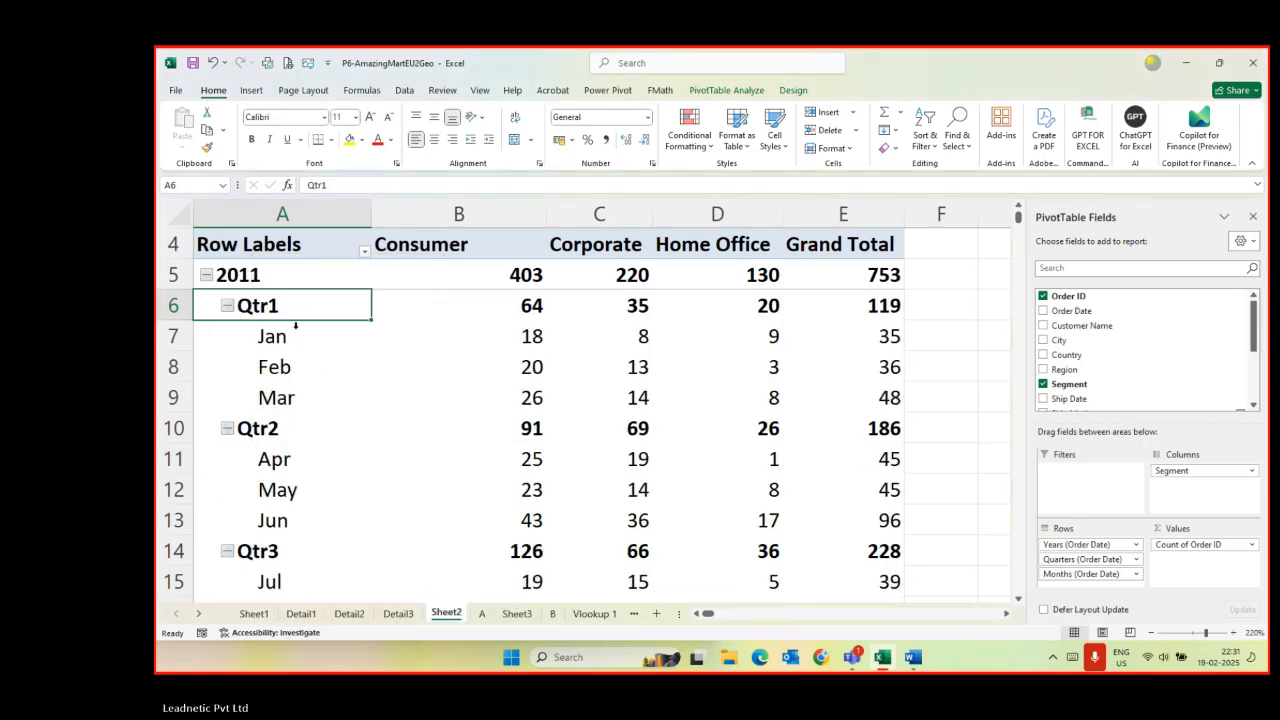
{"action": "scroll", "coordinate": [295, 325], "scroll_direction": "down", "scroll_amount": 14}
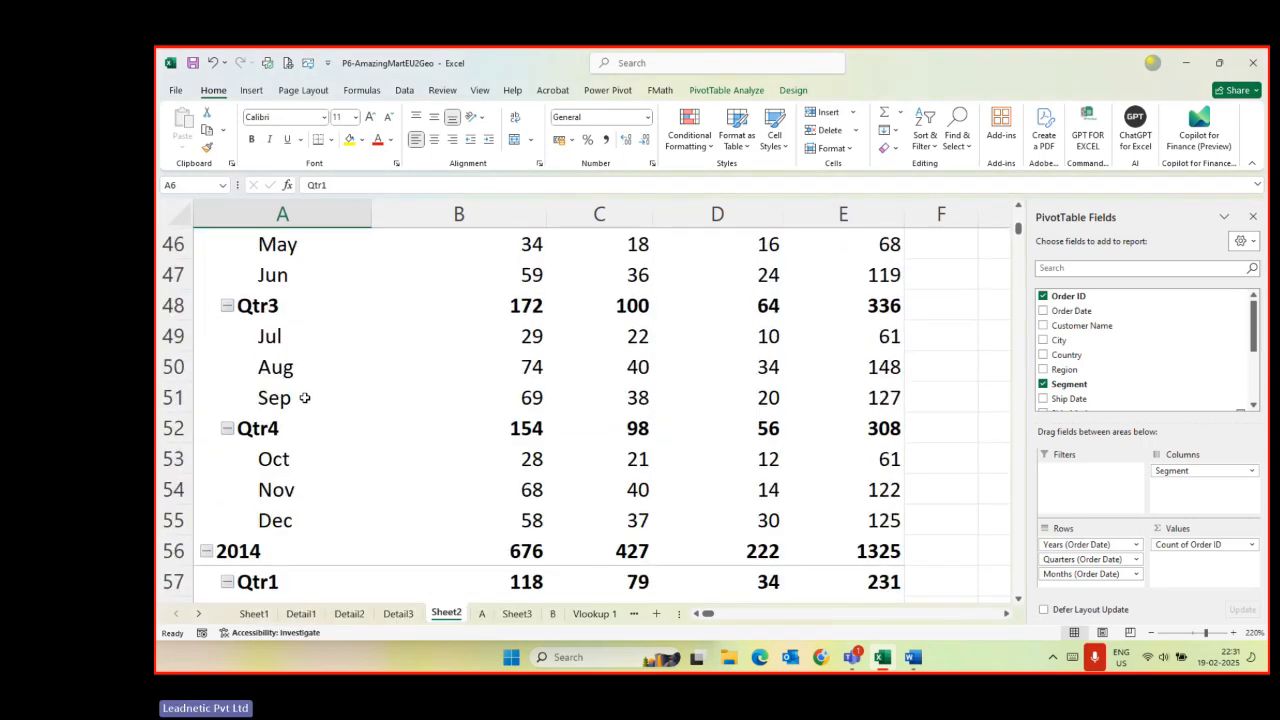
{"action": "scroll", "coordinate": [305, 398], "scroll_direction": "down", "scroll_amount": 2}
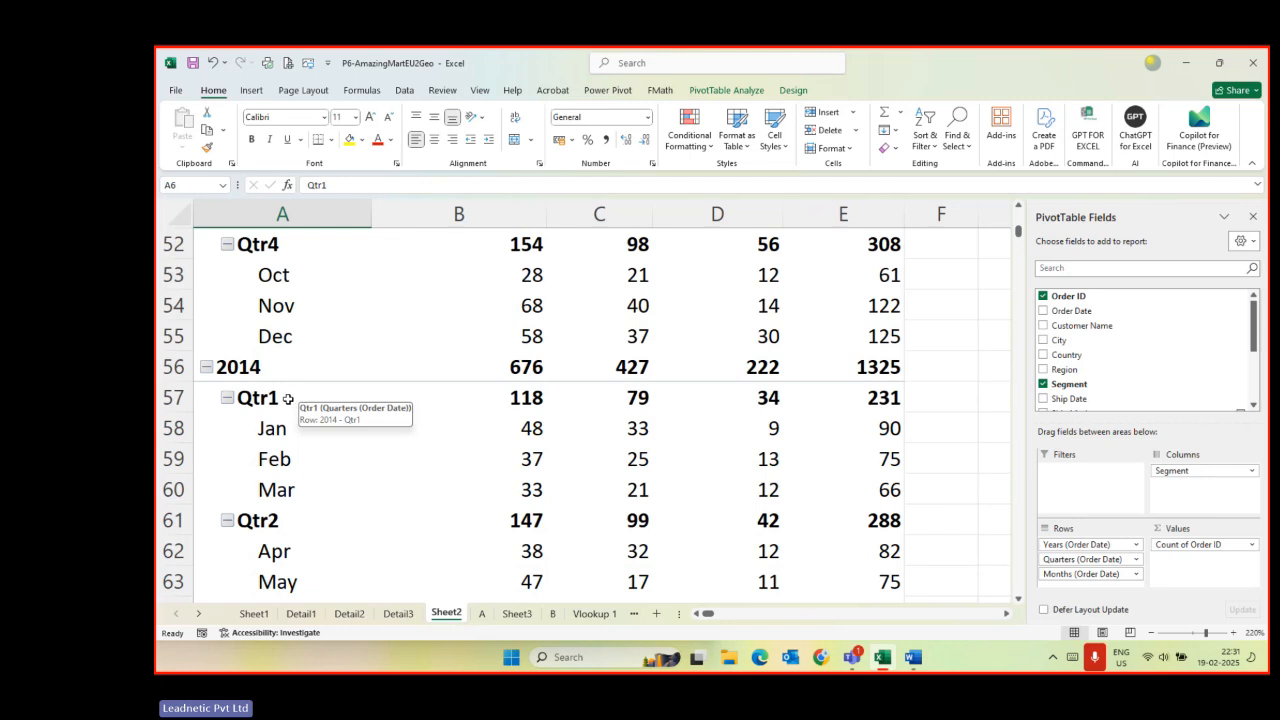
{"action": "scroll", "coordinate": [295, 398], "scroll_direction": "down", "scroll_amount": 7}
{"action": "scroll", "coordinate": [288, 399], "scroll_direction": "up", "scroll_amount": 2}
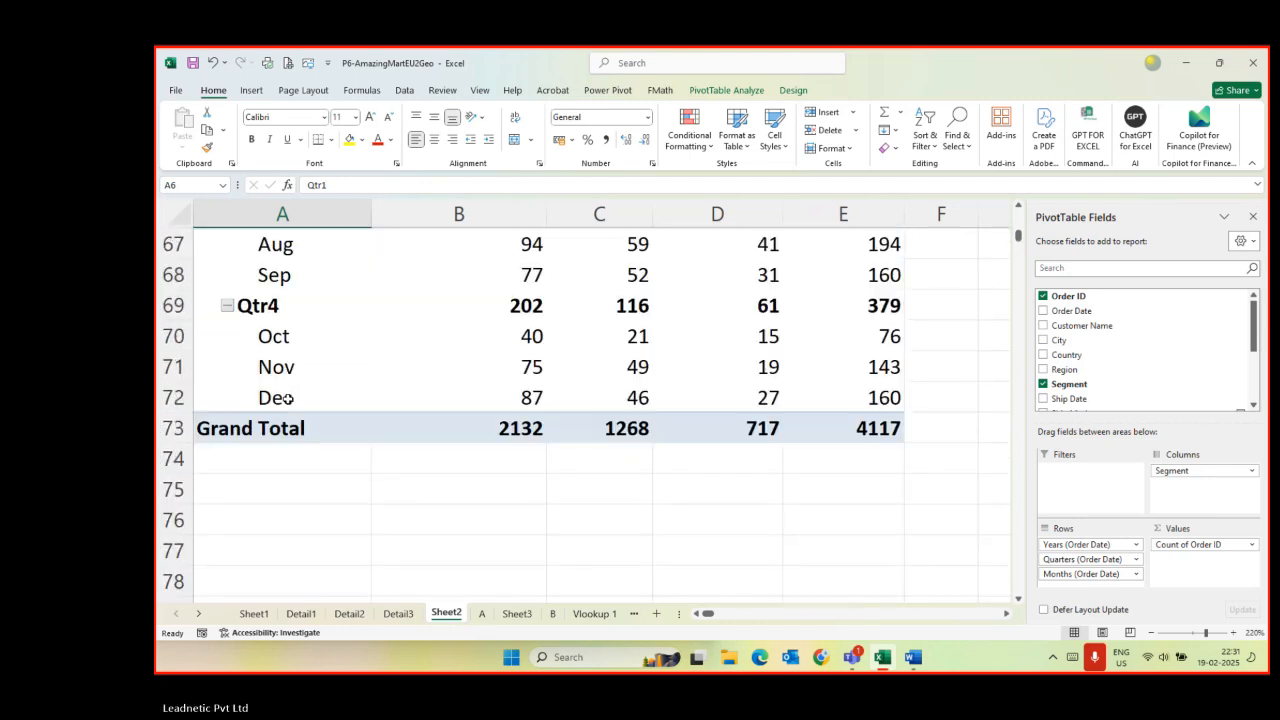
{"action": "scroll", "coordinate": [288, 398], "scroll_direction": "up", "scroll_amount": 3}
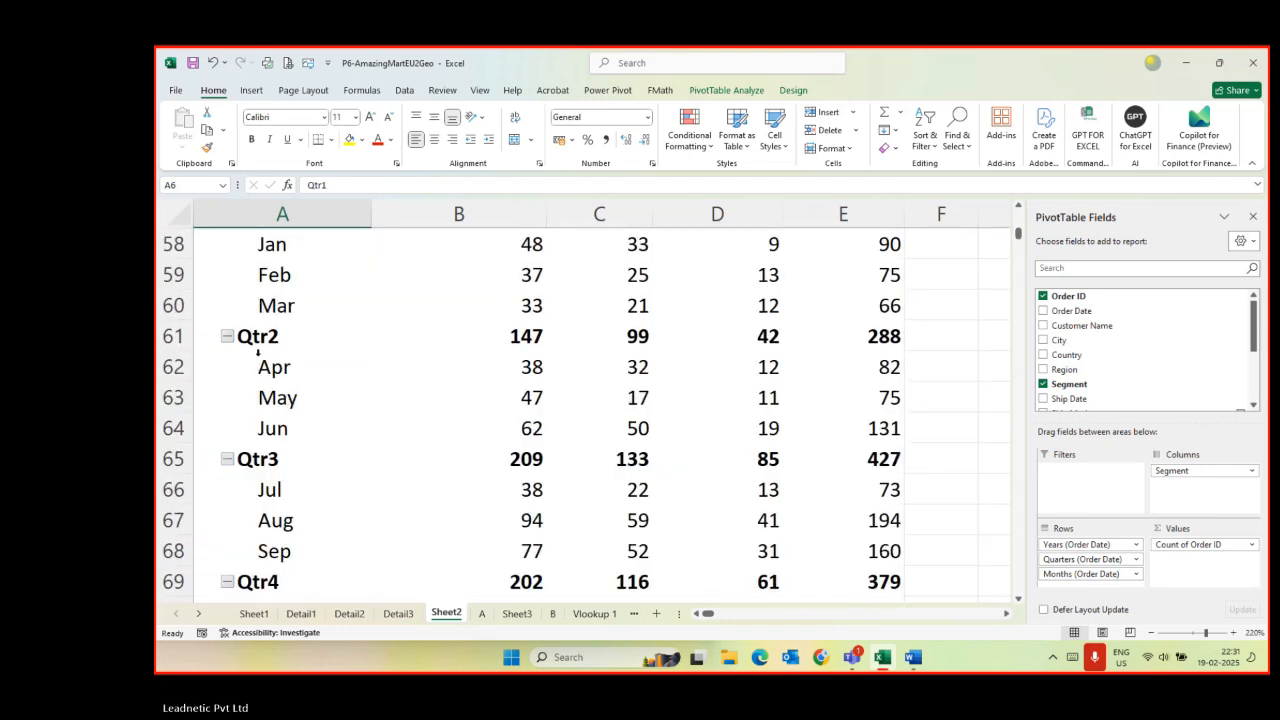
{"action": "scroll", "coordinate": [250, 345], "scroll_direction": "down", "scroll_amount": 4}
{"action": "scroll", "coordinate": [235, 358], "scroll_direction": "up", "scroll_amount": 5}
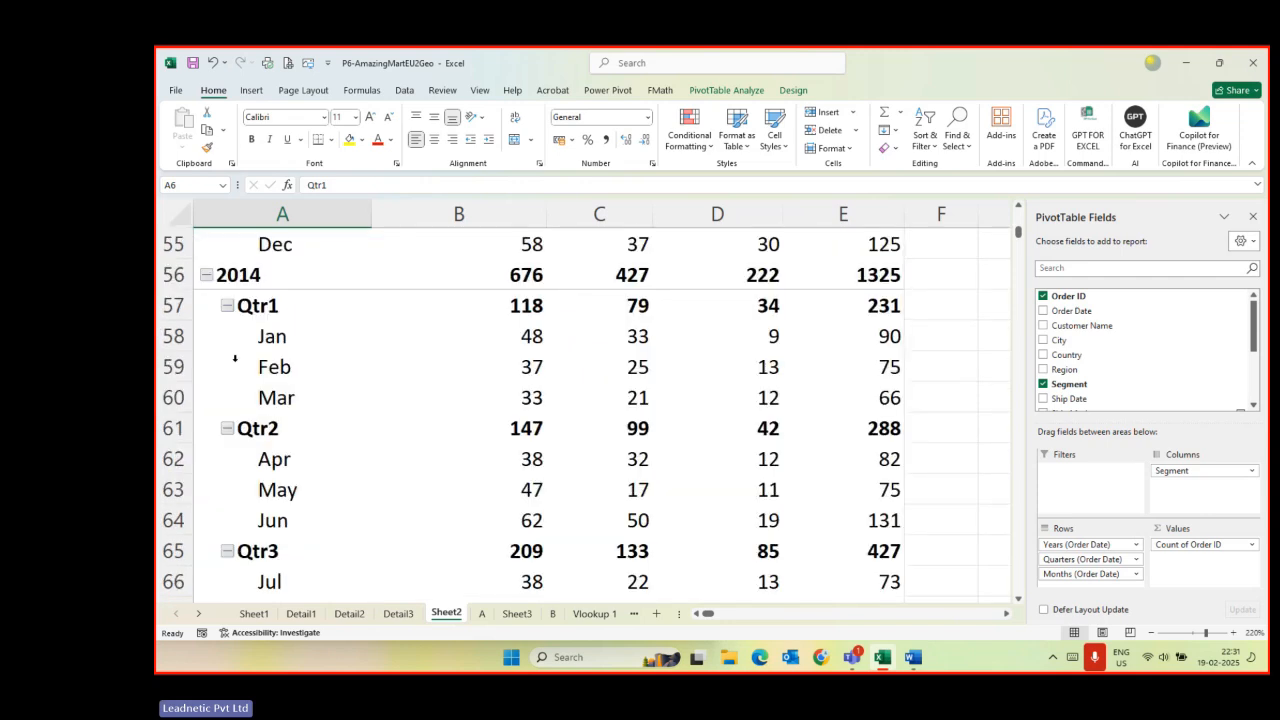
- Collapse the entire Quarters (Order Date) field from the Qtr1 label of 2014
{"action": "right_click", "coordinate": [251, 309]}
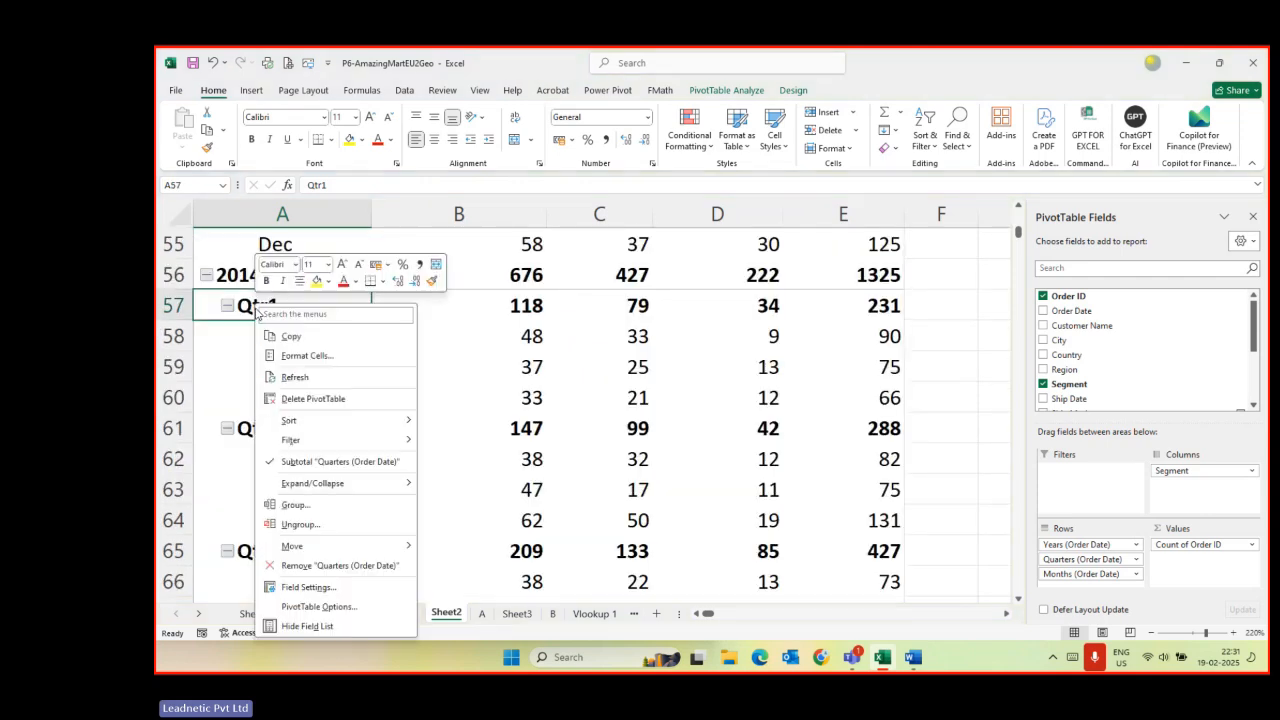
{"action": "mouse_move", "coordinate": [331, 485]}
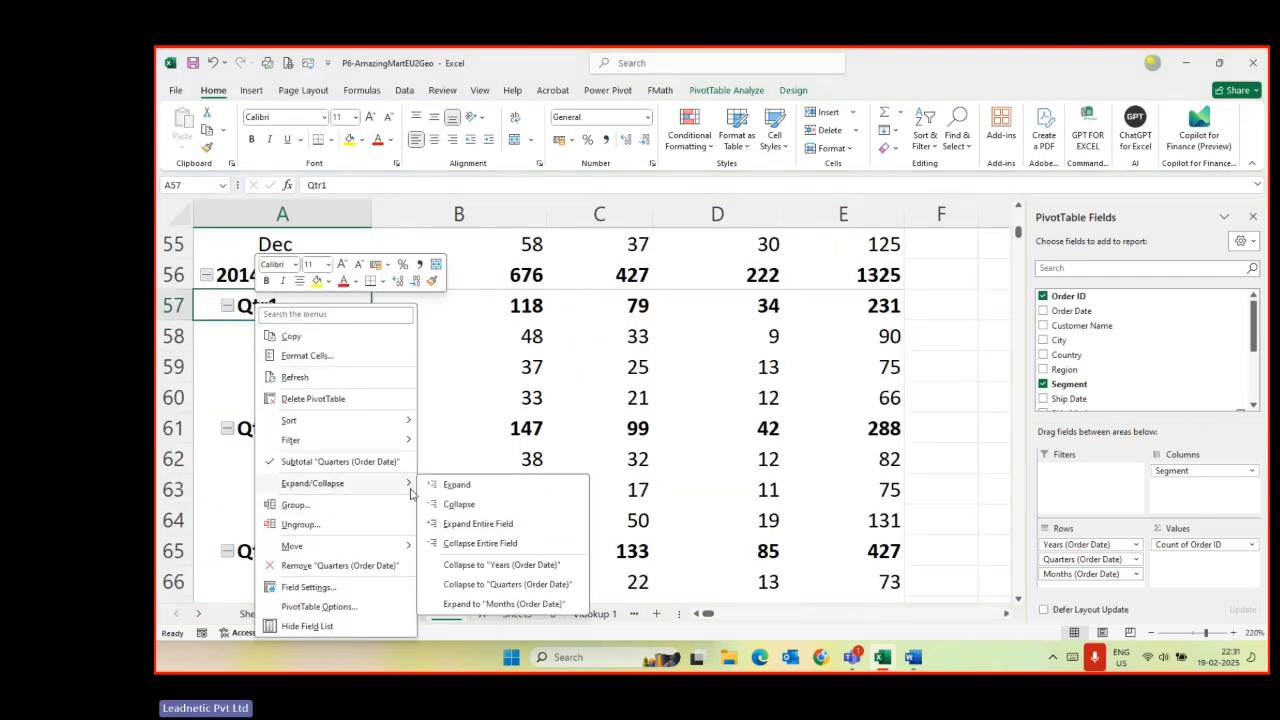
{"action": "left_click", "coordinate": [466, 547]}
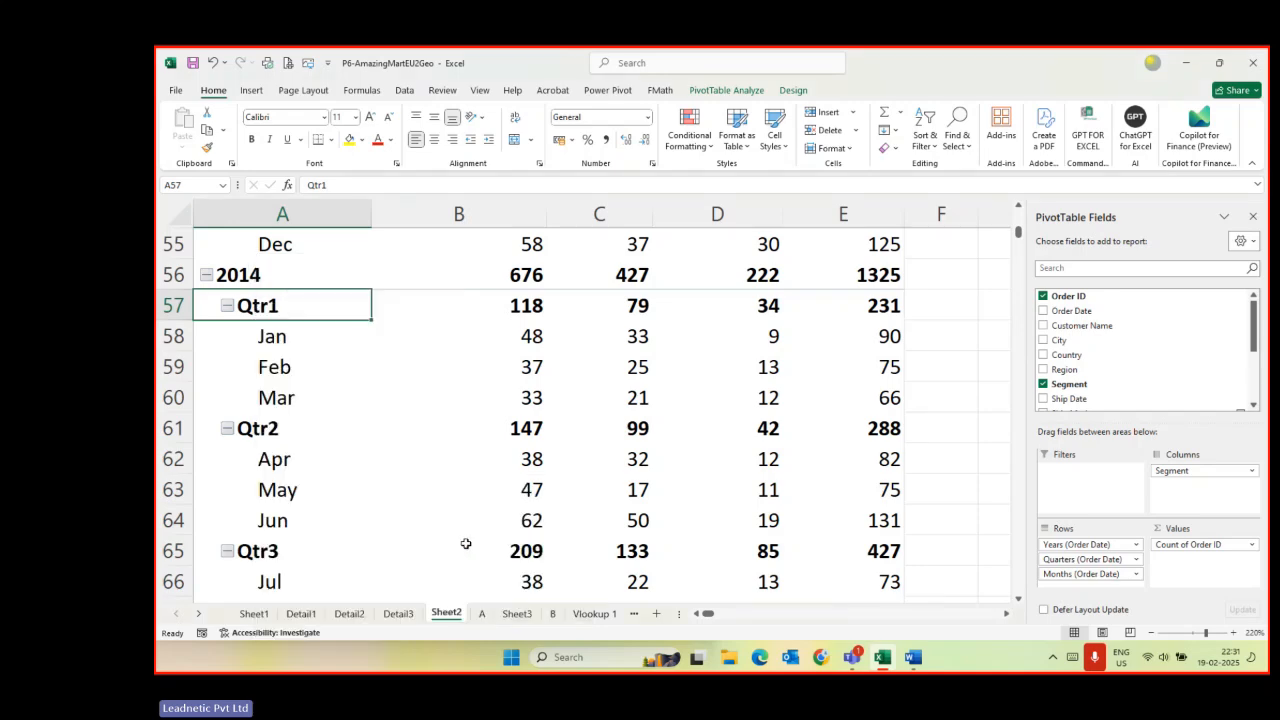
{"action": "scroll", "coordinate": [357, 475], "scroll_direction": "up", "scroll_amount": 18}
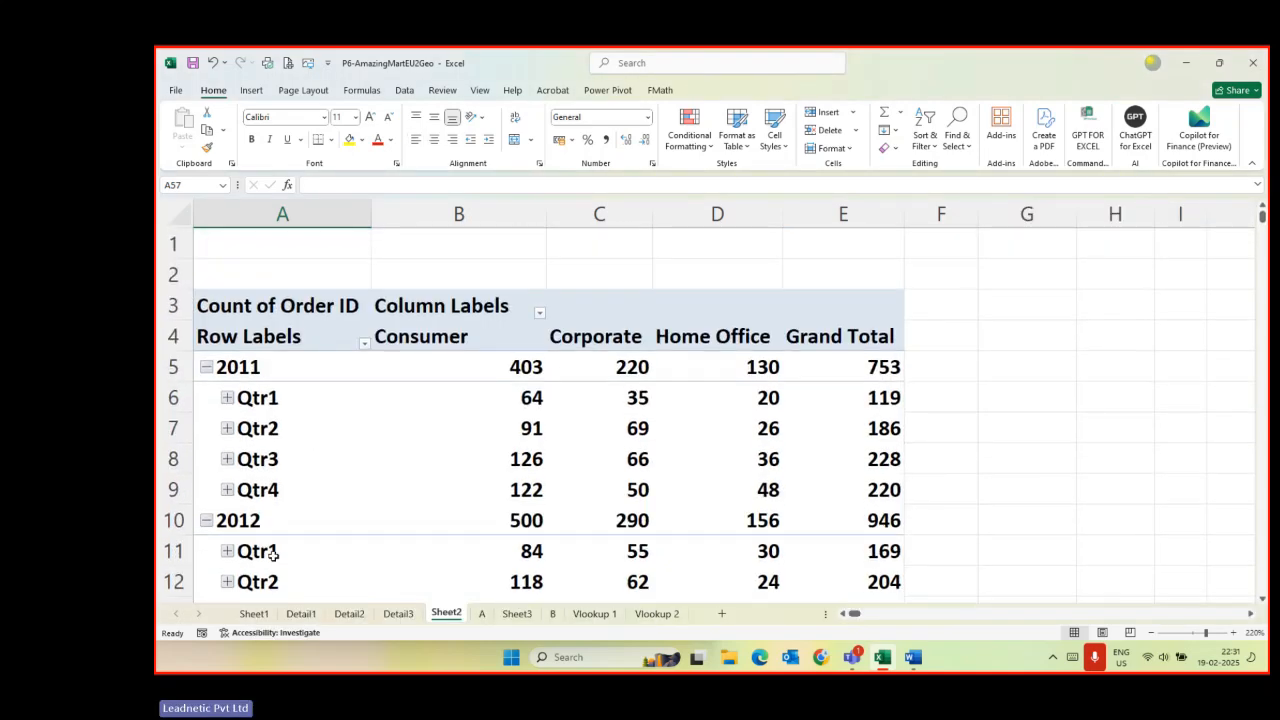
- Collapse the entire Years (Order Date) field so only the year rows are listed
{"action": "right_click", "coordinate": [236, 368]}
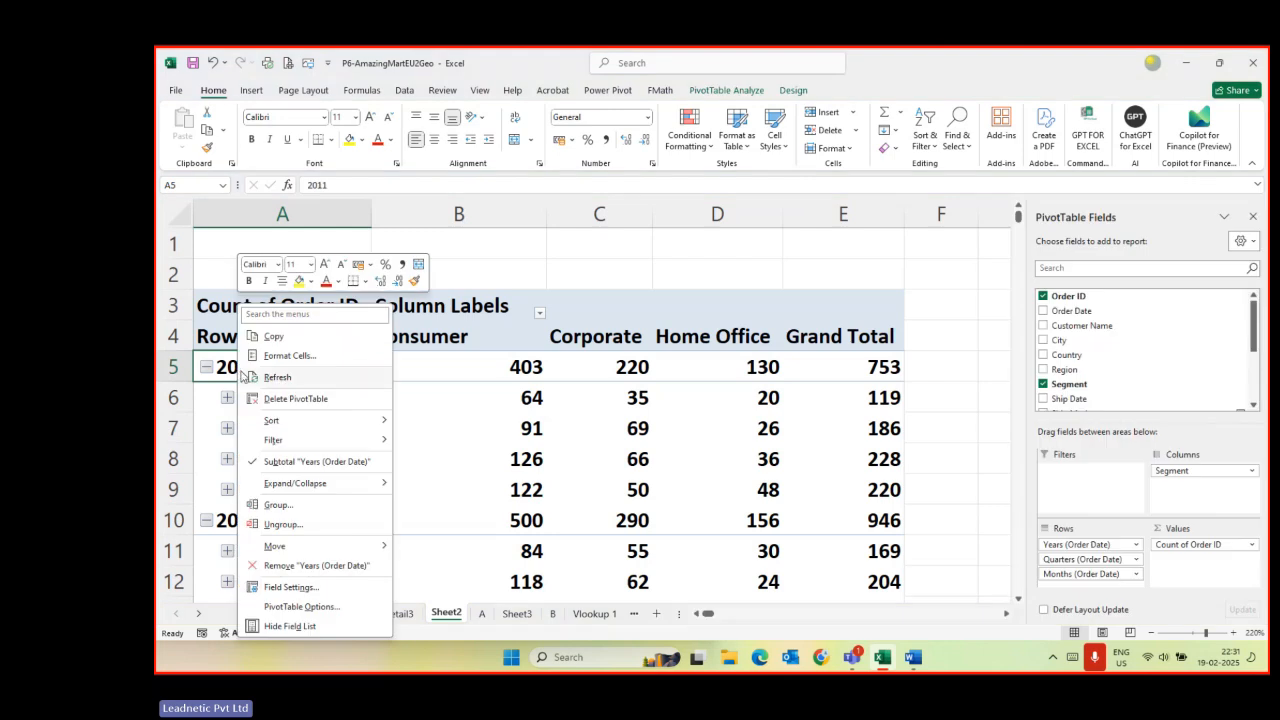
{"action": "mouse_move", "coordinate": [330, 483]}
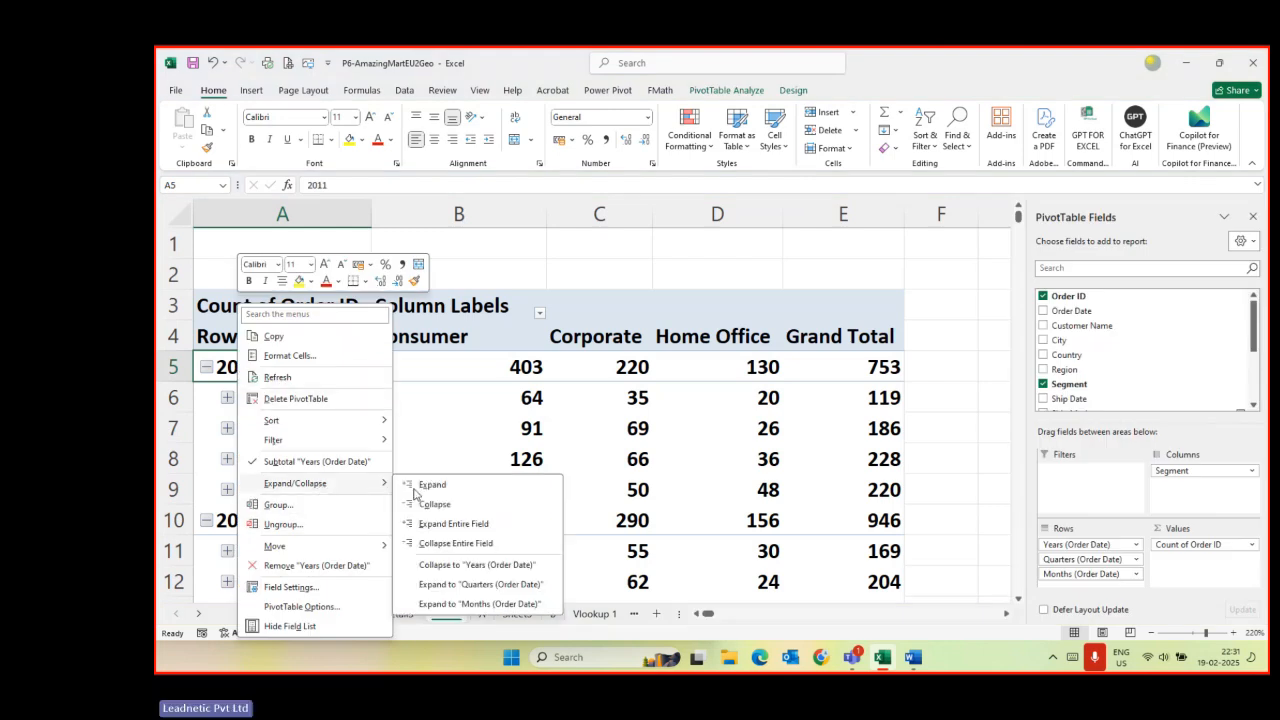
{"action": "left_click", "coordinate": [445, 543]}
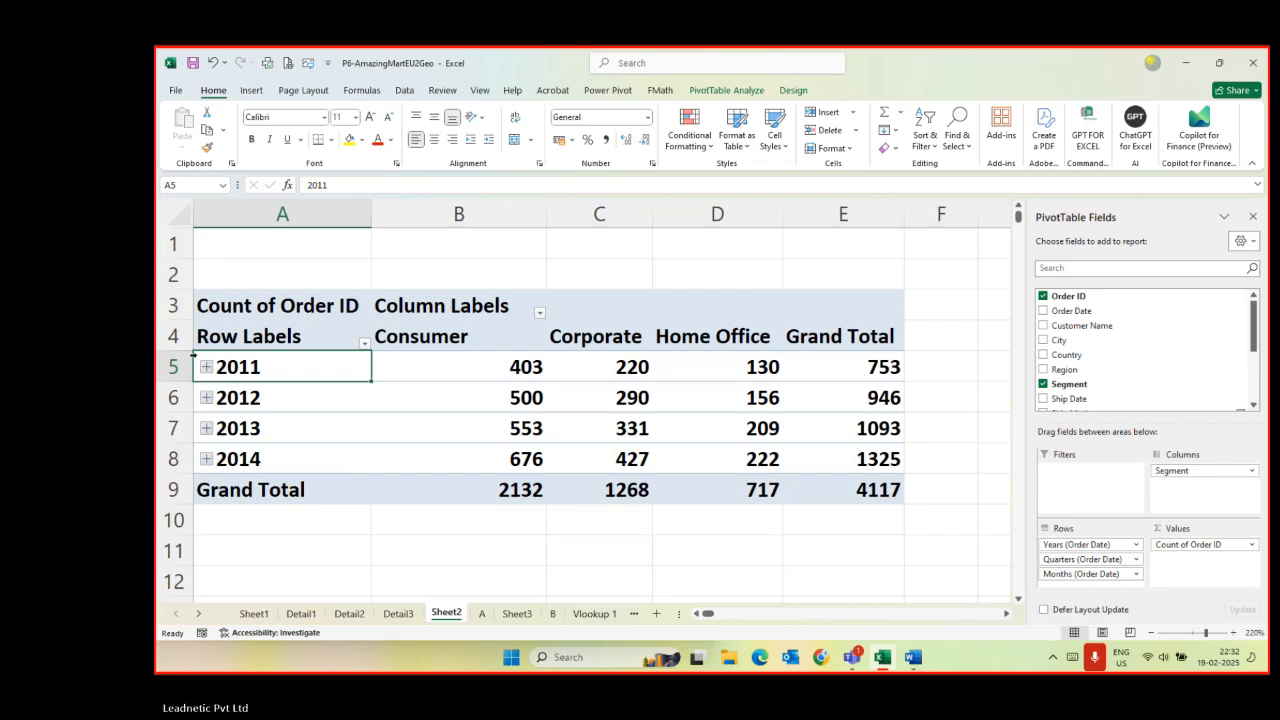
- Insert slicers for the Country and Region fields of the PivotTable
{"action": "left_click", "coordinate": [251, 90]}
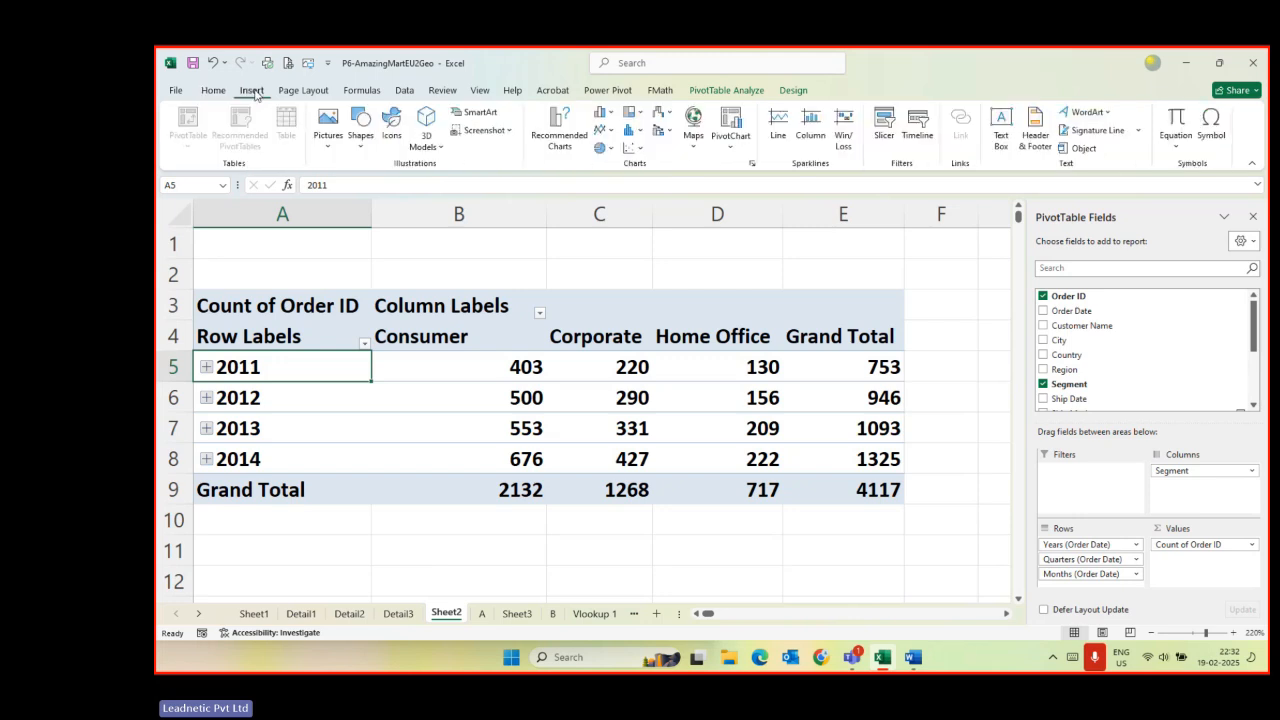
{"action": "left_click", "coordinate": [884, 126]}
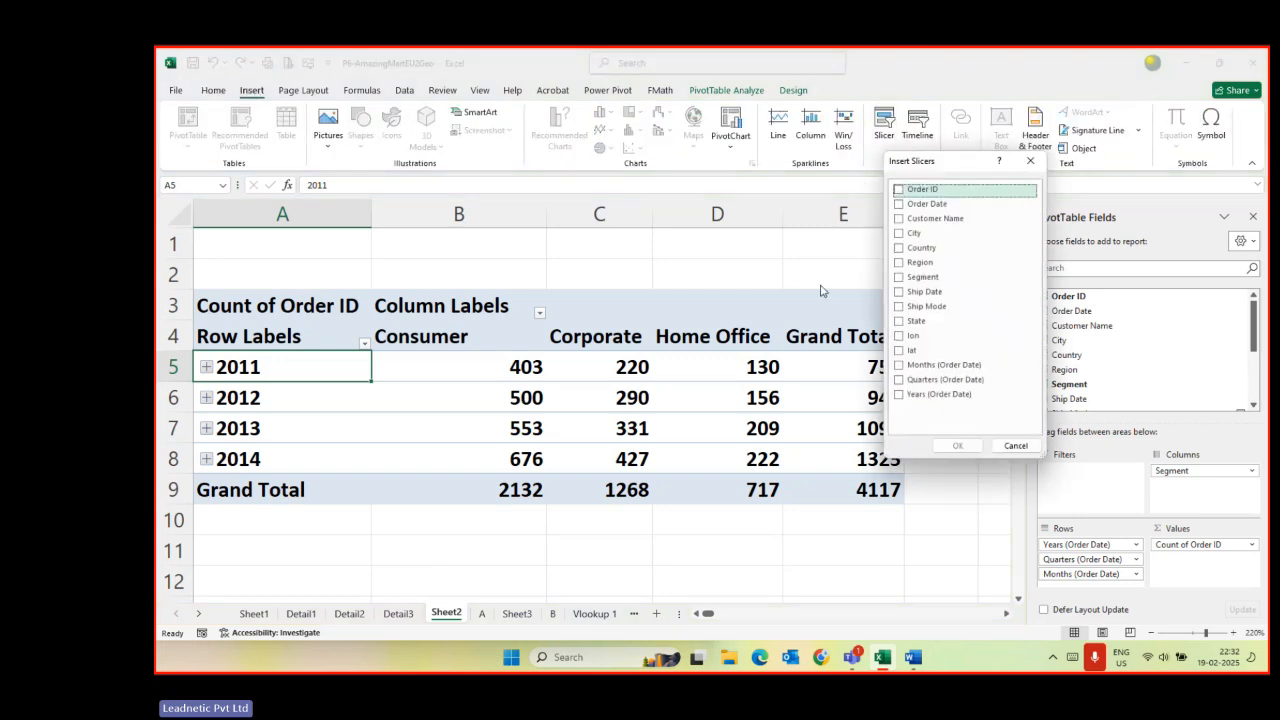
{"action": "left_click", "coordinate": [898, 247]}
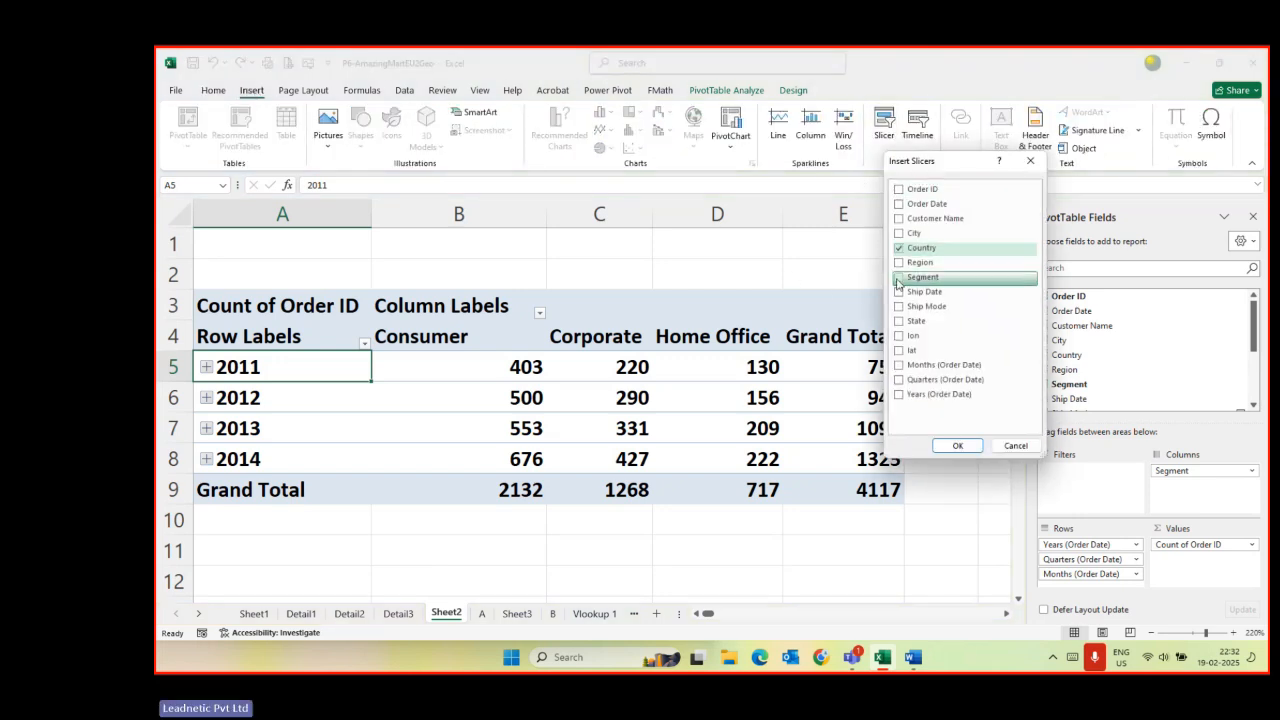
{"action": "left_click", "coordinate": [898, 264]}
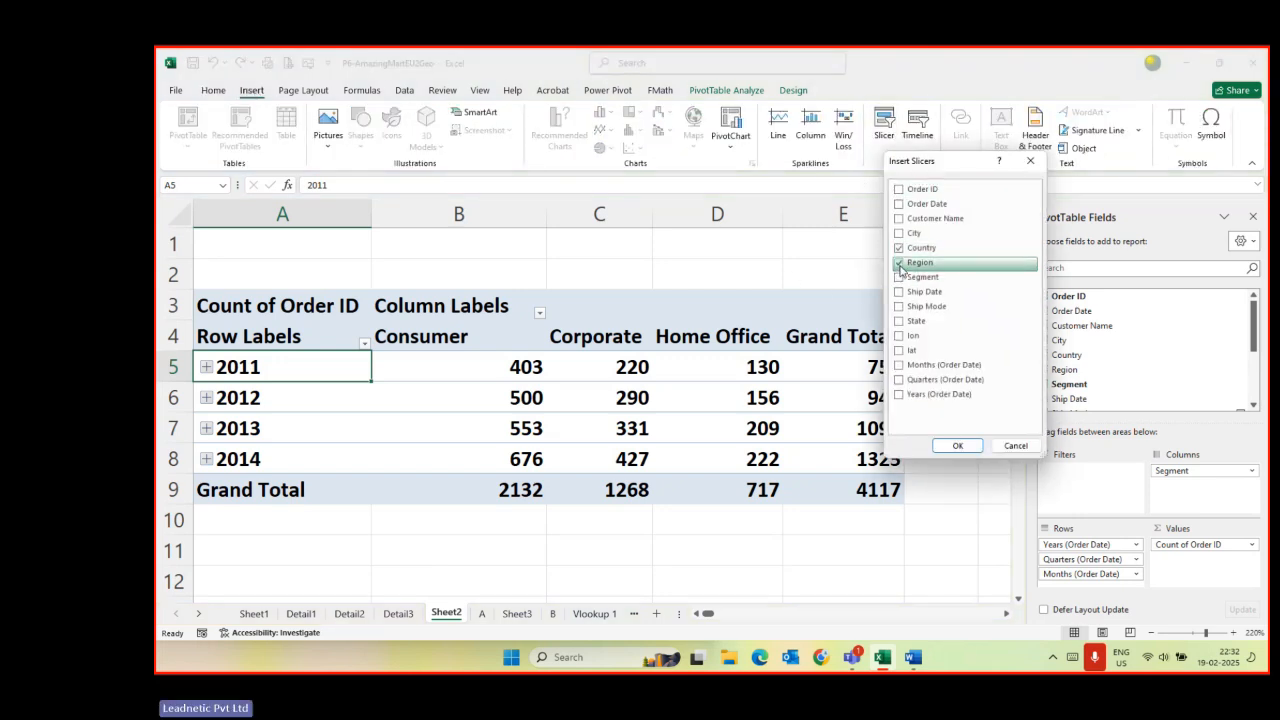
{"action": "left_click", "coordinate": [956, 446]}
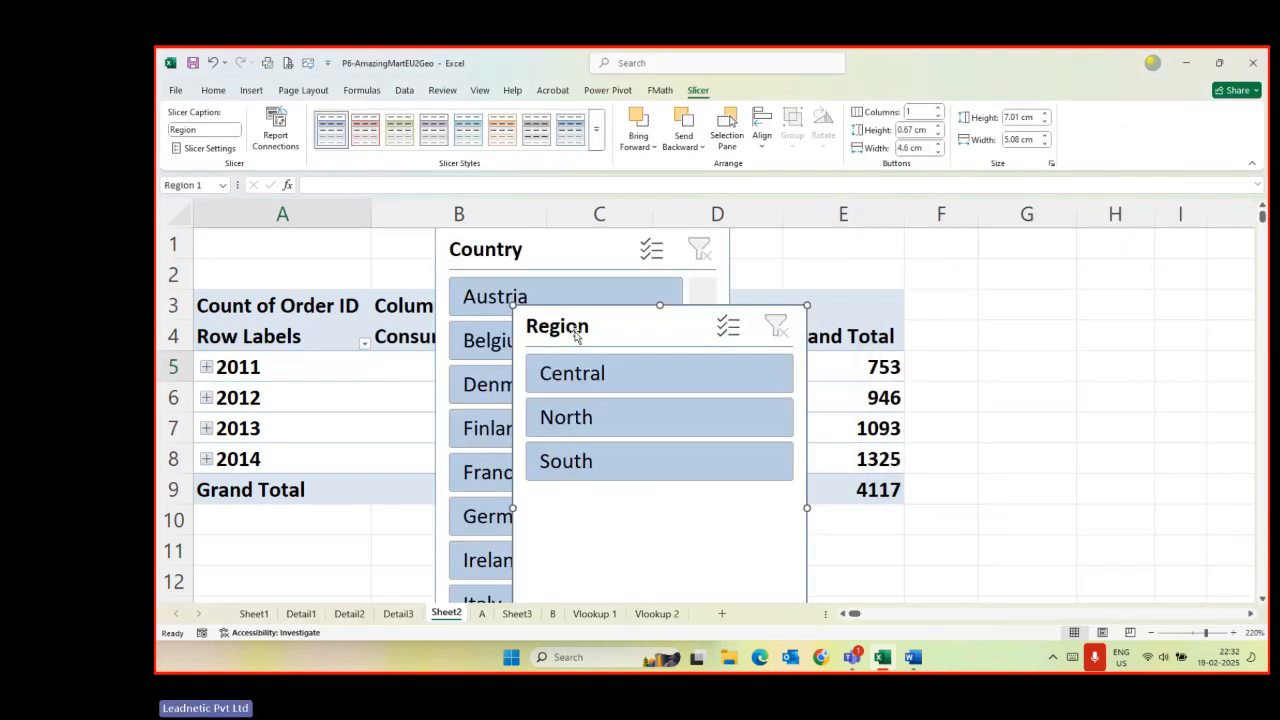
- Place the Region slicer beside the PivotTable and the Country slicer below it, and filter the orders to the Central region
{"action": "left_click_drag", "start_coordinate": [580, 331], "coordinate": [1059, 263]}
{"action": "left_click_drag", "start_coordinate": [566, 249], "coordinate": [699, 403]}
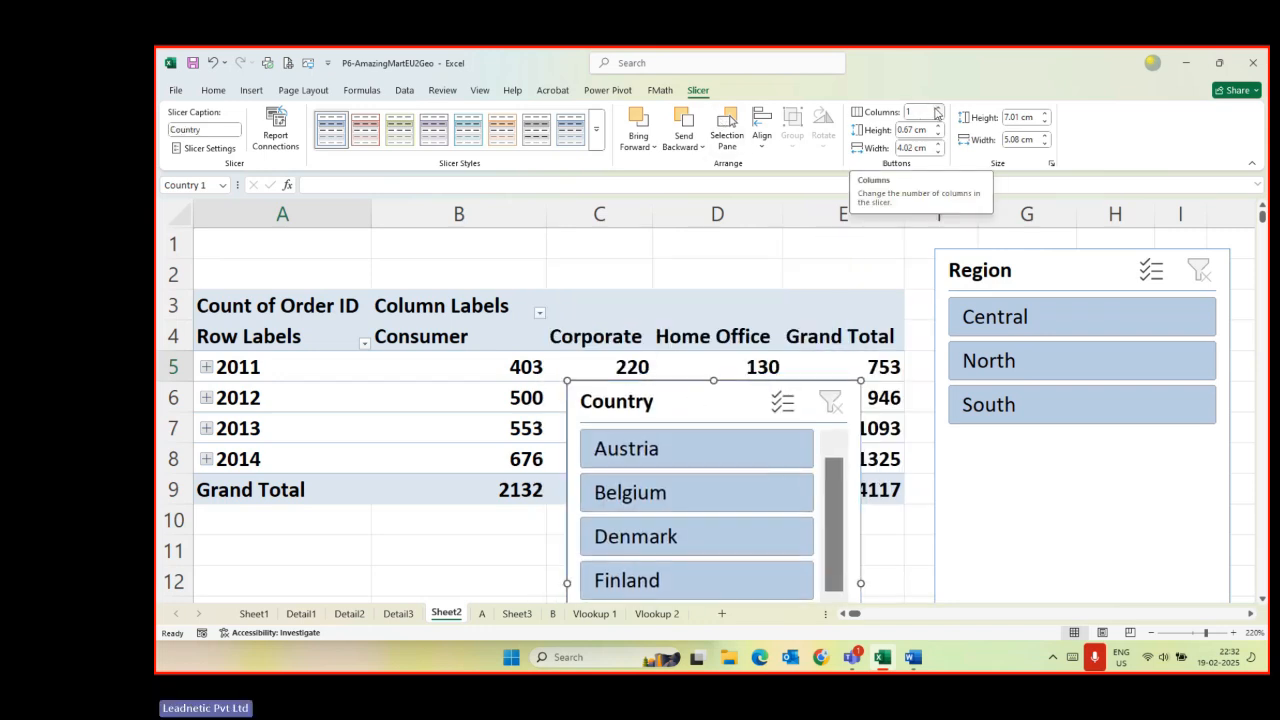
{"action": "left_click", "coordinate": [1000, 320]}
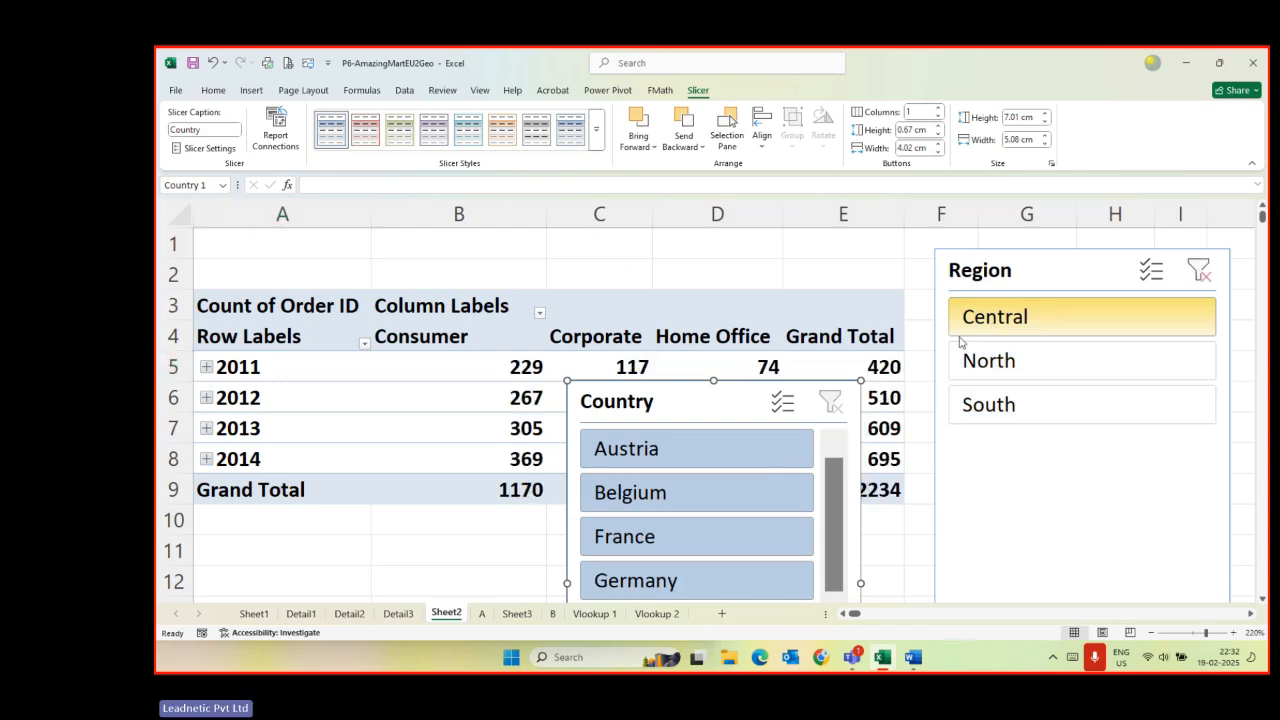
{"action": "left_click_drag", "start_coordinate": [728, 399], "coordinate": [491, 529]}
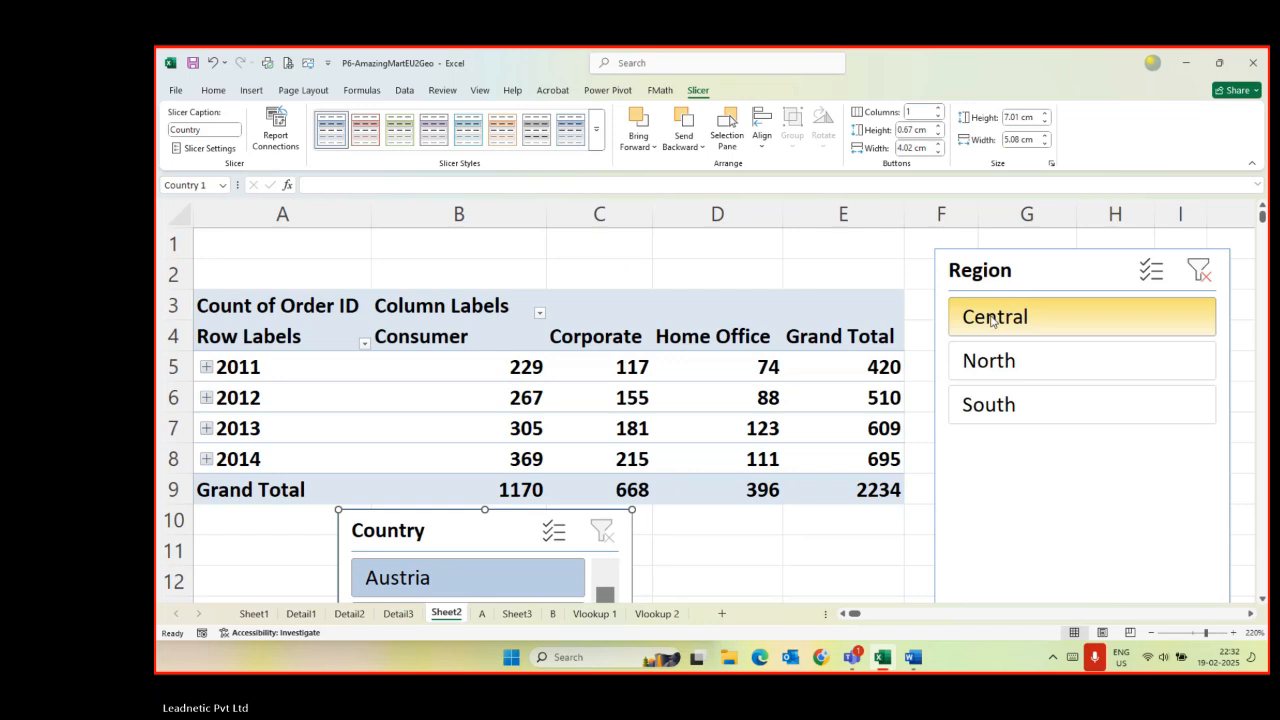
- Clear the Region slicer's filter and filter the PivotTable to Central again
{"action": "left_click", "coordinate": [1198, 270]}
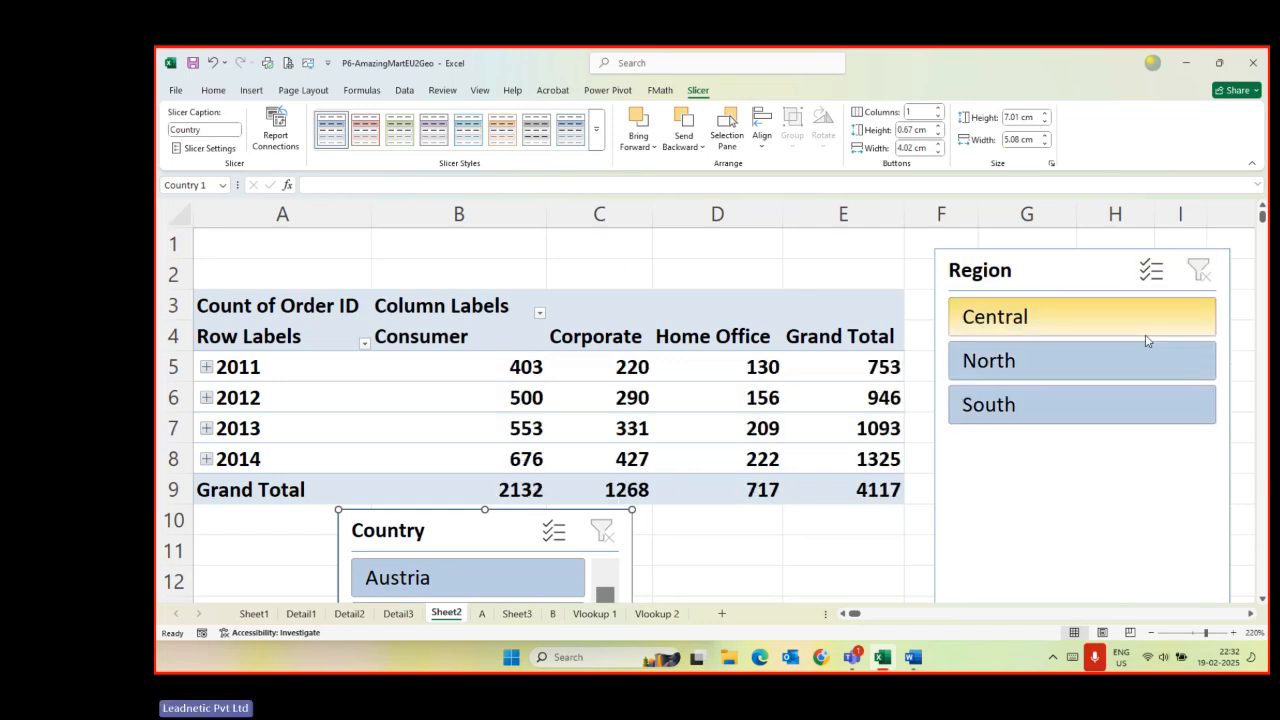
{"action": "left_click", "coordinate": [846, 365]}
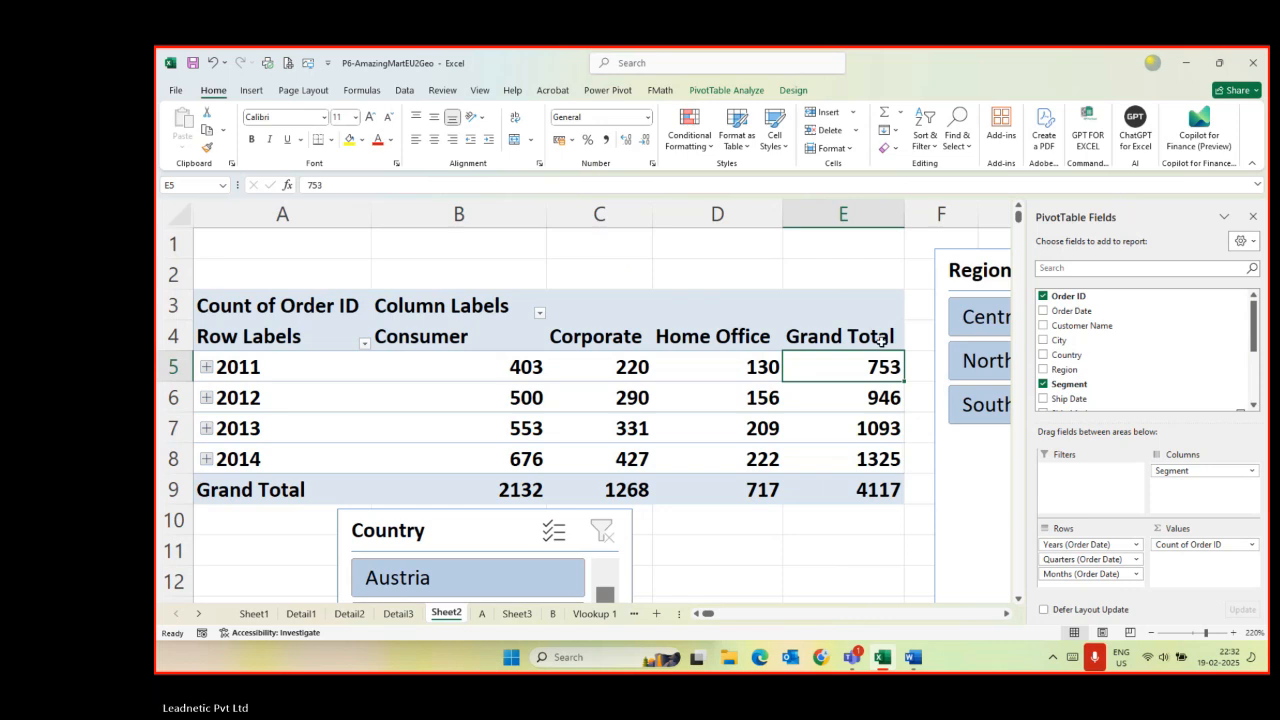
{"action": "left_click", "coordinate": [912, 308]}
{"action": "left_click", "coordinate": [976, 328]}
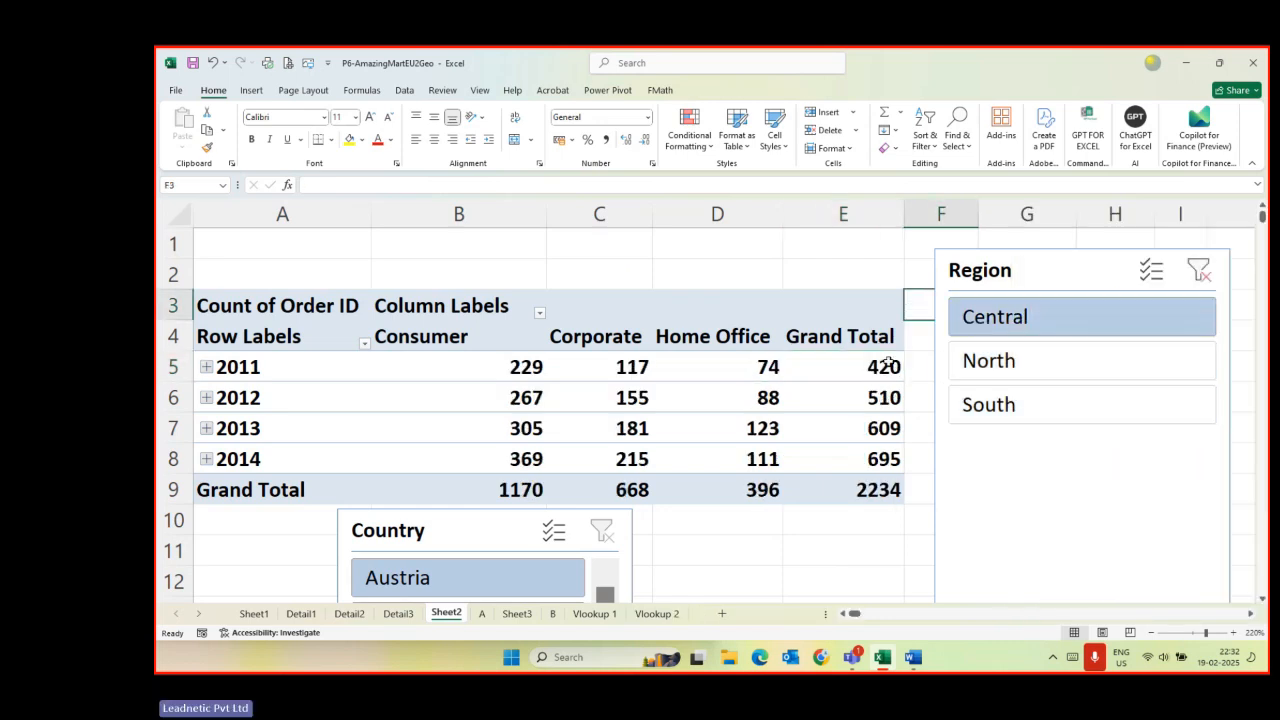
- Filter the Central orders further with the Country slicer and reposition that slicer just below the Grand Total row
{"action": "left_click_drag", "start_coordinate": [428, 530], "coordinate": [537, 552]}
{"action": "left_click", "coordinate": [418, 445]}
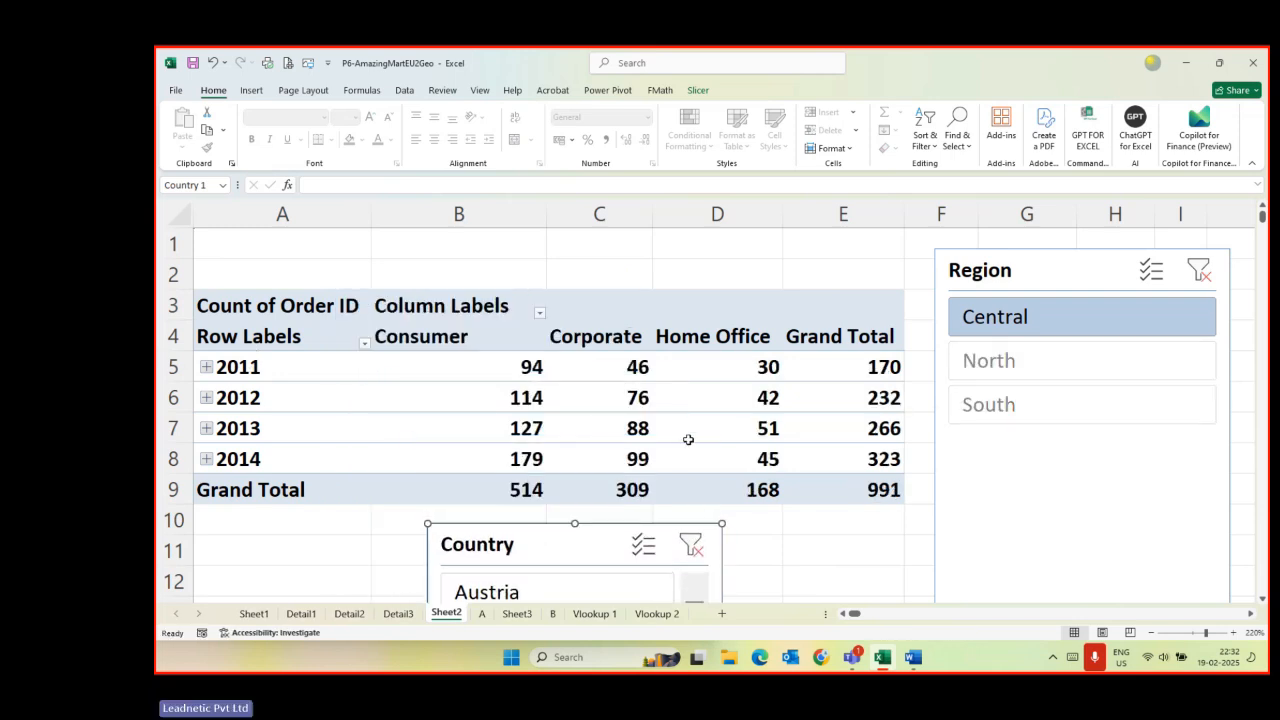
{"action": "left_click_drag", "start_coordinate": [518, 541], "coordinate": [551, 527]}
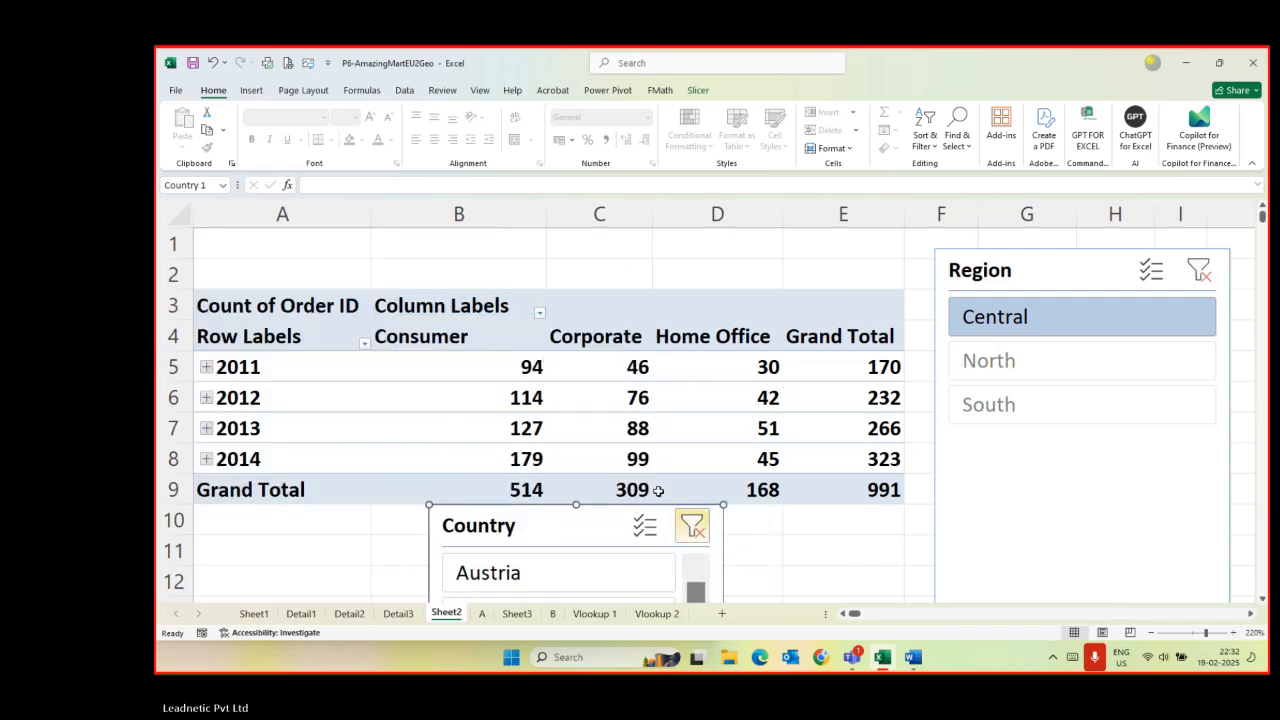
- Insert a timeline for the PivotTable's Order Date field
{"action": "left_click", "coordinate": [403, 398]}
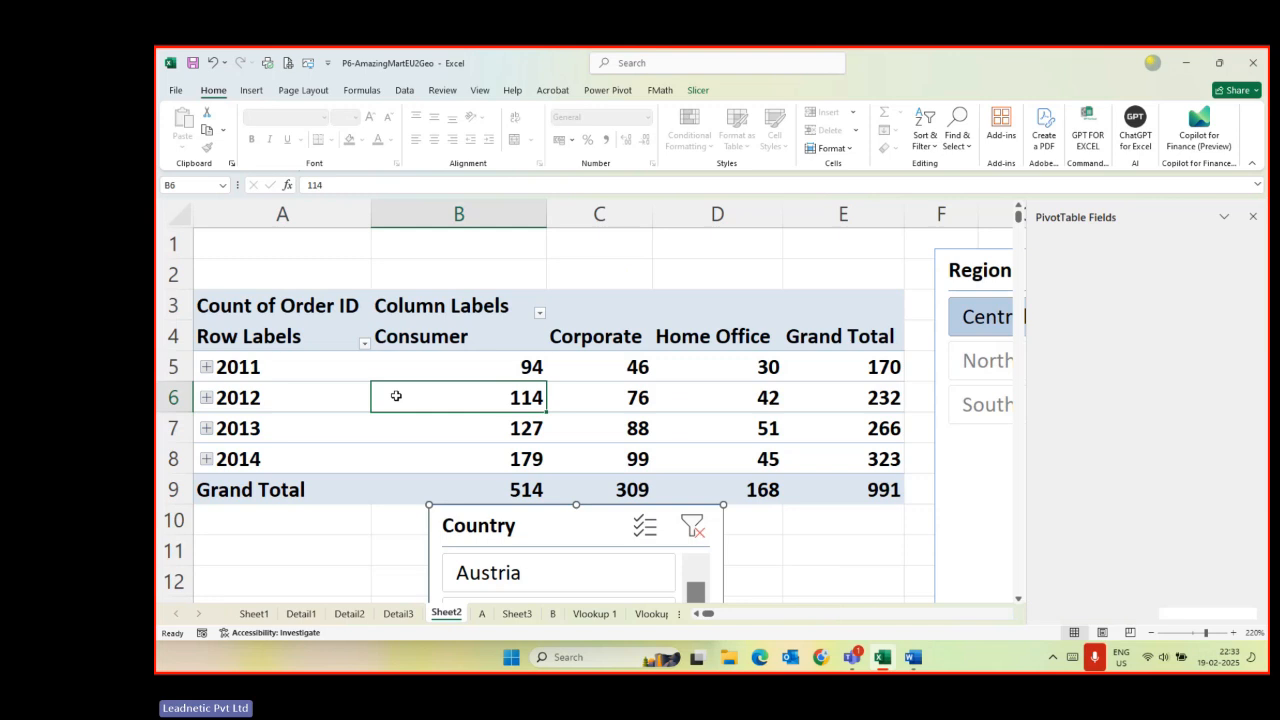
{"action": "left_click", "coordinate": [251, 90]}
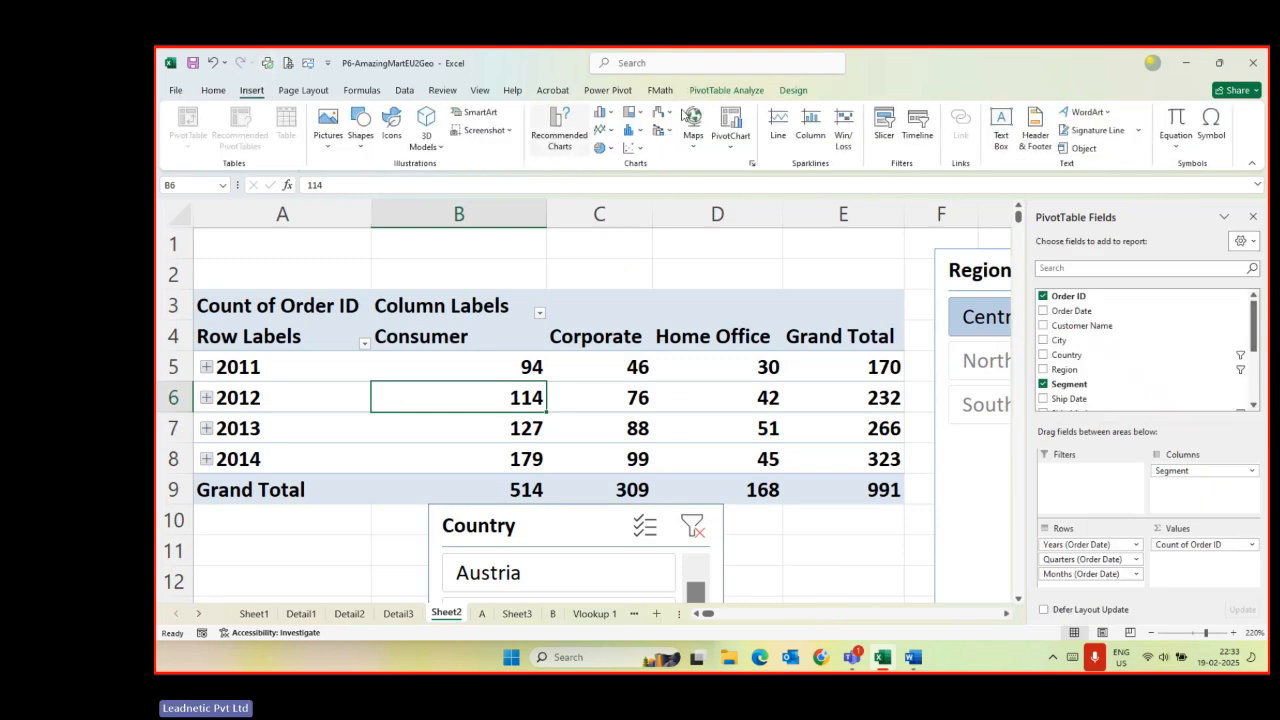
{"action": "left_click", "coordinate": [917, 122]}
{"action": "left_click_drag", "start_coordinate": [923, 218], "coordinate": [743, 191]}
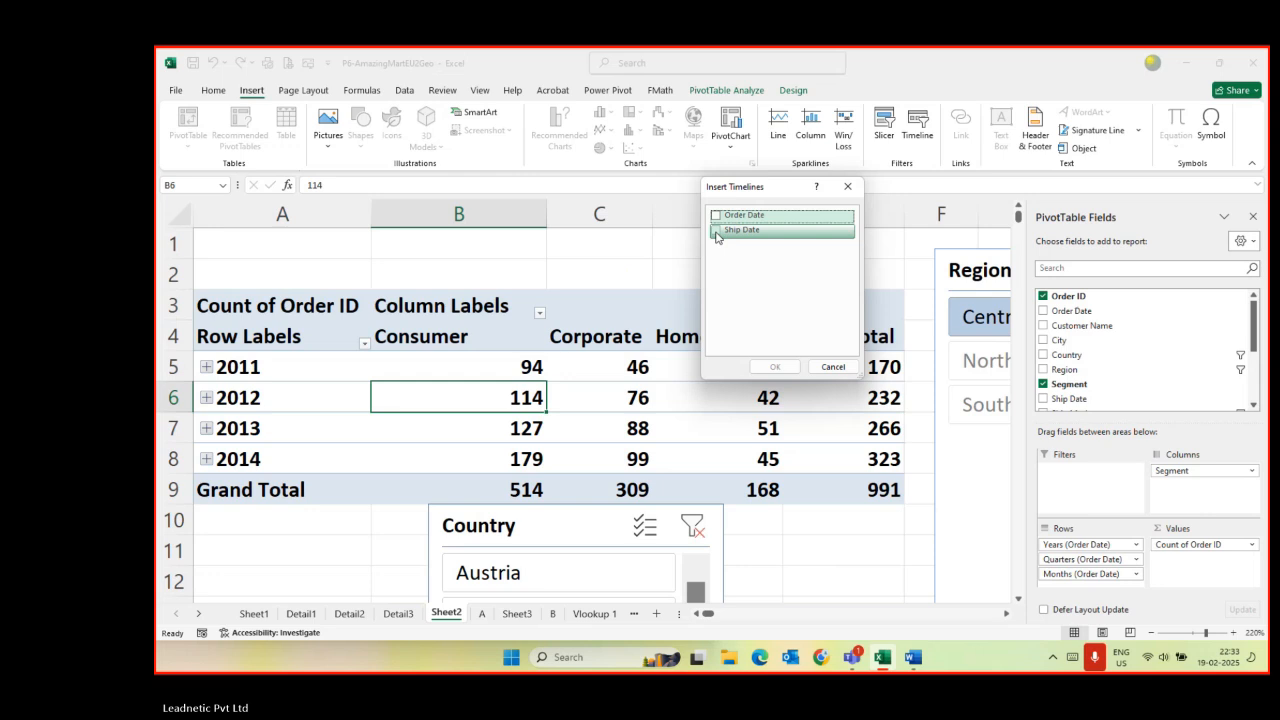
{"action": "left_click", "coordinate": [716, 215]}
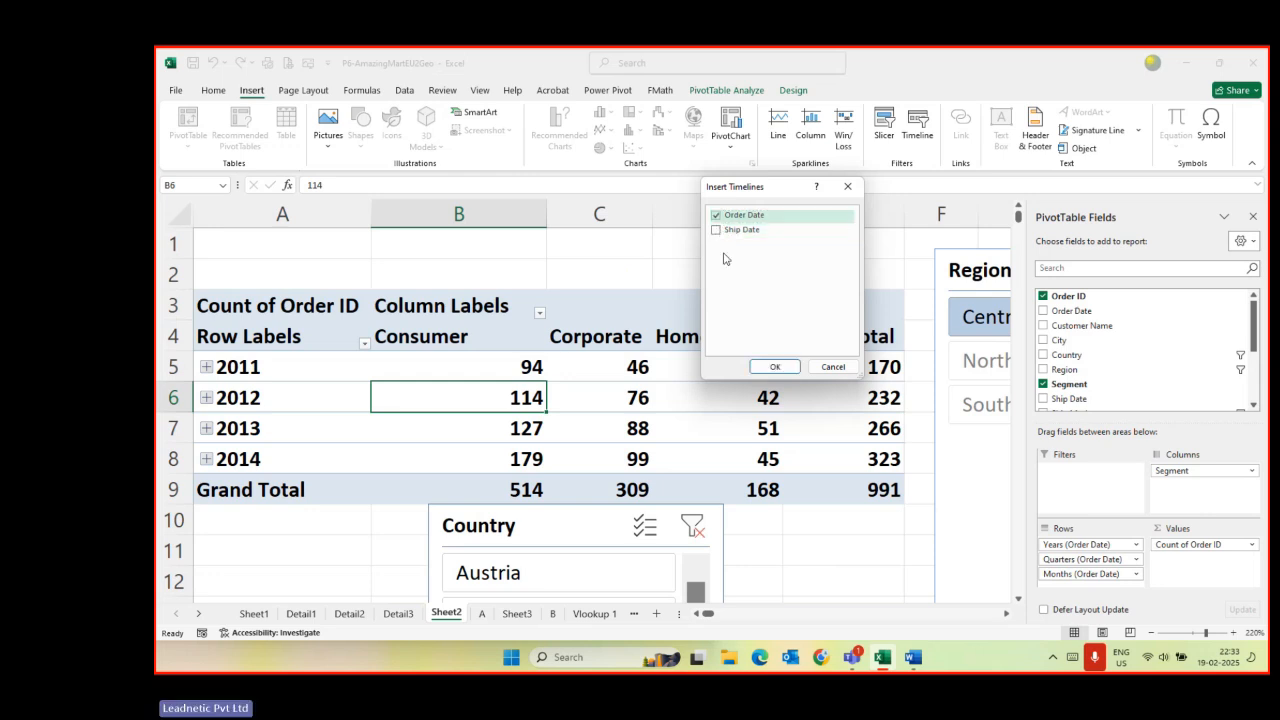
{"action": "left_click", "coordinate": [775, 368]}
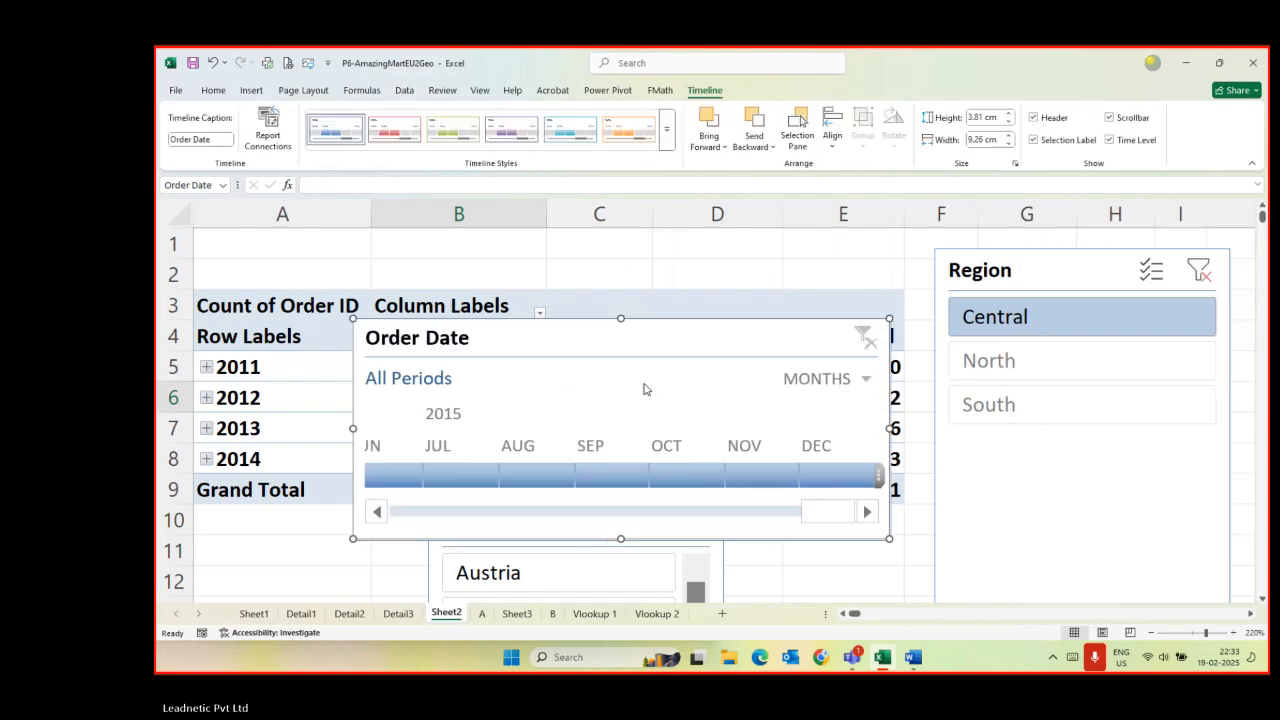
- Move the Order Date timeline over columns D to I and set its time level to years
{"action": "left_click_drag", "start_coordinate": [616, 340], "coordinate": [949, 275]}
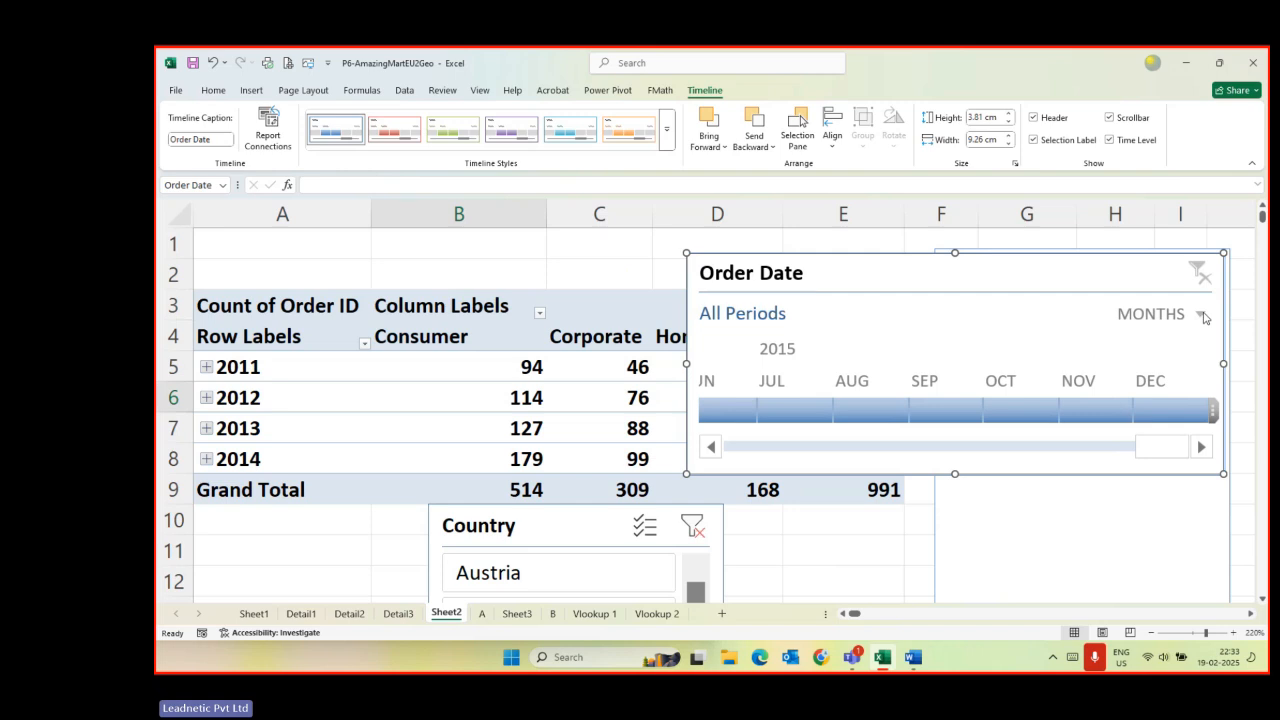
{"action": "left_click", "coordinate": [1201, 316]}
{"action": "left_click", "coordinate": [1158, 338]}
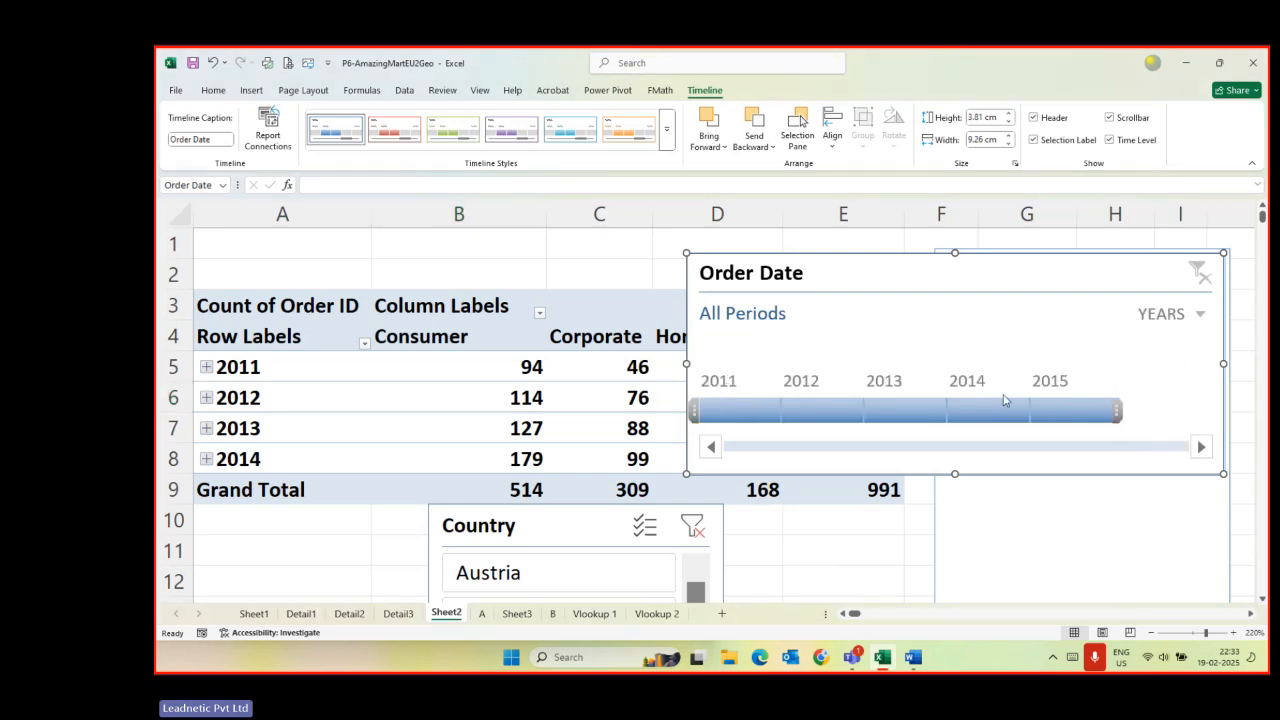
- Rearrange the Order Date timeline and the Country slicer, and filter the timeline to 2014
{"action": "left_click_drag", "start_coordinate": [903, 274], "coordinate": [294, 198]}
{"action": "left_click_drag", "start_coordinate": [917, 280], "coordinate": [536, 255]}
{"action": "left_click_drag", "start_coordinate": [528, 519], "coordinate": [904, 252]}
{"action": "left_click", "coordinate": [588, 252]}
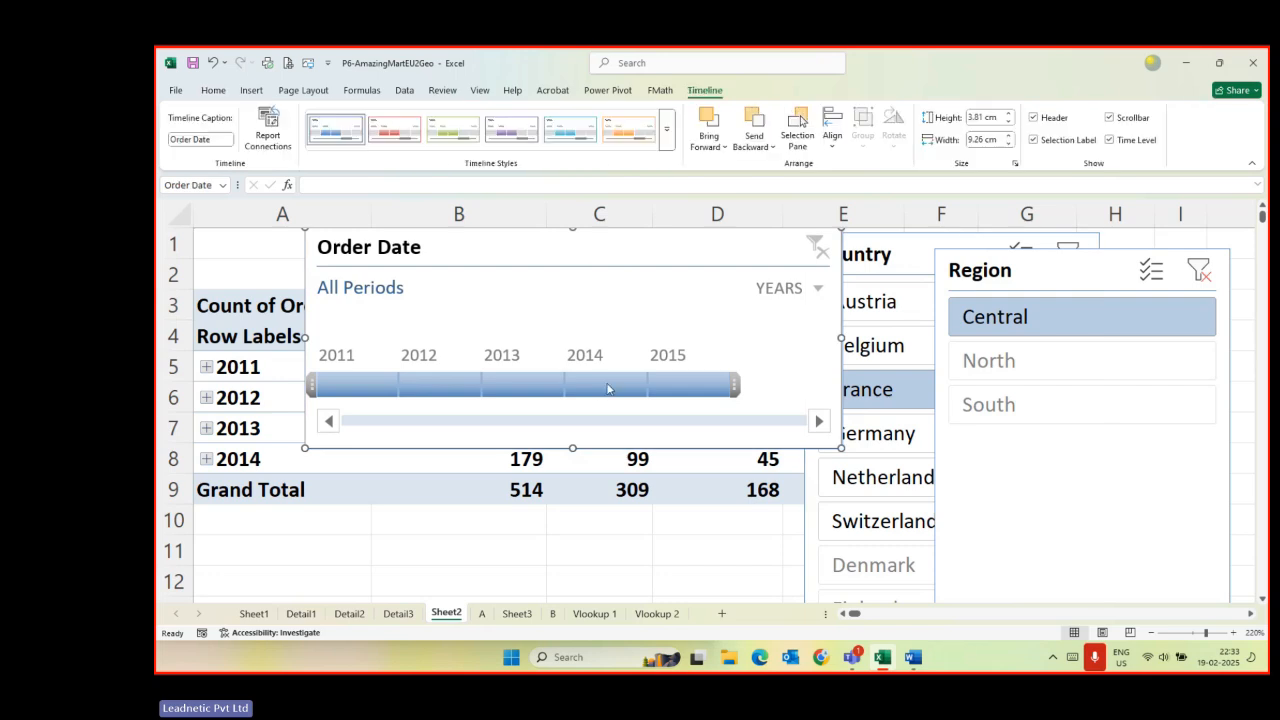
{"action": "left_click", "coordinate": [601, 392]}
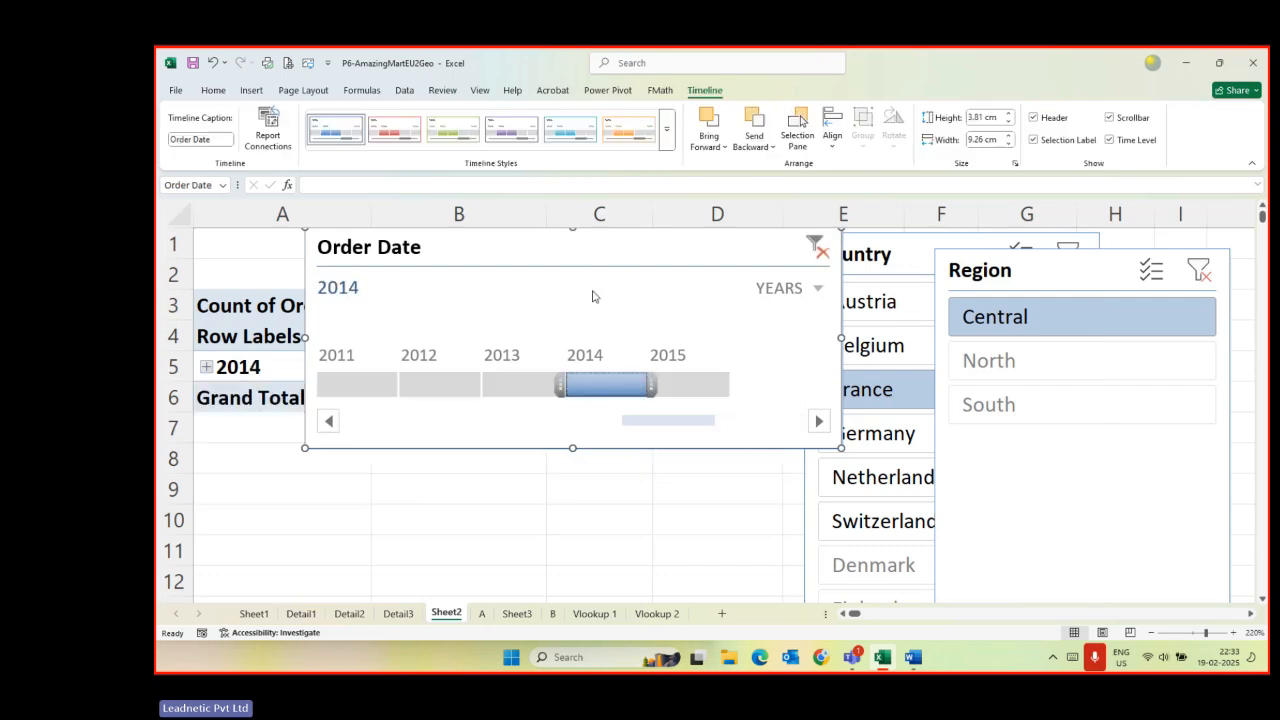
- Move the Order Date timeline and the Country slicer below the PivotTable so that they no longer cover it
{"action": "left_click_drag", "start_coordinate": [589, 251], "coordinate": [499, 478]}
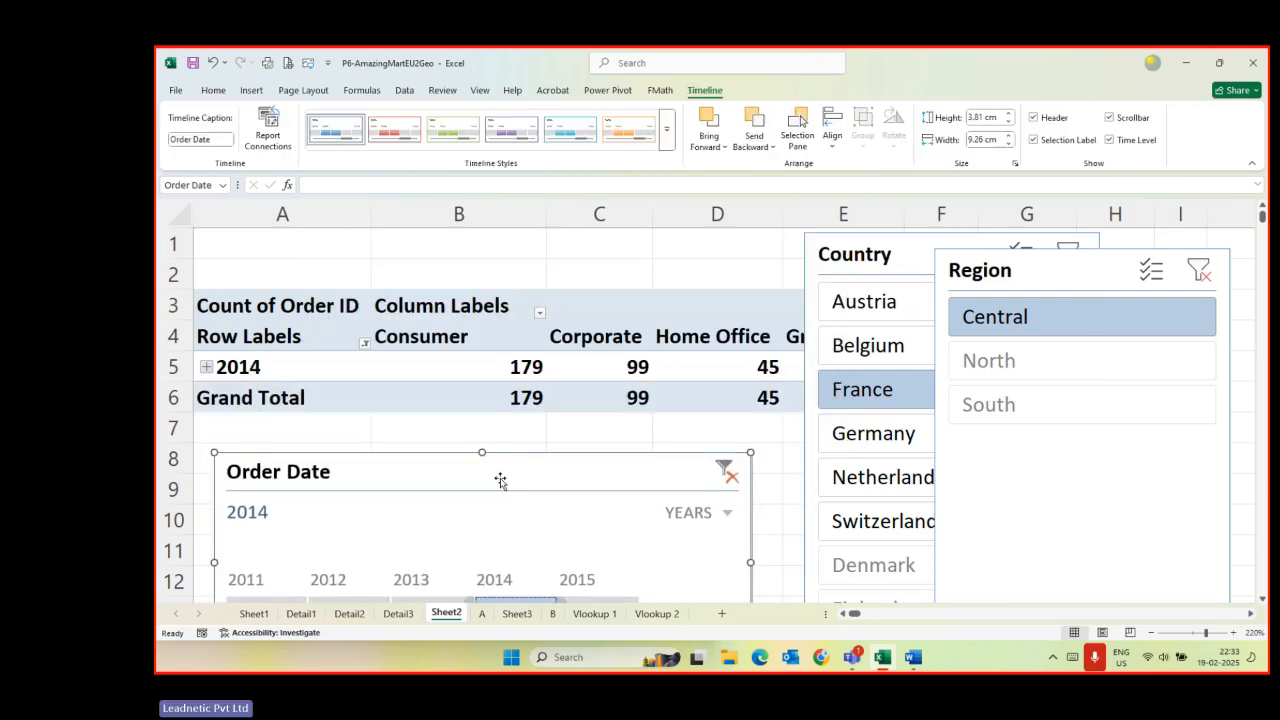
{"action": "left_click", "coordinate": [868, 255]}
{"action": "left_click_drag", "start_coordinate": [868, 255], "coordinate": [853, 465]}
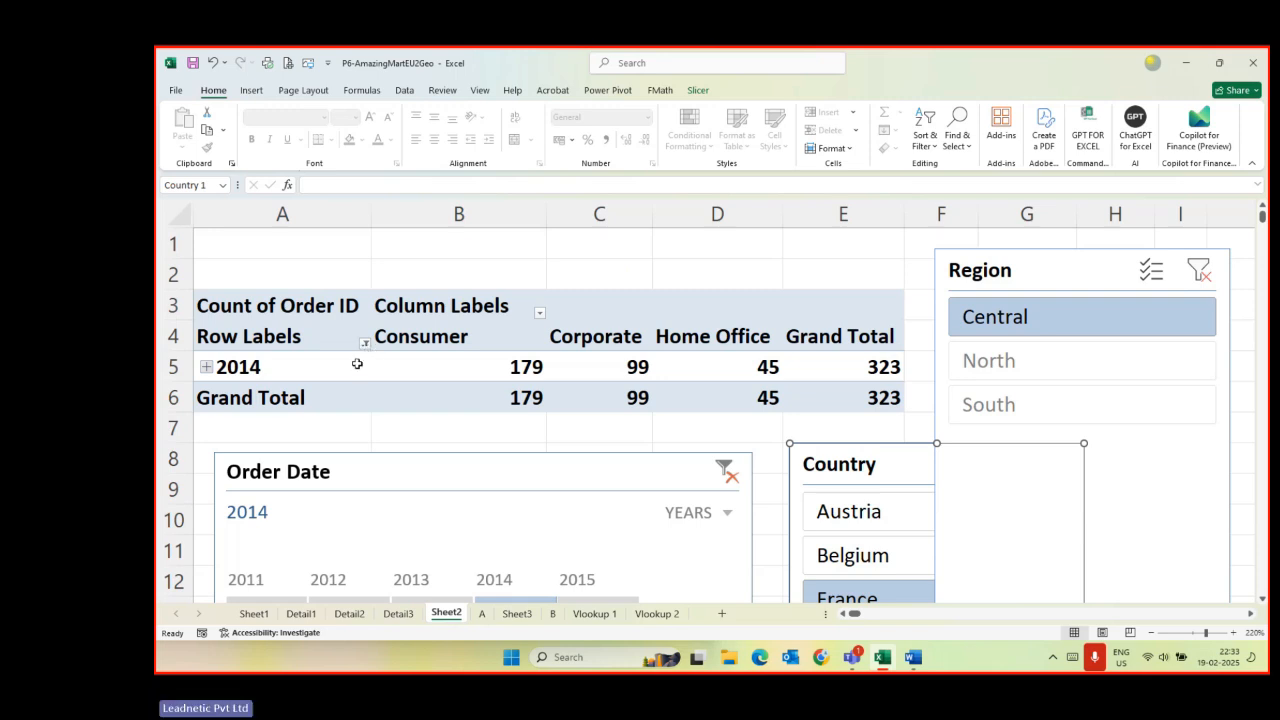
- Extend the Order Date timeline's selection to 2013–2014 and place the timeline below the Grand Total row
{"action": "left_click_drag", "start_coordinate": [390, 472], "coordinate": [395, 361]}
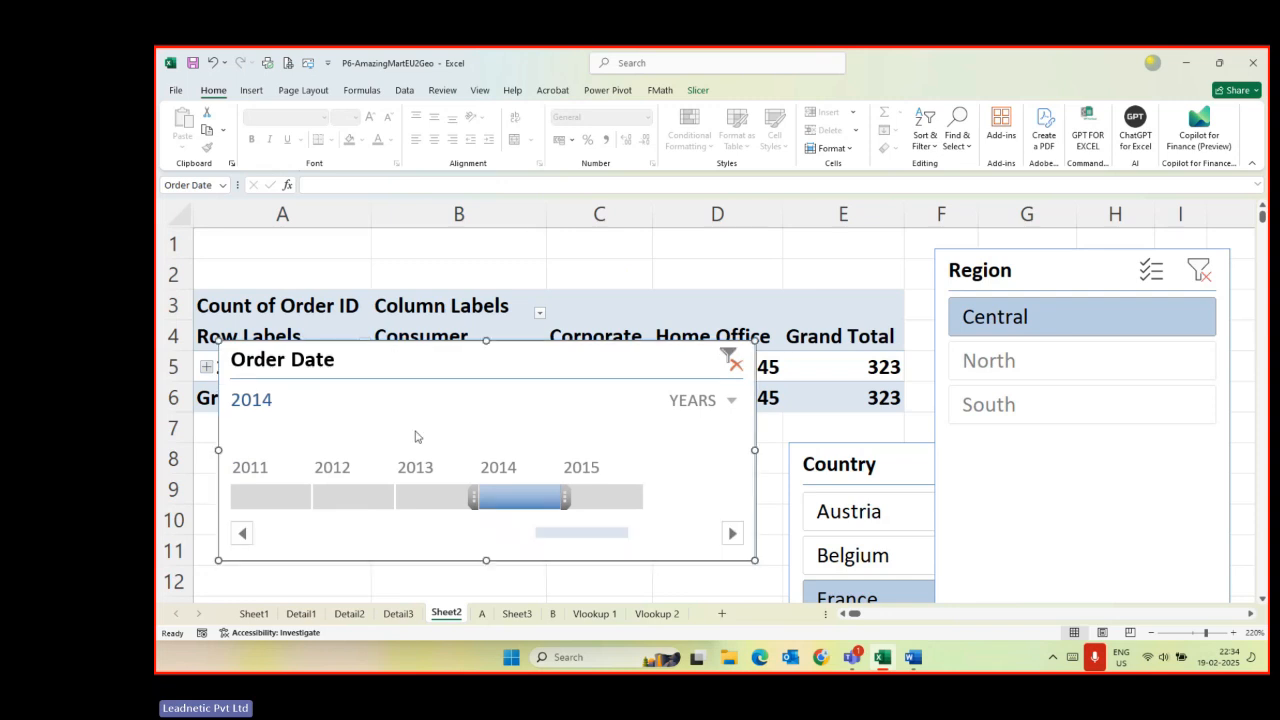
{"action": "left_click_drag", "start_coordinate": [470, 500], "coordinate": [403, 498]}
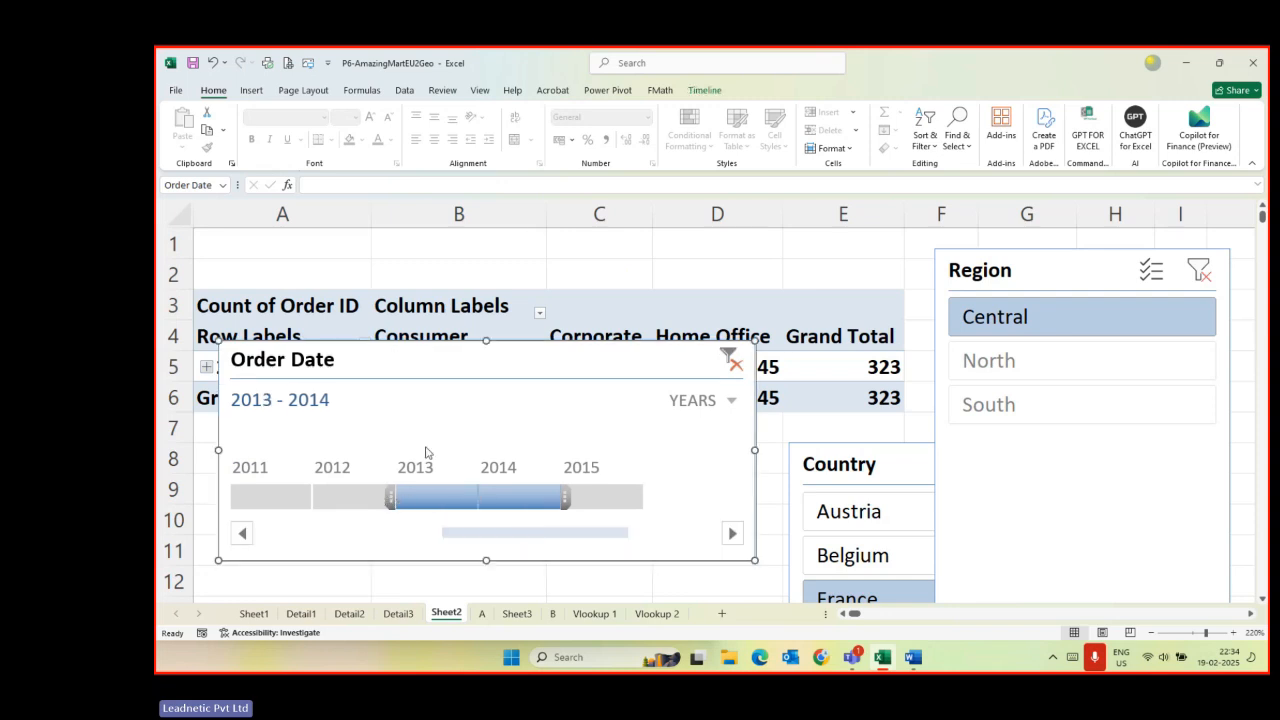
{"action": "left_click_drag", "start_coordinate": [451, 363], "coordinate": [466, 334]}
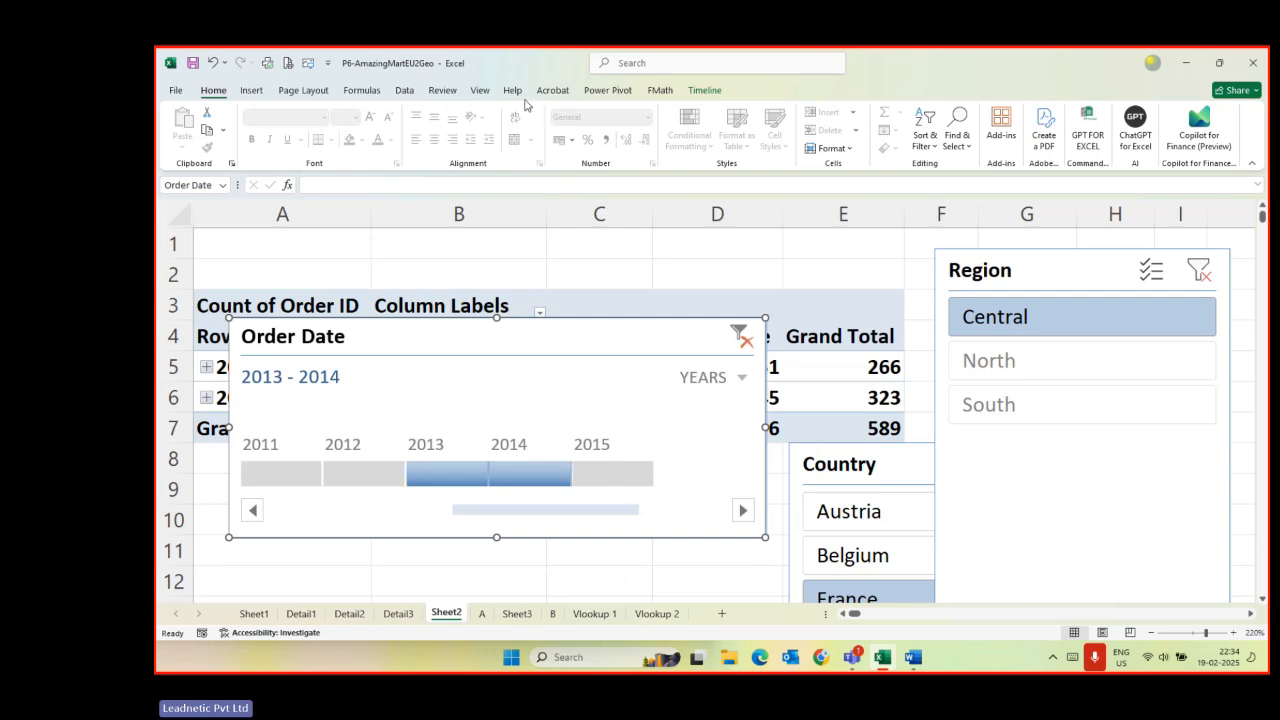
{"action": "left_click", "coordinate": [612, 296]}
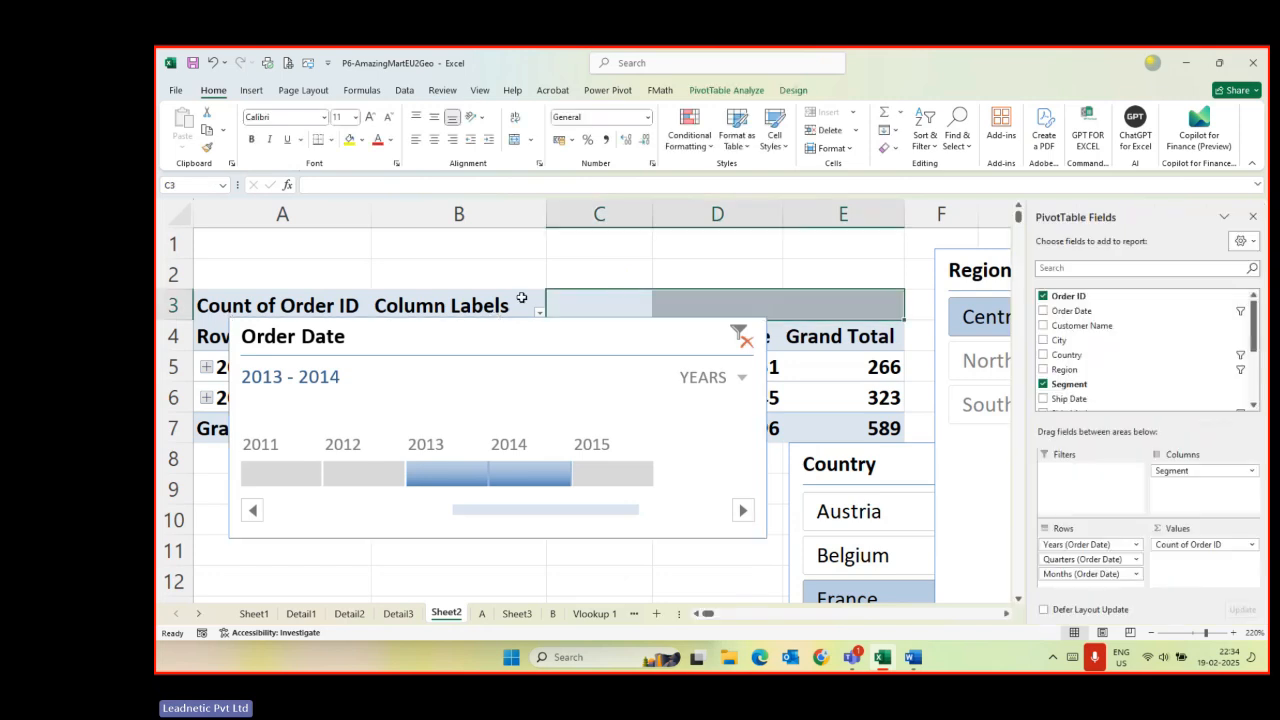
{"action": "left_click", "coordinate": [233, 304]}
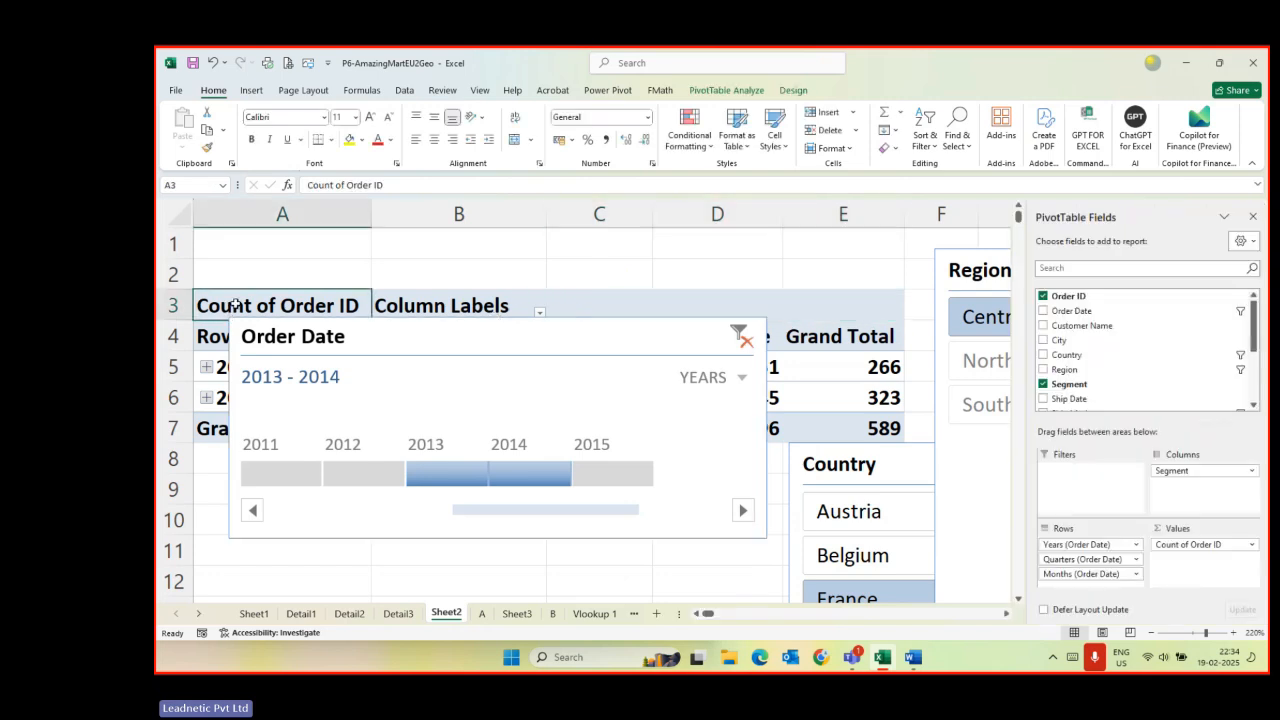
{"action": "left_click_drag", "start_coordinate": [391, 354], "coordinate": [391, 504]}
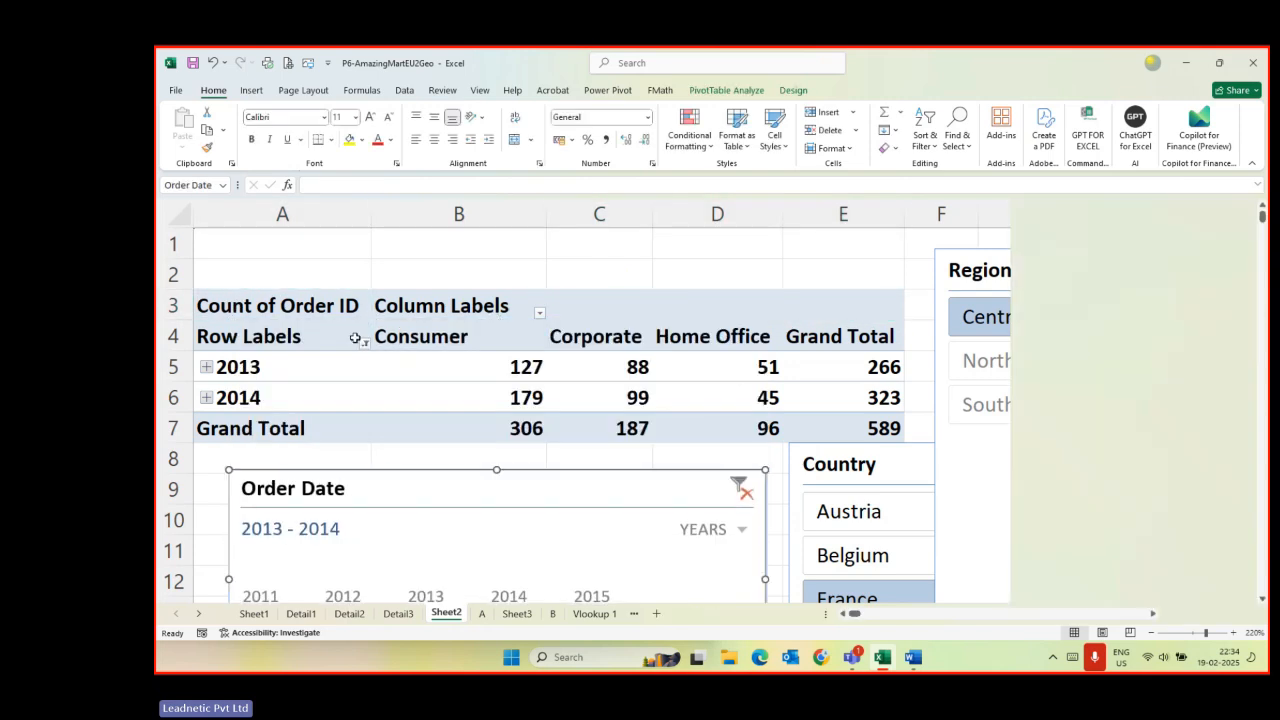
- Insert a clustered column PivotChart from the PivotTable, shrink it to about 5.16 × 7.73 cm and place it over columns B to F
{"action": "left_click", "coordinate": [460, 314]}
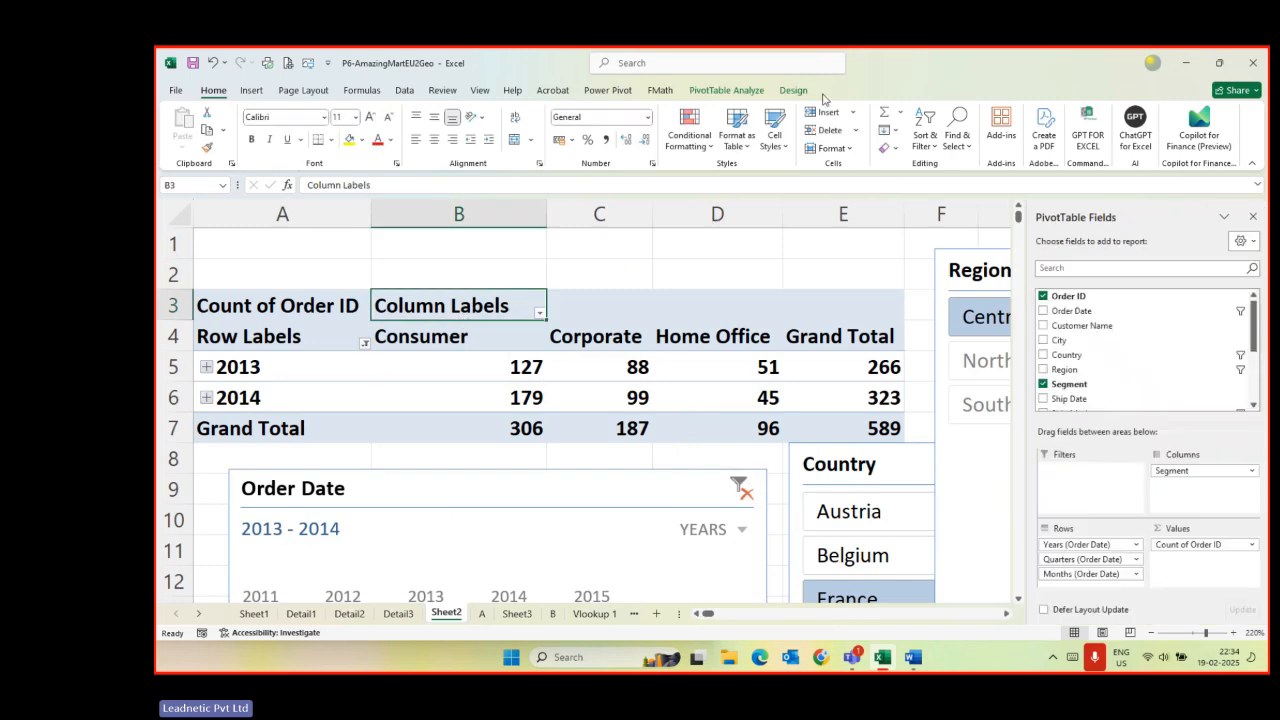
{"action": "left_click", "coordinate": [782, 94]}
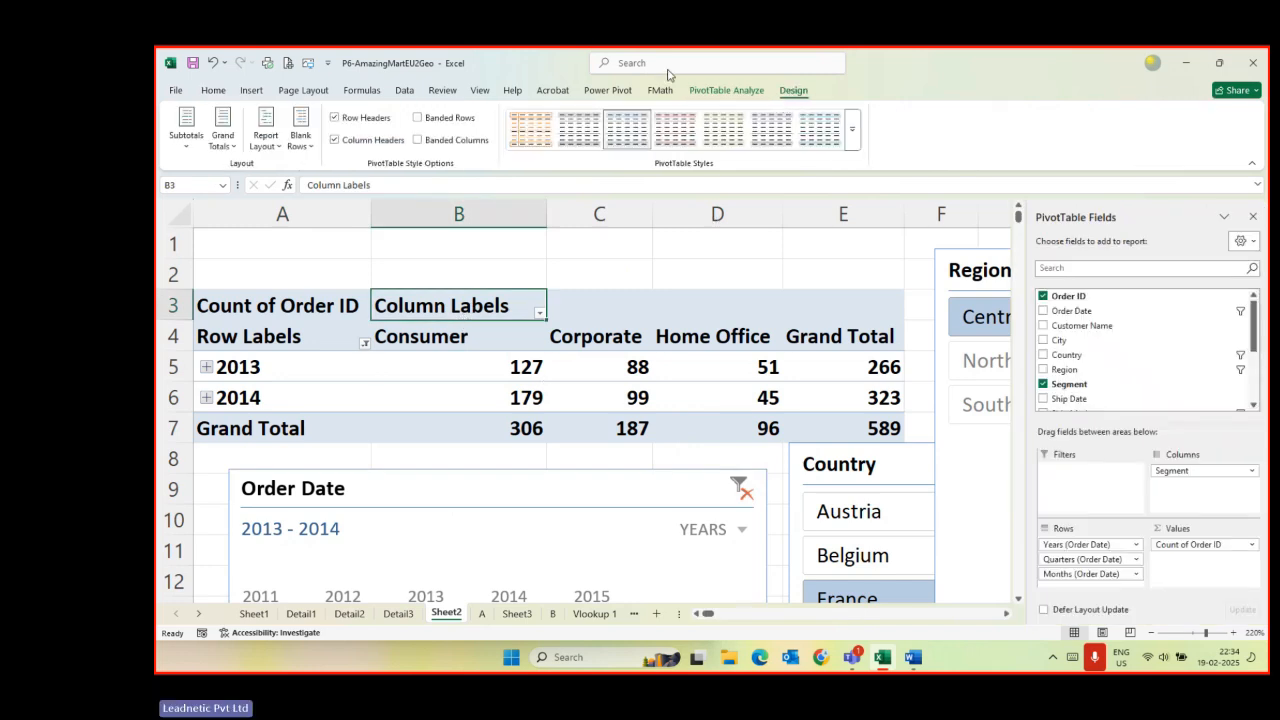
{"action": "left_click", "coordinate": [710, 94]}
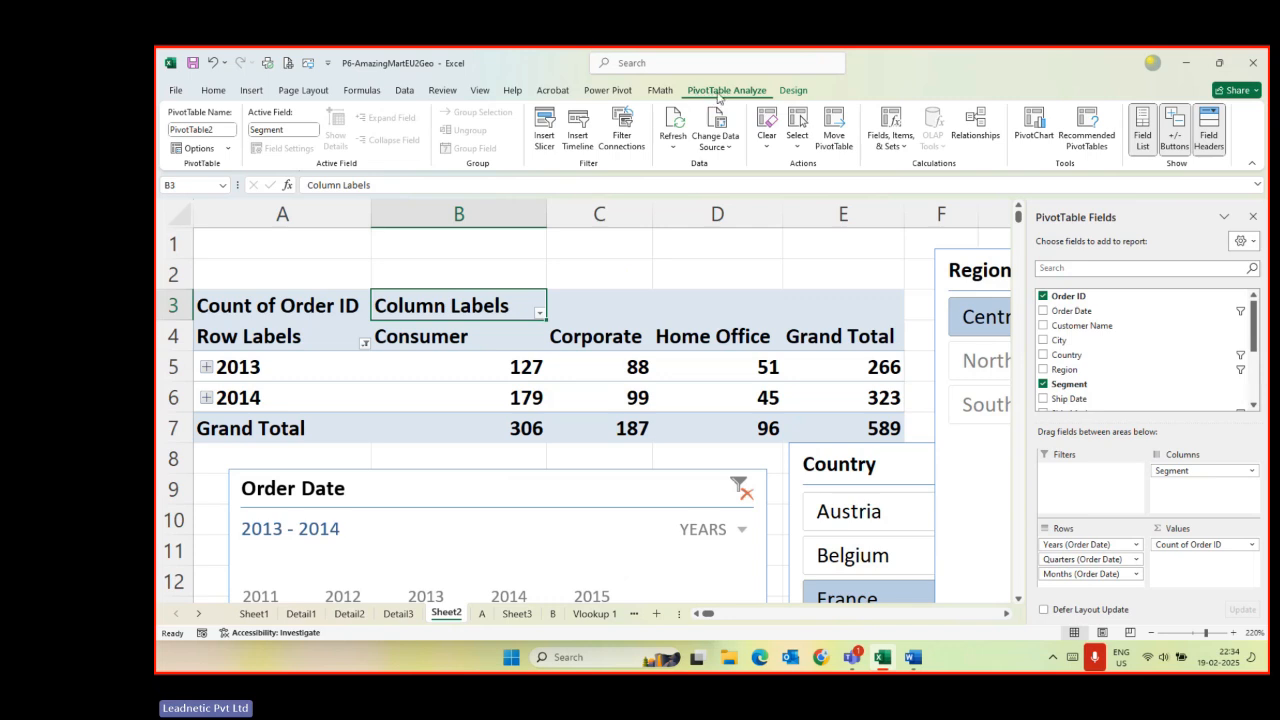
{"action": "left_click", "coordinate": [794, 92]}
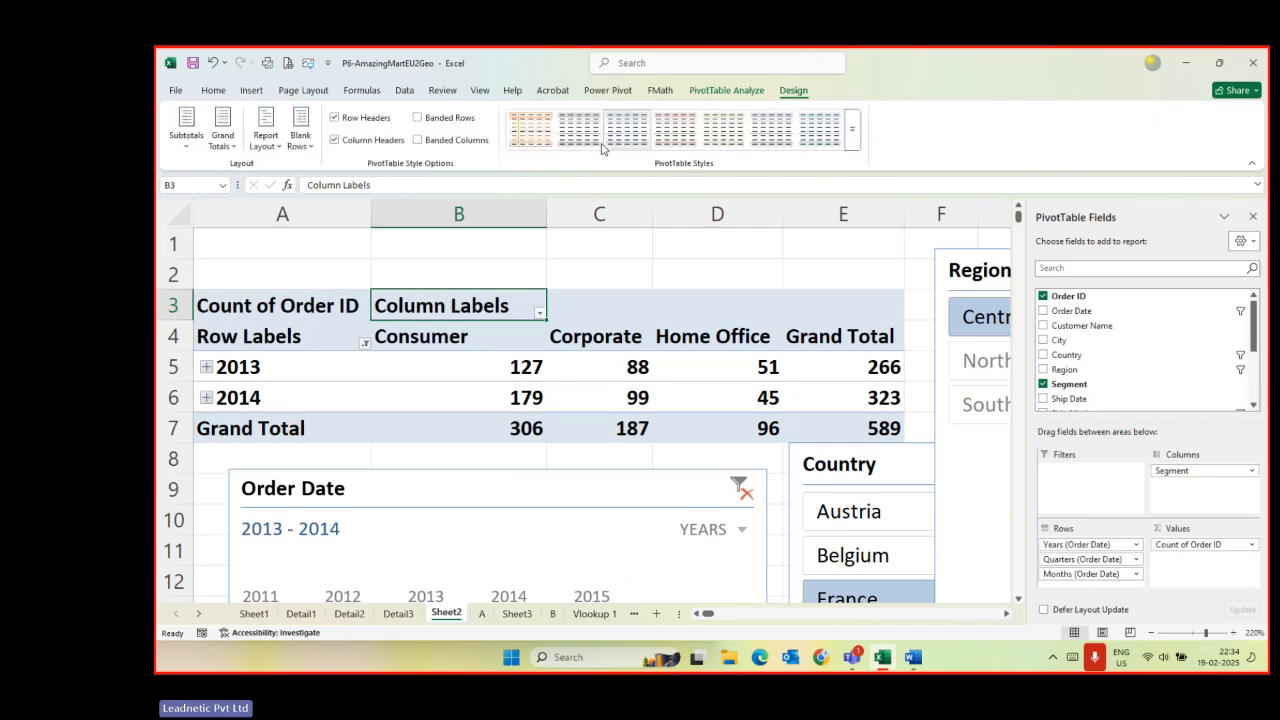
{"action": "left_click", "coordinate": [730, 92]}
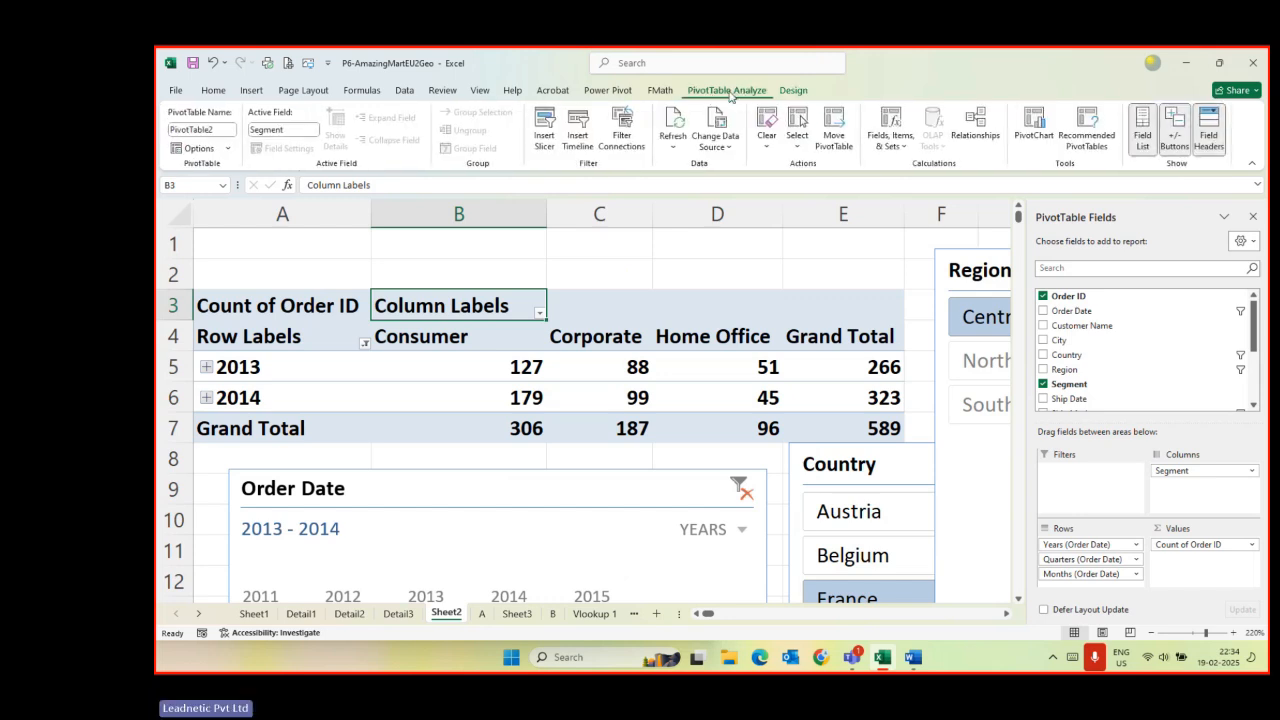
{"action": "left_click", "coordinate": [1036, 128]}
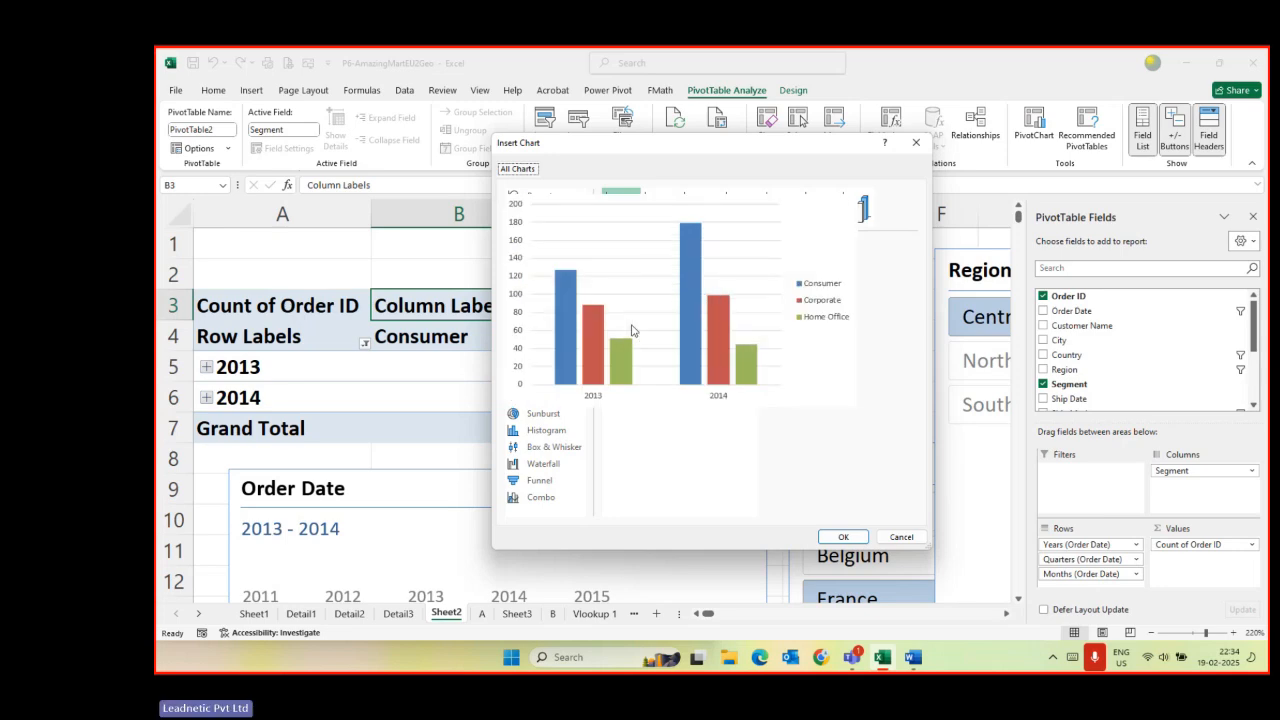
{"action": "left_click", "coordinate": [841, 537]}
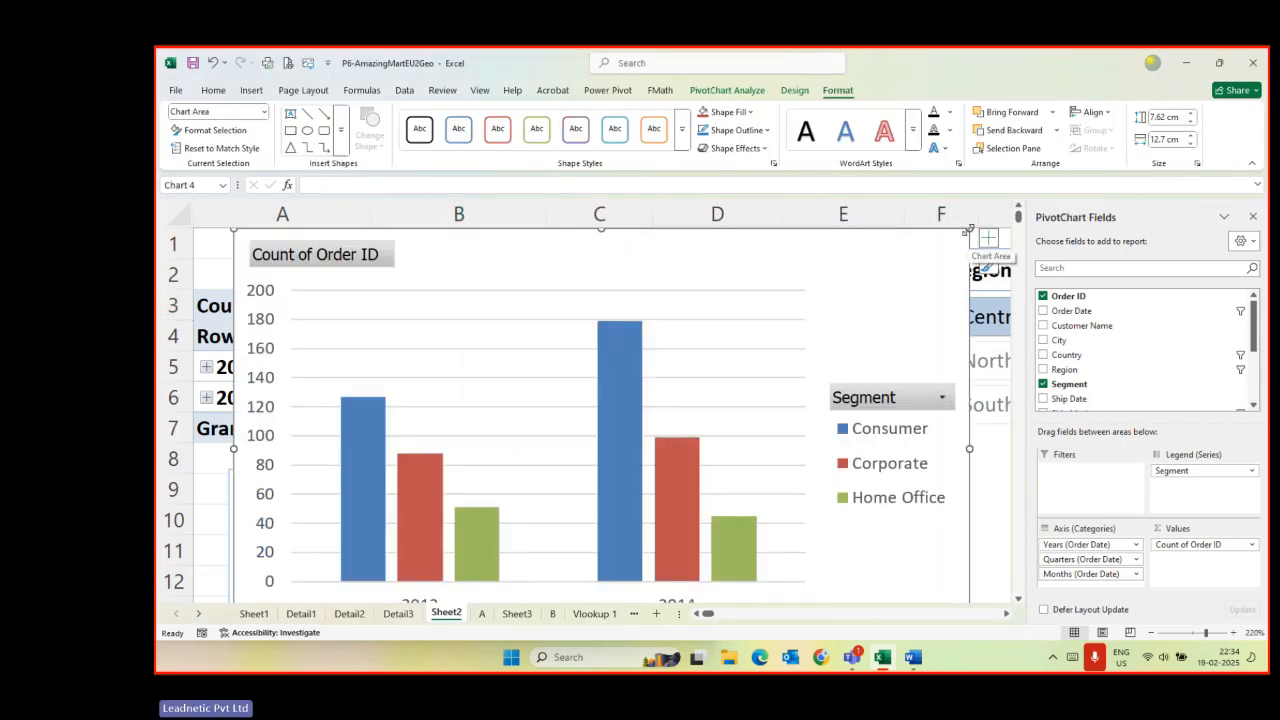
{"action": "left_click_drag", "start_coordinate": [968, 230], "coordinate": [682, 352]}
{"action": "left_click_drag", "start_coordinate": [484, 376], "coordinate": [718, 234]}
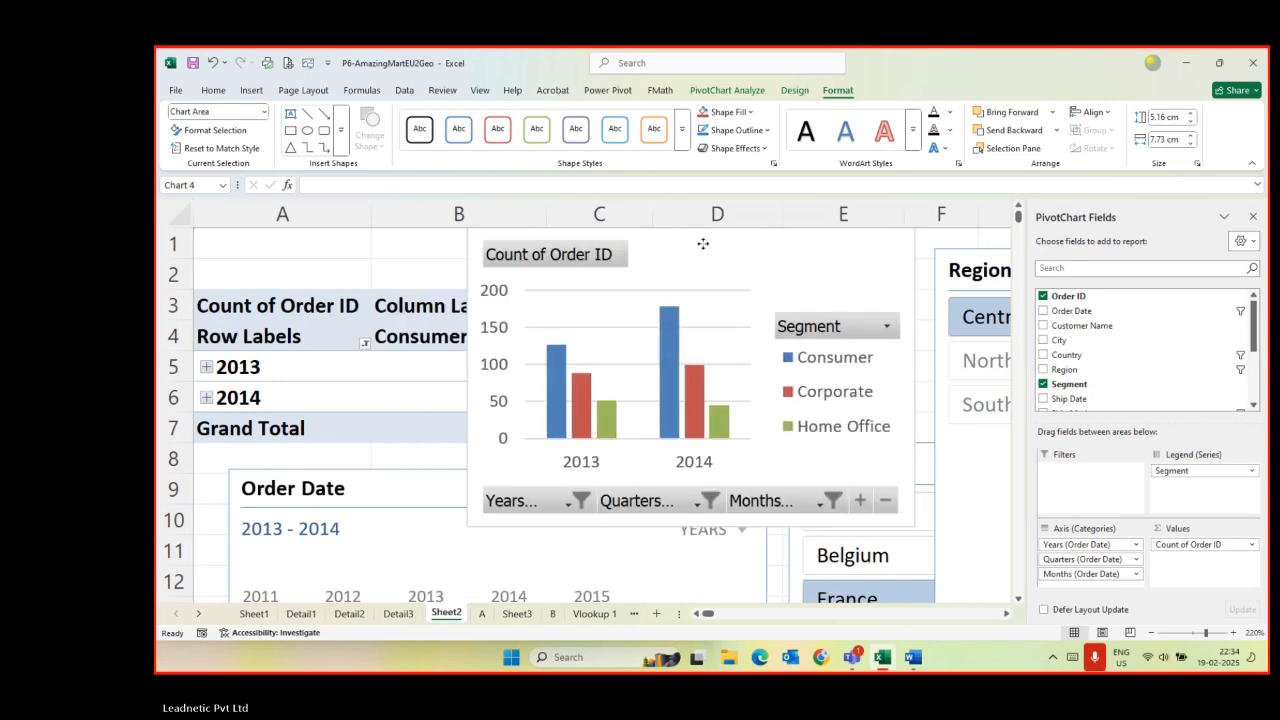
- Extend the Order Date timeline's selection to 2012–2014 and widen the PivotChart towards column A
{"action": "left_click_drag", "start_coordinate": [371, 500], "coordinate": [353, 388]}
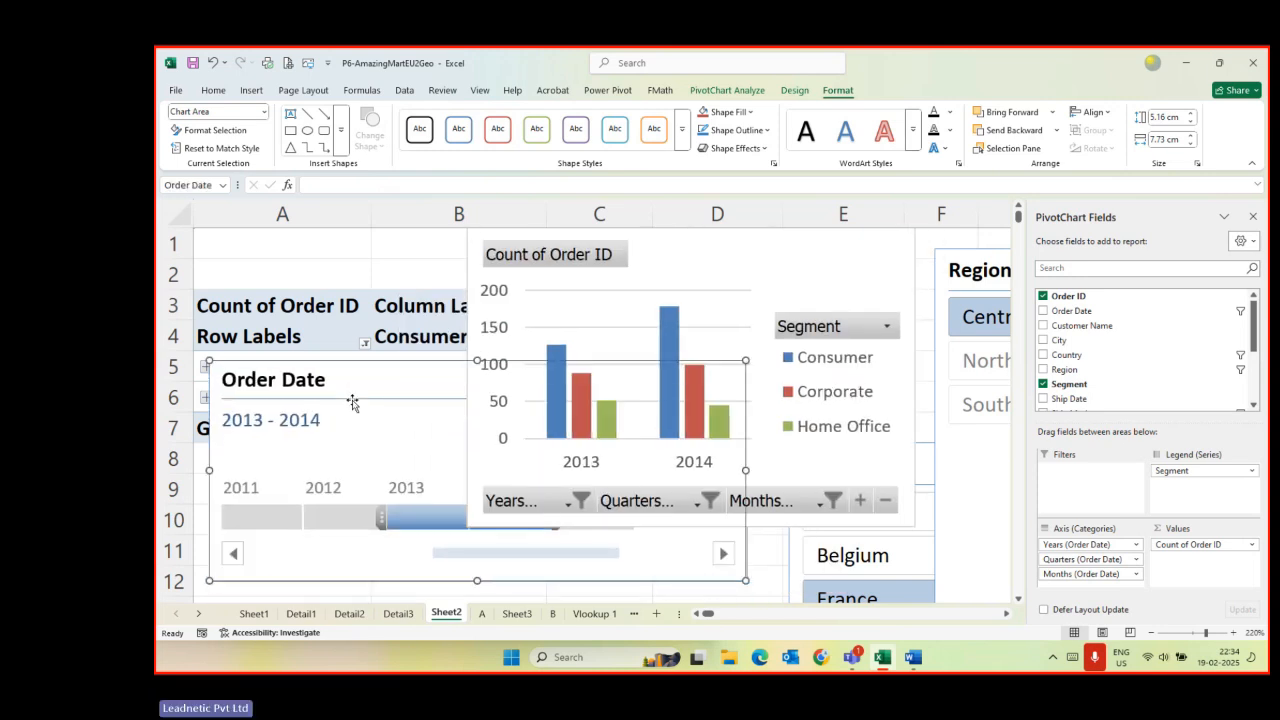
{"action": "left_click_drag", "start_coordinate": [381, 517], "coordinate": [301, 518]}
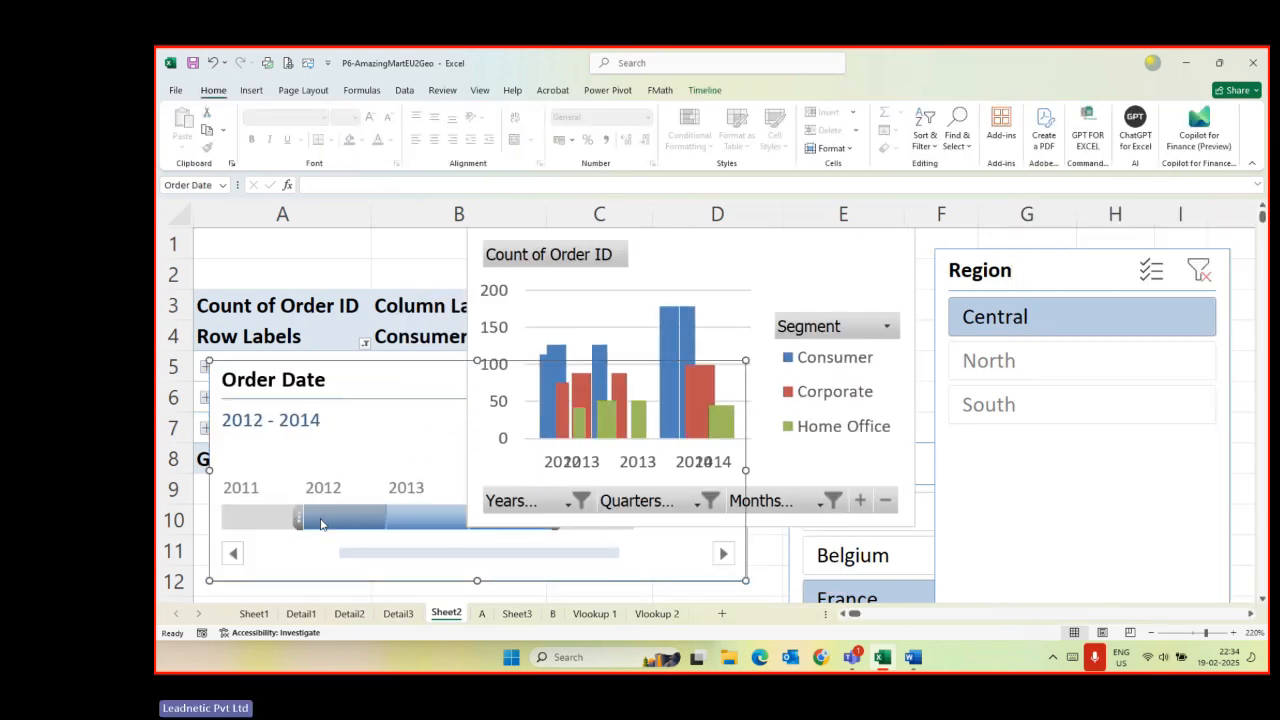
{"action": "left_click", "coordinate": [657, 320]}
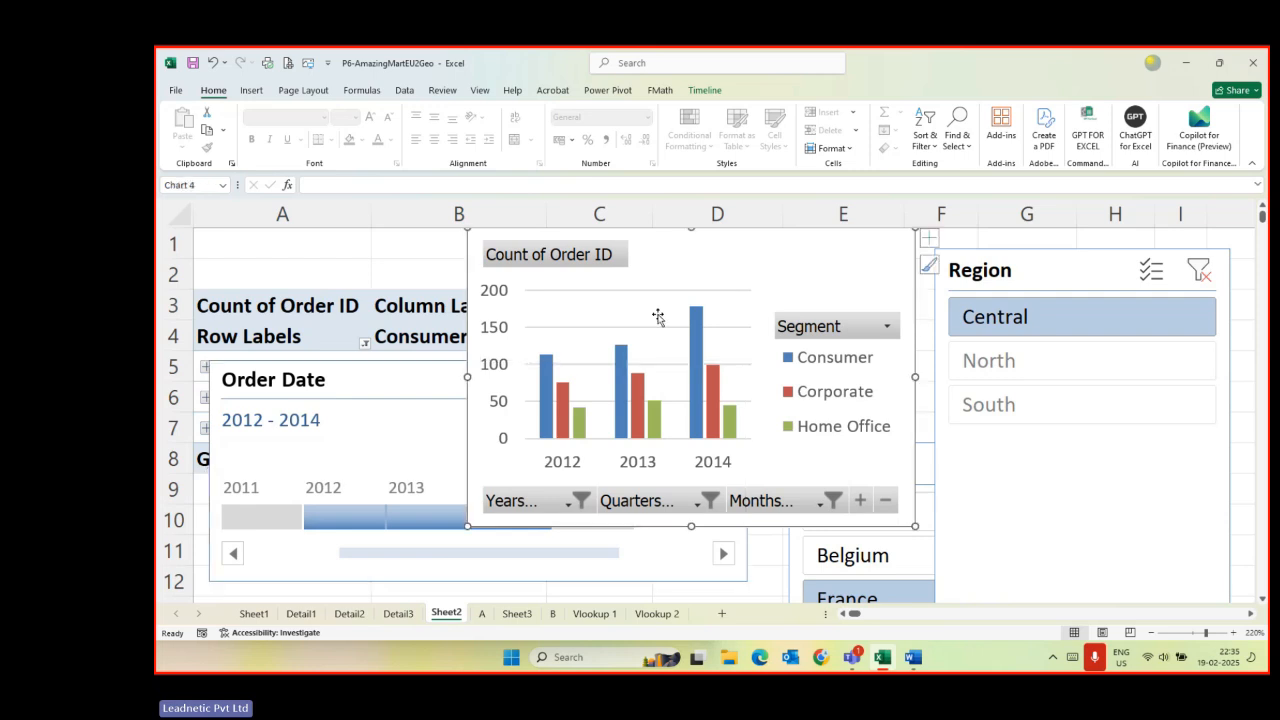
{"action": "left_click_drag", "start_coordinate": [466, 378], "coordinate": [314, 366]}
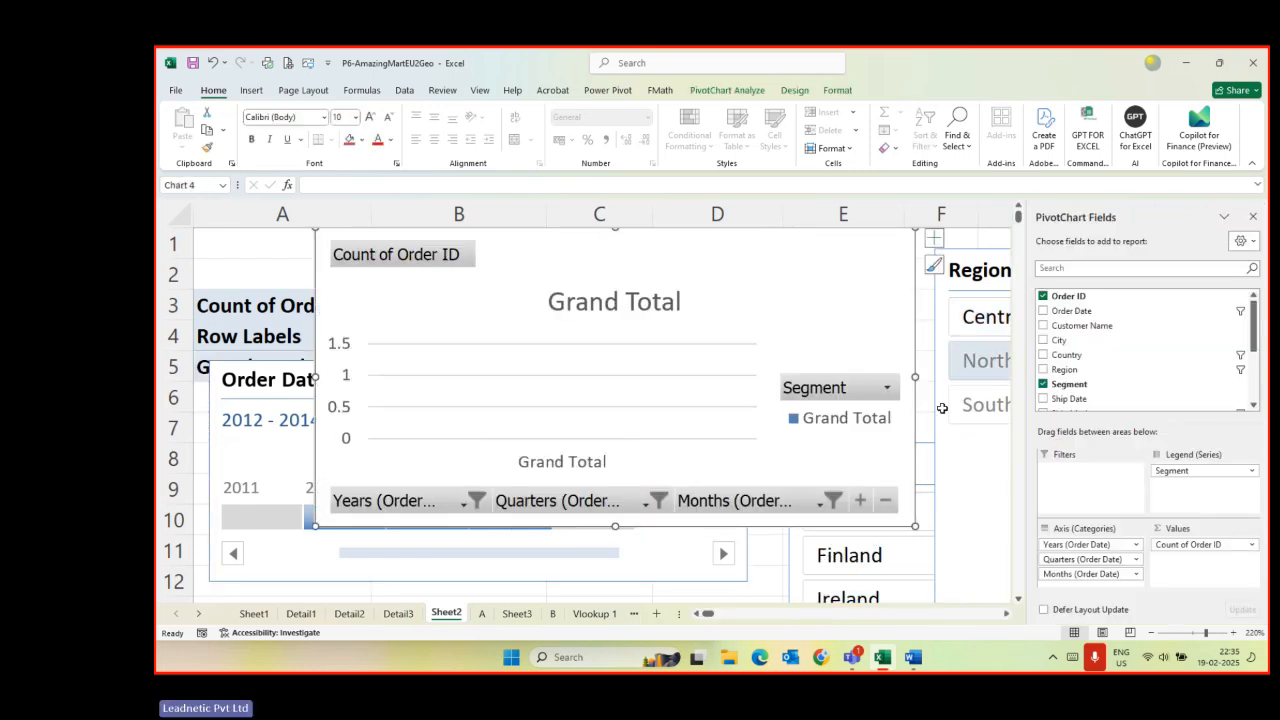
- Filter the PivotChart to the Central region and the country Belgium with the slicers
{"action": "left_click", "coordinate": [967, 318]}
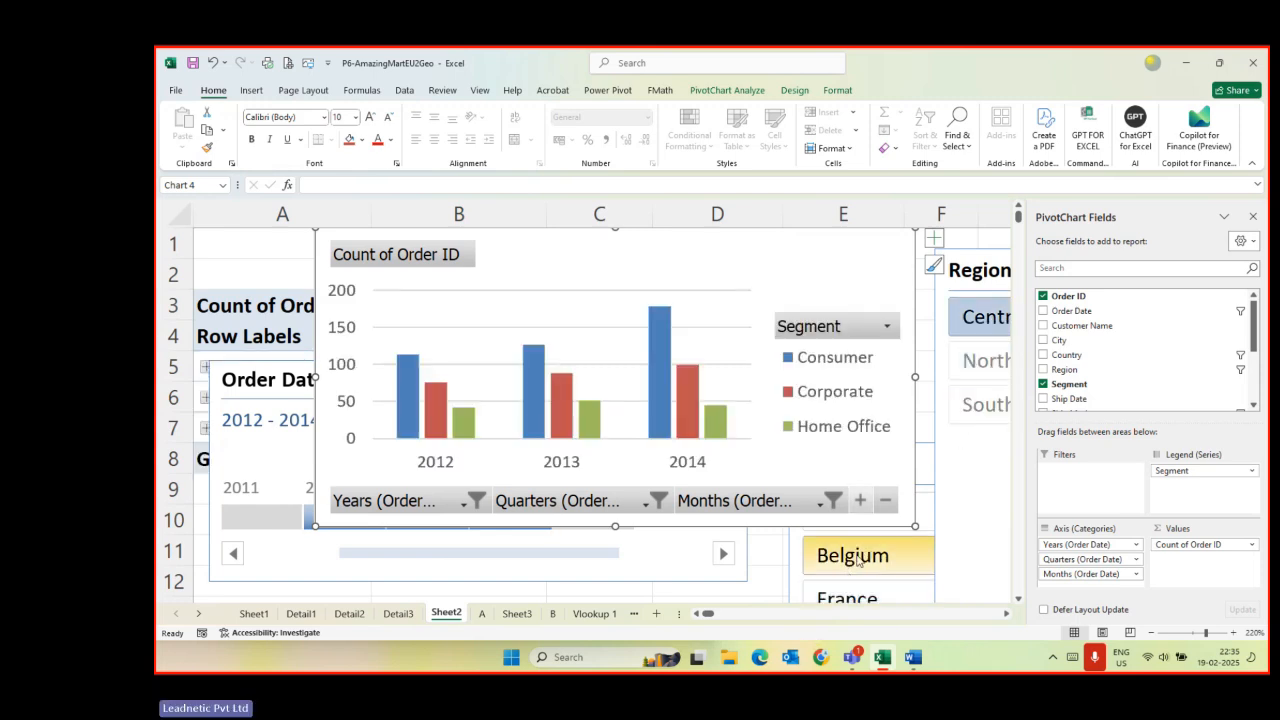
{"action": "left_click", "coordinate": [857, 561]}
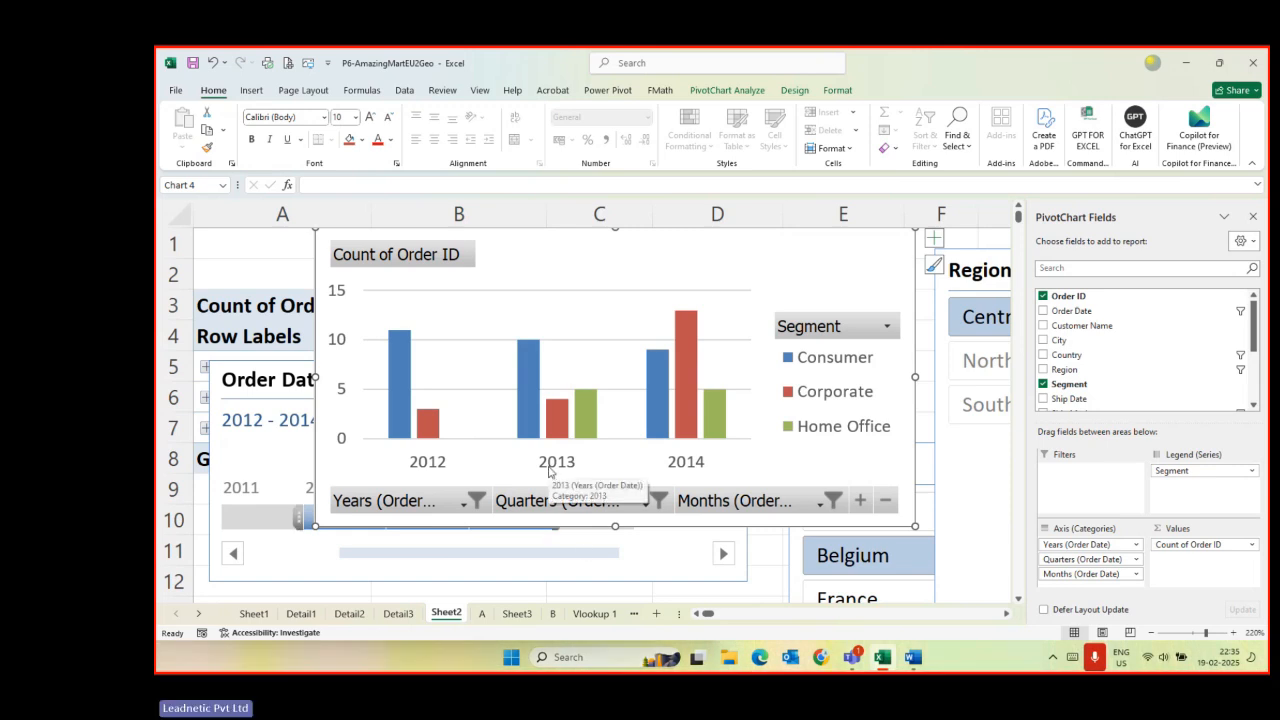
- Place the Order Date timeline below the Grand Total row and the PivotChart beside the PivotTable's row labels
{"action": "left_click_drag", "start_coordinate": [672, 256], "coordinate": [816, 337]}
{"action": "left_click", "coordinate": [364, 378]}
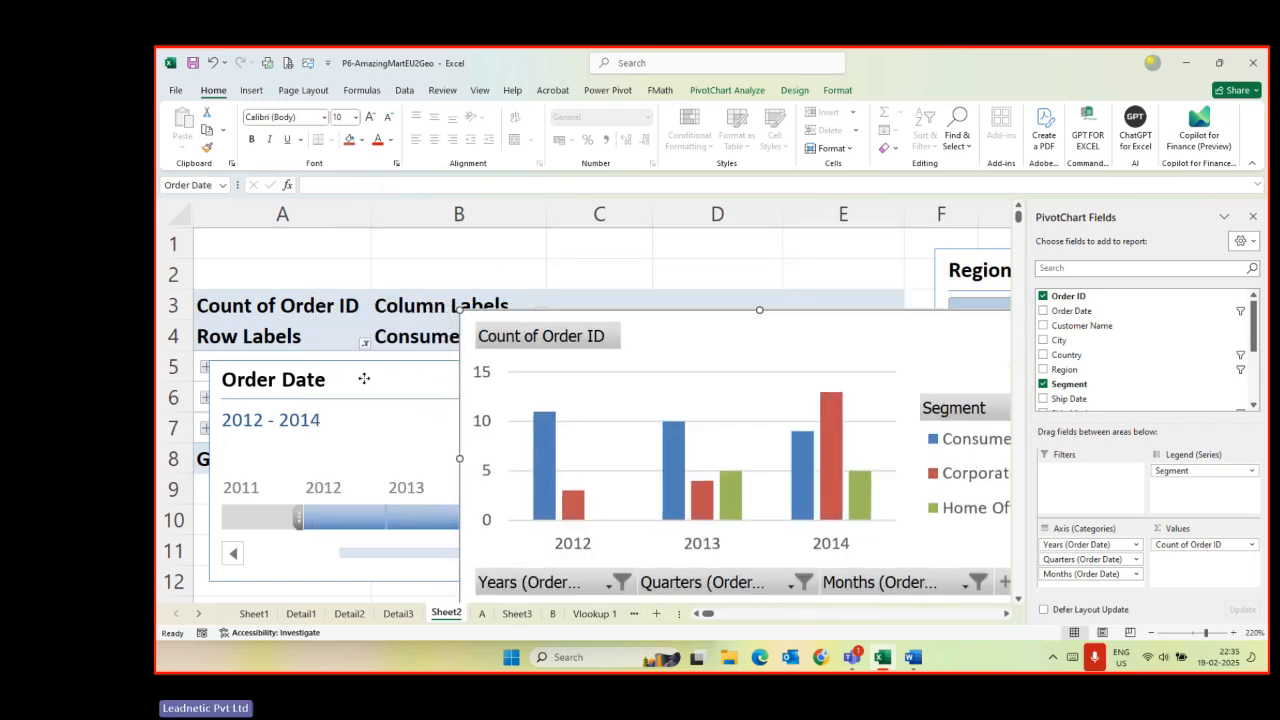
{"action": "left_click_drag", "start_coordinate": [364, 378], "coordinate": [363, 500]}
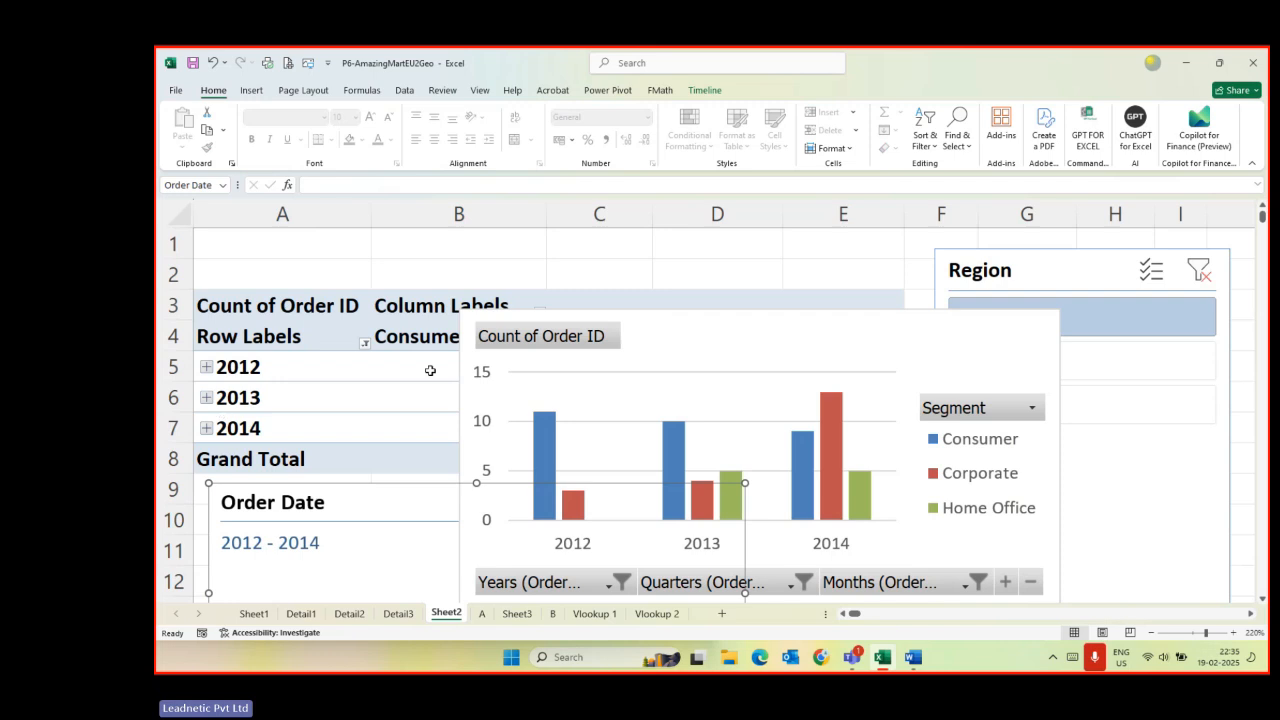
{"action": "left_click", "coordinate": [714, 330]}
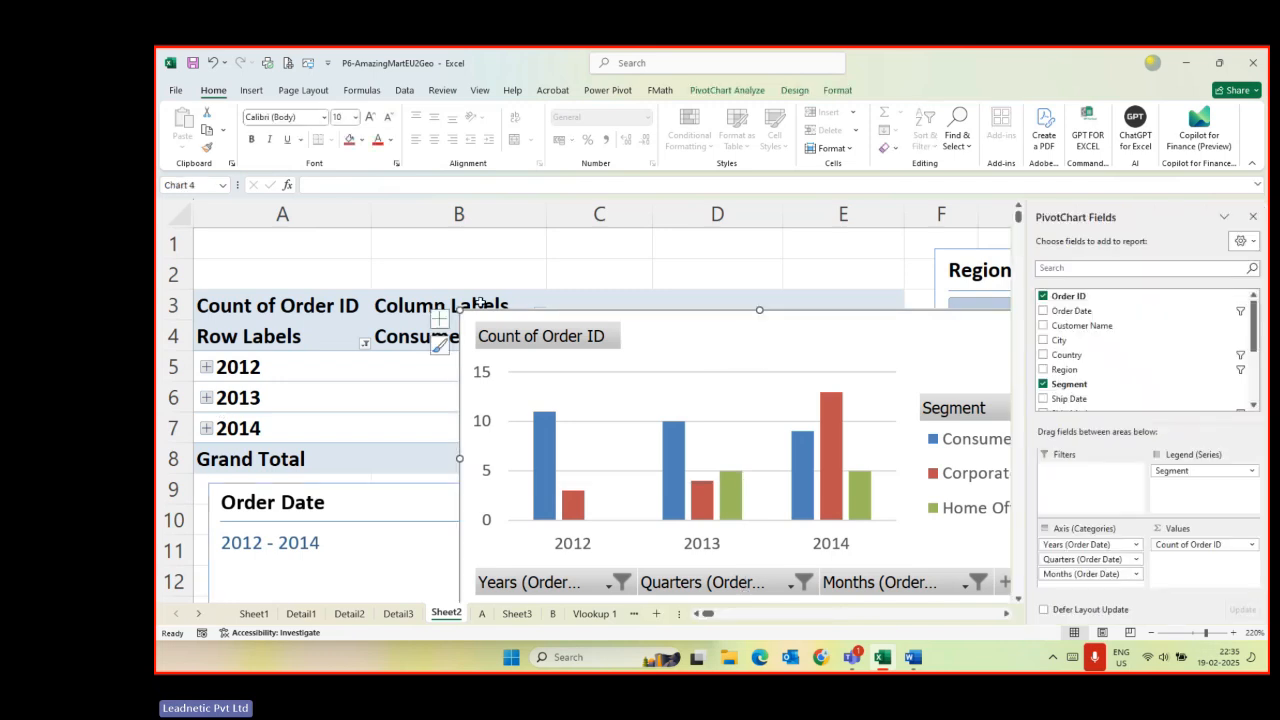
{"action": "left_click_drag", "start_coordinate": [663, 334], "coordinate": [645, 287]}
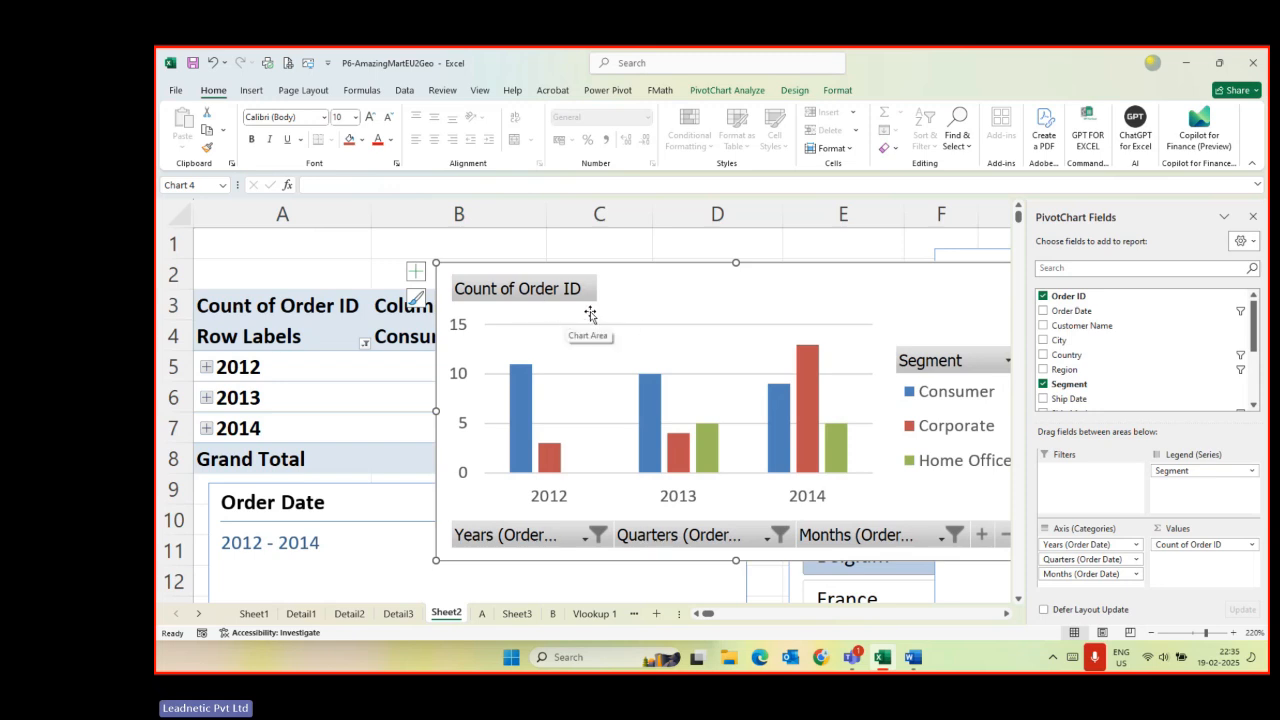
- Move the PivotChart so it spans from the right part of column A to column E, starting in row 2
{"action": "left_click_drag", "start_coordinate": [742, 287], "coordinate": [582, 315]}
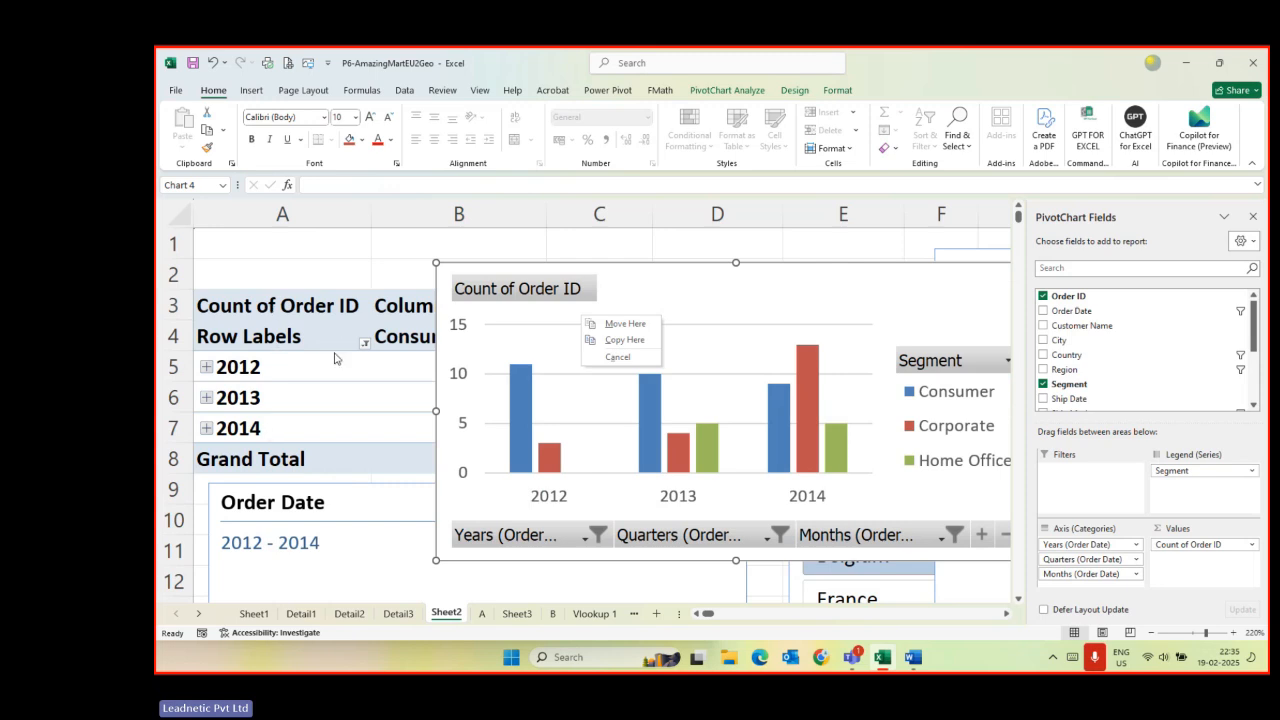
{"action": "left_click", "coordinate": [625, 324]}
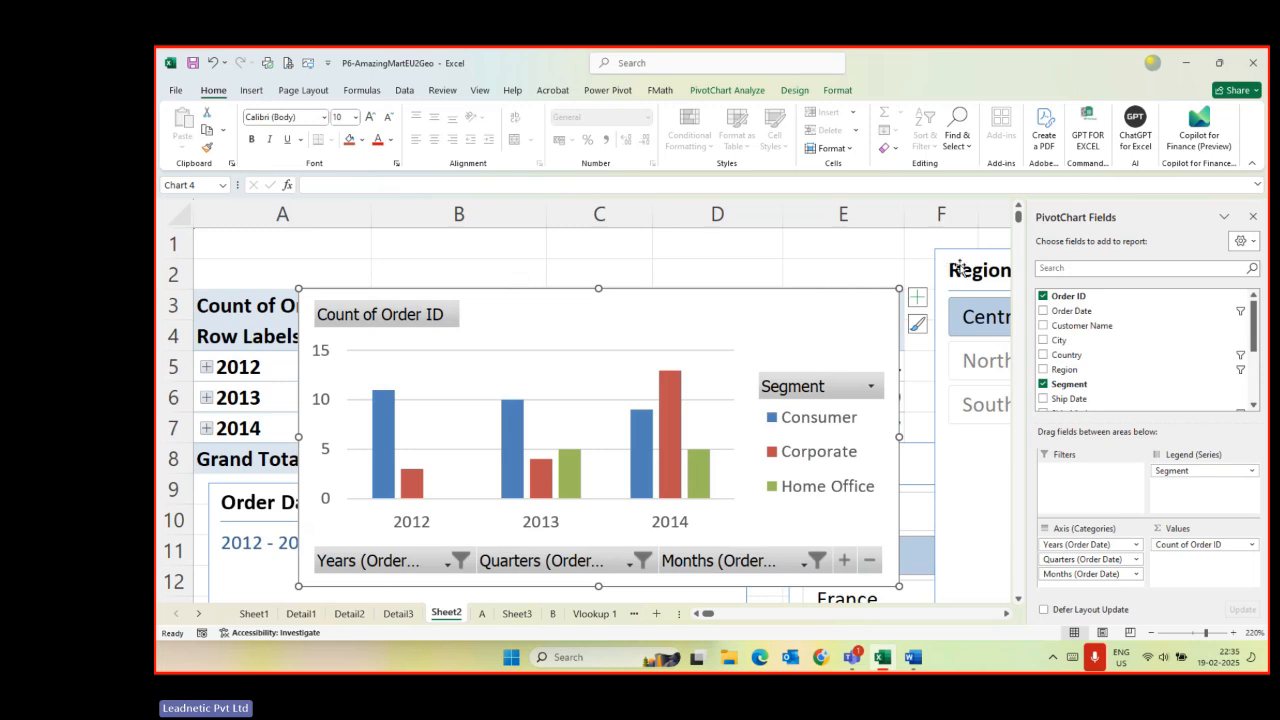
- Move the Region slicer up to row 1 above columns F to I and clear its filter
{"action": "mouse_move", "coordinate": [965, 270]}
{"action": "left_mouse_down"}
{"action": "mouse_move", "coordinate": [684, 259]}
{"action": "mouse_move", "coordinate": [989, 272]}
{"action": "left_mouse_up"}
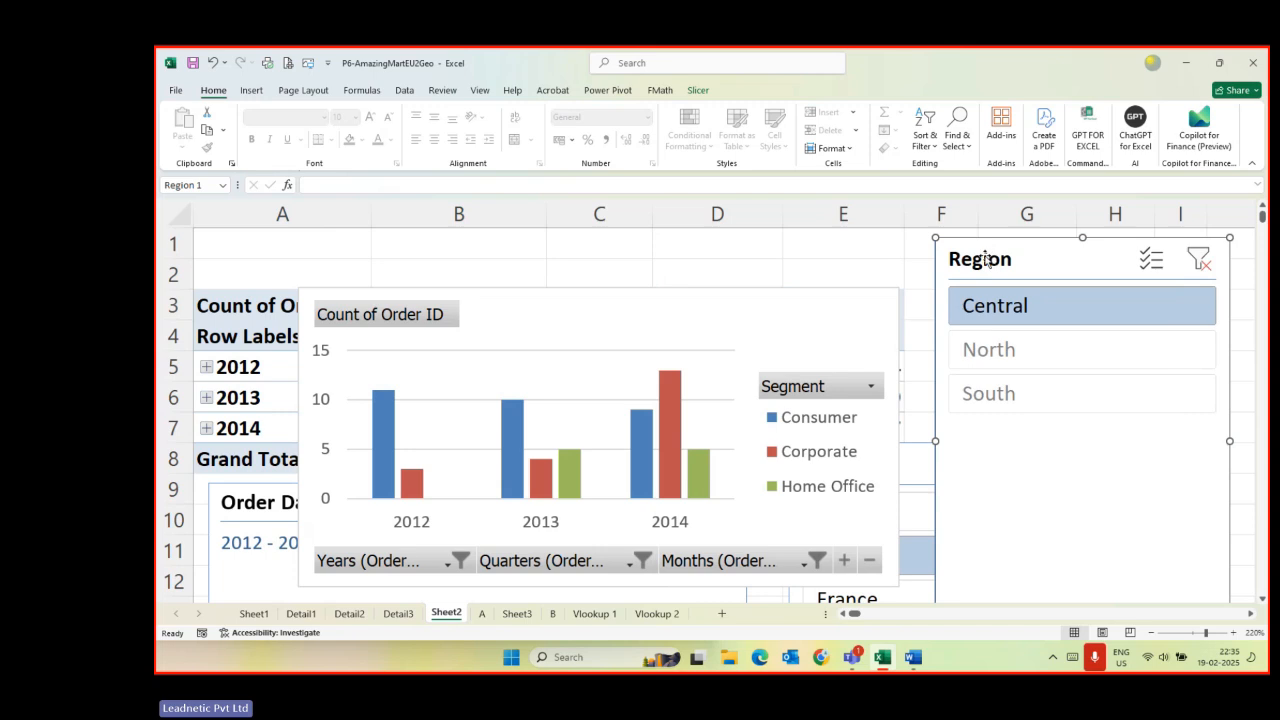
{"action": "left_click", "coordinate": [1197, 269]}
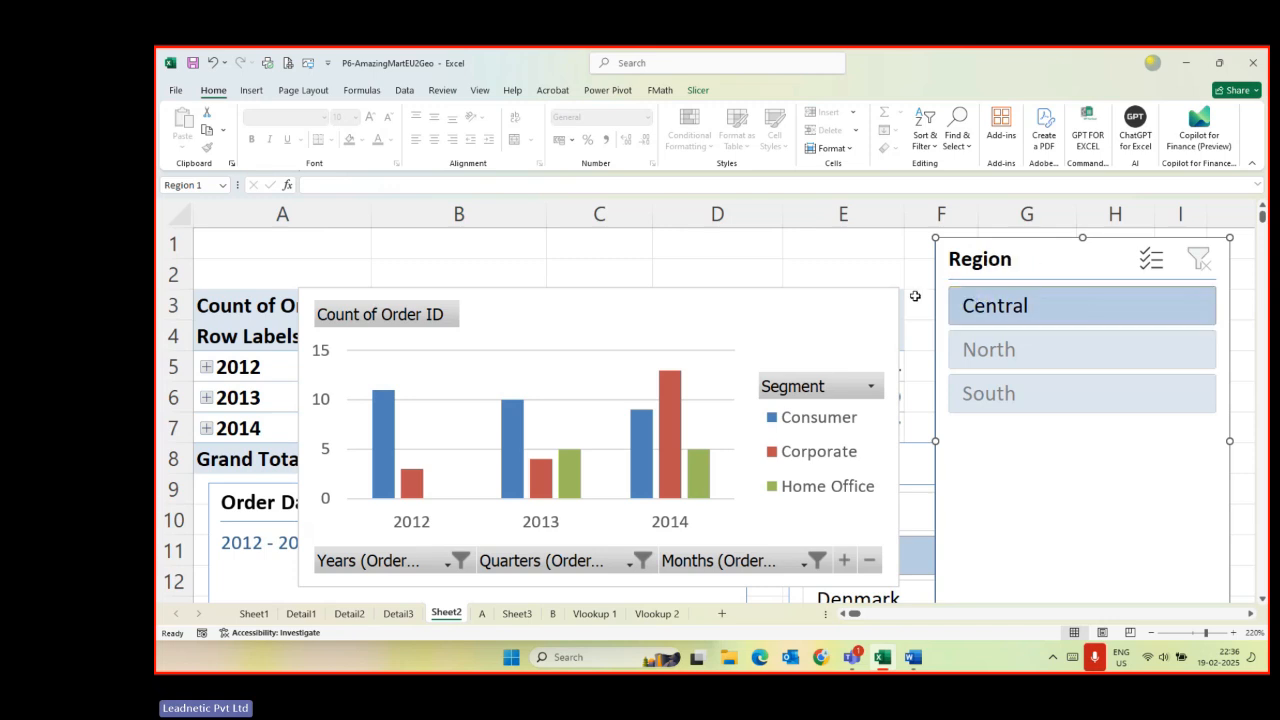
- Switch to the Word document, examine the analysis items listed under Revenue, and return to the Excel workbook
{"action": "left_click", "coordinate": [912, 657]}
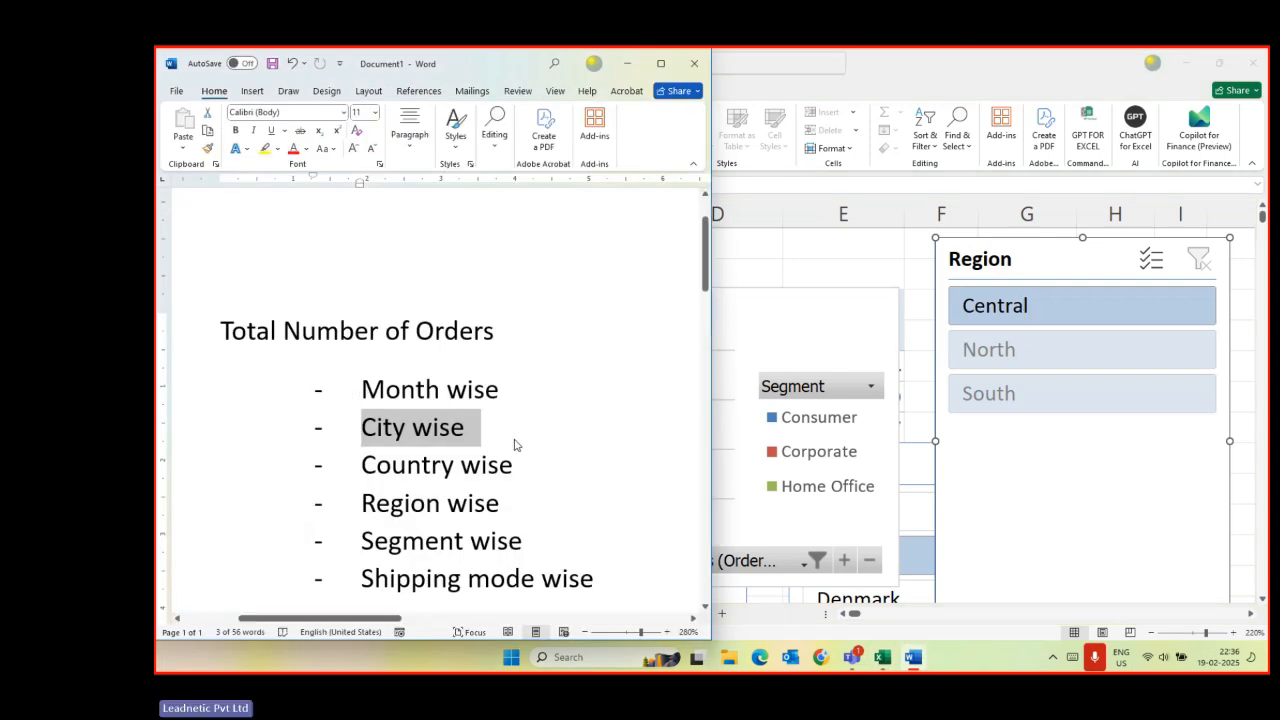
{"action": "scroll", "coordinate": [514, 443], "scroll_direction": "down", "scroll_amount": 5}
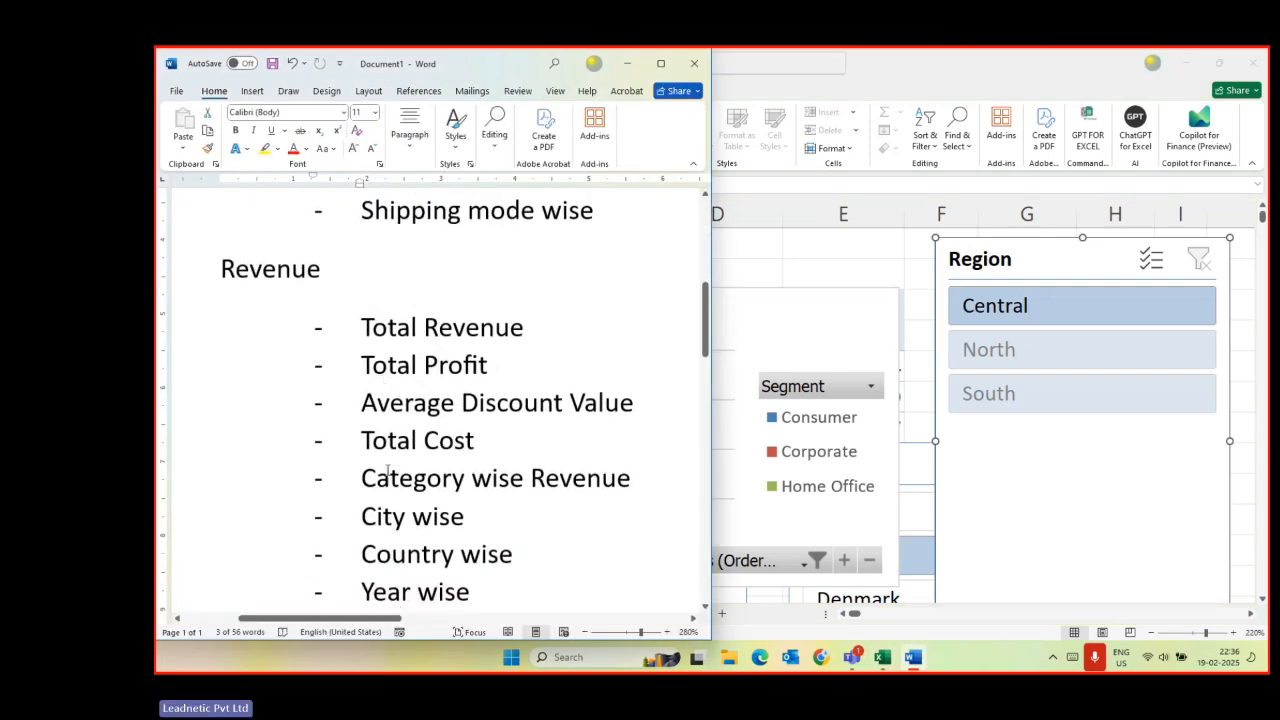
{"action": "left_click_drag", "start_coordinate": [362, 330], "coordinate": [465, 332]}
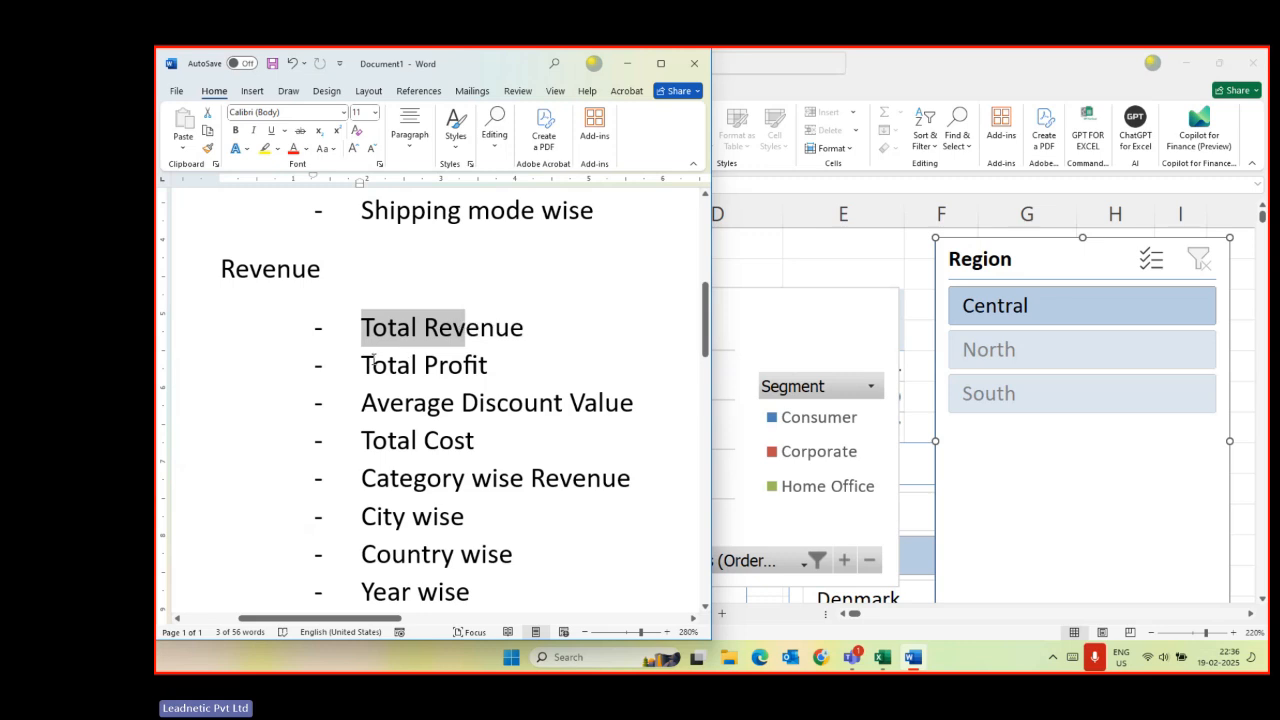
{"action": "left_click_drag", "start_coordinate": [362, 366], "coordinate": [521, 366]}
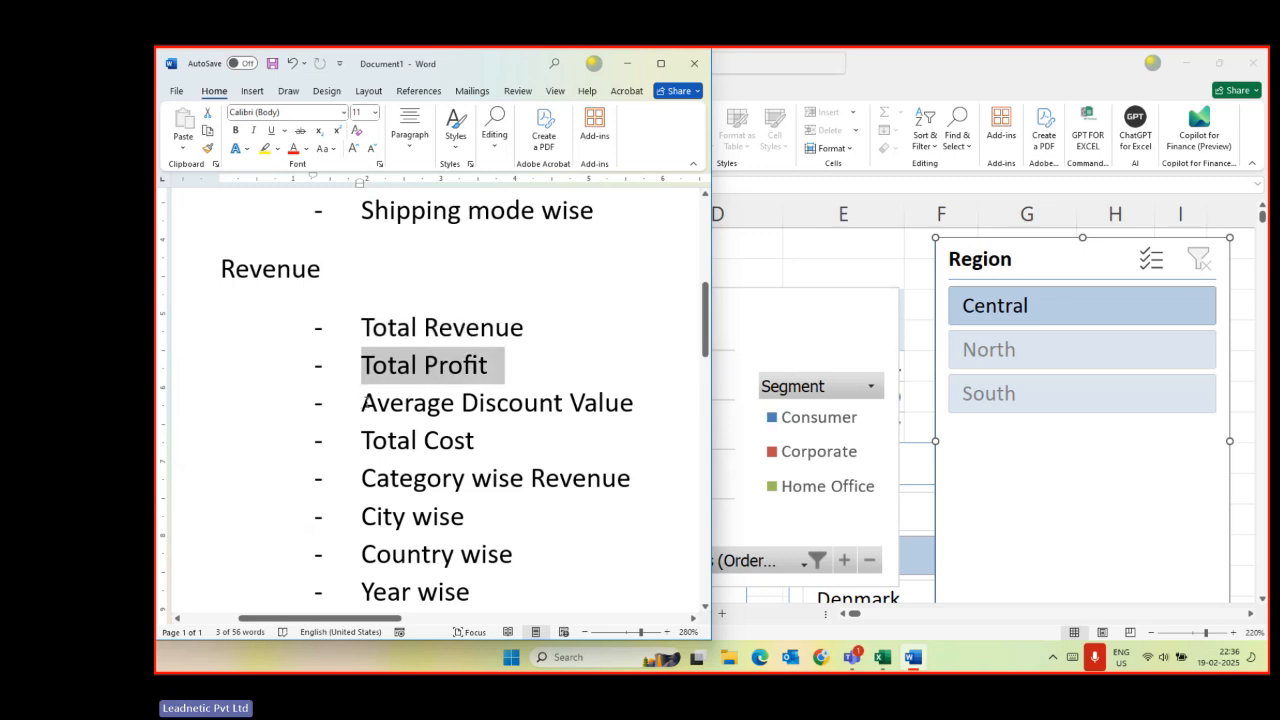
{"action": "left_click_drag", "start_coordinate": [377, 403], "coordinate": [427, 403]}
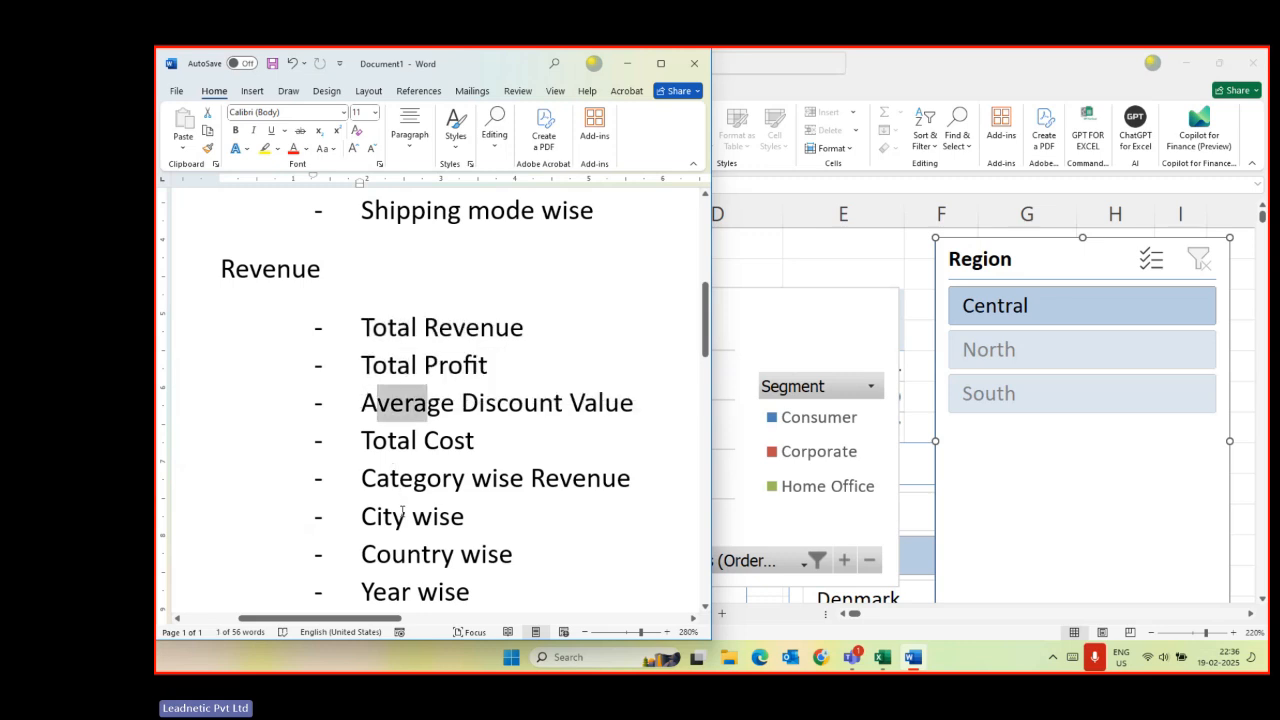
{"action": "scroll", "coordinate": [406, 528], "scroll_direction": "down", "scroll_amount": 2}
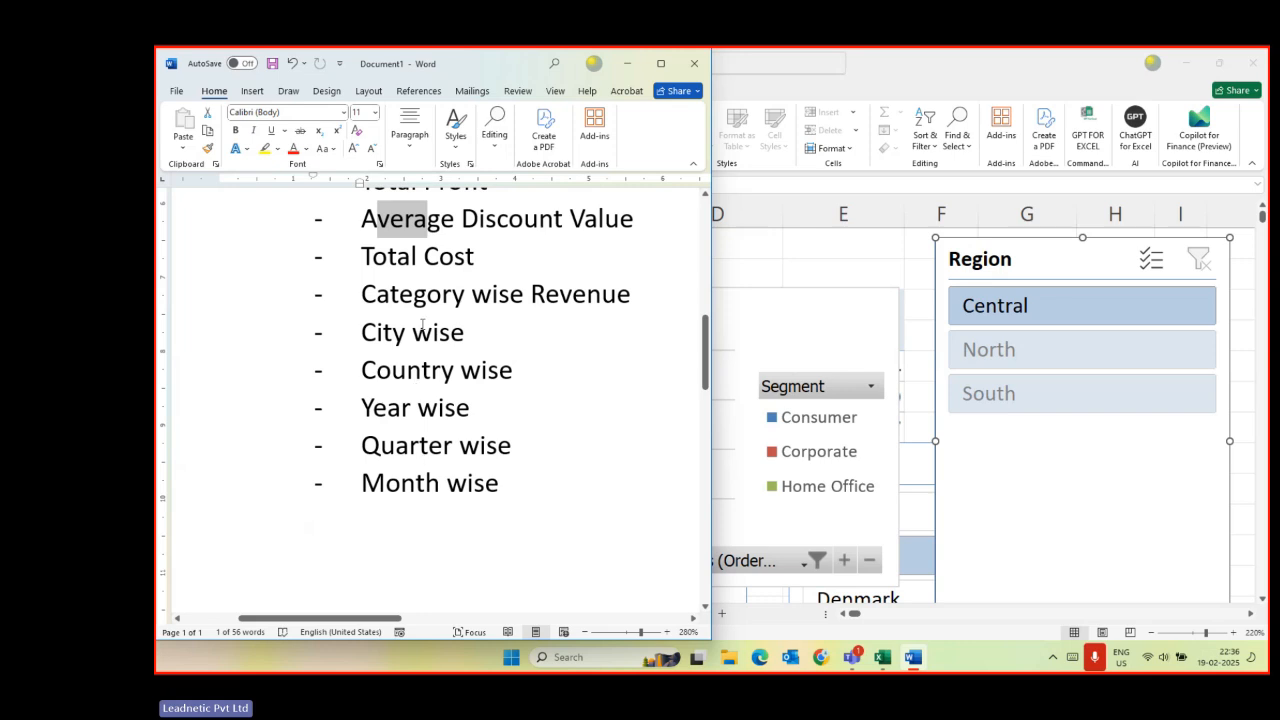
{"action": "scroll", "coordinate": [407, 351], "scroll_direction": "up", "scroll_amount": 2}
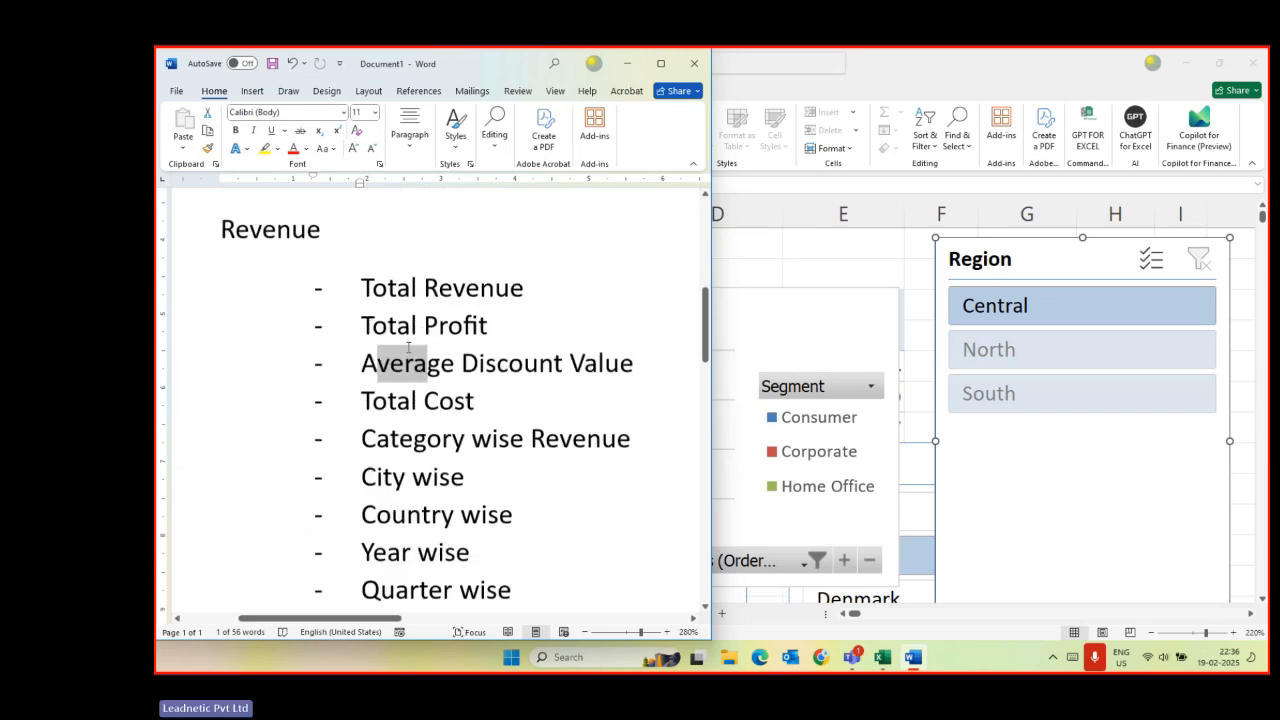
{"action": "left_click_drag", "start_coordinate": [363, 329], "coordinate": [521, 600]}
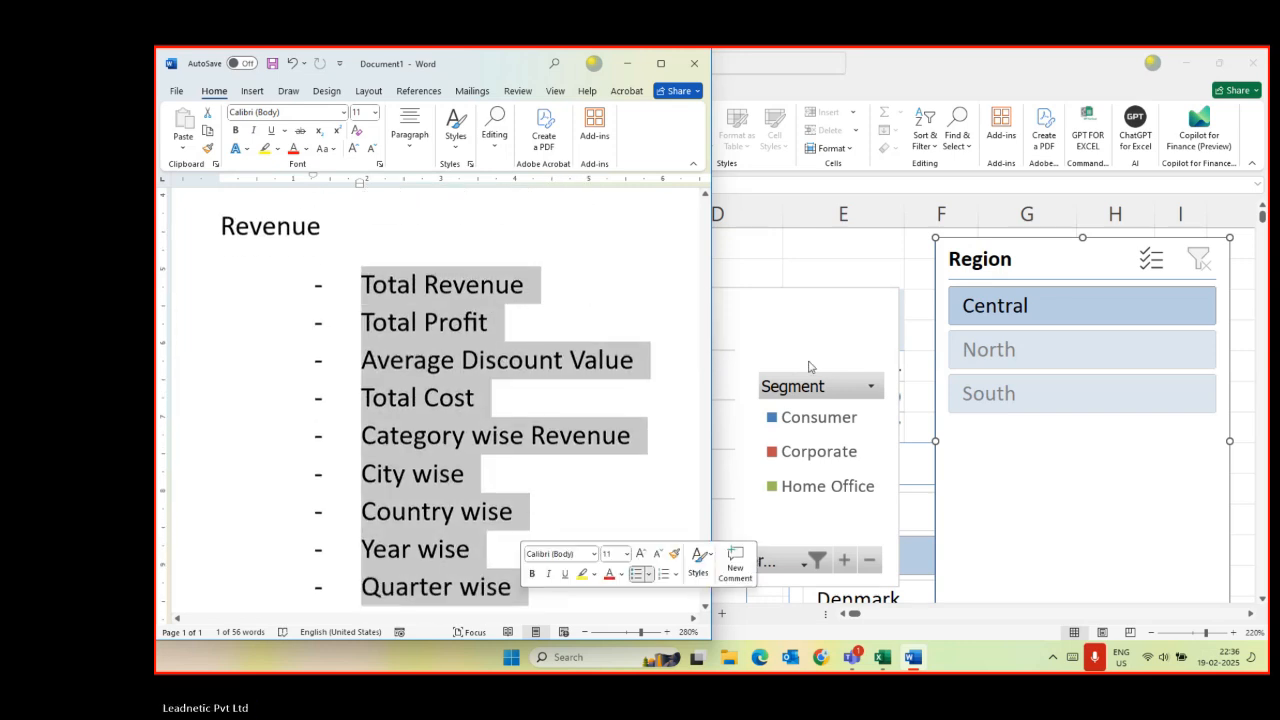
{"action": "left_click", "coordinate": [955, 333]}
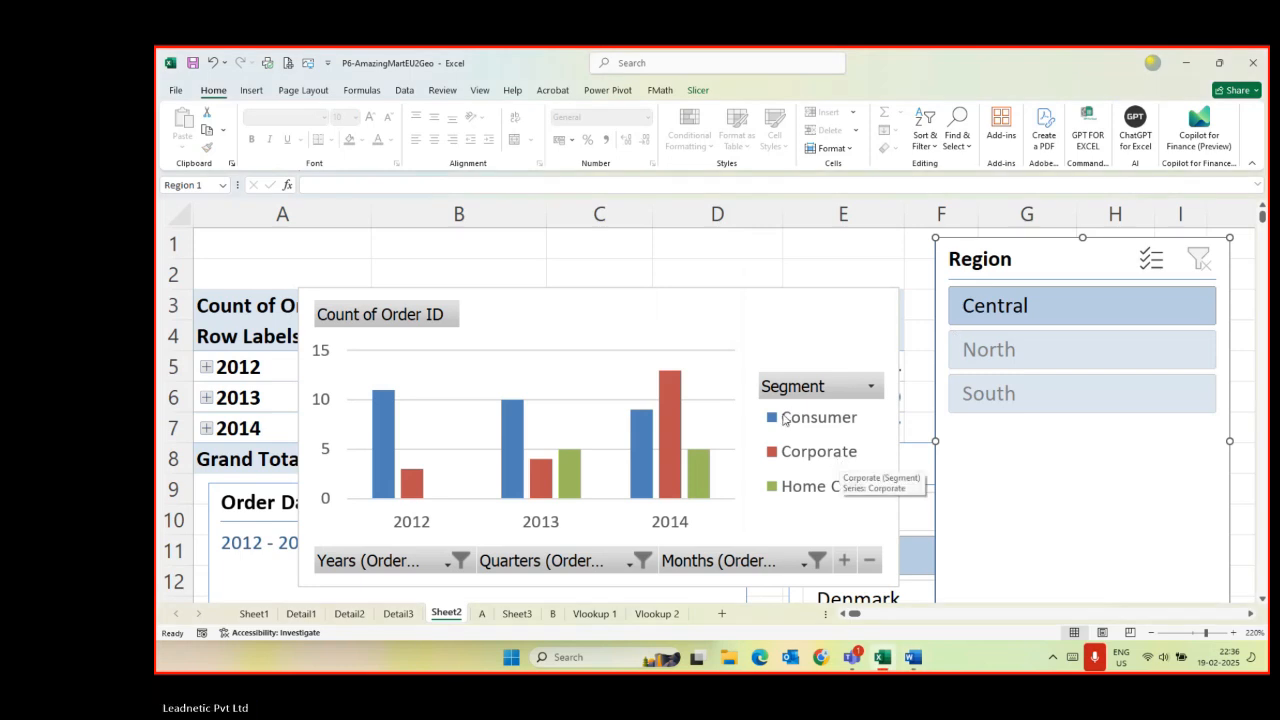
- Move the PivotChart to the left edge of column A, leaving the PivotTable's Grand Total column uncovered
{"action": "left_click_drag", "start_coordinate": [646, 294], "coordinate": [541, 290]}
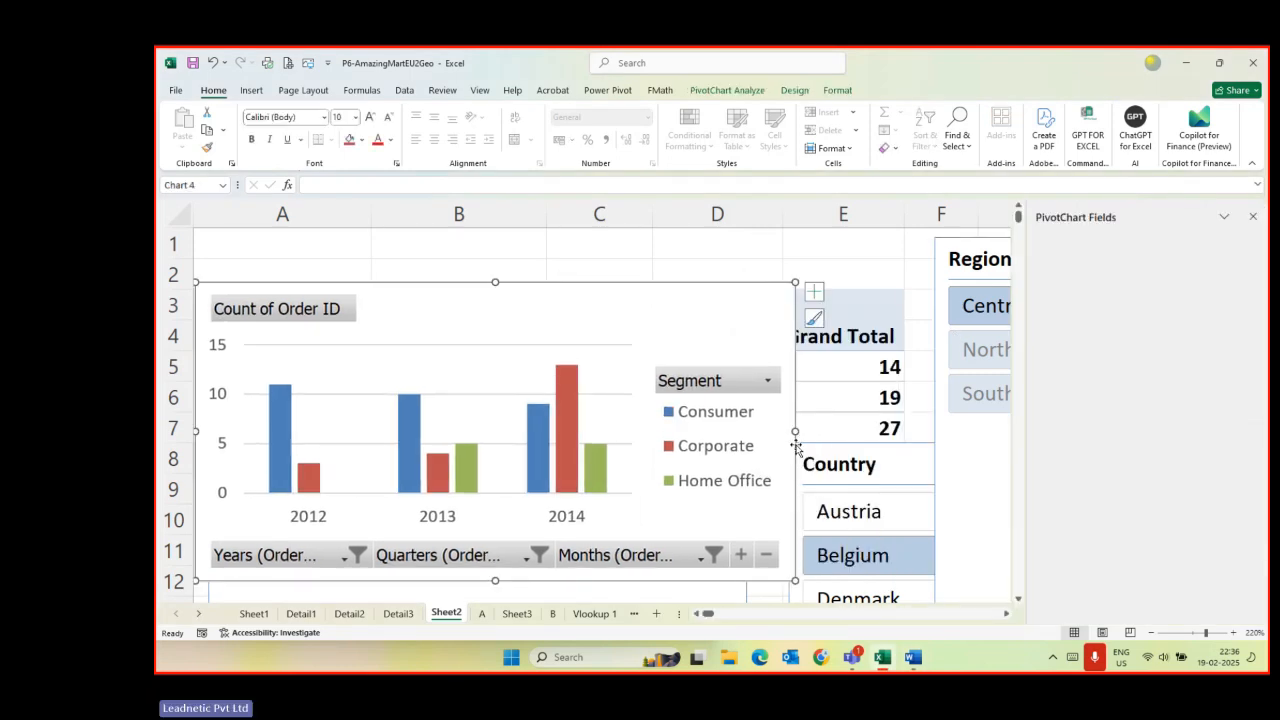